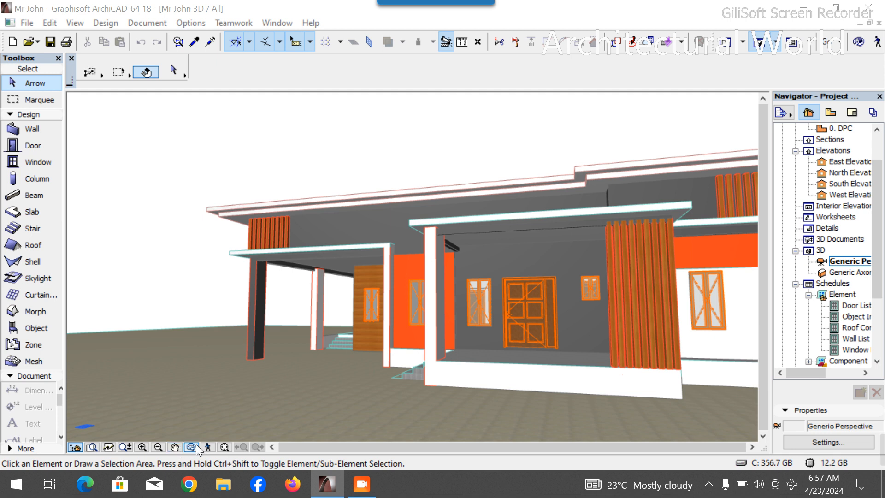
- Orbit and zoom around the 3D model to examine the house exterior and its windows
click(191, 448)
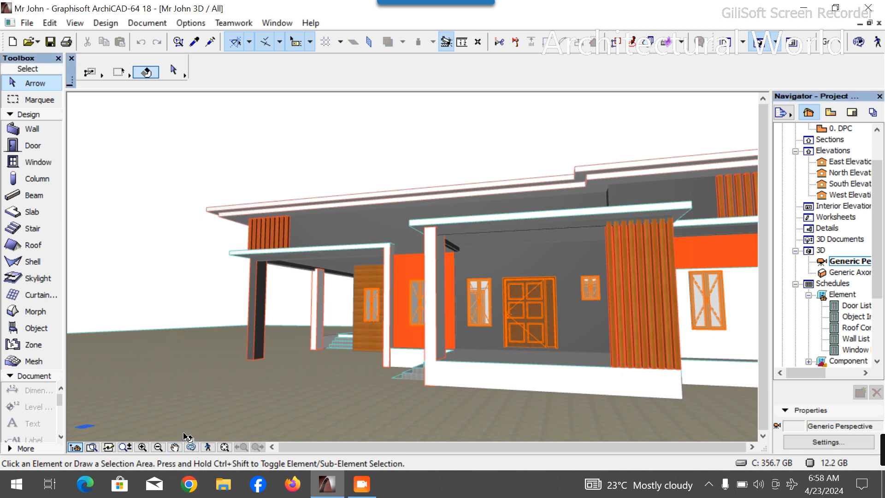
drag(188, 422, 424, 316)
drag(544, 286, 361, 341)
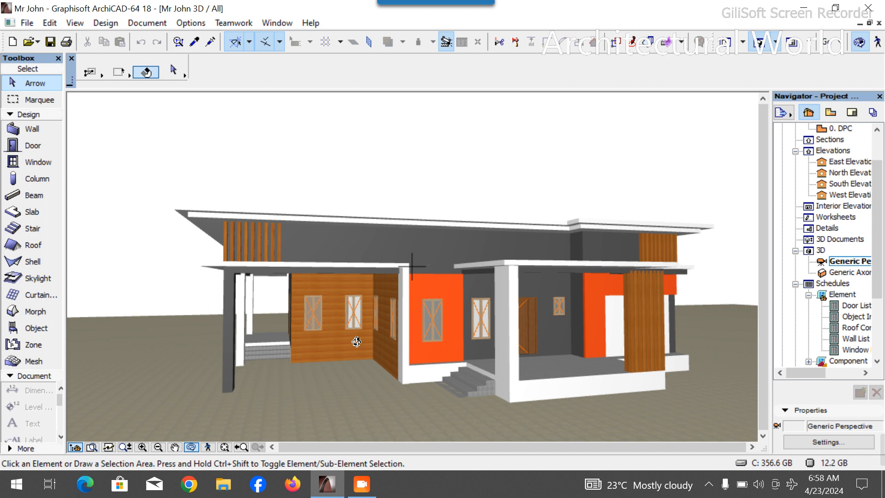
scroll(321, 323, up, 3)
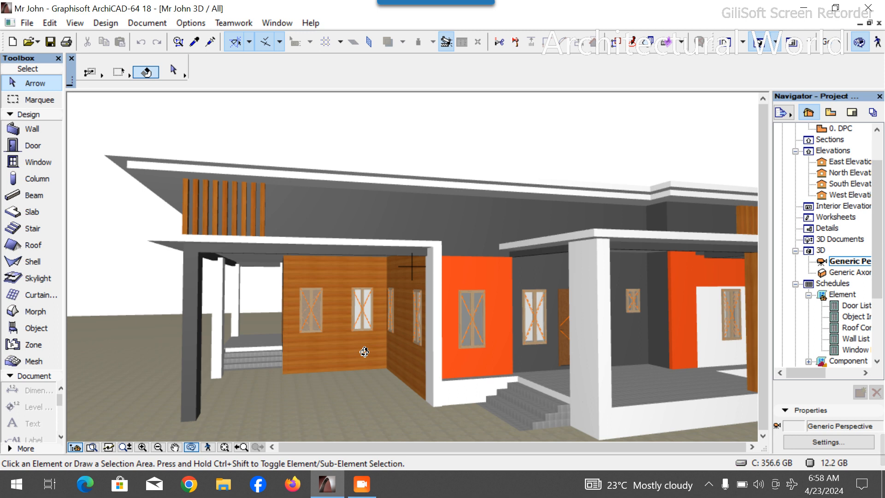
scroll(388, 364, down, 3)
drag(362, 359, 514, 359)
scroll(866, 133, up, 2)
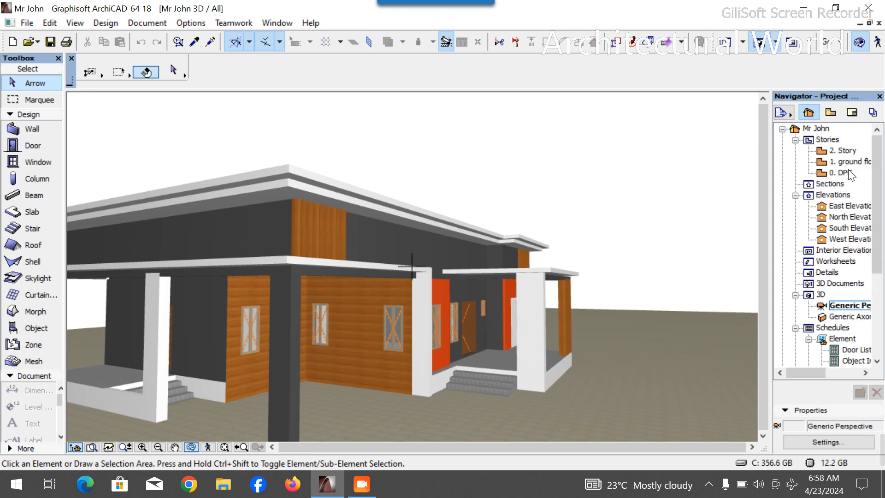
- Open the ground floor plan, zoom into the lounge area, and activate the Object tool
double_click(839, 162)
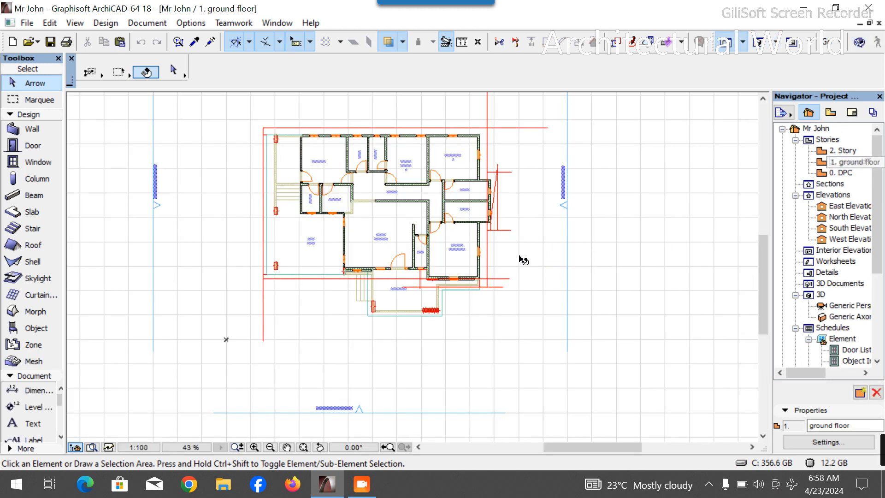
scroll(405, 237, up, 3)
scroll(393, 235, up, 3)
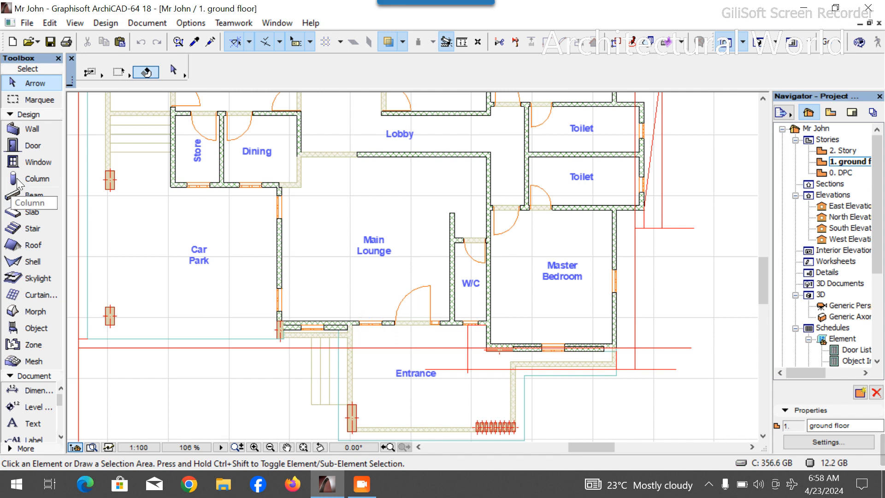
click(38, 116)
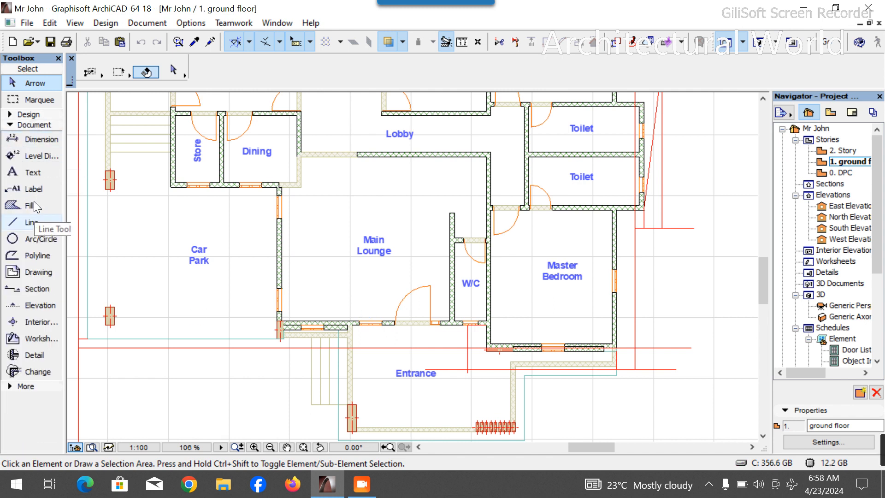
click(46, 124)
click(36, 133)
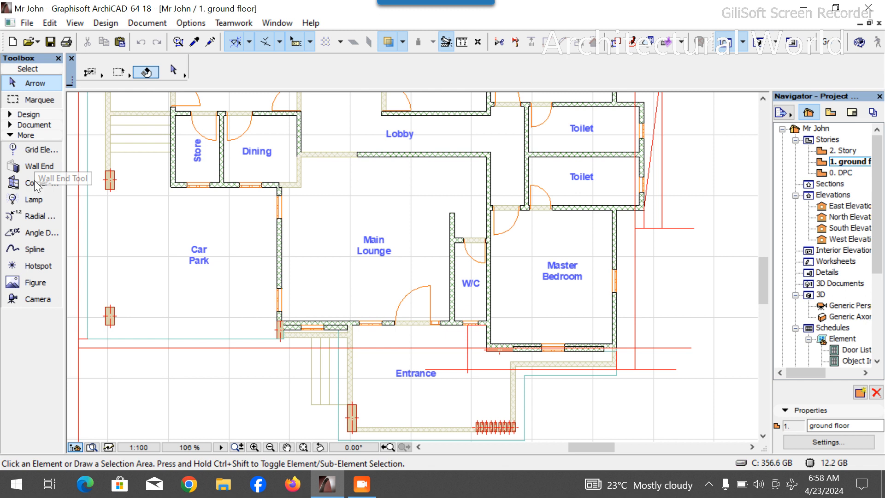
click(28, 115)
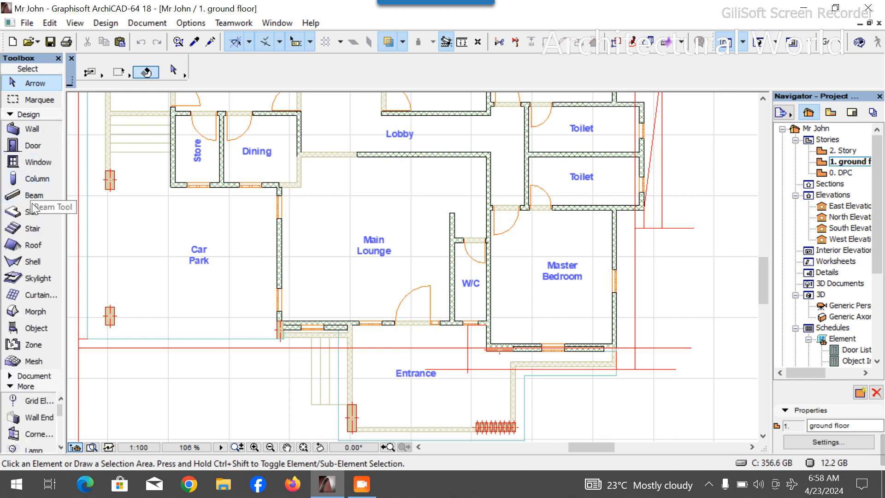
click(36, 328)
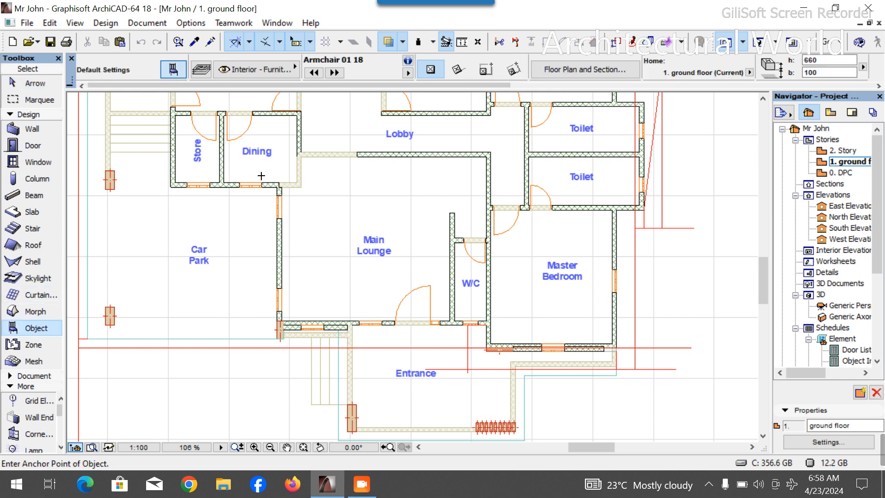
- In the object default settings, search the library for wall and choose Architrave 01 18
key(ctrl+t)
click(400, 32)
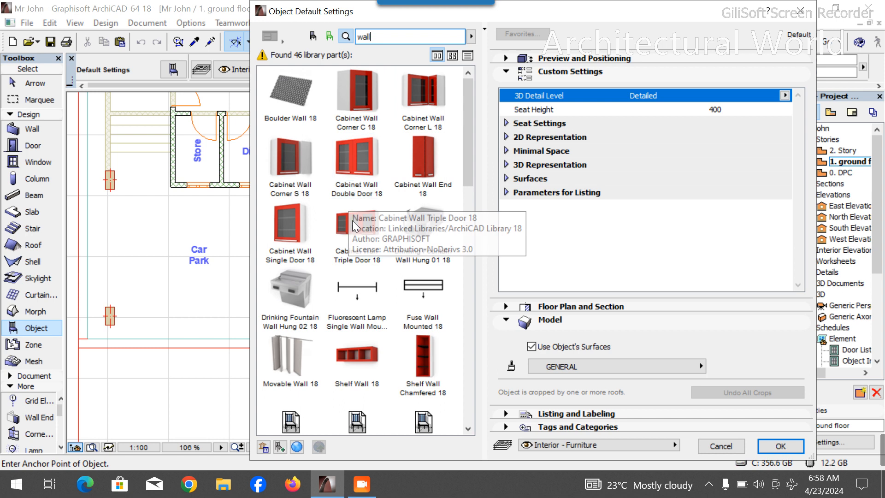
scroll(350, 346, down, 3)
scroll(350, 346, down, 8)
scroll(355, 341, up, 8)
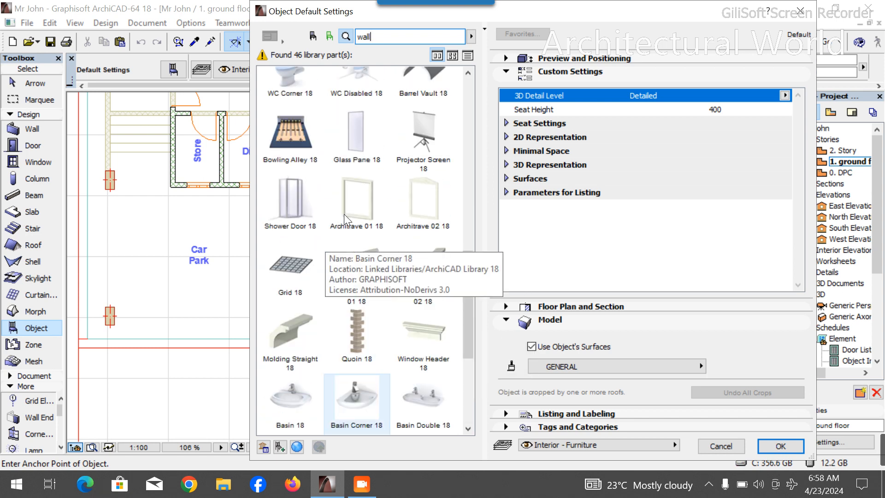
scroll(361, 336, down, 3)
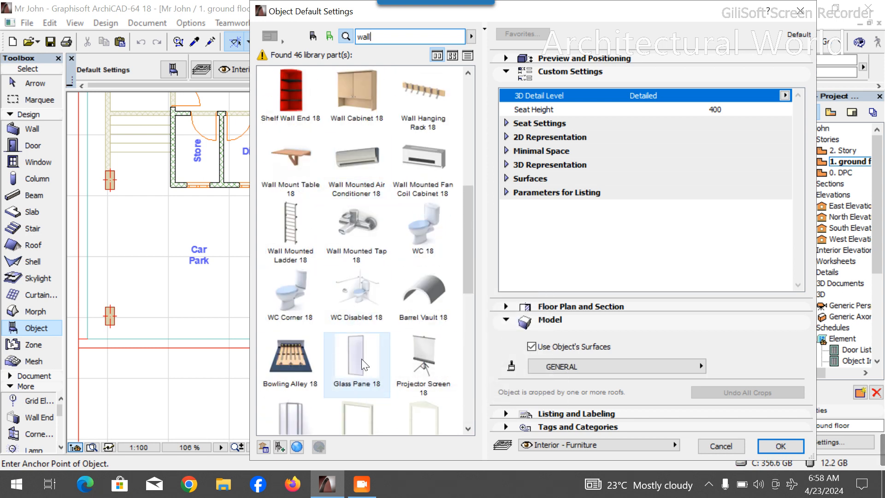
scroll(369, 359, down, 8)
scroll(365, 212, up, 3)
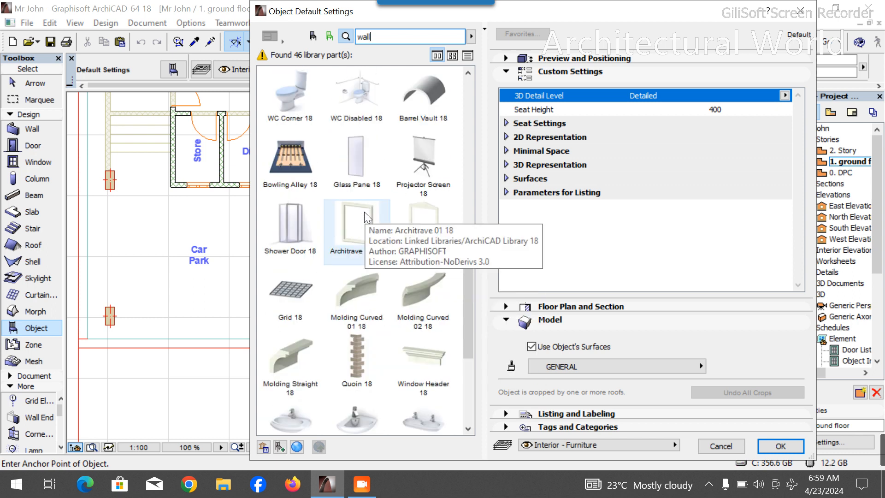
click(366, 236)
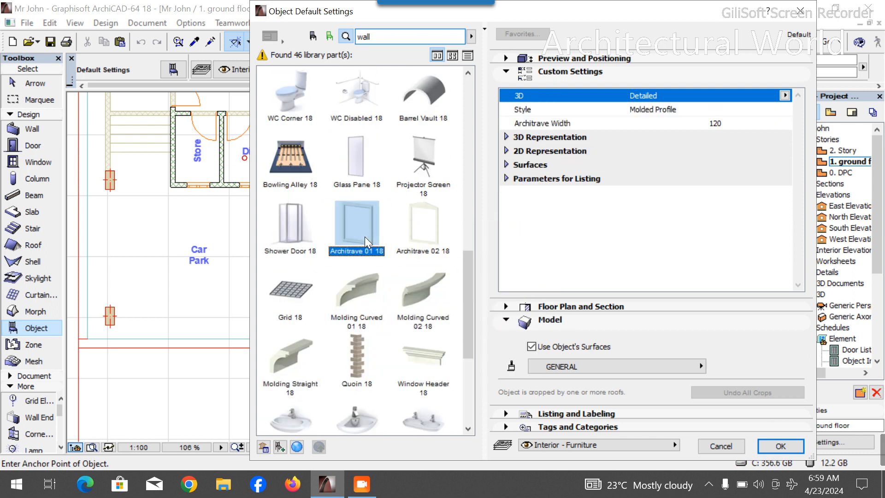
click(780, 446)
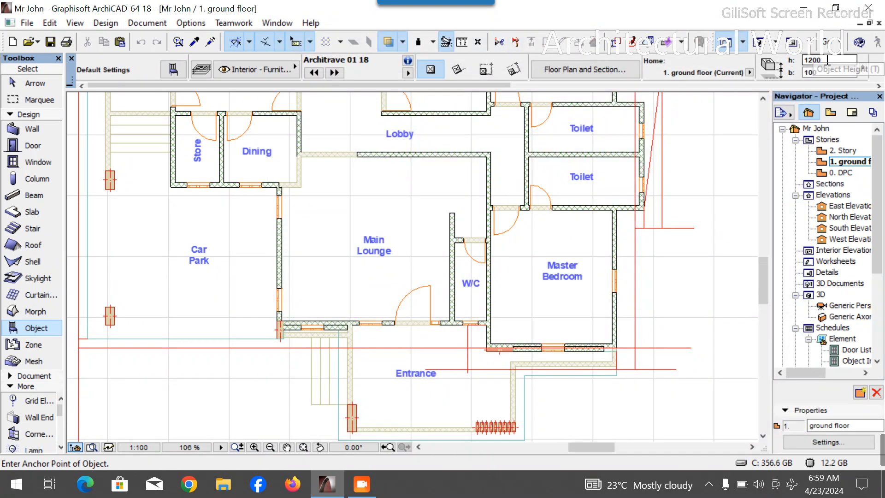
- Set the architrave's height to 1500 and its elevation to 730
click(814, 60)
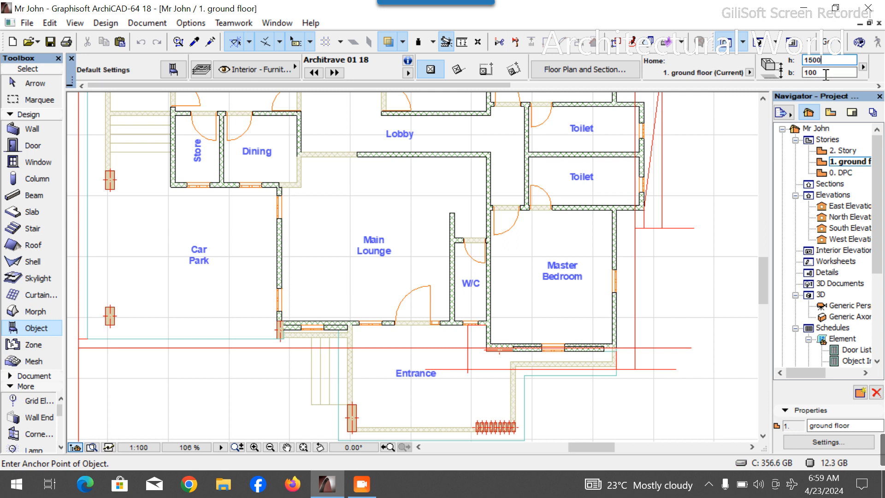
text(730)
- Place the architrave on the outer face of the window in the Main Lounge's lower wall
scroll(797, 72, down, 2)
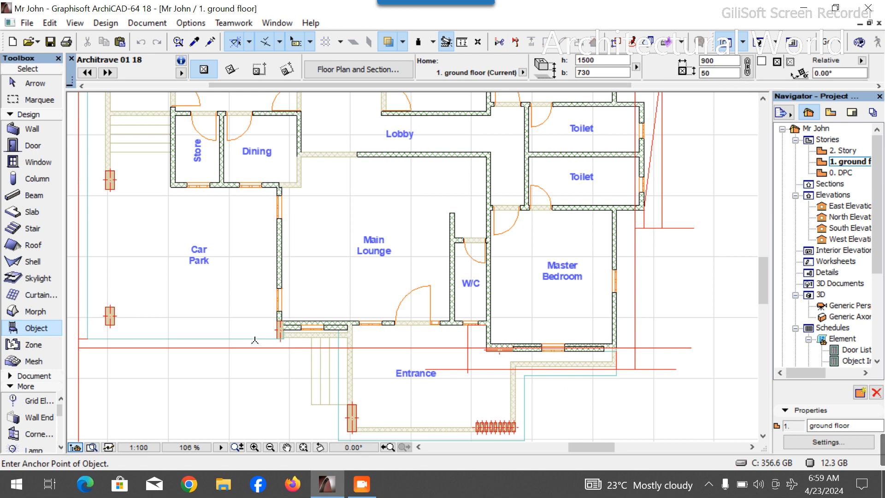
scroll(255, 340, up, 6)
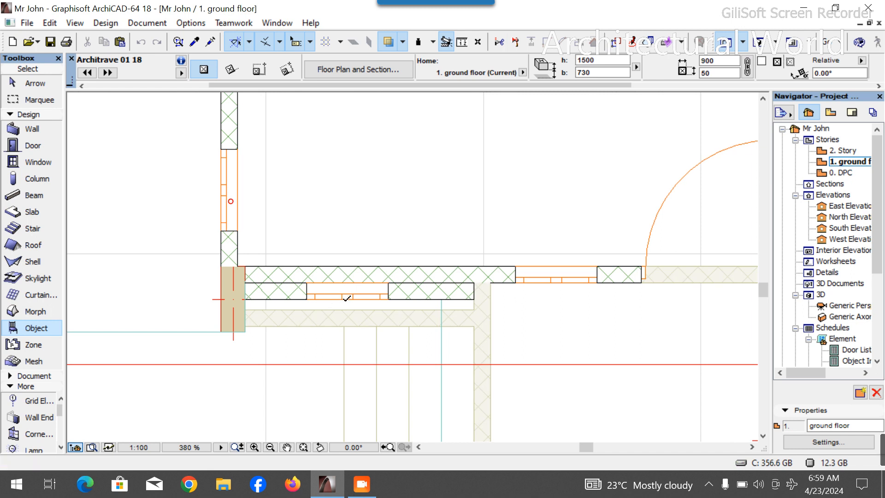
click(347, 304)
key(Escape)
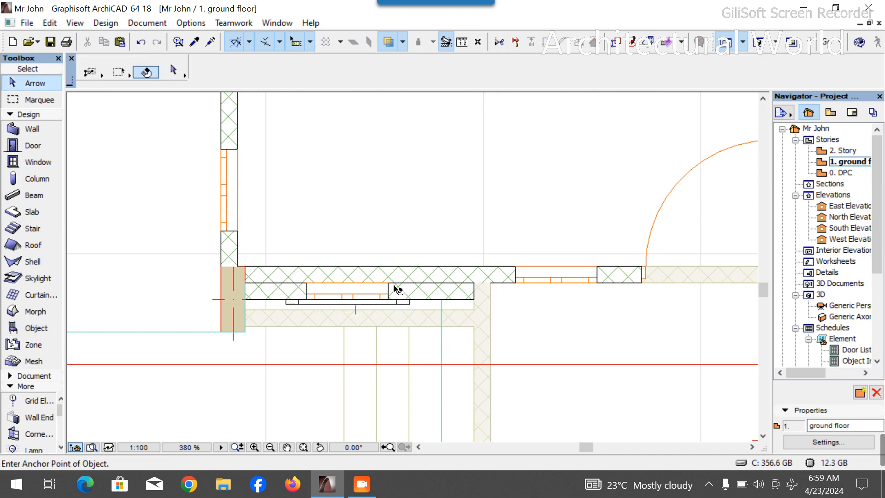
- Check the window's size, then select the placed architrave and set its width to 750
click(392, 288)
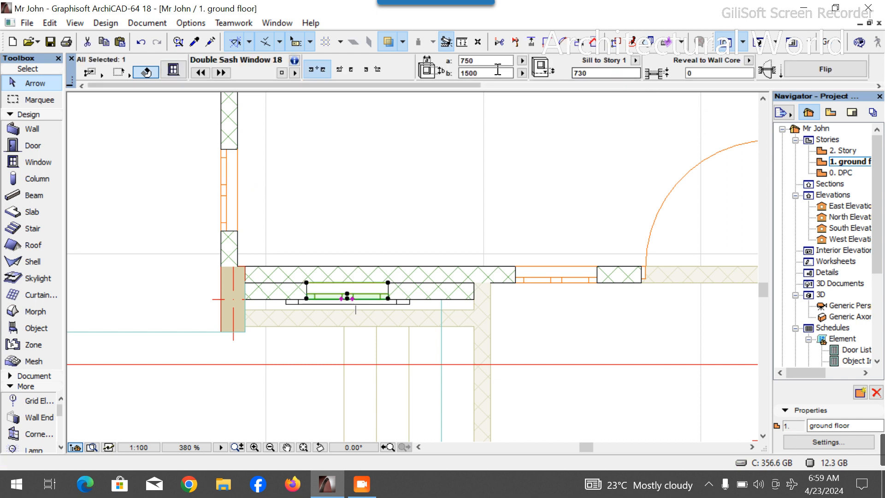
click(409, 306)
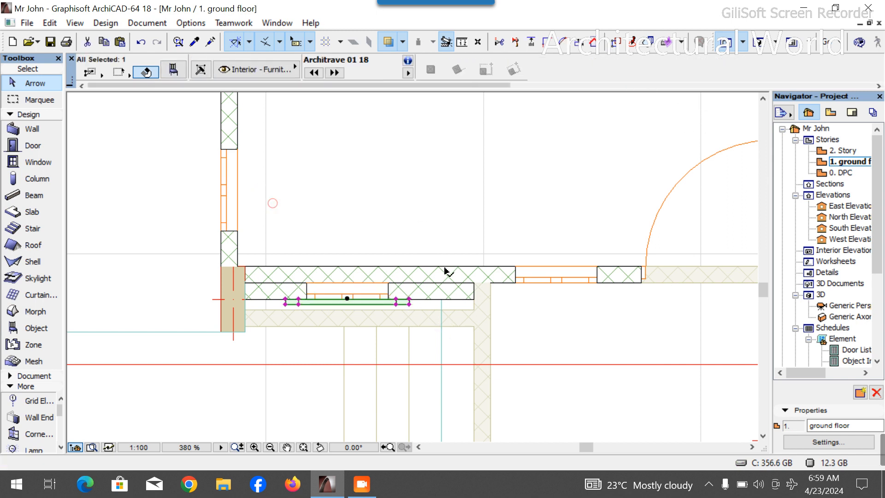
scroll(746, 72, down, 4)
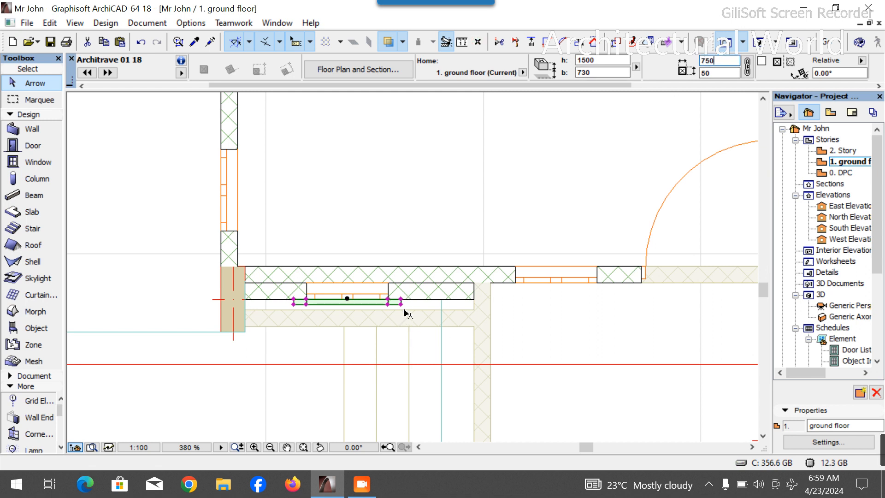
scroll(405, 314, up, 3)
click(707, 58)
text(750)
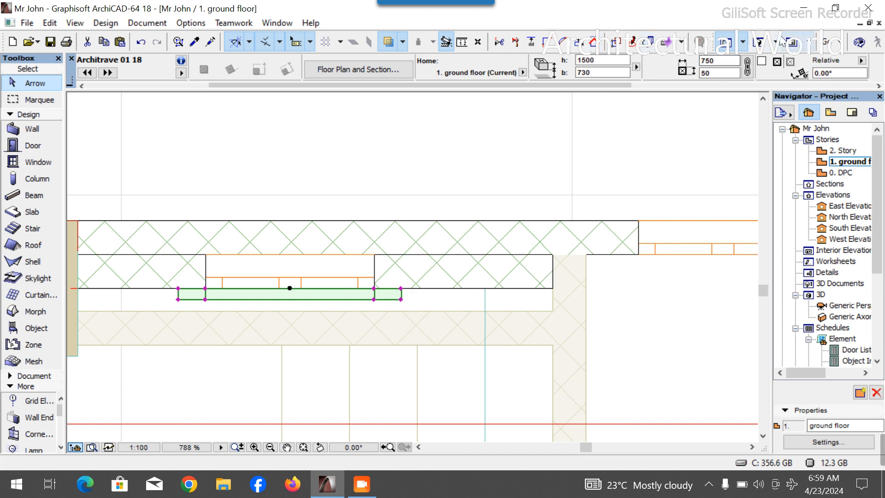
- Inspect the architrave on the window in the 3D view, then return to the ground floor plan
key(F3)
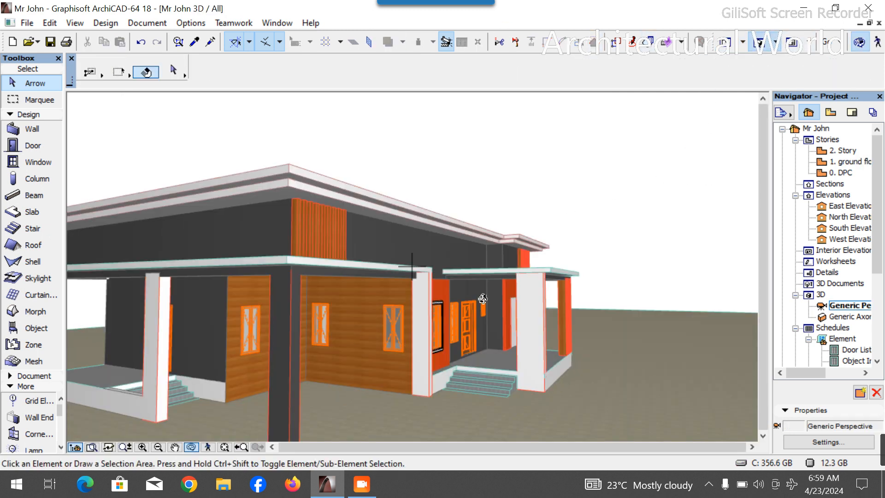
scroll(356, 313, up, 5)
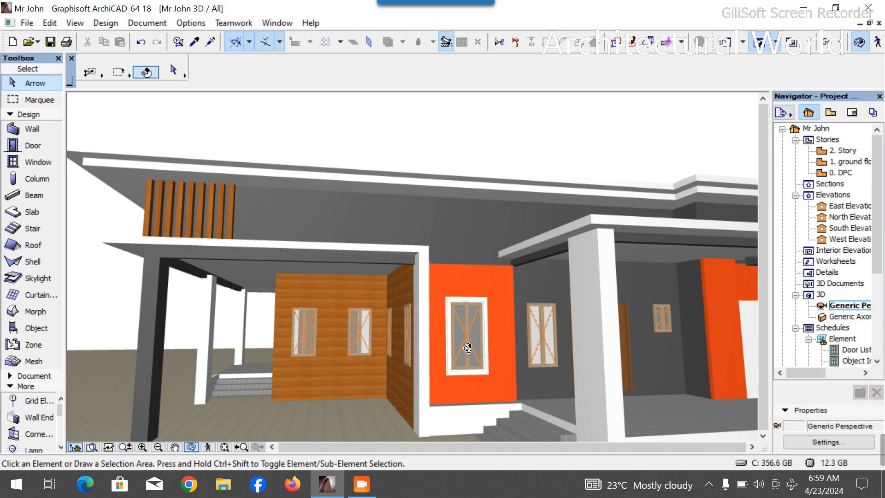
drag(508, 349, 560, 344)
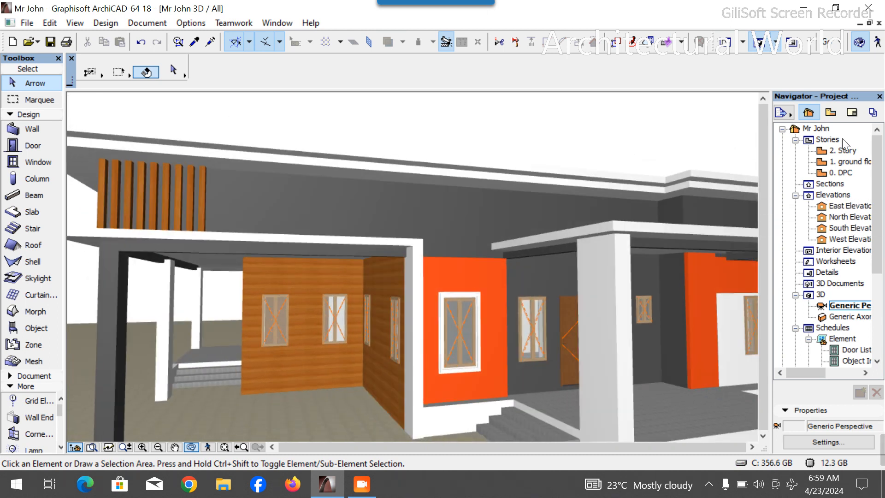
double_click(851, 161)
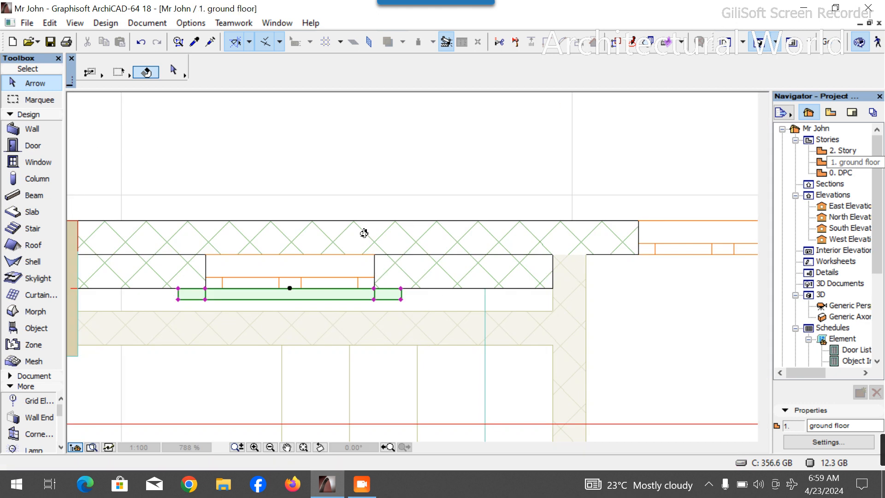
- Drag a copy of the architrave onto the Master Bedroom window facing the Entrance
ctrl+drag(363, 243, 574, 225)
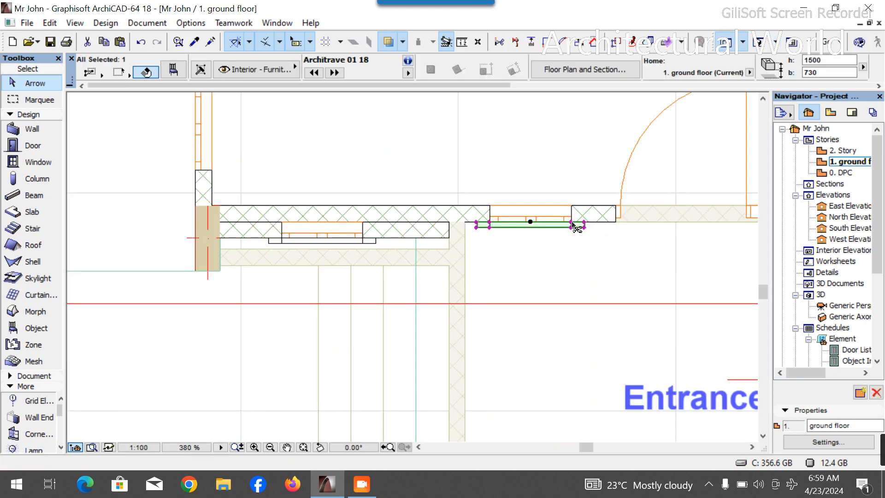
click(573, 225)
scroll(399, 223, down, 5)
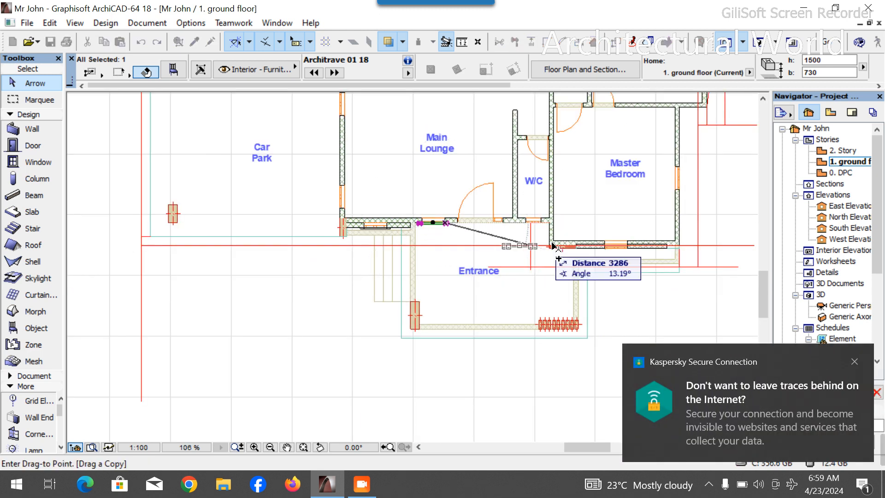
scroll(605, 248, up, 4)
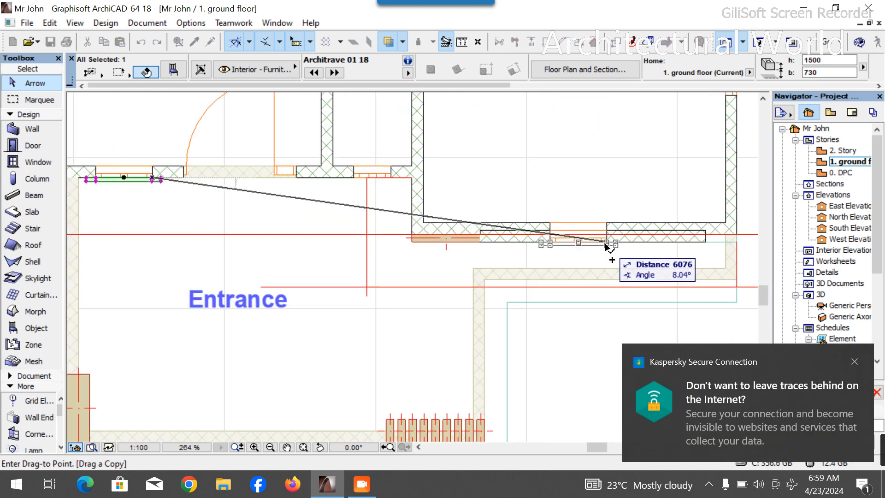
click(607, 246)
- Drag copies of the architrave onto the outer faces of the Dining and Store windows
scroll(572, 230, down, 7)
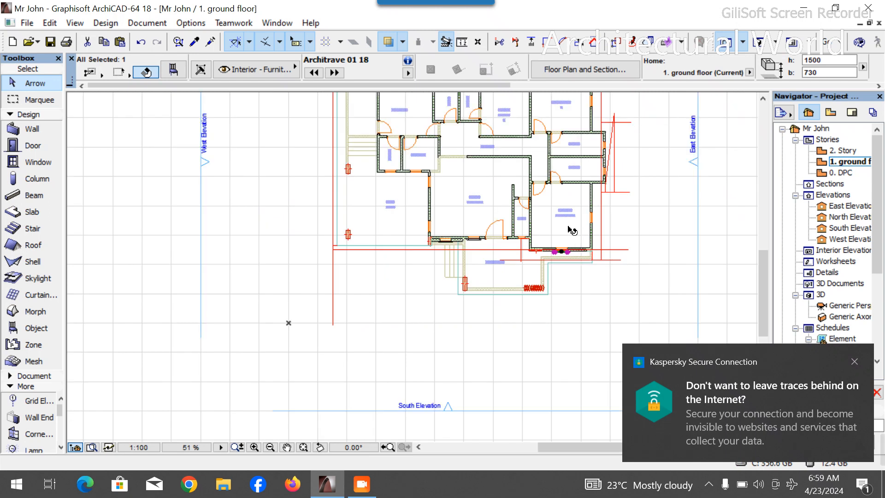
scroll(562, 250, up, 5)
key(ctrl+shift+d)
scroll(565, 250, up, 1)
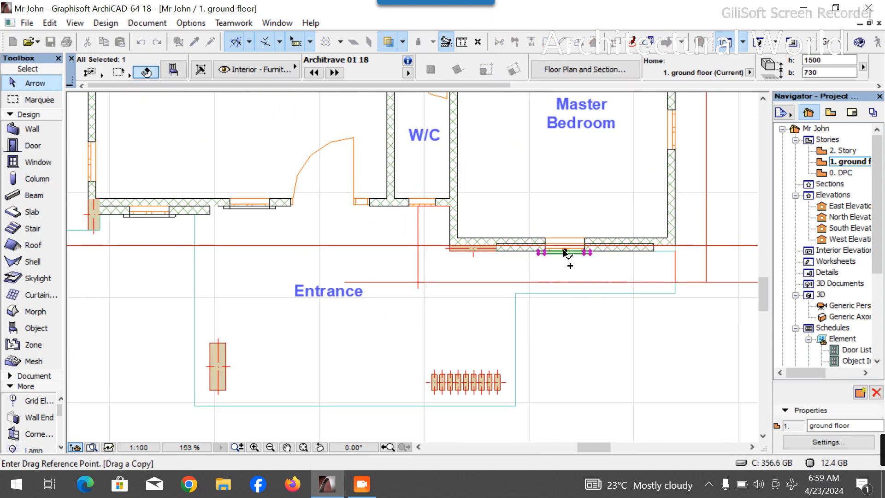
click(588, 253)
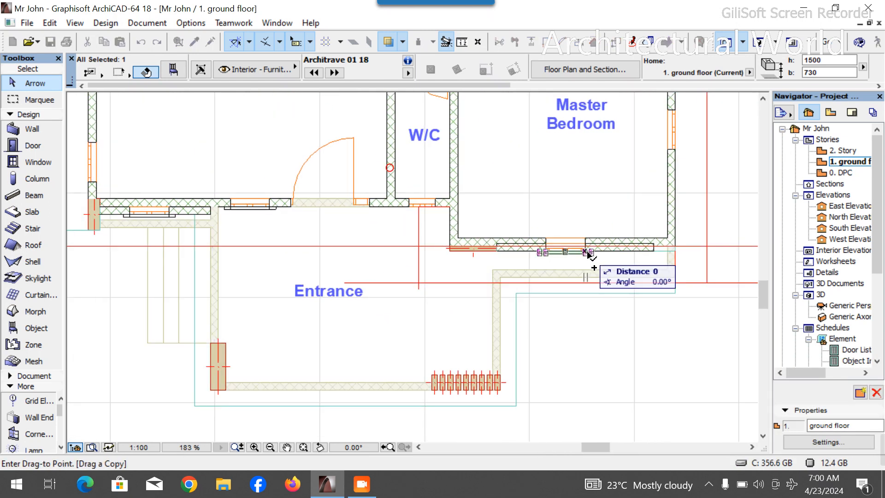
scroll(567, 360, down, 4)
scroll(382, 175, up, 8)
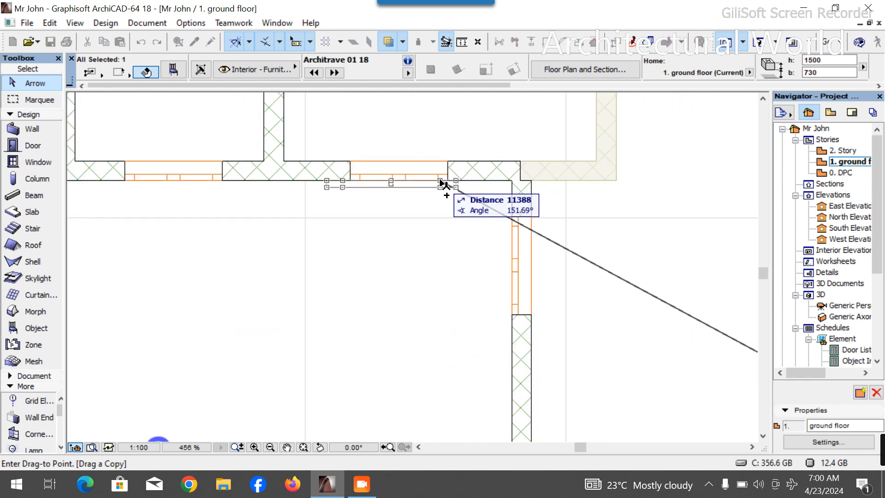
click(447, 181)
click(447, 181)
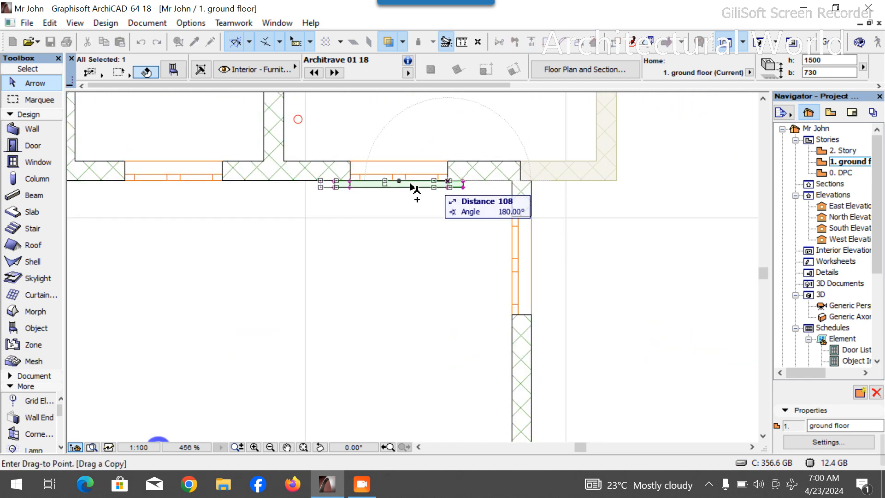
click(223, 180)
- Rotate a copy of the Store window architrave by -90° about its end
scroll(475, 249, down, 3)
scroll(475, 249, down, 3)
scroll(415, 213, up, 3)
scroll(431, 276, up, 2)
key(ctrl+alt+e)
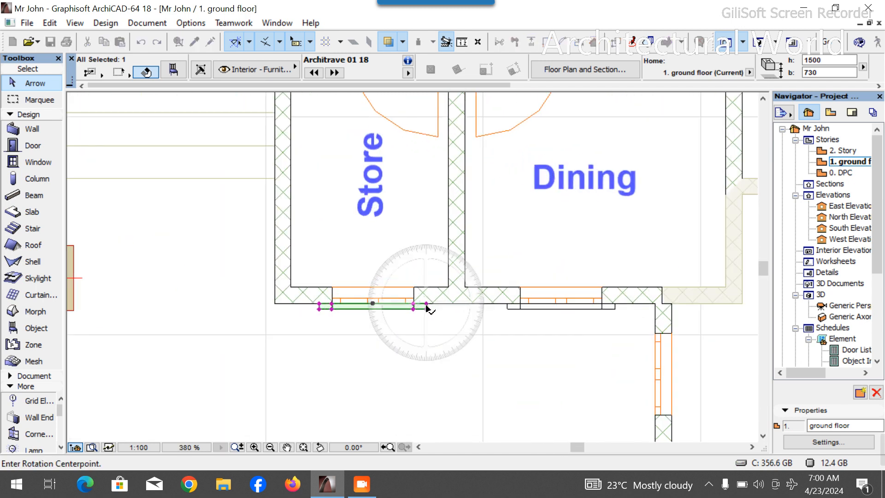
click(420, 304)
click(508, 304)
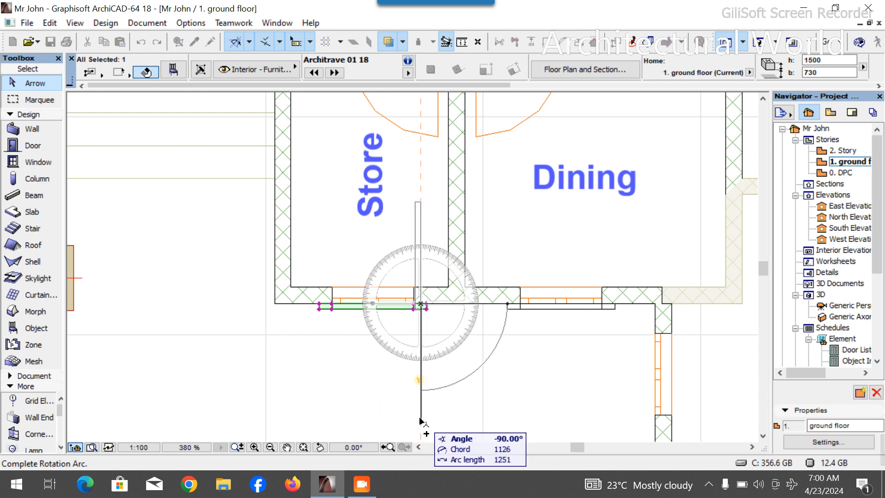
click(424, 410)
- Move the rotated copy up to the Kitchen's upper wall area
key(ctrl+d)
click(423, 302)
scroll(419, 360, down, 5)
scroll(448, 212, up, 4)
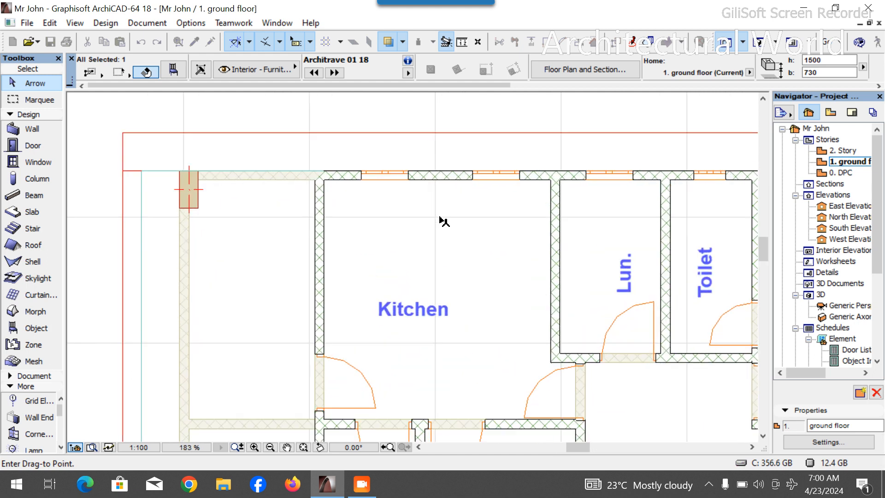
scroll(443, 215, up, 3)
click(389, 217)
- Rotate the moved architrave -90° and undo the rotation
key(ctrl+e)
click(392, 217)
click(392, 273)
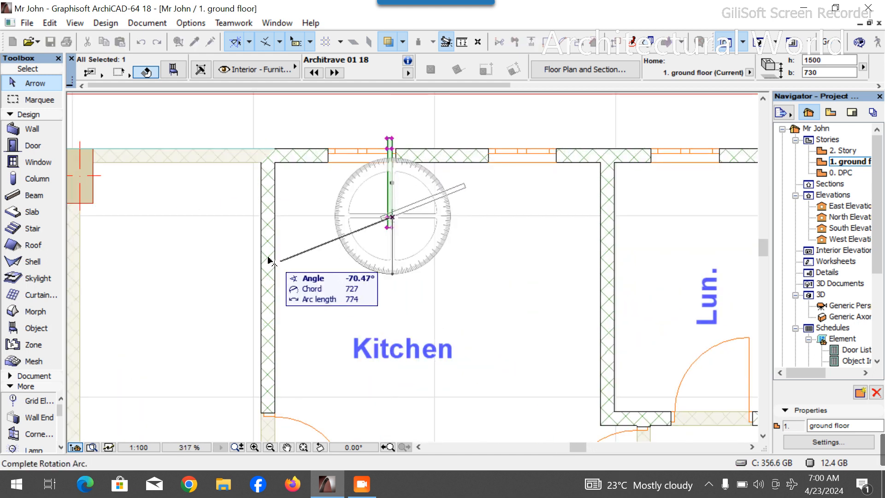
click(199, 217)
key(ctrl+z)
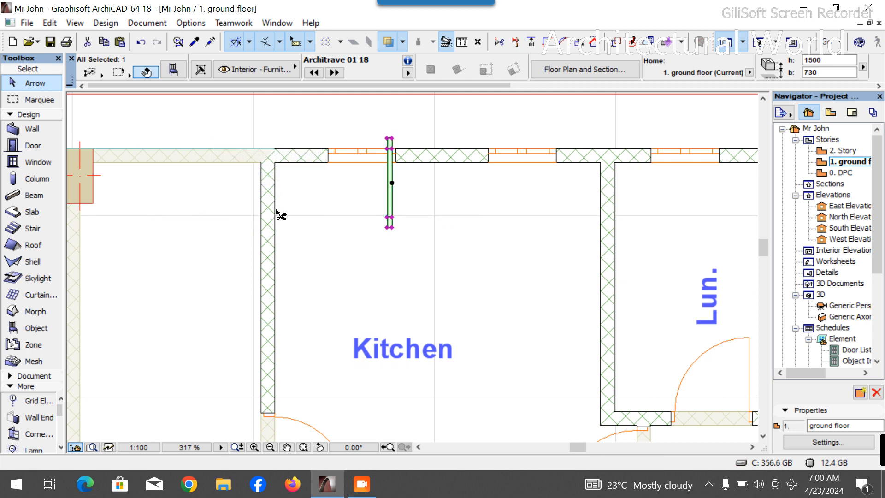
- Rotate the architrave -90° so it lies horizontally
key(ctrl+e)
click(391, 217)
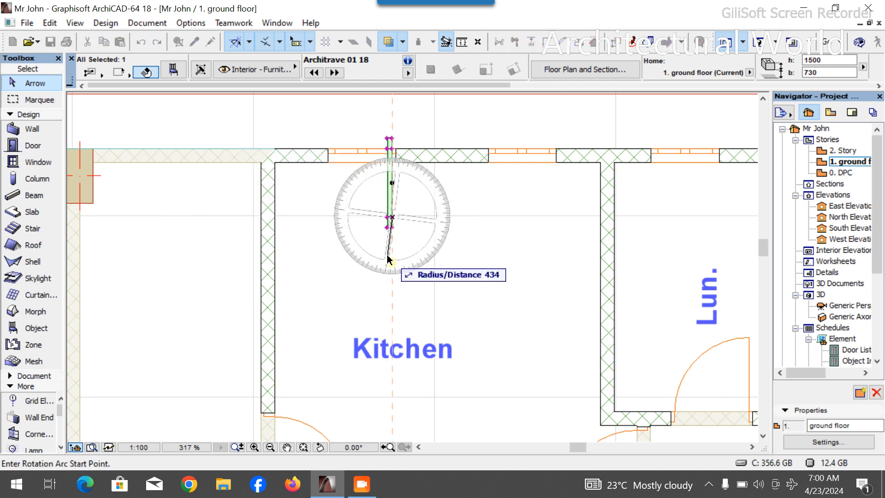
click(393, 283)
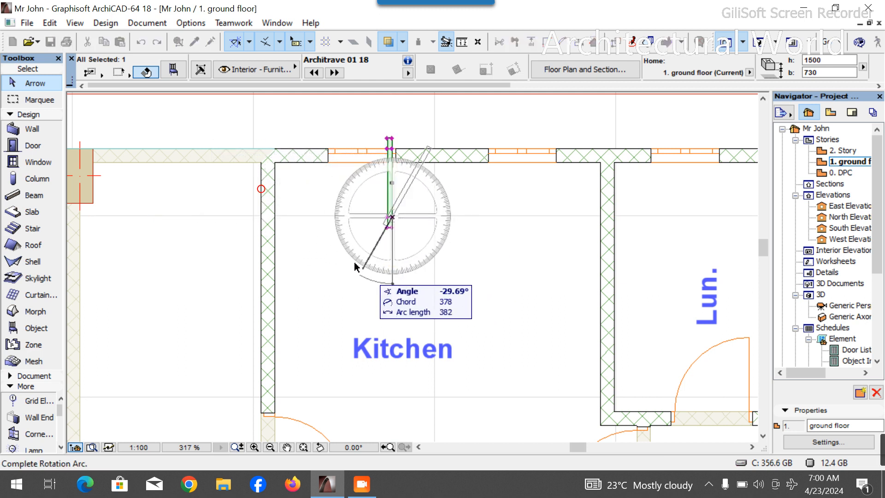
click(306, 218)
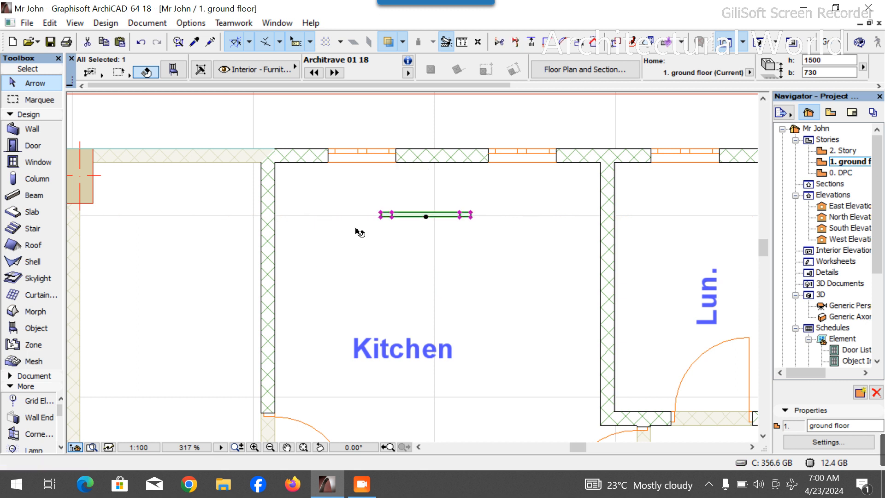
- Move the horizontal architrave onto the outer face of the Kitchen's upper window
click(460, 216)
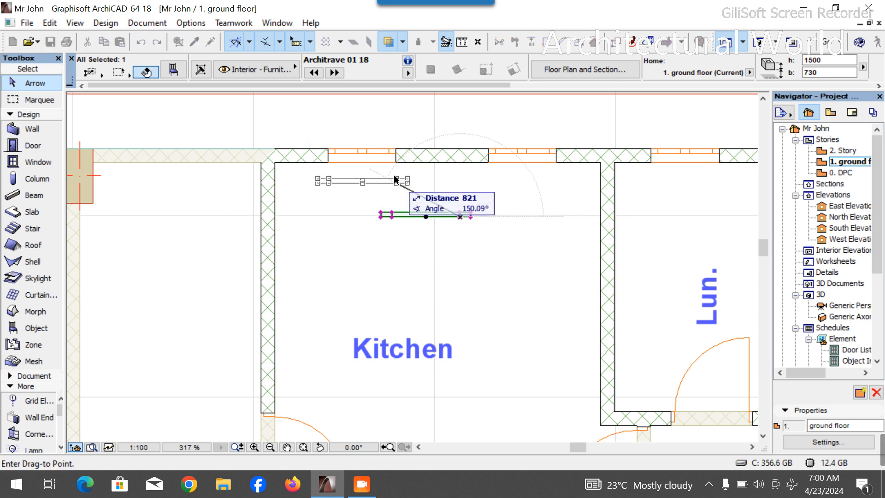
click(397, 151)
scroll(401, 148, up, 6)
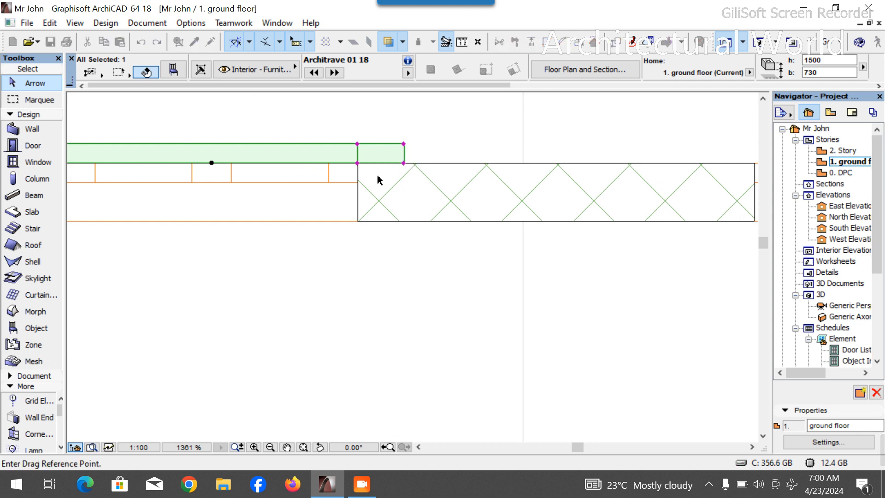
- Drag a copy of the Kitchen architrave onto the next upper-wall window, aligning its end with the wall edge
click(359, 165)
scroll(429, 172, down, 3)
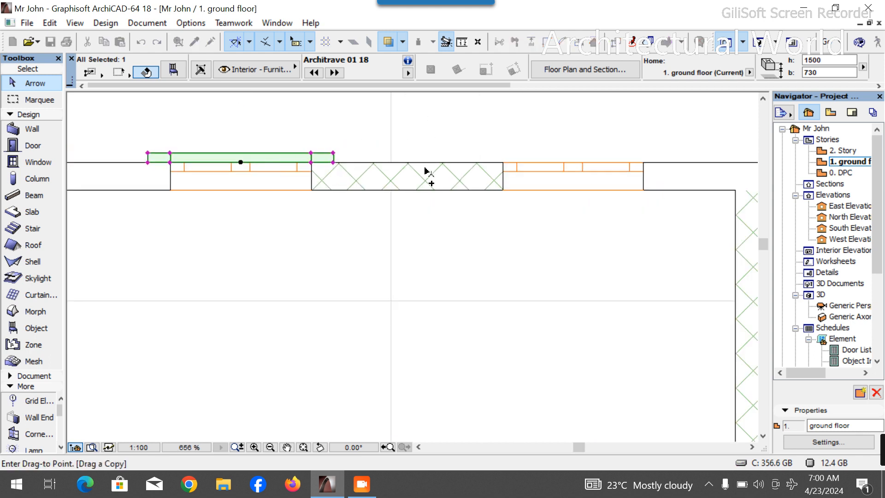
scroll(646, 167, up, 6)
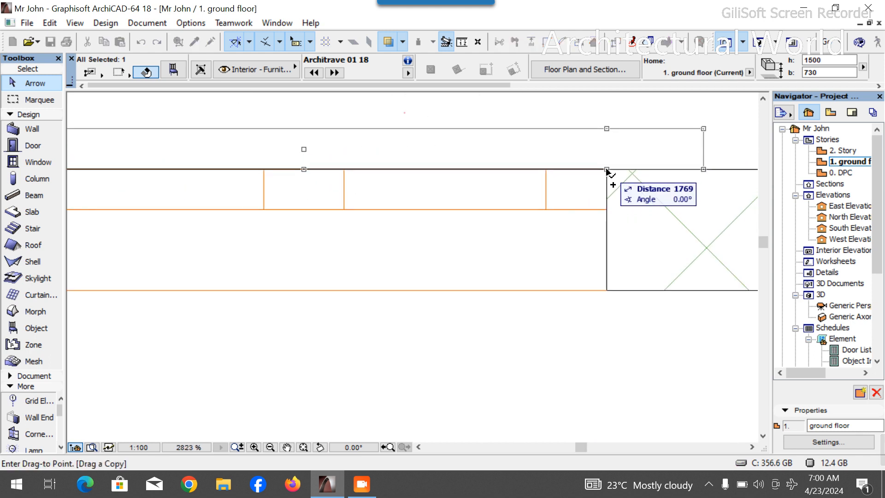
click(607, 171)
click(607, 170)
- Drag another copy of the architrave onto the Lun window on the upper wall
scroll(475, 174, down, 5)
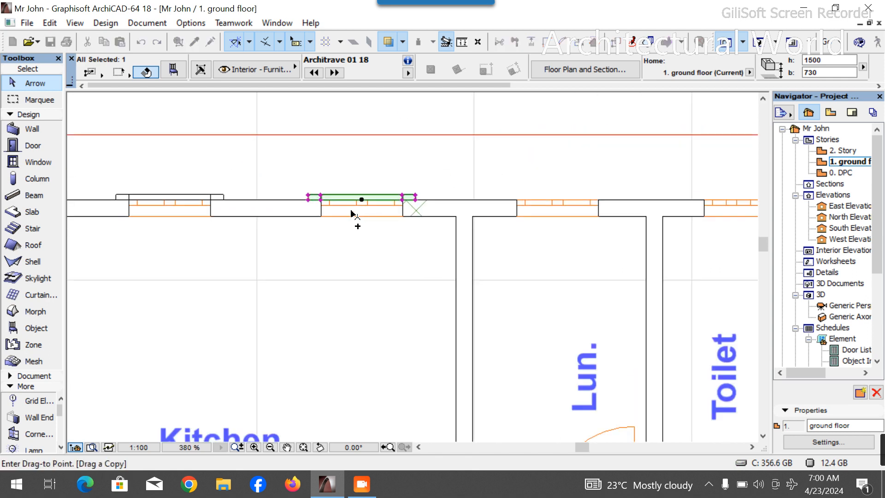
scroll(486, 208, up, 2)
scroll(485, 209, up, 1)
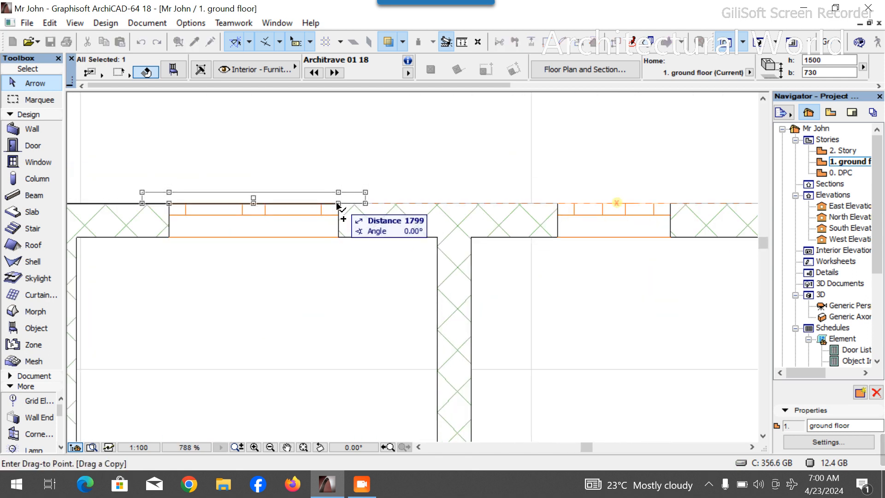
click(336, 204)
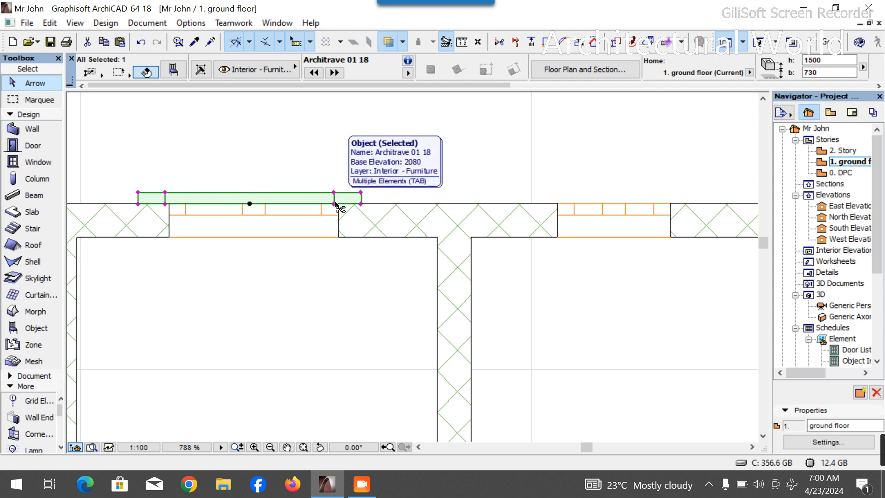
- Shift the Lun architrave slightly right to centre it on the window
scroll(339, 206, up, 6)
key(ctrl+d)
click(324, 199)
click(337, 198)
- Drag a copy of the architrave onto the Guest Room's left upper window
key(ctrl+shift+d)
click(336, 198)
scroll(319, 209, down, 12)
scroll(448, 220, up, 4)
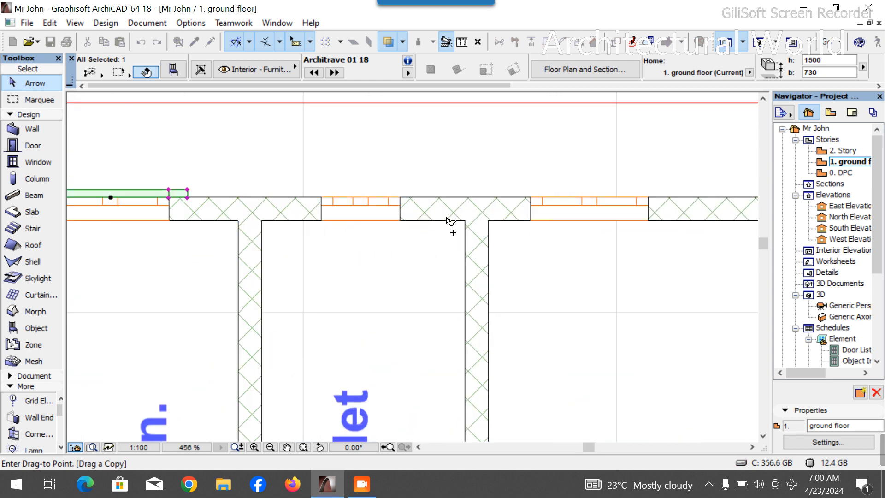
click(649, 198)
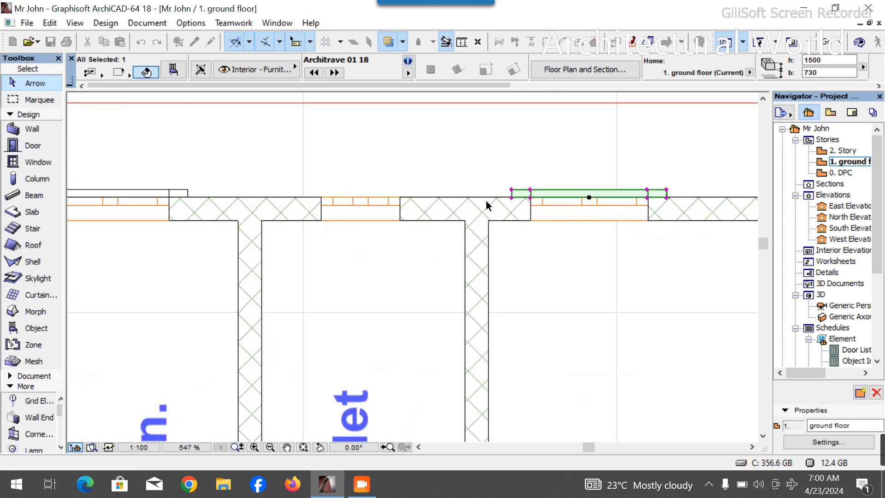
- Drag a copy of the architrave onto the Guest Room's right upper window
scroll(488, 206, down, 8)
key(ctrl+shift+d)
scroll(502, 206, up, 8)
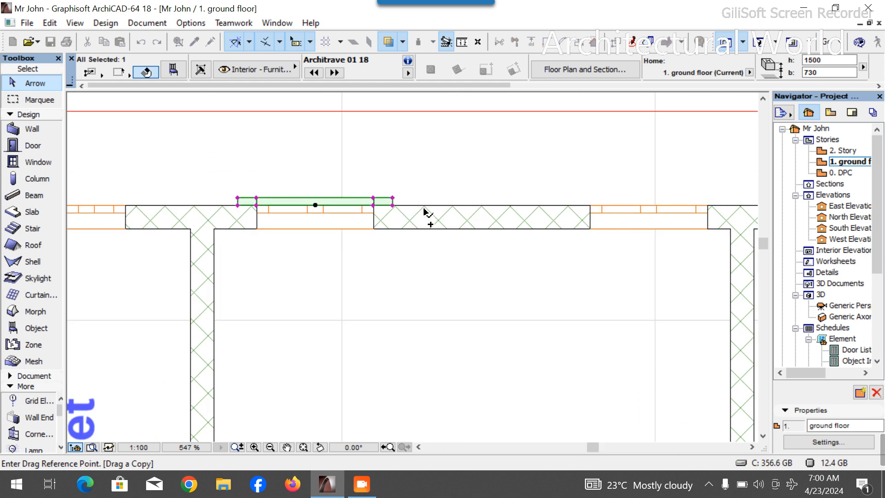
click(374, 208)
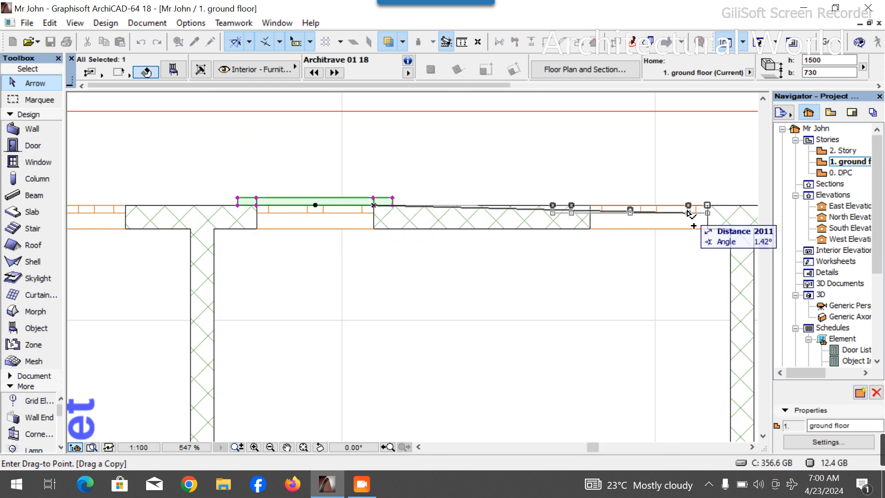
click(710, 210)
- Drag a copy of the architrave onto Bedroom 2's upper window
scroll(519, 214, down, 6)
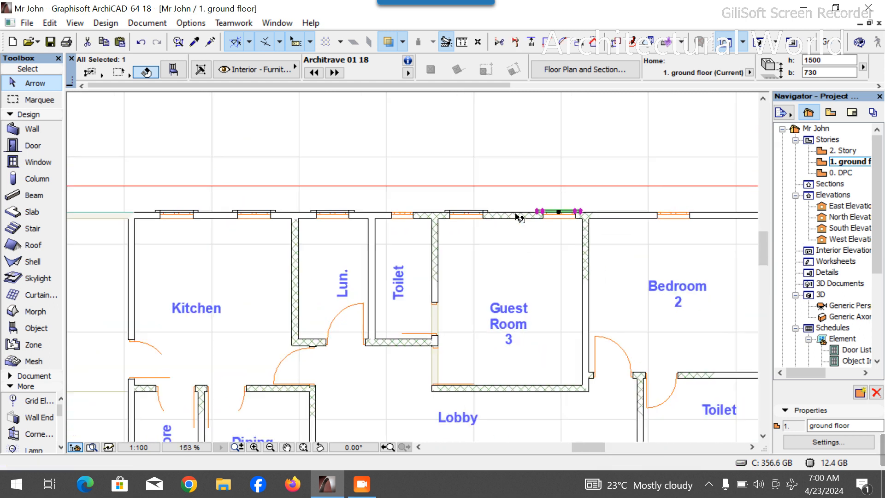
scroll(604, 224, up, 4)
key(ctrl+shift+d)
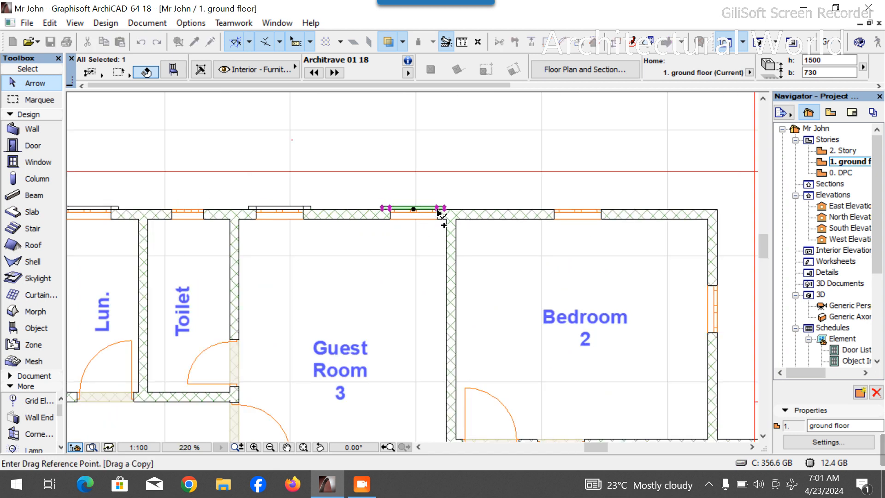
click(439, 212)
click(604, 210)
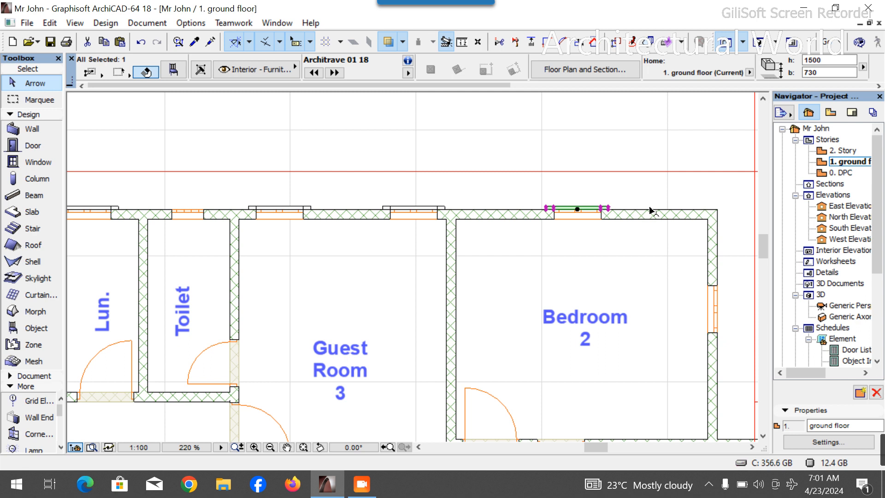
- Rotate a copy of the Bedroom 2 architrave a quarter turn about its left end
scroll(647, 211, up, 5)
key(ctrl+alt+e)
click(521, 205)
click(622, 205)
click(521, 375)
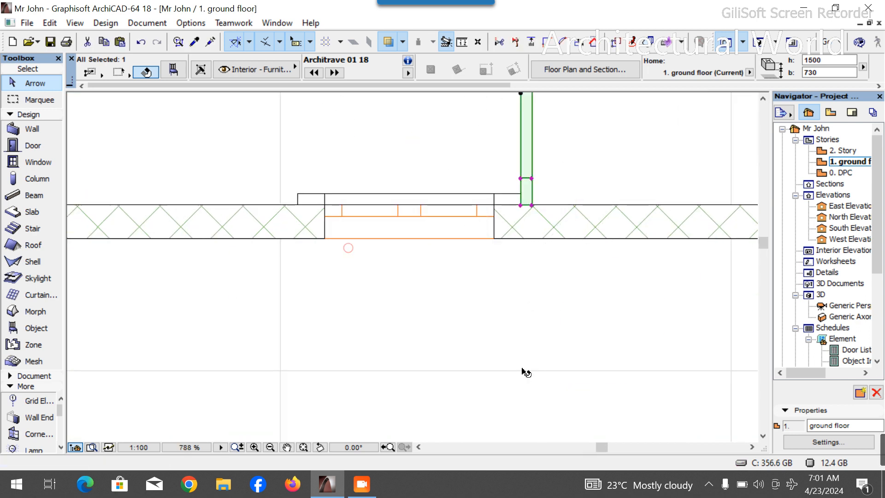
- Move the rotated copy onto the window in Bedroom 2's right wall
key(ctrl+d)
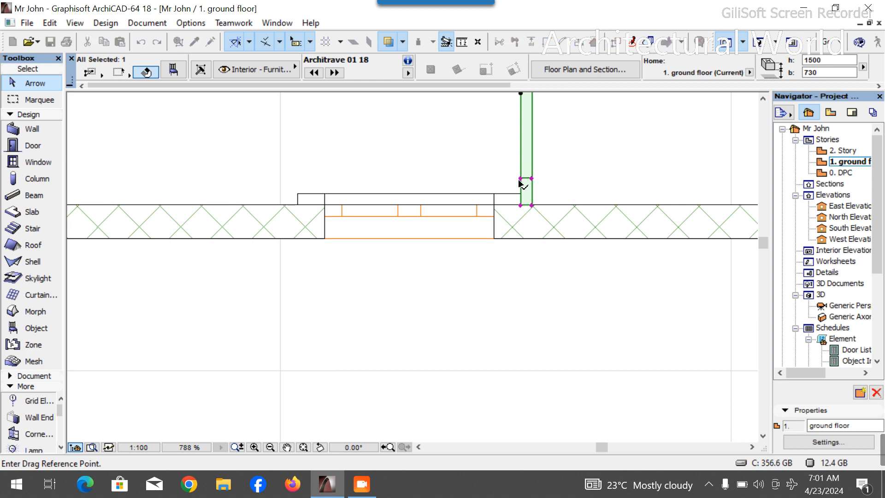
click(521, 180)
scroll(460, 237, down, 5)
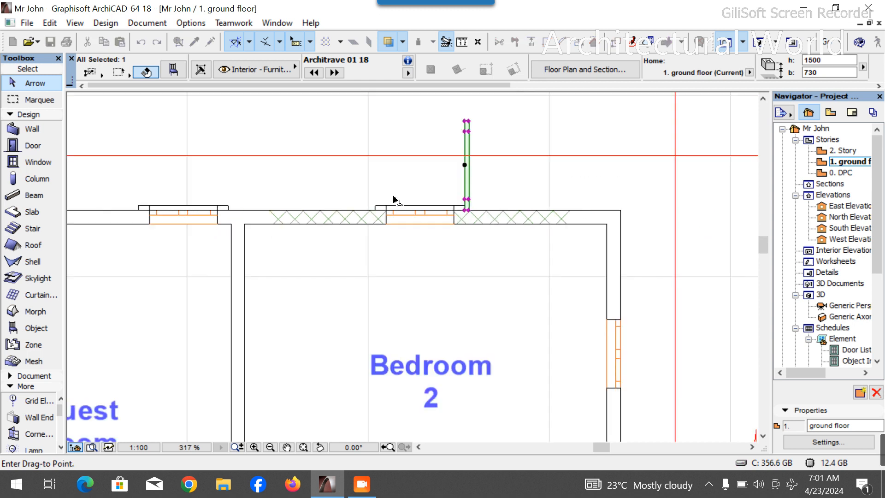
scroll(446, 290, up, 4)
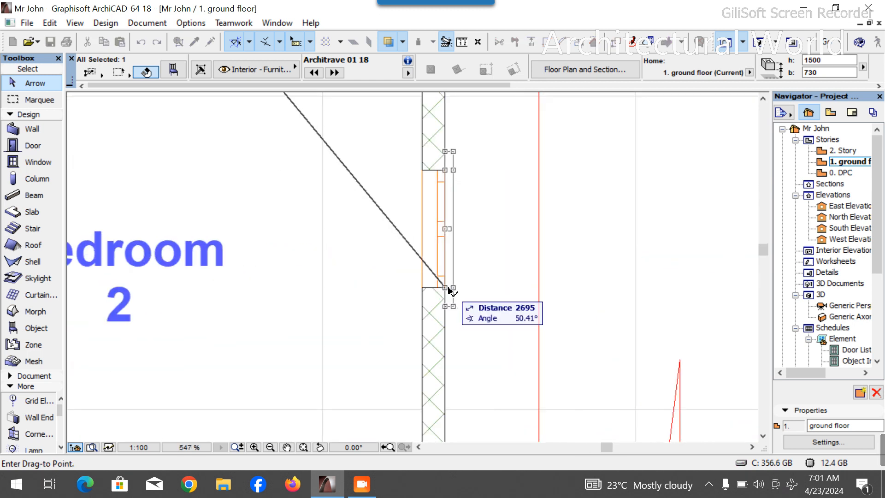
click(449, 291)
- Delete the stray red lines to the right of Bedroom 2 and the Toilets
scroll(448, 184, down, 6)
scroll(503, 235, down, 3)
scroll(504, 236, up, 5)
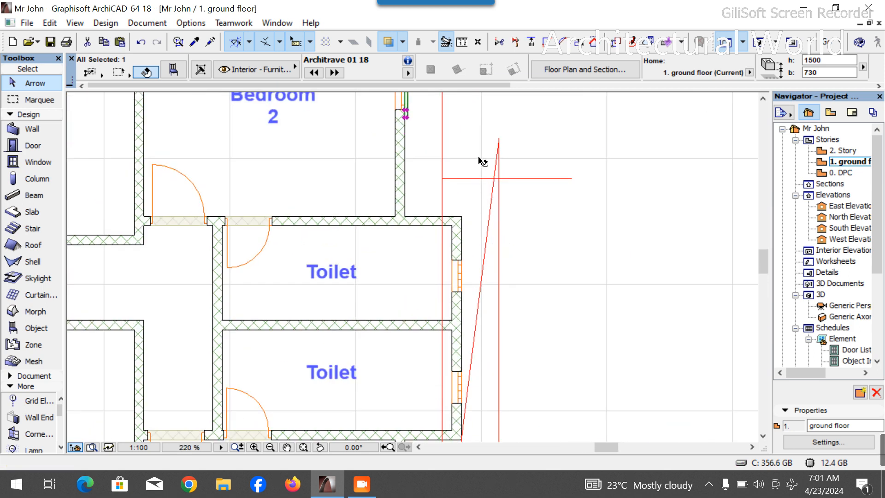
click(499, 159)
key(Delete)
drag(505, 172, 509, 185)
key(Delete)
drag(448, 158, 440, 170)
key(Delete)
scroll(568, 177, down, 3)
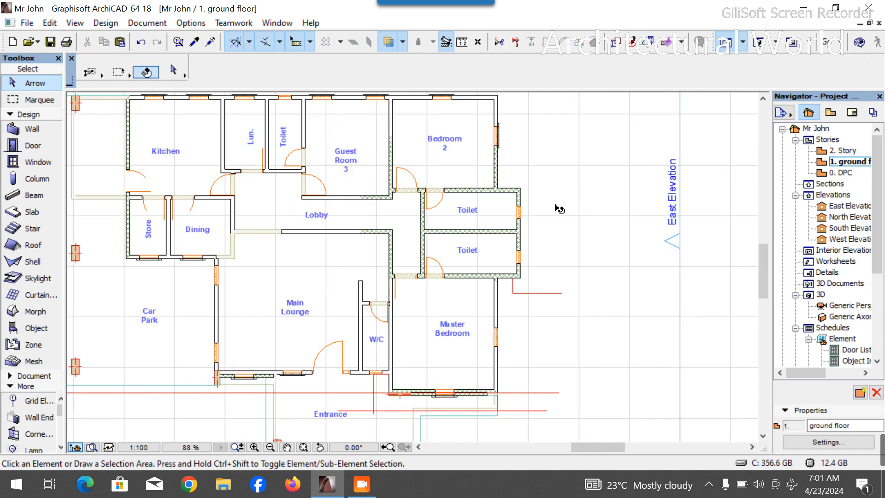
- Delete the remaining stray red lines near the Master Bedroom, Entrance and Car Park
click(558, 294)
key(Delete)
drag(525, 379, 559, 431)
key(Delete)
scroll(444, 311, down, 3)
scroll(495, 354, up, 2)
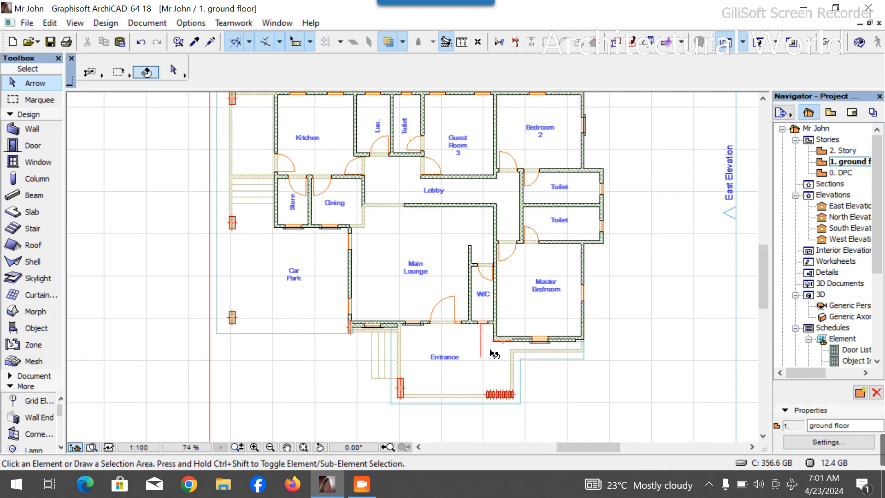
click(482, 346)
key(Delete)
click(210, 354)
key(Delete)
scroll(388, 263, down, 1)
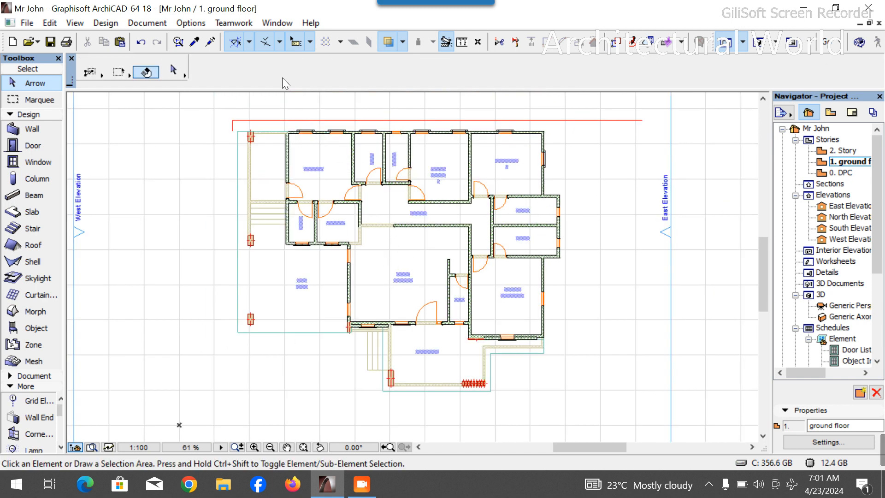
- Delete the stray red line running above the Kitchen
scroll(281, 128, up, 3)
click(308, 112)
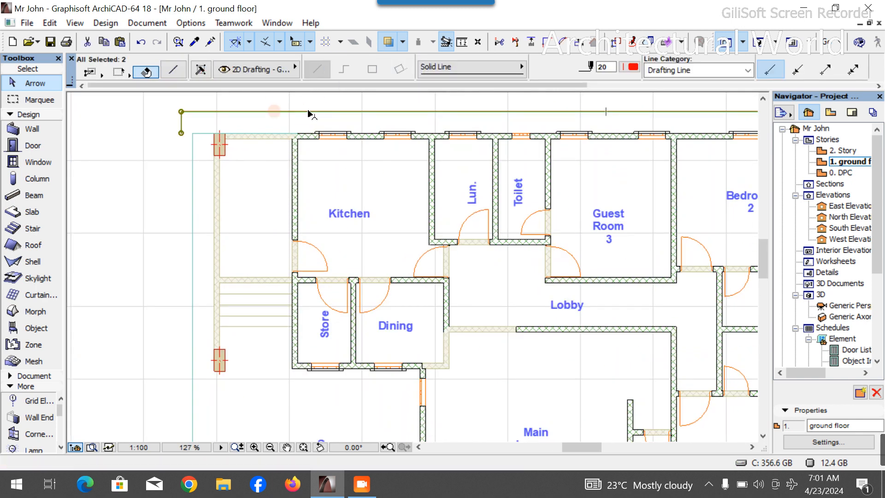
key(Delete)
- Drag a copy of the Bedroom 2 architrave down to the window in the Master Bedroom's right wall
scroll(308, 112, down, 5)
scroll(408, 221, up, 12)
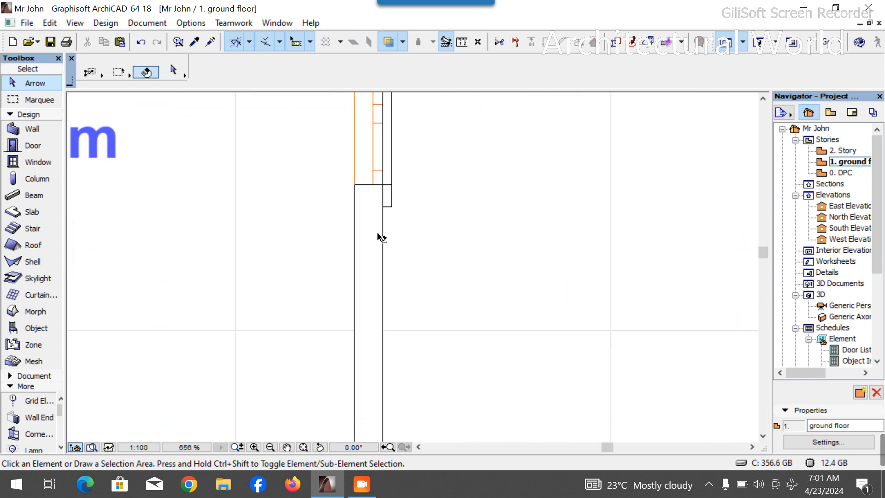
click(394, 203)
click(391, 212)
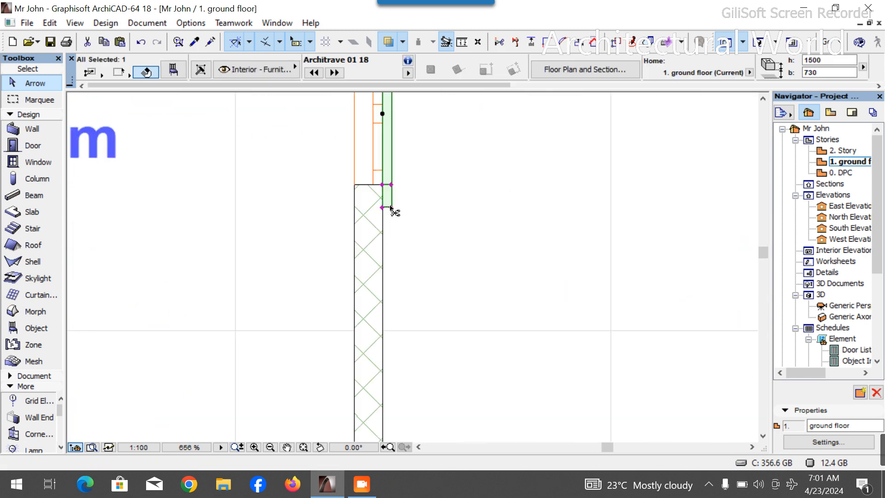
click(382, 186)
scroll(393, 182, down, 8)
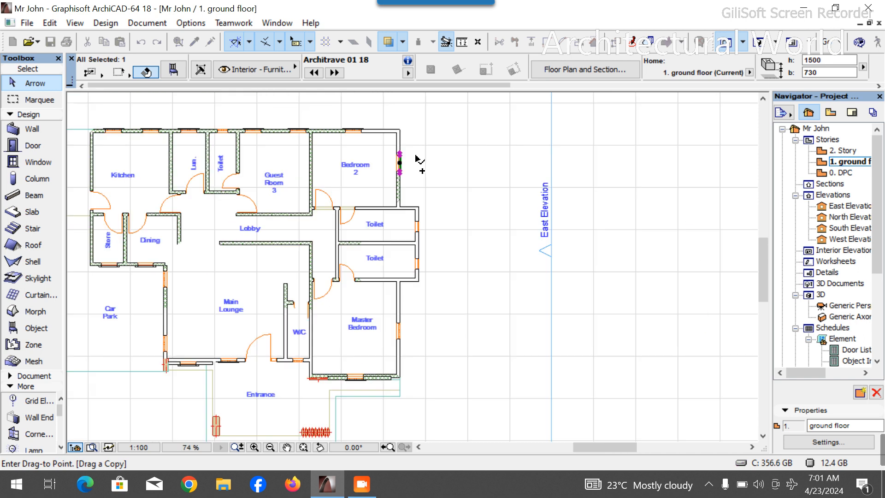
scroll(397, 345, up, 5)
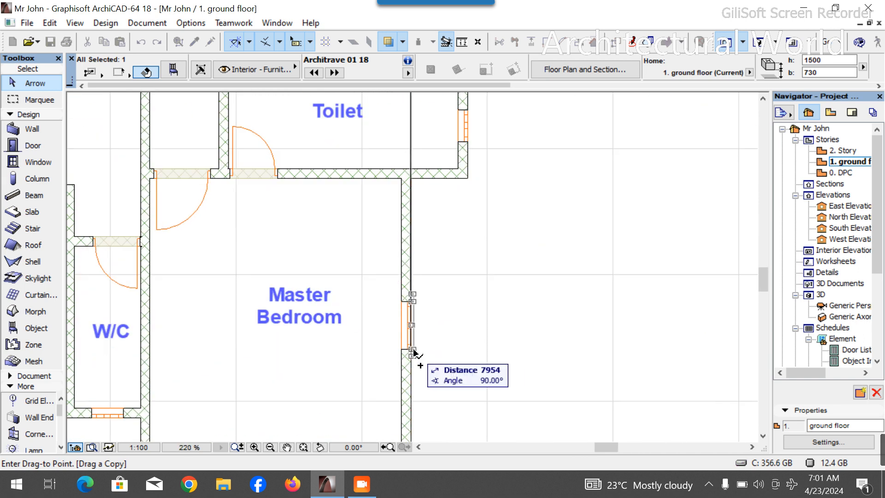
click(411, 356)
- Reposition the copied architrave against the Master Bedroom window's outer wall face
scroll(411, 356, up, 6)
scroll(417, 342, up, 4)
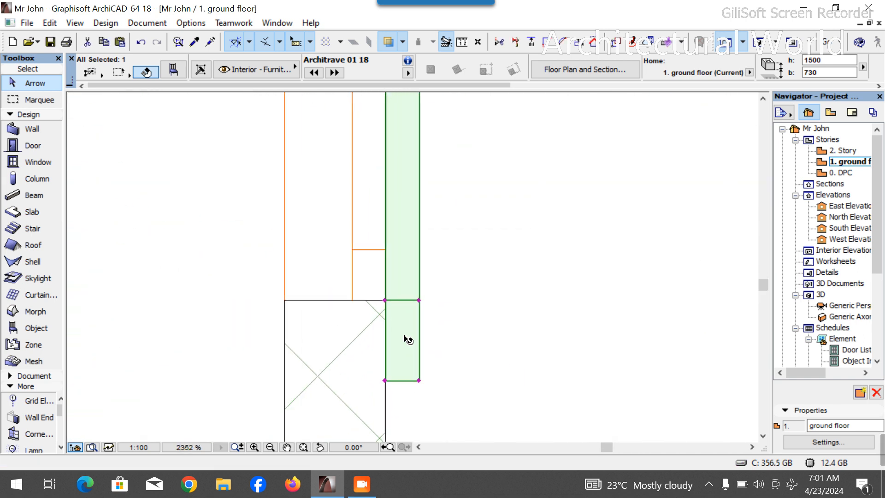
click(385, 300)
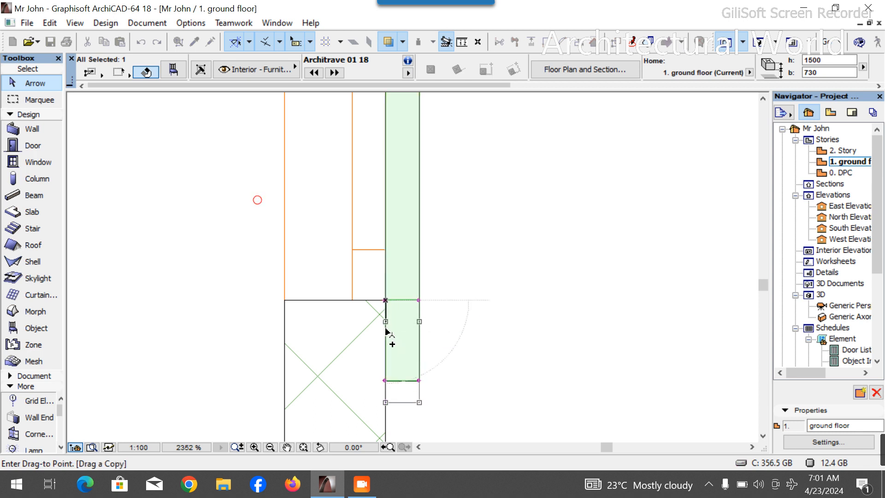
scroll(392, 336, down, 12)
scroll(435, 197, up, 8)
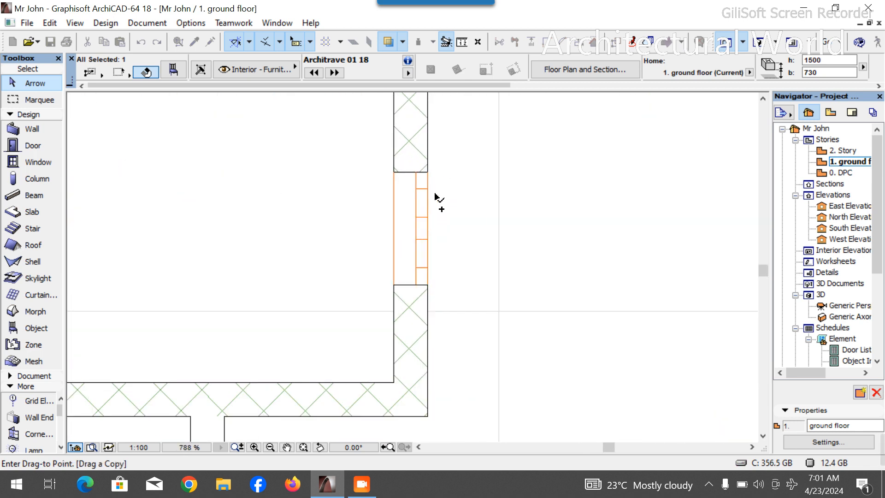
click(428, 285)
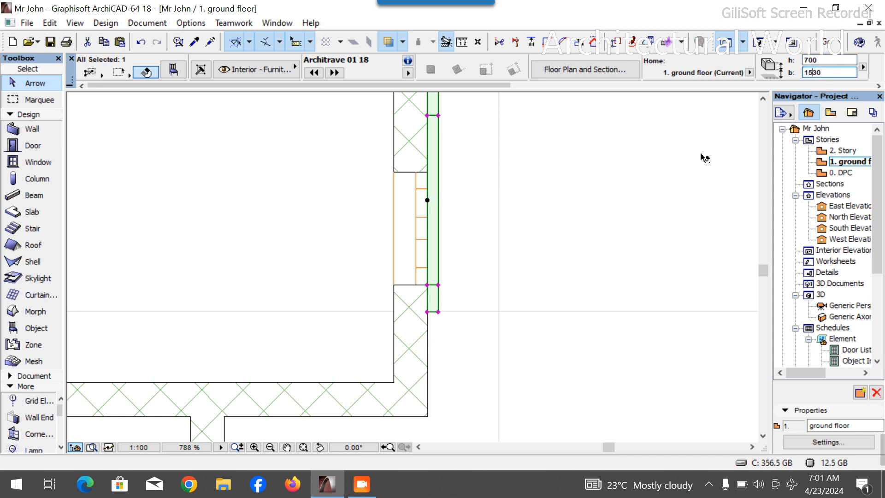
- Set the architrave's length to 500 and align its end with the Master Bedroom window's edge
key(Tab)
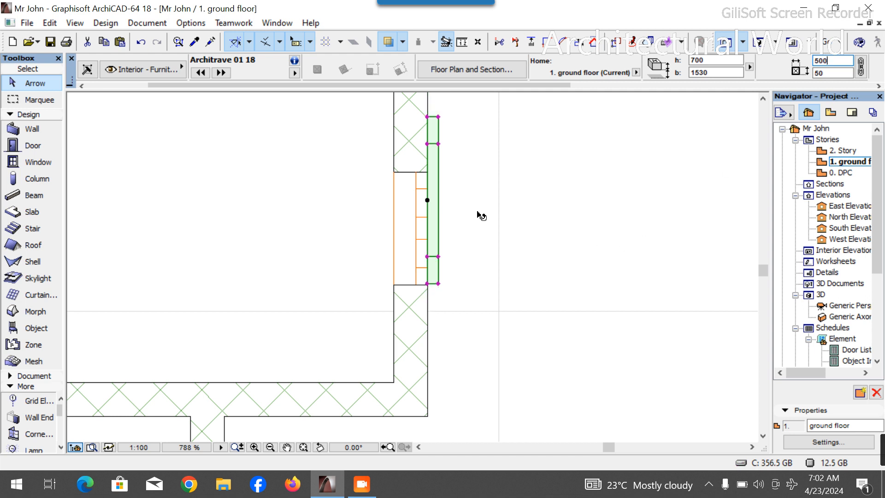
scroll(426, 274, up, 3)
click(432, 233)
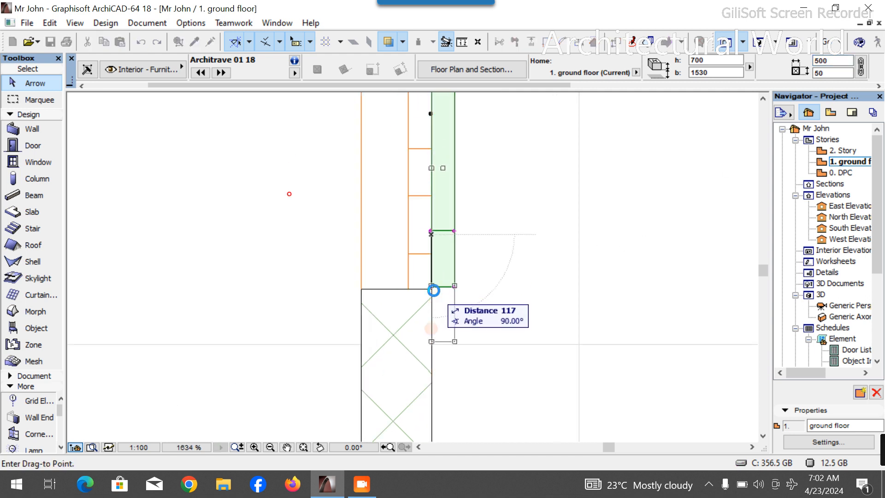
scroll(434, 290, up, 6)
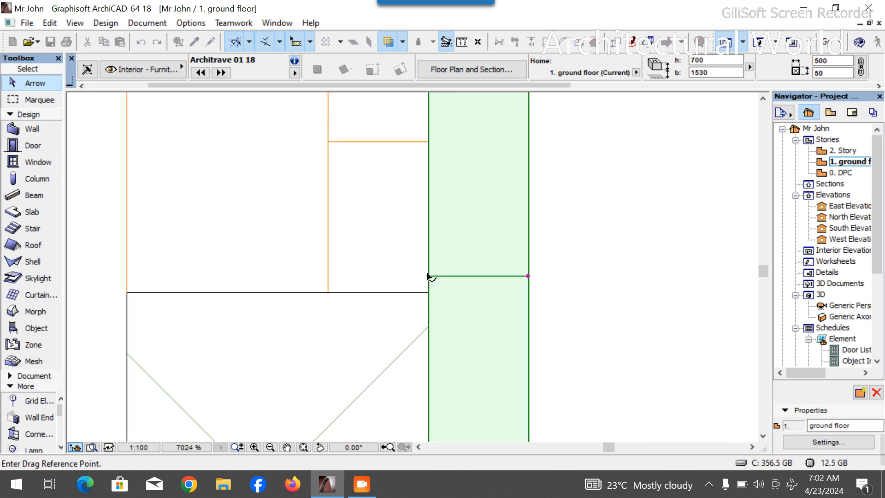
click(428, 277)
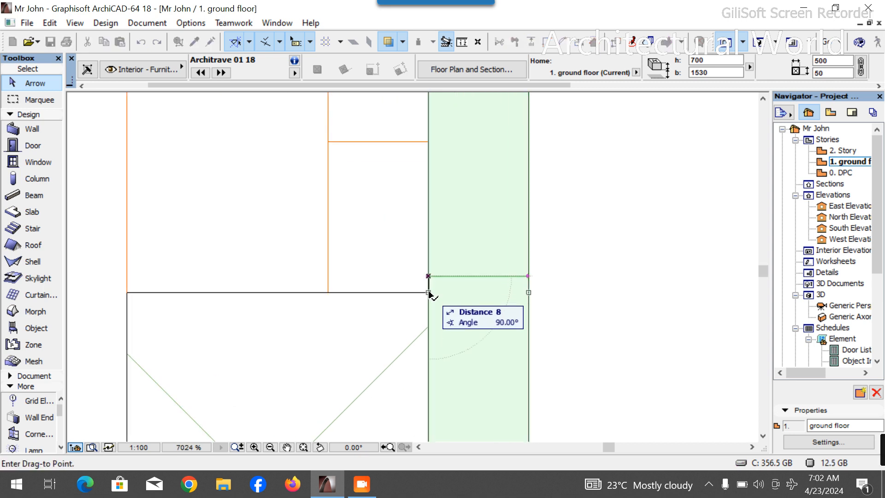
click(430, 292)
scroll(587, 293, down, 9)
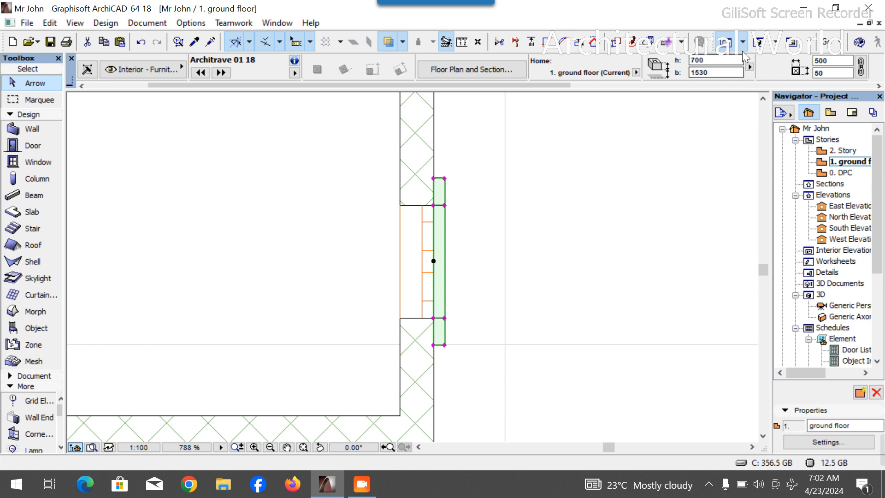
- Inspect the window architraves in the 3D view, then return to the ground floor plan
key(F3)
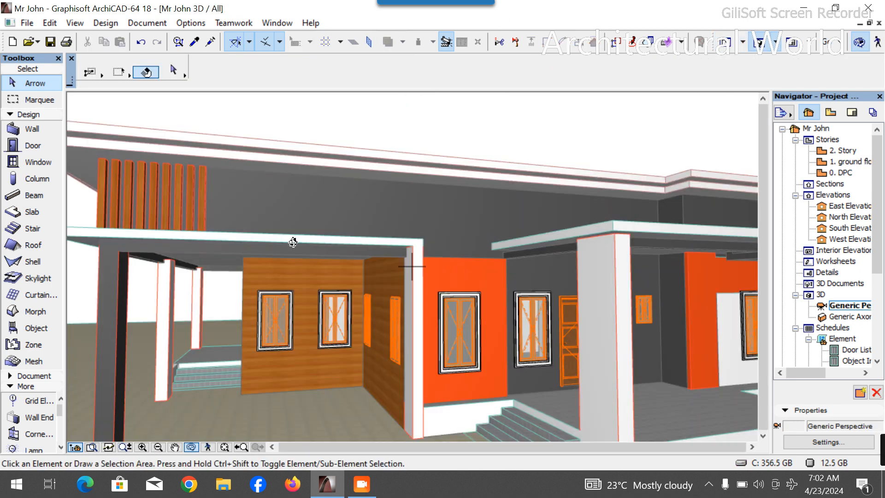
drag(580, 234, 410, 259)
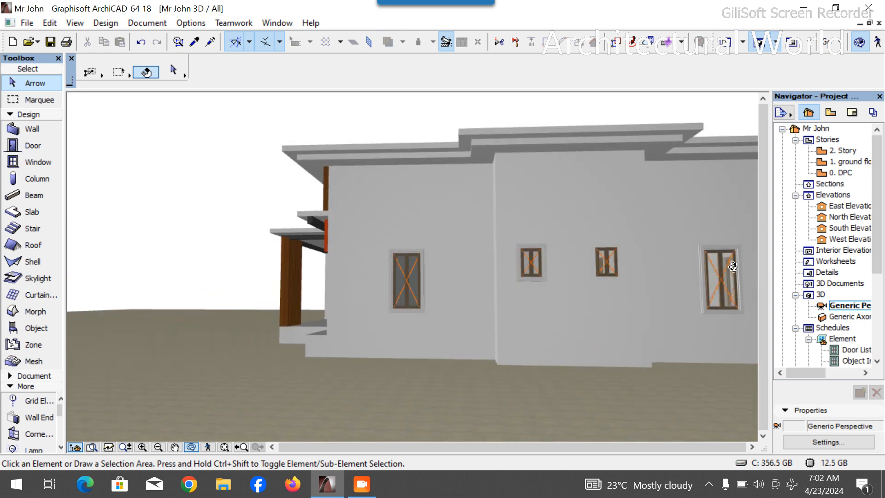
scroll(731, 269, up, 4)
drag(455, 292, 682, 277)
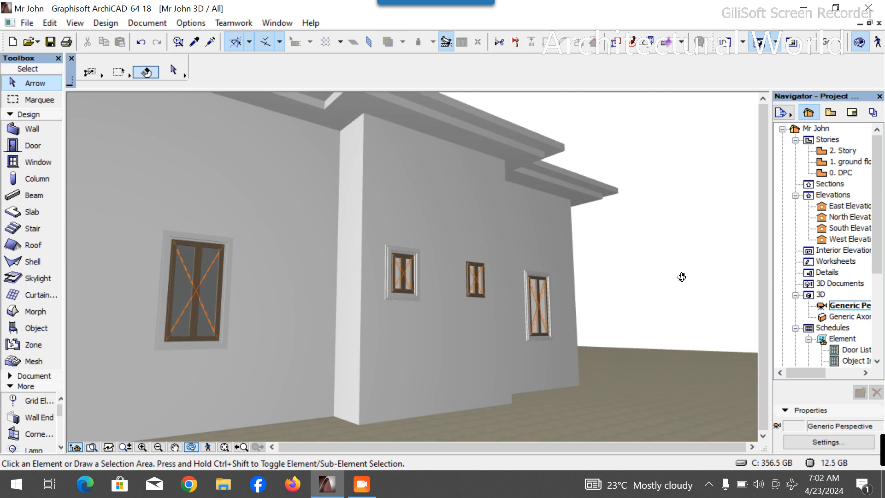
double_click(844, 162)
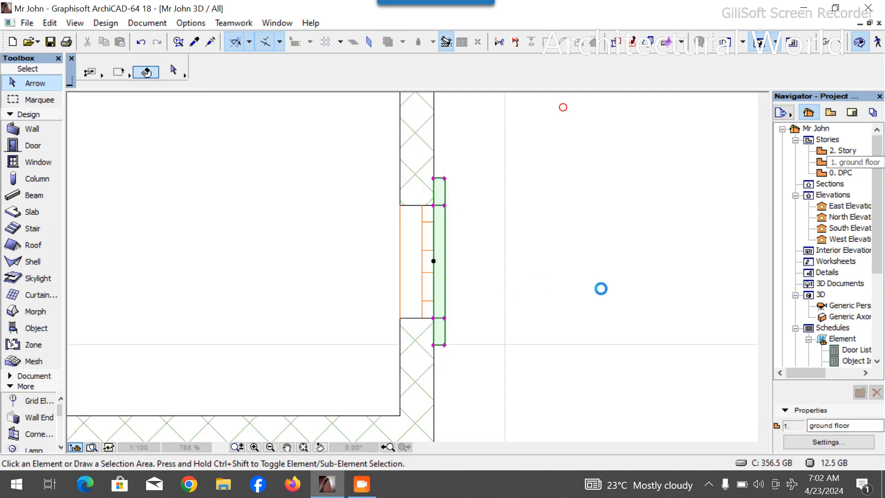
- Drag a copy of the Master Bedroom architrave to beside the Entrance
click(434, 206)
scroll(434, 208, down, 5)
scroll(390, 224, up, 4)
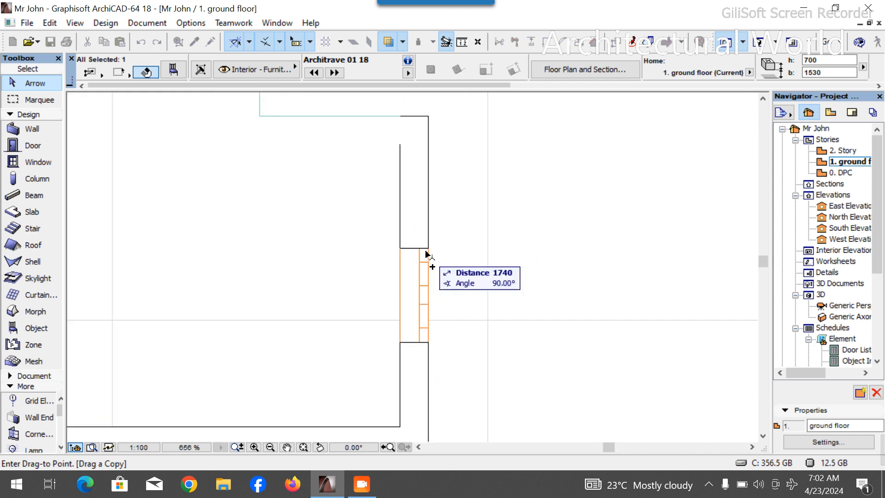
click(431, 248)
key(ctrl+alt+d)
click(435, 248)
scroll(461, 231, down, 8)
scroll(441, 367, up, 4)
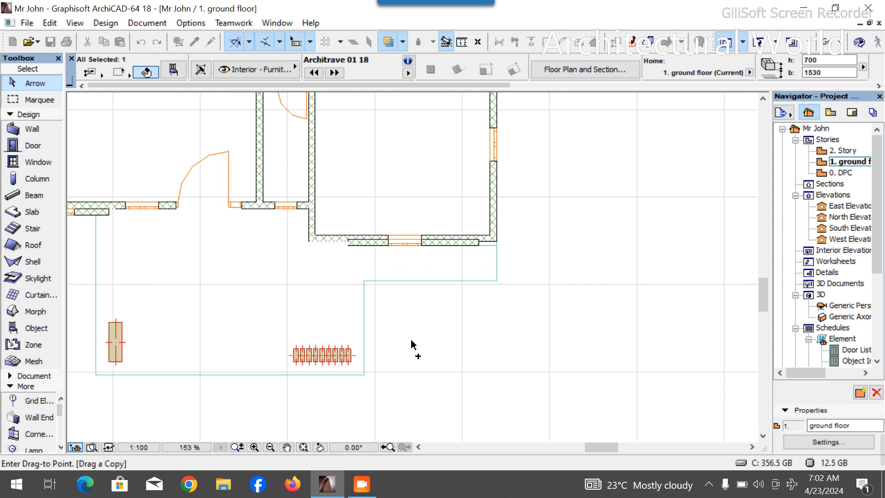
click(267, 247)
- Rotate the copied architrave a quarter turn about its upper end
scroll(261, 254, up, 5)
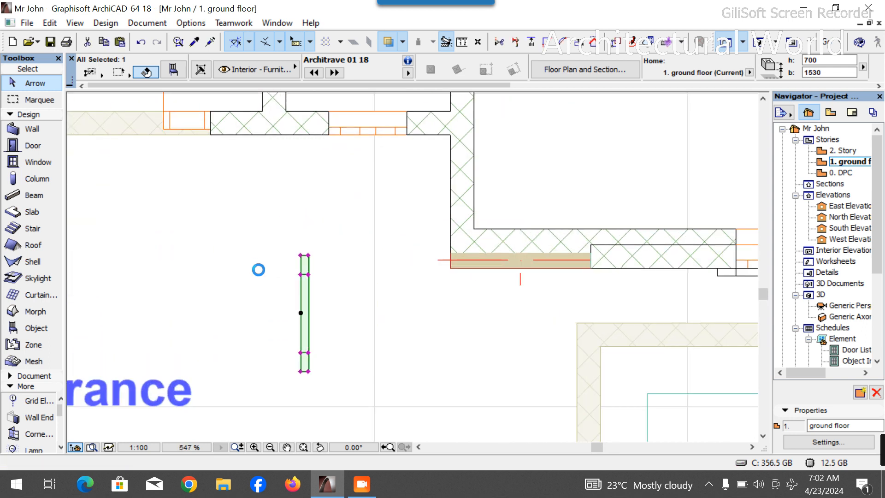
key(ctrl+e)
click(305, 259)
click(305, 178)
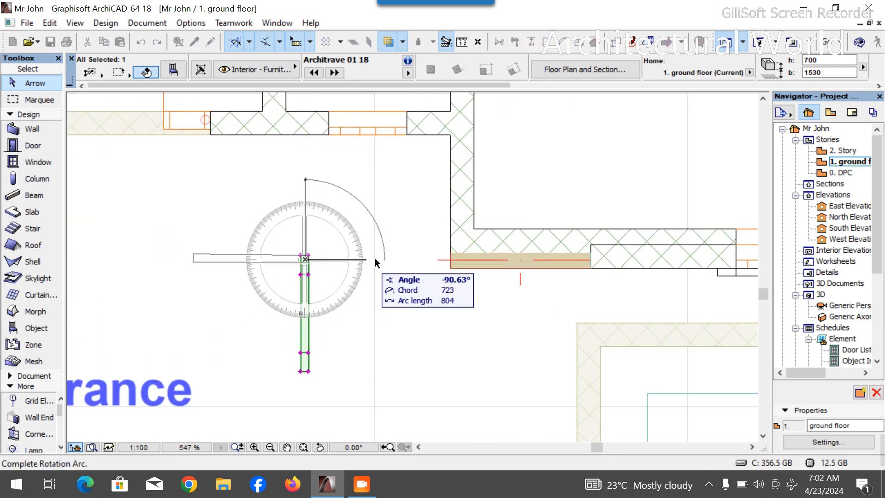
click(409, 259)
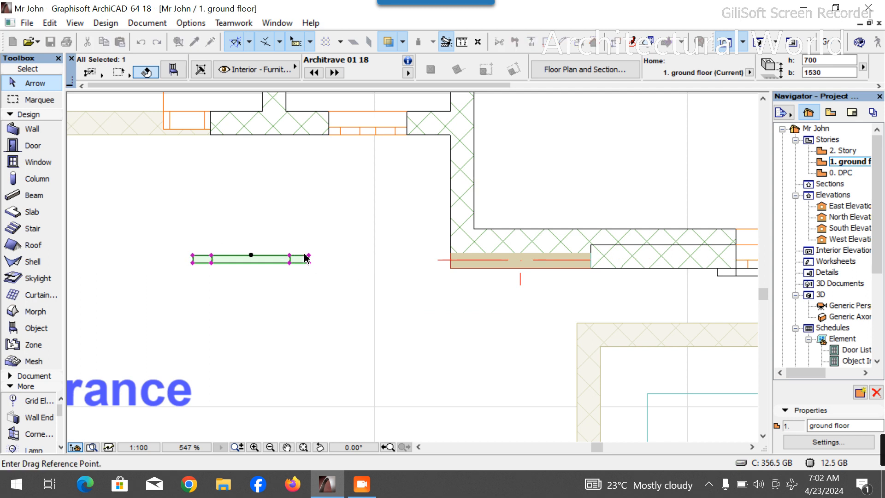
- Move the rotated architrave onto the window in the wall below the W/C
click(290, 259)
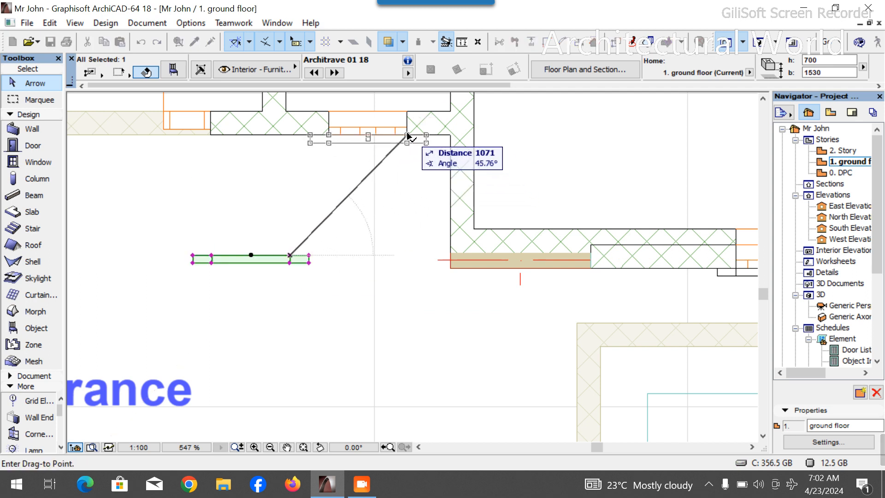
scroll(450, 286, down, 10)
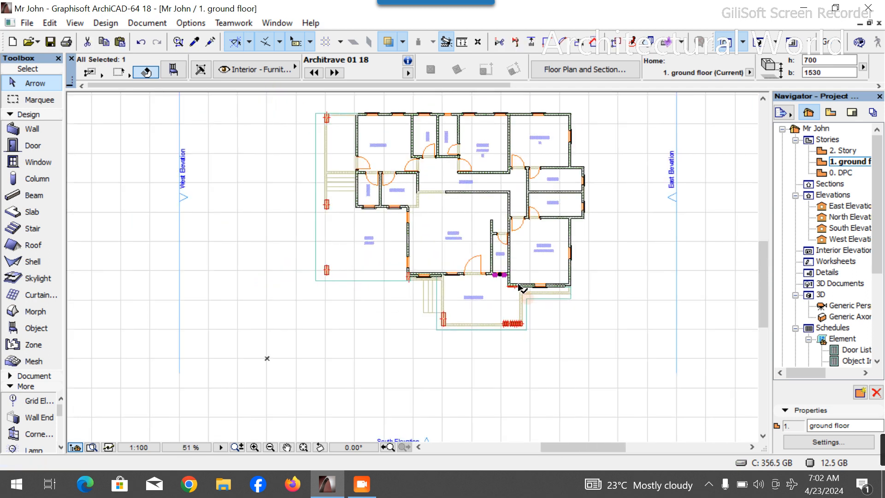
scroll(501, 268, up, 13)
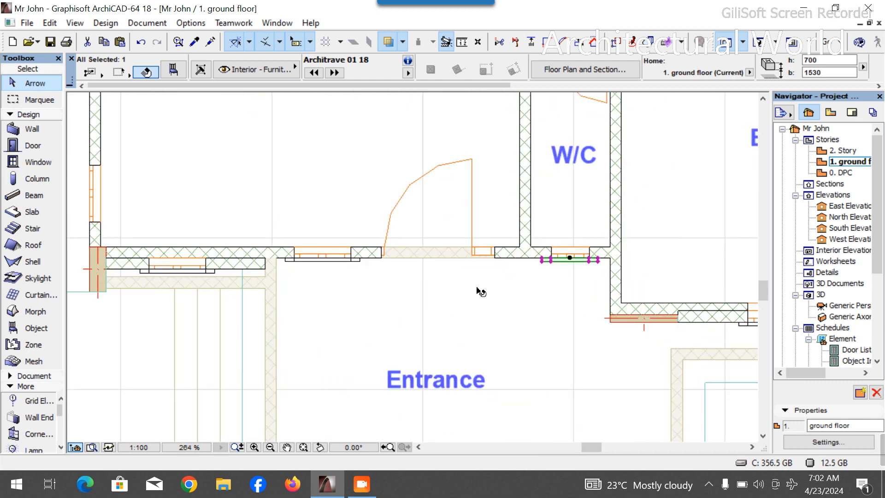
- Rotate a copy of the W/C architrave half a turn about its left end
key(ctrl+e)
key(ctrl)
click(484, 243)
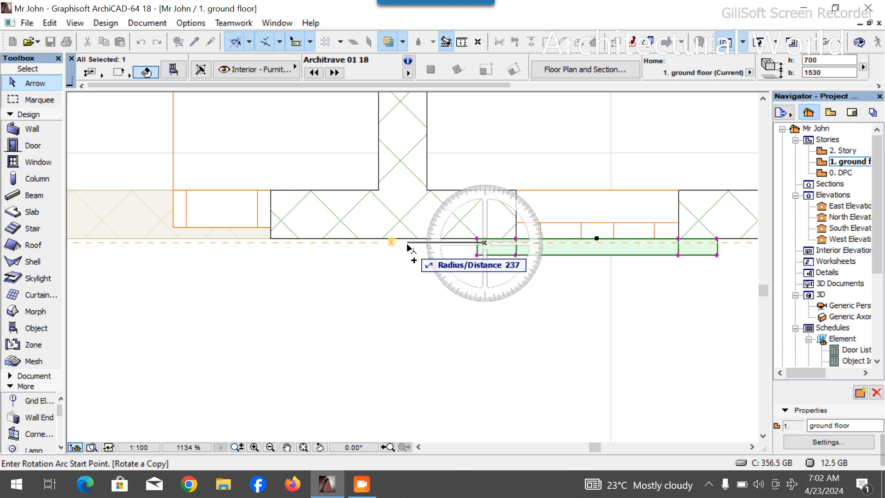
click(409, 245)
click(702, 248)
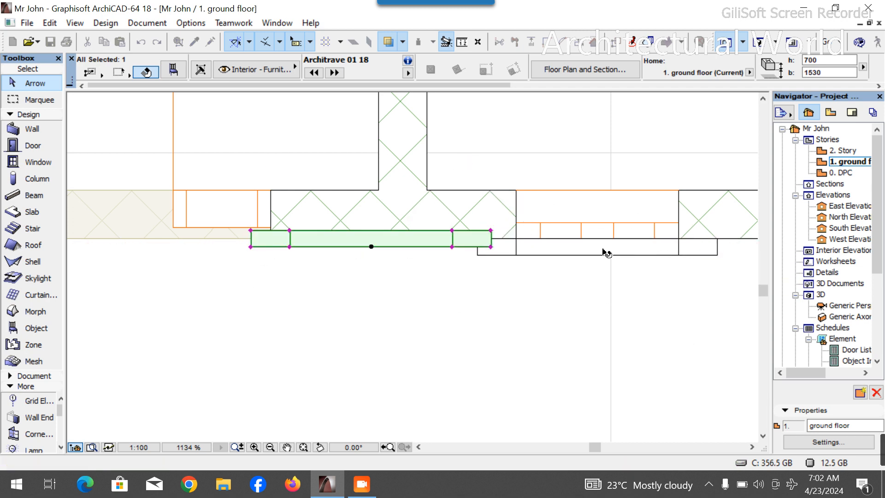
- Move the new copy onto the window in the Toilet's top wall
click(451, 248)
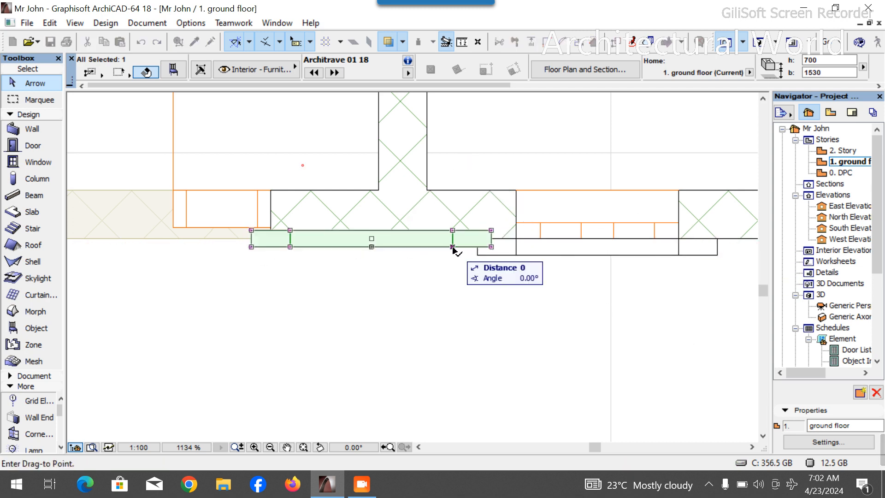
scroll(464, 276, down, 10)
scroll(418, 145, down, 1)
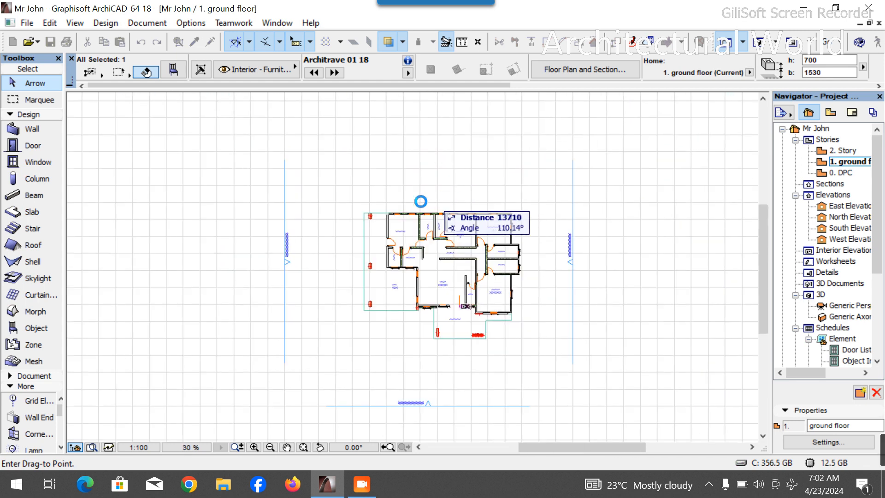
scroll(475, 233, up, 9)
scroll(632, 227, up, 8)
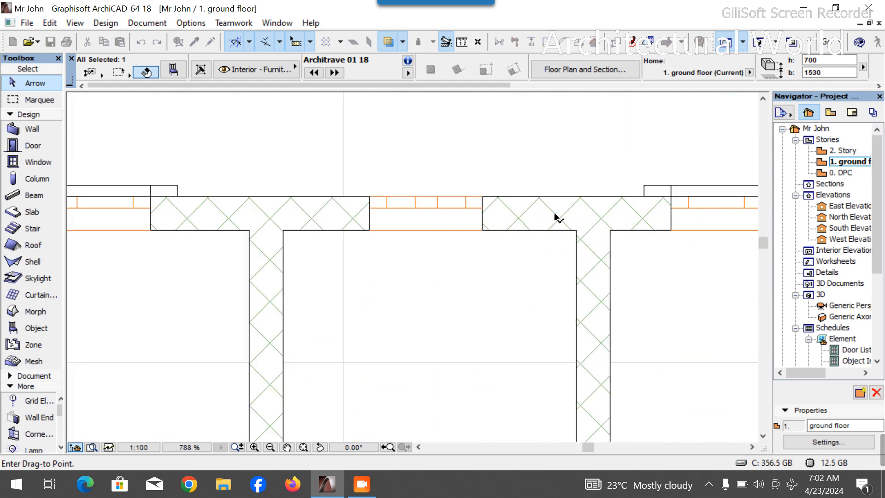
scroll(427, 203, down, 14)
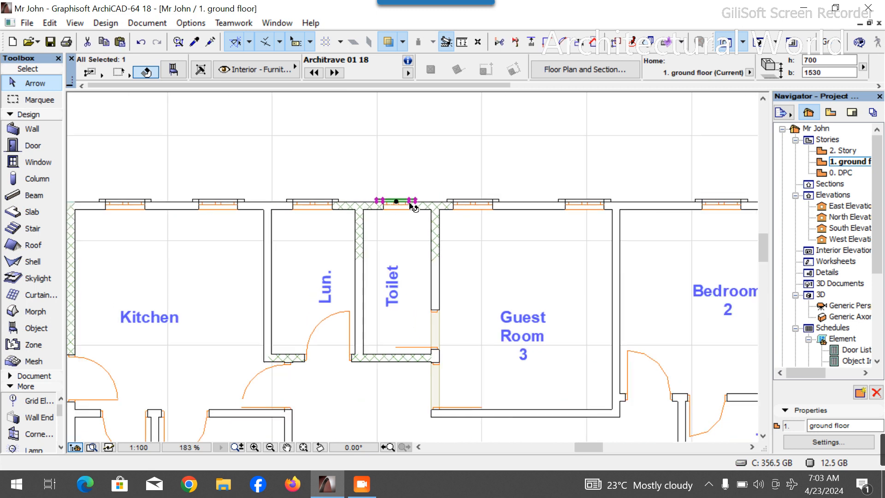
click(506, 176)
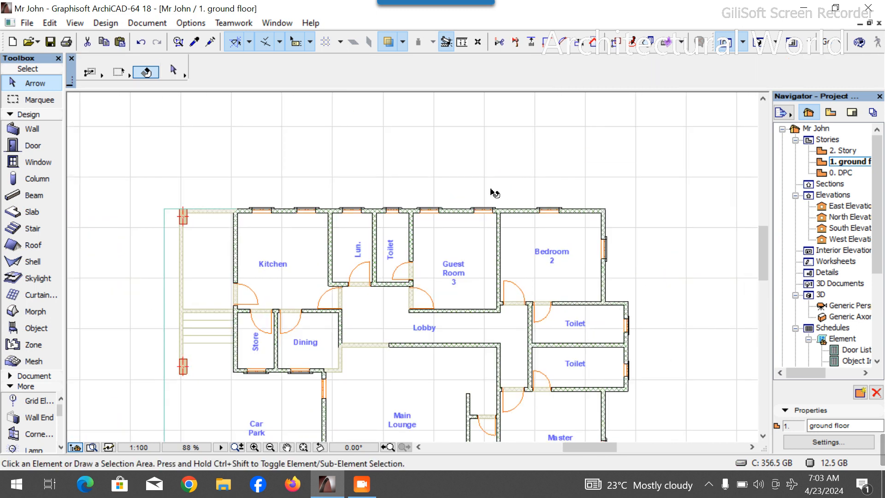
- Switch to the 3D view to check the new architraves
scroll(472, 134, down, 5)
scroll(535, 200, up, 3)
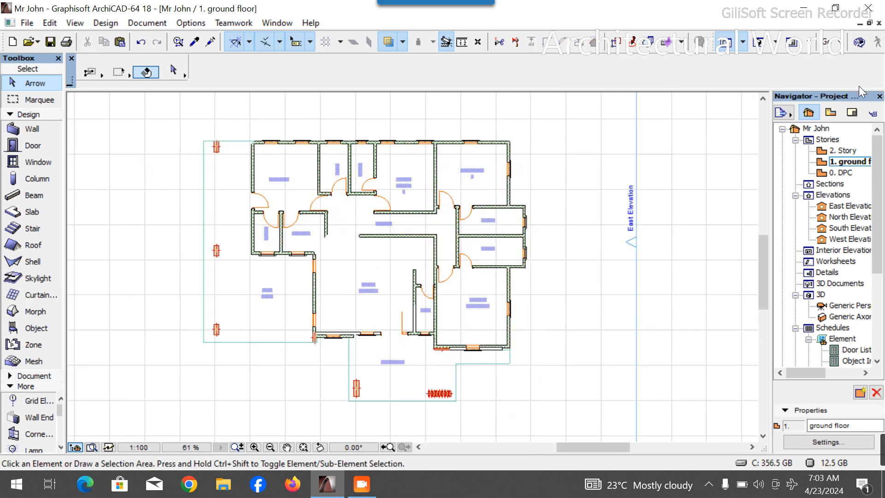
click(763, 44)
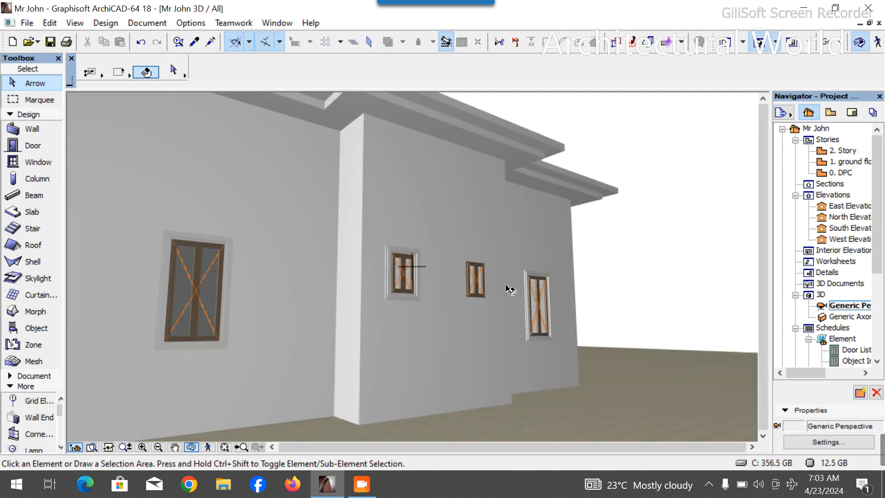
- Orbit and zoom around the 3D model to inspect the architraves on the windows
scroll(545, 303, down, 4)
drag(353, 292, 548, 297)
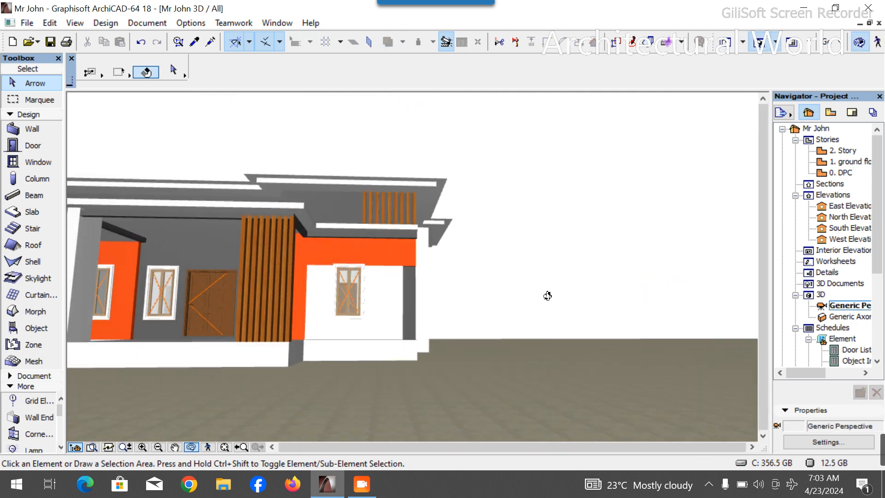
scroll(300, 246, up, 3)
scroll(299, 246, down, 4)
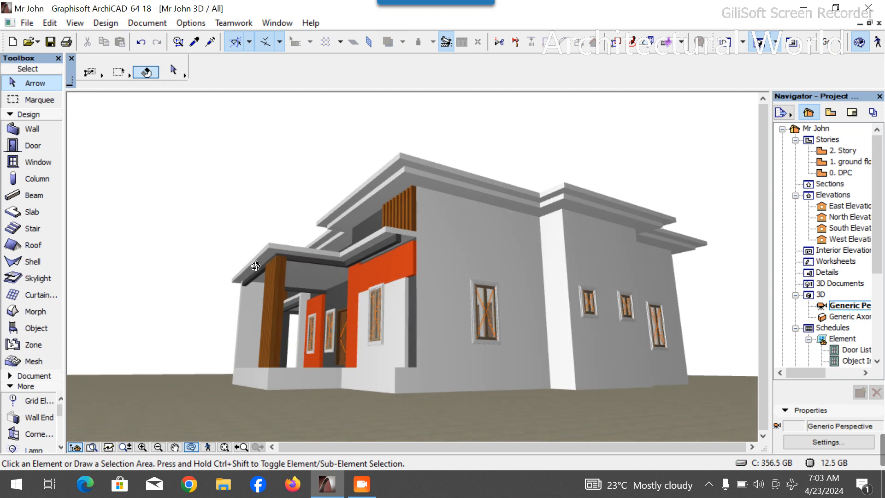
drag(267, 278, 710, 217)
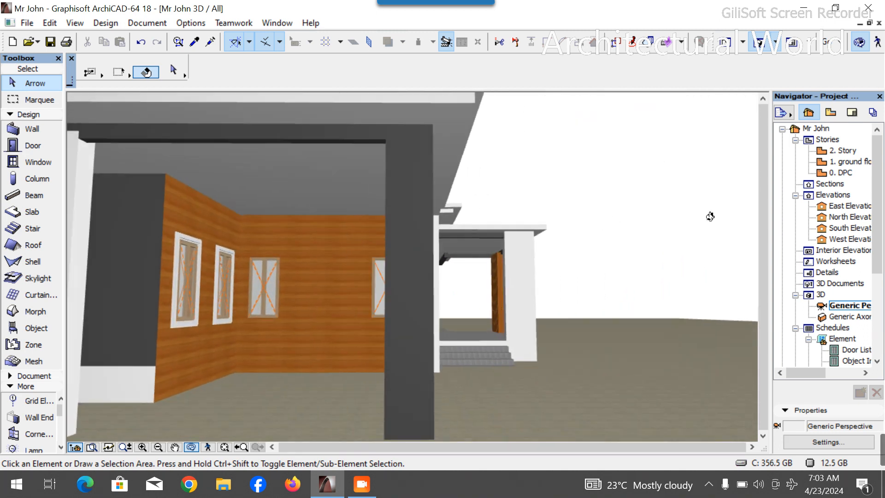
- On the ground-floor plan, rotate a copy of the Dining window's architrave a quarter turn
double_click(855, 162)
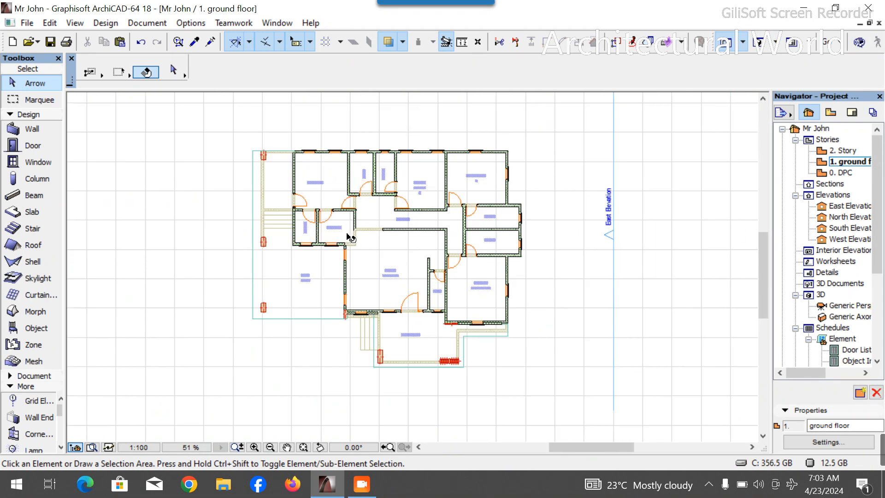
scroll(350, 280, up, 9)
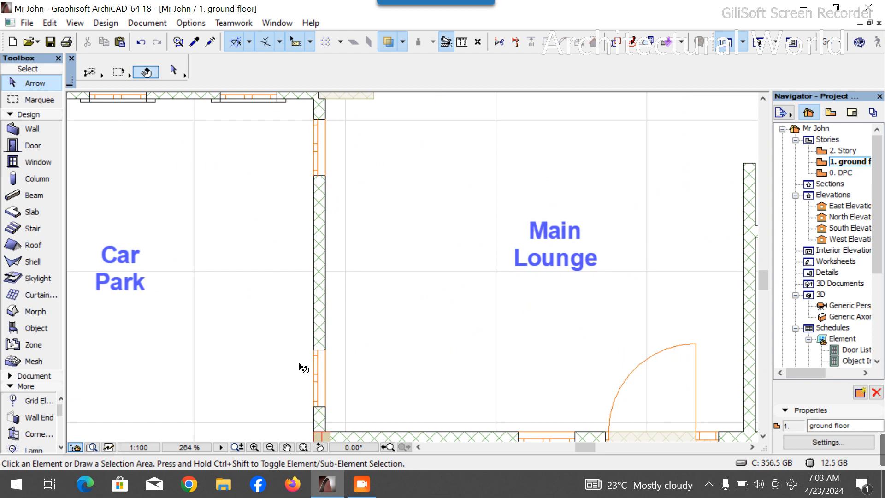
scroll(305, 304, down, 4)
scroll(294, 200, up, 5)
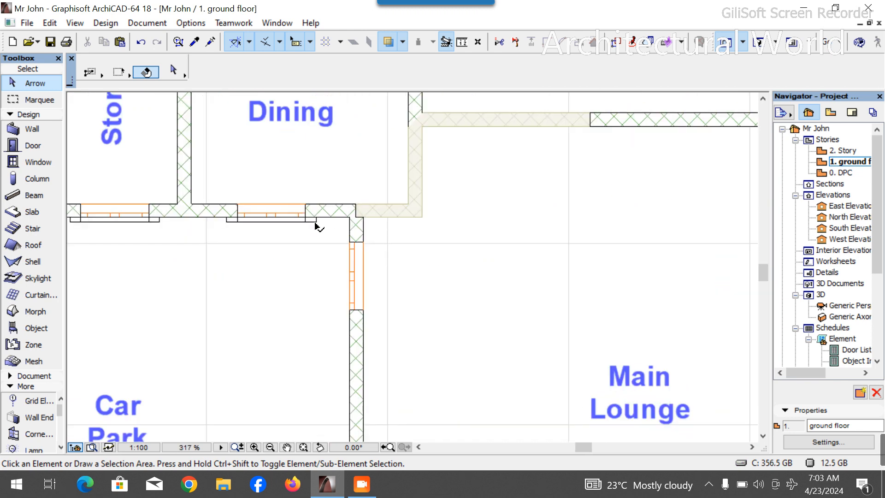
click(316, 226)
key(ctrl+alt+e)
click(316, 217)
click(507, 218)
click(315, 396)
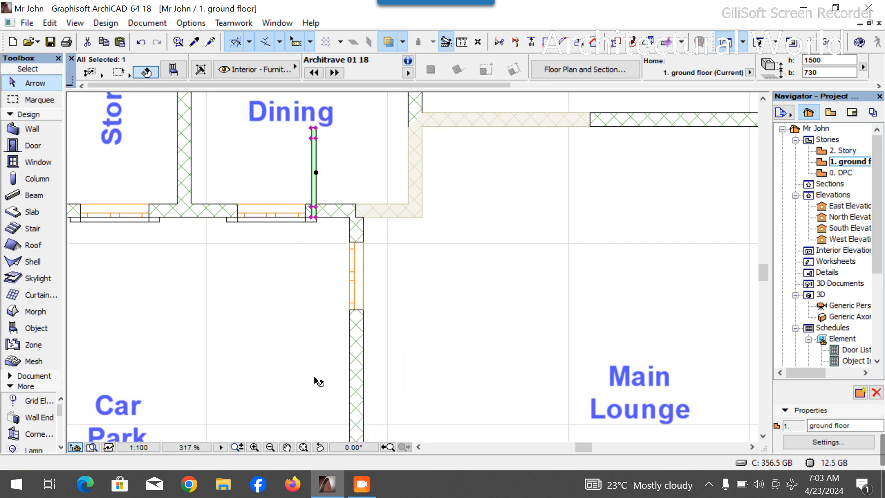
- Move the rotated copy onto the window in the wall between the Car Park and Main Lounge
click(317, 207)
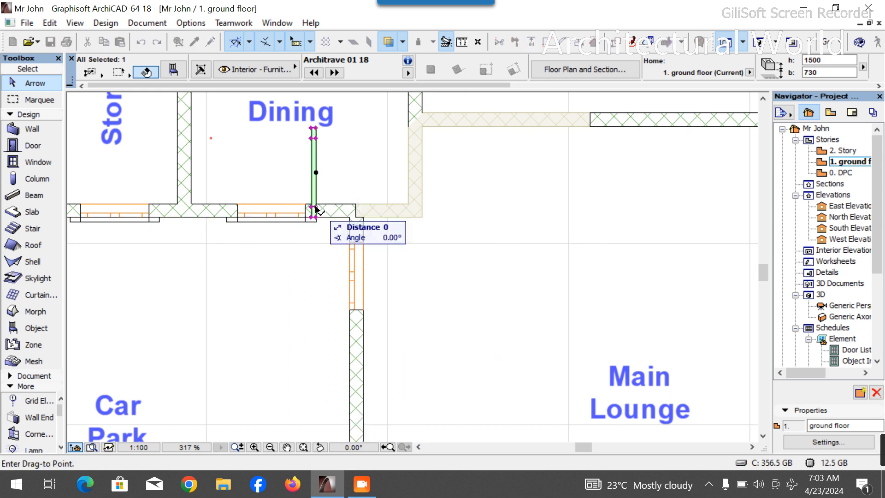
click(350, 311)
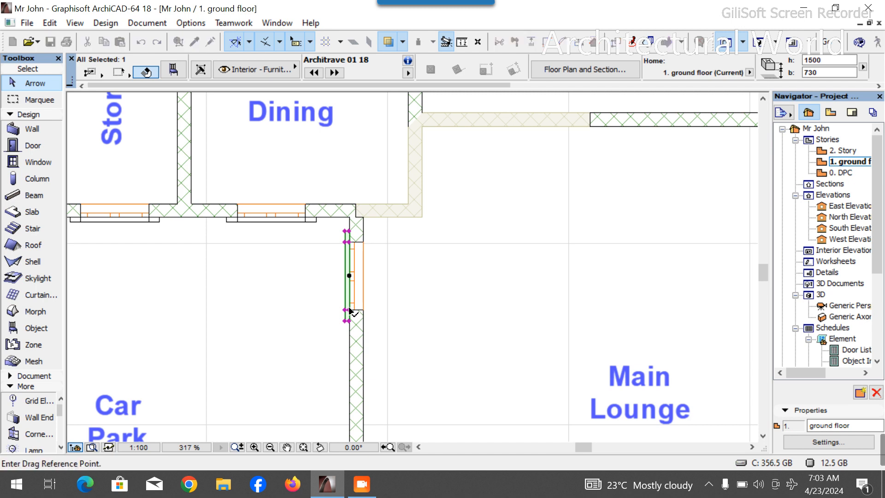
click(349, 309)
scroll(341, 276, down, 7)
scroll(346, 367, up, 9)
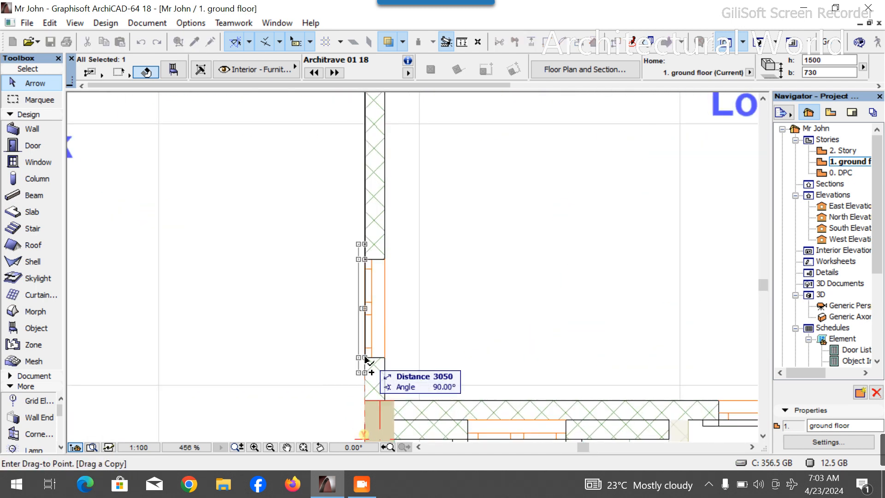
click(365, 359)
click(433, 253)
key(Escape)
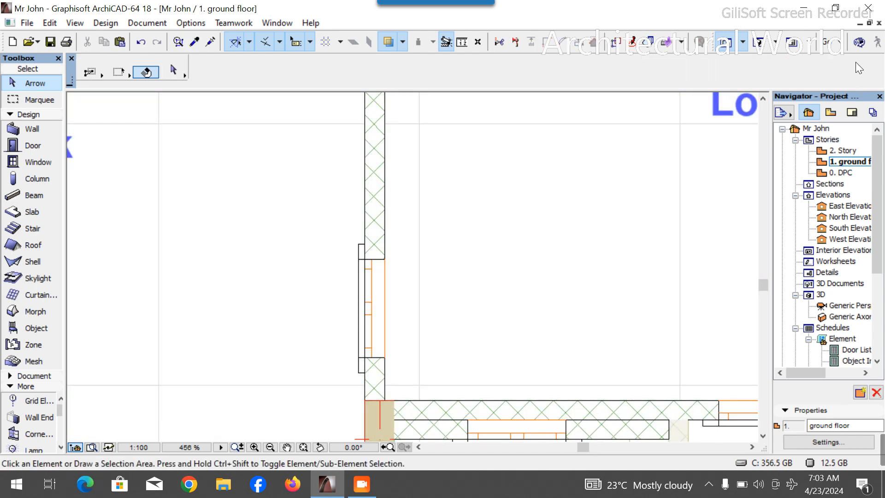
- Switch to the 3D view and orbit around the house to inspect all the window architraves
click(754, 44)
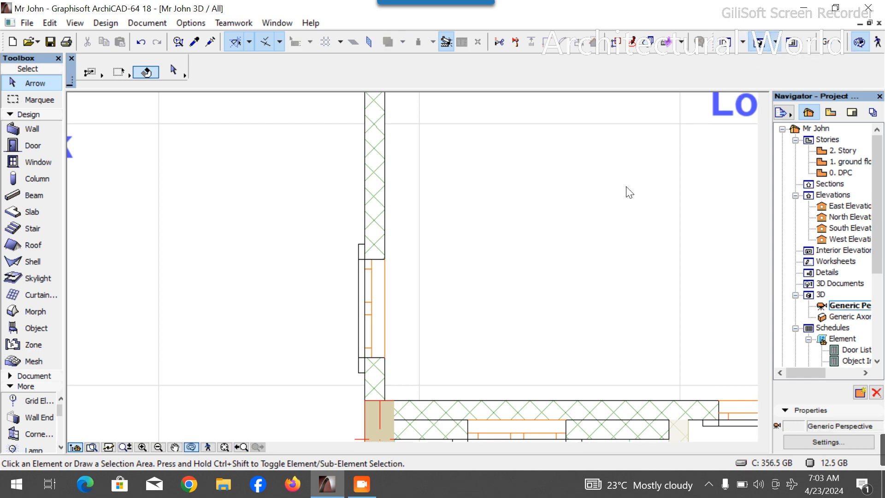
scroll(525, 341, down, 4)
drag(525, 340, 395, 316)
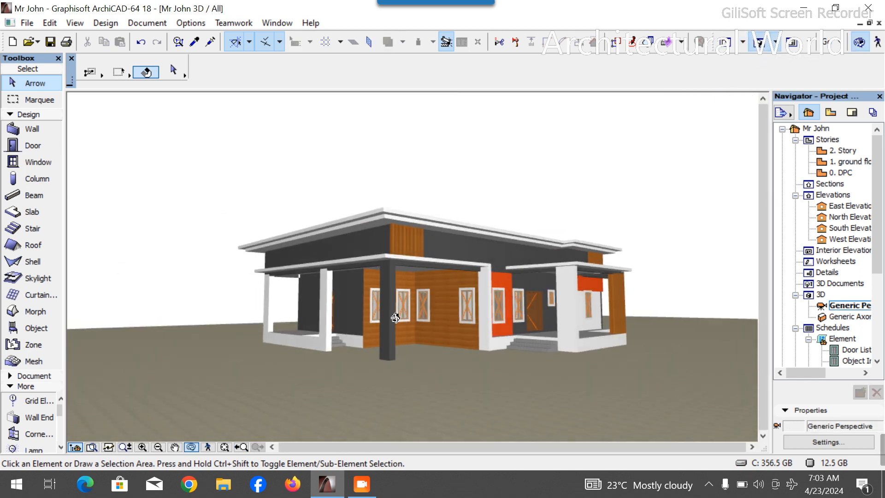
scroll(488, 296, up, 5)
drag(470, 288, 397, 303)
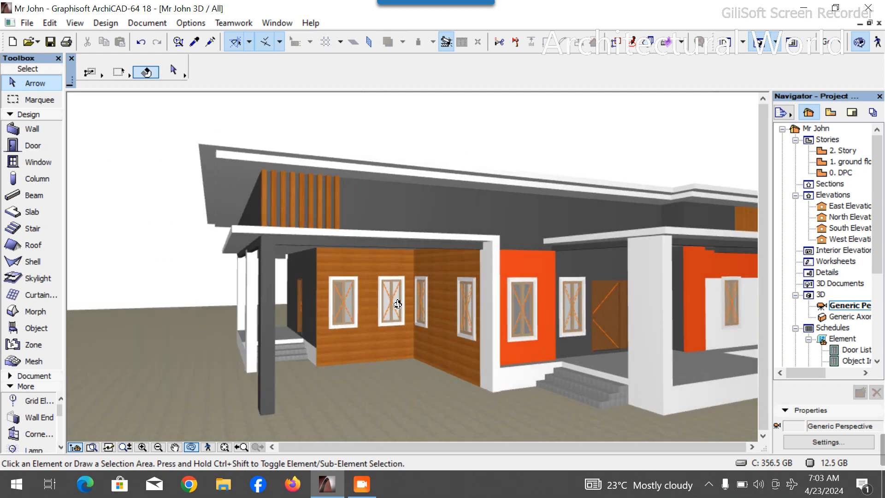
scroll(454, 298, up, 4)
drag(453, 304, 407, 294)
scroll(408, 294, down, 6)
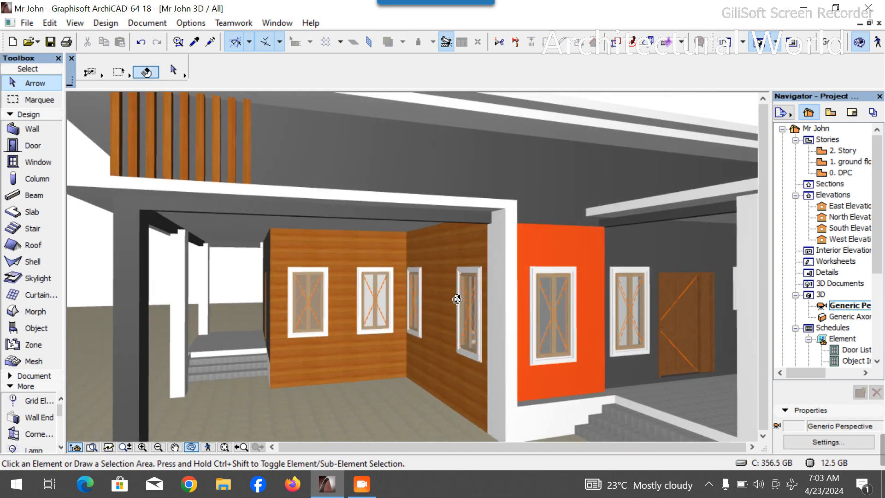
scroll(362, 289, down, 3)
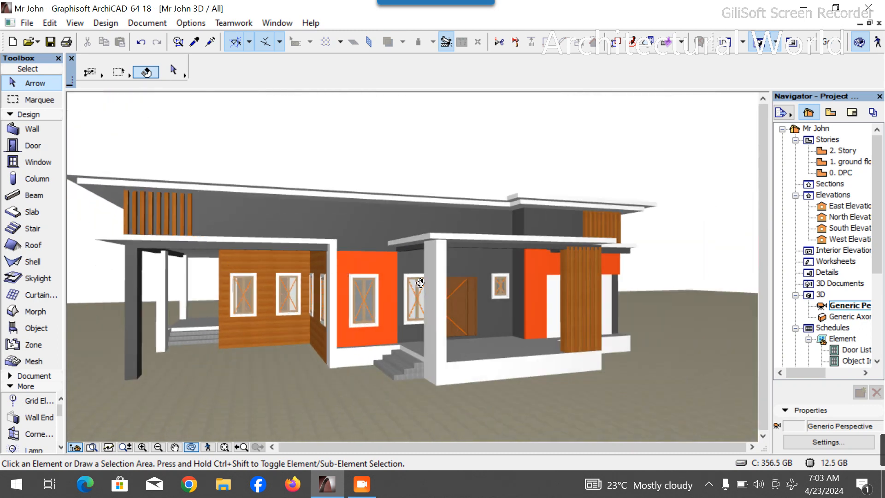
scroll(434, 302, up, 8)
scroll(426, 304, down, 6)
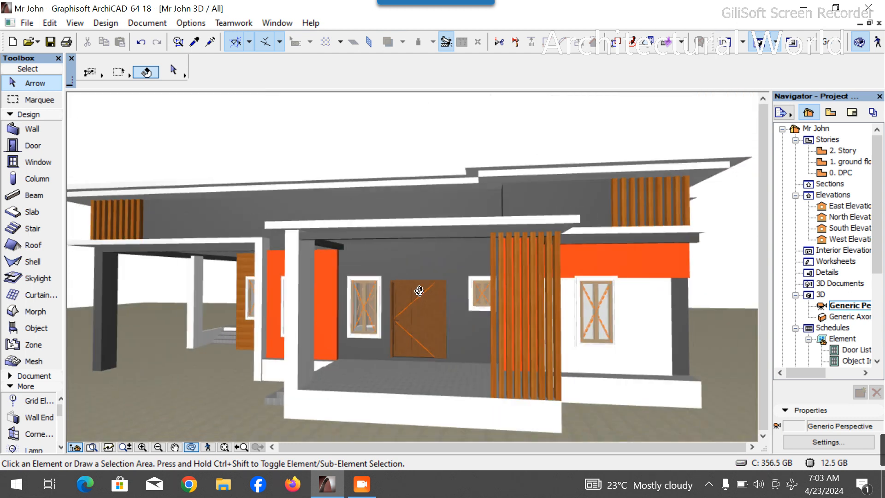
scroll(419, 292, down, 2)
drag(529, 296, 231, 290)
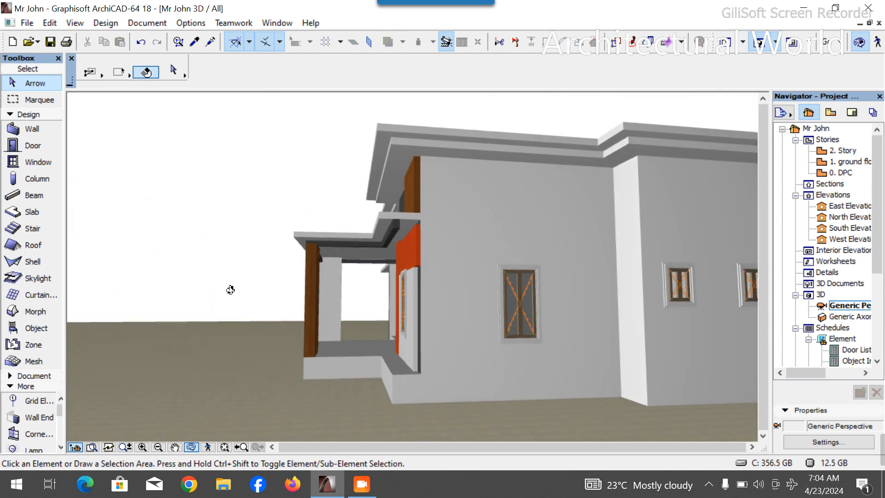
scroll(230, 289, down, 2)
drag(646, 297, 330, 293)
scroll(330, 293, down, 2)
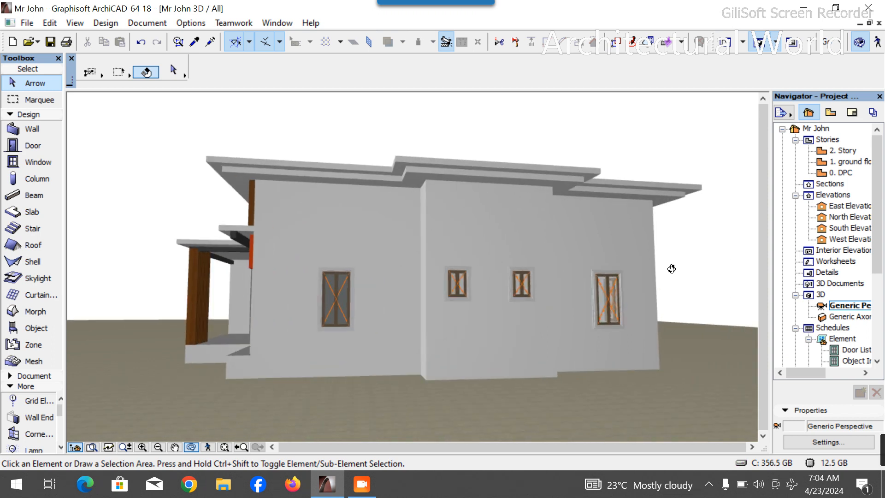
mouse_move(622, 294)
mouse_down()
mouse_move(300, 297)
mouse_move(616, 293)
mouse_up()
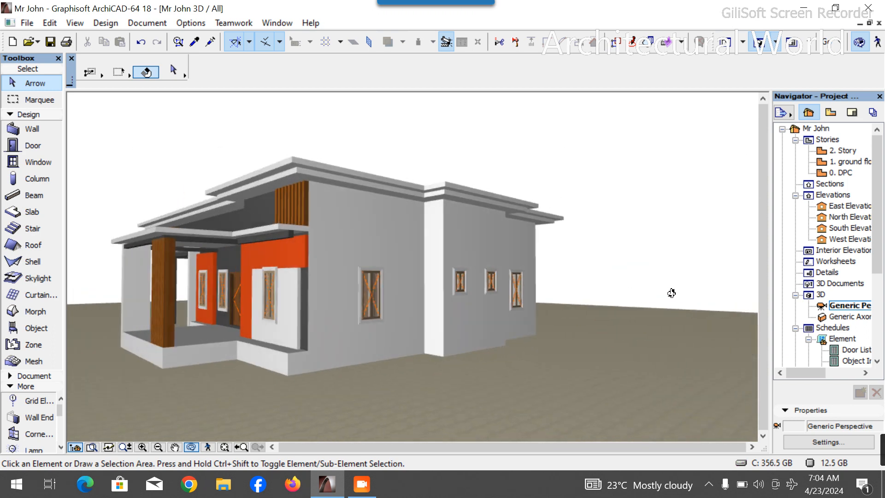
scroll(455, 268, up, 2)
drag(405, 270, 373, 196)
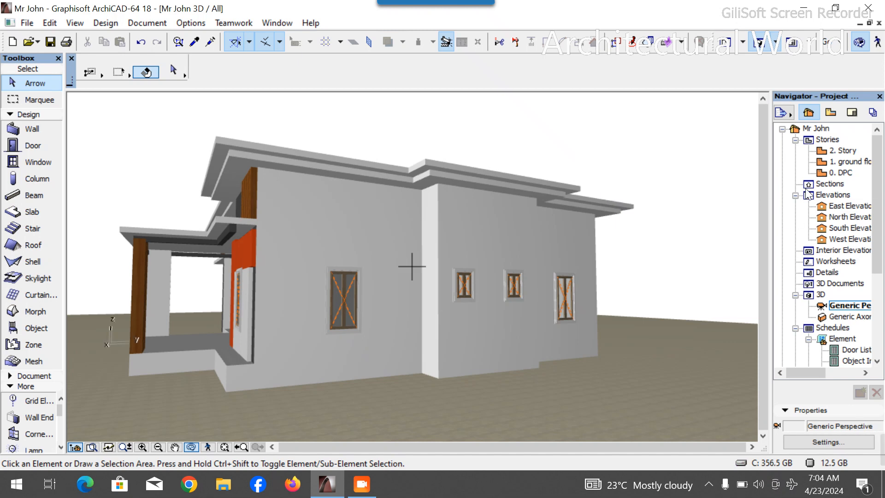
- Select the ground-floor slab and offset its edge beside the Toilets outward about 900 mm, checking it in 3D
double_click(843, 162)
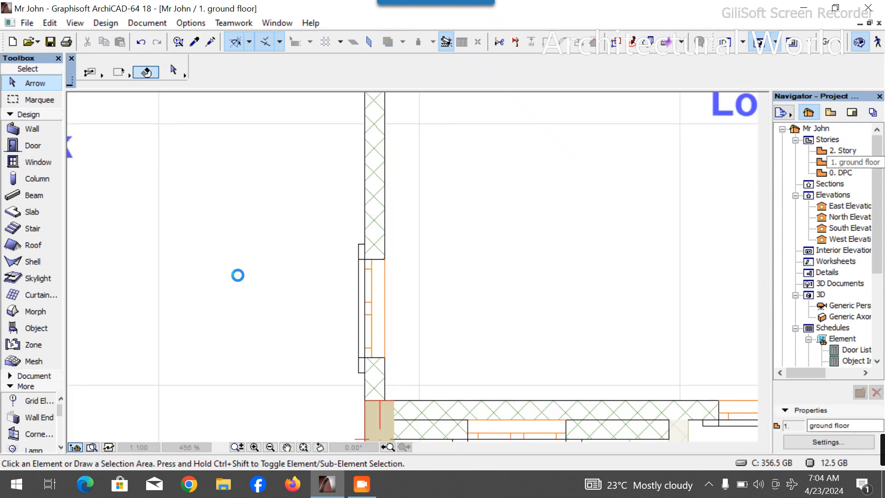
scroll(230, 286, down, 12)
scroll(249, 248, up, 6)
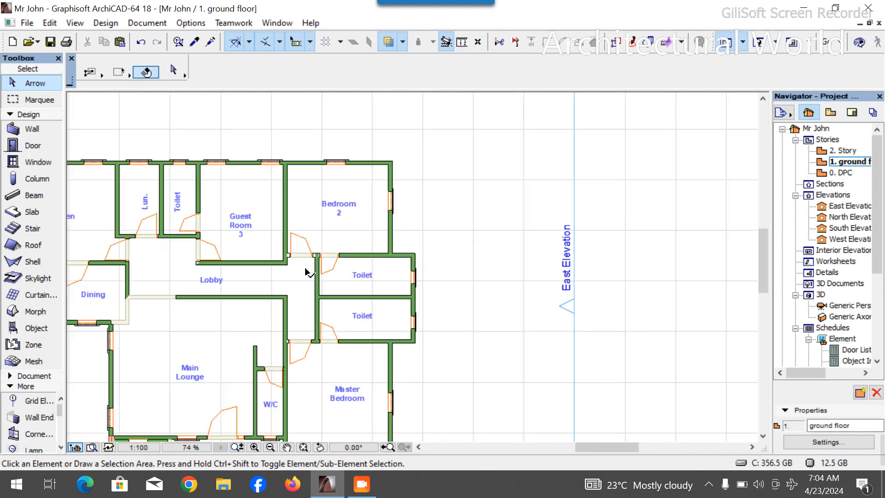
click(394, 334)
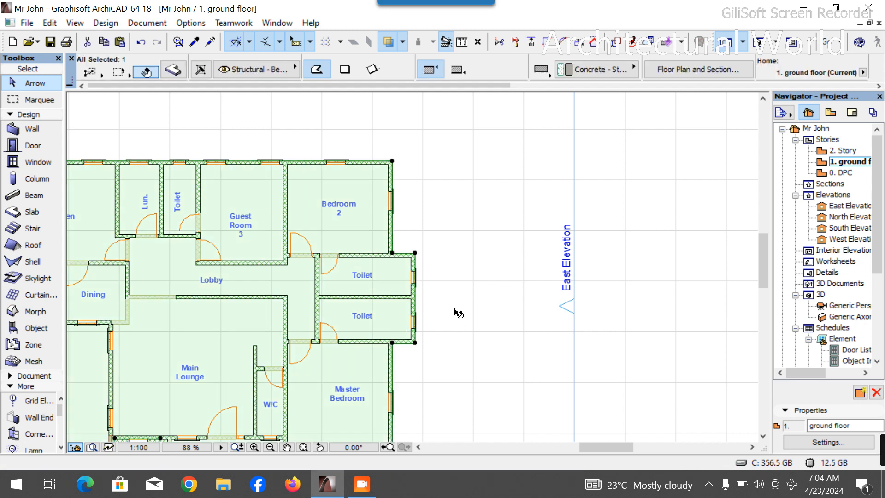
scroll(475, 224, down, 3)
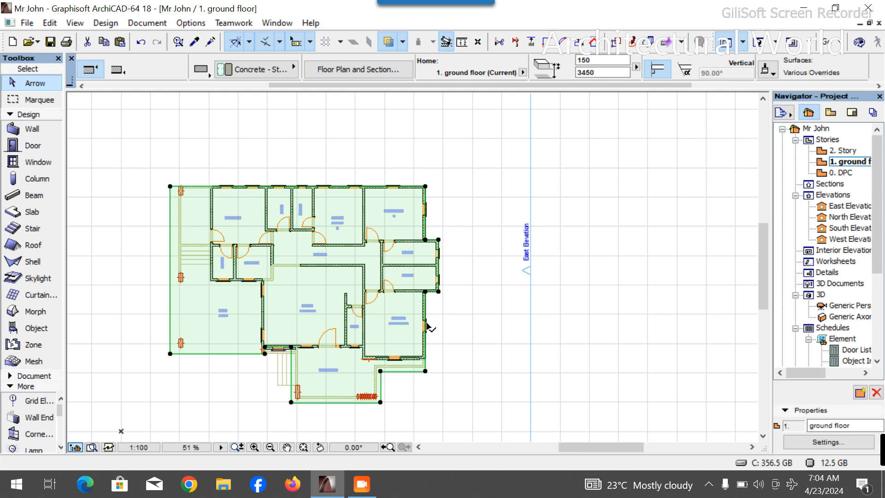
scroll(436, 295, up, 3)
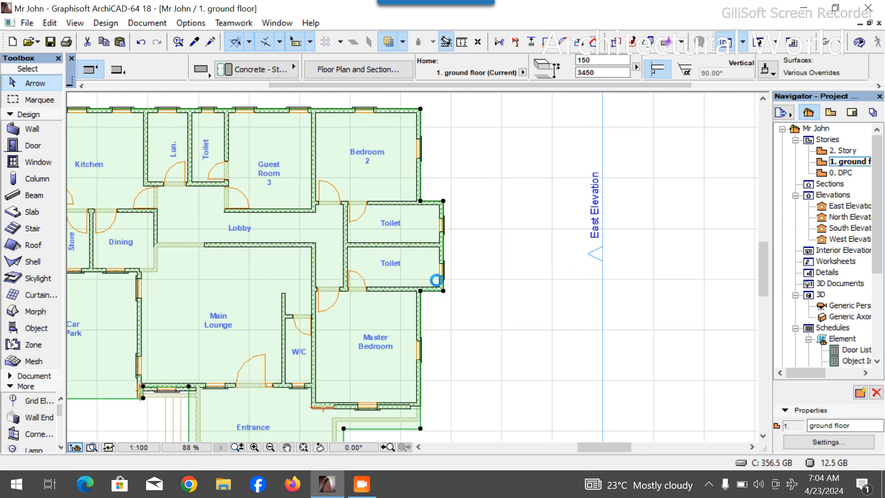
scroll(436, 280, up, 6)
click(448, 248)
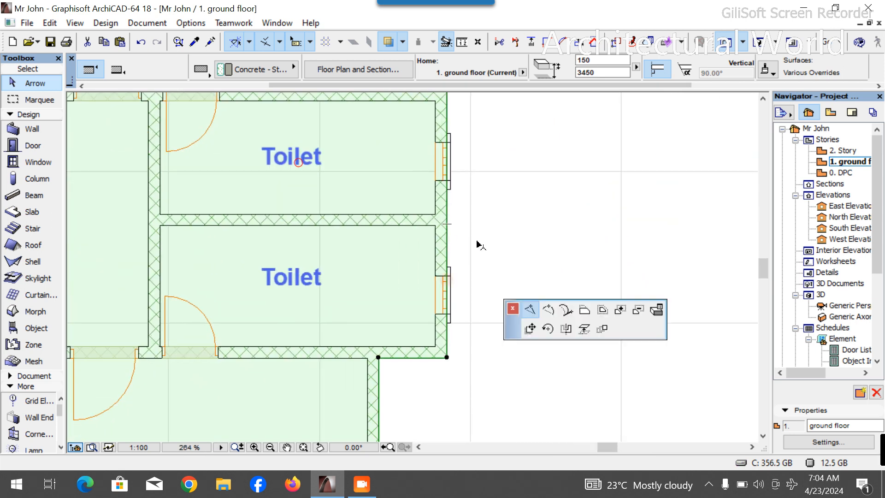
click(472, 352)
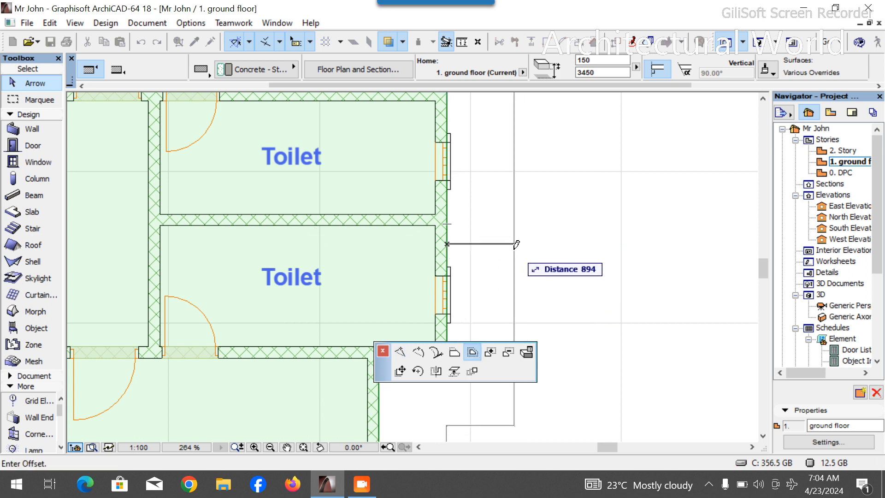
click(514, 267)
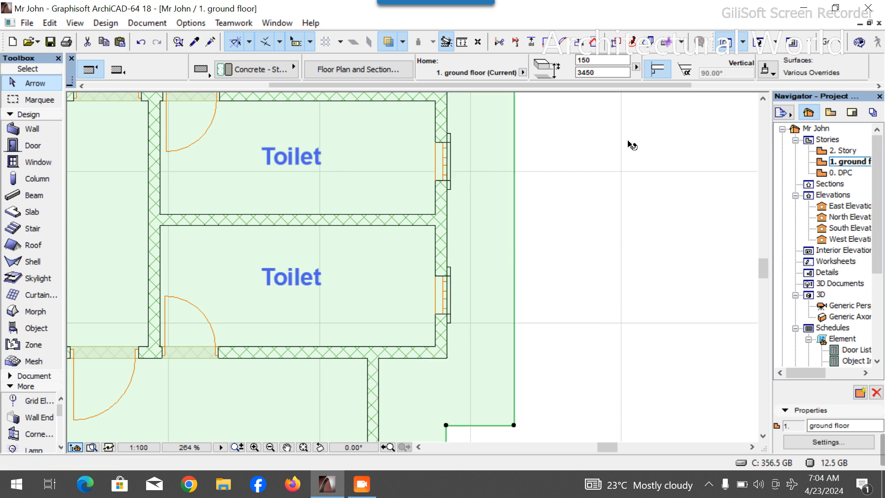
click(761, 43)
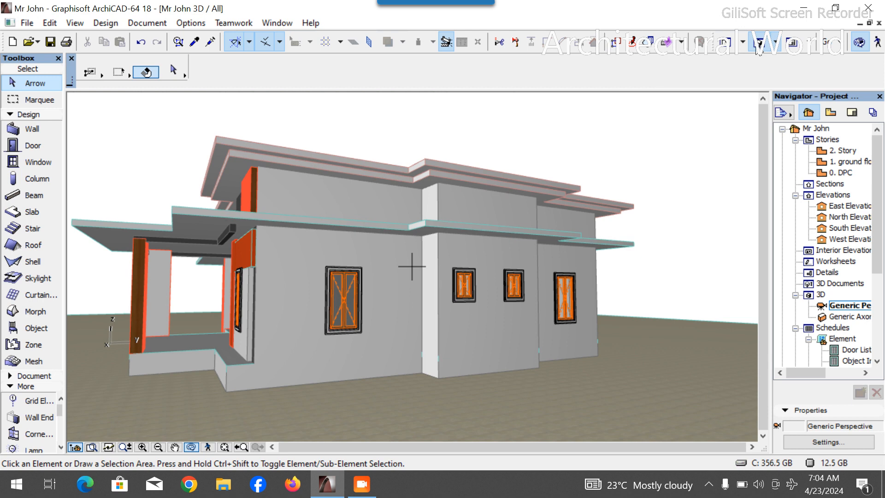
double_click(849, 162)
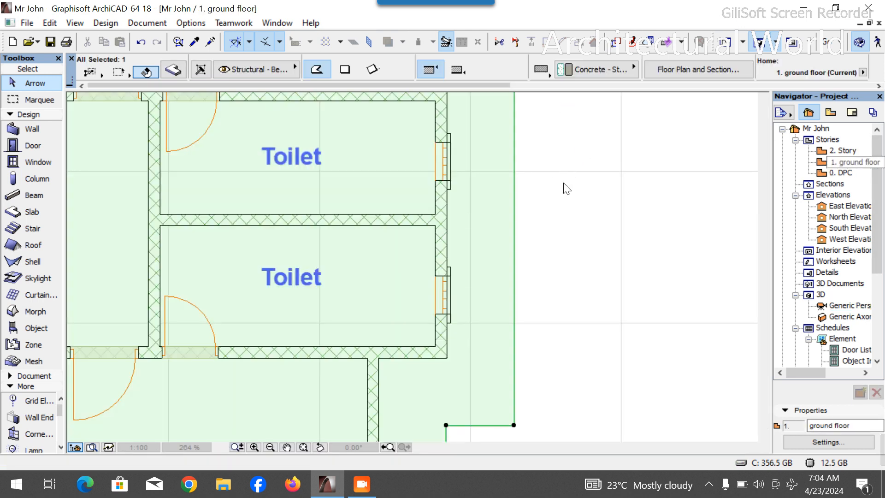
- Offset the slab edge along the Master Bedroom's east side outward by 100 mm
scroll(563, 185, down, 6)
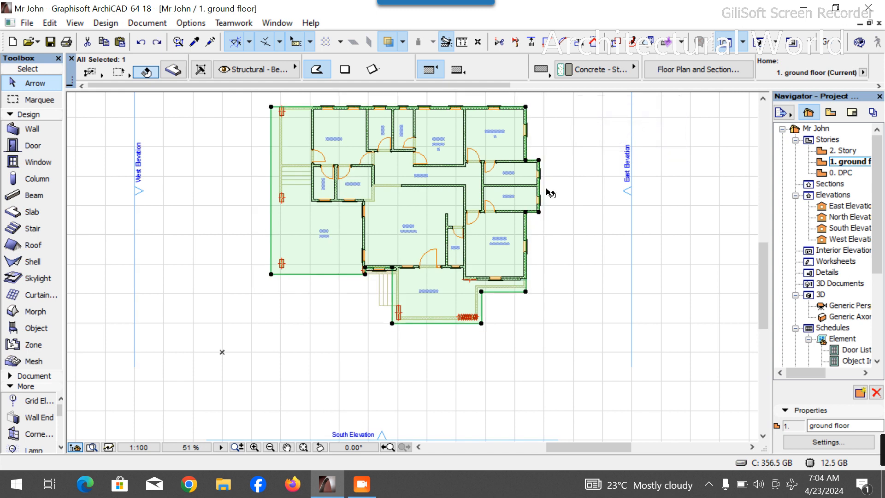
scroll(547, 217, up, 3)
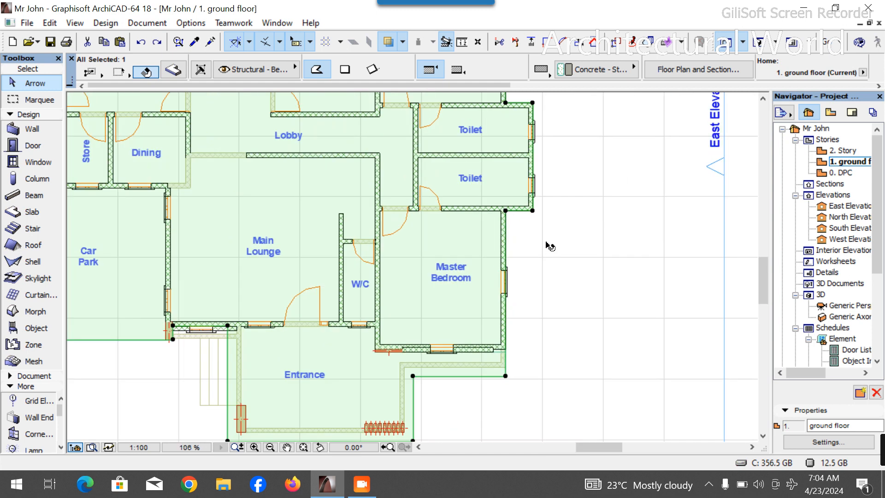
click(508, 324)
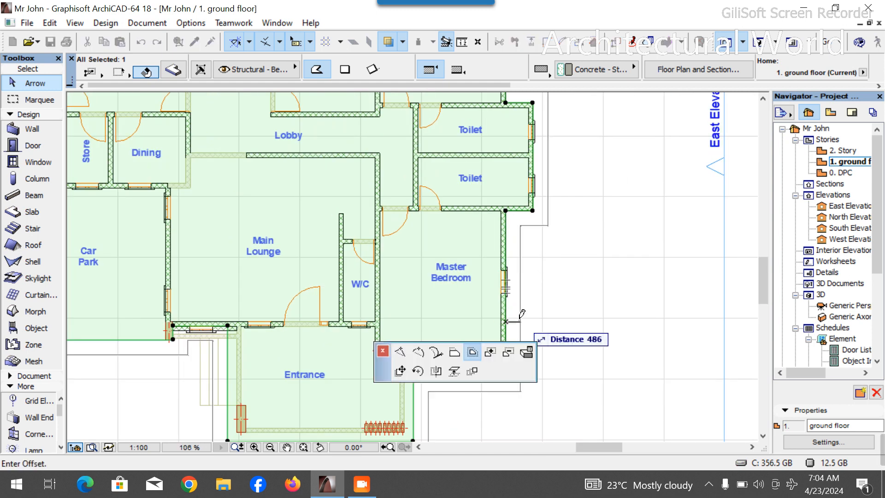
click(454, 353)
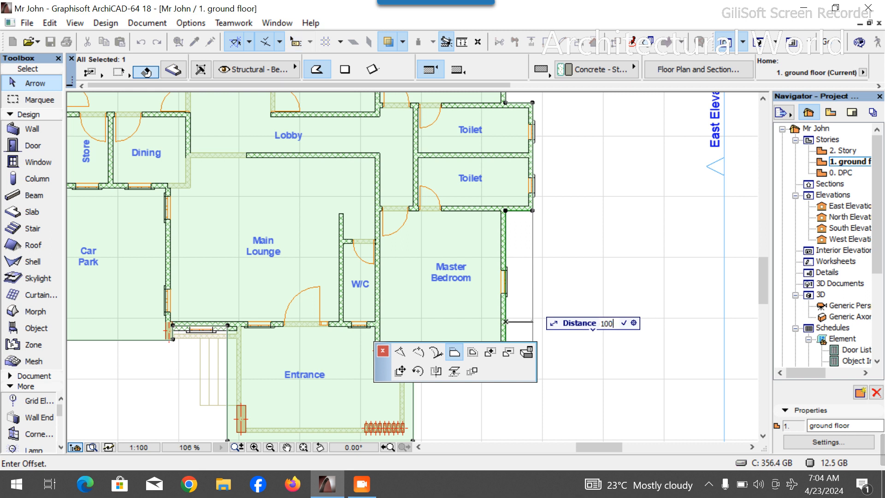
key(Return)
- Offset the short slab edge between the lower Toilet and the Master Bedroom outward, then deselect the slab
scroll(529, 226, up, 5)
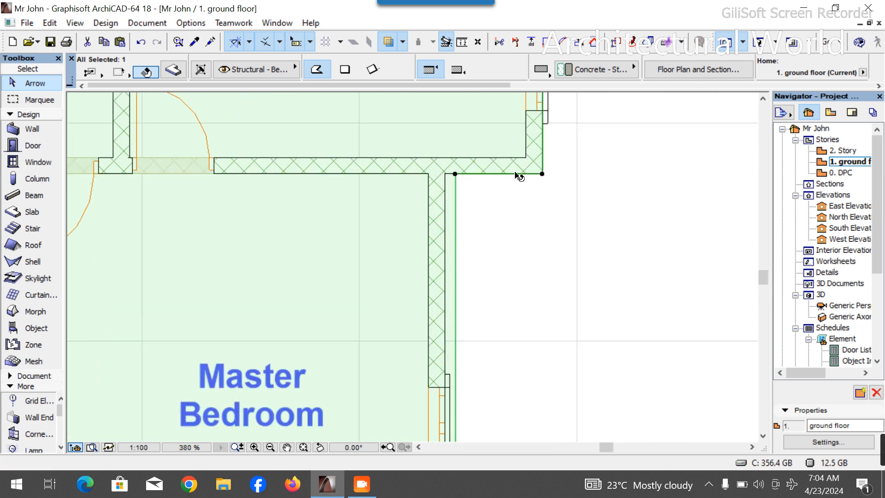
click(513, 174)
text(1)
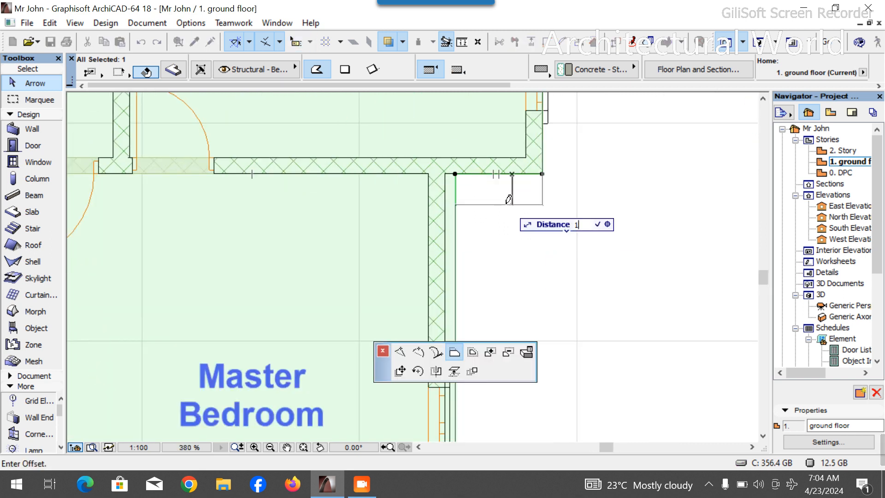
key(Return)
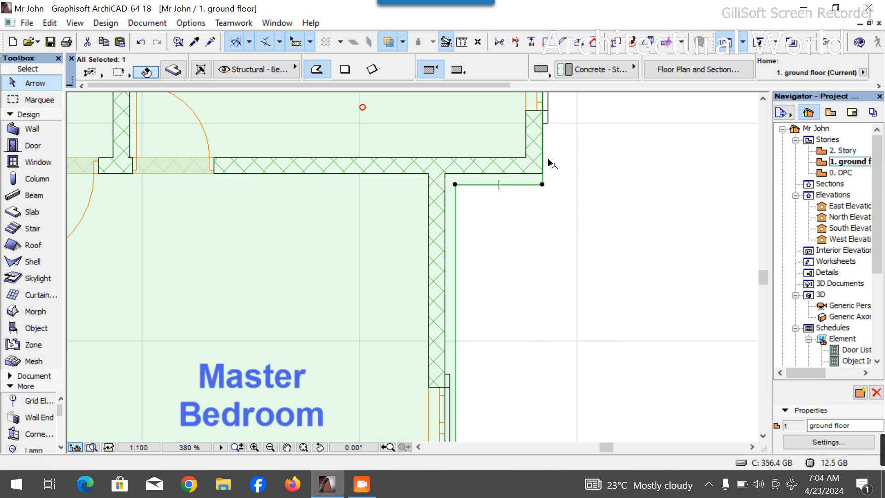
click(542, 161)
click(558, 154)
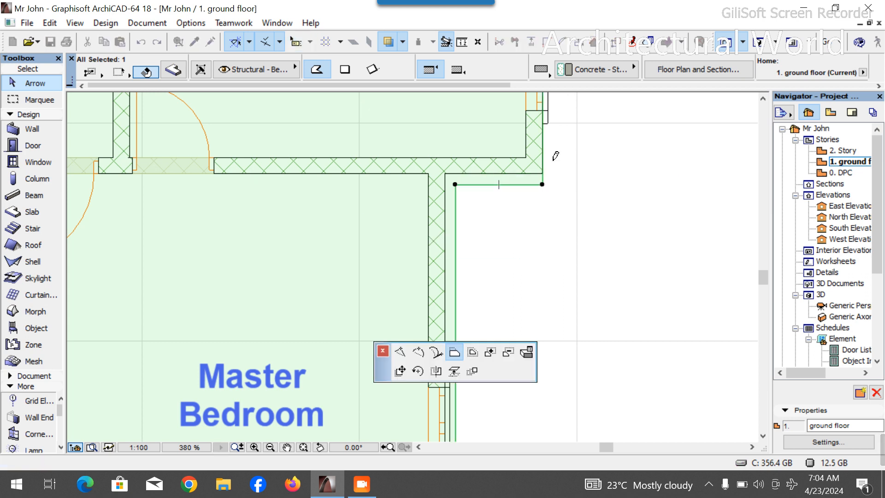
- Offset the slab edges below and along the east side of Bedroom 2 outward, the east edge by 100 mm
scroll(535, 315, down, 5)
scroll(535, 315, up, 2)
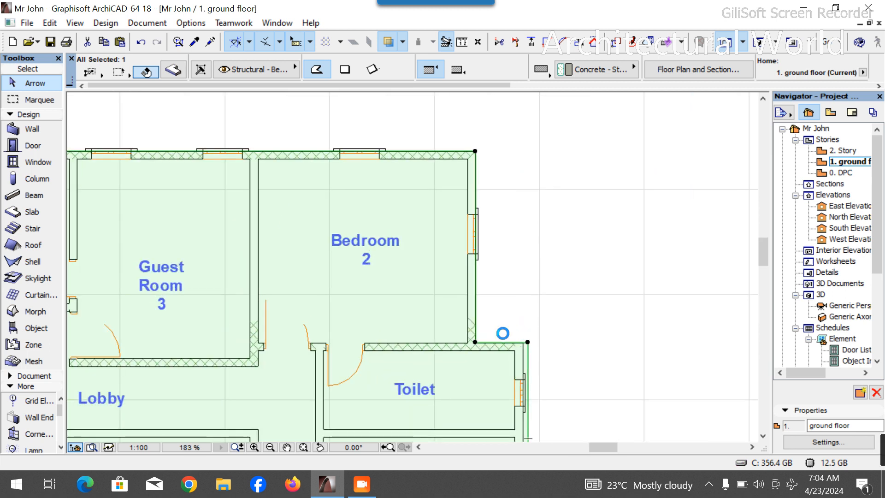
click(502, 345)
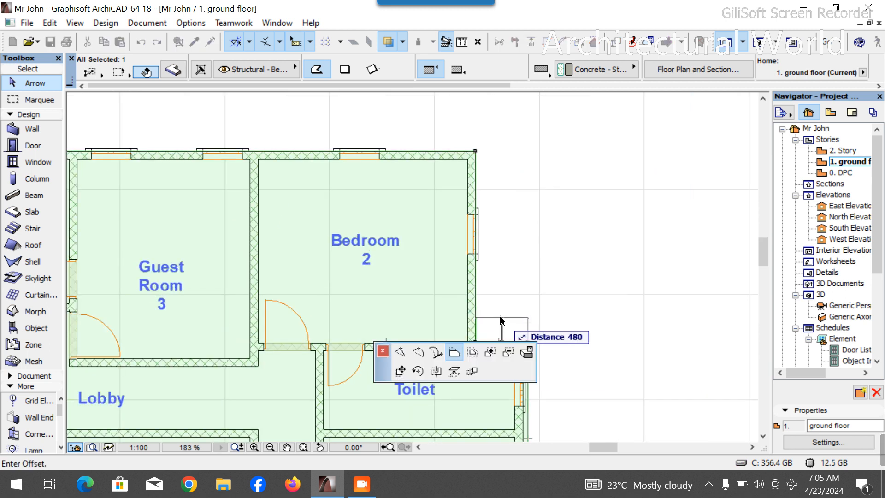
text(100)
key(Return)
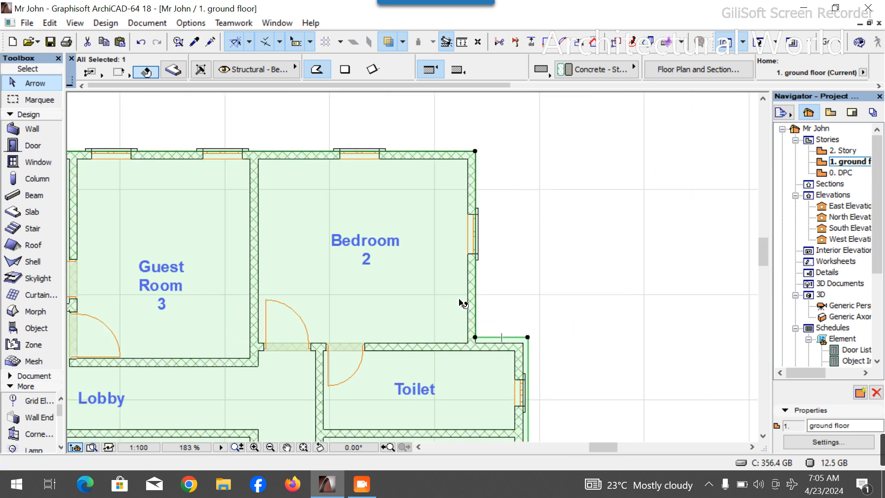
click(475, 280)
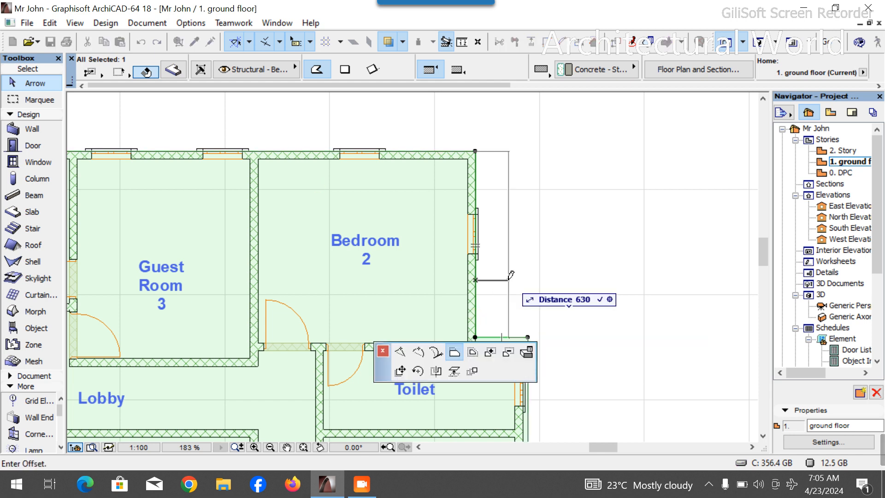
text(100)
key(Return)
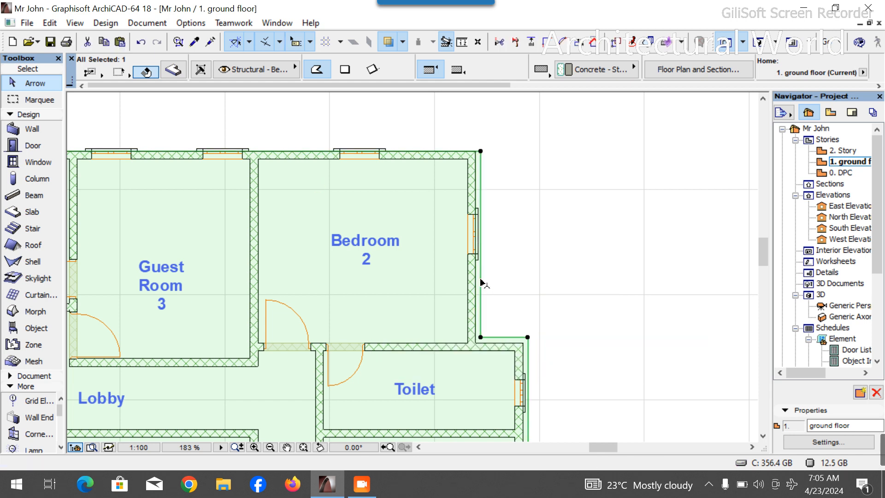
- Switch to the 3D view and orbit around the house to inspect the updated slab and walls
click(682, 205)
key(F3)
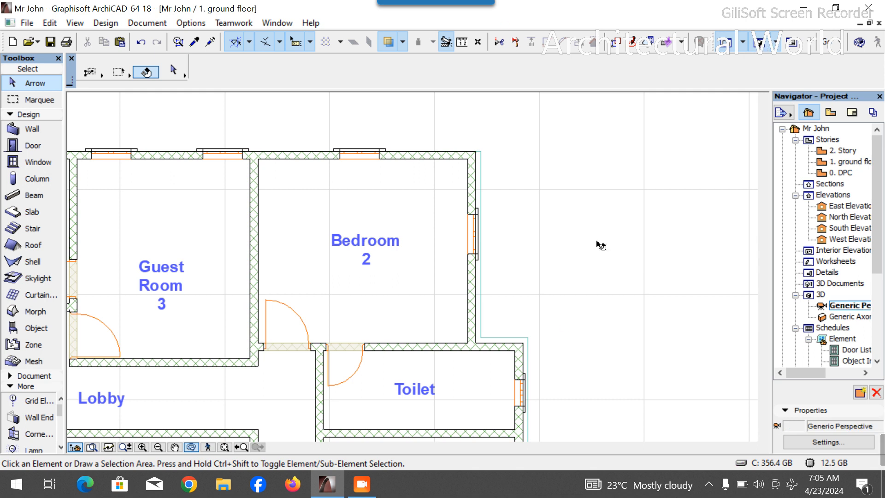
shift+middle_drag(518, 270, 538, 267)
shift+middle_drag(360, 245, 371, 220)
shift+middle_drag(461, 254, 361, 203)
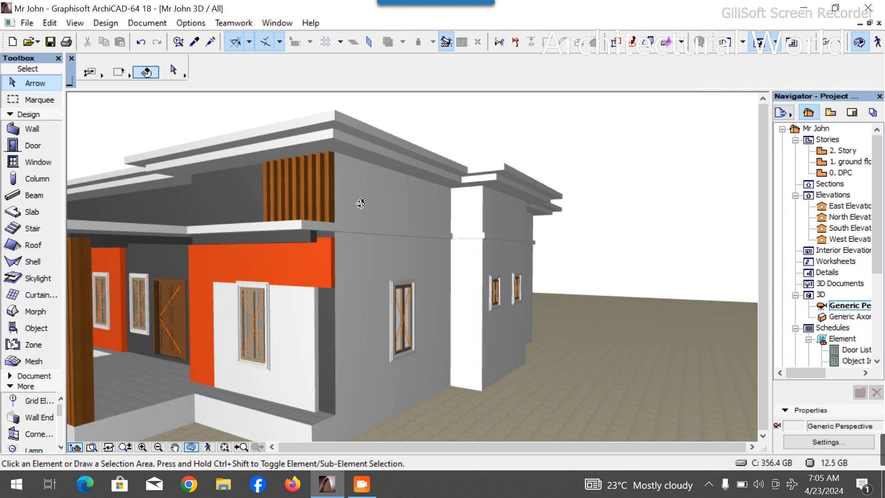
mouse_move(334, 241)
shift+middle_down()
mouse_move(413, 243)
mouse_move(290, 245)
mouse_move(318, 242)
shift+middle_up()
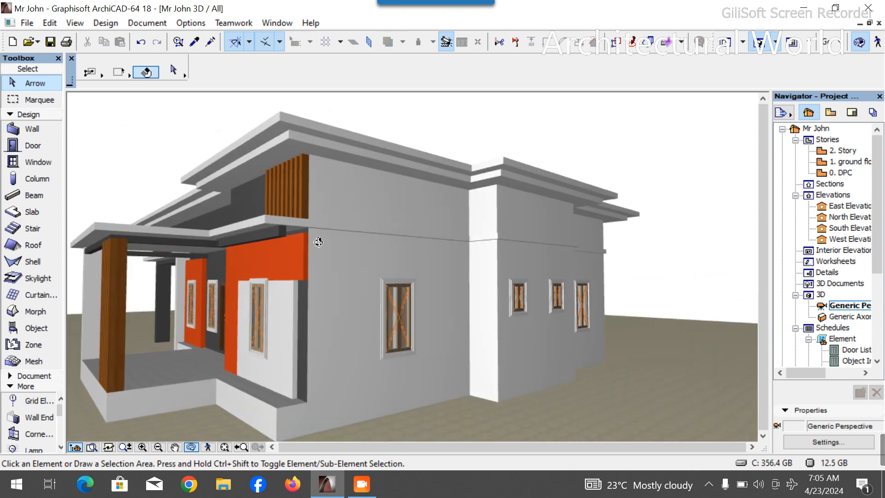
- Select the six walls of the projecting bay beside the Toilets and override all their surfaces with Paint - Dark Gray
click(378, 210)
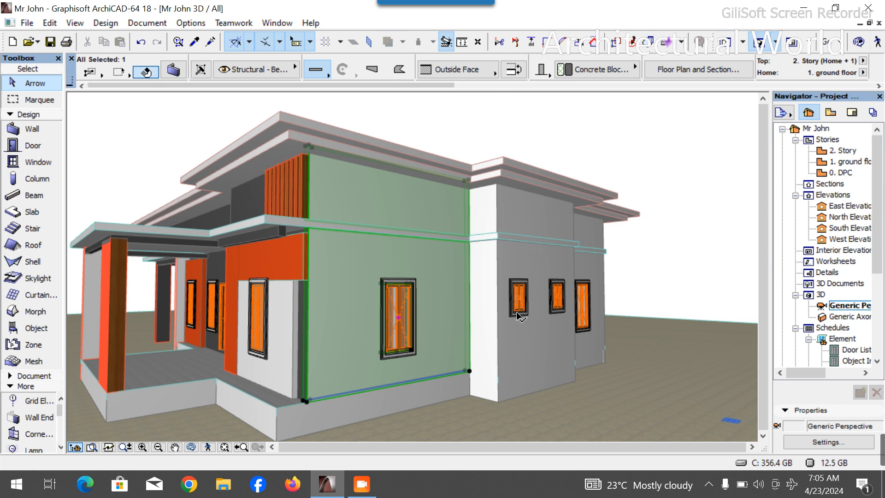
click(485, 284)
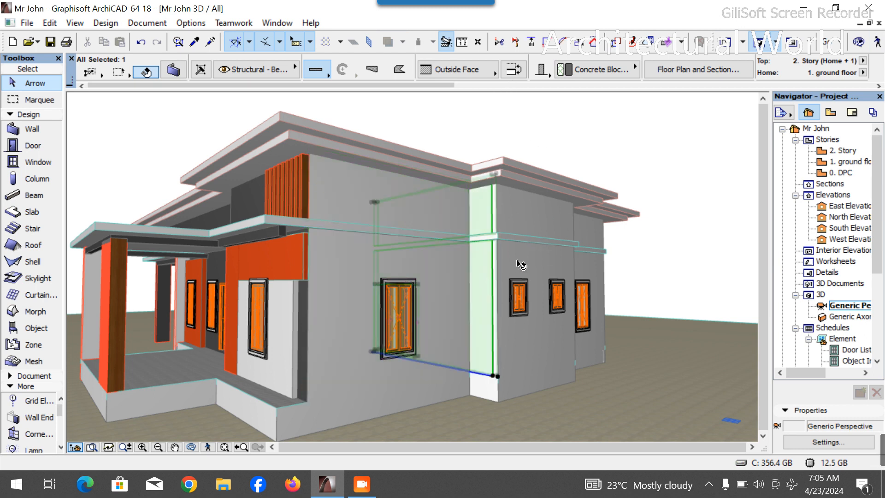
shift+click(521, 264)
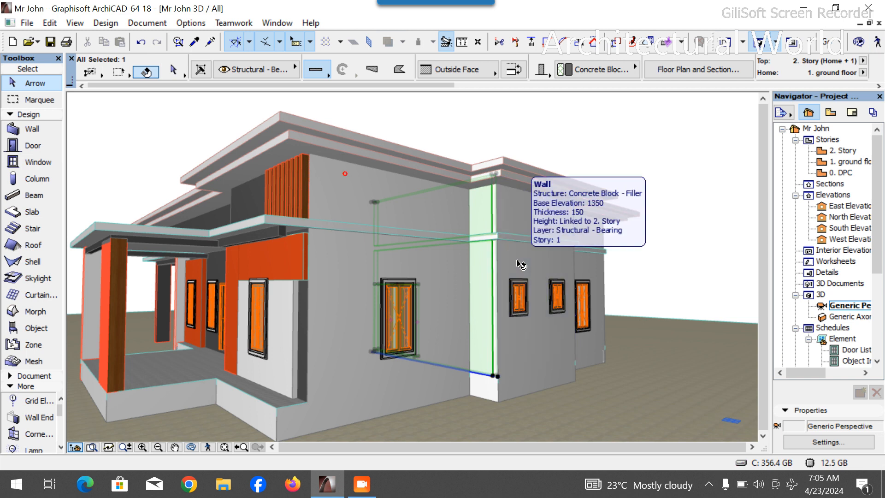
click(192, 446)
drag(577, 328, 232, 438)
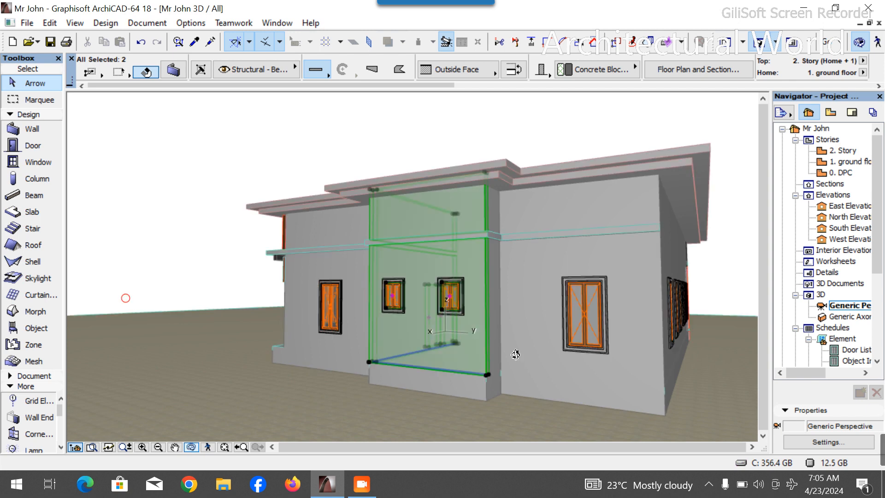
shift+click(498, 307)
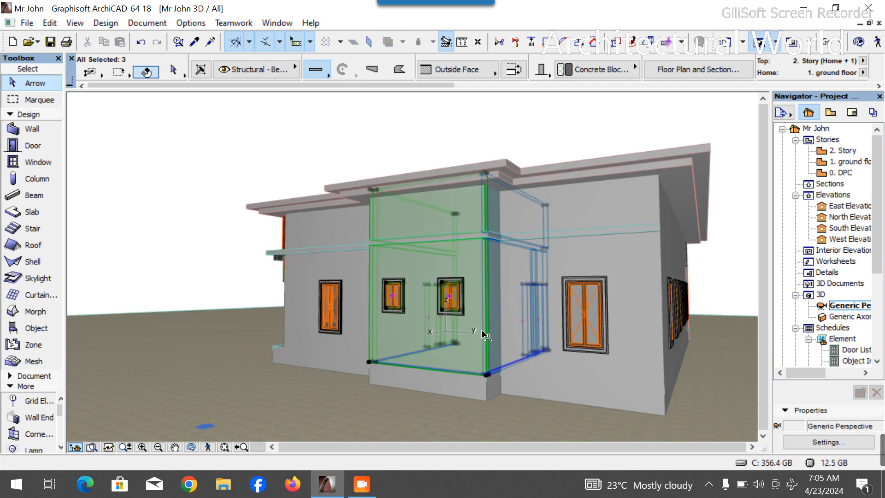
shift+click(460, 392)
shift+click(498, 390)
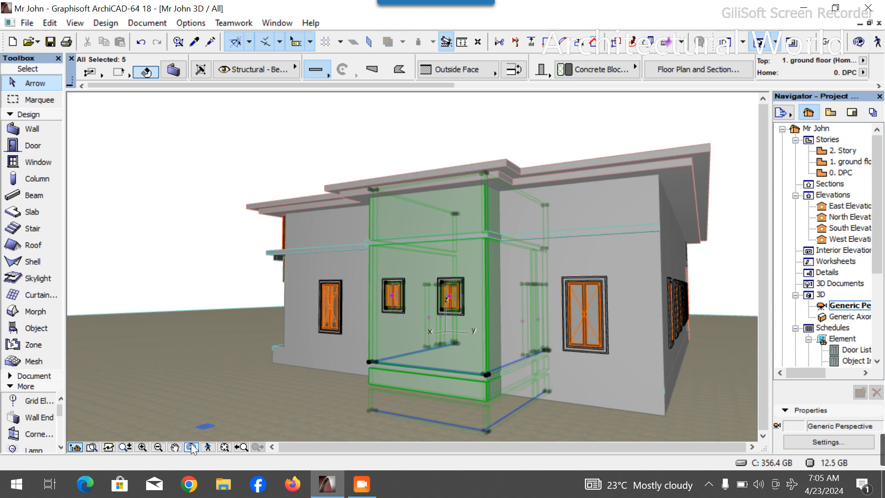
mouse_move(245, 401)
shift+middle_down()
mouse_move(352, 395)
mouse_move(193, 496)
shift+middle_up()
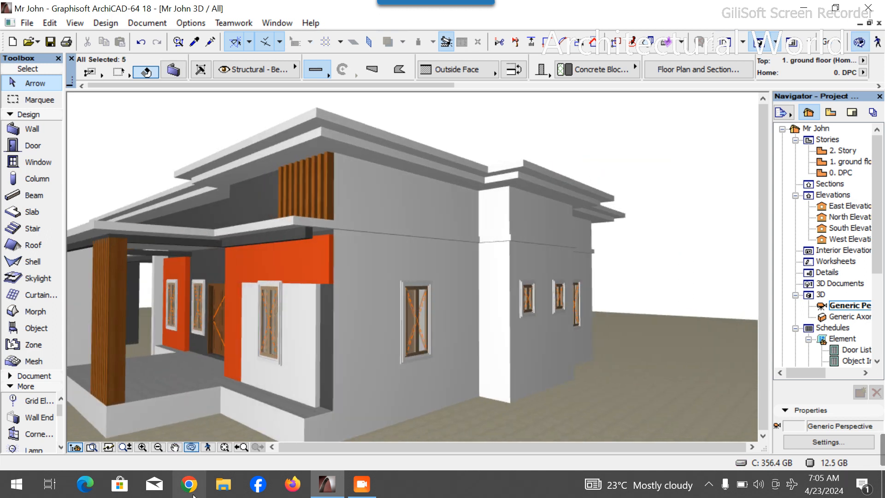
click(190, 446)
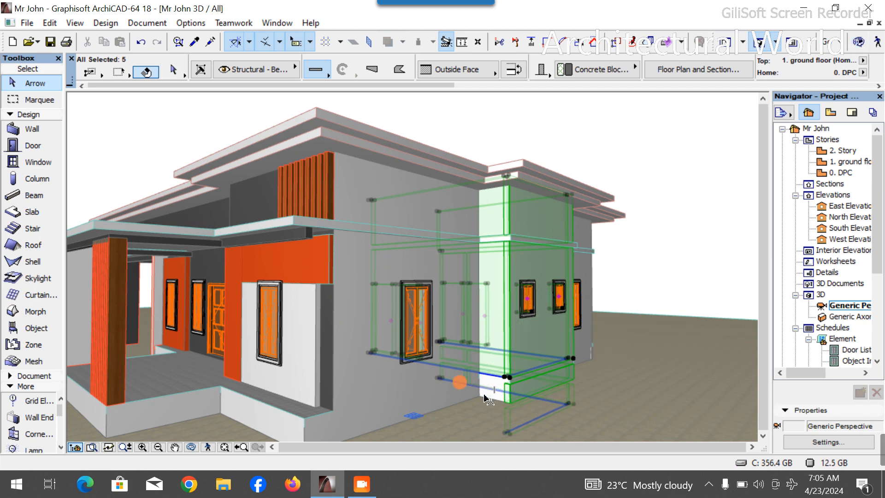
shift+click(492, 391)
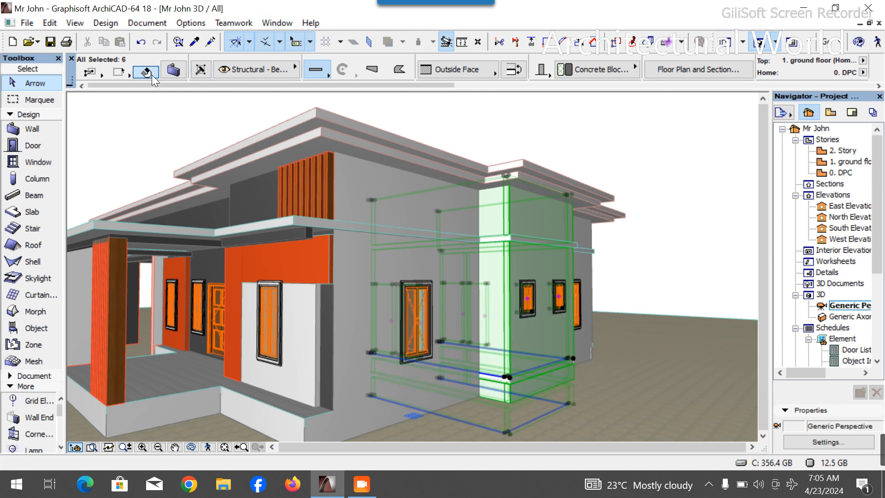
click(174, 70)
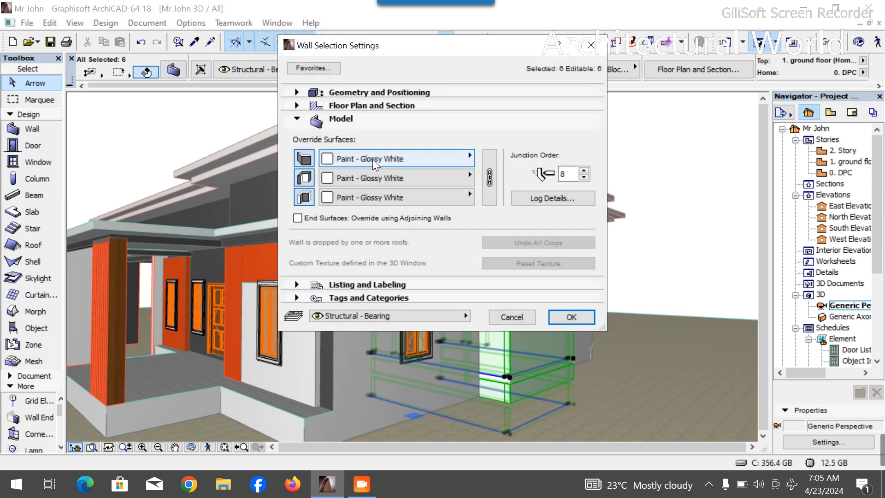
click(376, 159)
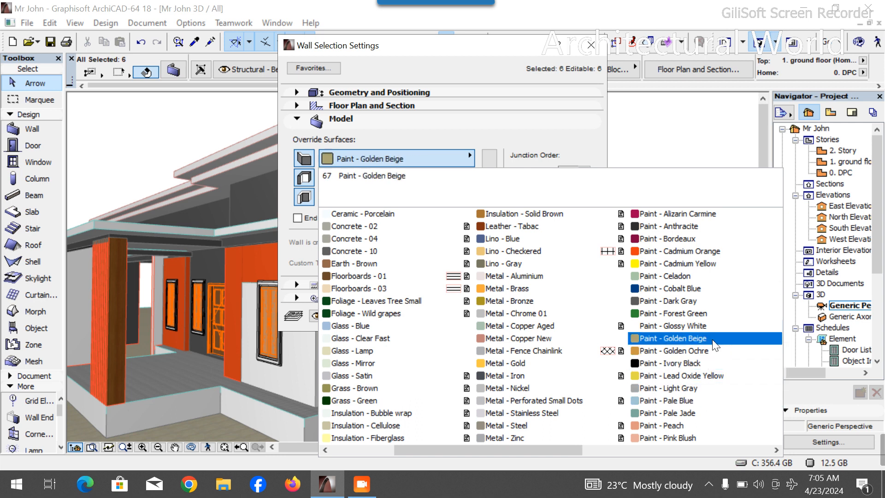
scroll(668, 416, down, 5)
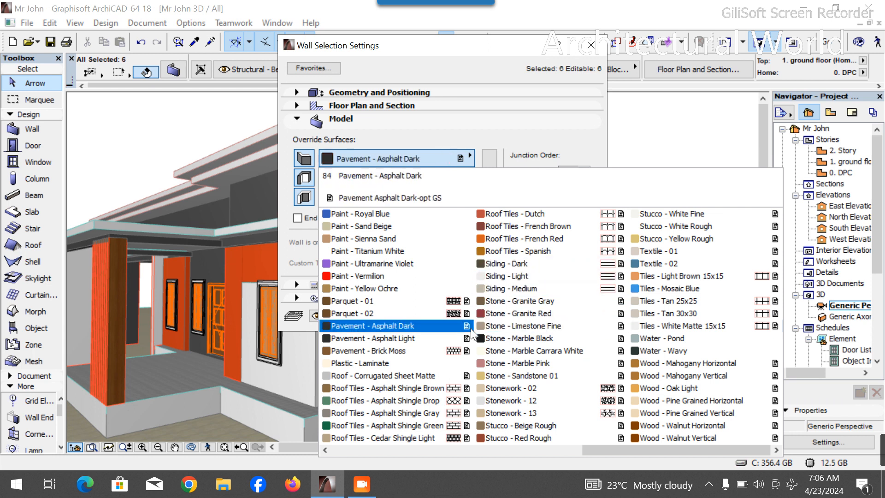
scroll(495, 339, up, 5)
scroll(512, 350, up, 3)
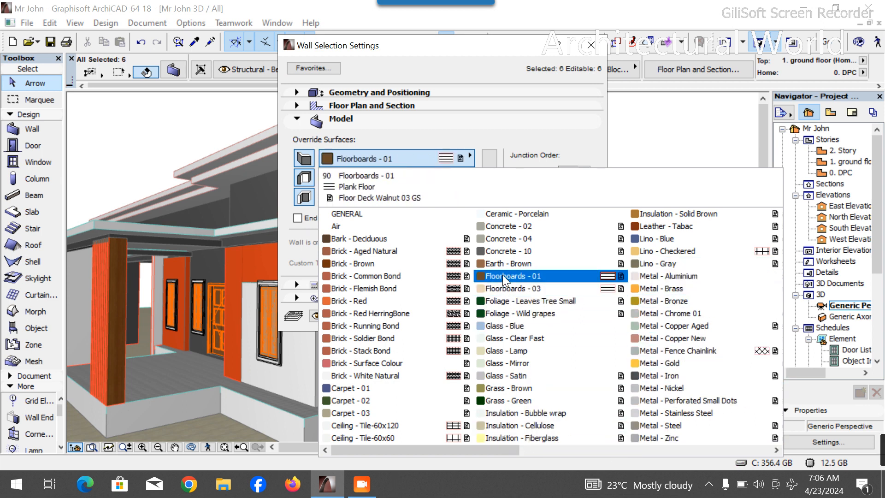
key(g)
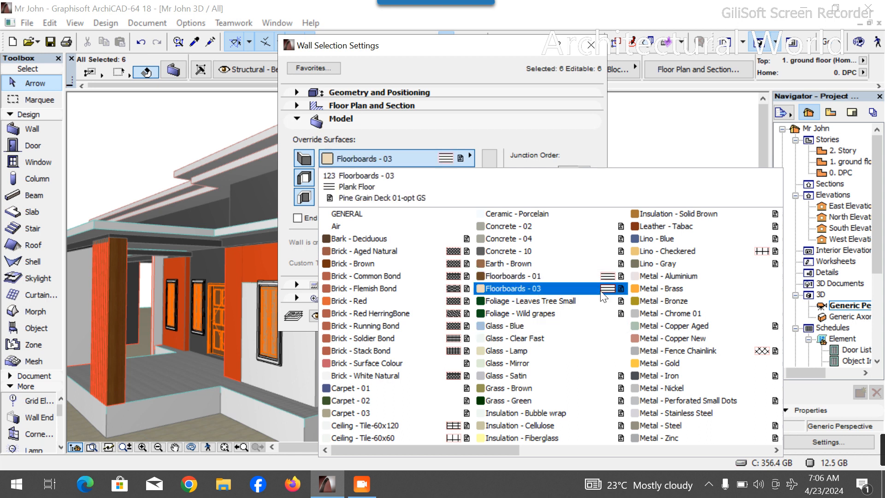
scroll(680, 329, down, 3)
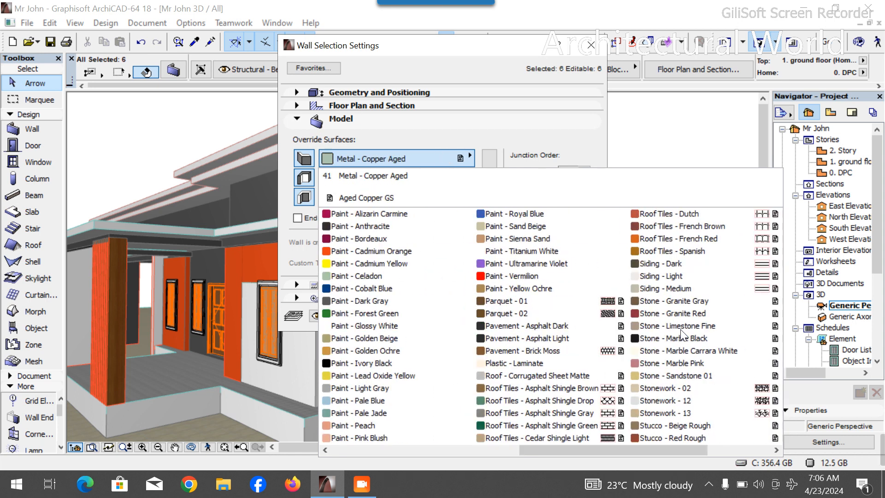
click(379, 300)
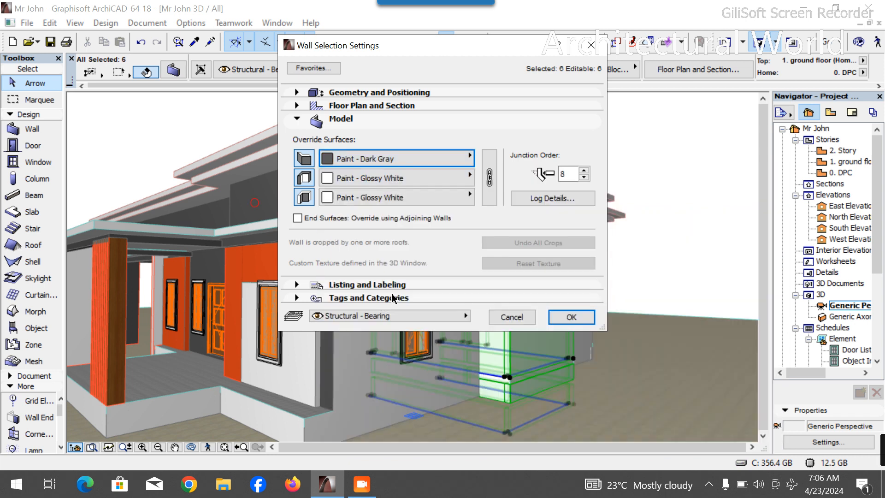
click(488, 162)
click(574, 316)
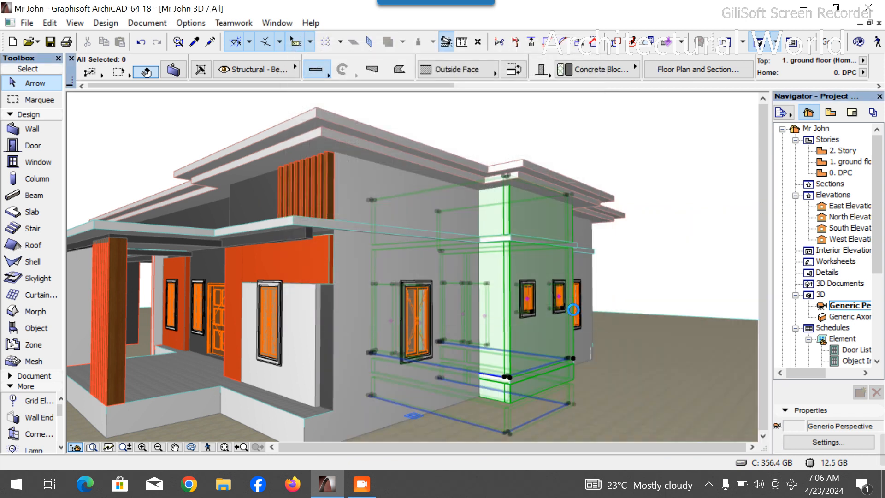
click(693, 234)
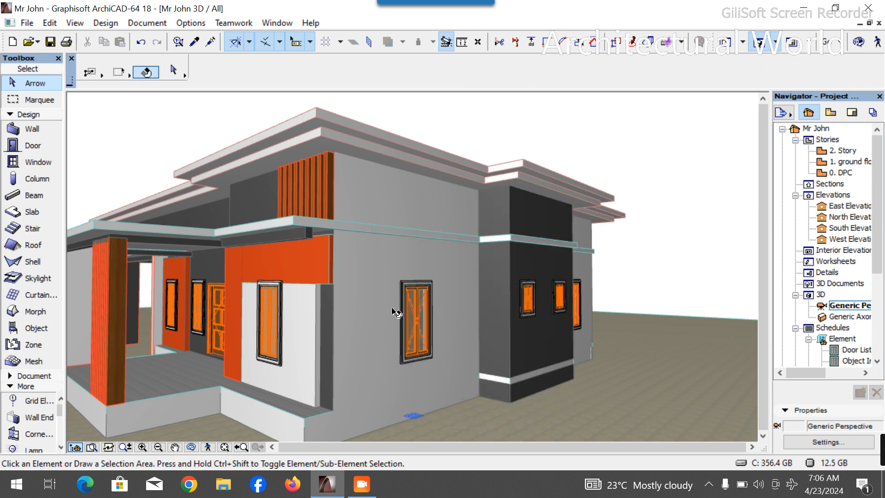
scroll(395, 310, down, 3)
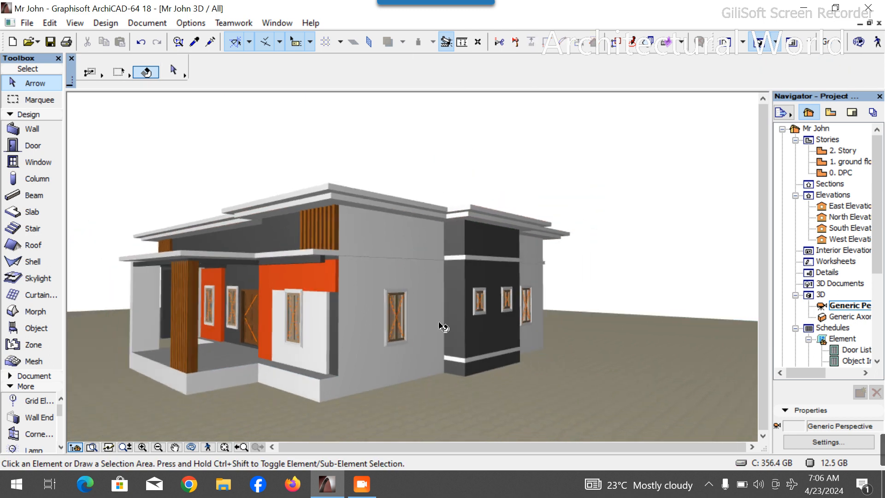
- Orbit and zoom around the 3D model to inspect the projecting bay and its bands
click(191, 447)
drag(323, 335, 386, 331)
drag(606, 330, 637, 334)
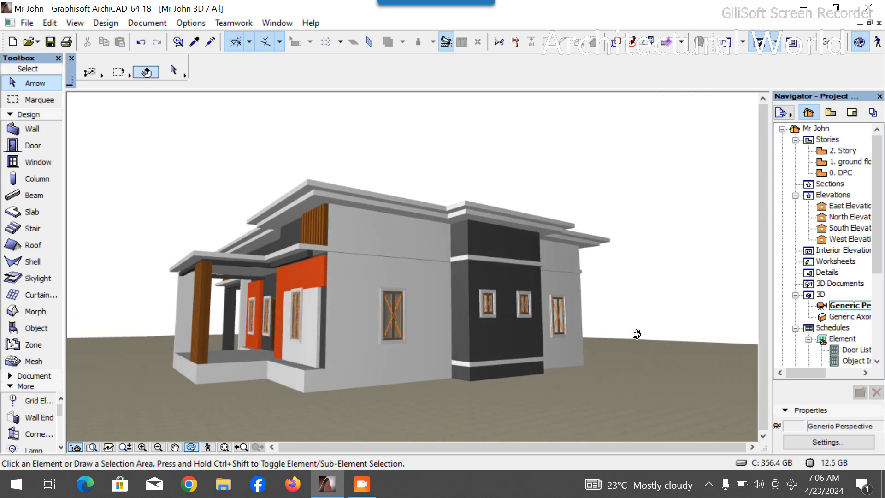
drag(528, 337, 511, 329)
drag(565, 328, 482, 317)
scroll(608, 231, up, 2)
drag(510, 281, 482, 262)
scroll(483, 263, up, 2)
drag(446, 325, 463, 343)
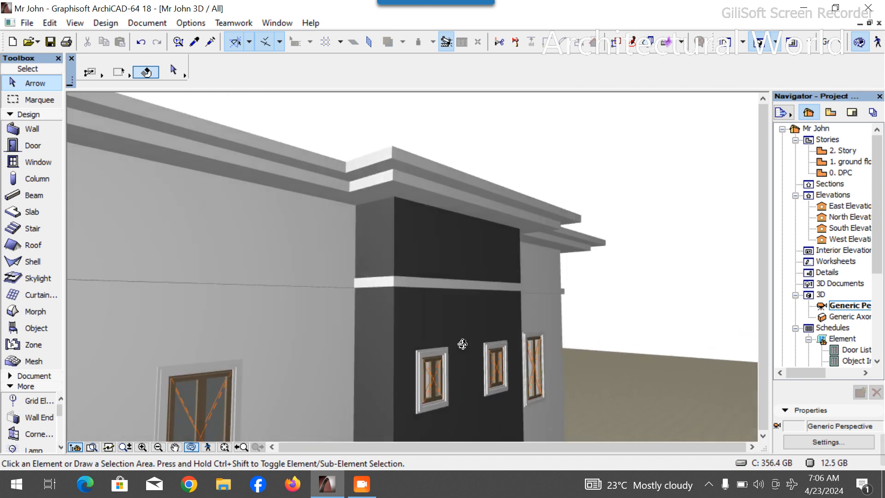
scroll(595, 311, down, 3)
drag(595, 310, 494, 387)
scroll(538, 343, down, 2)
scroll(535, 385, up, 3)
drag(589, 368, 510, 358)
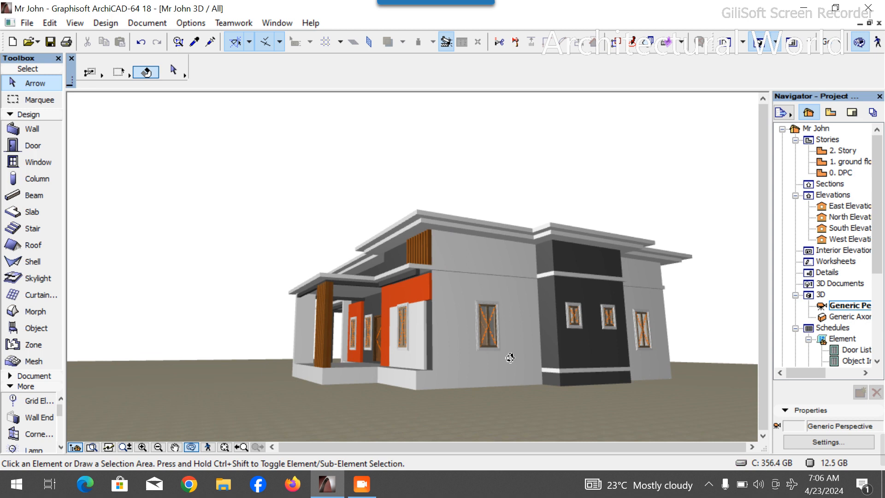
scroll(615, 278, up, 2)
drag(575, 296, 441, 299)
scroll(410, 251, up, 1)
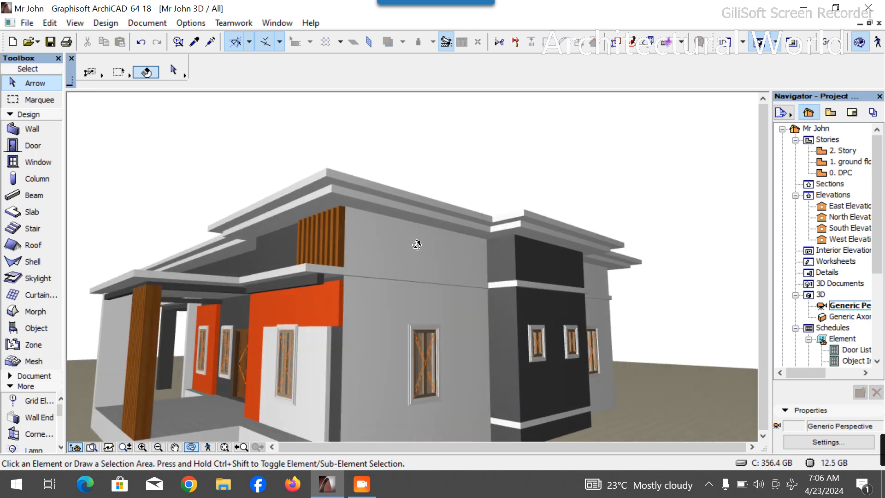
scroll(417, 245, up, 1)
scroll(473, 274, down, 3)
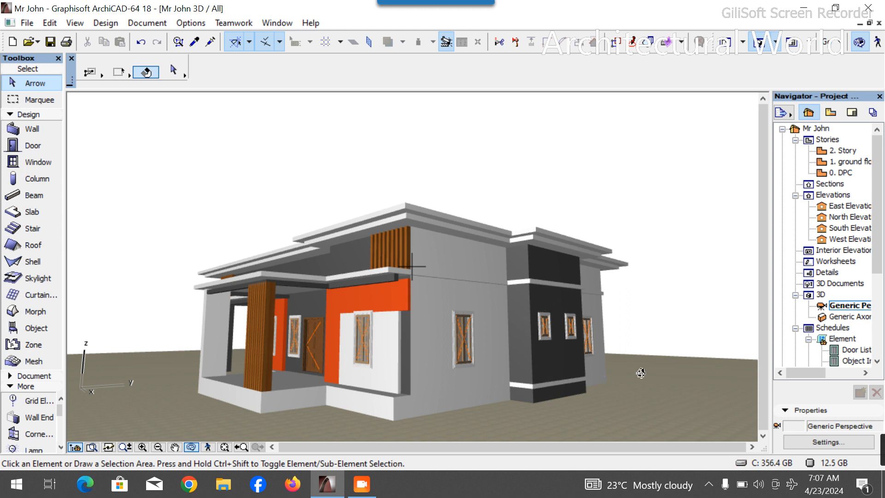
- Open the ground floor plan and set Slab defaults to 100 mm thick, offset 450, with all linked surfaces Paint - Glossy White
double_click(844, 162)
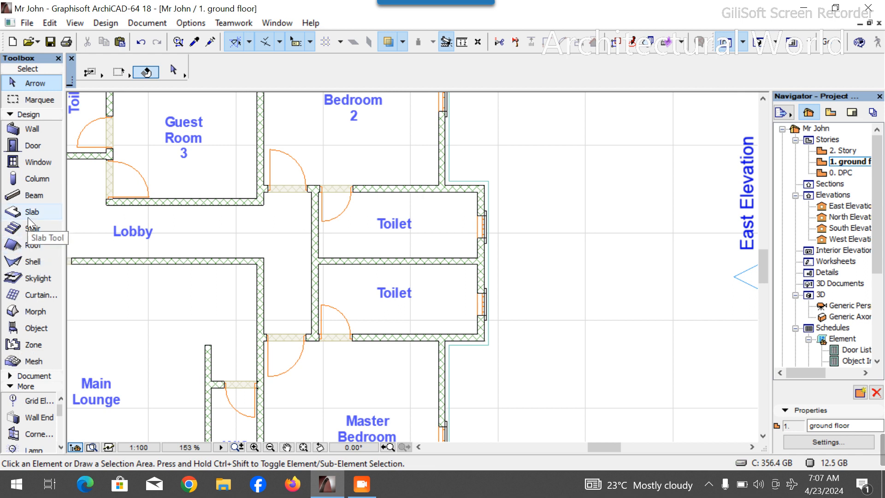
click(29, 214)
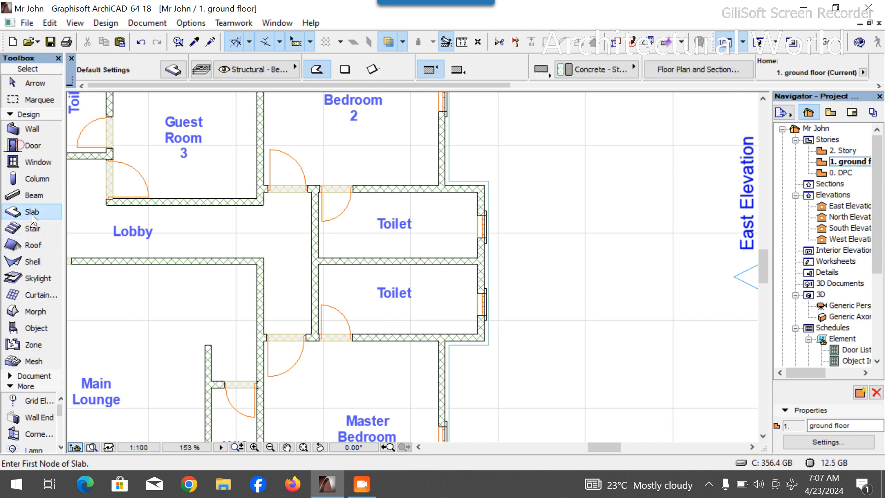
click(173, 69)
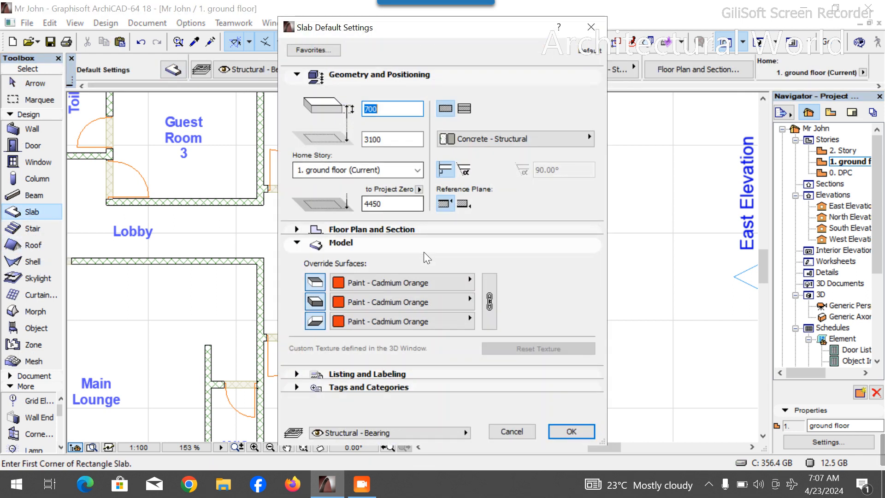
click(422, 281)
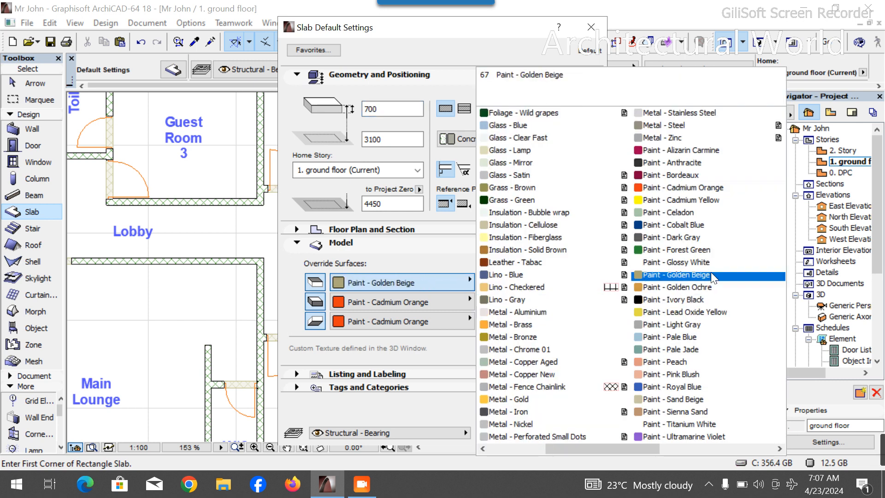
click(712, 262)
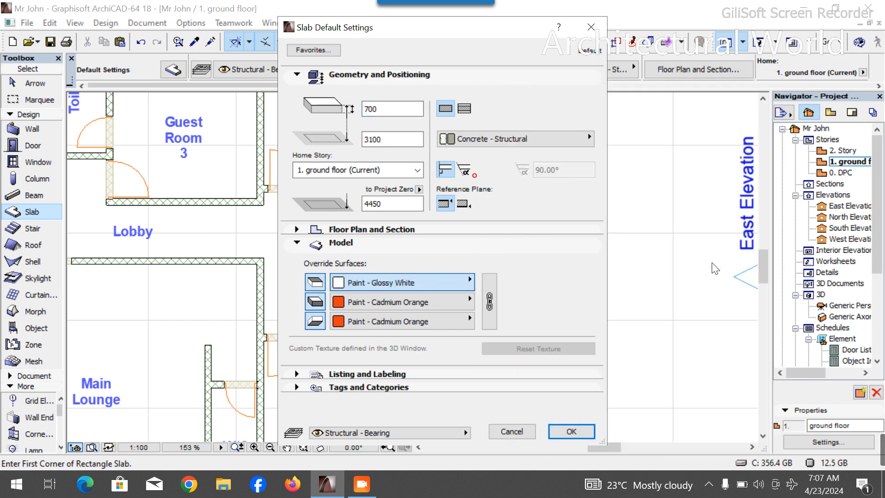
click(490, 302)
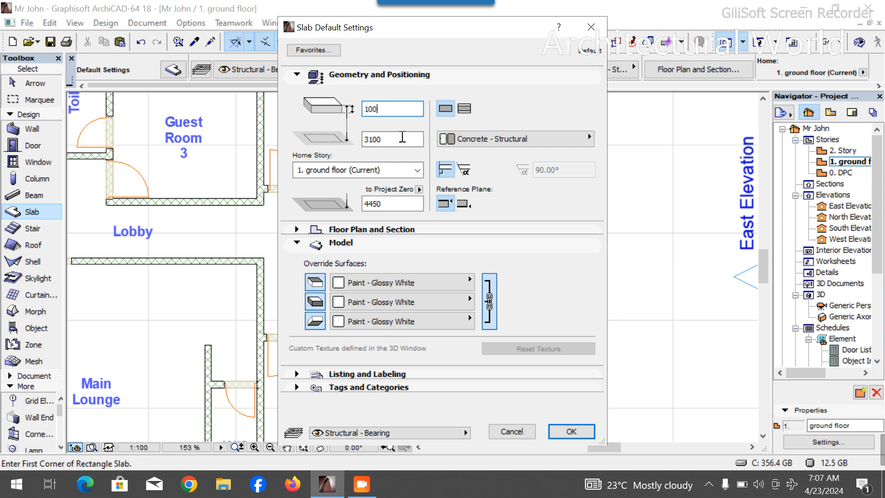
text(450)
key(Return)
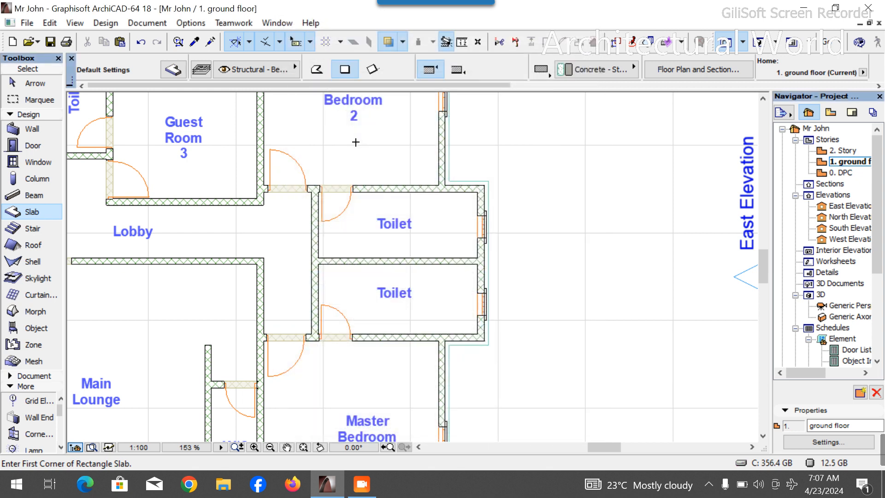
- Draw a polygon slab band wrapping the outer face of the projecting bay beside the Toilets
scroll(482, 141, up, 4)
click(316, 69)
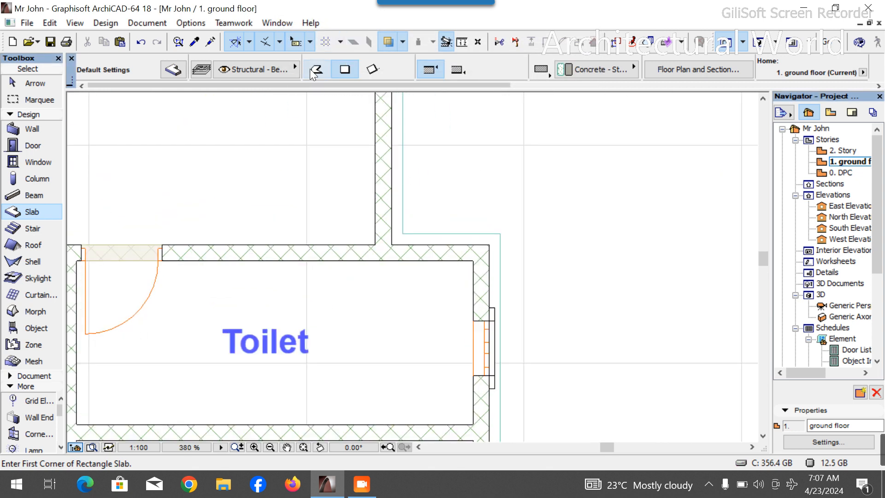
click(394, 243)
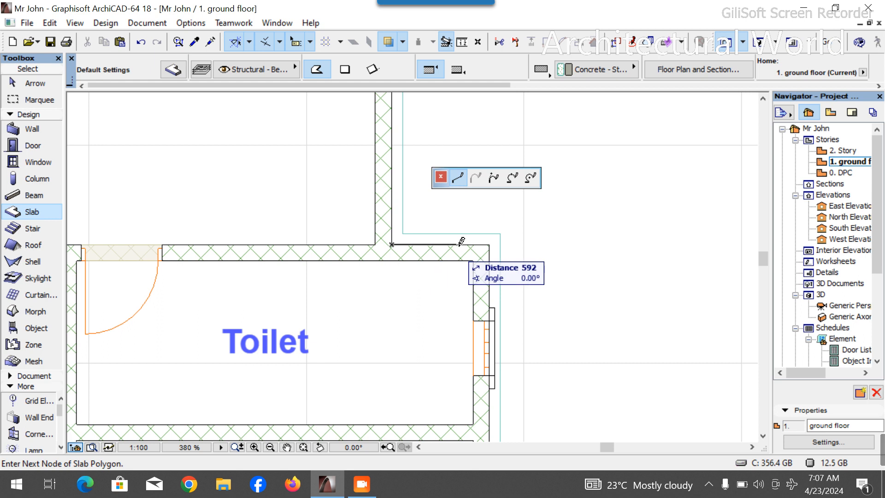
click(489, 245)
scroll(484, 204, down, 6)
scroll(486, 290, up, 7)
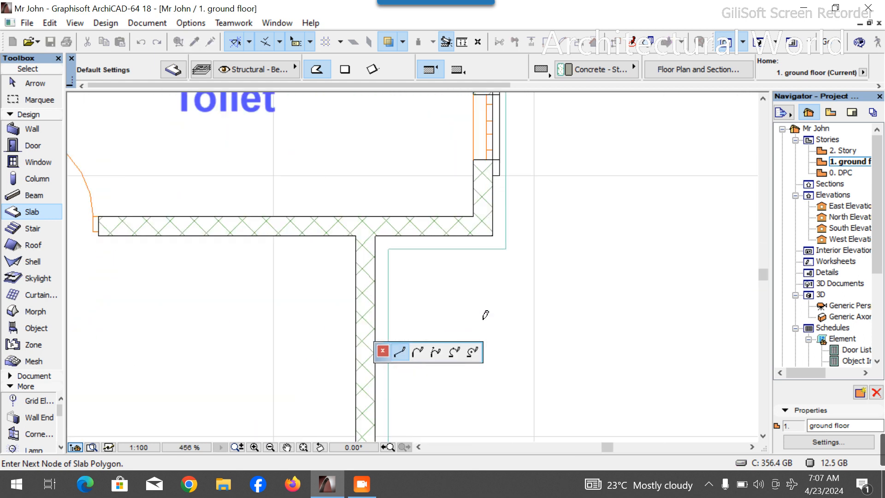
click(376, 236)
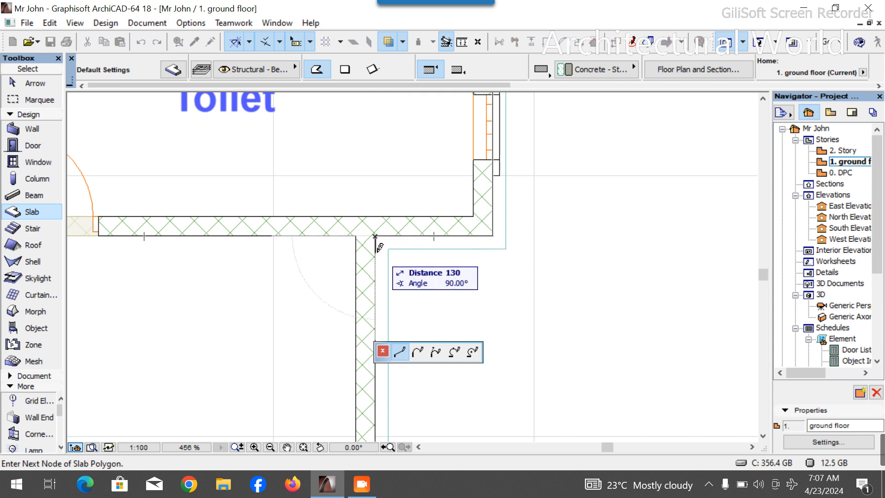
text(1)
key(Return)
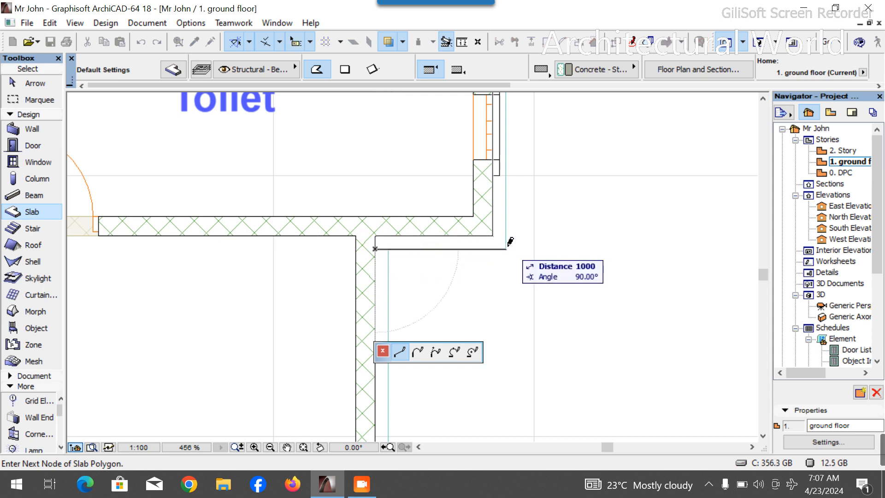
scroll(506, 241, down, 5)
scroll(507, 161, up, 5)
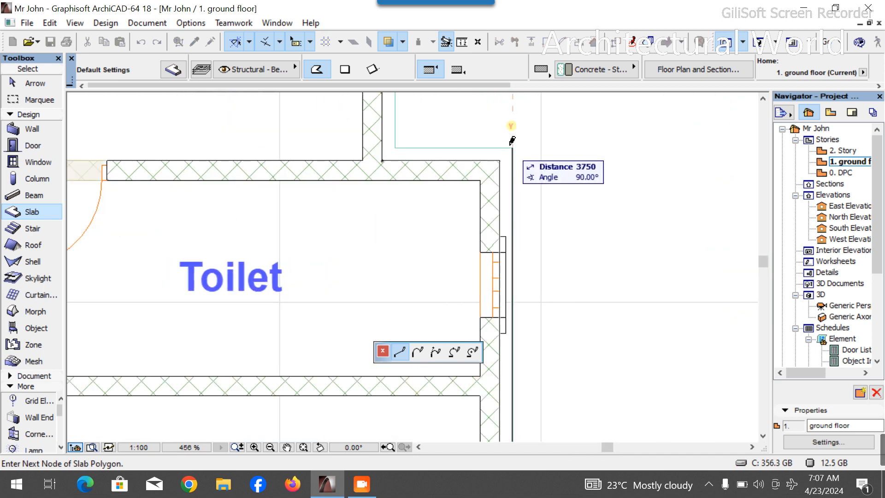
click(512, 148)
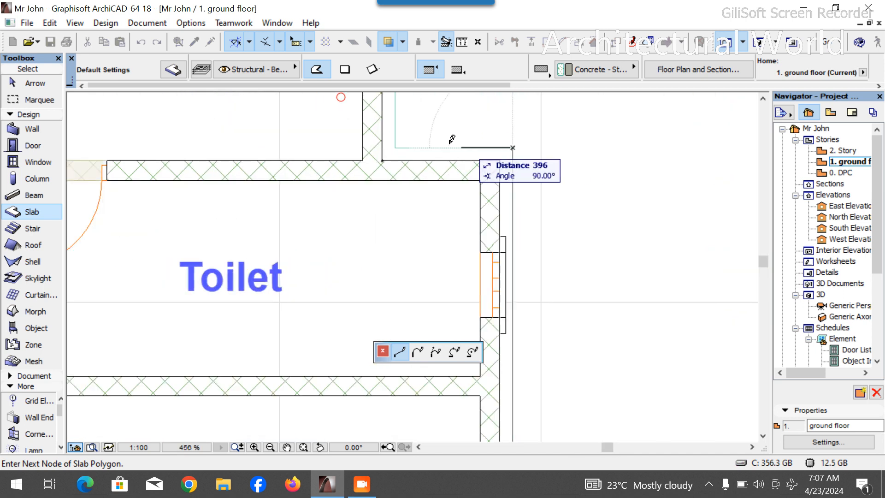
click(382, 148)
click(382, 160)
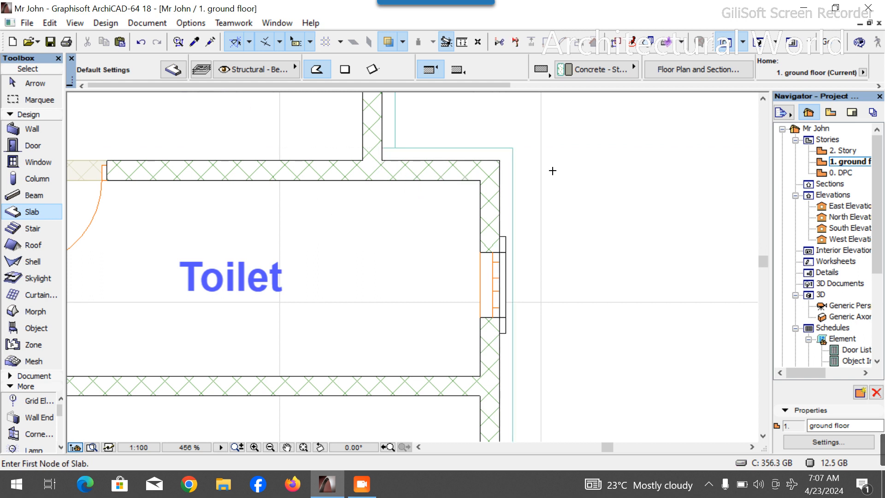
key(Escape)
- Switch to the 3D view and copy the new slab band 550 mm upward
key(F3)
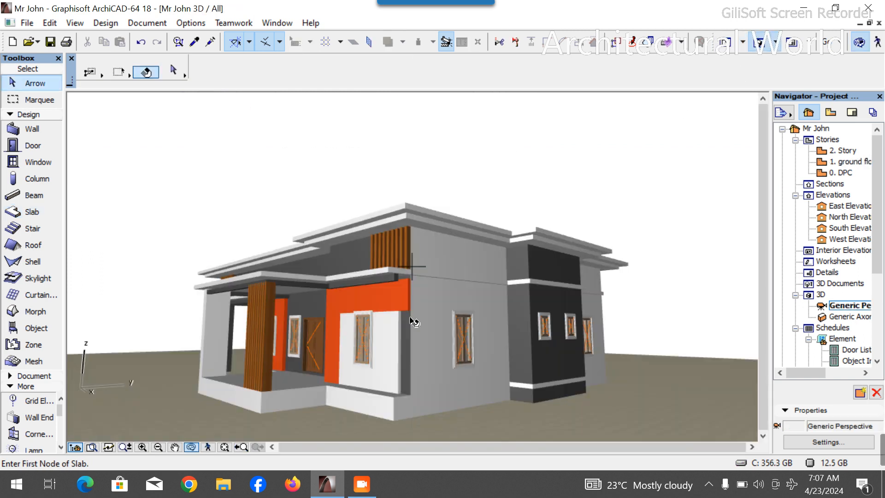
mouse_move(584, 380)
mouse_down()
mouse_move(589, 369)
mouse_move(526, 352)
mouse_move(545, 389)
mouse_move(594, 393)
mouse_up()
scroll(594, 392, up, 3)
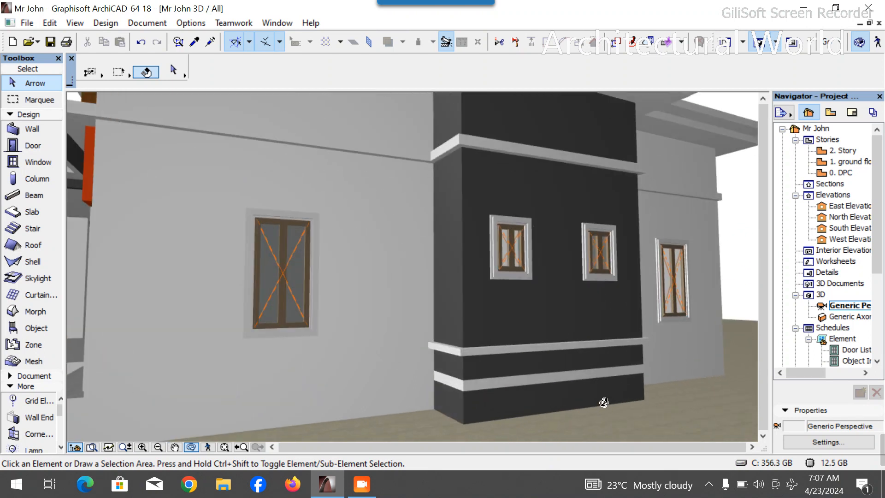
click(569, 347)
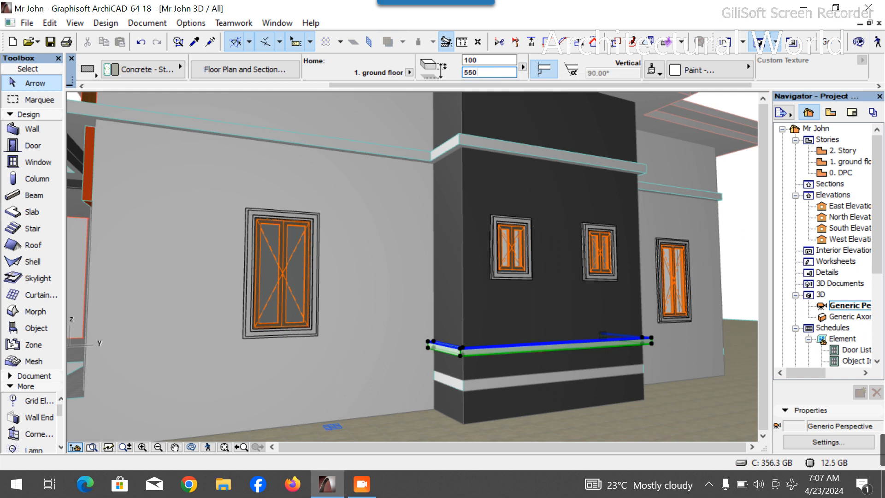
key(Return)
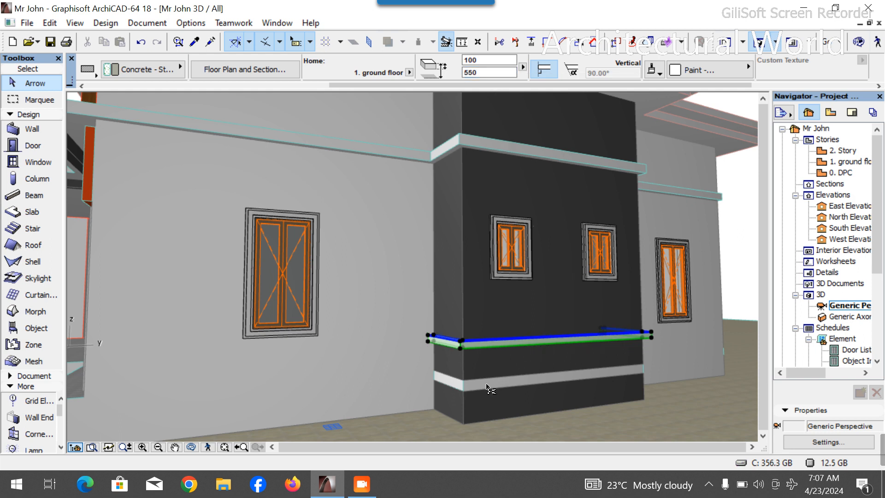
key(ctrl)
click(460, 344)
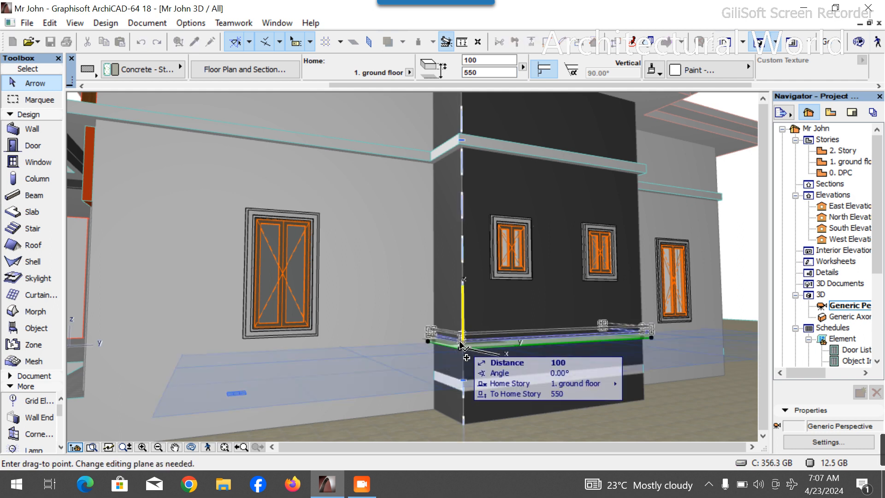
text(r550)
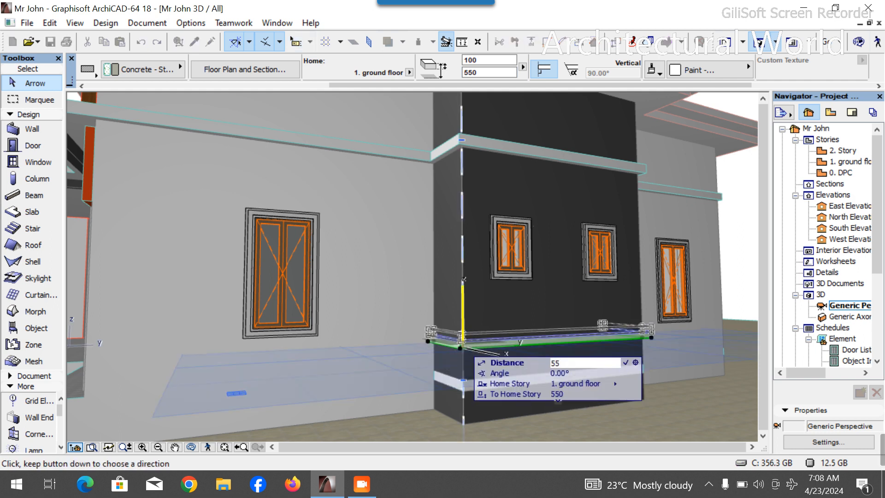
key(Return)
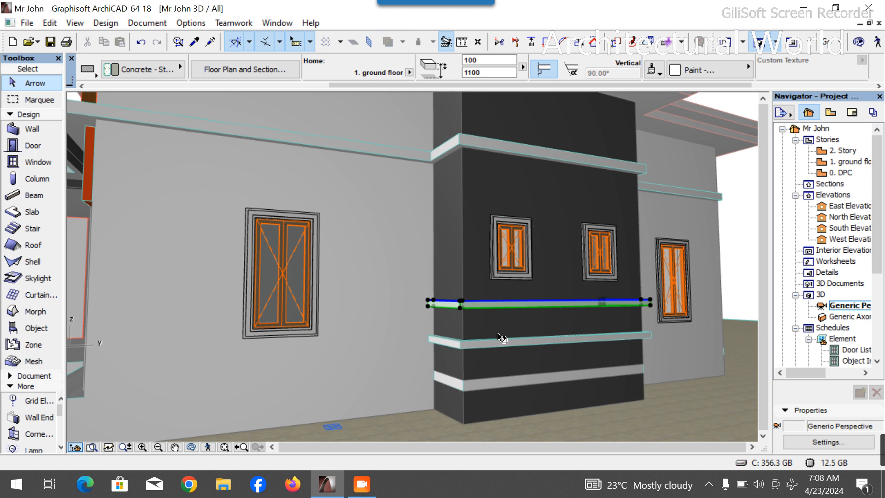
- Select the lower slab band and set its top offset to 650
scroll(558, 372, down, 3)
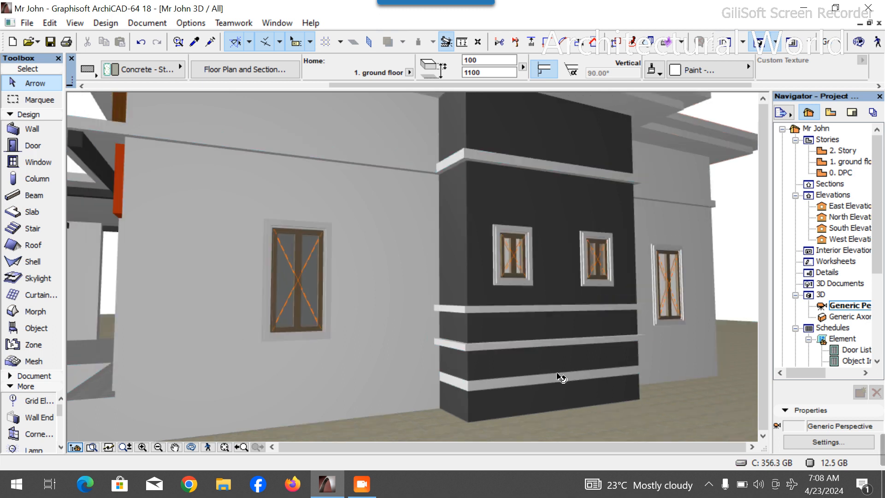
scroll(538, 350, up, 2)
scroll(538, 349, up, 2)
scroll(533, 340, down, 3)
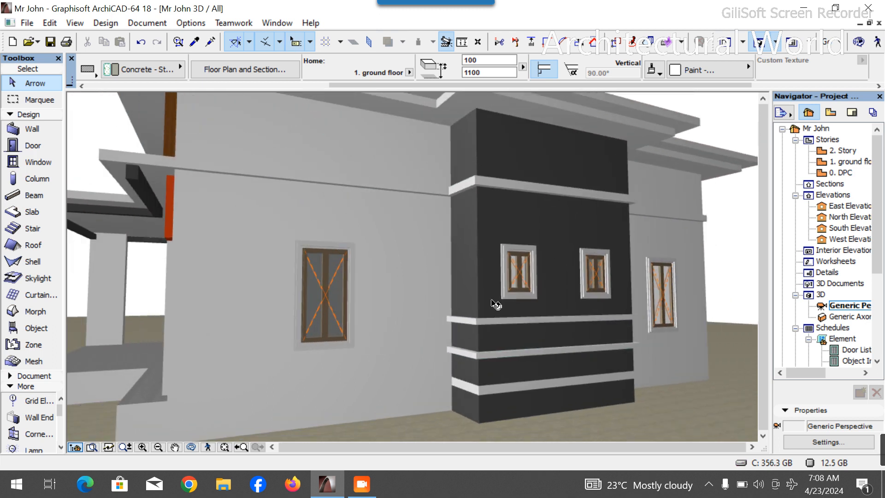
key(Escape)
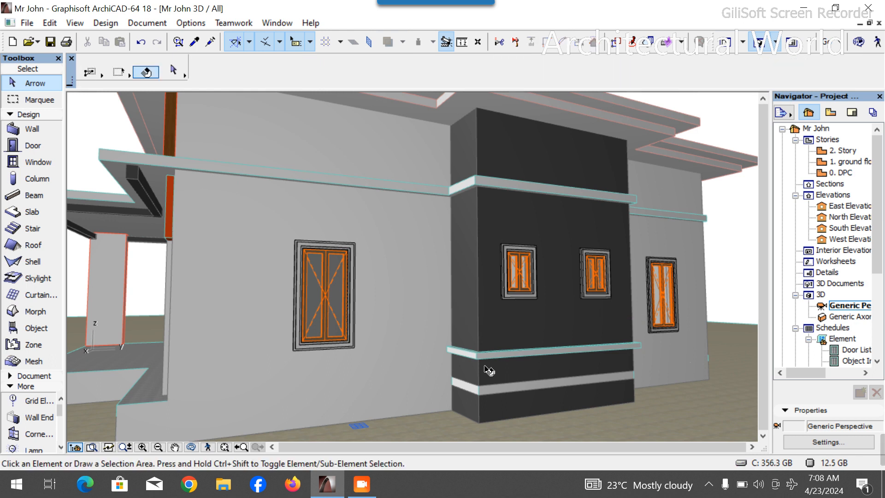
click(492, 358)
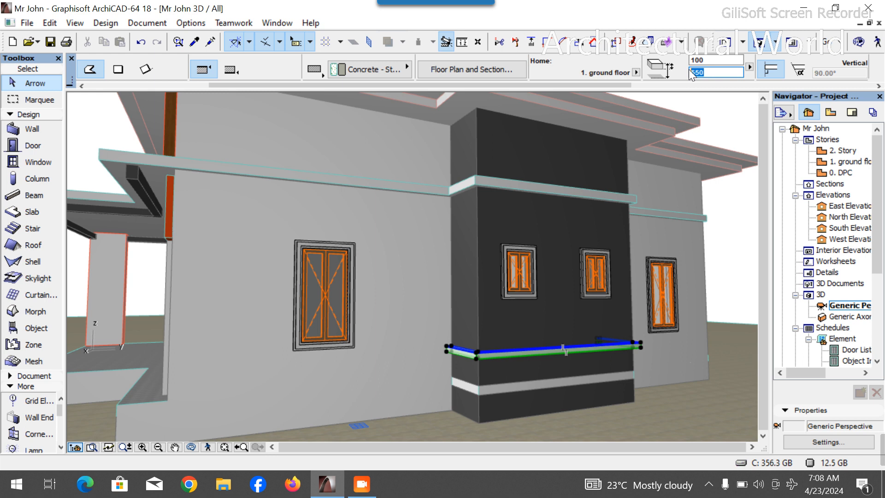
text(650)
key(Return)
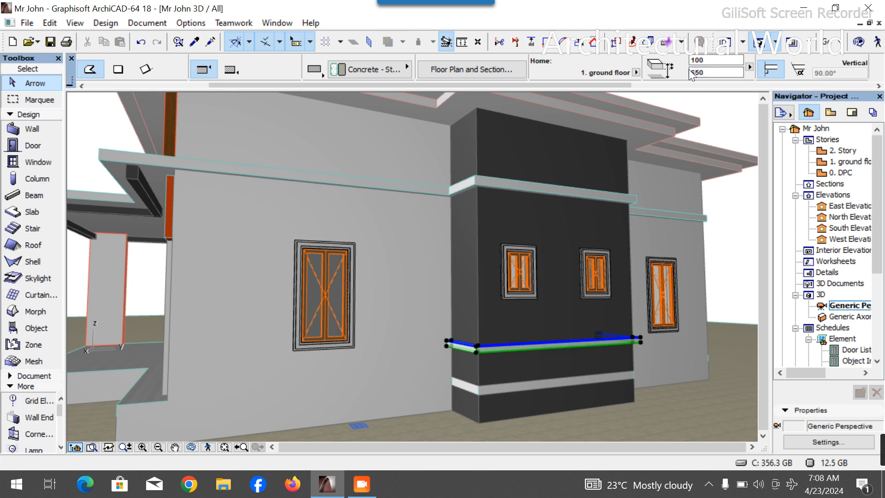
- Copy the lower slab band 600 mm upward
scroll(509, 378, up, 2)
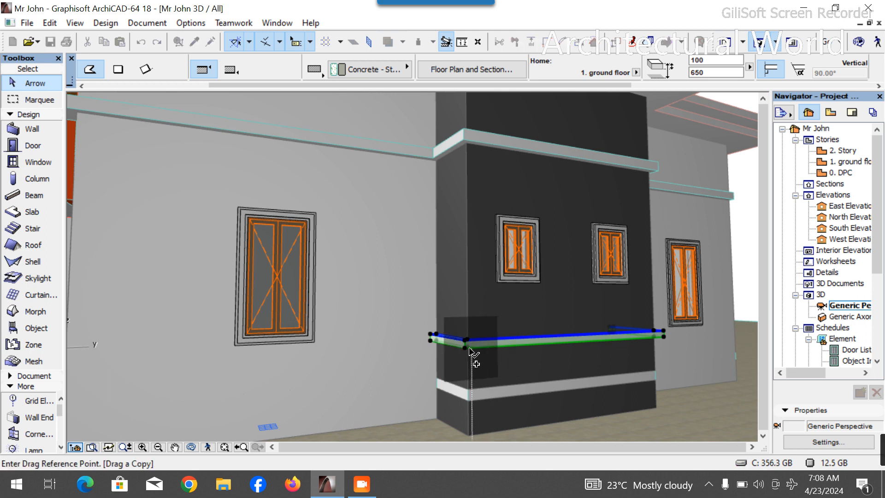
click(465, 346)
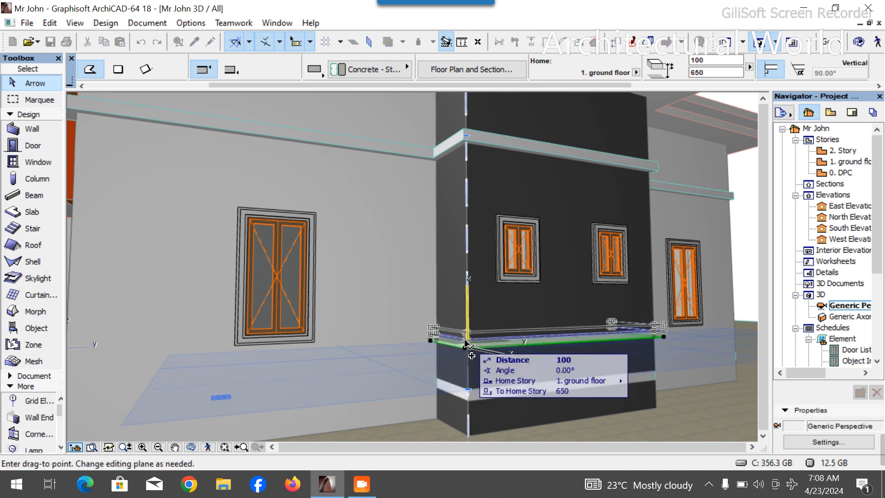
text(600)
key(Return)
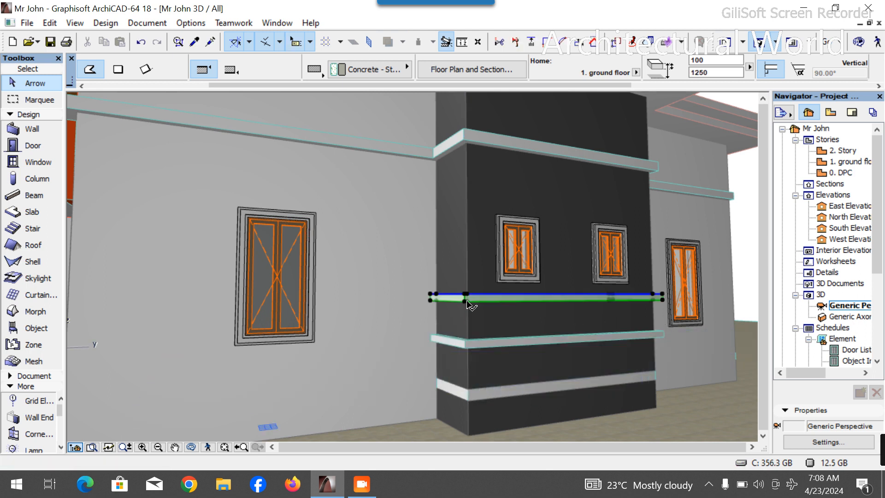
- Delete the middle copy of the slab band on the projecting bay
click(487, 349)
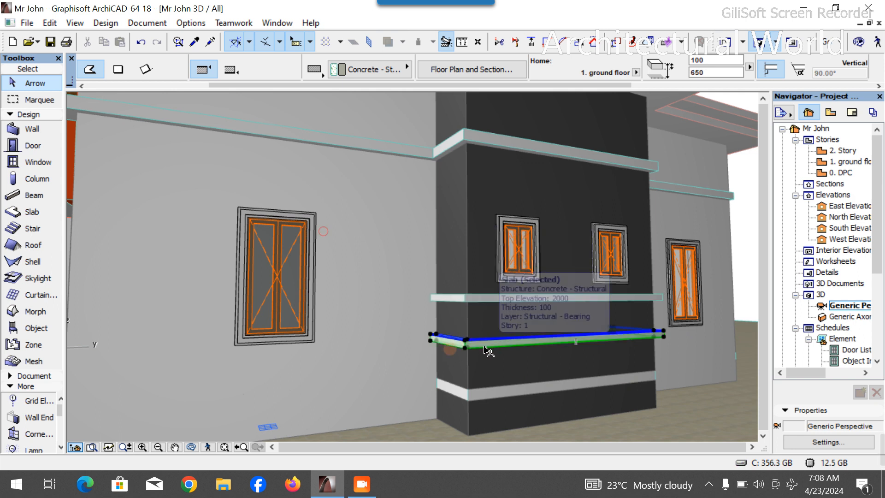
click(481, 300)
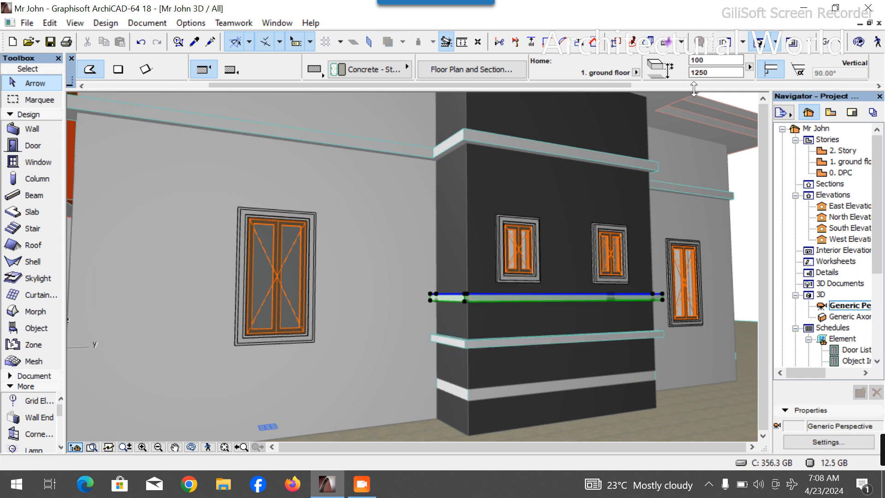
key(Delete)
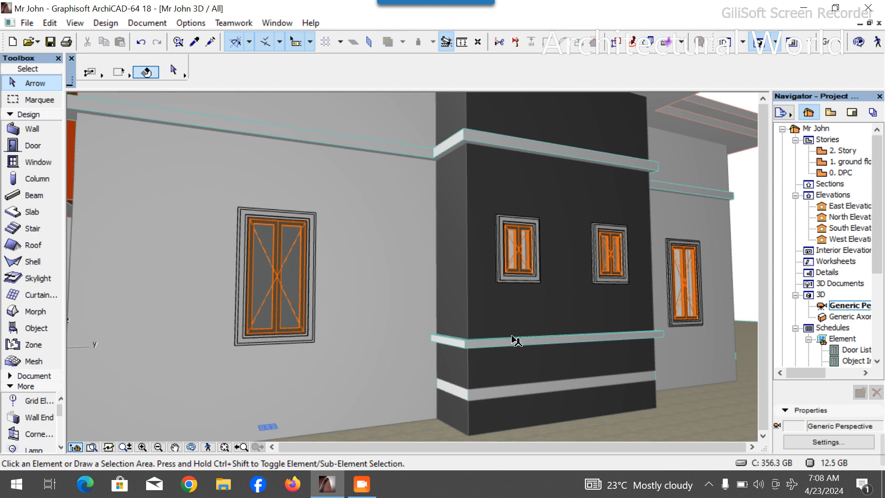
- Copy the lower slab band 650 mm upward
click(487, 348)
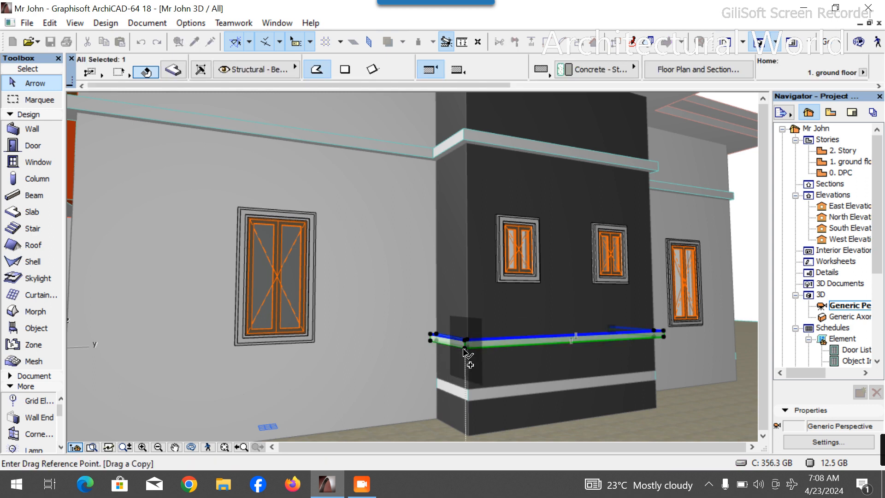
ctrl+click(463, 345)
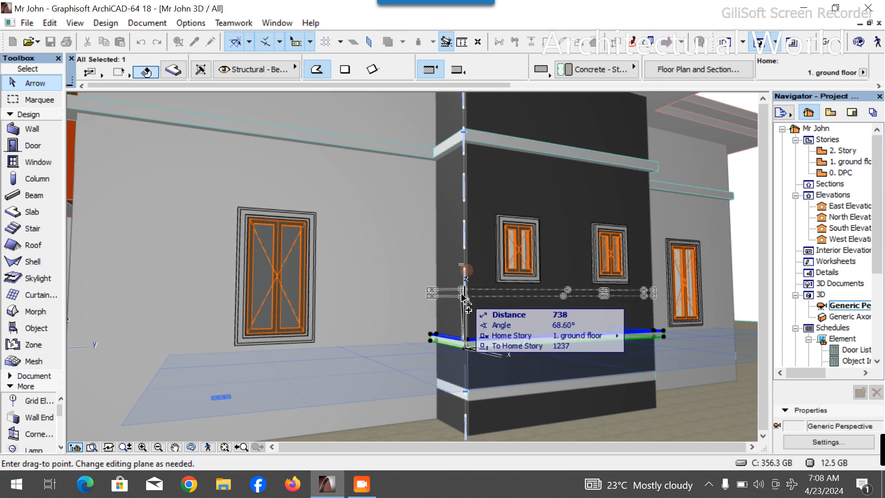
click(465, 342)
scroll(465, 348, up, 3)
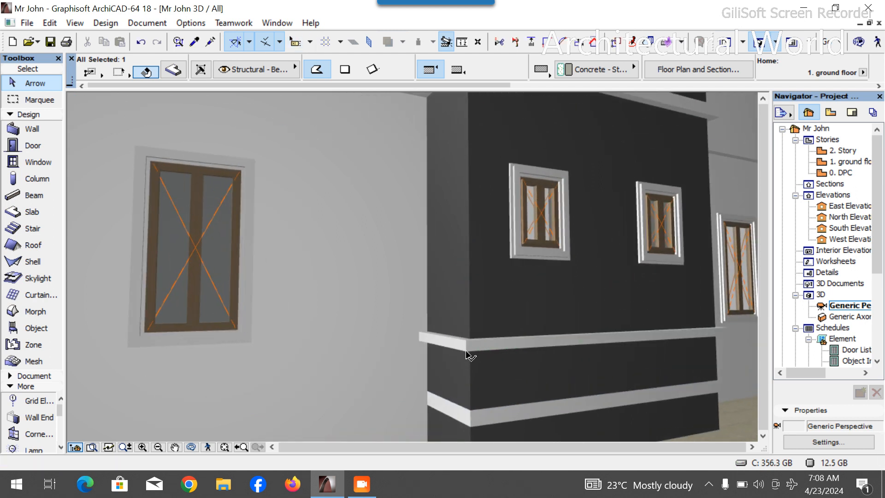
click(469, 354)
key(ctrl+shift+d)
click(467, 347)
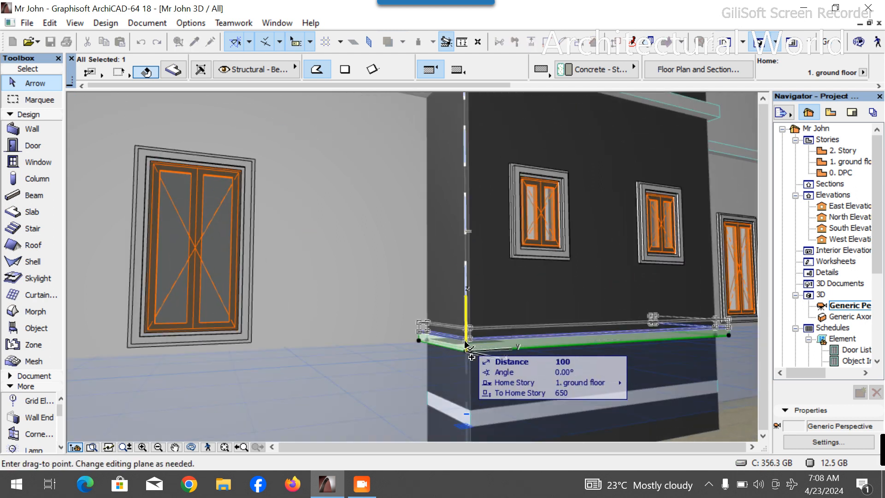
text(650)
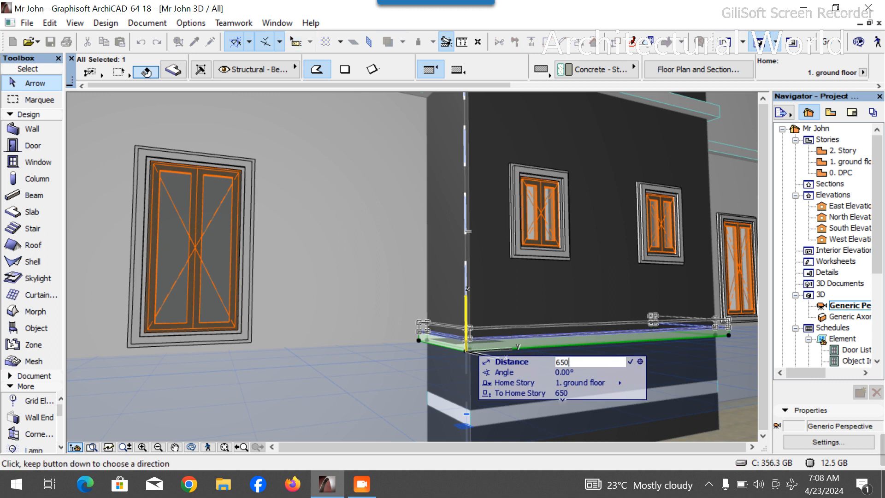
key(Return)
- Copy the newly placed slab band another 650 mm upward
shift+middle_drag(389, 363, 498, 308)
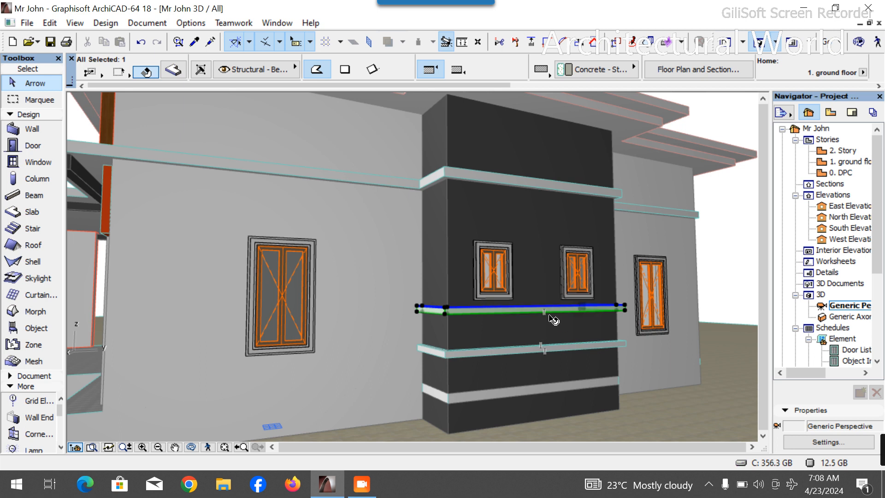
key(ctrl+shift+d)
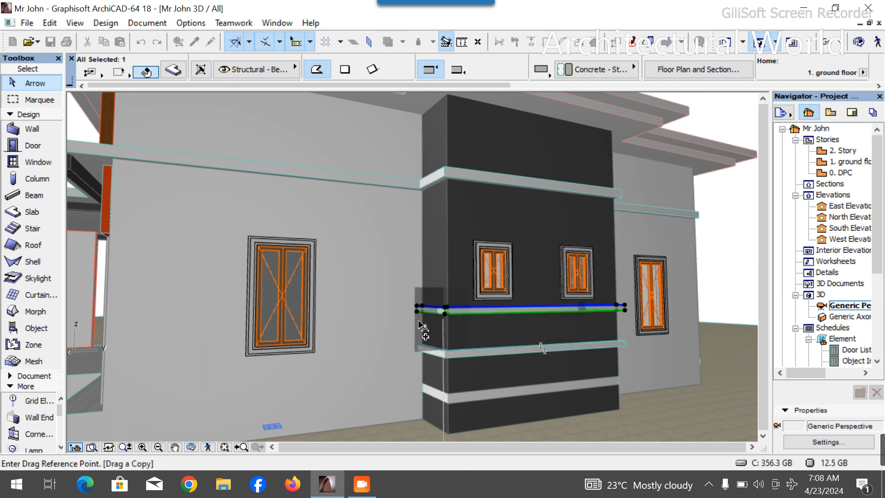
click(445, 314)
text(6)
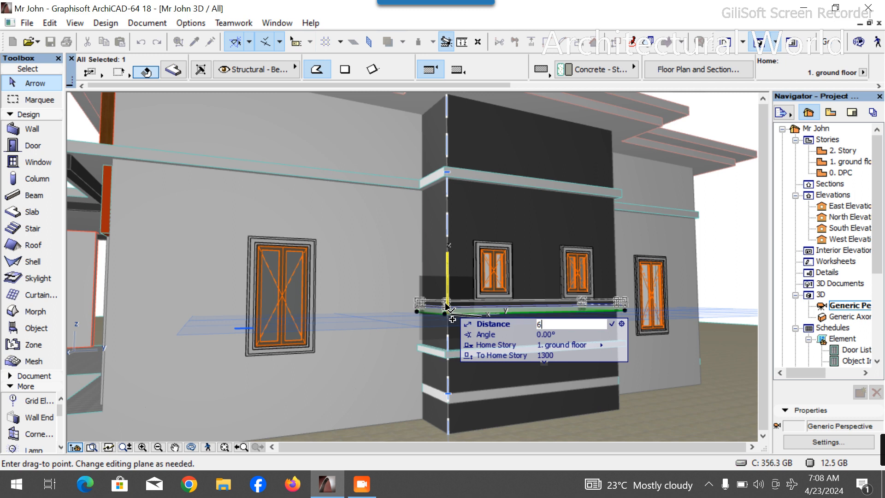
text(50)
key(Return)
- Copy the band crossing the windows 650 mm upward once more
click(447, 271)
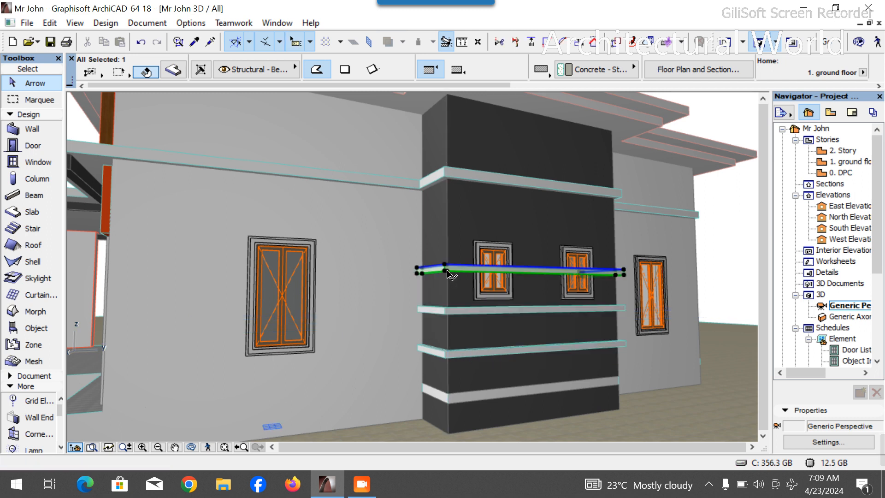
scroll(653, 73, down, 3)
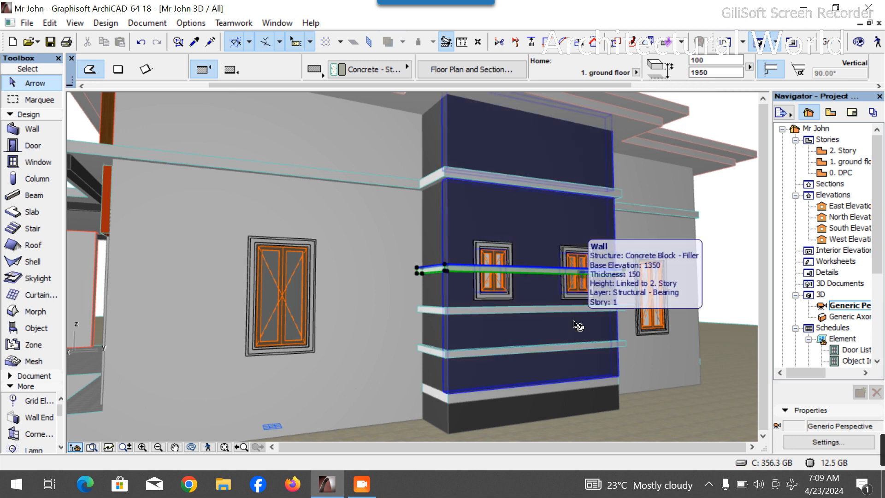
scroll(426, 285, up, 1)
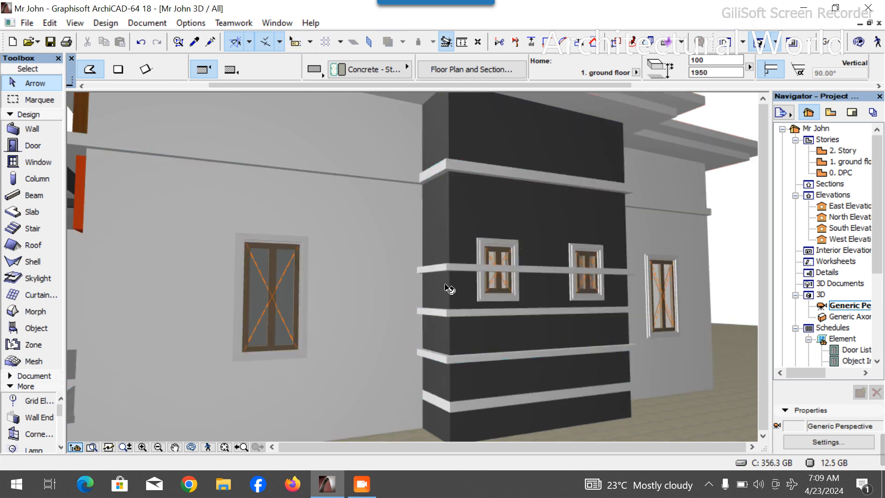
key(ctrl+d)
key(ctrl)
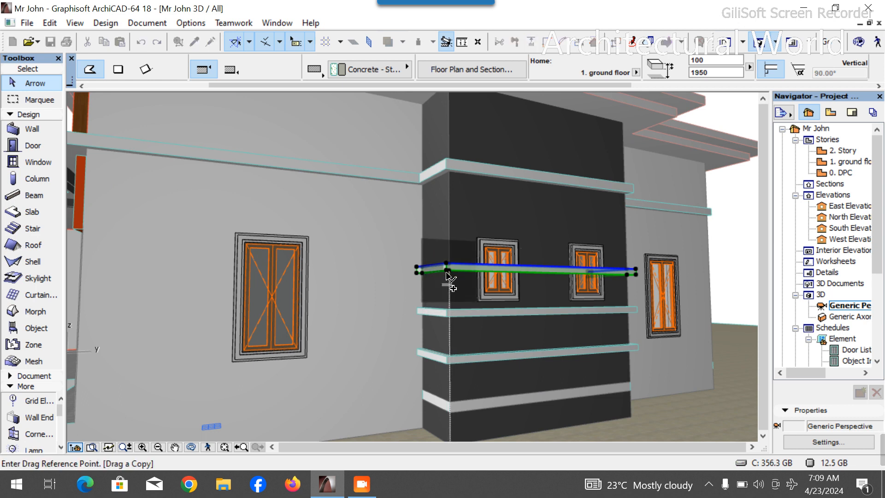
click(446, 270)
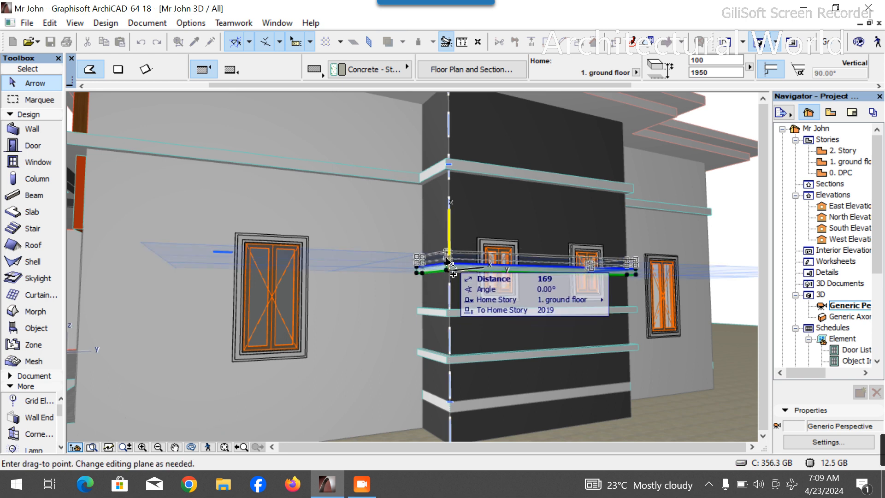
text(650)
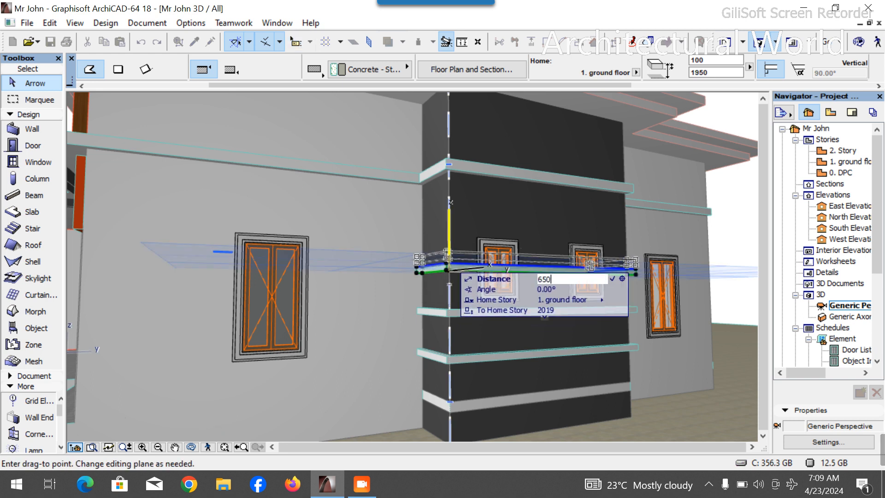
key(Return)
key(Escape)
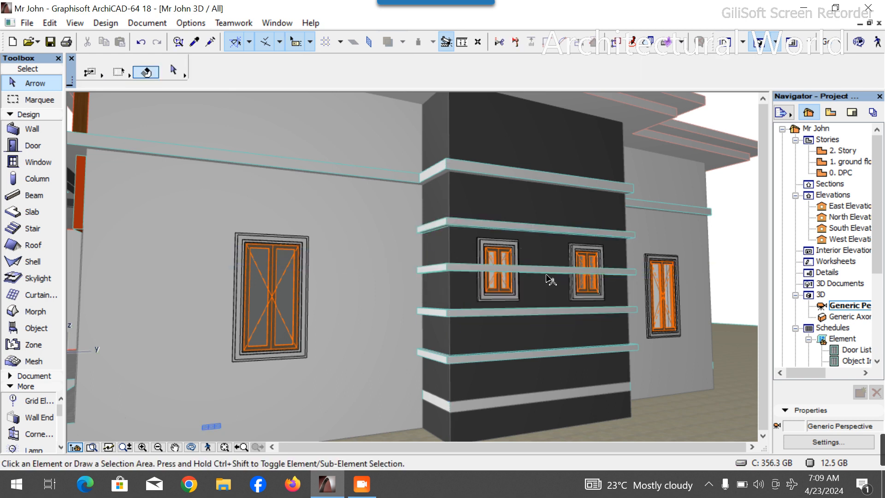
click(547, 275)
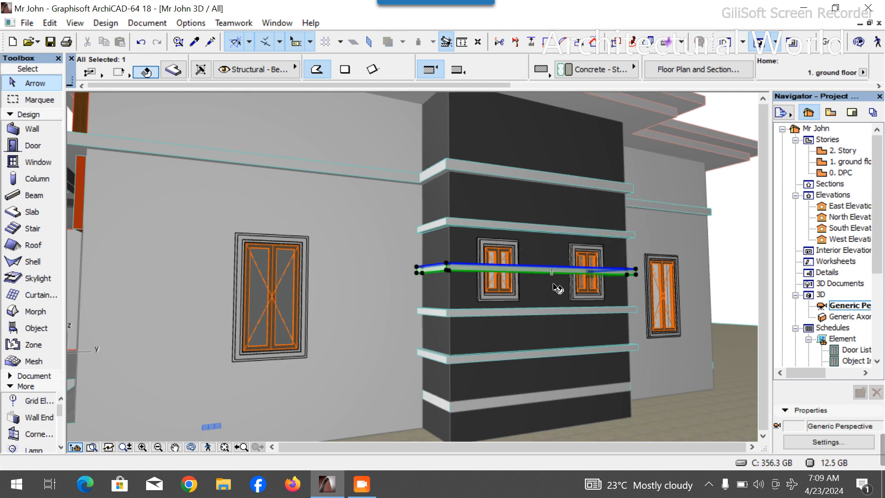
key(Escape)
click(843, 164)
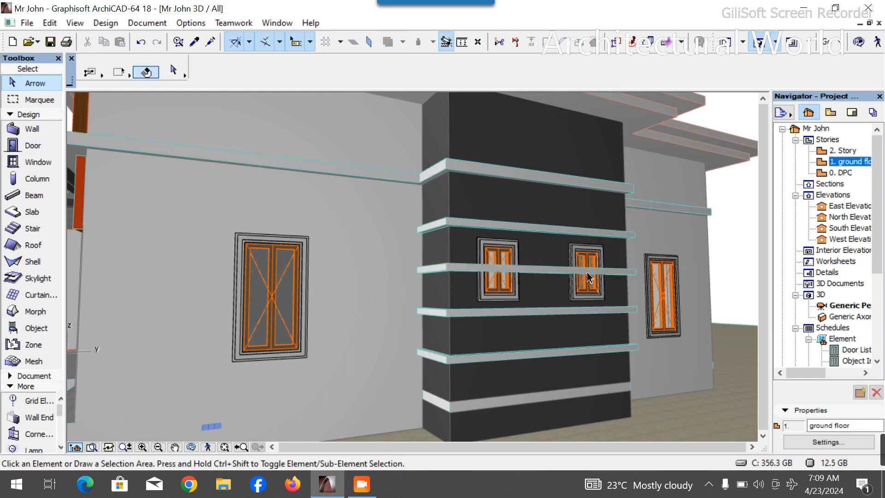
double_click(853, 162)
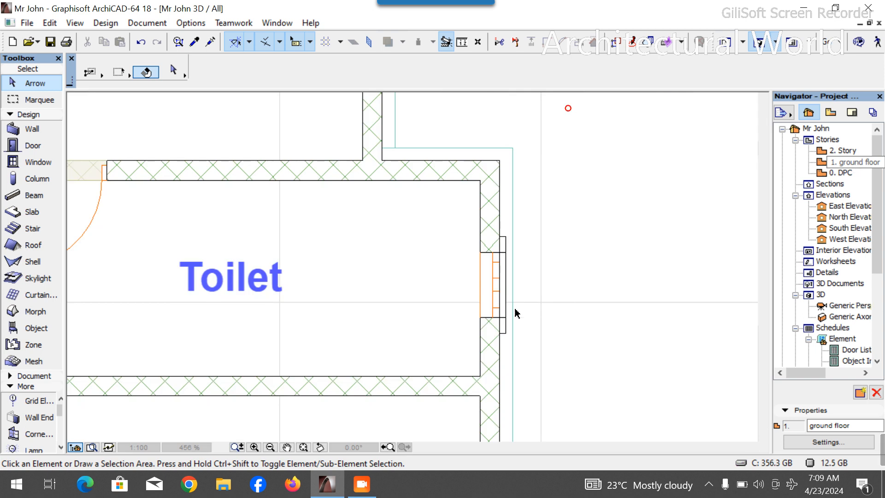
scroll(502, 145, down, 7)
scroll(497, 254, up, 6)
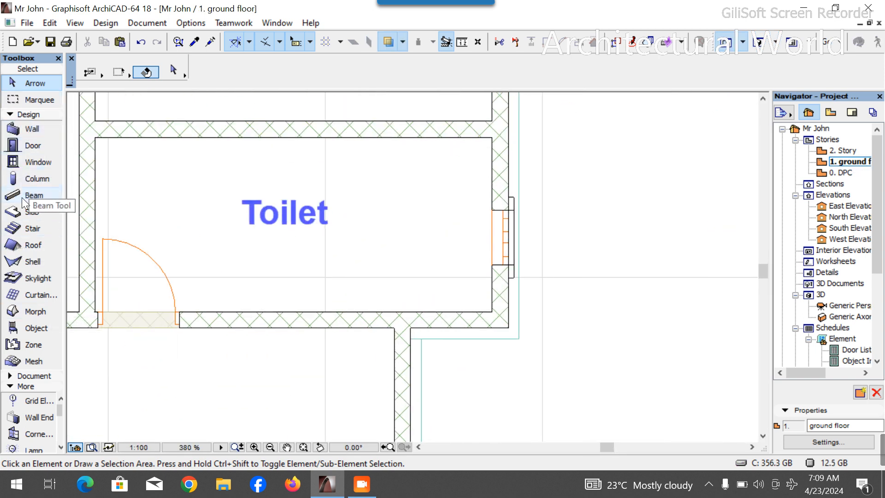
click(28, 212)
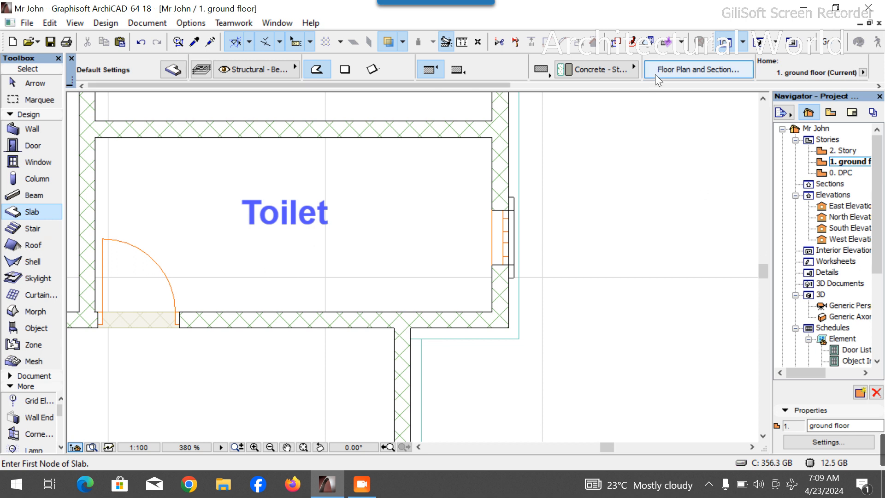
scroll(654, 74, down, 3)
click(693, 73)
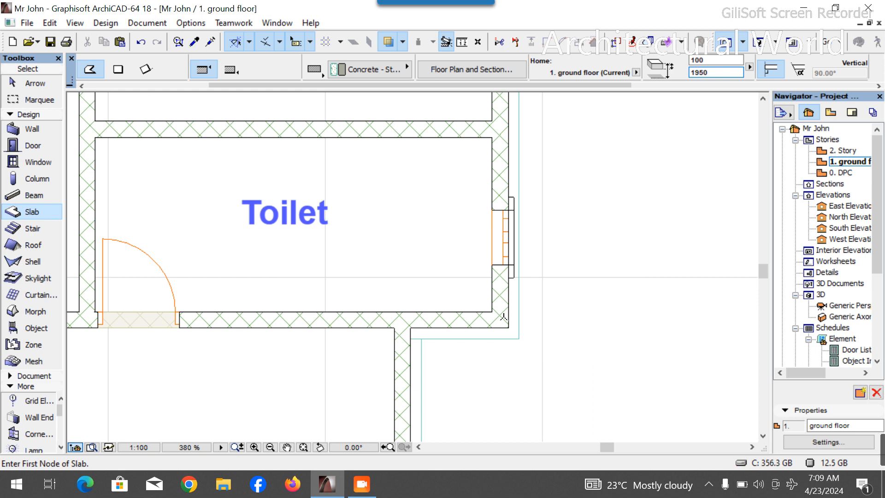
scroll(412, 333, up, 3)
click(409, 323)
click(578, 324)
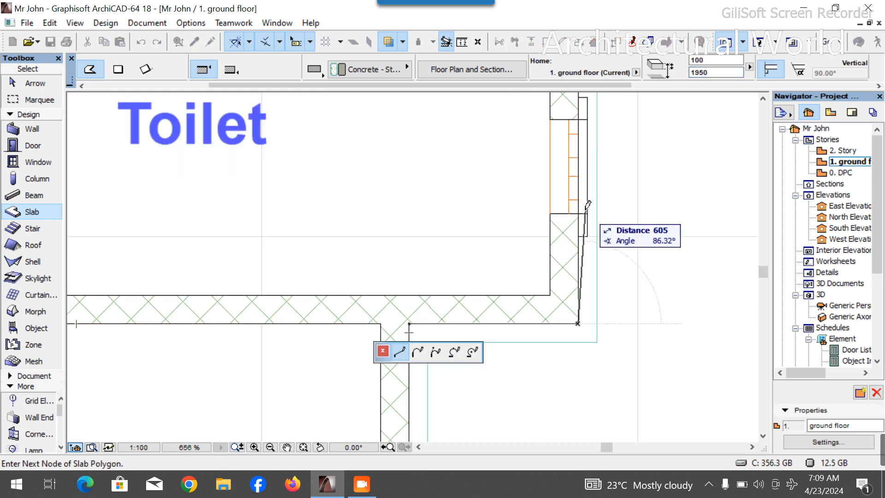
click(597, 214)
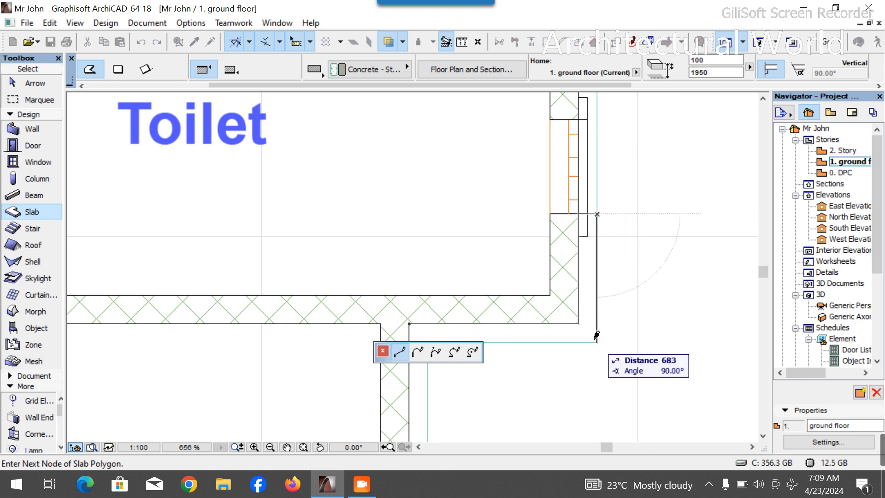
click(597, 341)
scroll(478, 217, down, 2)
scroll(465, 295, up, 4)
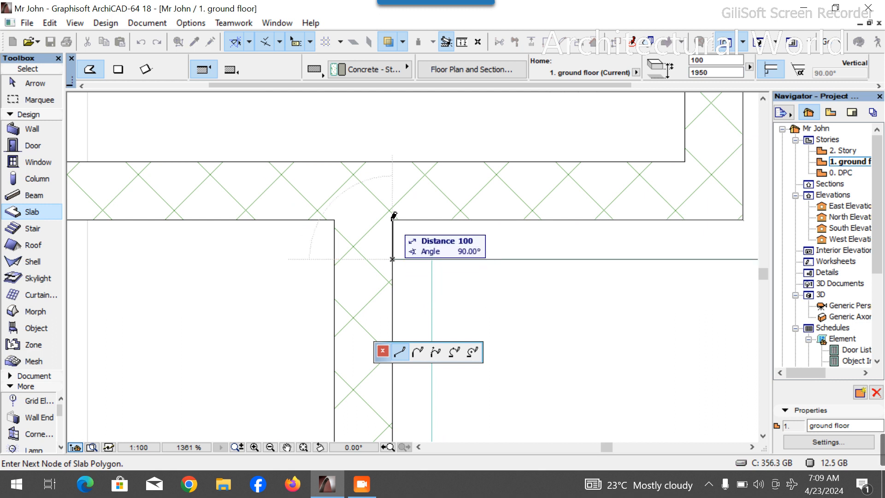
click(393, 213)
key(Escape)
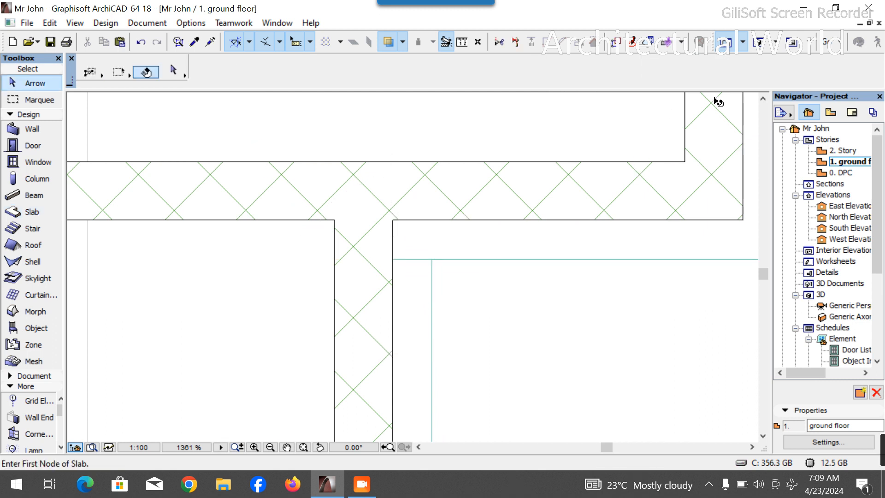
- Return to the 3D view and delete the slab band running across the bay's windows
click(758, 43)
scroll(415, 346, down, 2)
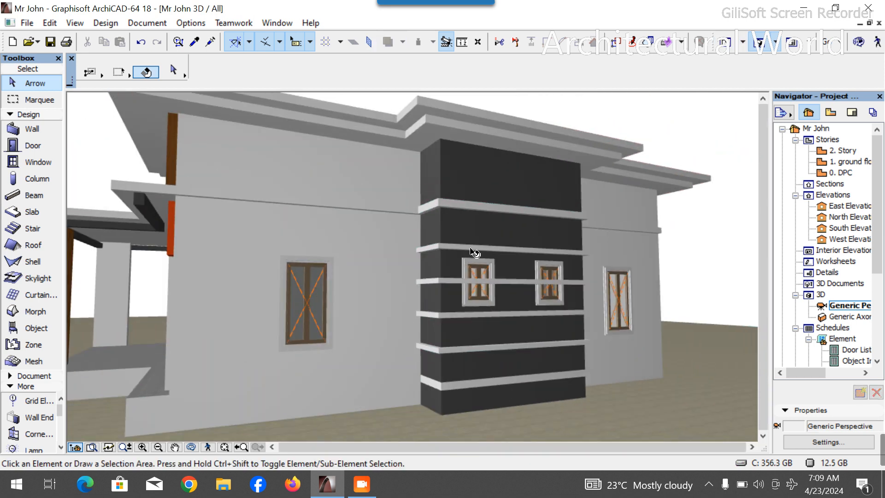
scroll(473, 251, up, 3)
click(534, 306)
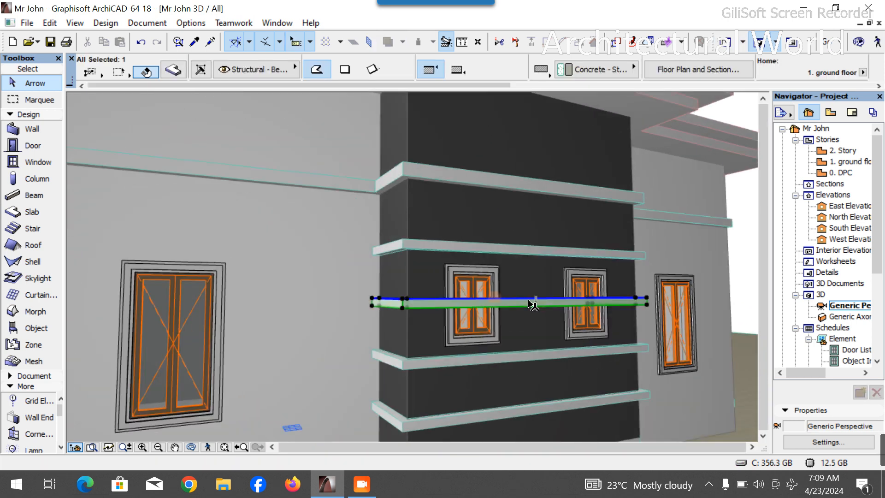
key(Delete)
- Offset the short slab band's end edge back to the window architrave in the ground floor plan
scroll(433, 297, up, 1)
scroll(433, 297, up, 3)
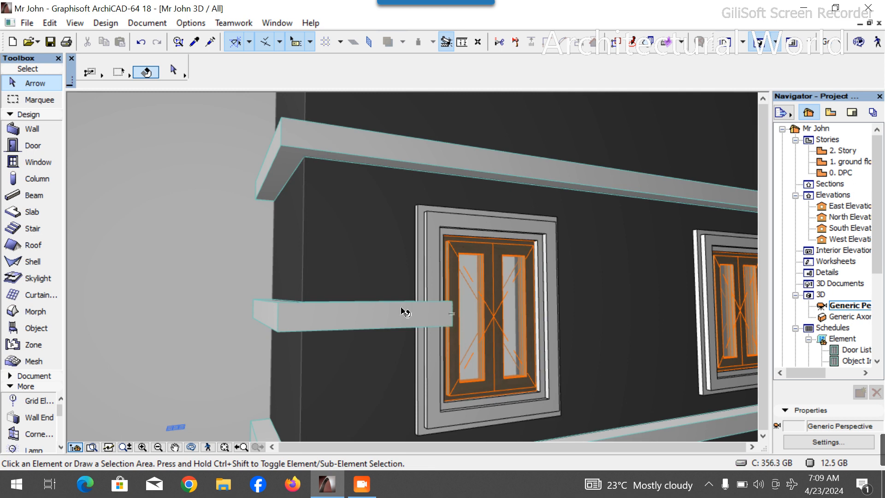
double_click(845, 161)
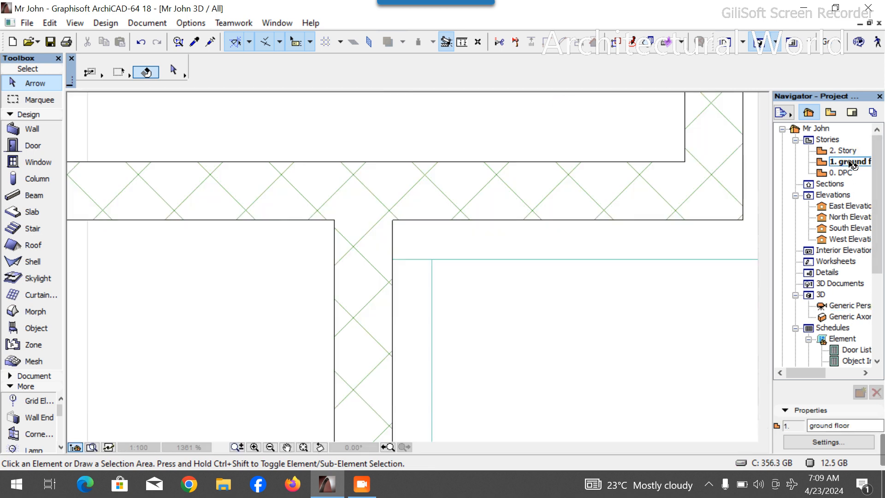
double_click(852, 161)
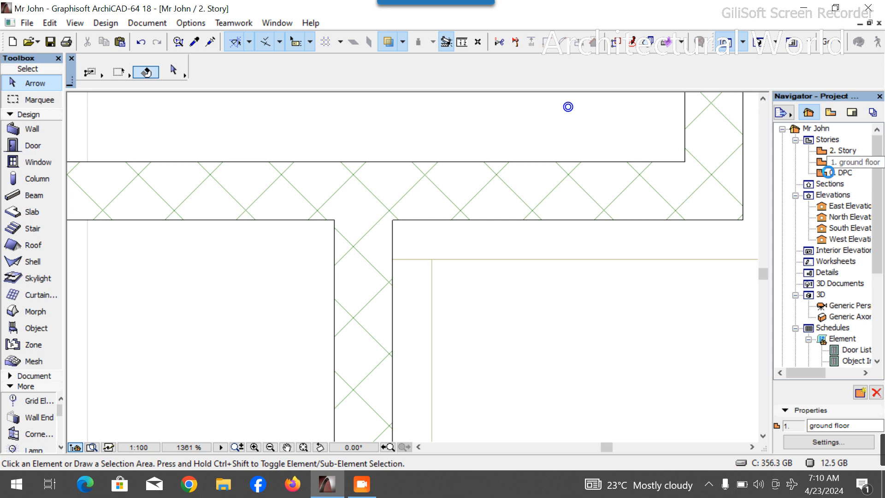
scroll(395, 263, down, 2)
scroll(493, 182, up, 4)
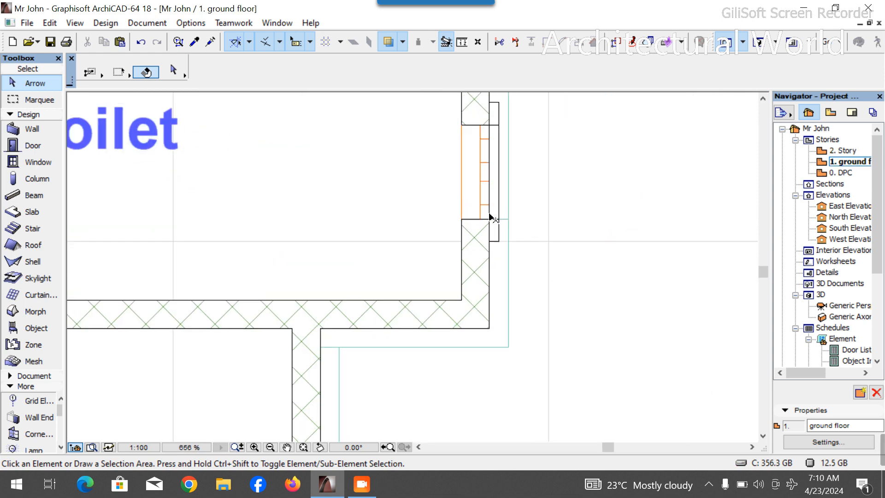
click(502, 219)
click(499, 224)
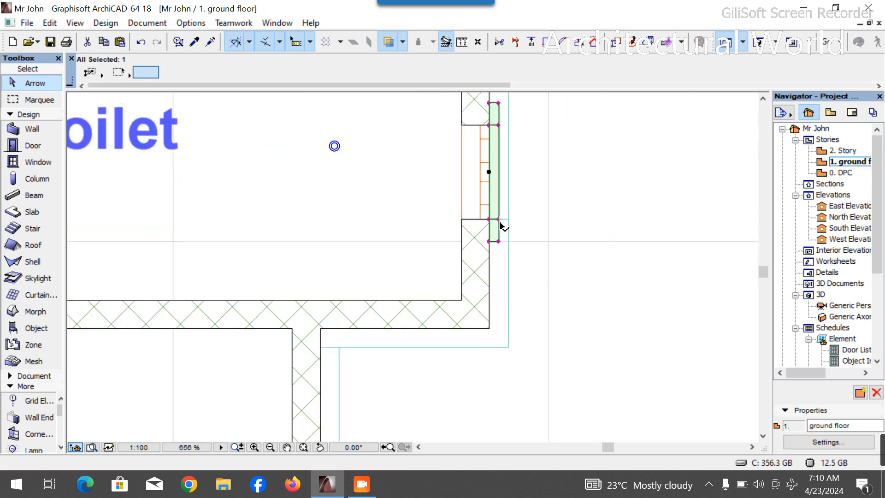
click(503, 226)
scroll(503, 227, up, 5)
scroll(506, 231, up, 3)
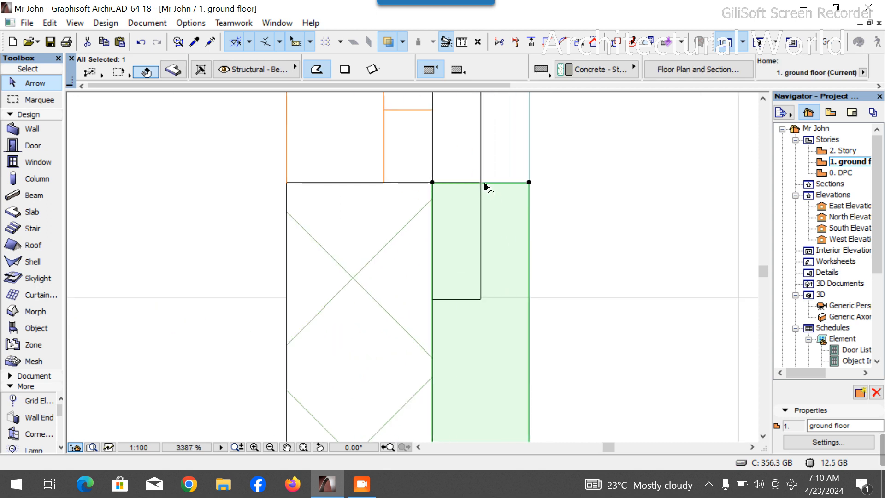
click(485, 185)
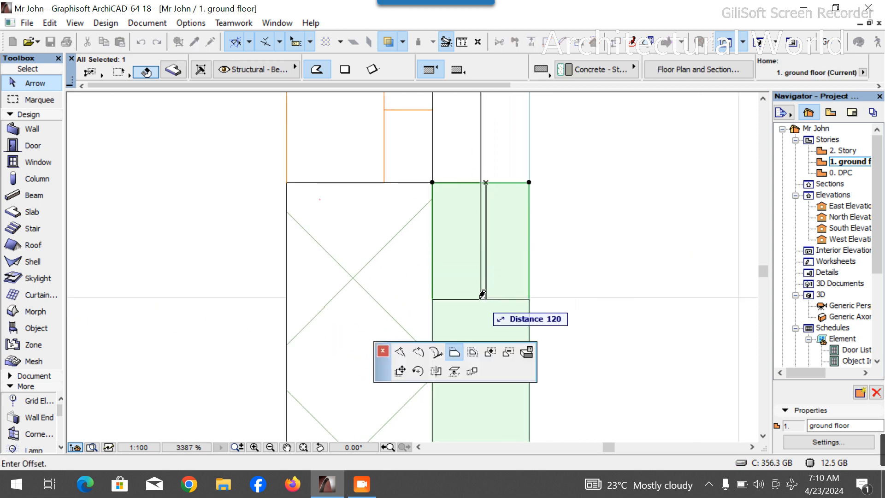
click(484, 300)
key(Escape)
- Orbit around the 3D model to inspect the slab bands on the projecting bay
click(764, 44)
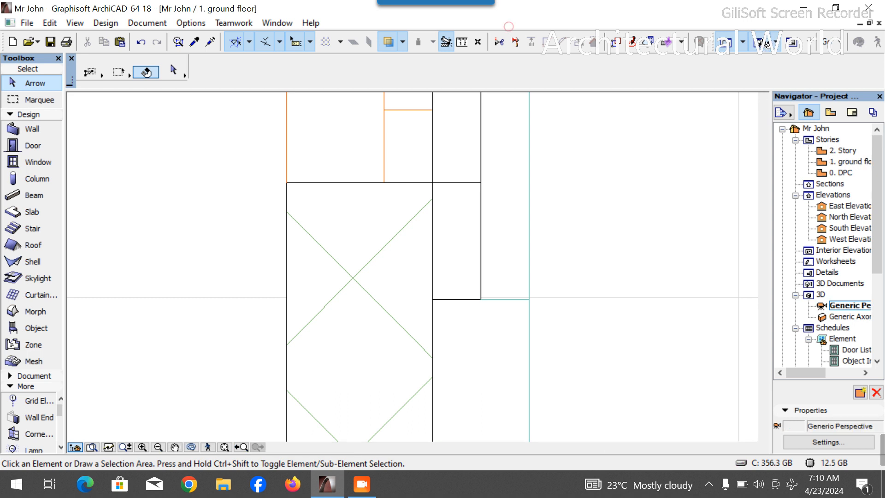
scroll(498, 278, down, 2)
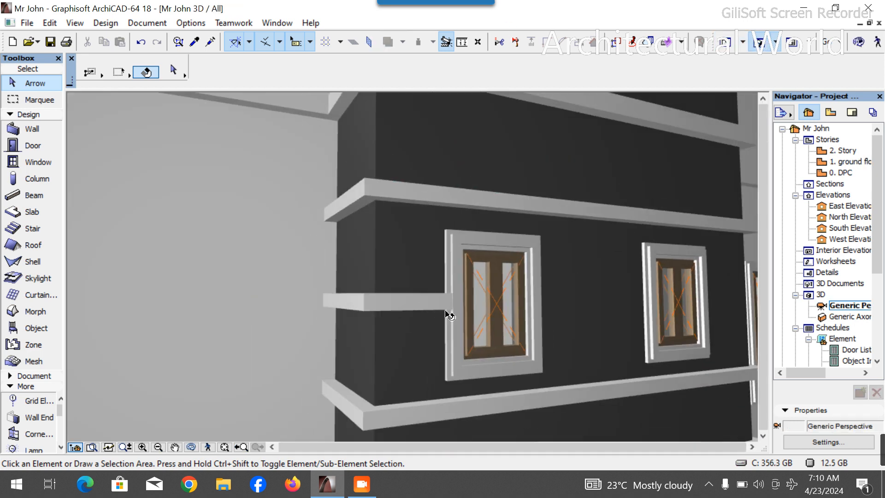
scroll(449, 313, up, 4)
click(192, 448)
drag(365, 380, 651, 362)
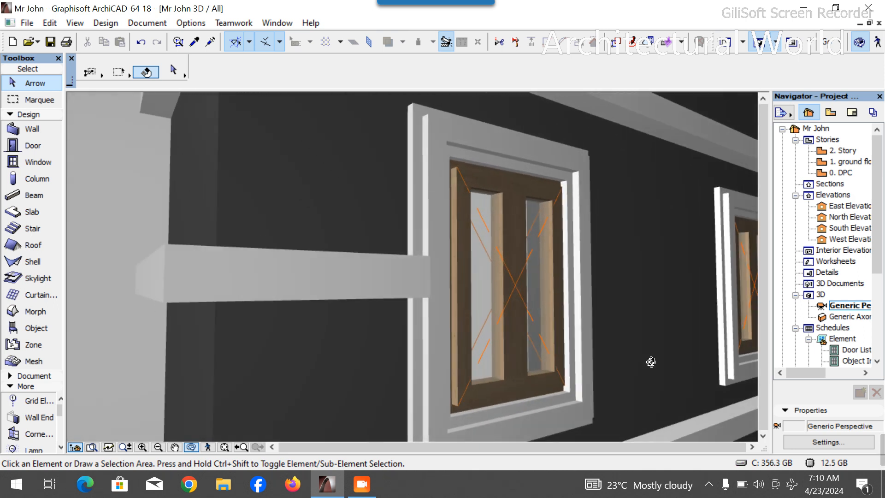
scroll(640, 320, down, 5)
scroll(583, 318, down, 4)
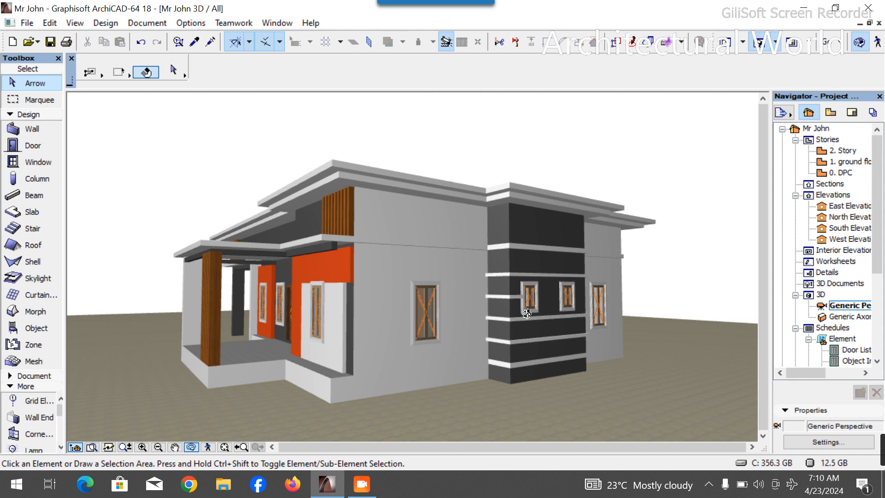
scroll(663, 333, up, 7)
drag(512, 330, 572, 309)
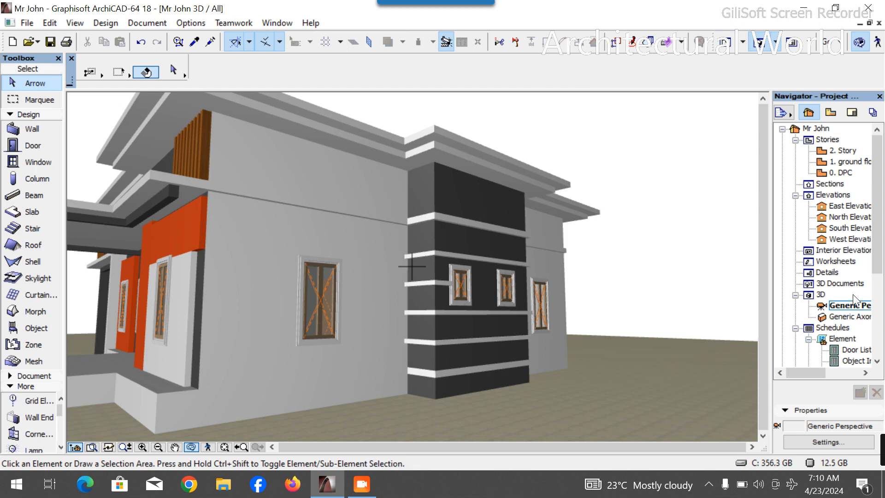
- Try to outline a new slab polygon around the bay's wall edge on the ground floor plan
double_click(849, 162)
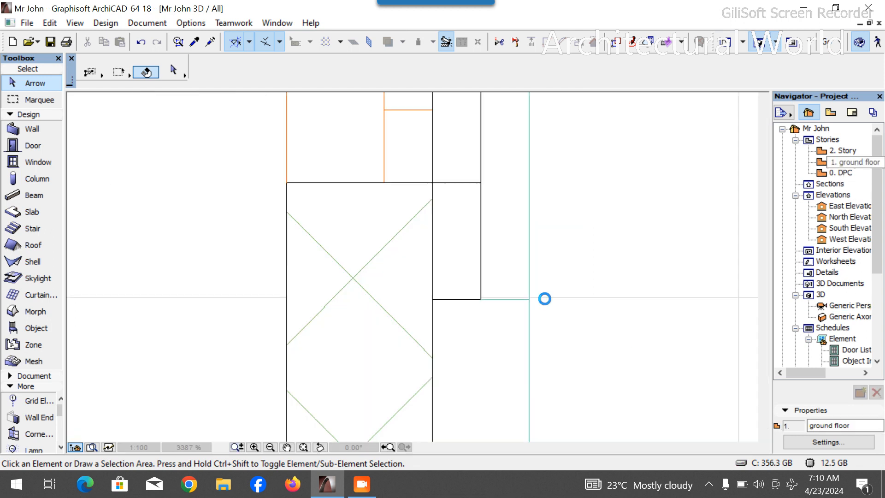
scroll(409, 288, down, 3)
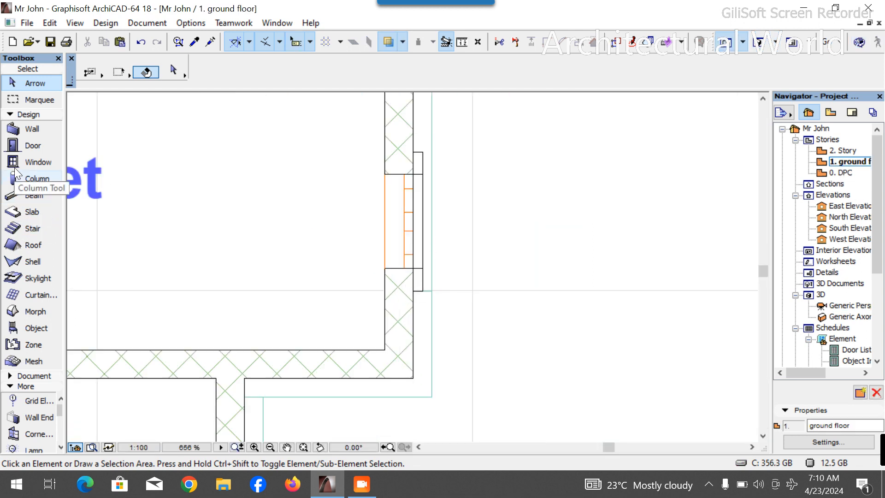
click(28, 212)
scroll(423, 158, up, 3)
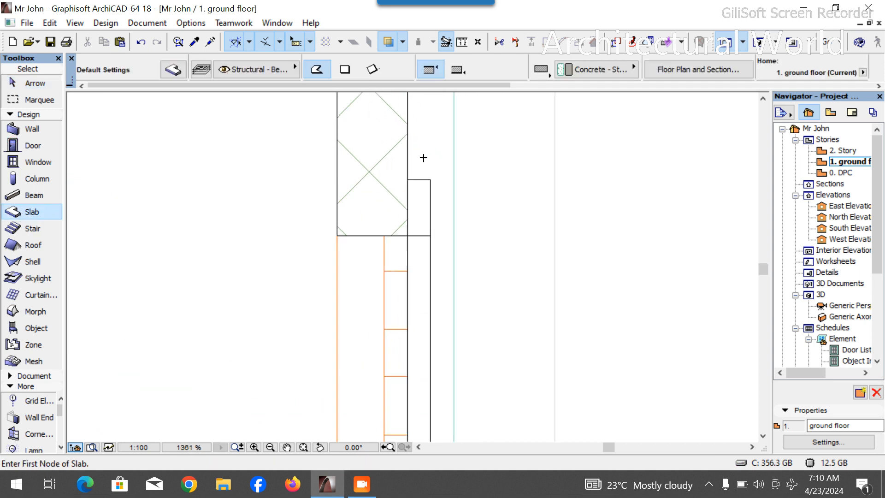
click(408, 180)
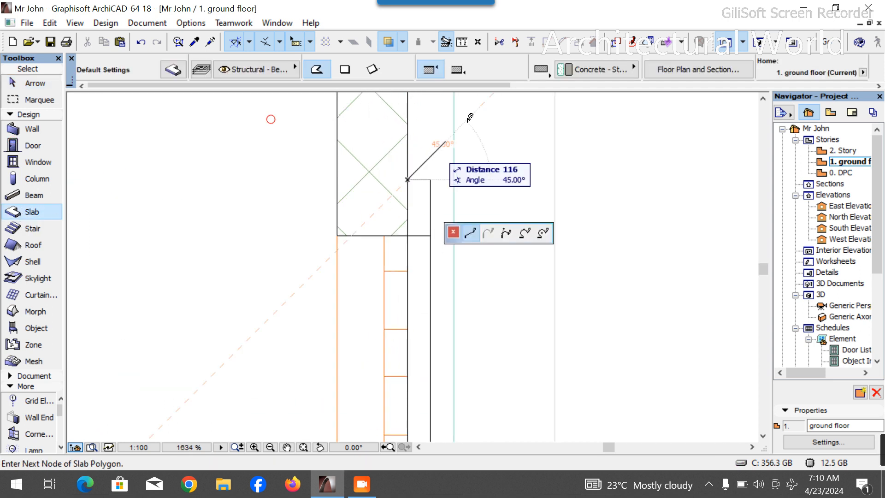
click(345, 70)
scroll(424, 230, down, 8)
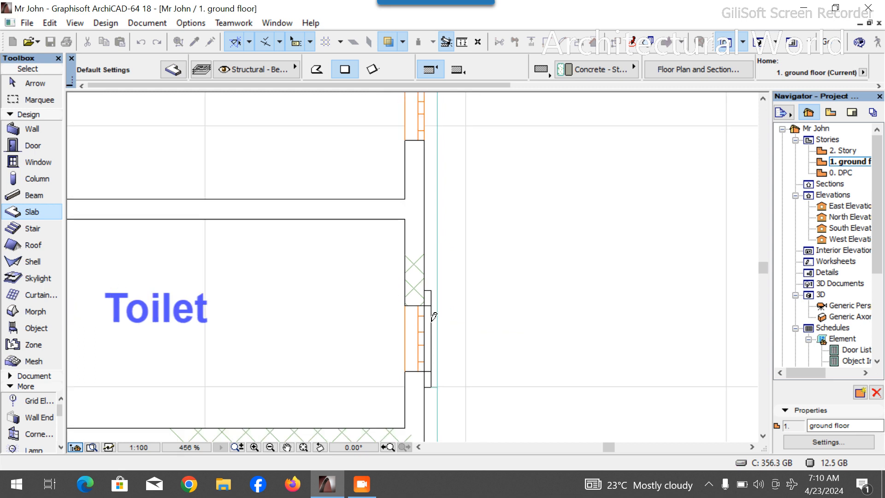
scroll(438, 225, up, 10)
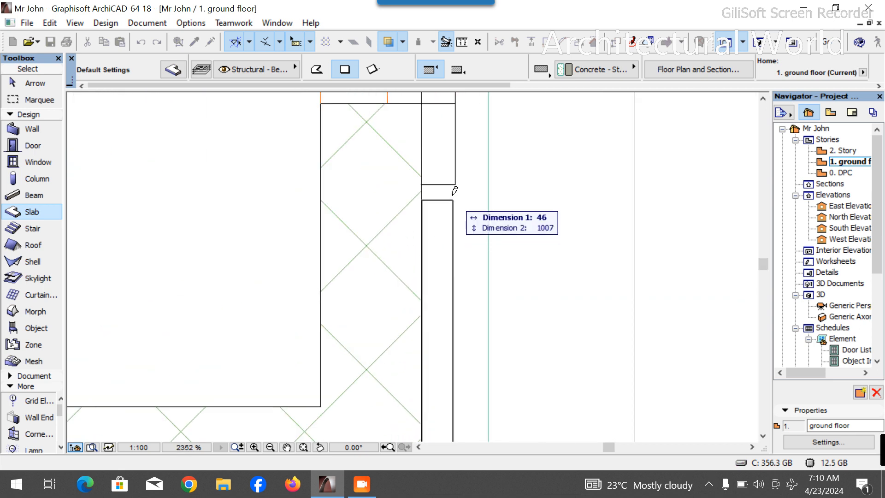
click(489, 181)
scroll(483, 296, down, 8)
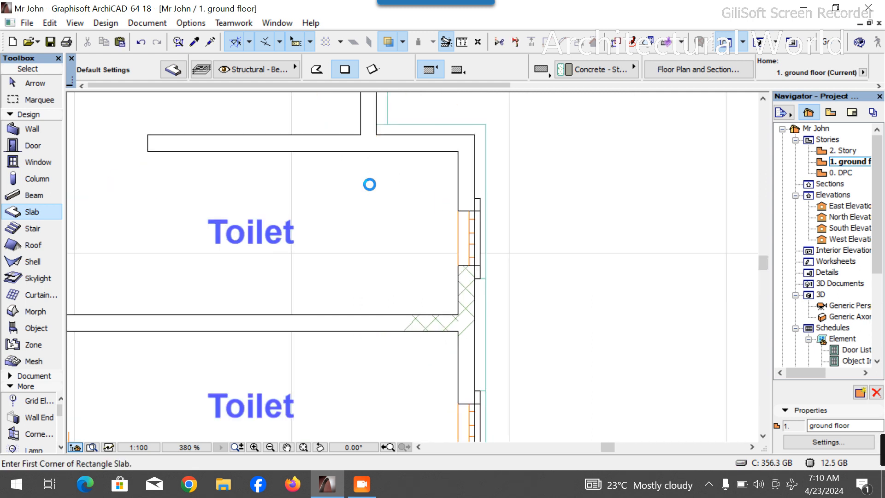
click(319, 64)
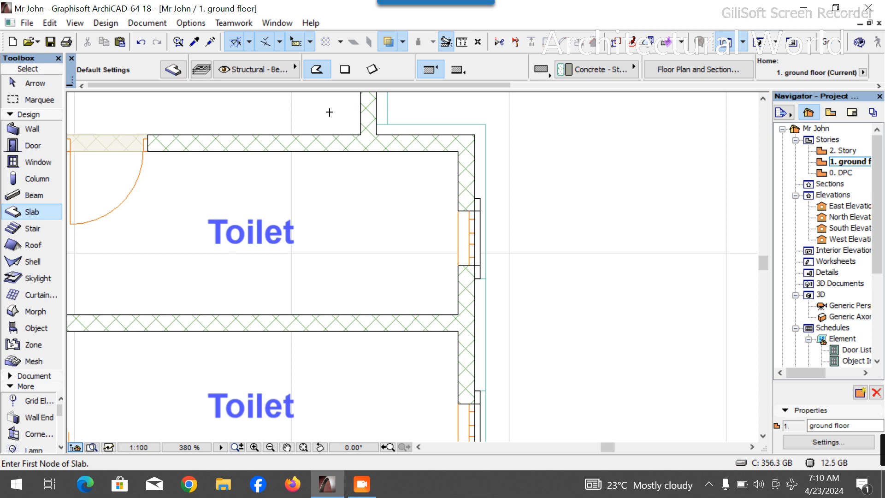
scroll(372, 138, up, 5)
click(366, 133)
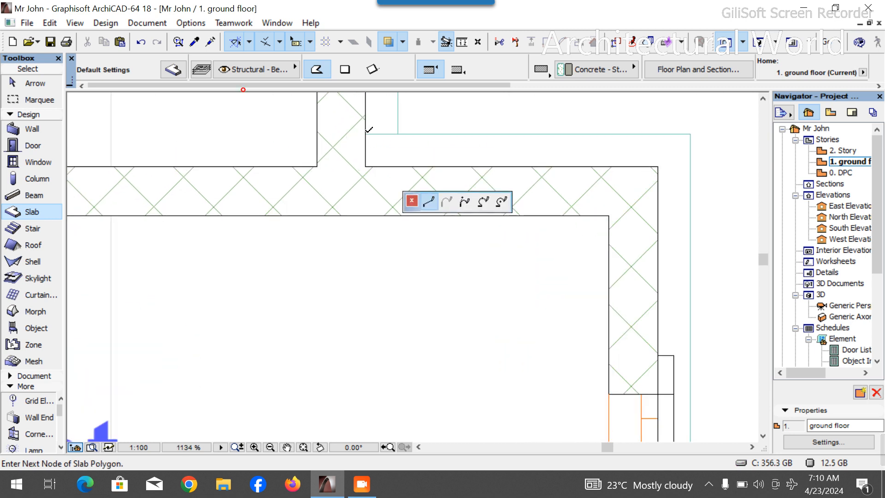
scroll(687, 126, down, 3)
scroll(676, 200, up, 3)
click(682, 239)
scroll(654, 233, down, 3)
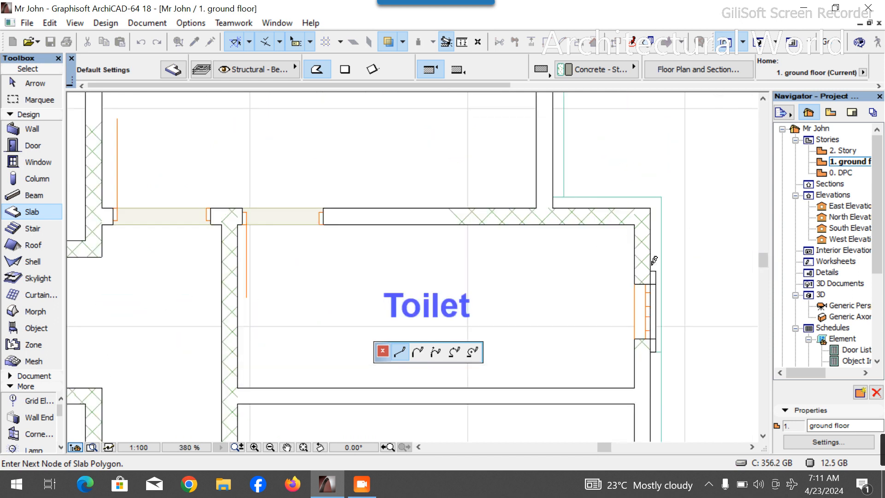
scroll(705, 260, up, 4)
click(655, 181)
click(305, 181)
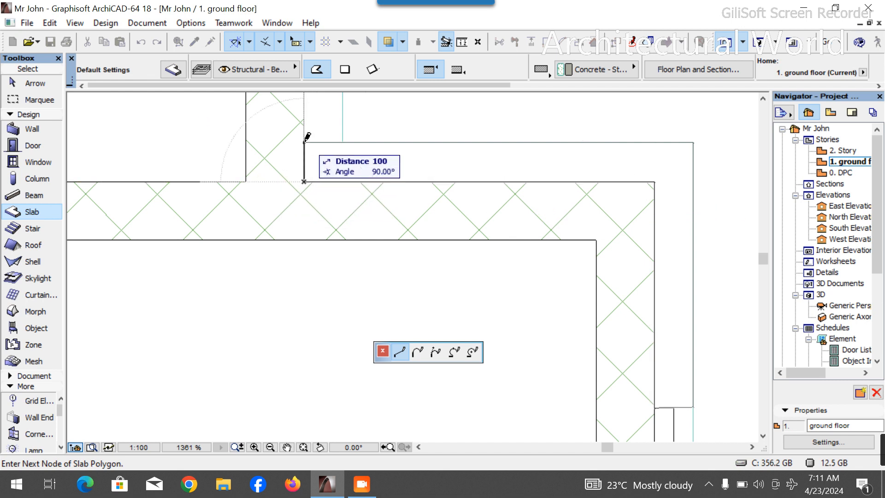
click(305, 142)
key(Escape)
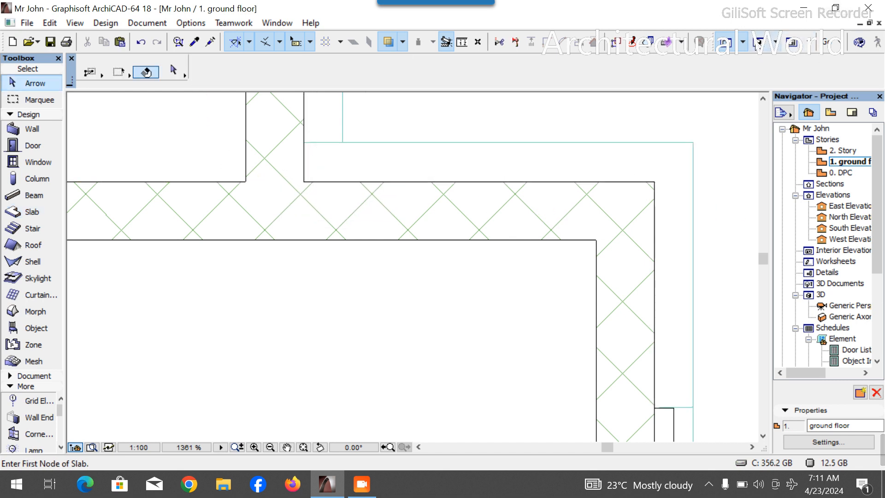
- Copy the slab band crossing the bay upward to near the top of the bay in 3D
key(F3)
drag(468, 244, 258, 288)
mouse_move(485, 284)
mouse_down()
mouse_move(350, 248)
mouse_move(605, 312)
mouse_move(591, 345)
mouse_move(475, 276)
mouse_up()
scroll(475, 276, up, 3)
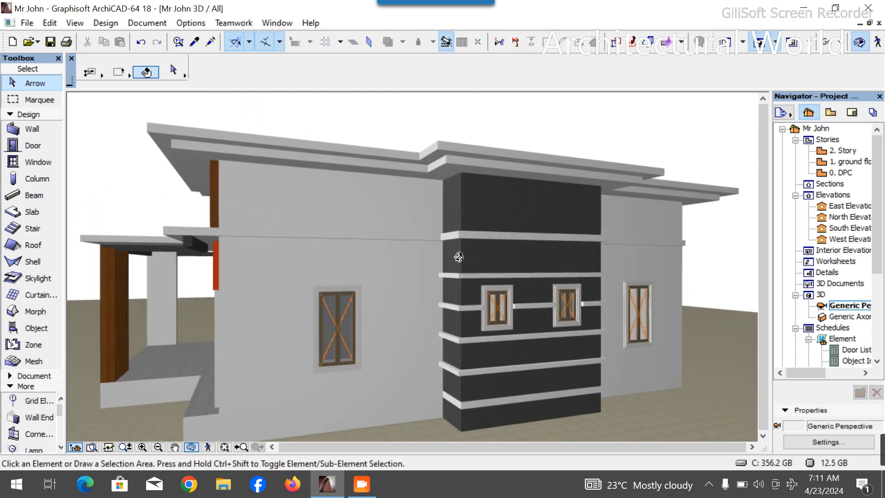
scroll(463, 286, up, 3)
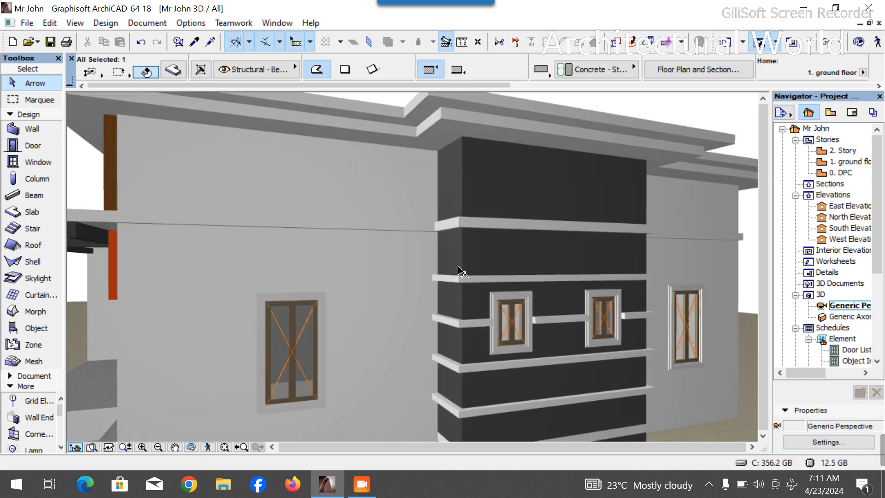
key(ctrl+shift+d)
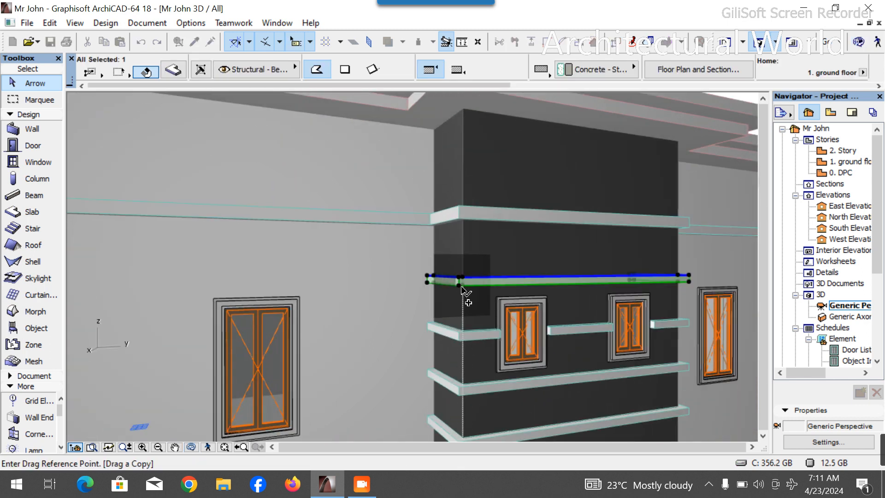
click(460, 278)
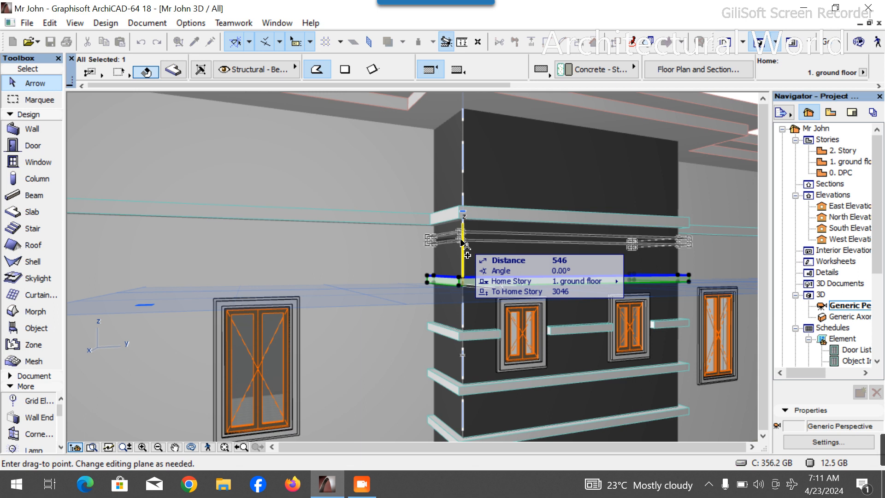
text(14)
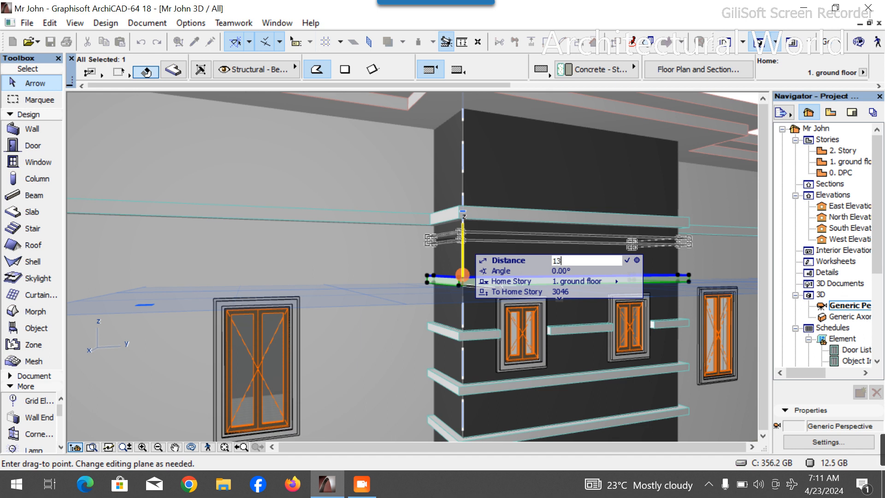
key(Return)
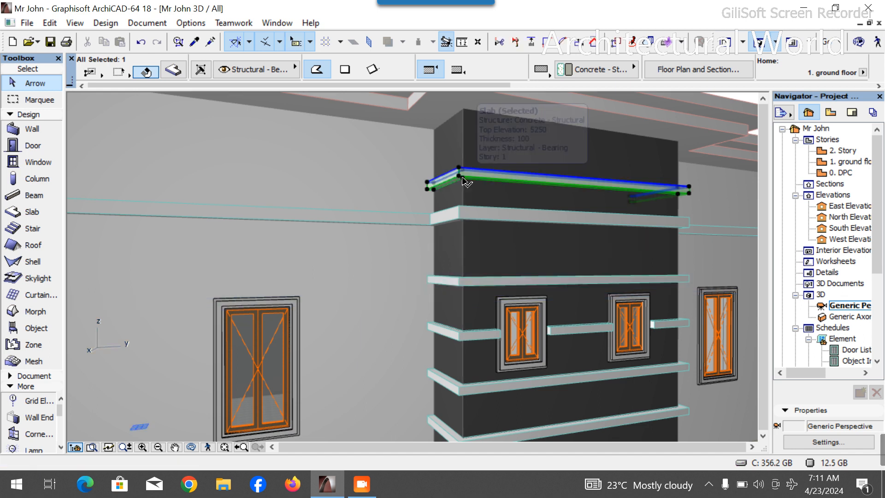
- Set the copied top band's reference plane offset to 4200 mm
scroll(474, 148, down, 4)
scroll(498, 178, up, 5)
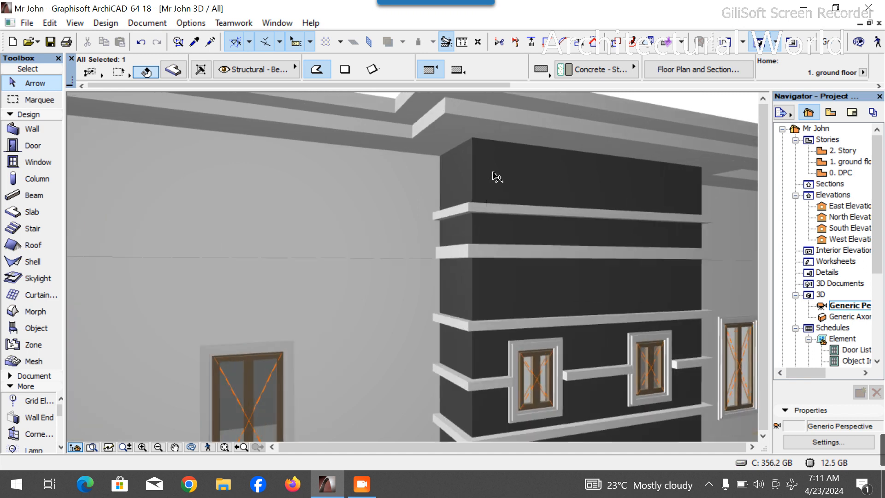
scroll(609, 64, down, 2)
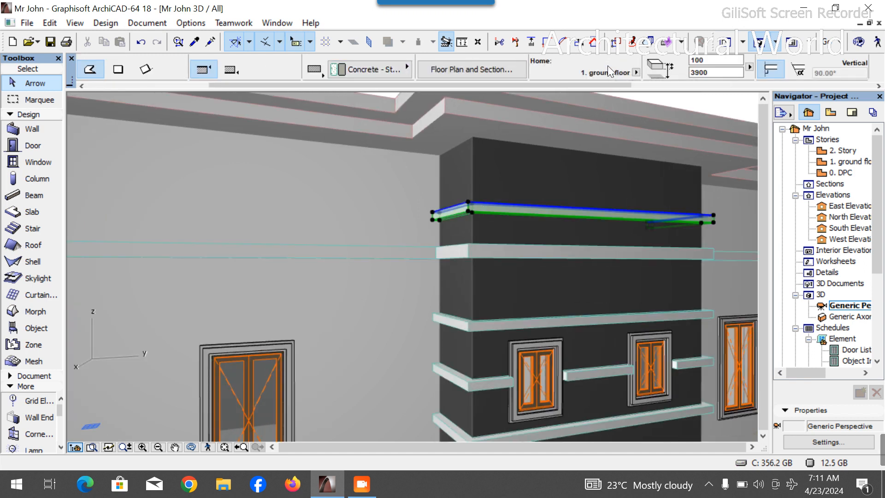
drag(711, 72, 681, 71)
text(42)
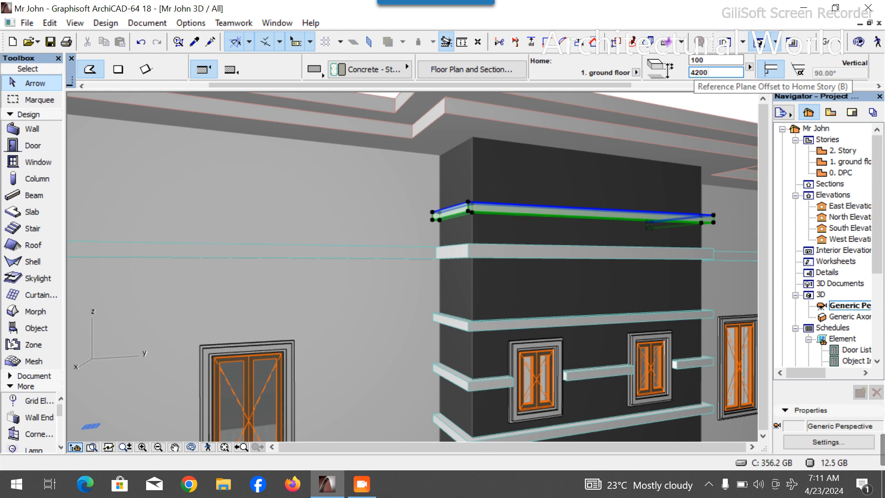
text(00)
key(Return)
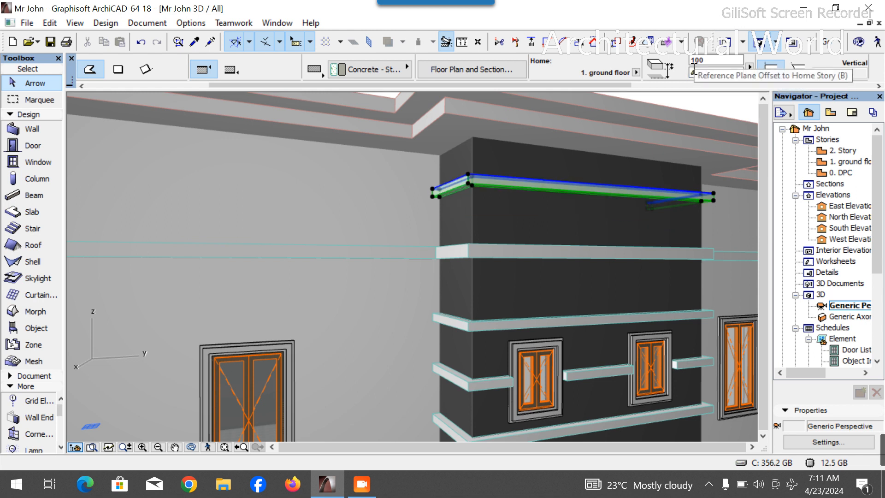
scroll(525, 376, down, 5)
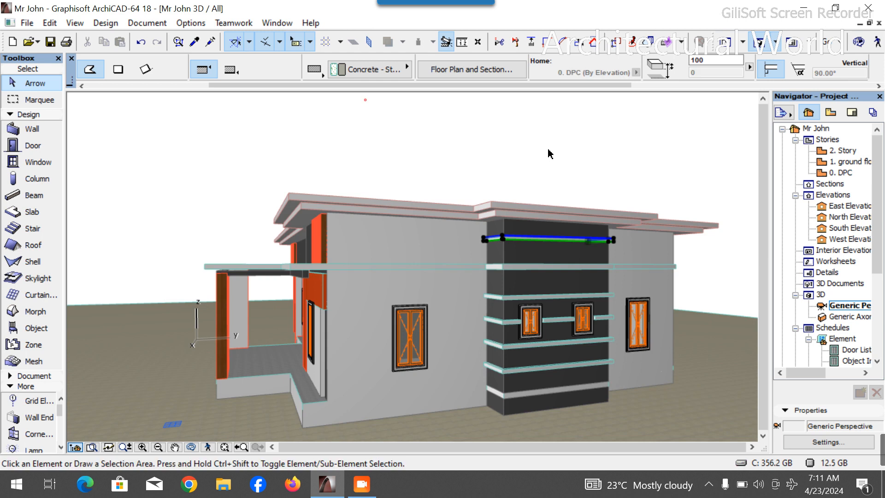
key(Escape)
click(193, 447)
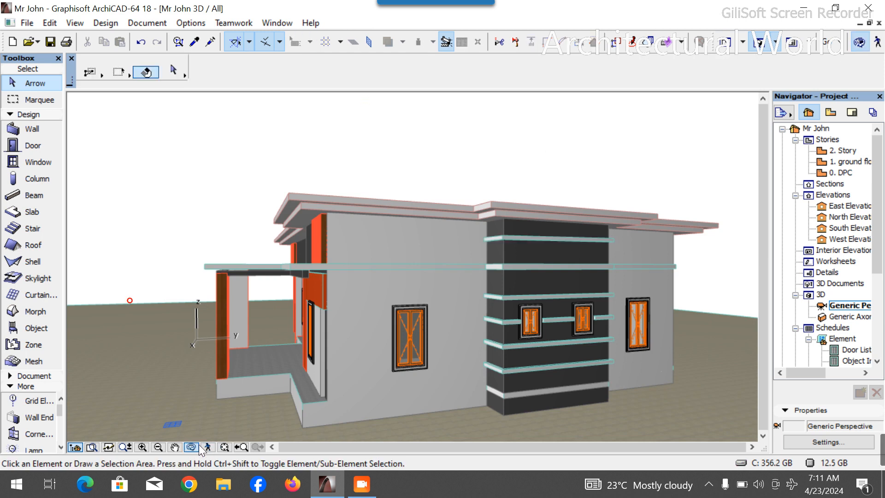
drag(289, 383, 350, 295)
key(Escape)
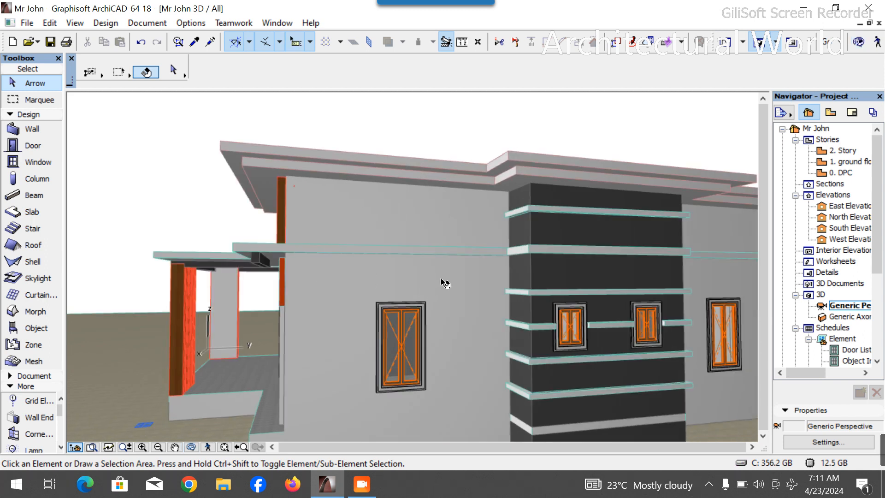
click(361, 233)
scroll(361, 233, down, 3)
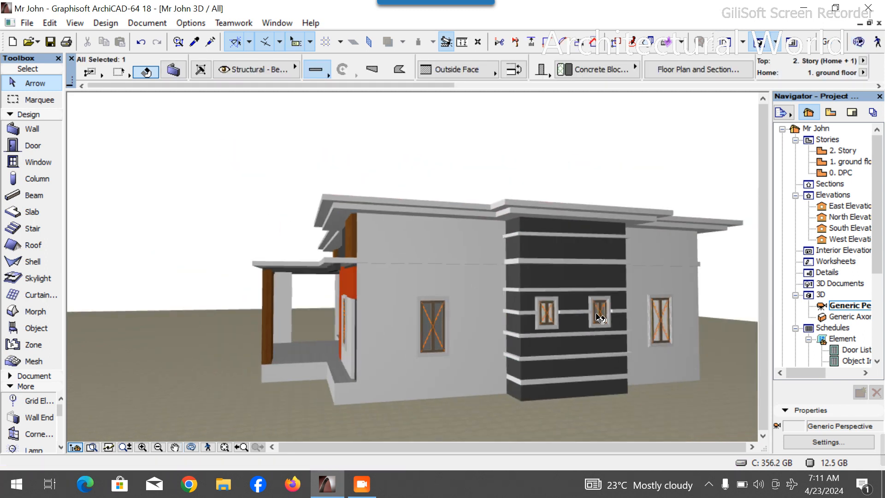
double_click(848, 160)
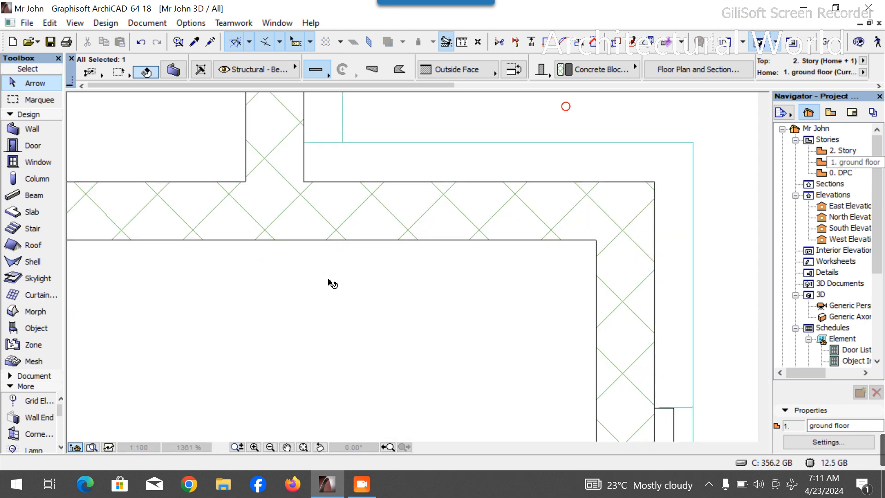
scroll(421, 241, down, 5)
scroll(426, 295, up, 5)
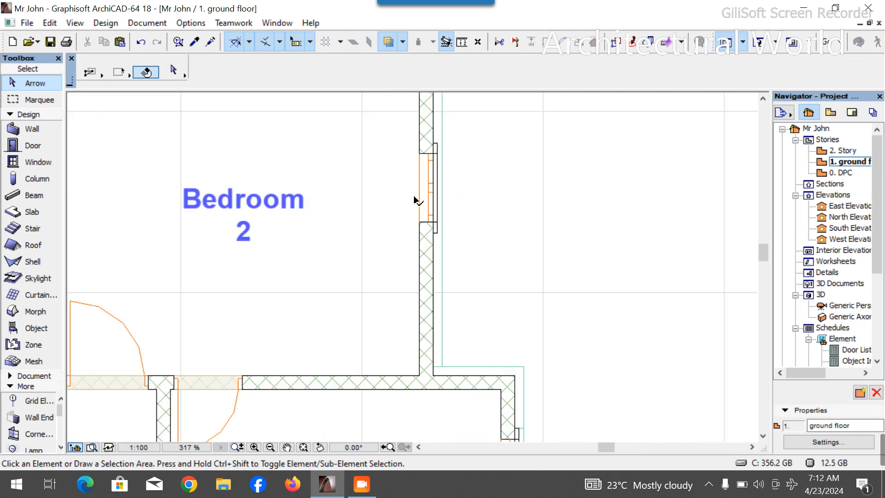
click(429, 303)
scroll(431, 302, down, 5)
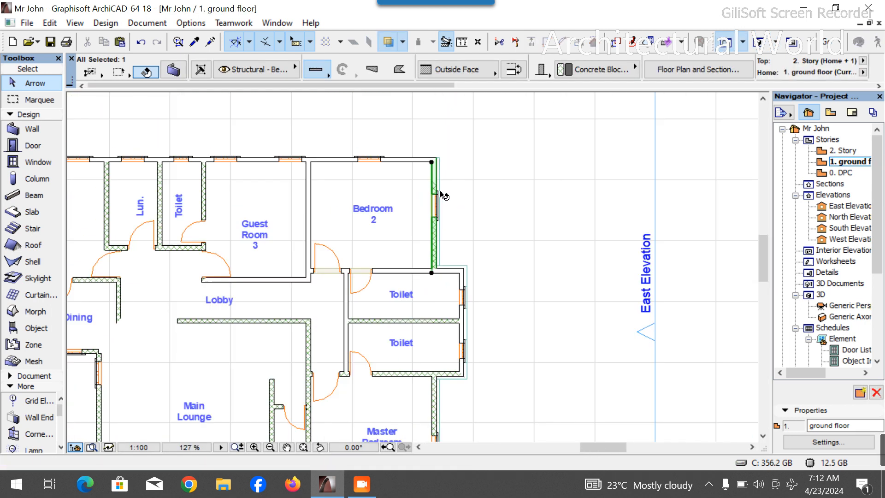
scroll(443, 328, up, 4)
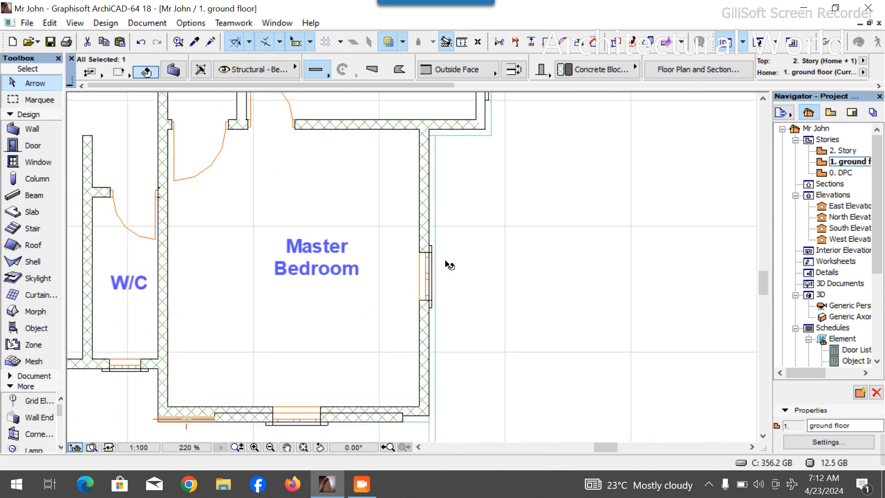
shift+click(423, 332)
scroll(412, 331, down, 4)
scroll(406, 258, up, 5)
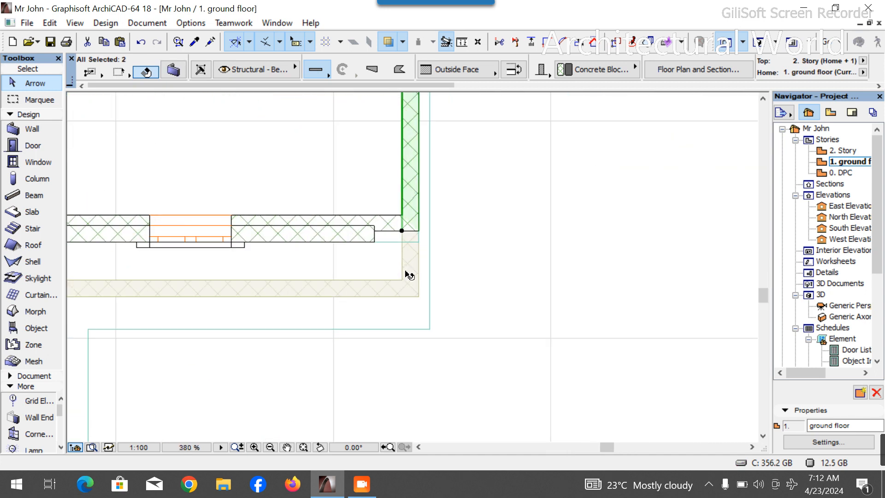
key(ctrl+alt+d)
click(402, 231)
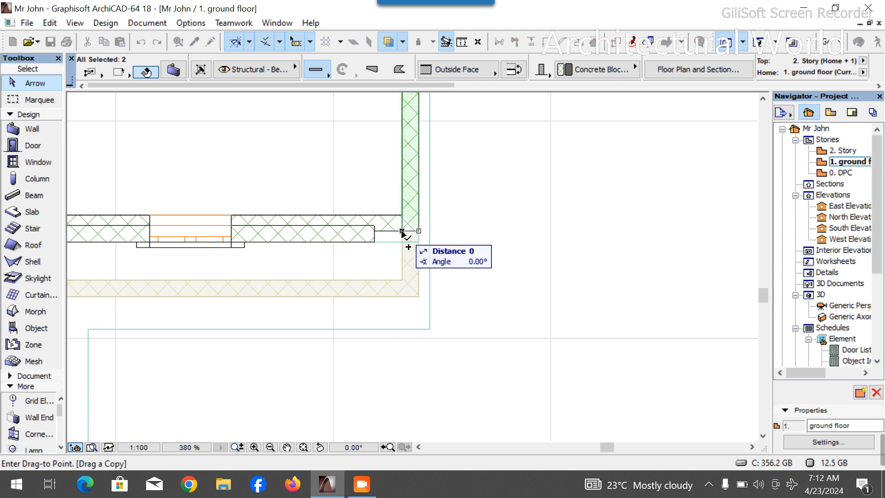
click(402, 231)
scroll(411, 310, down, 4)
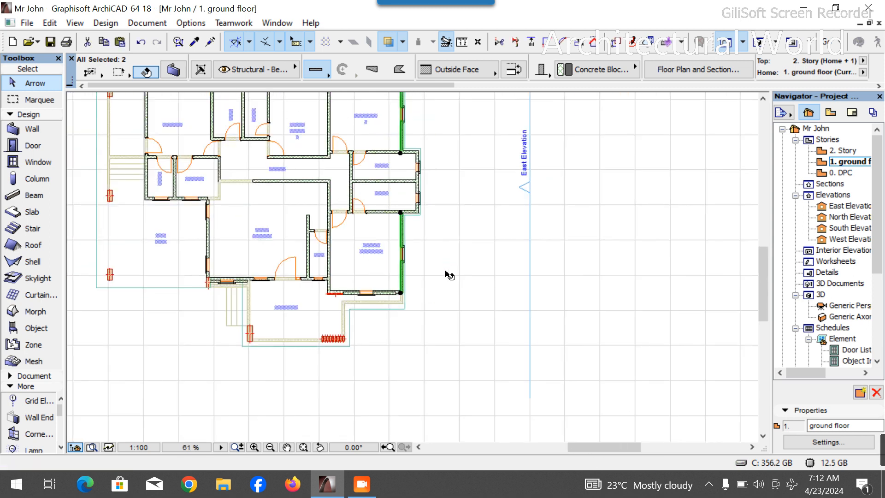
key(Escape)
scroll(406, 258, up, 3)
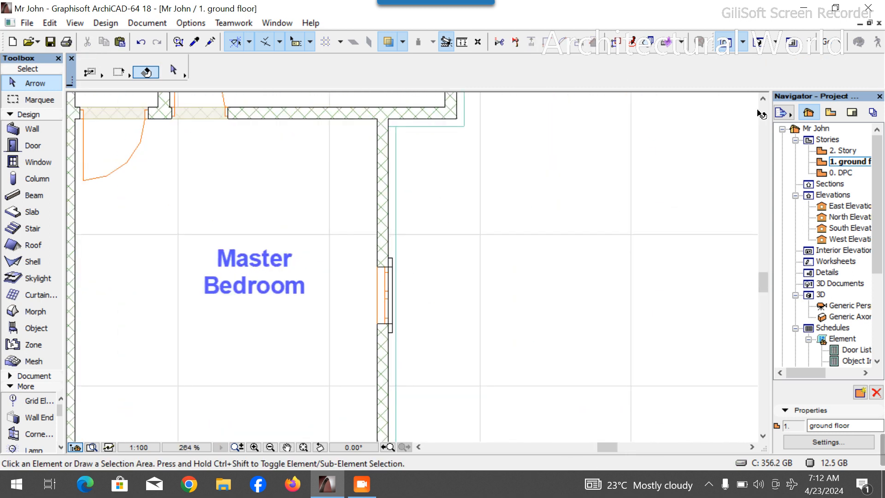
click(725, 43)
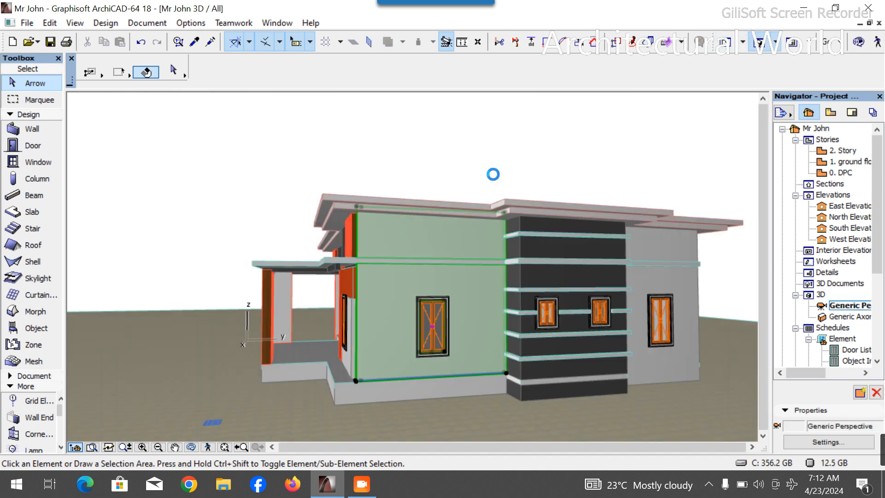
- Select the two walls flanking the projecting bay in 3D and set their top offset to 0
click(442, 305)
scroll(368, 255, up, 3)
key(Escape)
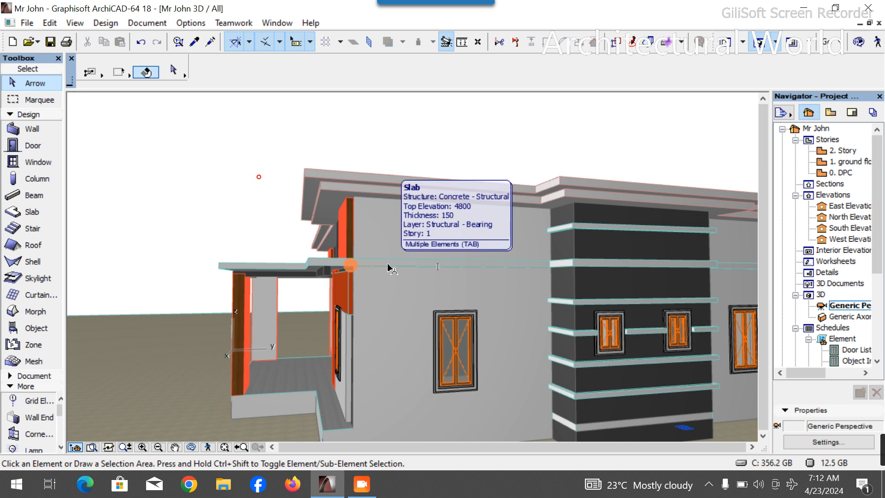
click(390, 267)
scroll(544, 76, right, 5)
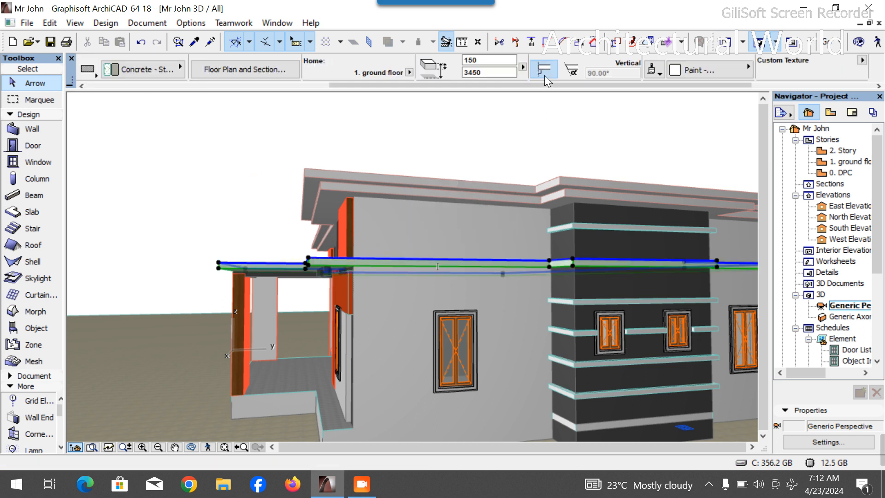
click(466, 177)
click(414, 311)
scroll(247, 256, down, 2)
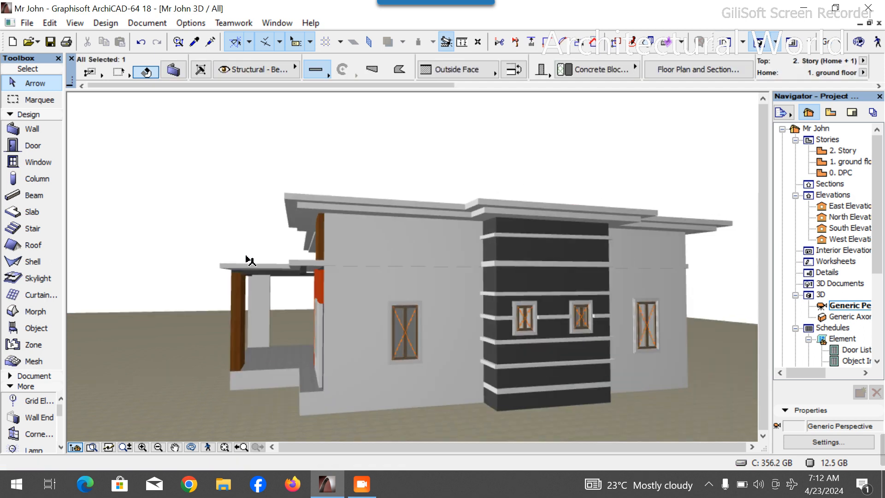
shift+click(661, 334)
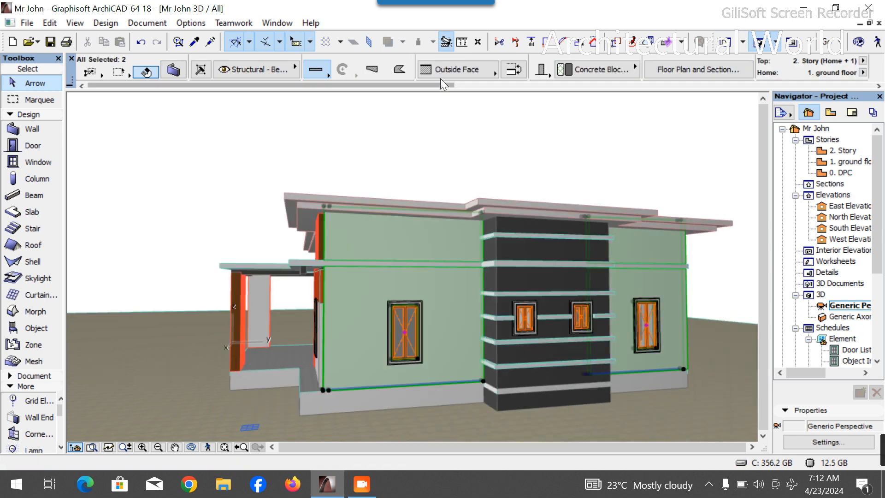
scroll(445, 70, down, 3)
scroll(475, 68, up, 3)
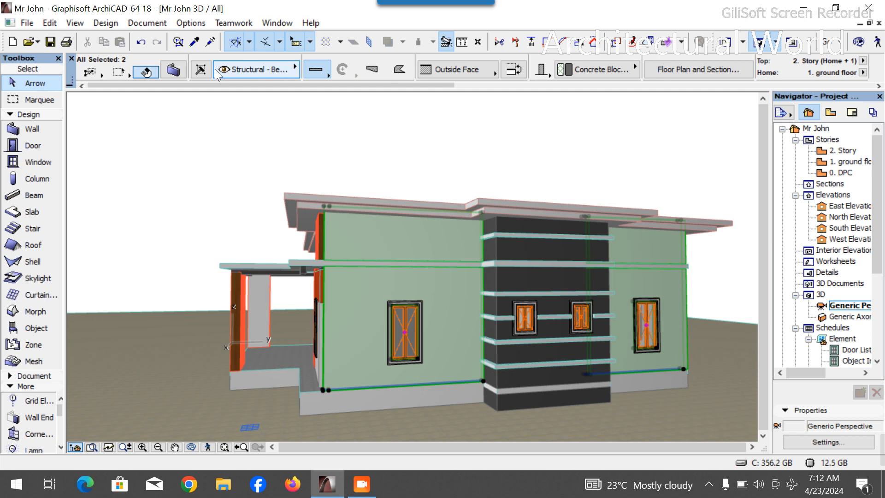
key(ctrl+t)
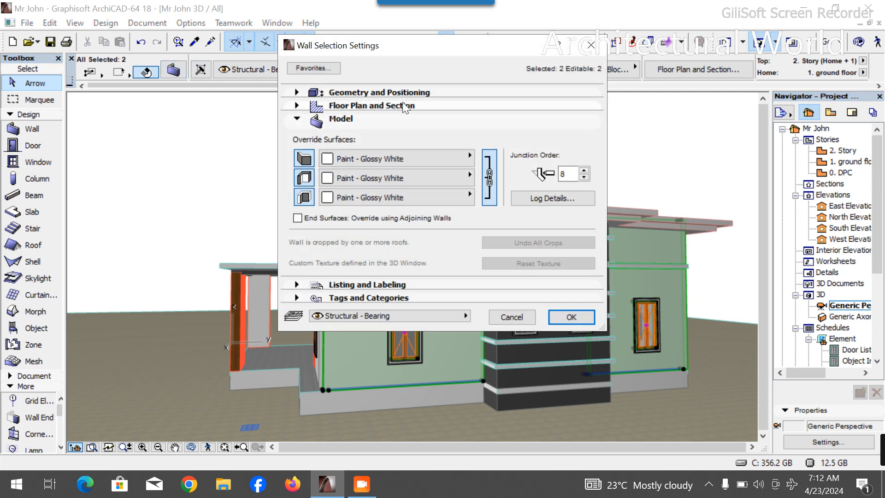
click(413, 92)
drag(391, 166, 364, 166)
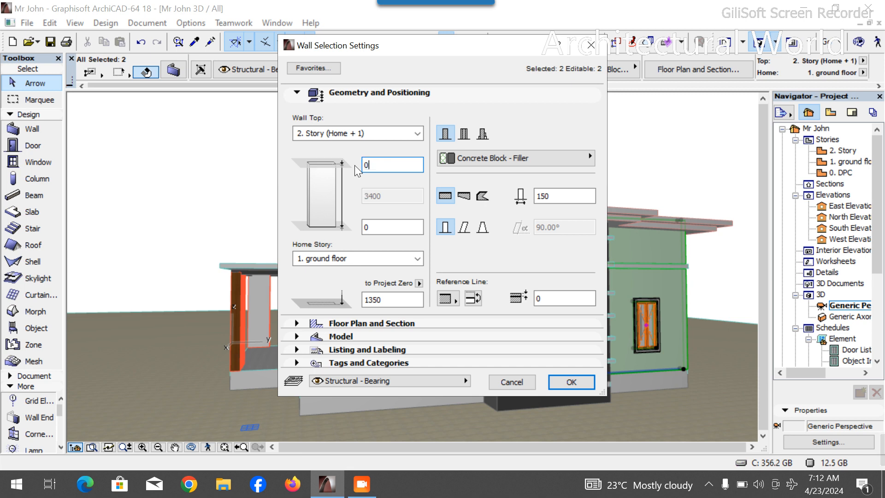
key(Return)
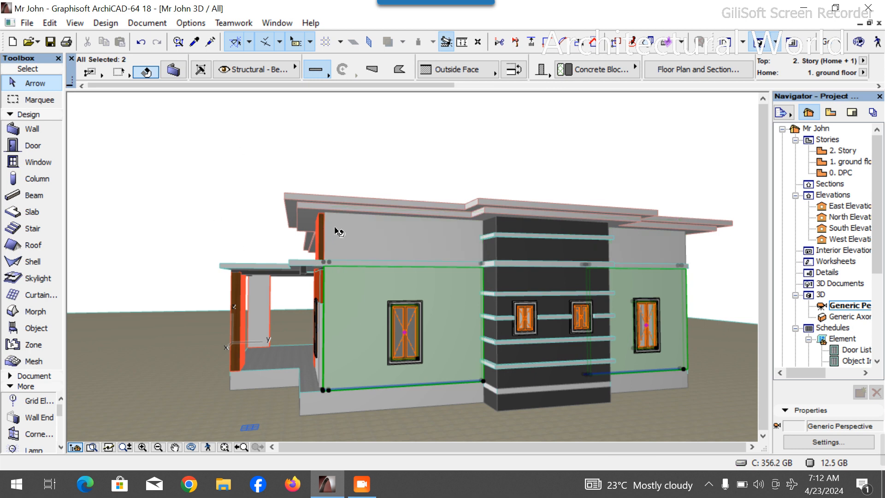
- Select the two upper wall segments above the band, open their settings, and set the bottom offset to -3400
click(396, 243)
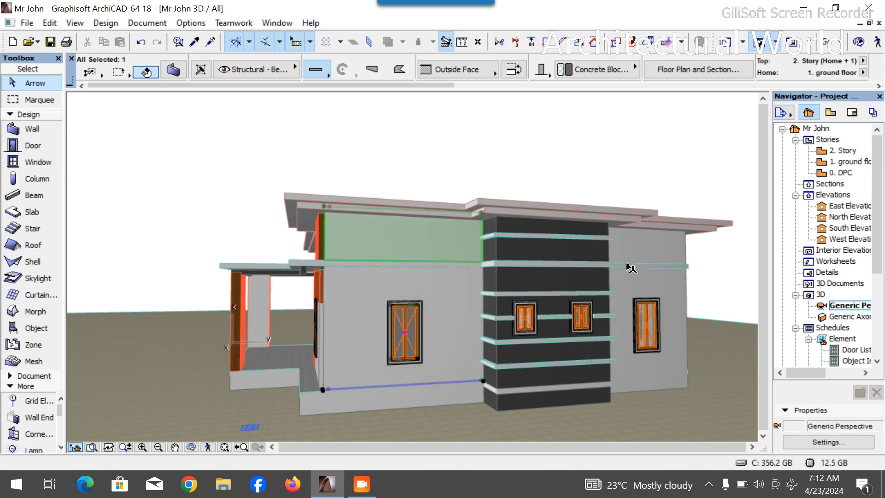
shift+click(639, 253)
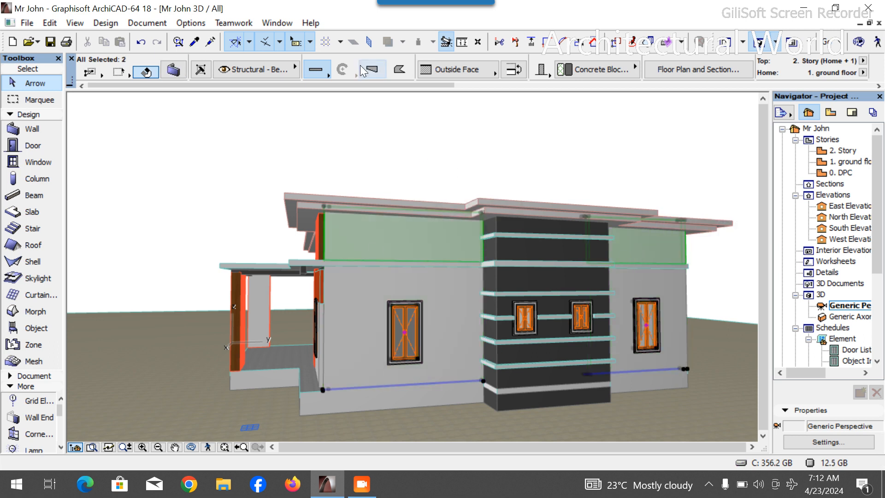
scroll(434, 74, down, 4)
scroll(421, 73, up, 4)
click(175, 70)
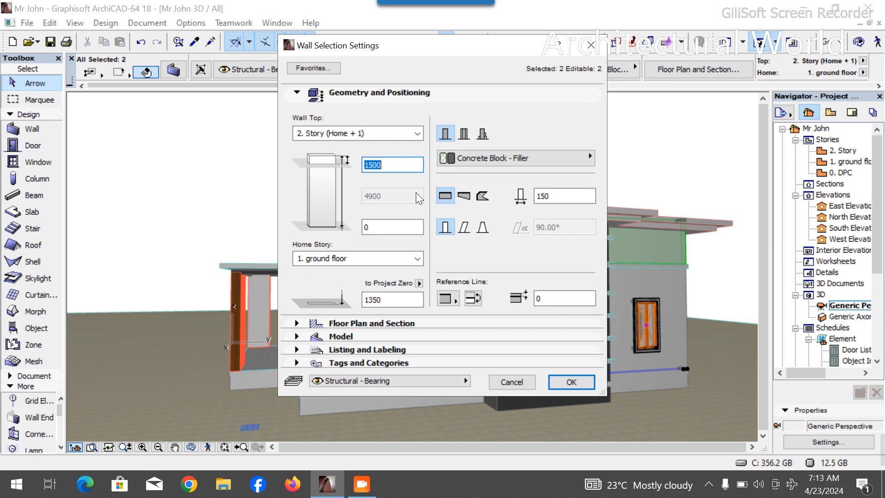
click(379, 224)
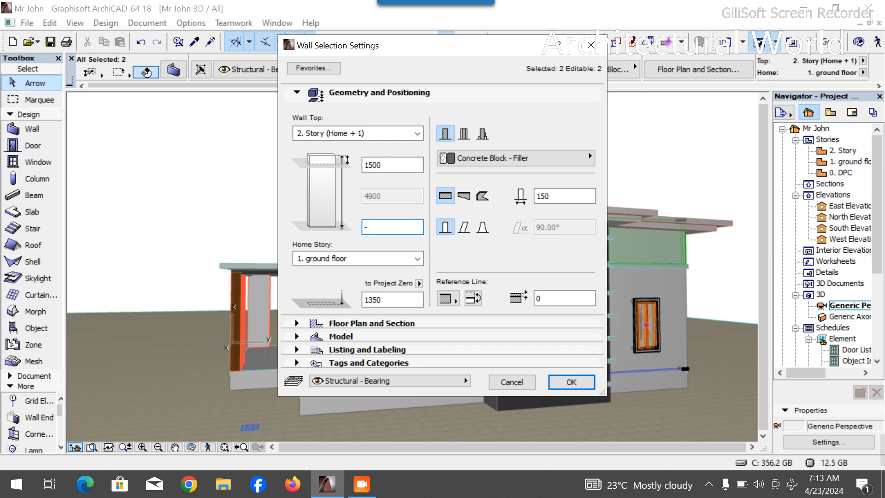
text(-3400)
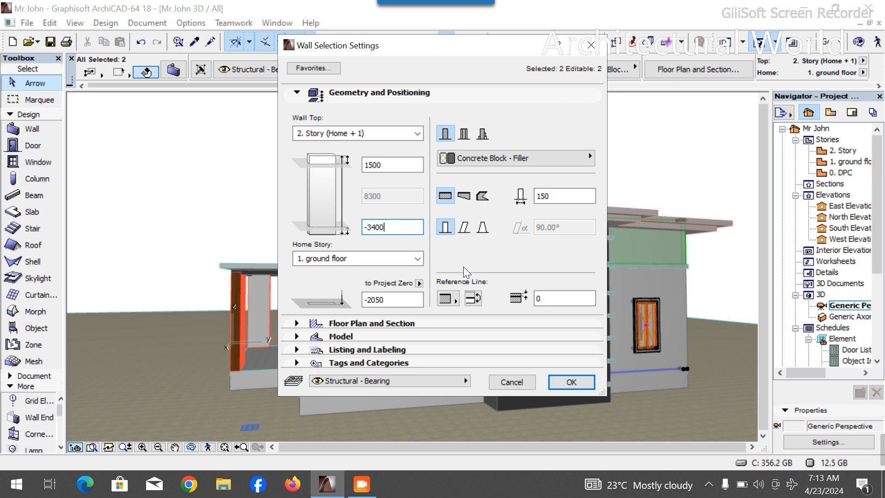
- Set the upper wall segments' top offset and bottom offset both to 0
click(392, 168)
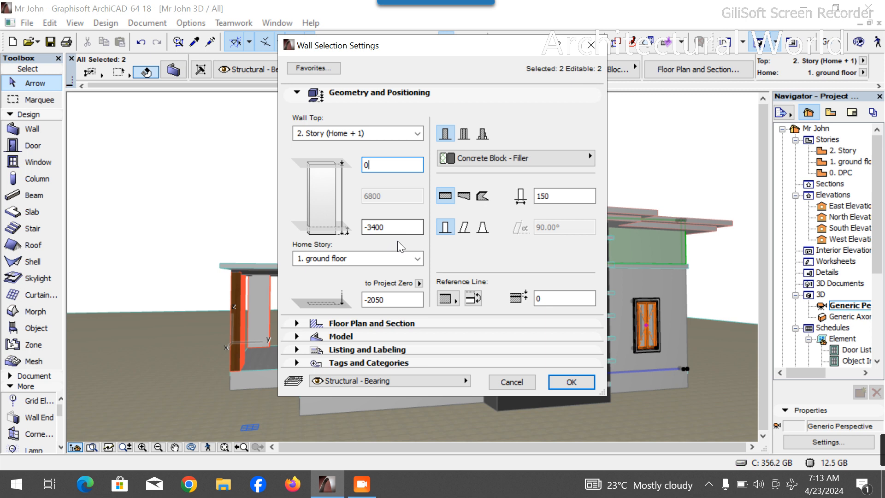
drag(400, 226, 375, 226)
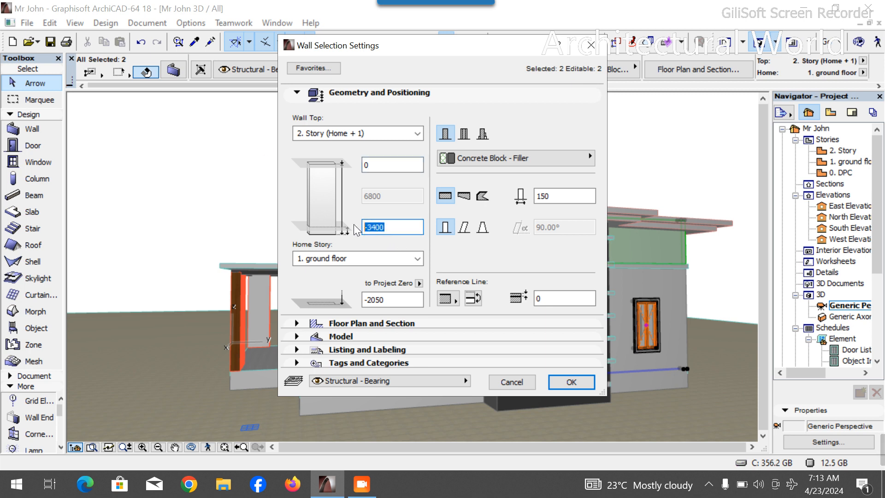
text(0)
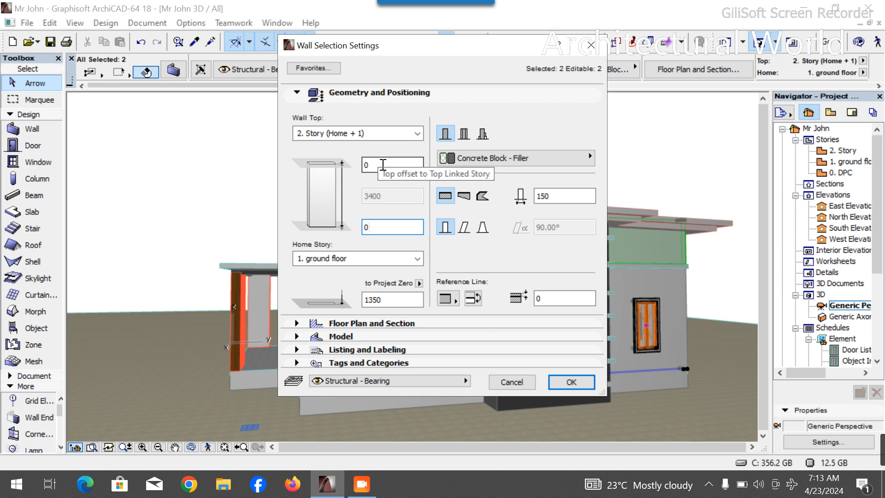
click(388, 167)
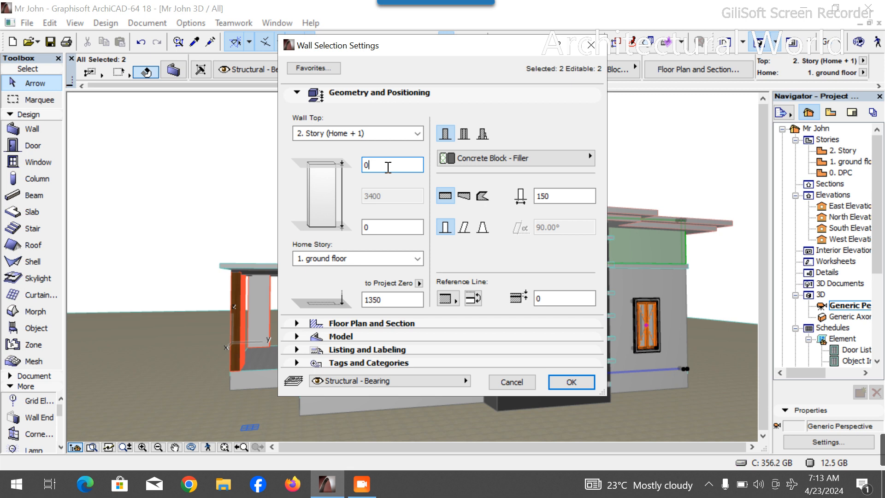
- Confirm the wall settings, then set the upper wall segments' bottom offset to 3400 mm
key(Return)
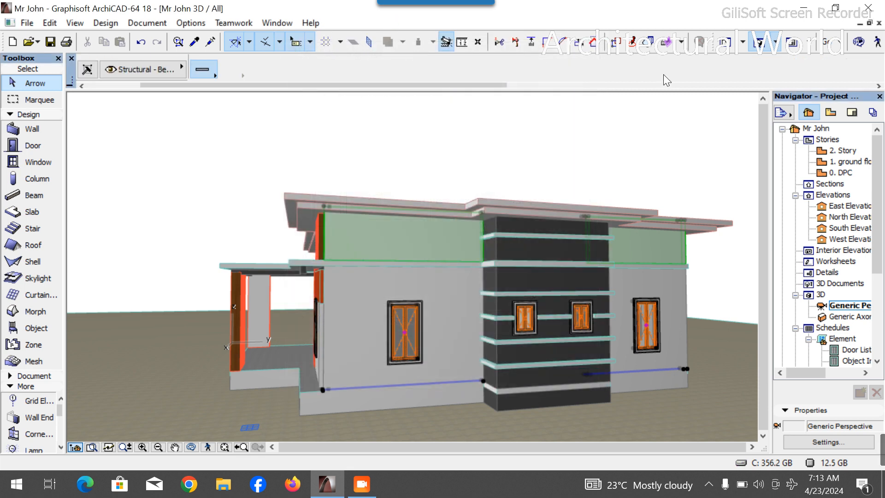
click(598, 71)
text(34)
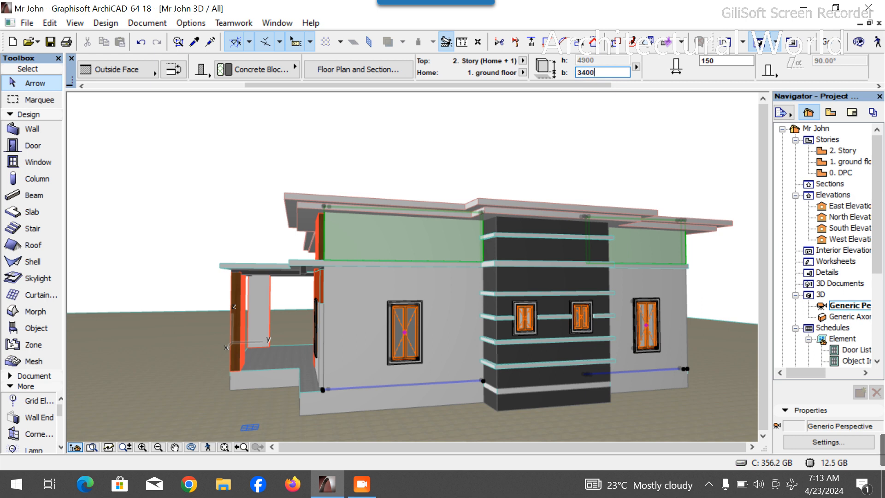
text(00)
key(Return)
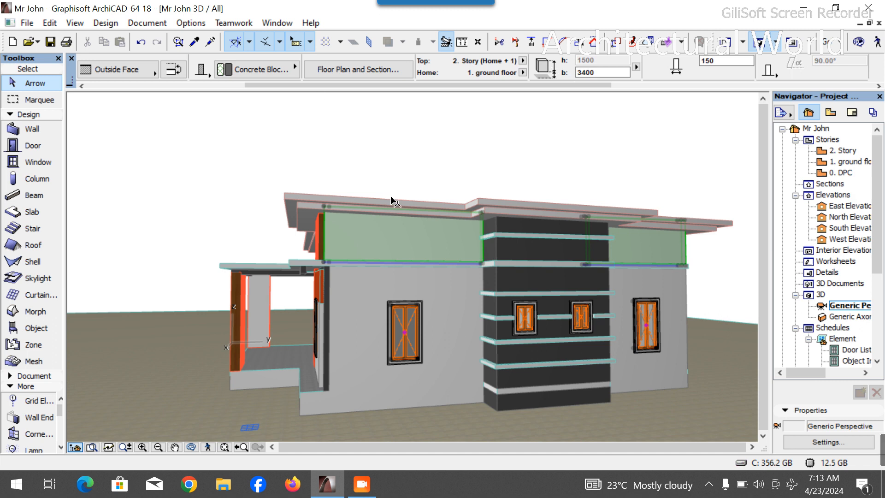
- Delete the double sash window on the left wall, then undo the deletion
click(400, 175)
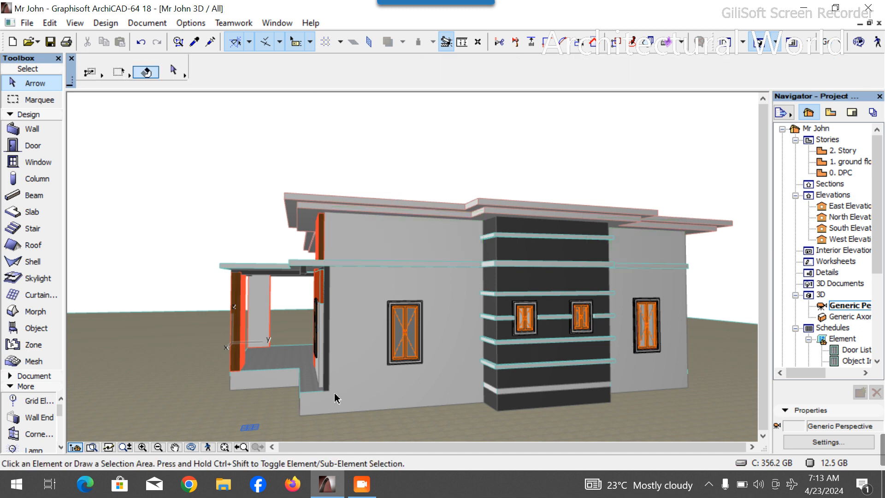
scroll(405, 355, up, 6)
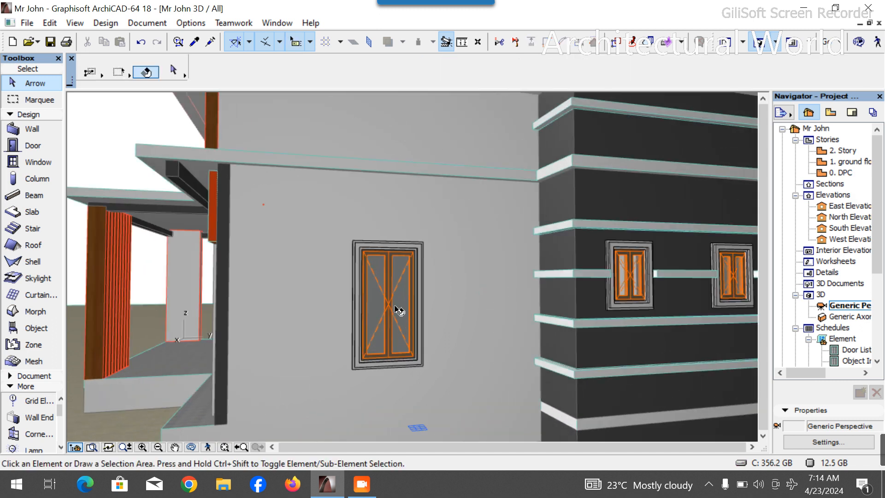
click(399, 309)
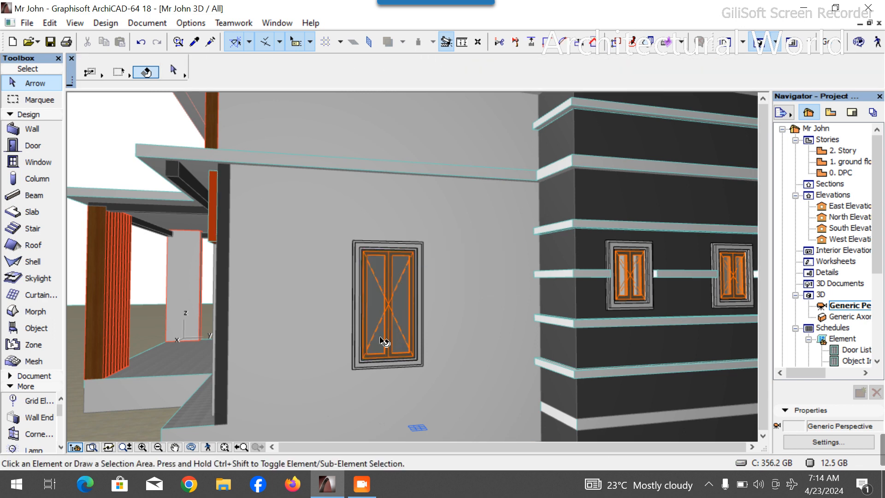
scroll(336, 327, down, 4)
scroll(374, 340, up, 3)
click(376, 316)
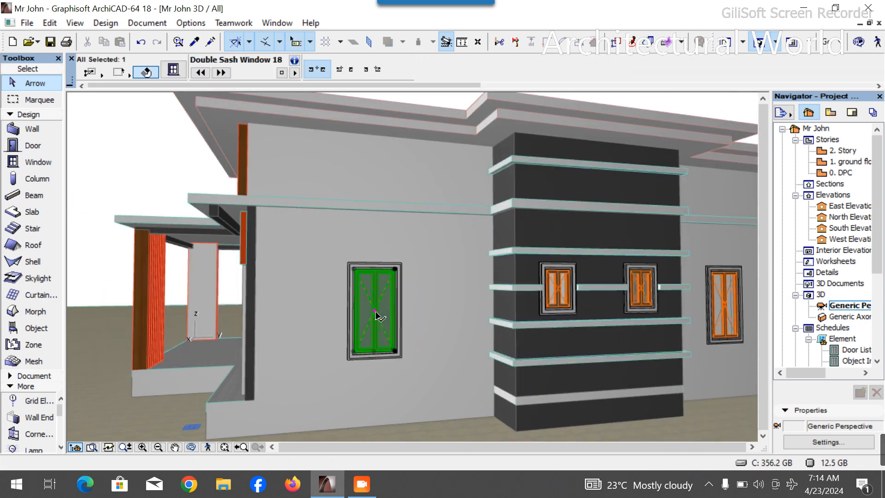
key(Delete)
key(ctrl+z)
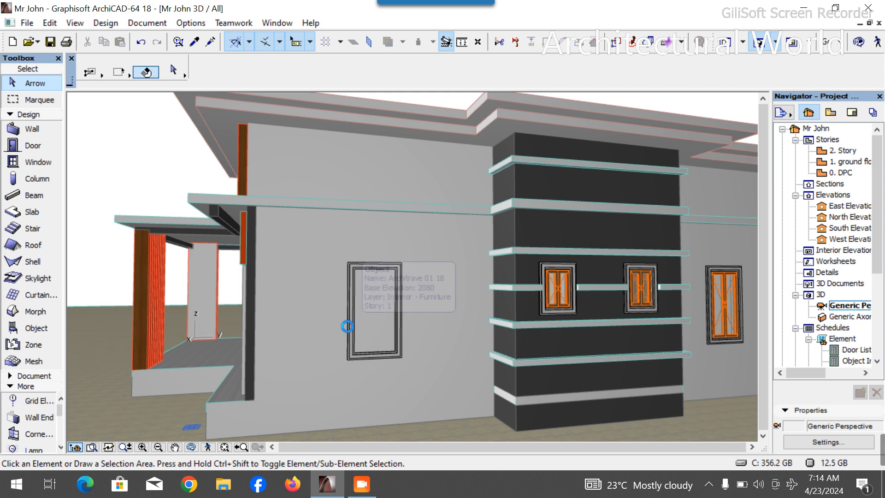
scroll(312, 322, down, 3)
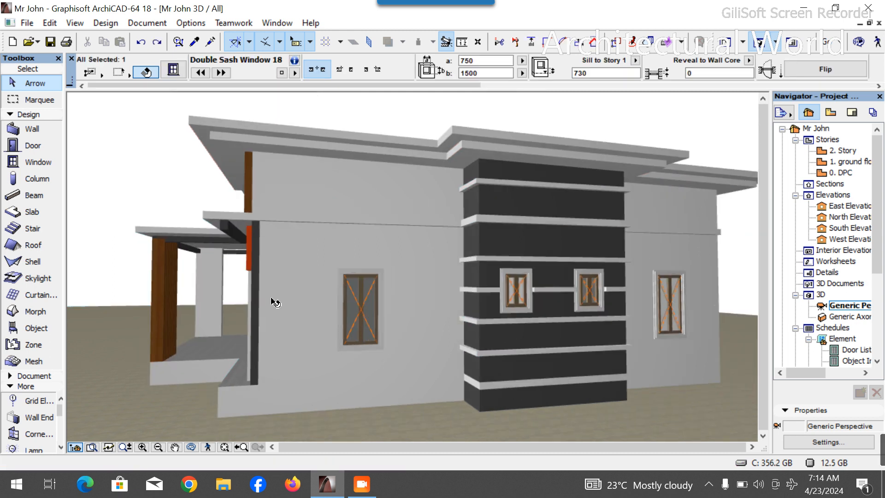
scroll(614, 330, up, 1)
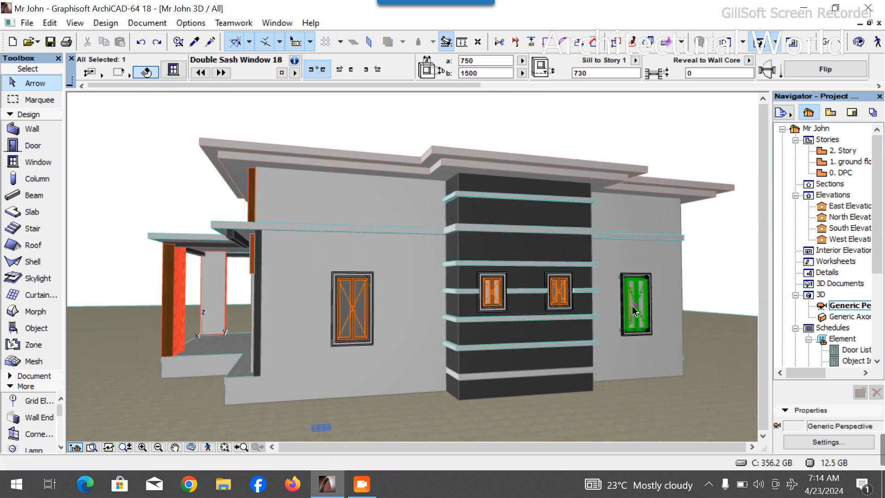
key(Escape)
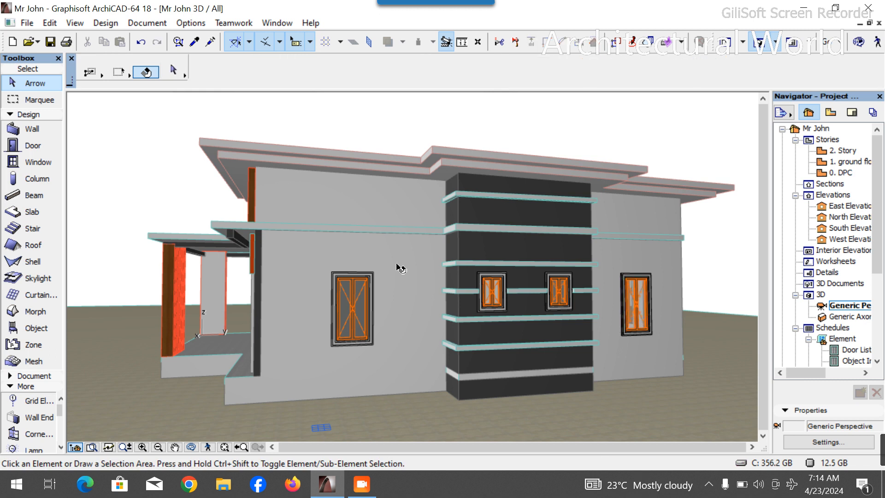
- Select the two upper wall segments and override their surfaces with Paint - Dark Gray
click(362, 203)
shift+click(627, 215)
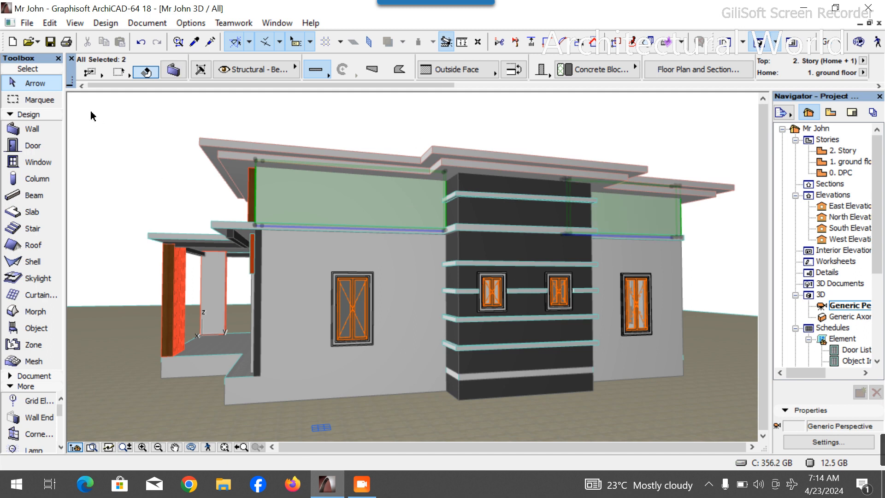
click(173, 70)
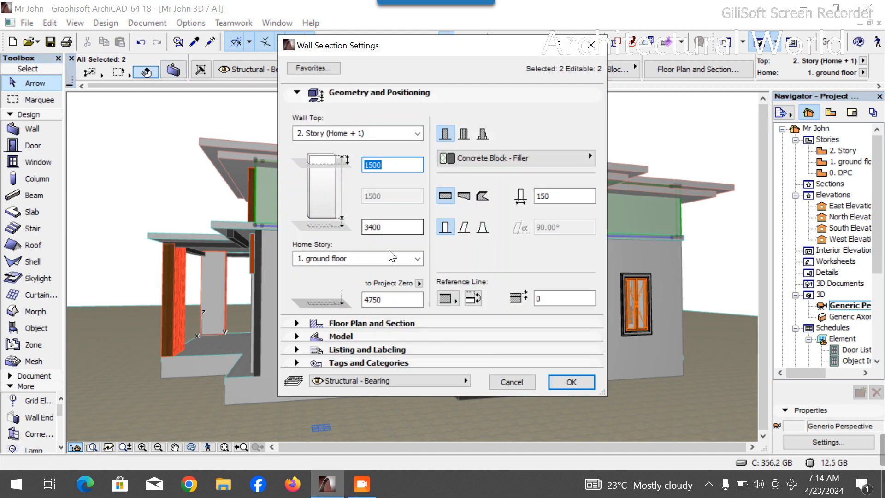
click(341, 335)
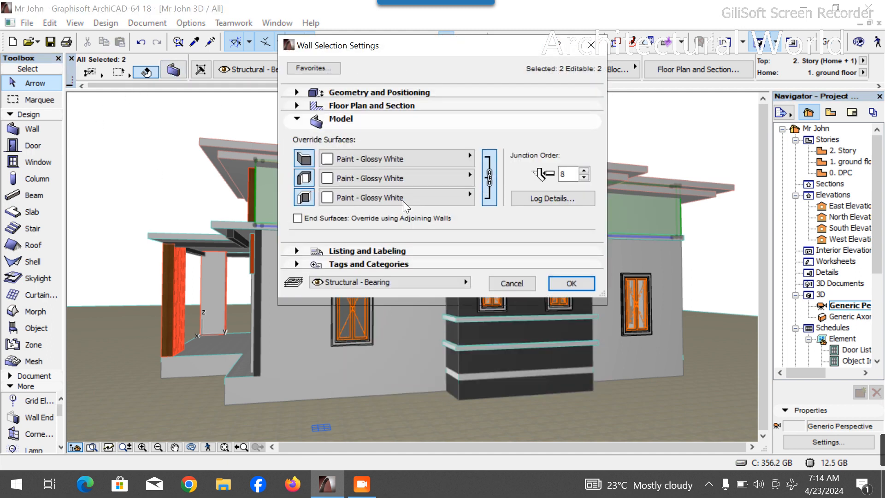
click(363, 159)
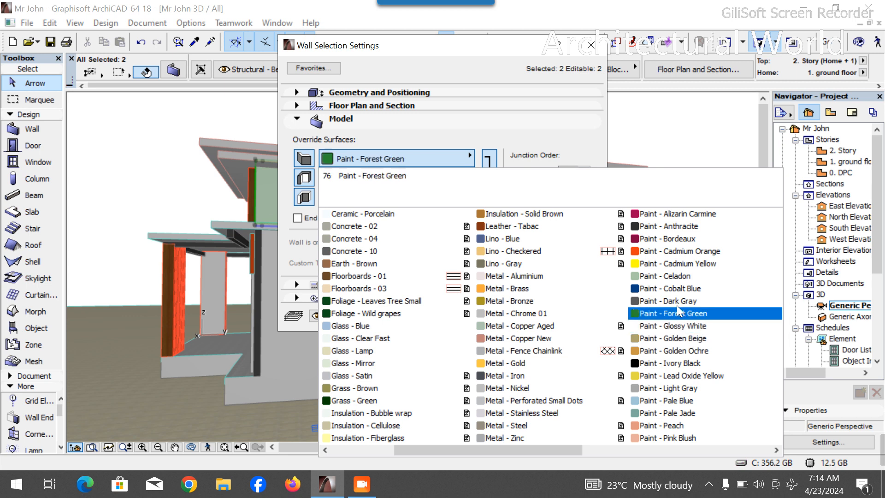
click(650, 301)
click(571, 318)
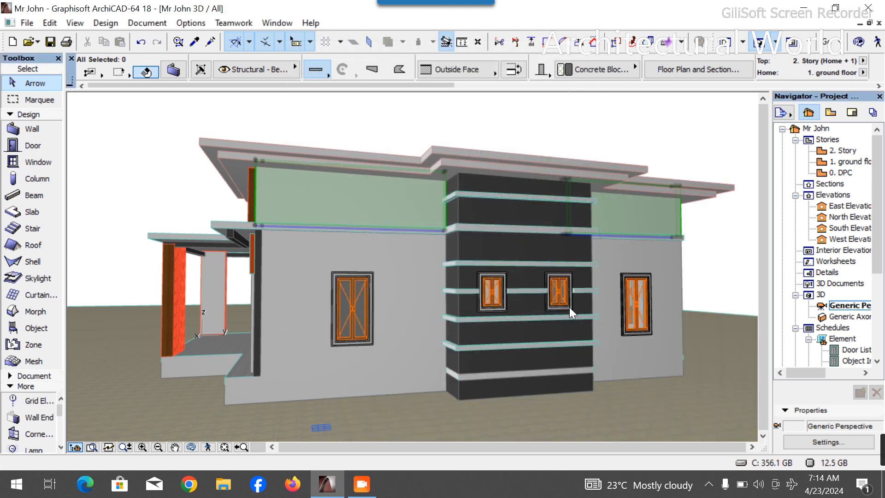
click(479, 399)
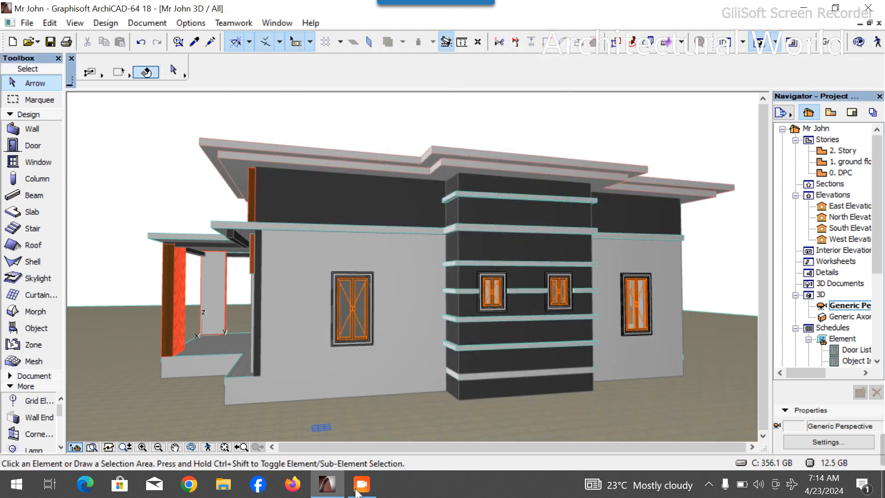
- Orbit and zoom around the model to inspect the house from different sides
click(191, 447)
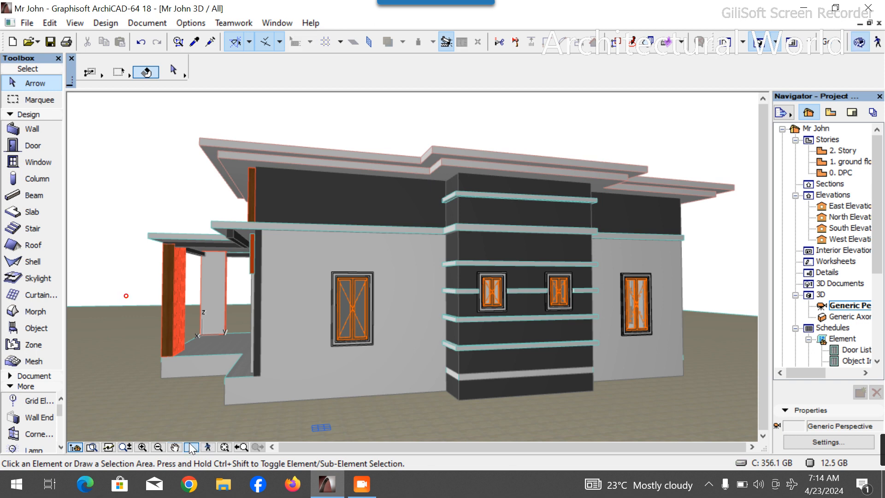
drag(230, 408, 297, 322)
drag(525, 270, 360, 299)
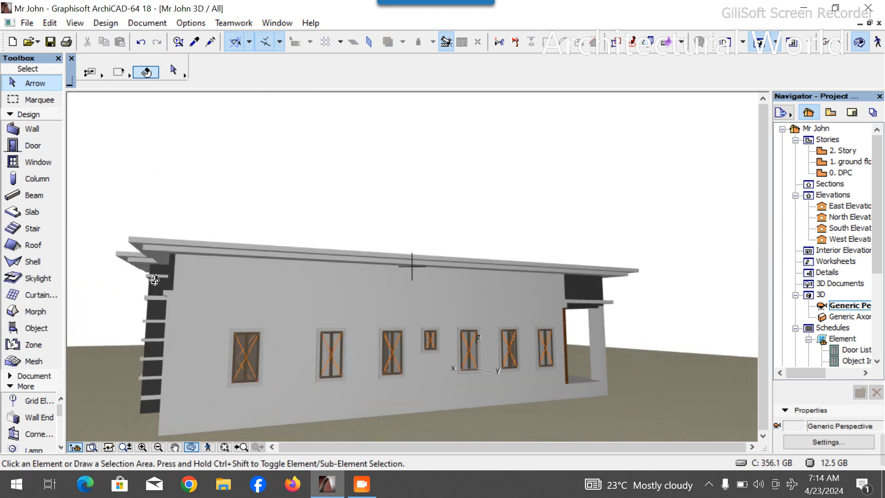
drag(598, 297, 285, 330)
drag(295, 292, 443, 262)
drag(541, 308, 642, 236)
scroll(460, 326, up, 4)
drag(463, 349, 254, 323)
scroll(516, 355, down, 4)
drag(459, 349, 486, 357)
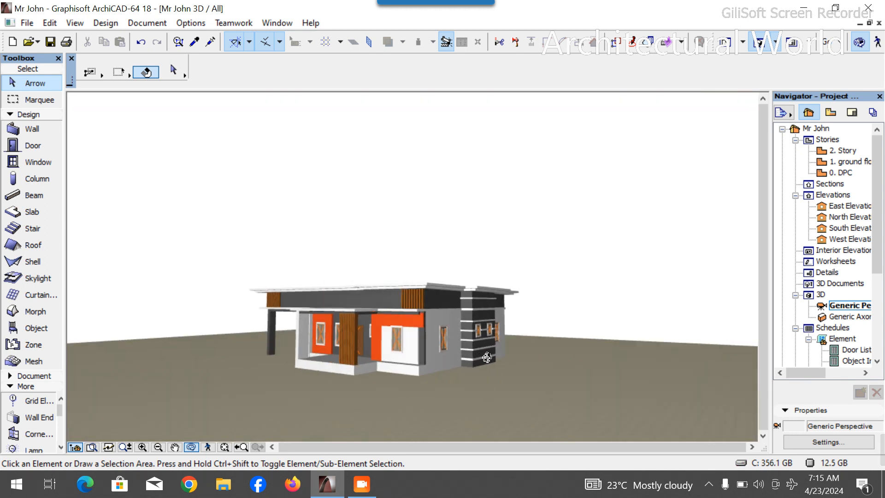
drag(345, 360, 410, 356)
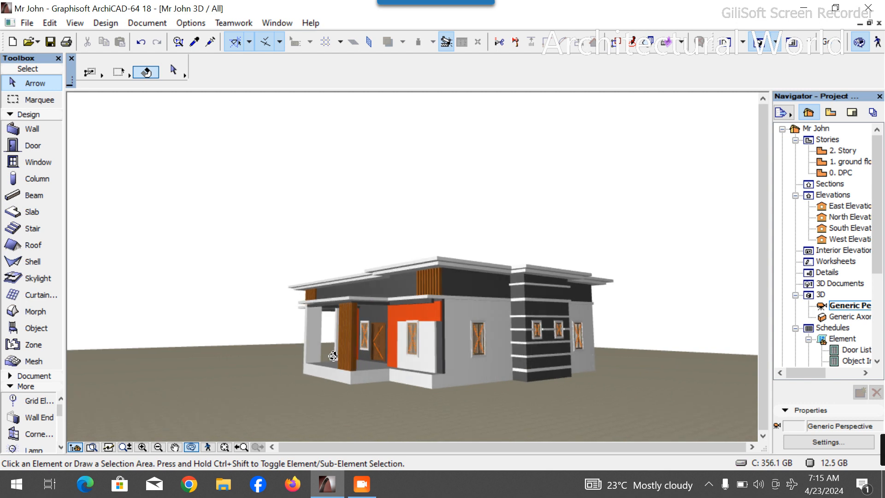
drag(475, 355, 443, 346)
scroll(609, 357, up, 5)
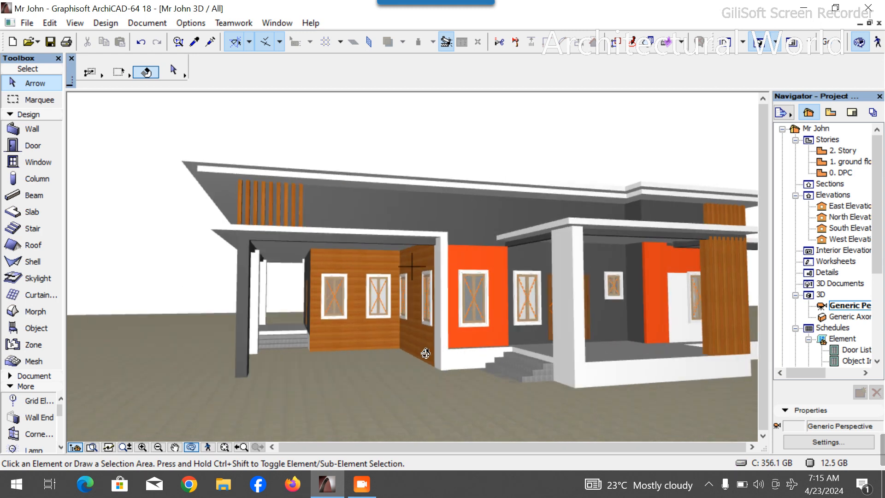
drag(345, 301, 312, 309)
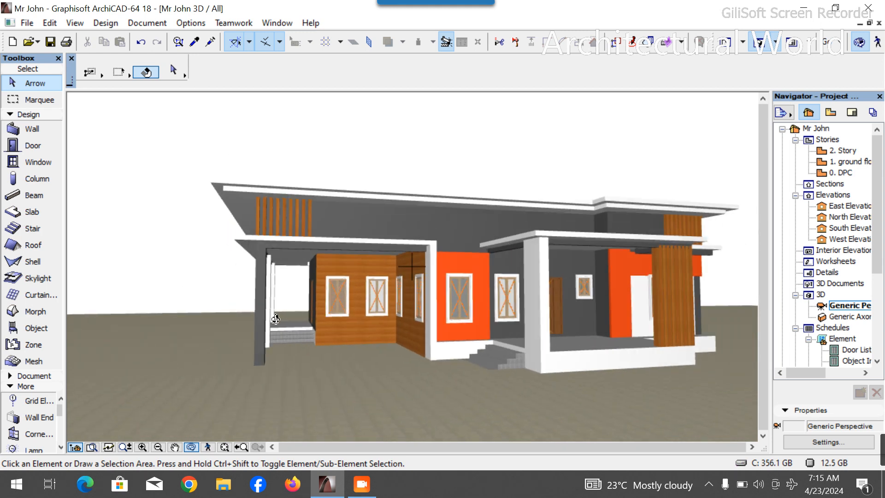
drag(244, 321, 391, 351)
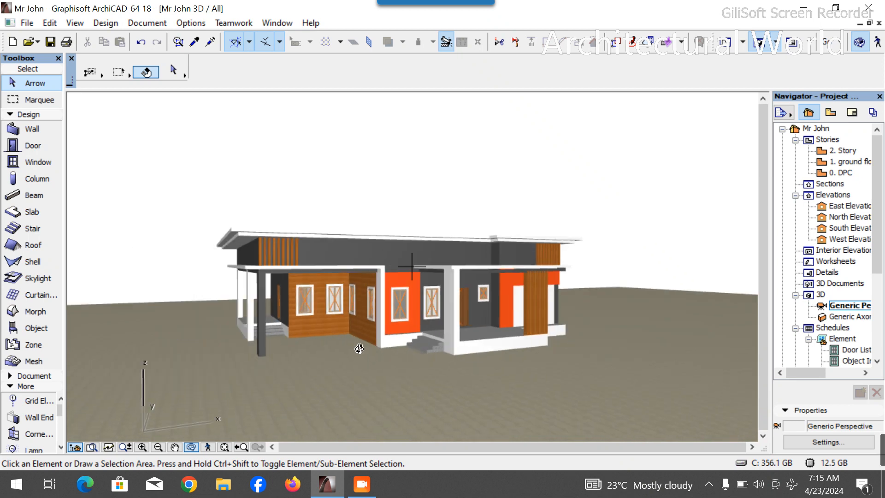
scroll(353, 347, up, 3)
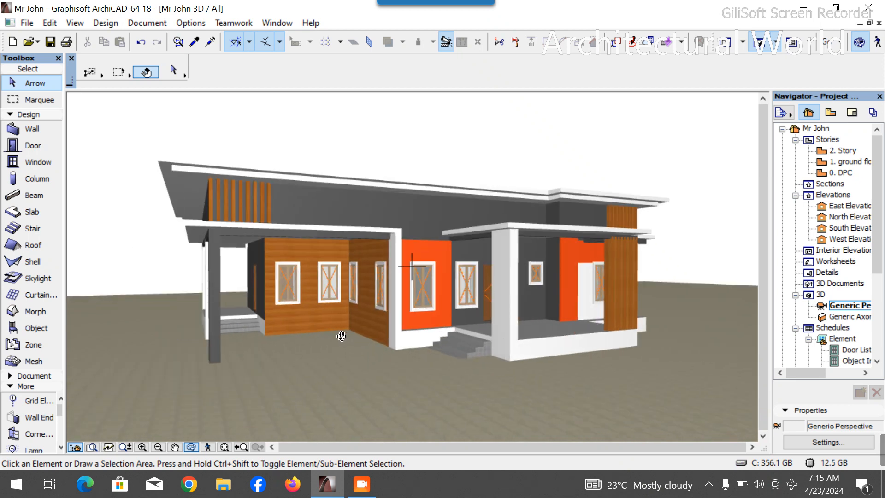
drag(426, 338, 437, 332)
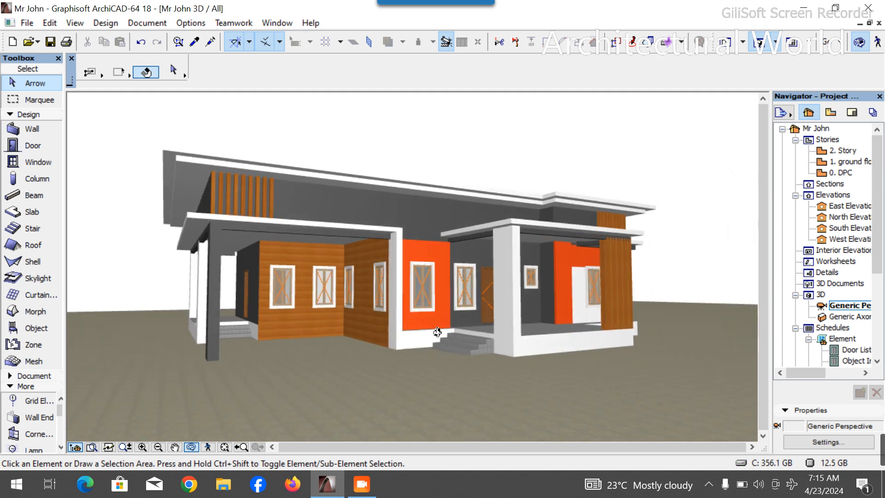
drag(572, 337, 626, 359)
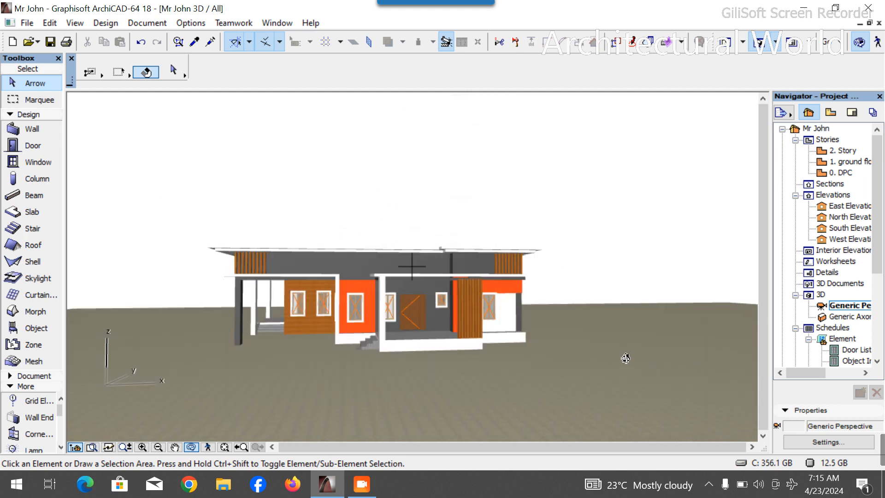
drag(435, 344, 285, 387)
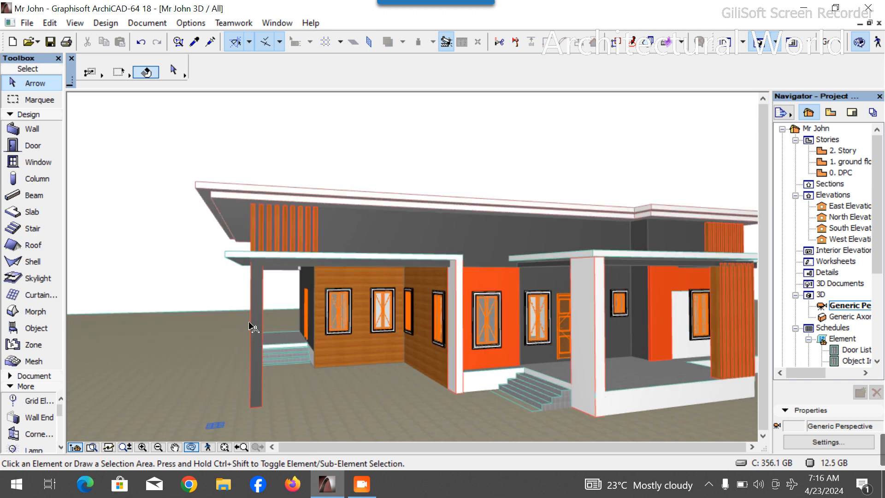
click(261, 343)
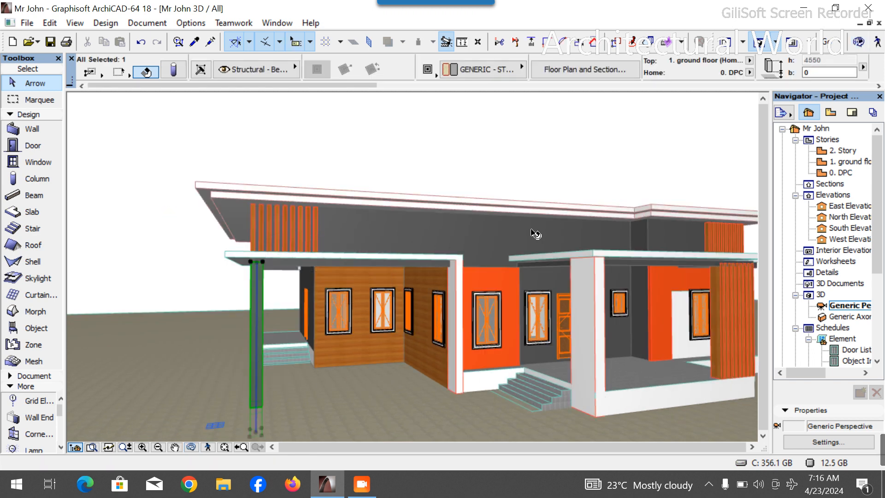
key(Escape)
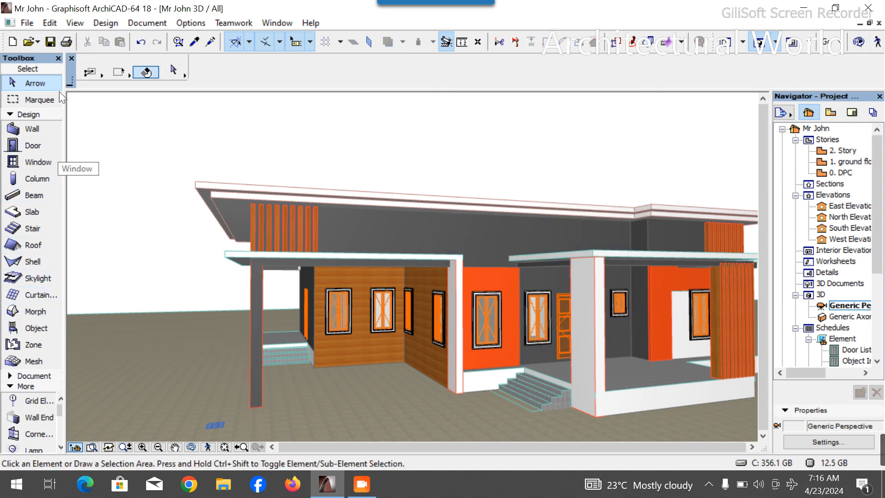
- Choose the Lamp tool and pick Wall Lamp 18 from the Interior Lamps 18 library in its default settings
click(31, 115)
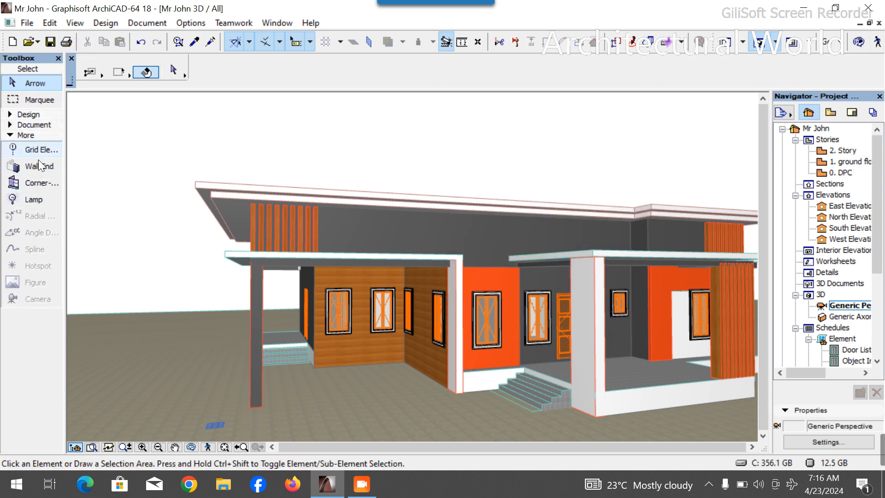
click(37, 199)
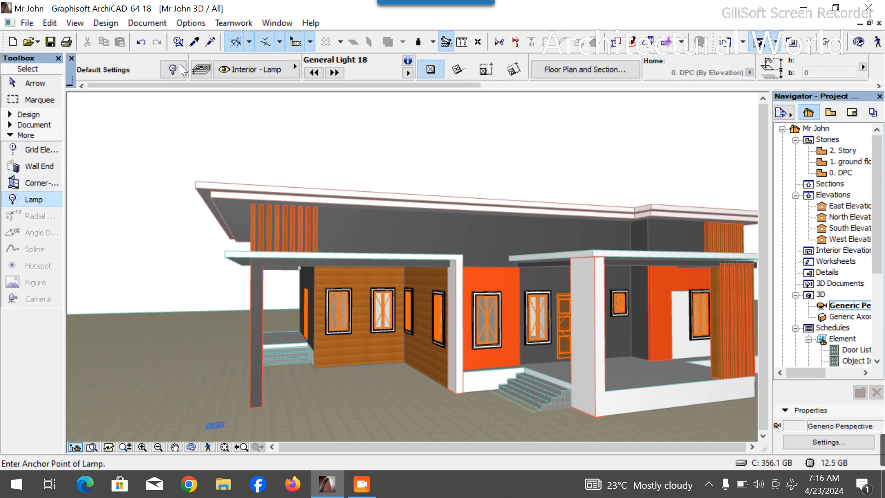
key(ctrl+t)
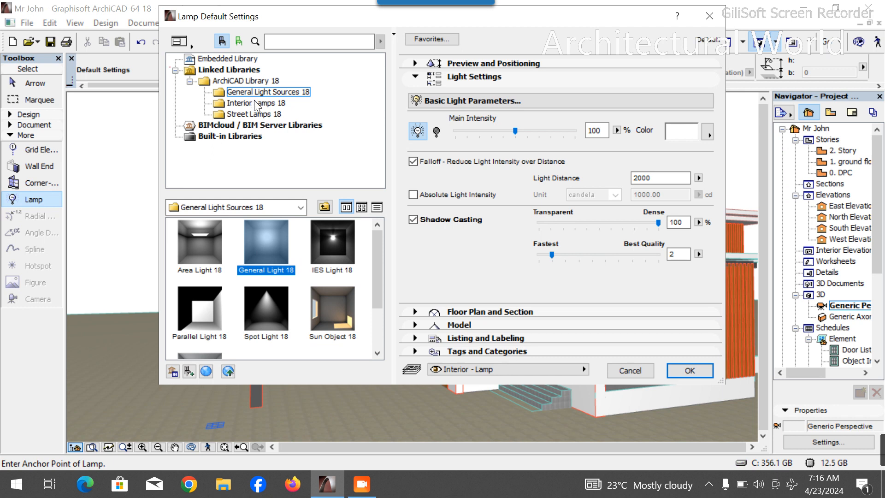
click(257, 103)
scroll(267, 325, down, 3)
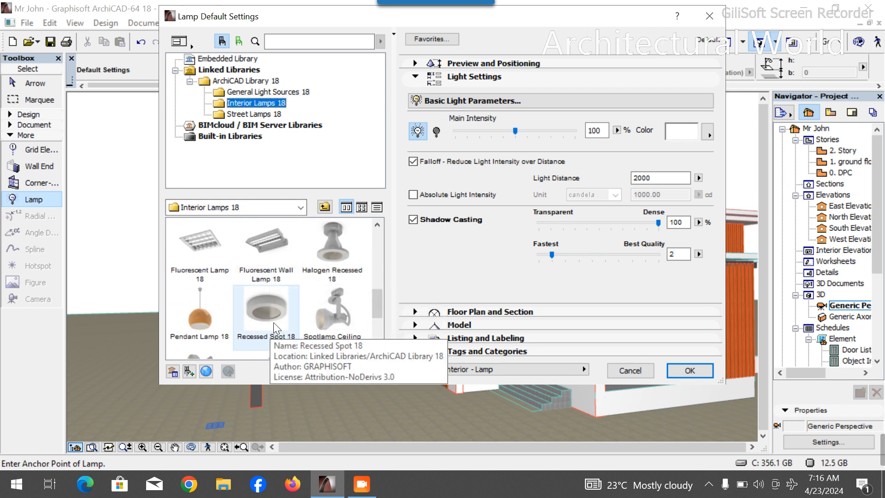
scroll(258, 323, down, 2)
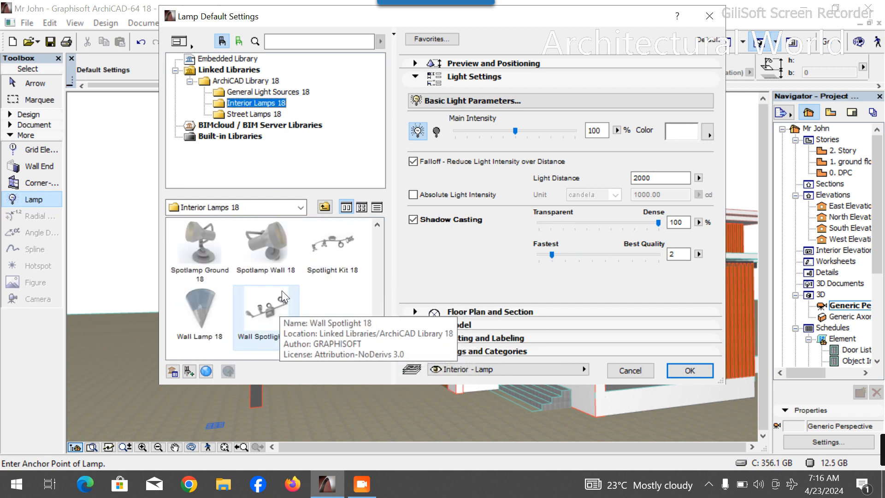
click(209, 322)
- Set the wall lamp's style to Type 9
scroll(517, 235, down, 3)
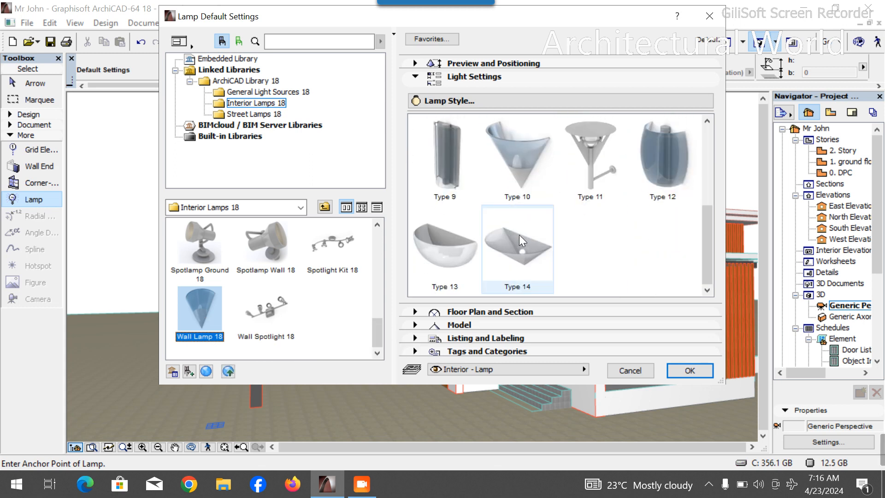
click(544, 199)
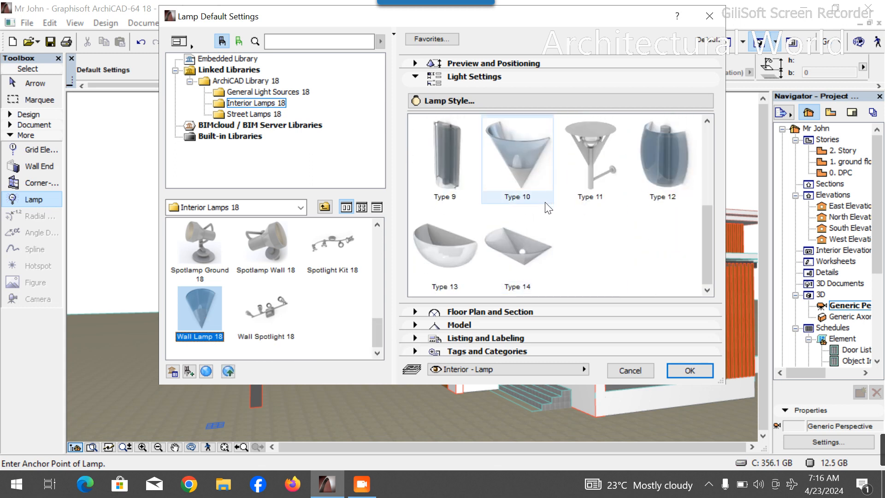
scroll(469, 187, up, 5)
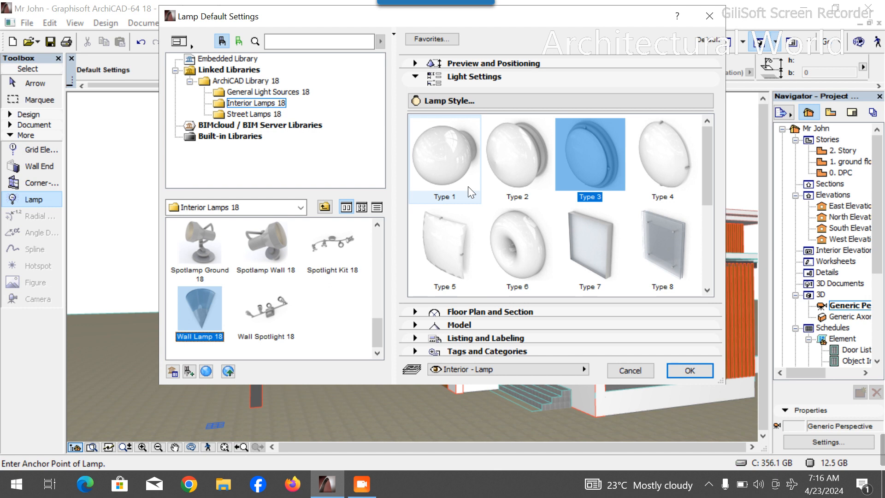
scroll(468, 188, down, 5)
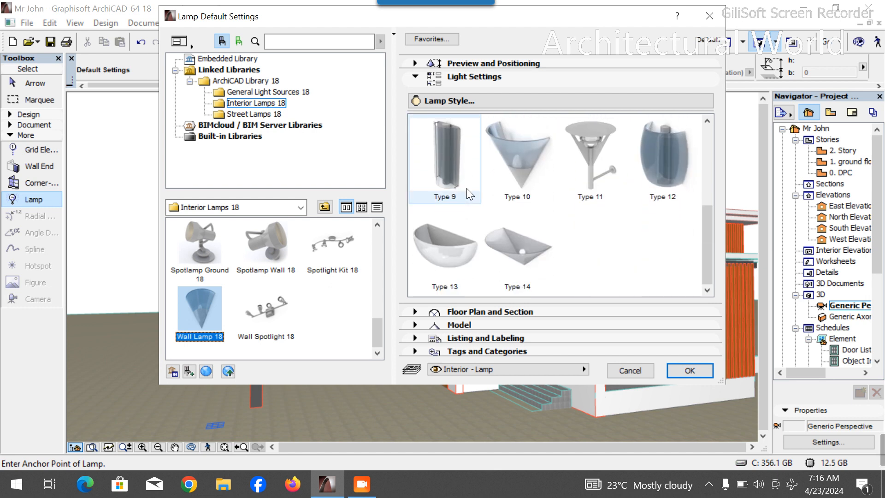
click(467, 188)
scroll(518, 208, up, 2)
scroll(517, 208, up, 1)
scroll(515, 209, down, 3)
scroll(461, 179, up, 1)
scroll(456, 179, down, 1)
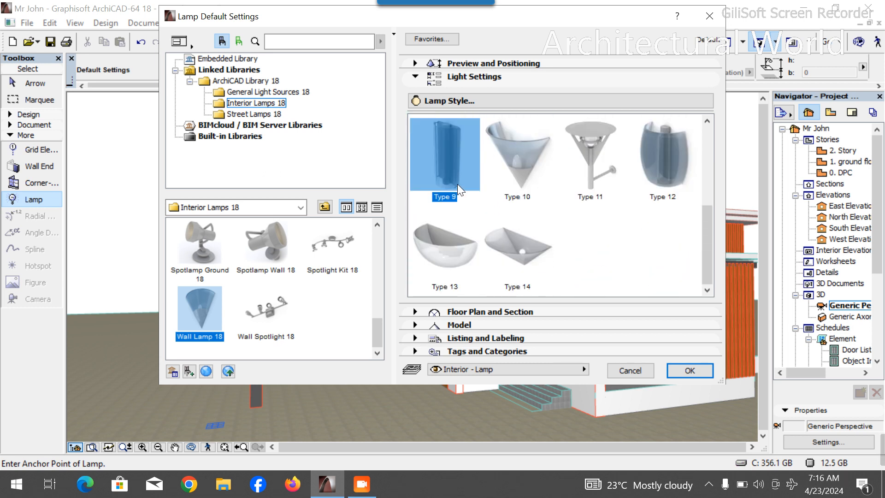
- Set the lamp's main light intensity to 20% and confirm the lamp settings
click(474, 106)
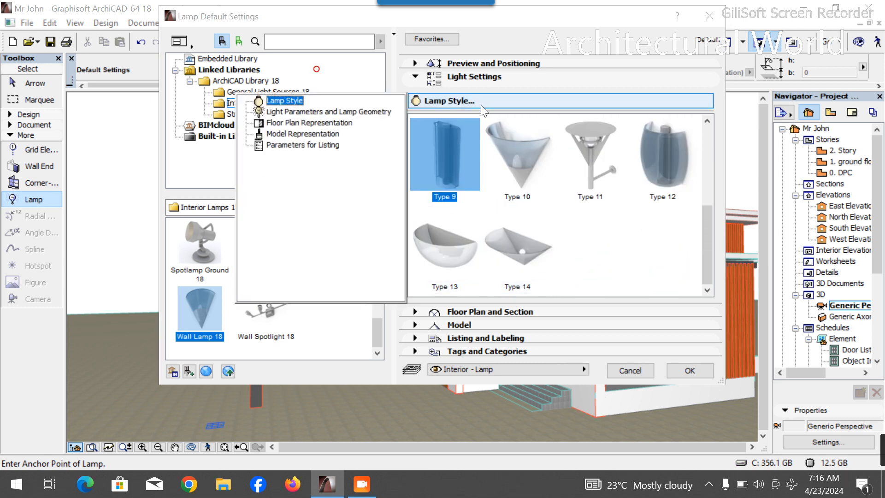
click(346, 112)
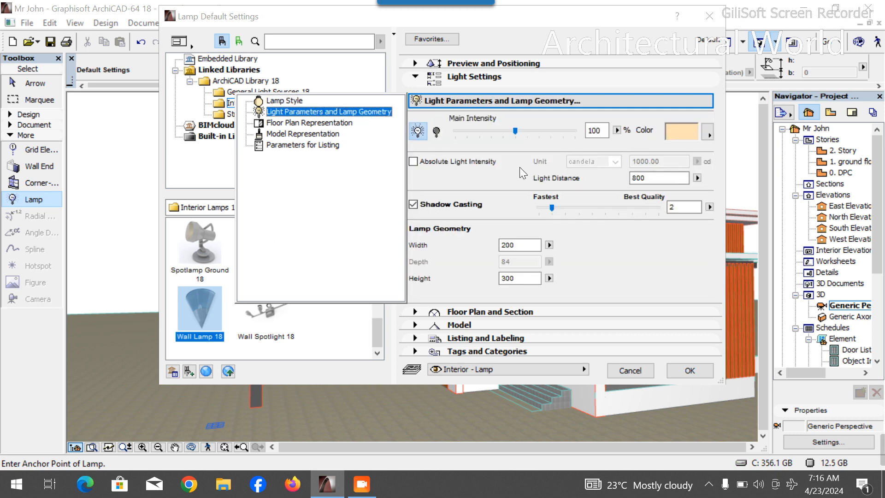
click(462, 129)
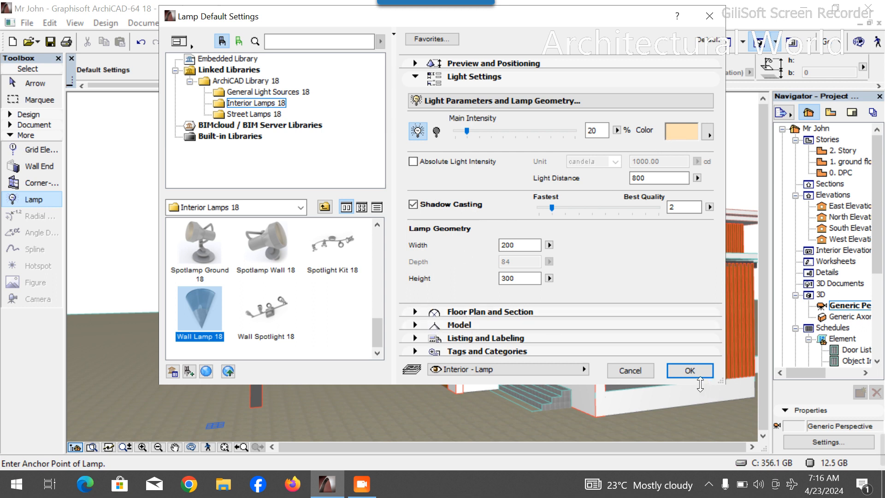
click(689, 370)
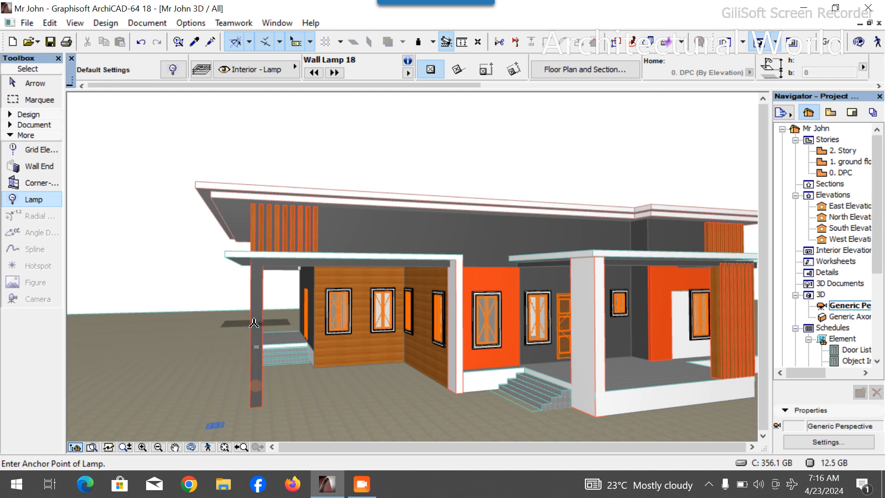
- On the ground floor plan, select the wall lamp inside the porch column and move it onto the column's outer face
scroll(259, 353, up, 4)
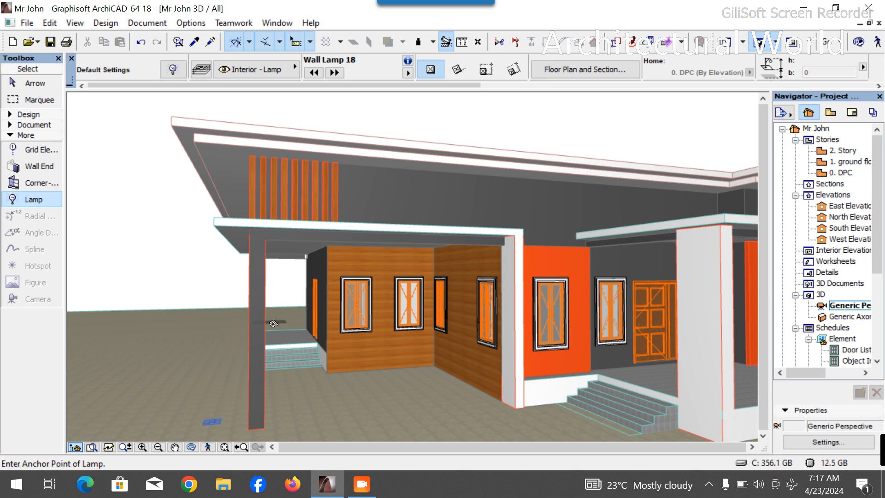
key(Escape)
double_click(855, 162)
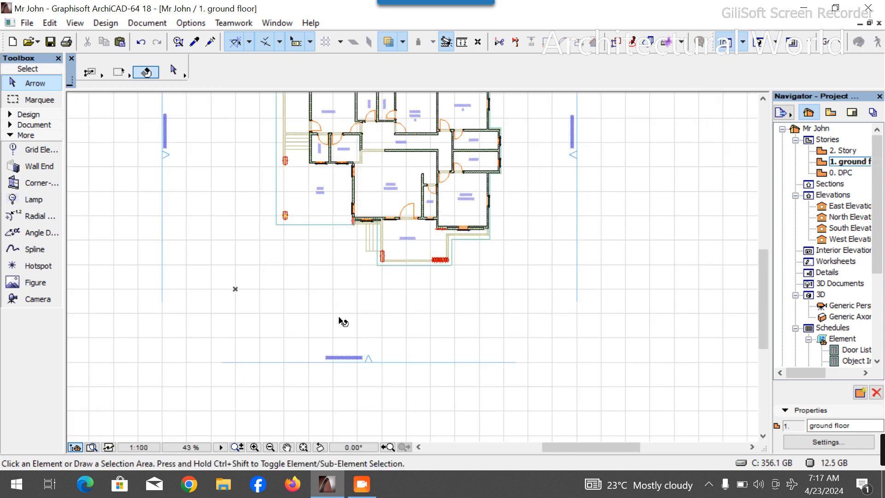
scroll(305, 226, up, 15)
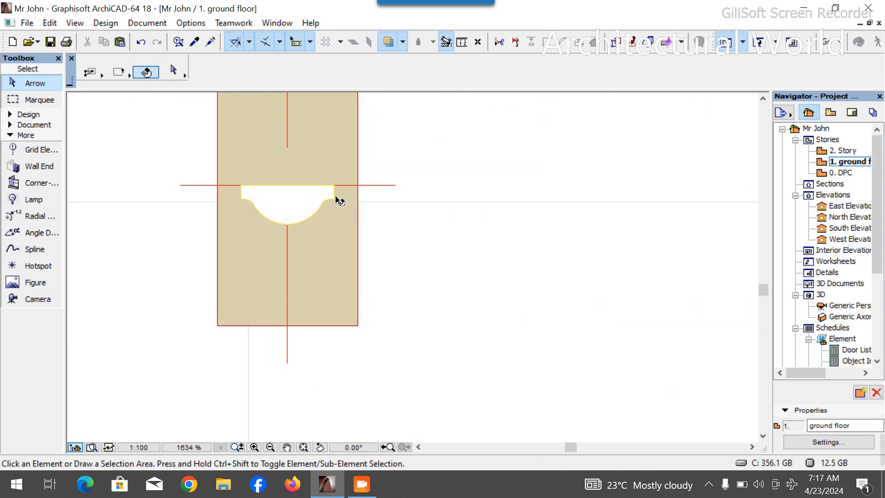
click(327, 199)
key(Escape)
click(335, 199)
key(Escape)
click(332, 199)
key(Escape)
click(333, 196)
click(332, 190)
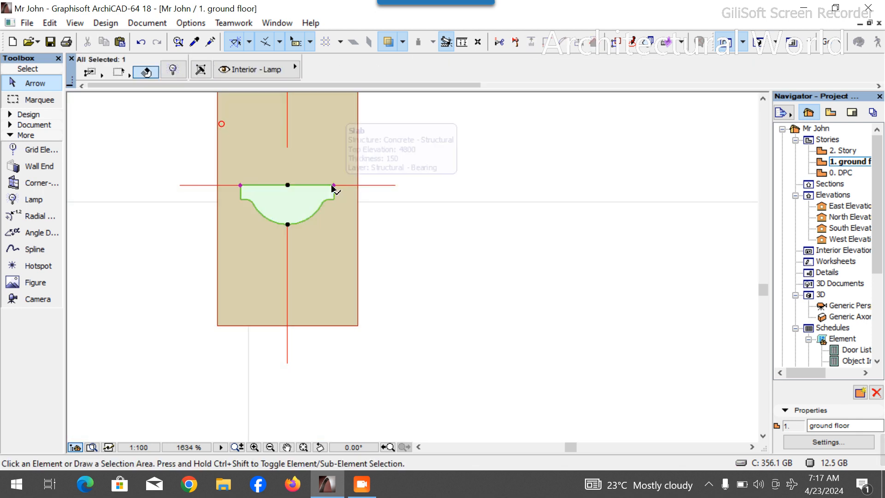
key(Escape)
click(333, 189)
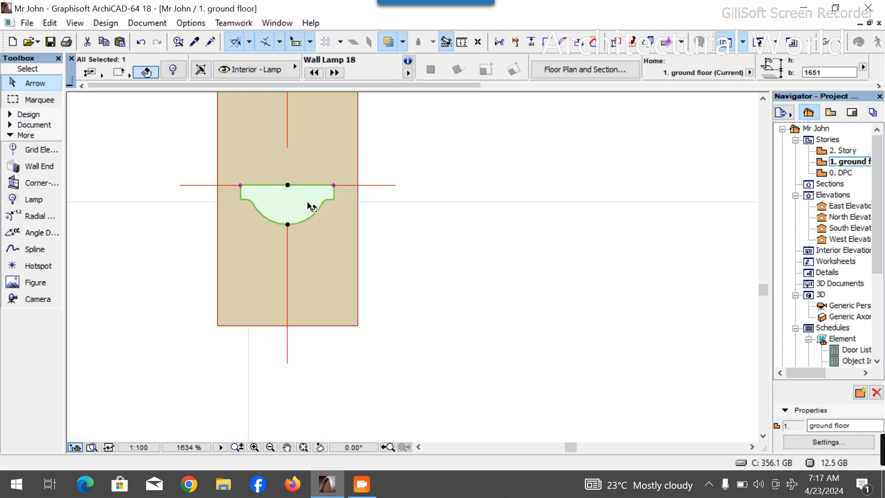
key(ctrl+d)
click(288, 186)
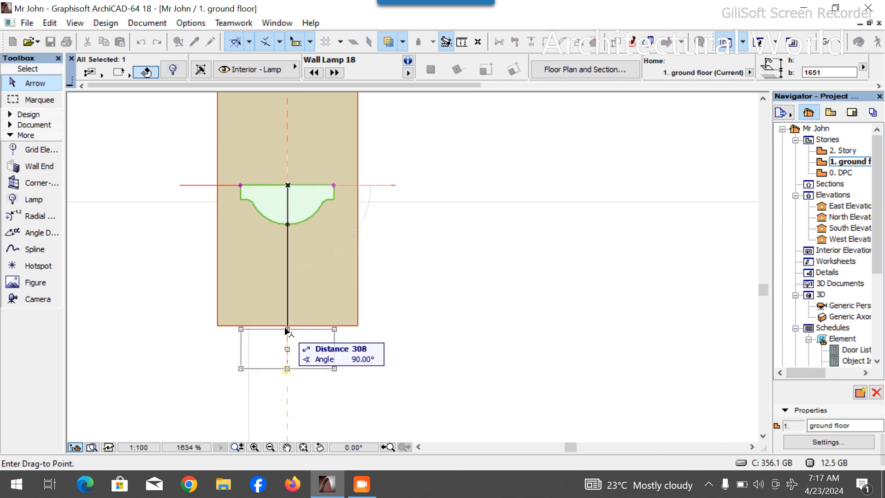
click(288, 325)
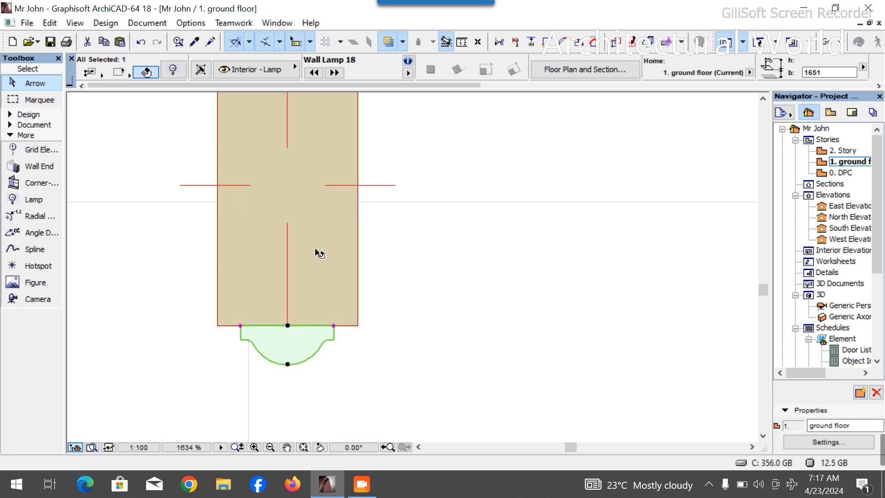
- Select the wall lamp in the 3D view and check its light intensity settings
click(761, 42)
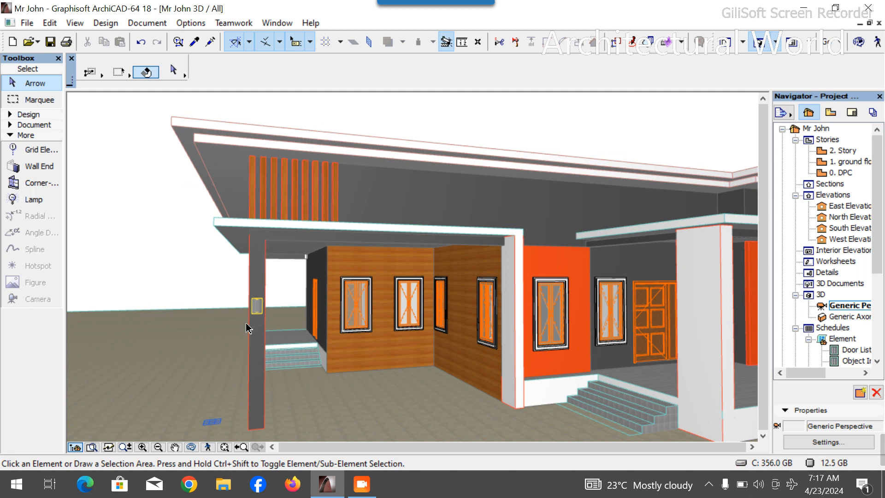
scroll(248, 328, up, 3)
click(290, 302)
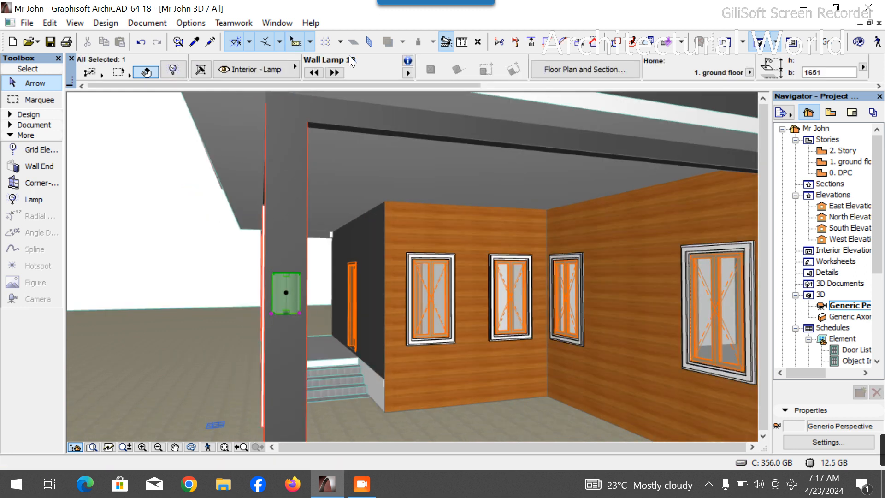
click(408, 73)
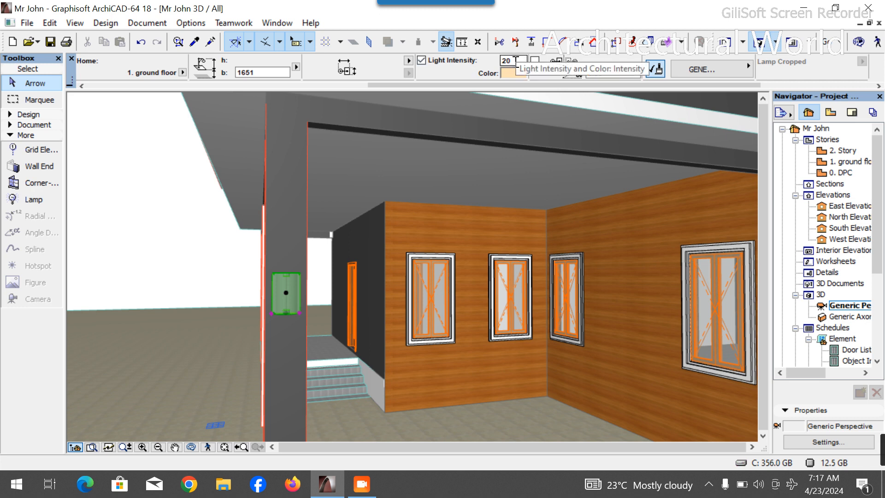
scroll(450, 79, up, 4)
scroll(454, 69, up, 1)
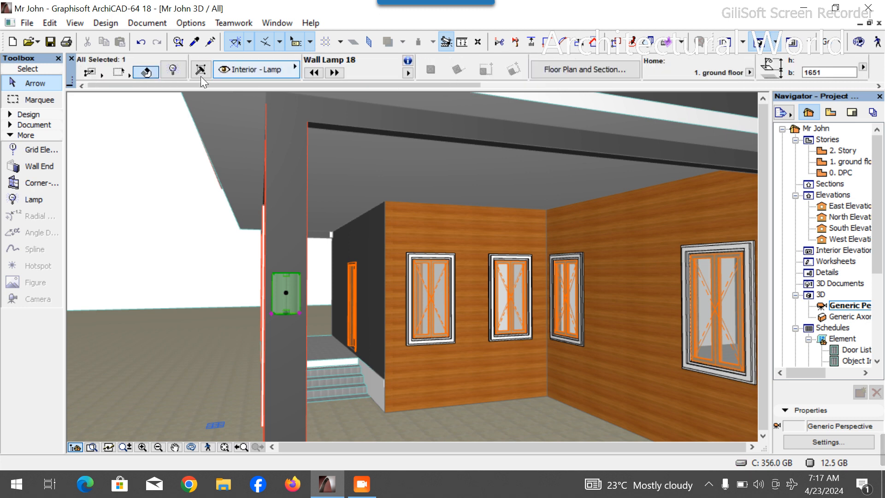
- Narrow the wall lamp by stretching its corner inward on the ground floor plan, then return to 3D
double_click(845, 161)
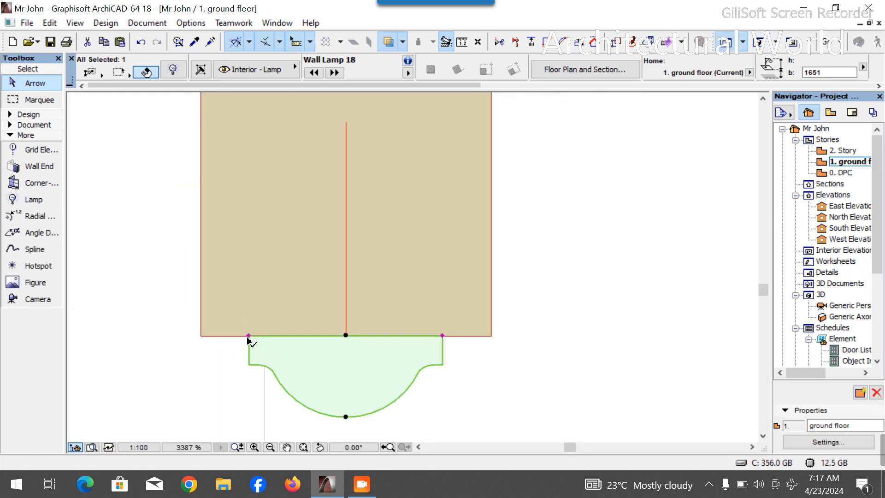
click(249, 336)
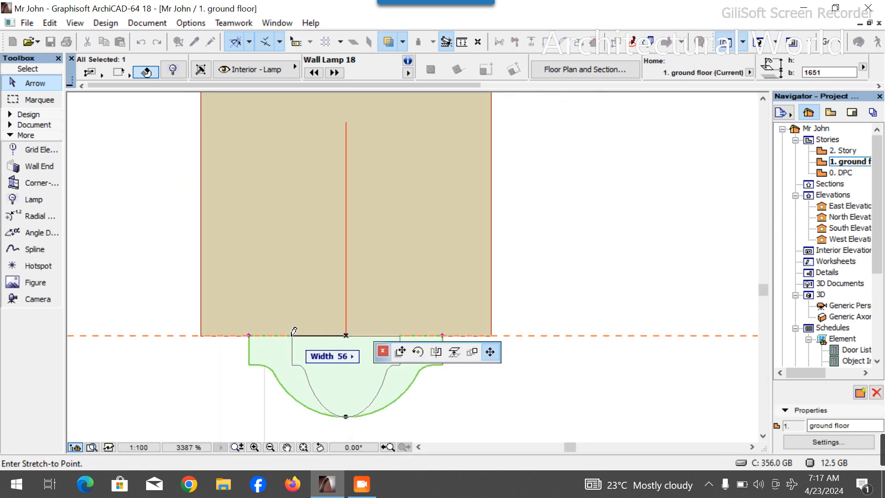
click(292, 336)
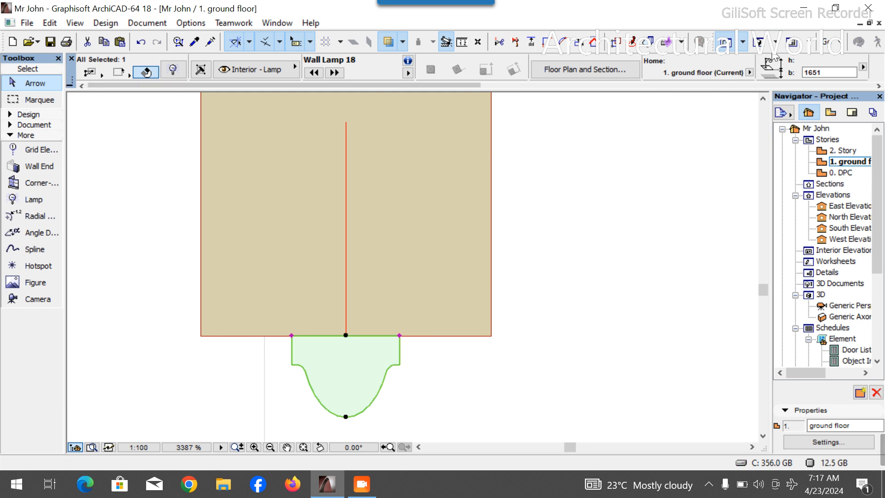
key(F3)
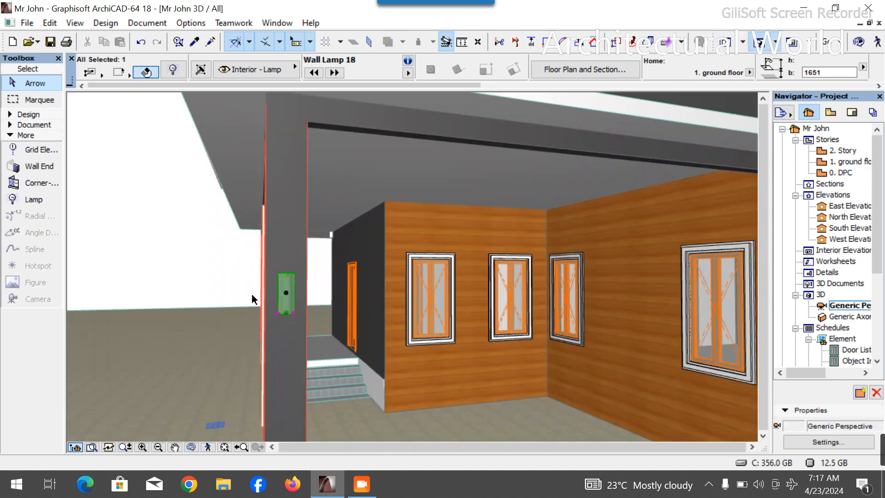
- Set the wall lamp's elevation to 1400 mm and orbit around the porch to view it
click(190, 447)
drag(126, 300, 317, 282)
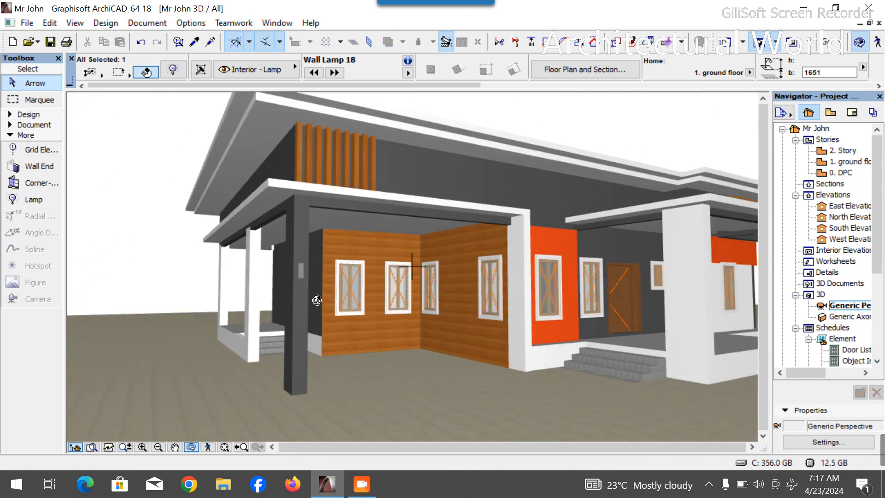
scroll(317, 300, up, 3)
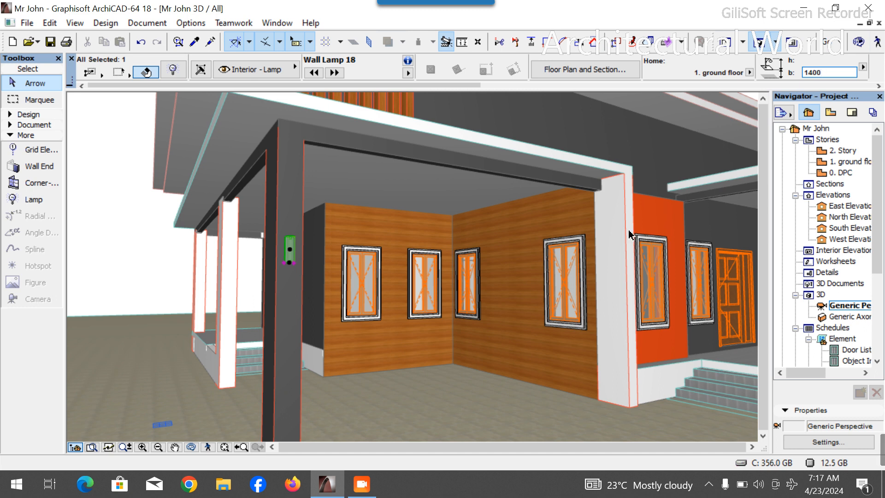
scroll(385, 280, down, 3)
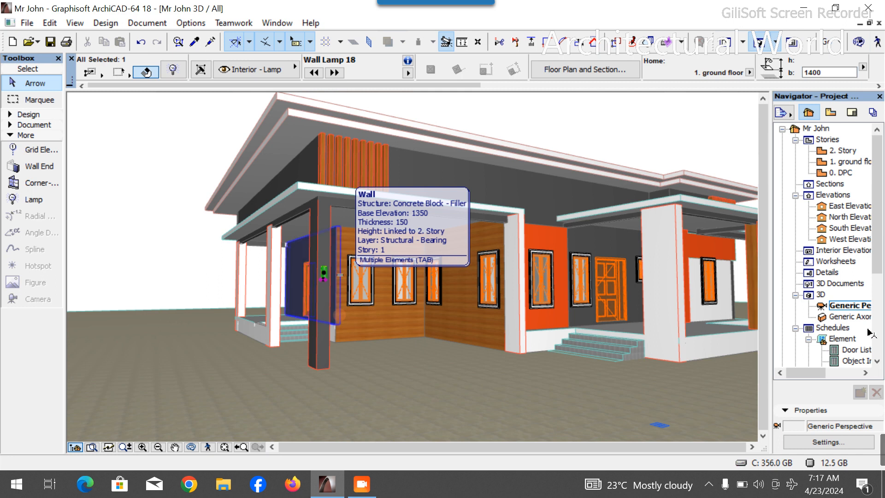
- On the ground floor plan, copy the wall lamp from the porch column onto the outer corner of the Store wall
double_click(854, 162)
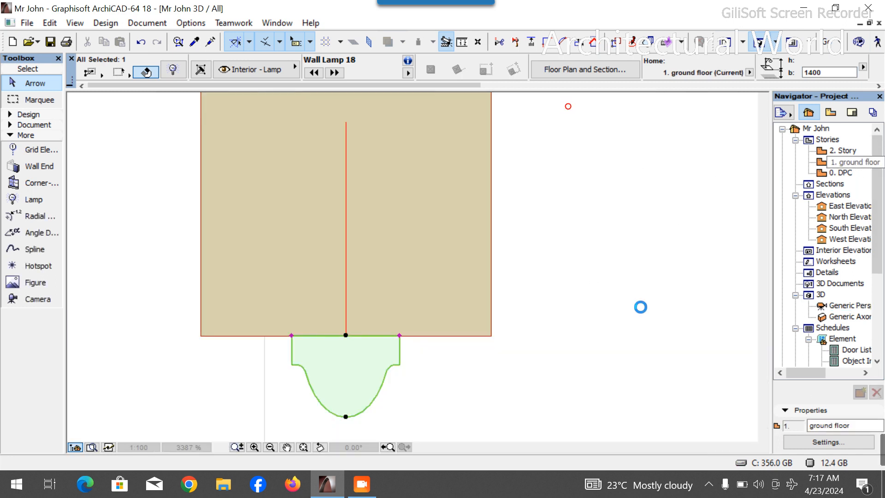
key(ctrl+d)
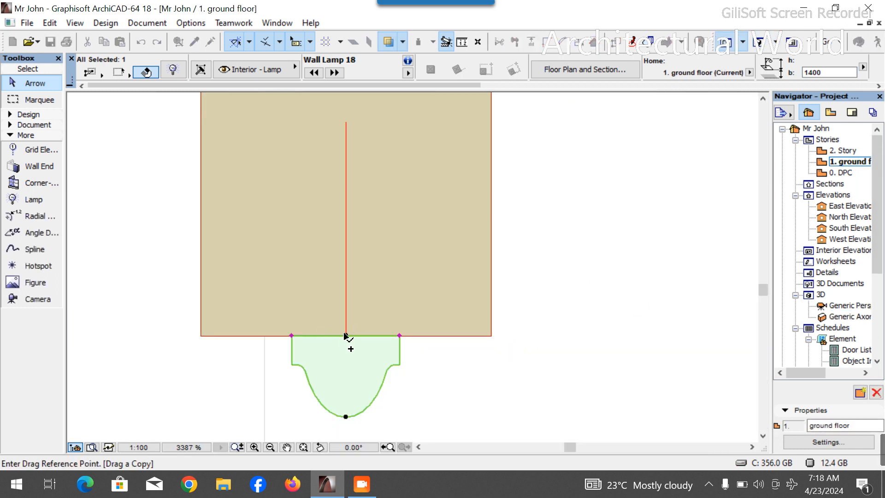
click(345, 335)
scroll(345, 336, down, 15)
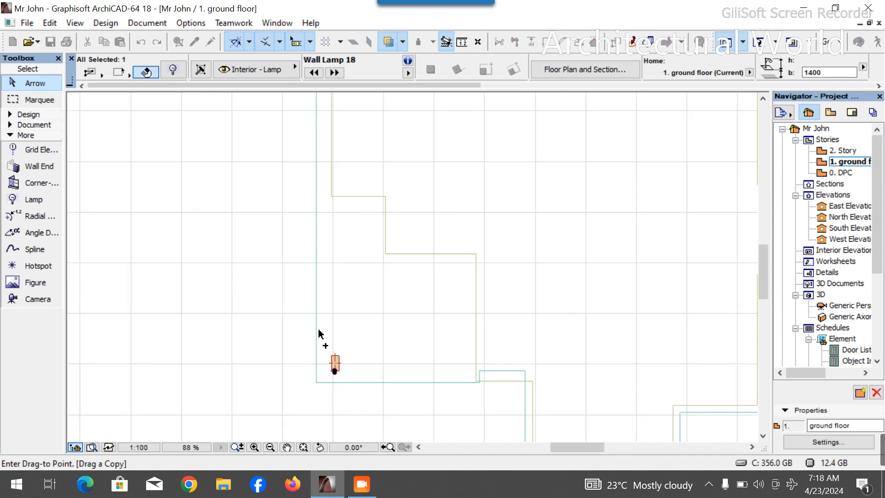
scroll(408, 251, up, 5)
scroll(401, 254, up, 4)
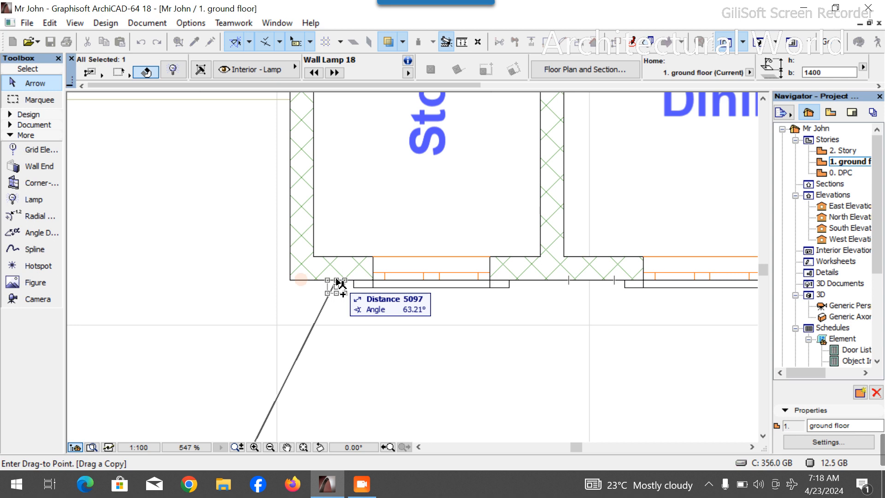
click(340, 282)
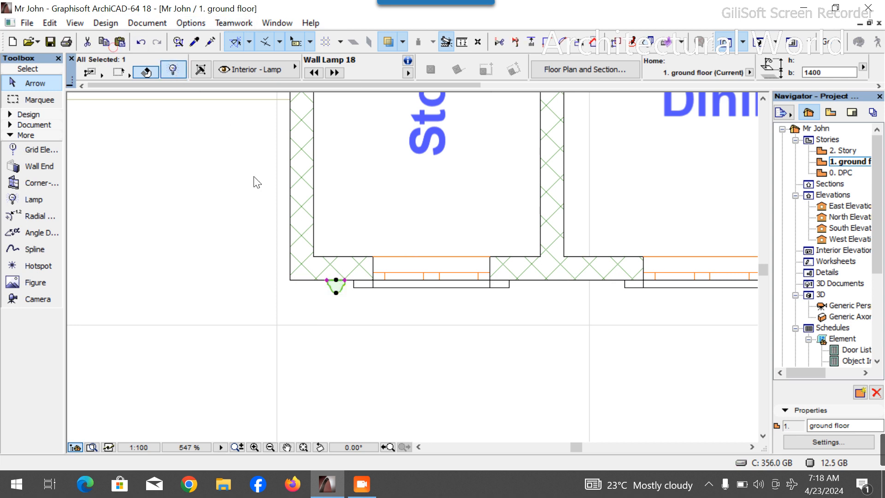
- Set the copied wall lamp's light color to a custom blue
key(ctrl+t)
click(709, 133)
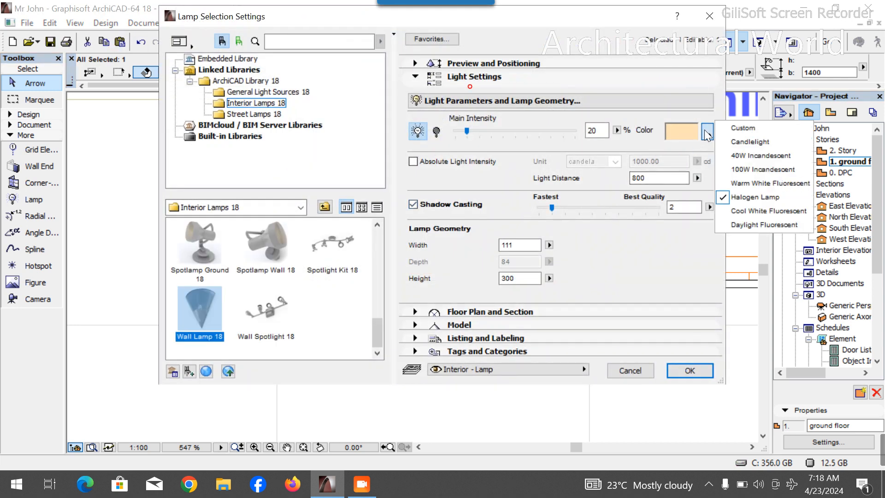
click(743, 128)
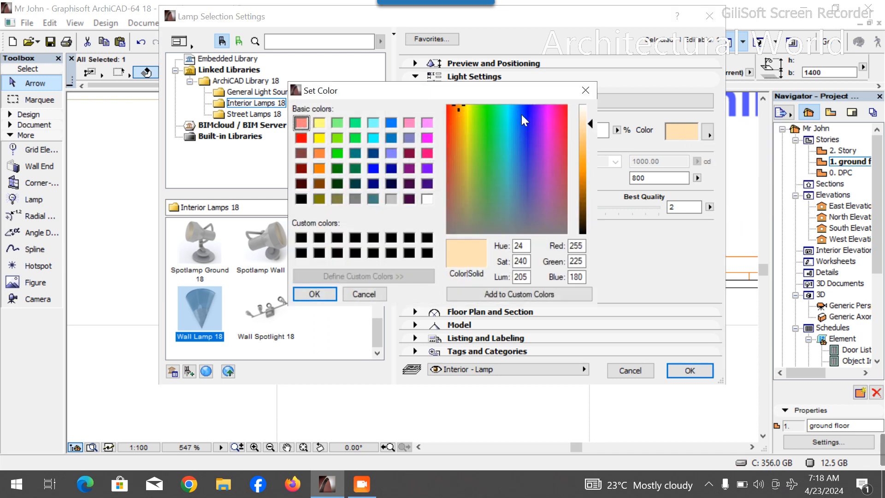
click(528, 122)
click(373, 168)
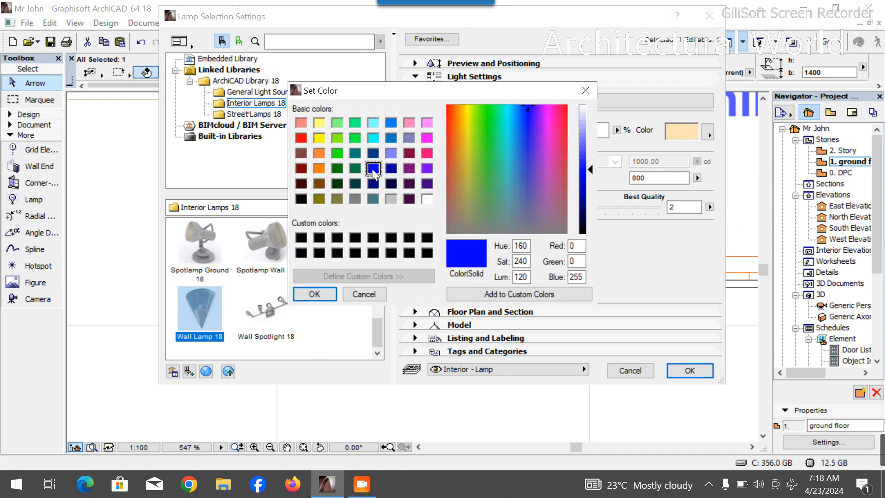
click(315, 295)
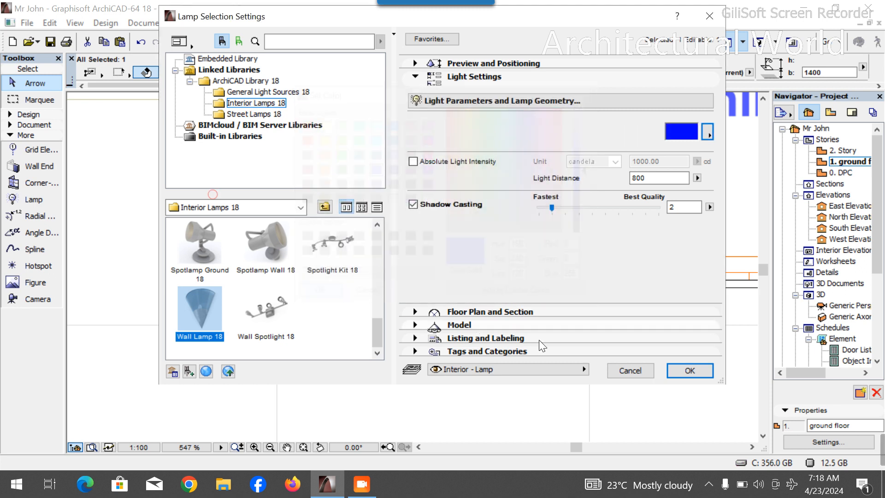
click(689, 371)
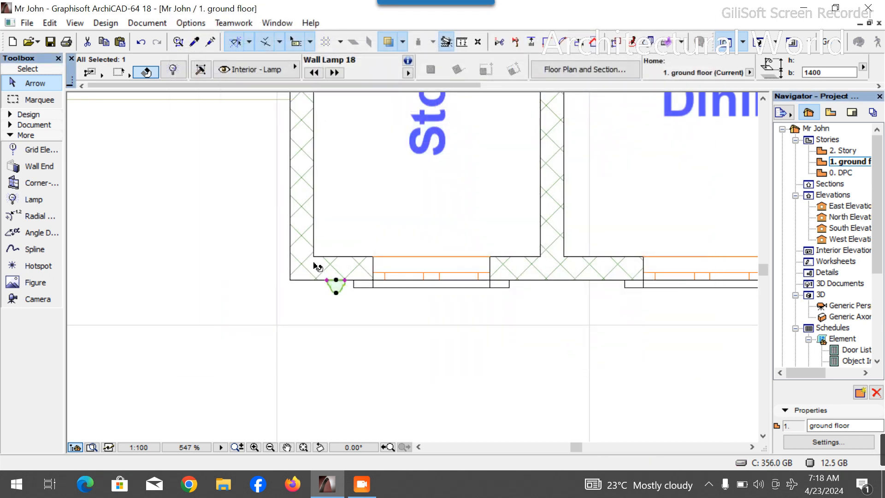
- Copy the blue wall lamp onto the lower face of the other porch column
scroll(318, 267, down, 3)
scroll(342, 212, down, 6)
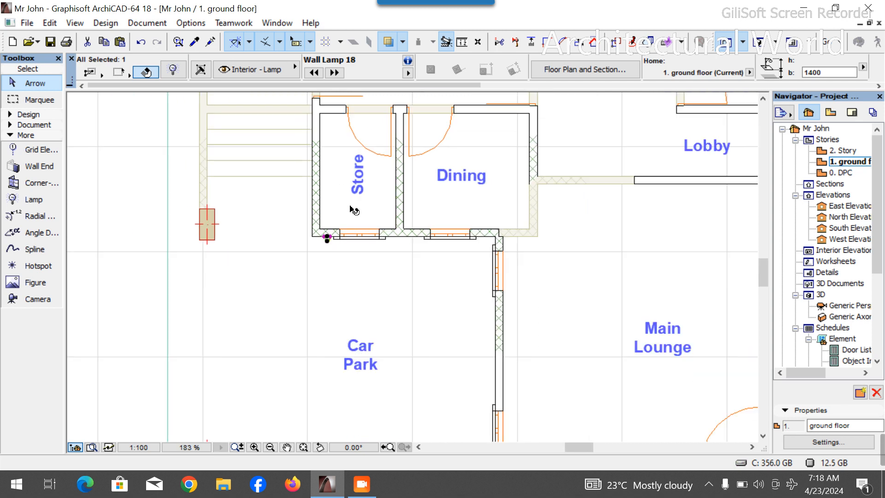
scroll(282, 382, up, 8)
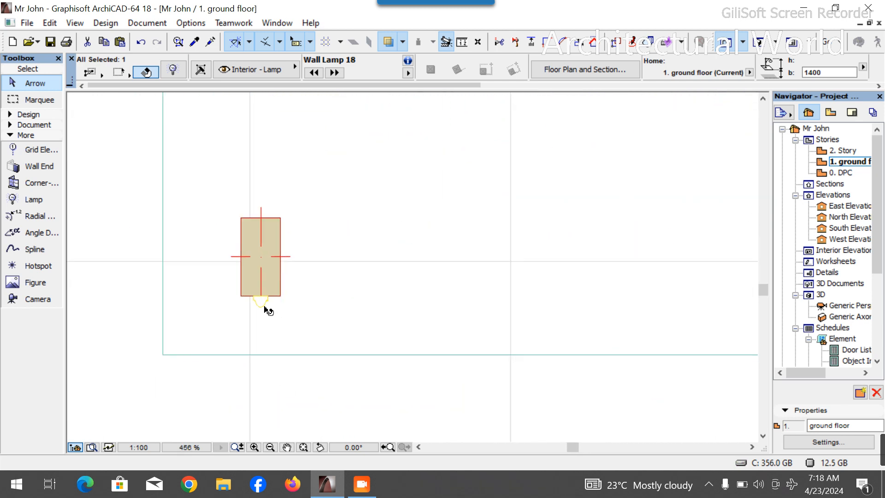
scroll(247, 294, up, 4)
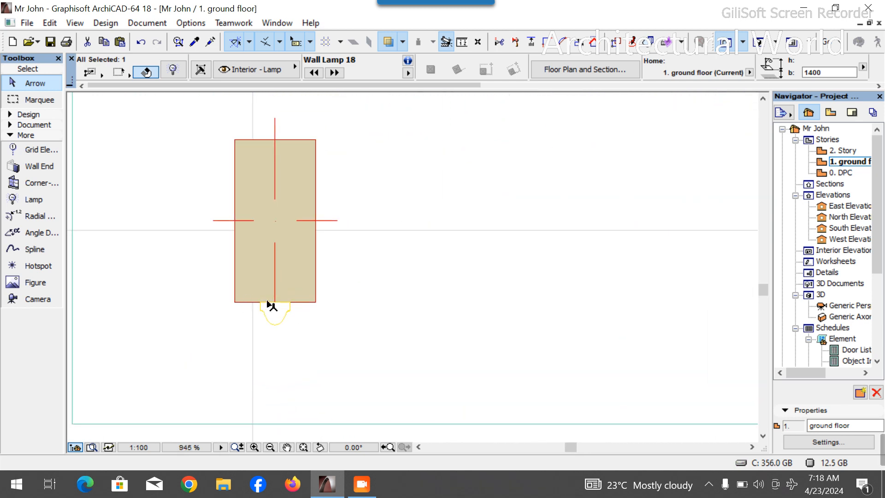
key(ctrl+d)
click(276, 312)
scroll(276, 323, down, 5)
scroll(276, 306, down, 2)
scroll(277, 236, up, 10)
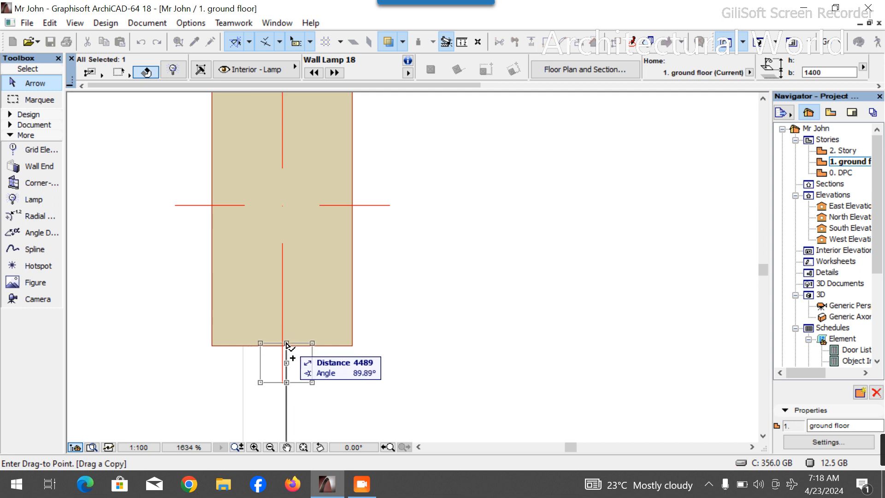
click(283, 345)
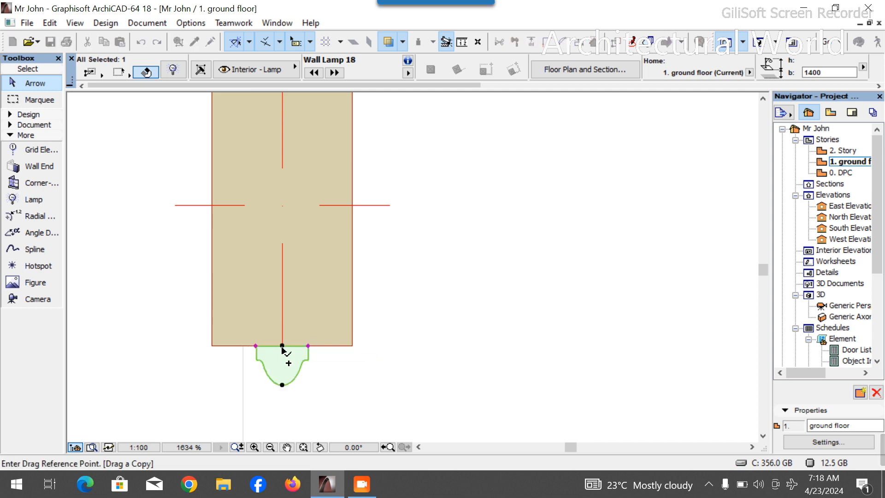
scroll(284, 351, down, 10)
click(300, 357)
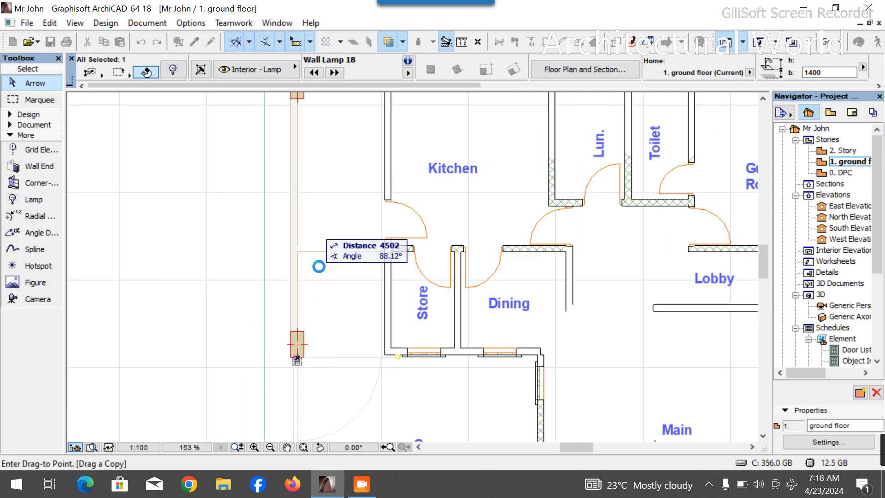
scroll(314, 263, down, 2)
scroll(302, 147, up, 6)
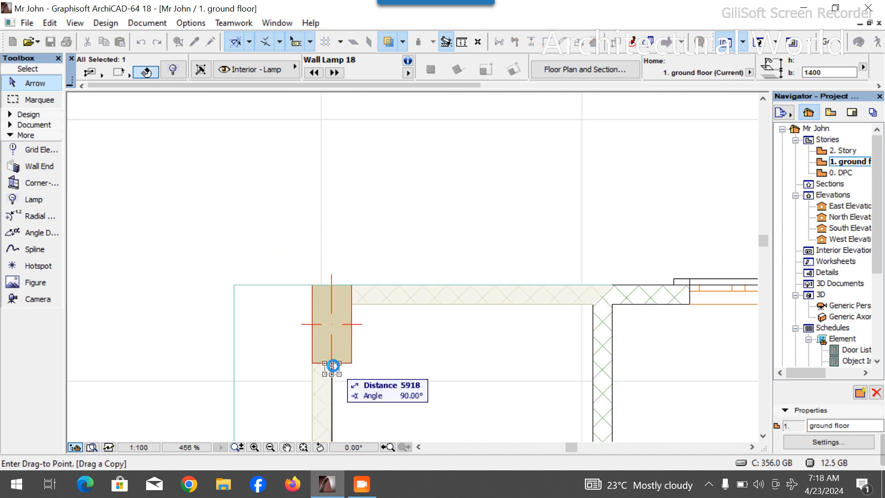
scroll(325, 288, down, 2)
scroll(325, 222, down, 5)
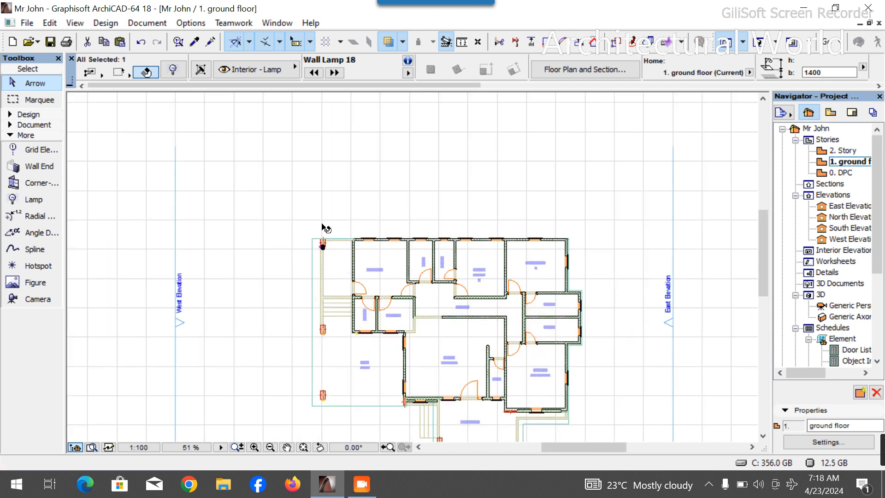
- Copy the Store-corner wall lamp onto the wall corner beside the entrance, below the Main Lounge
scroll(309, 266, down, 3)
scroll(340, 277, up, 5)
scroll(342, 255, up, 3)
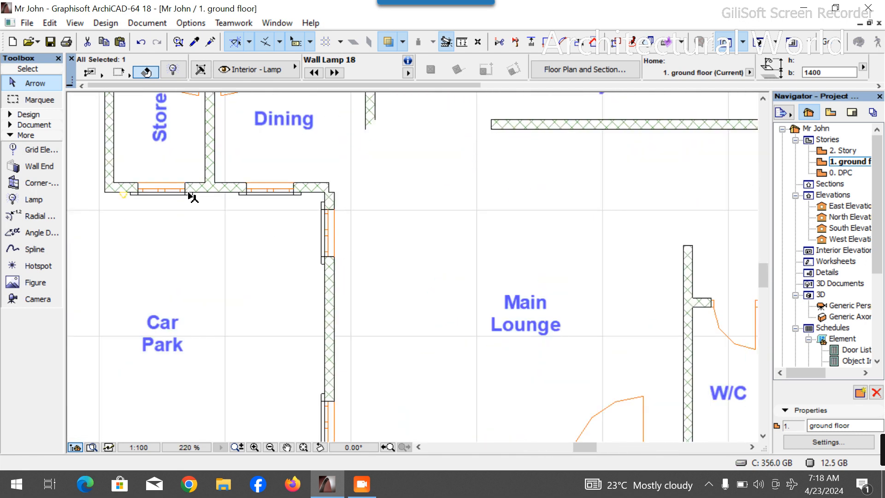
scroll(111, 190, up, 7)
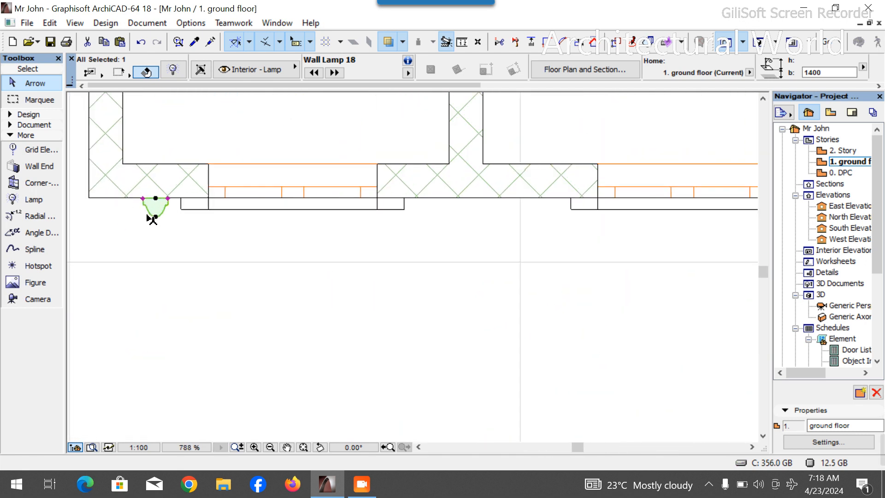
key(ctrl+d)
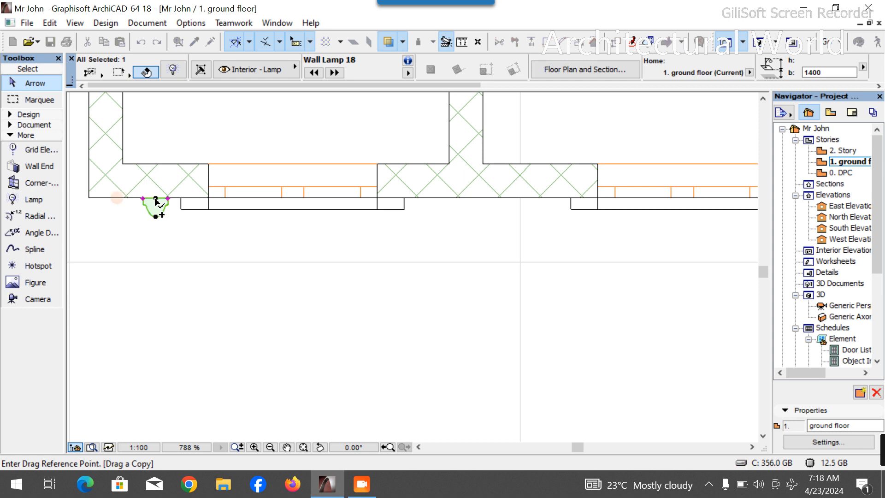
click(156, 201)
scroll(153, 199, down, 12)
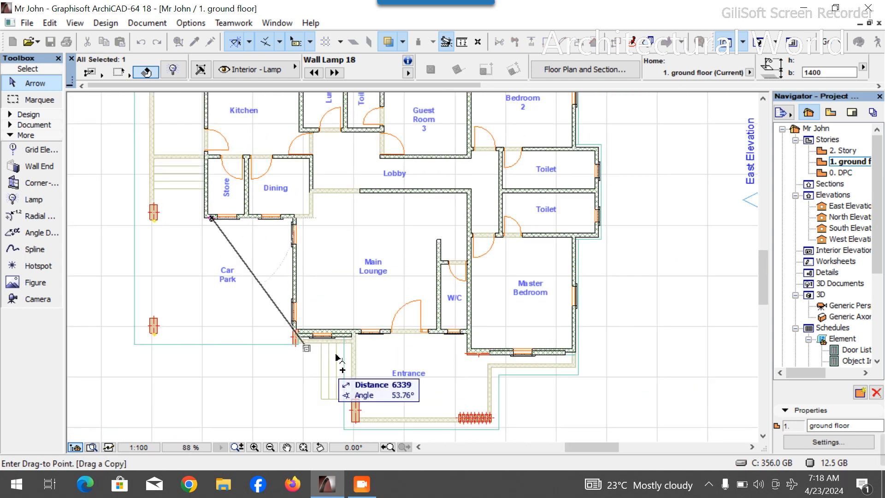
scroll(336, 355, up, 2)
scroll(357, 345, up, 3)
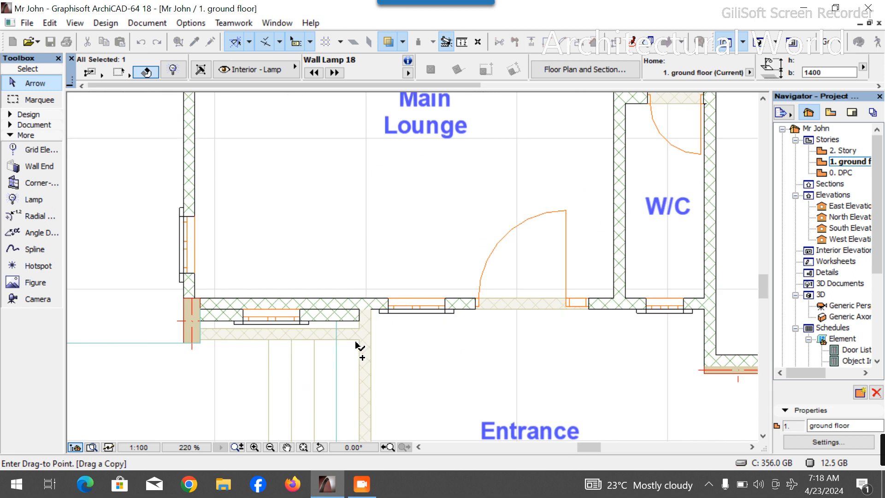
scroll(356, 344, up, 5)
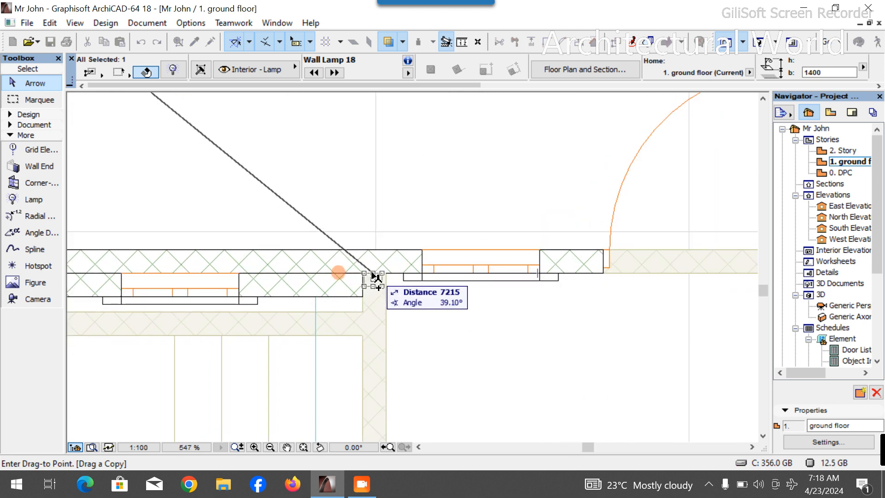
click(375, 273)
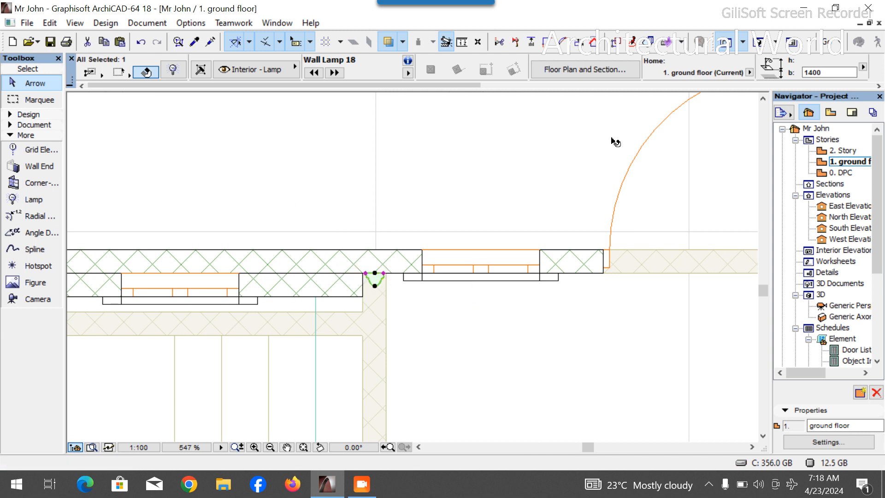
- Switch to 3D and orbit around the porch to examine the placed wall lamps
key(F3)
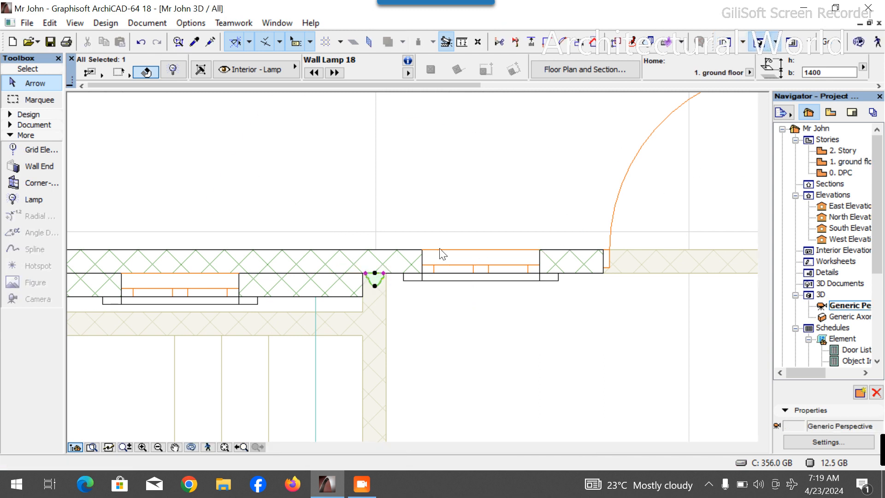
scroll(419, 307, down, 2)
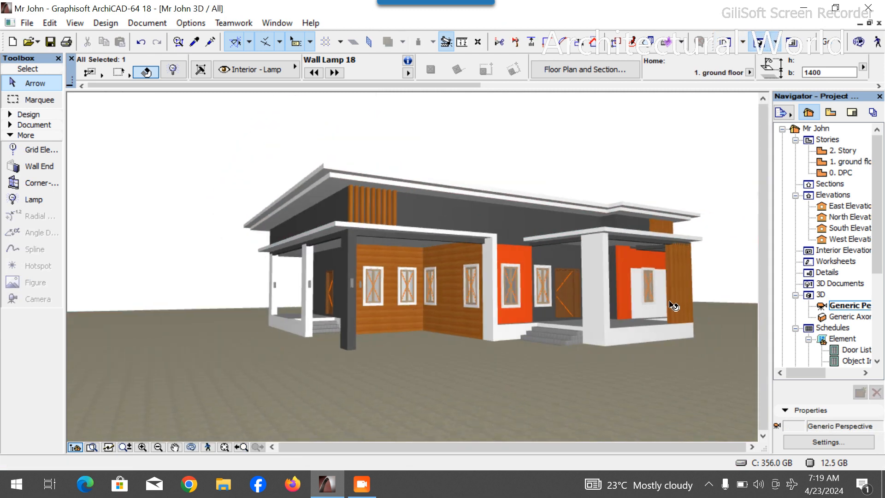
scroll(673, 305, up, 3)
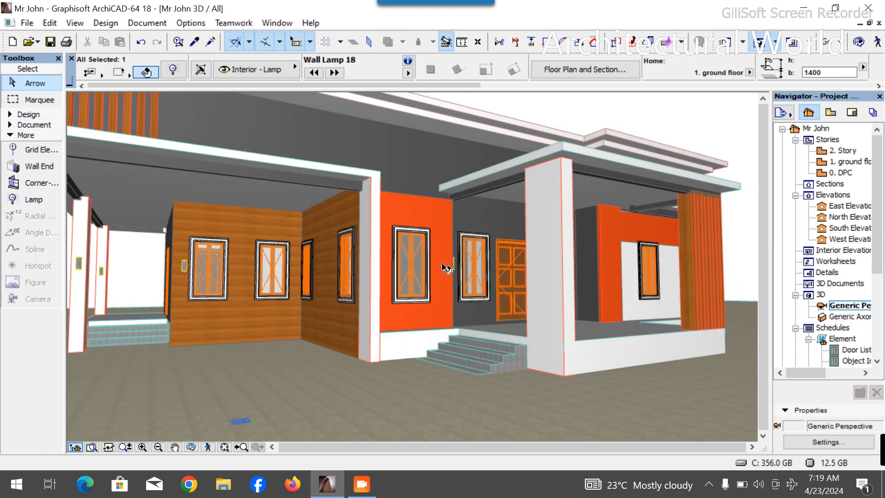
click(191, 447)
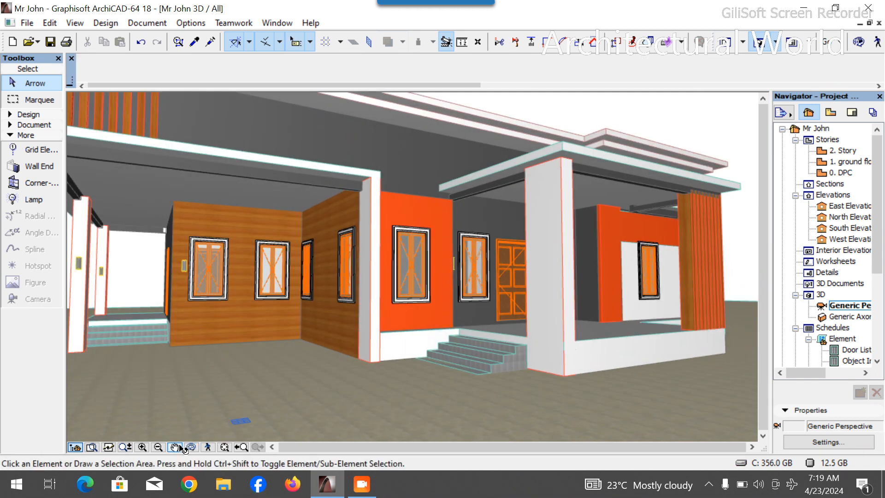
drag(475, 388, 426, 386)
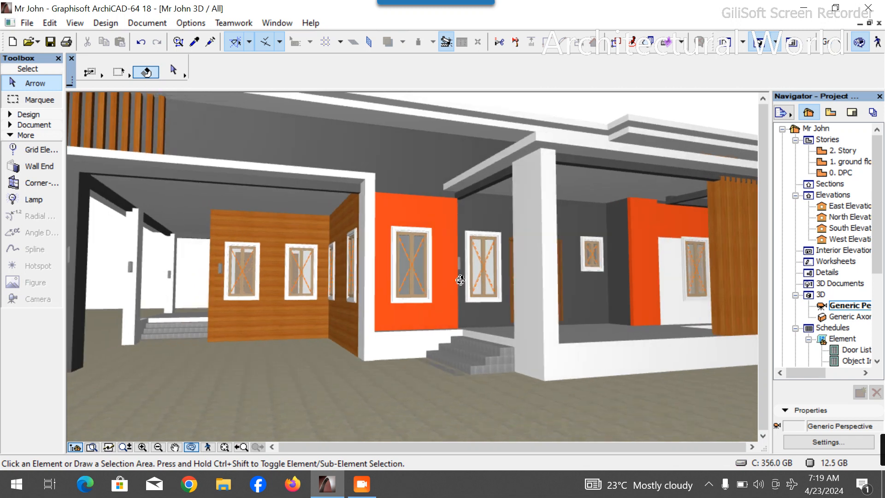
scroll(466, 262, up, 3)
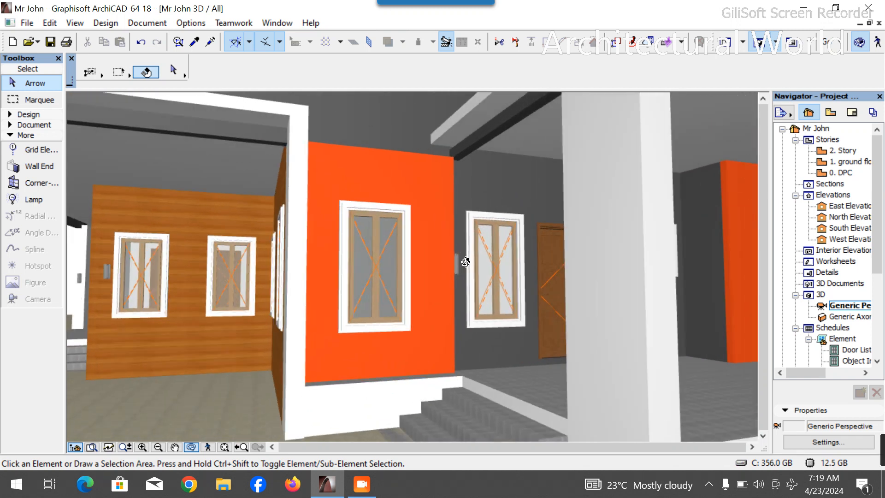
- Select the orange wall in 3D and, on the ground floor plan, shorten its end back from the entrance lamp
click(445, 282)
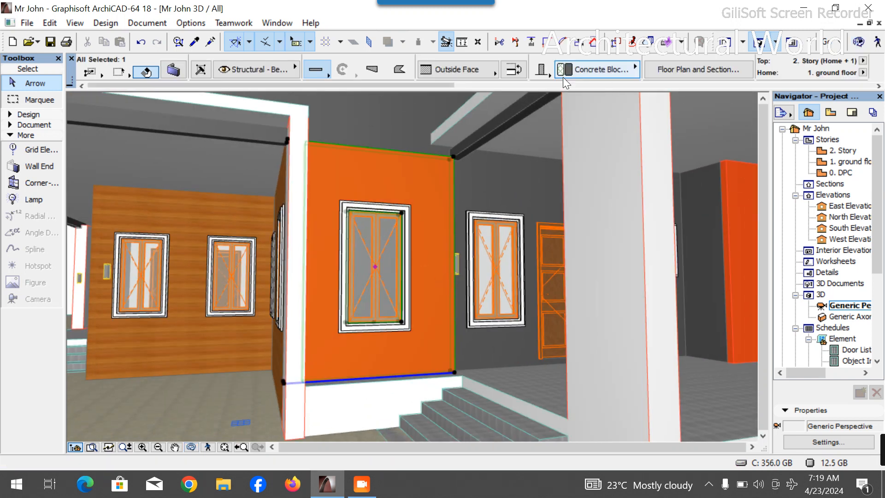
double_click(847, 162)
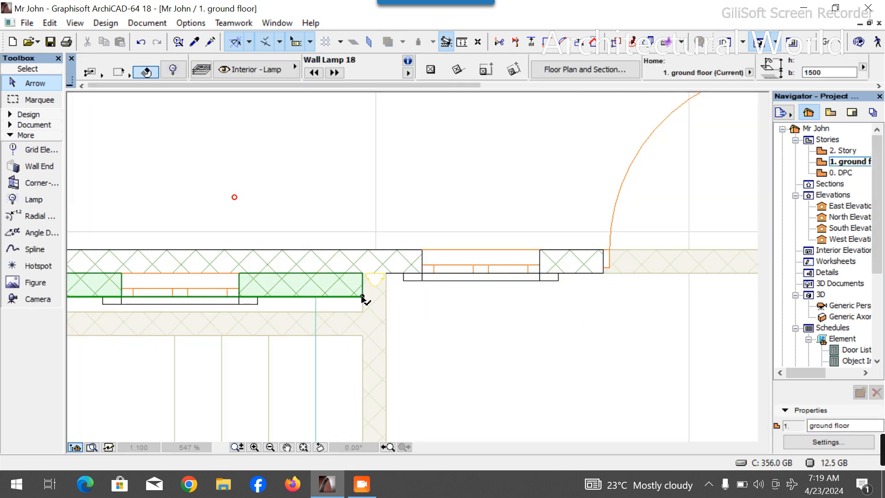
click(363, 296)
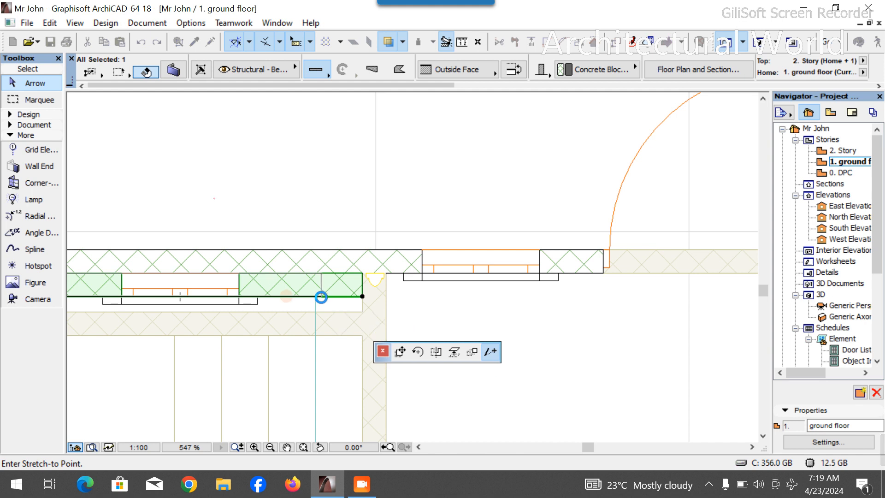
click(321, 297)
key(Escape)
click(751, 46)
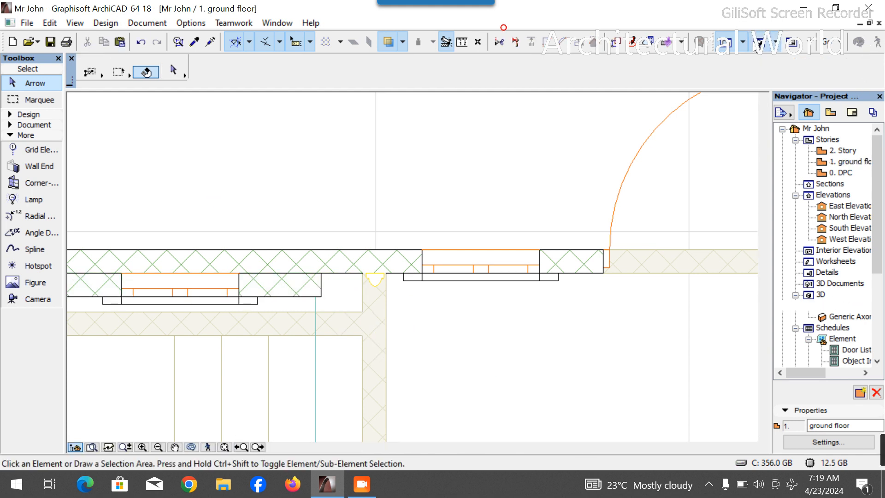
- Copy the car park column lamp onto the Master Bedroom's front outer wall beside the entrance
key(Escape)
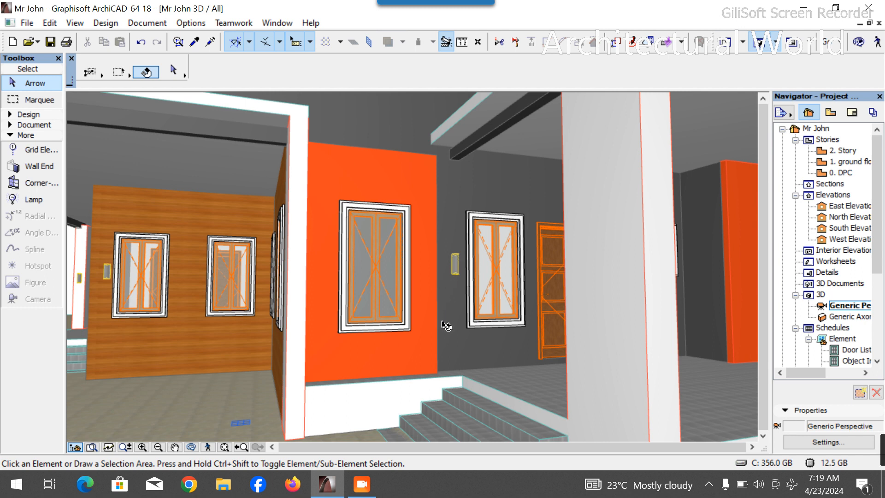
scroll(392, 327, down, 4)
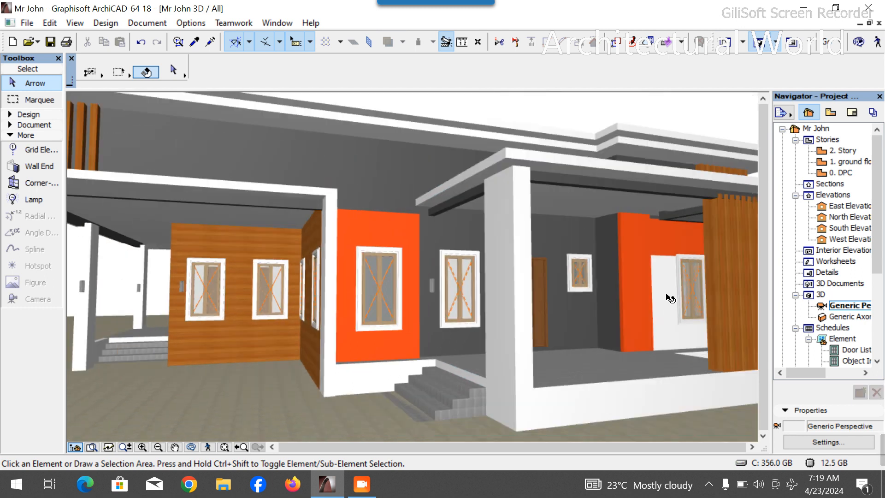
double_click(850, 162)
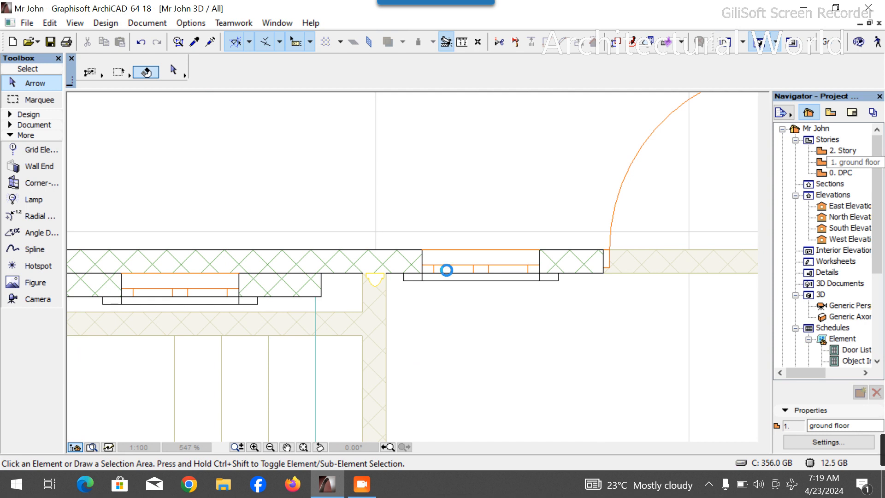
scroll(528, 251, down, 10)
scroll(436, 230, up, 7)
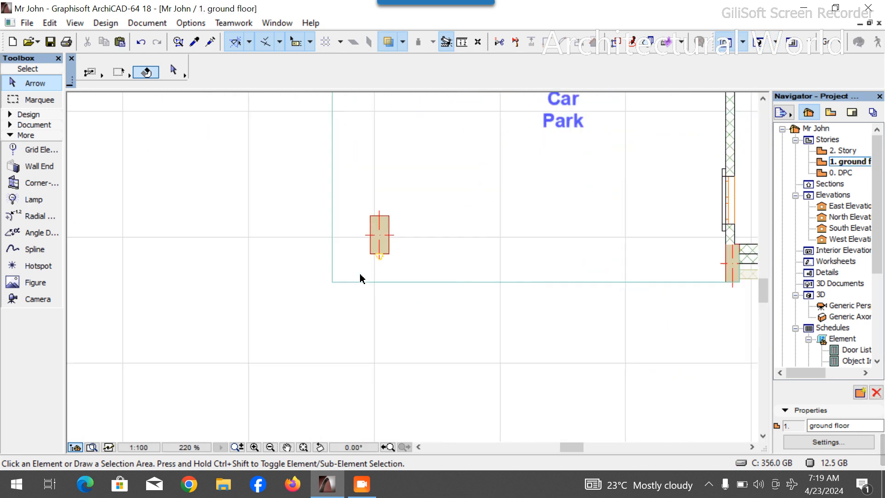
scroll(396, 247, up, 7)
click(417, 240)
key(ctrl+d)
click(414, 237)
scroll(316, 281, down, 4)
scroll(276, 282, down, 6)
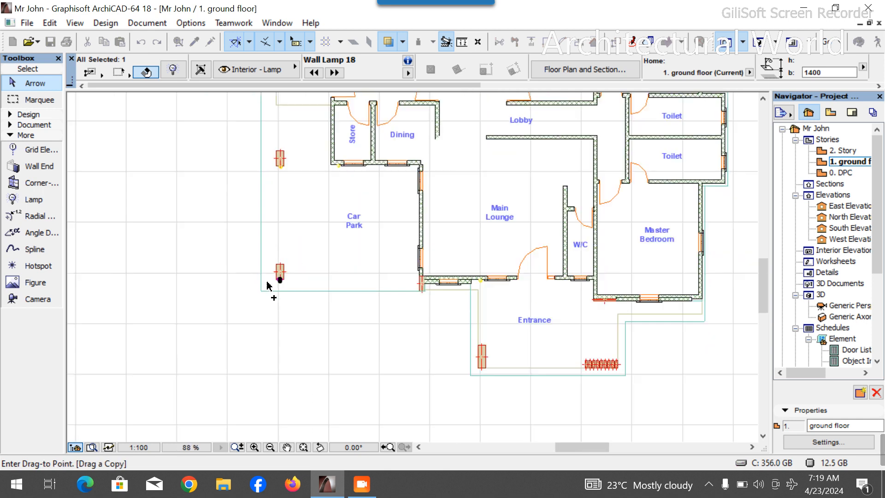
scroll(365, 272, up, 5)
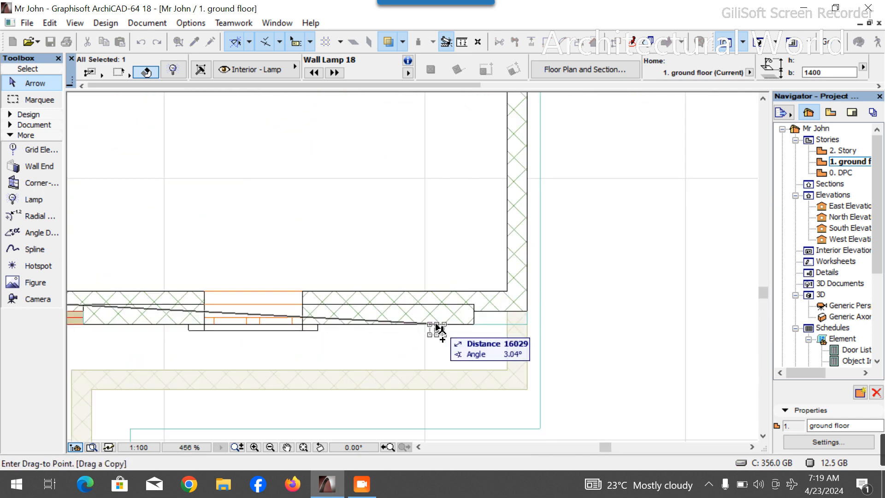
click(439, 328)
- Rotate a copy of that lamp 90° about its position at the Master Bedroom's front wall corner
scroll(439, 329, down, 5)
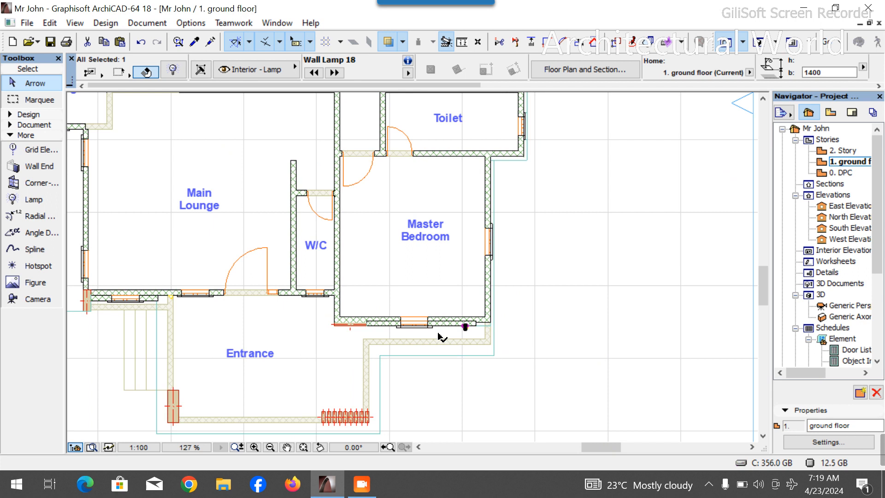
scroll(443, 338, up, 5)
scroll(481, 331, down, 5)
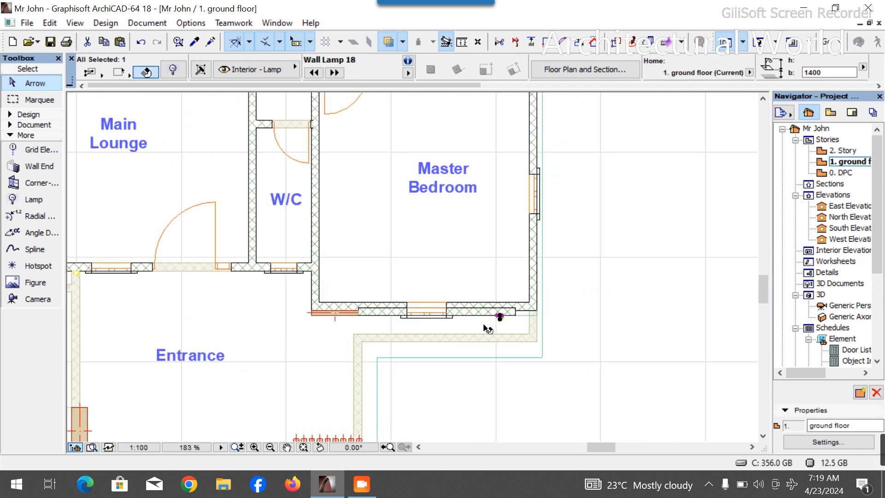
scroll(488, 318, down, 2)
scroll(488, 329, up, 1)
scroll(486, 325, down, 3)
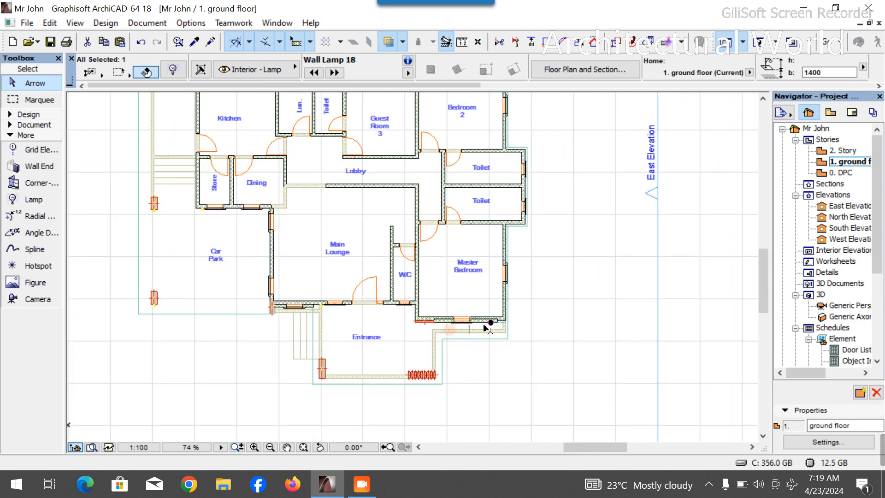
scroll(469, 357, up, 1)
scroll(475, 350, up, 10)
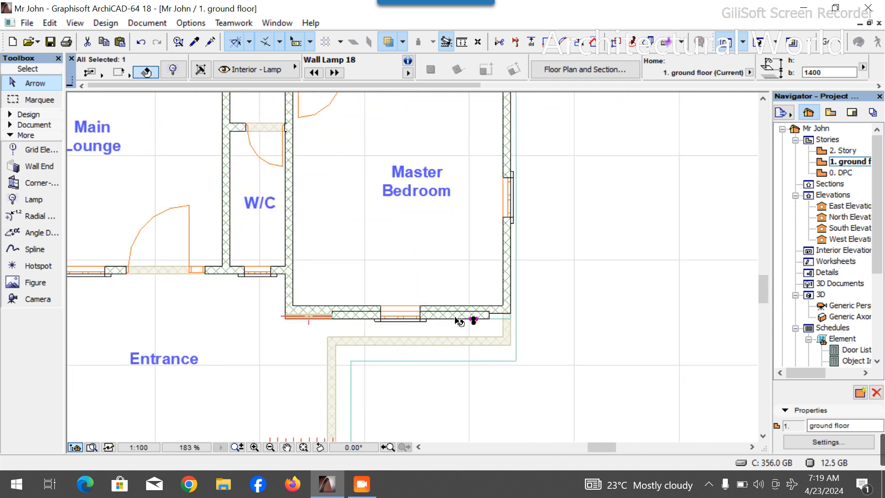
key(ctrl+alt+e)
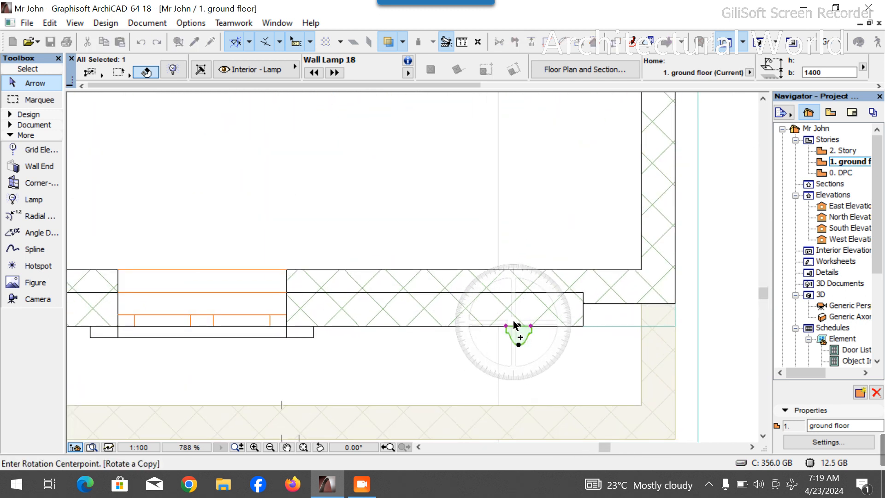
click(519, 326)
click(520, 192)
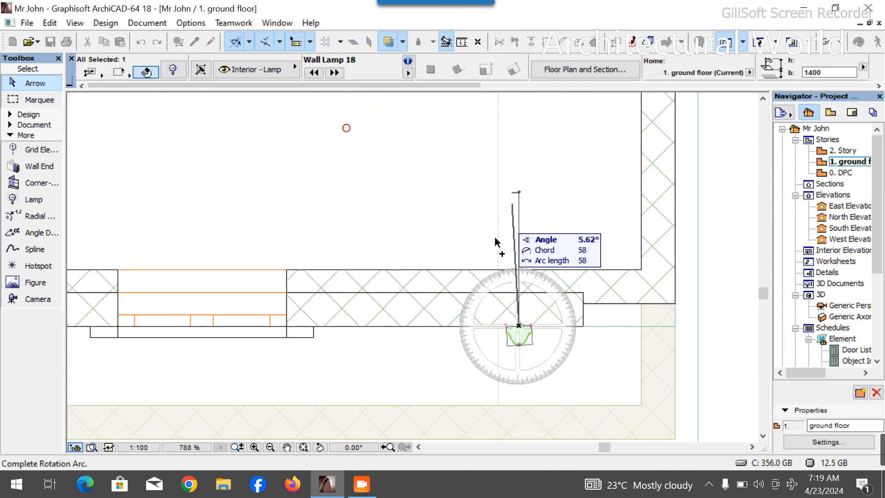
click(404, 328)
- Move the rotated lamp copy onto the Master Bedroom's east outer wall
key(ctrl+d)
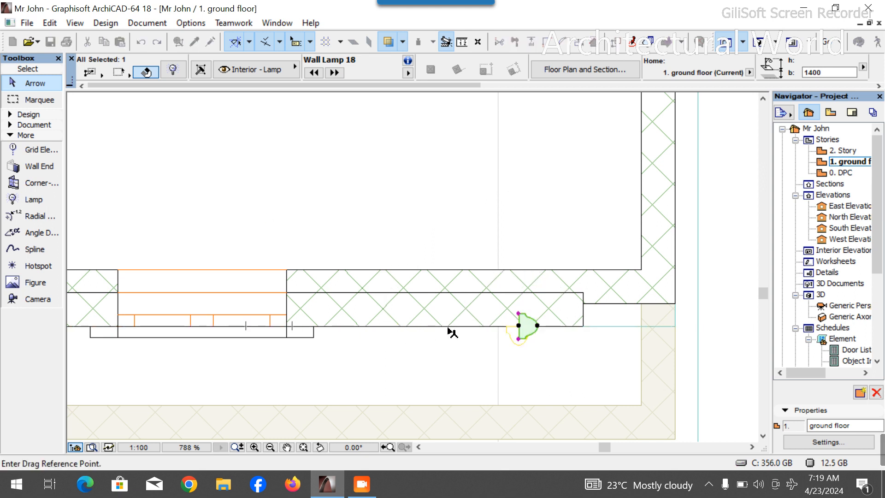
click(518, 325)
scroll(452, 367, down, 5)
scroll(512, 285, up, 5)
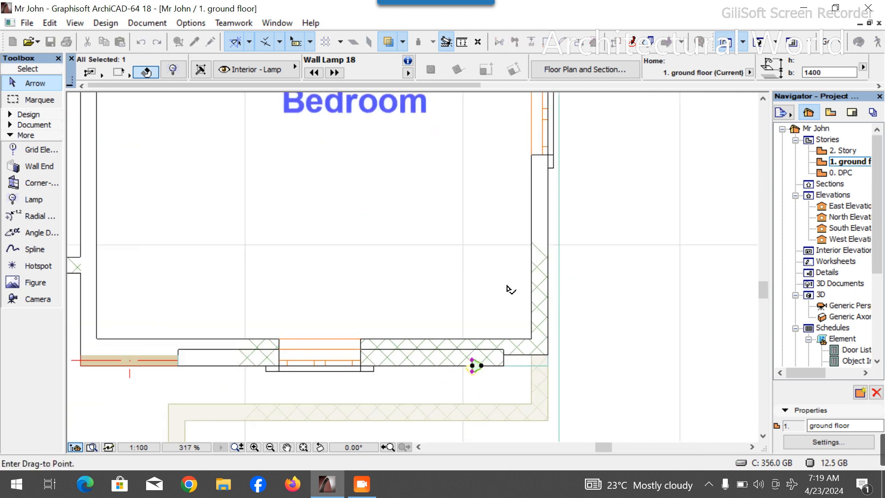
click(568, 239)
scroll(571, 239, down, 5)
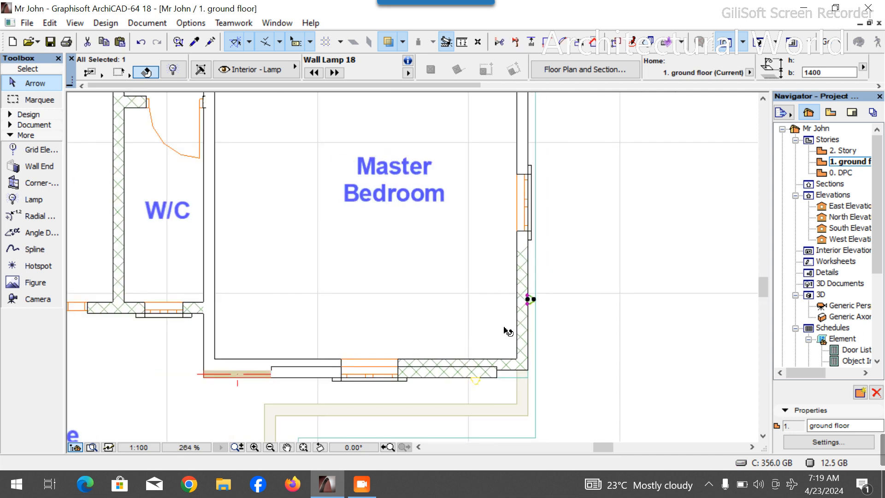
scroll(517, 308, up, 3)
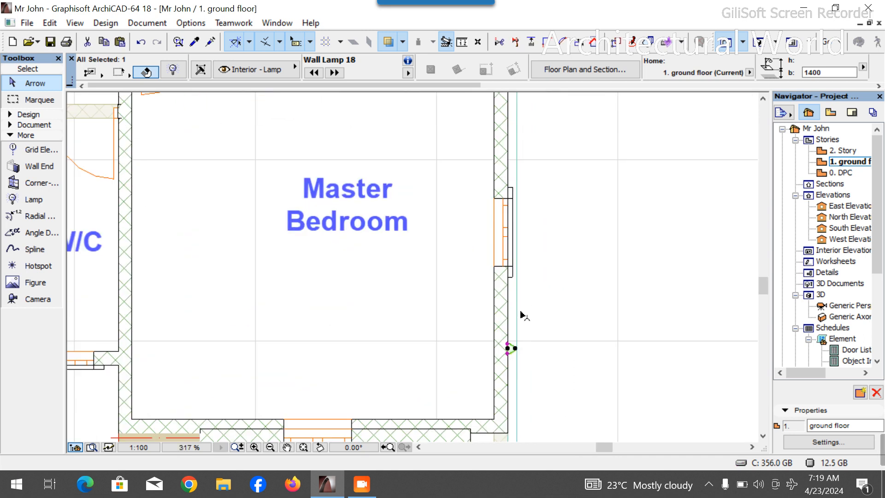
- Copy the east-wall lamp up to the outer wall where the two toilets meet
key(ctrl+shift+d)
click(509, 349)
scroll(511, 360, down, 3)
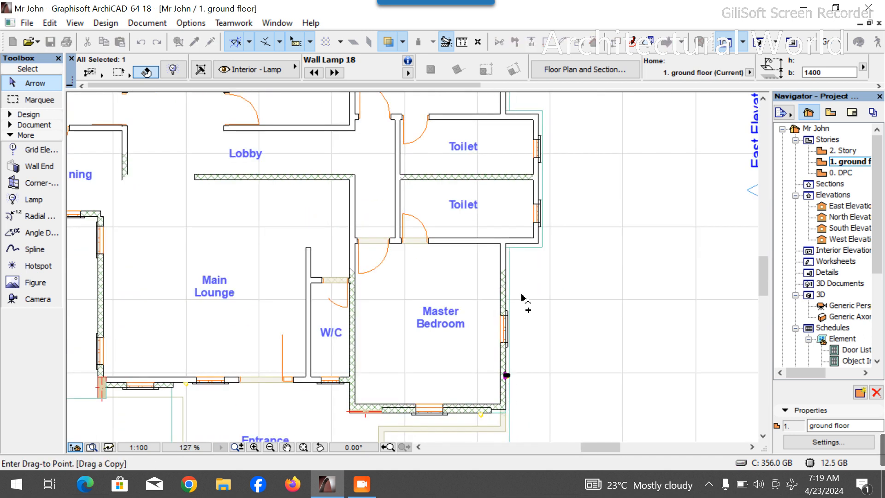
scroll(550, 145, up, 3)
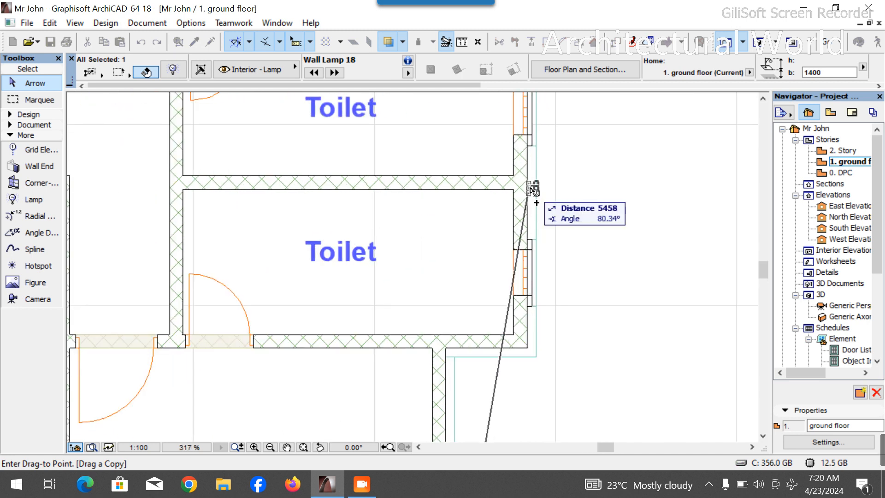
click(531, 184)
- Copy the lamp further up onto Bedroom 2's east outer wall above its window, then deselect it
key(ctrl+shift+d)
click(530, 183)
scroll(533, 279, down, 6)
scroll(522, 225, up, 7)
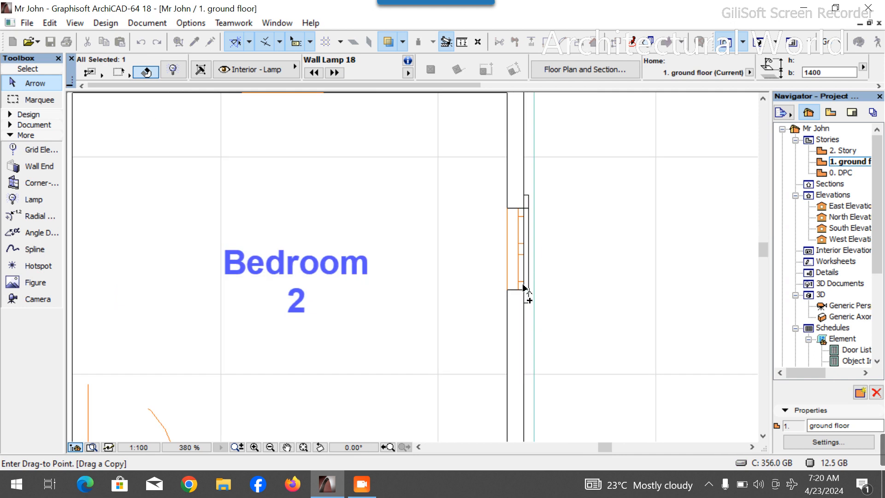
click(524, 171)
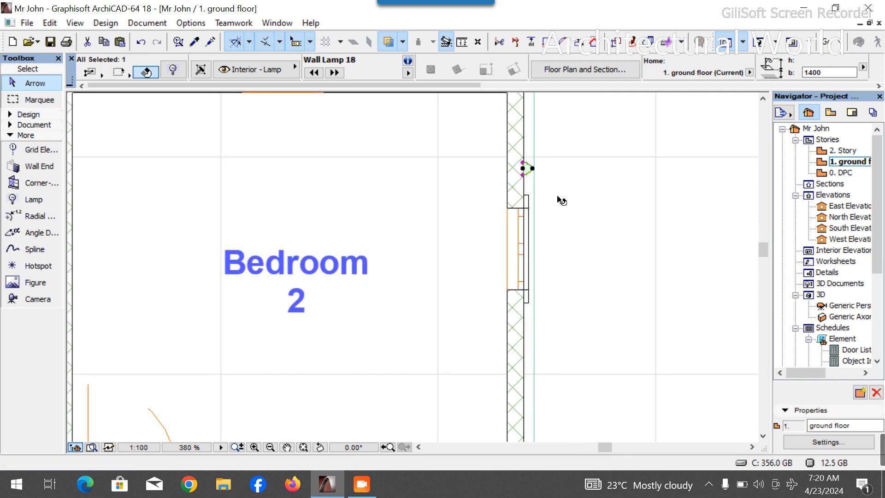
click(640, 222)
- Switch to 3D and orbit around the house to examine the new exterior wall lamps
click(761, 43)
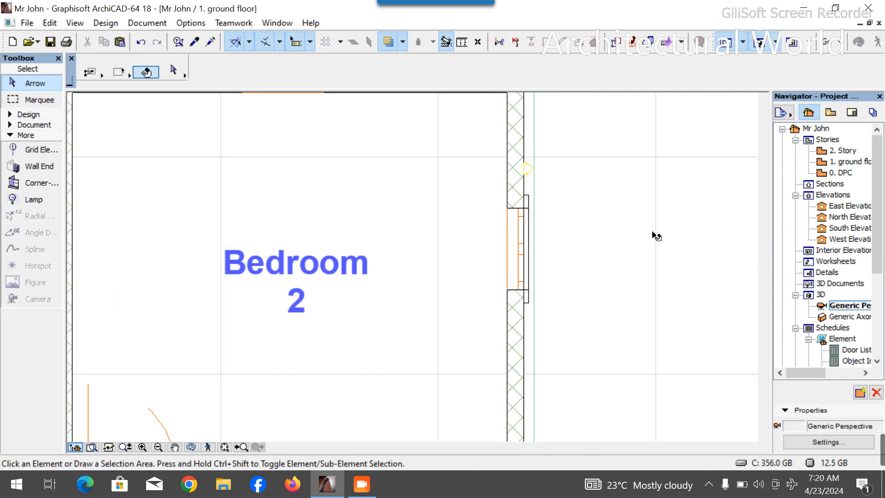
scroll(292, 344, down, 3)
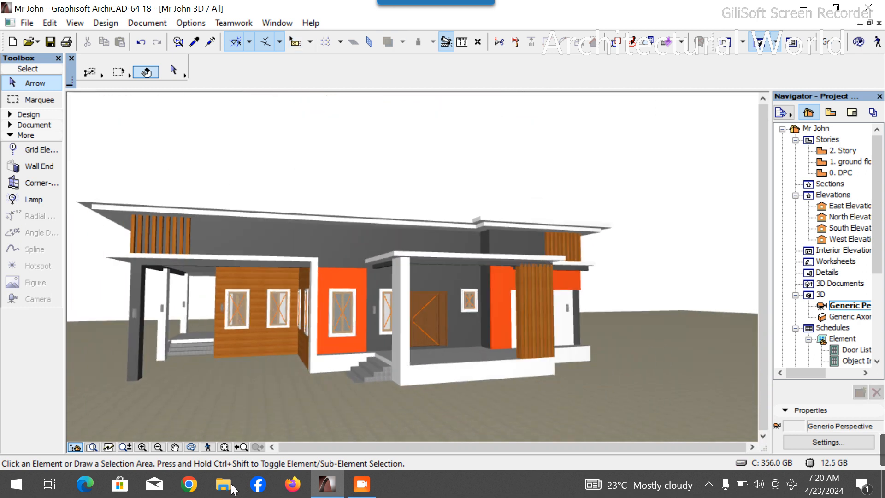
click(190, 447)
mouse_move(525, 362)
mouse_down()
mouse_move(211, 361)
mouse_move(182, 327)
mouse_move(751, 393)
mouse_move(465, 357)
mouse_move(576, 370)
mouse_move(590, 357)
mouse_move(514, 400)
mouse_move(359, 396)
mouse_move(495, 386)
mouse_move(324, 385)
mouse_move(474, 377)
mouse_move(500, 367)
mouse_move(455, 367)
mouse_move(516, 366)
mouse_up()
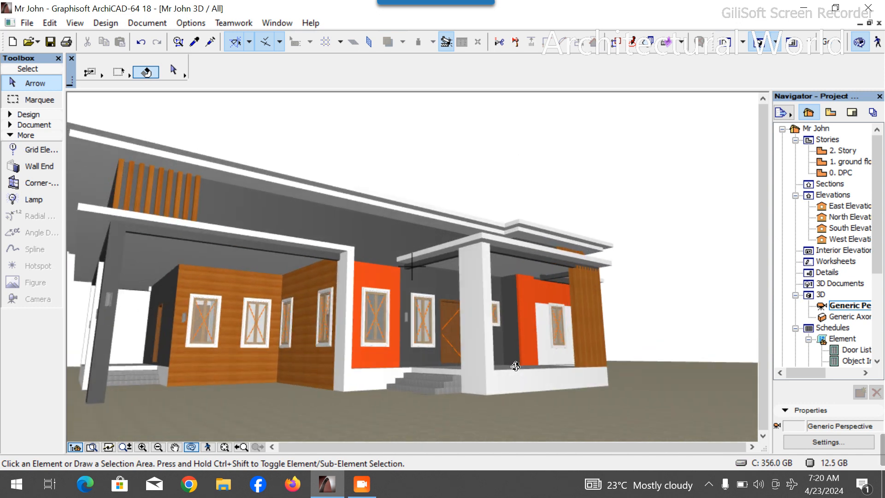
scroll(524, 302, up, 2)
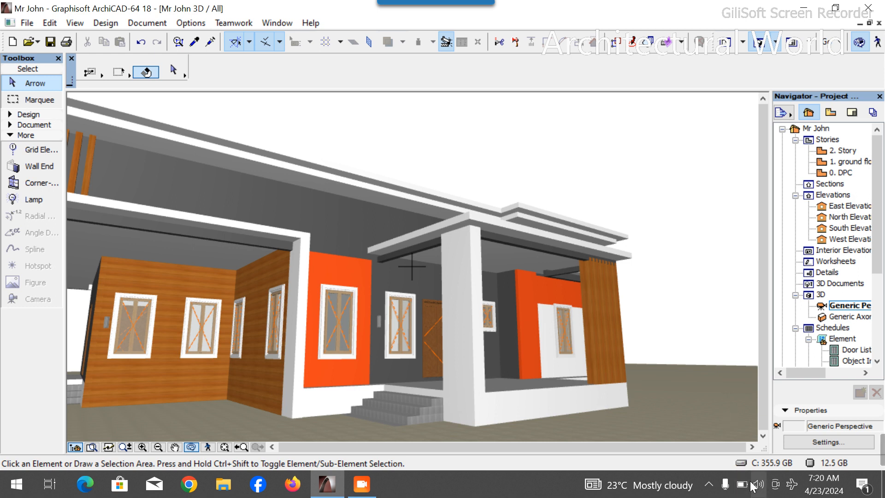
click(362, 484)
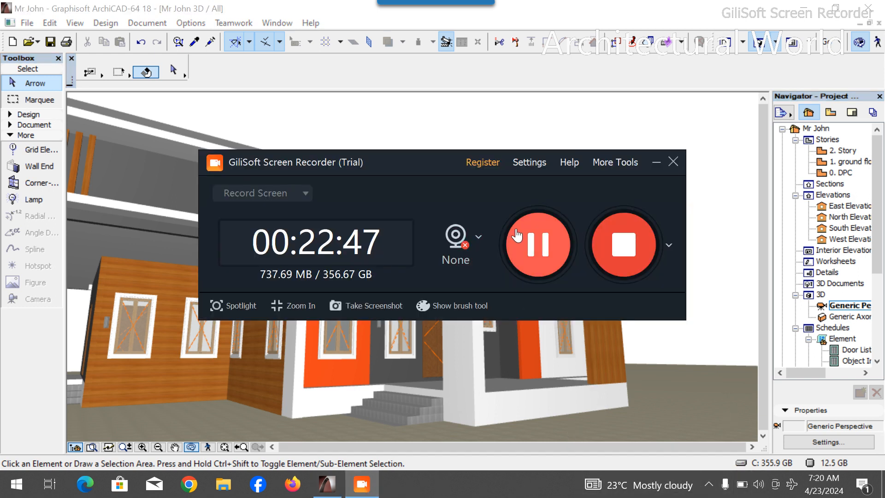
click(460, 127)
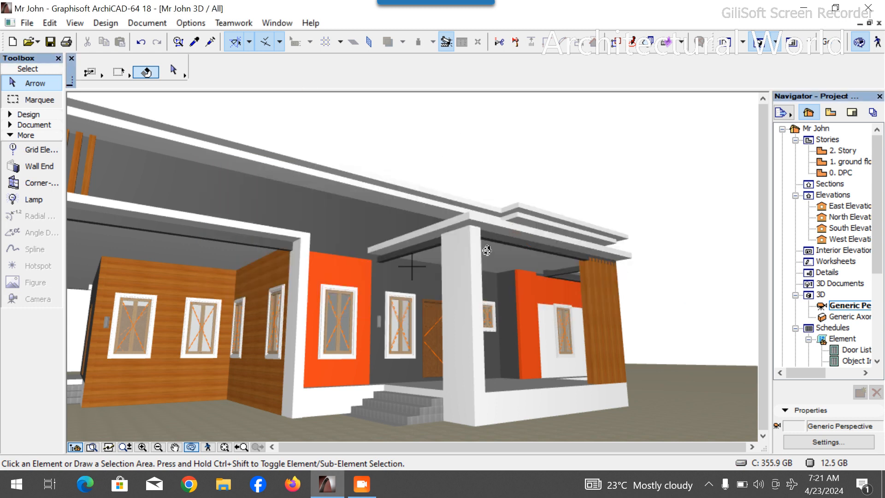
- Activate the Lamp tool on the ground floor and choose Chandelier 18 from the Interior Lamps 18 library
scroll(487, 251, up, 6)
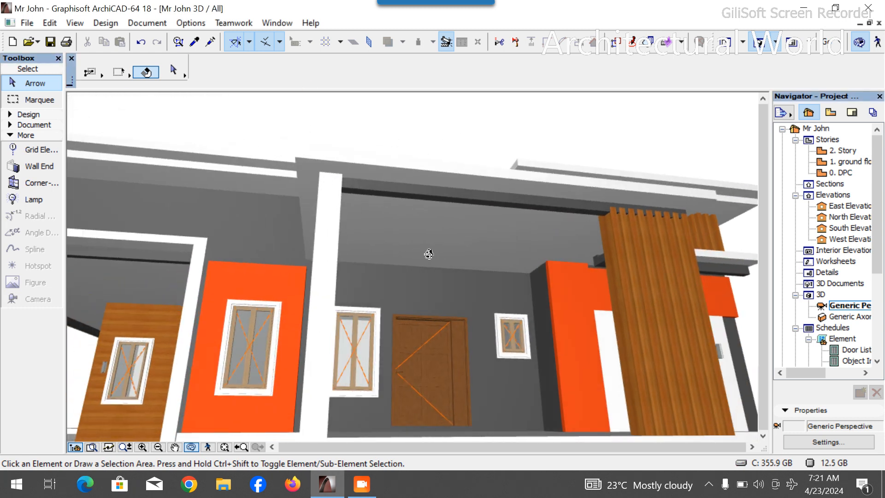
drag(429, 254, 481, 241)
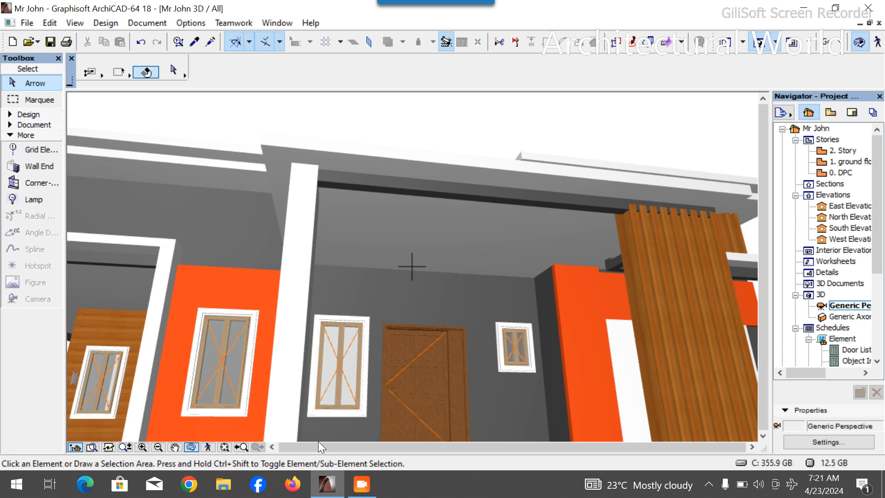
double_click(849, 161)
scroll(407, 261, down, 5)
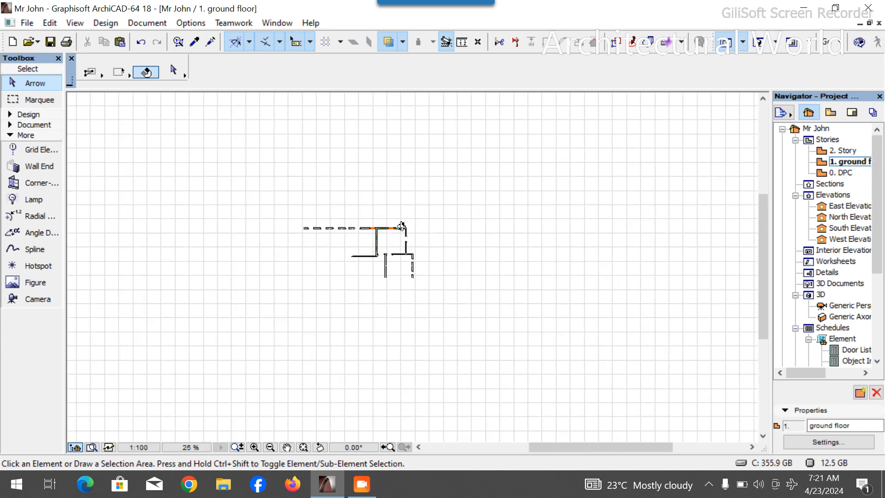
scroll(360, 309, up, 4)
scroll(330, 346, up, 2)
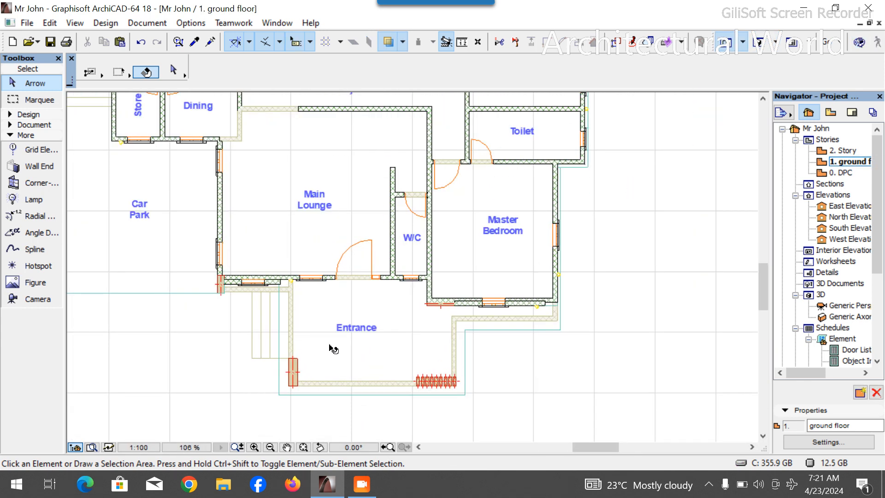
click(37, 203)
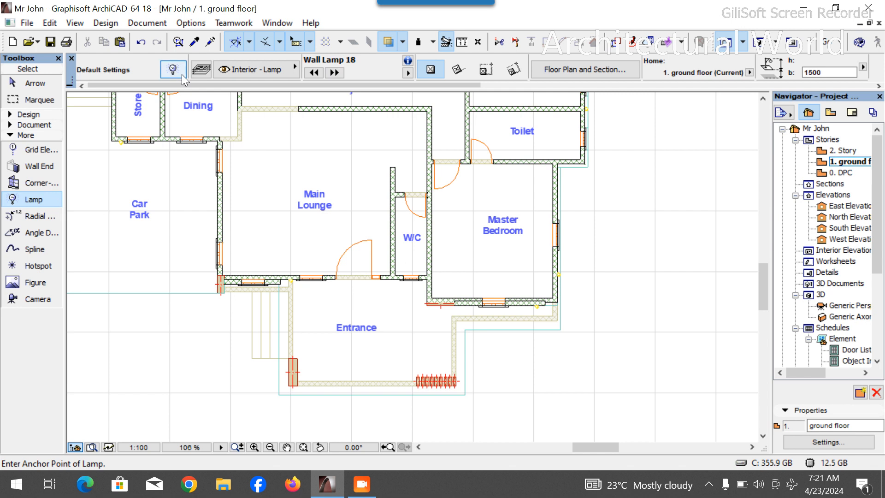
key(ctrl+t)
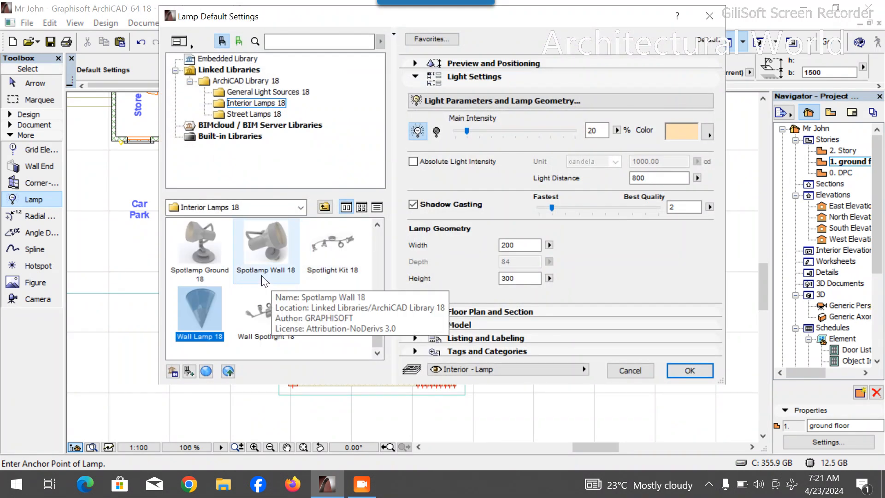
scroll(262, 278, up, 2)
scroll(278, 296, down, 1)
scroll(236, 276, up, 5)
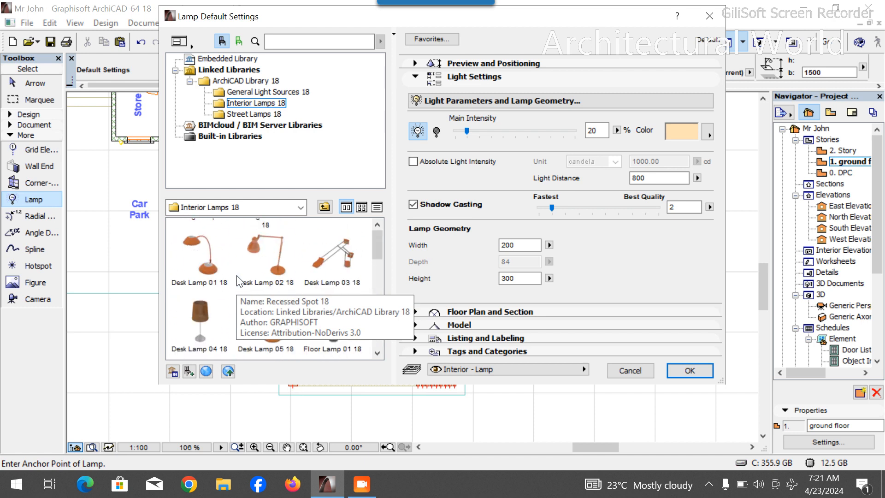
click(336, 245)
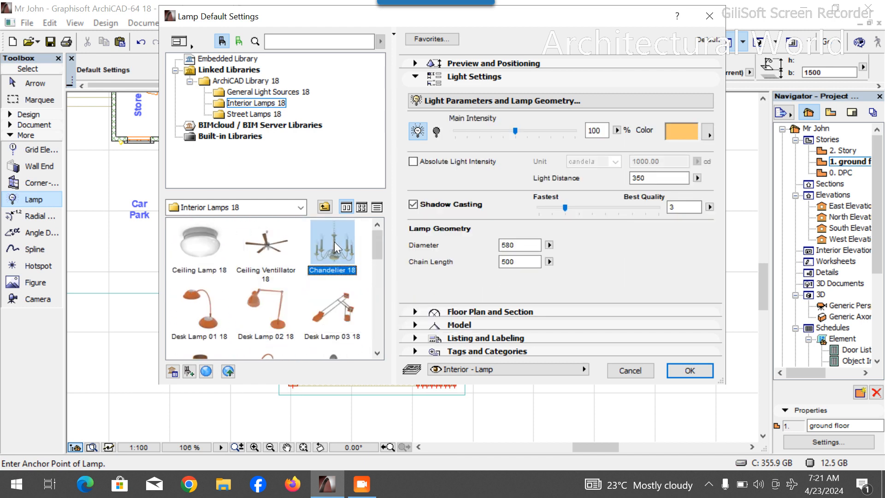
- Set Chandelier 18 to 20% main intensity with a blue light colour and place it in the Entrance
click(469, 130)
click(469, 130)
click(469, 129)
click(469, 129)
click(677, 137)
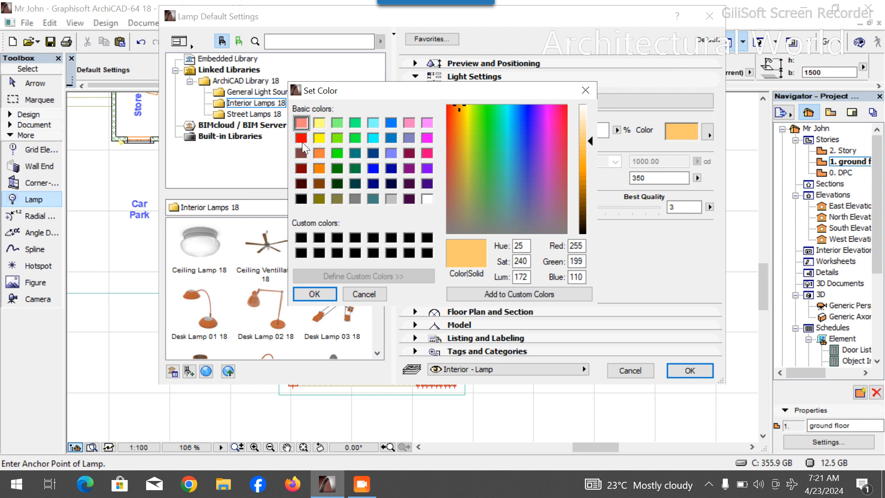
click(355, 123)
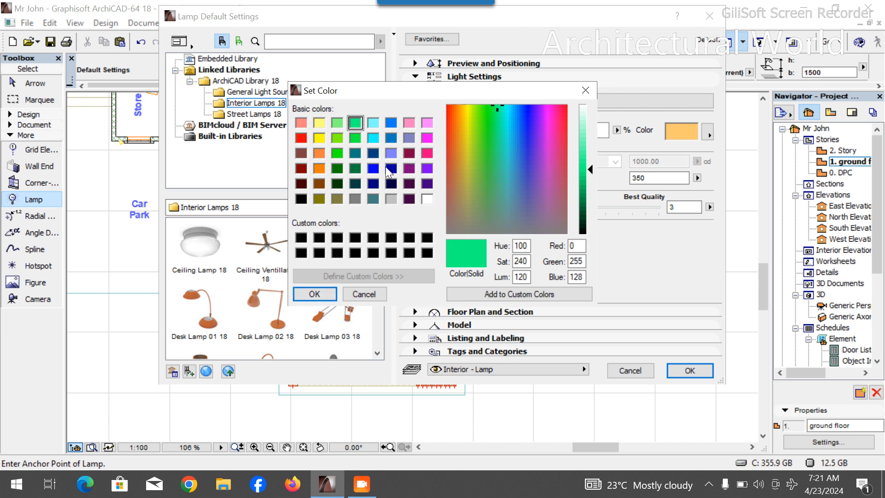
click(373, 169)
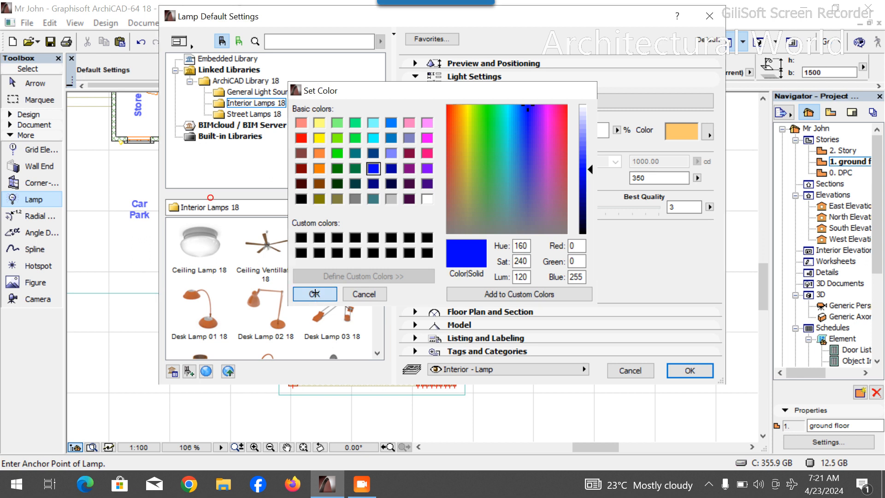
click(322, 293)
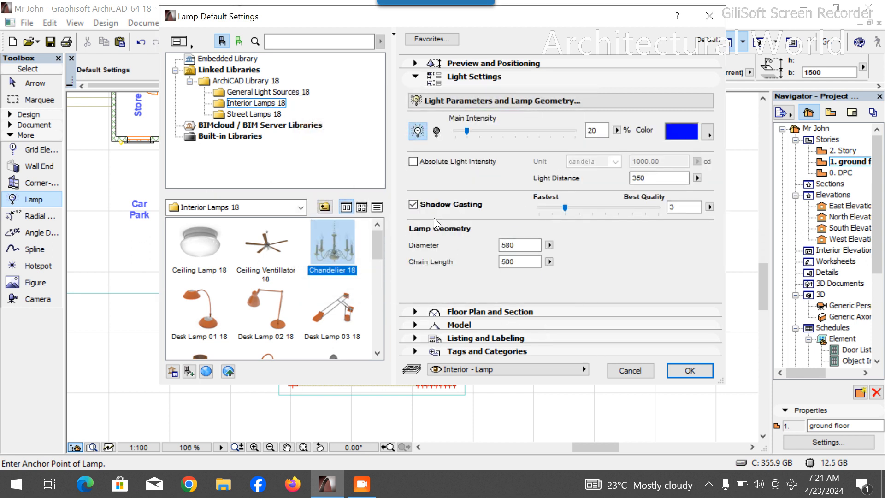
click(689, 371)
click(361, 336)
key(Escape)
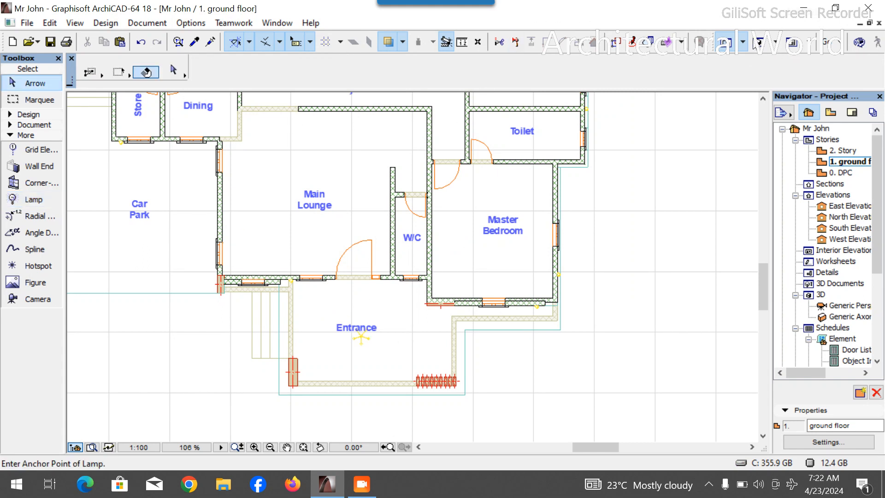
- Try to change the chandelier's bottom offset in the 3D view
click(755, 42)
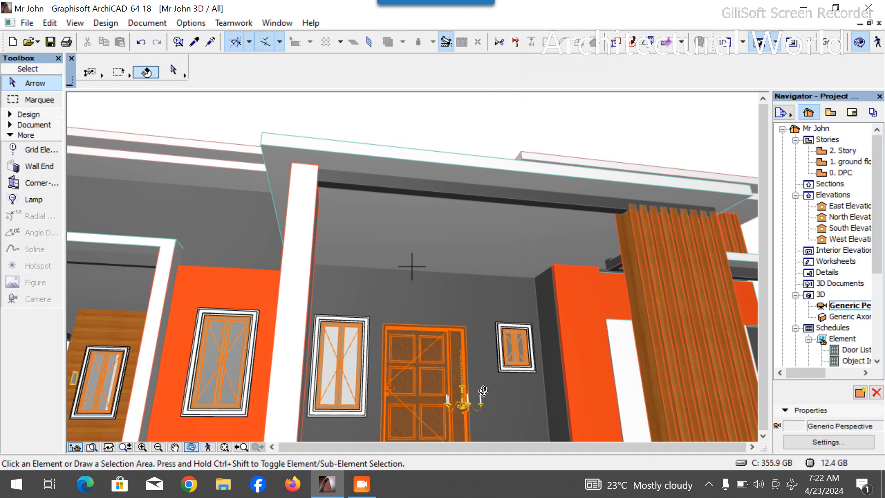
click(471, 394)
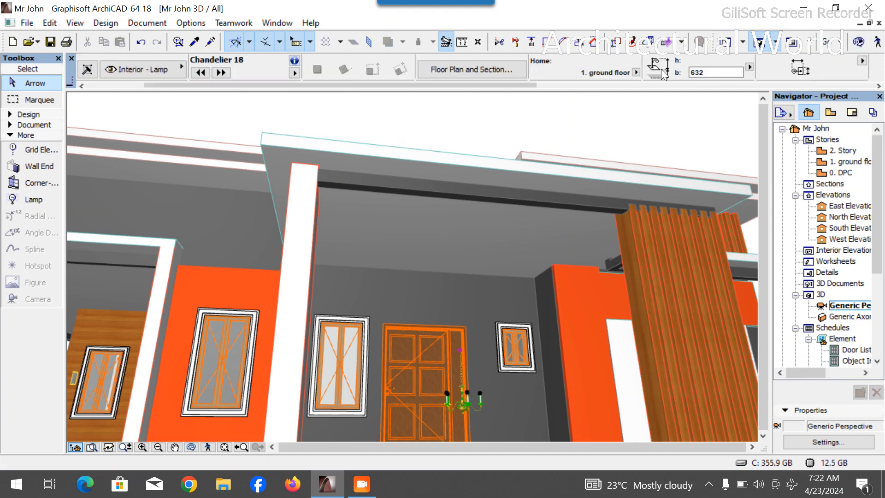
click(707, 74)
text(1600)
key(Return)
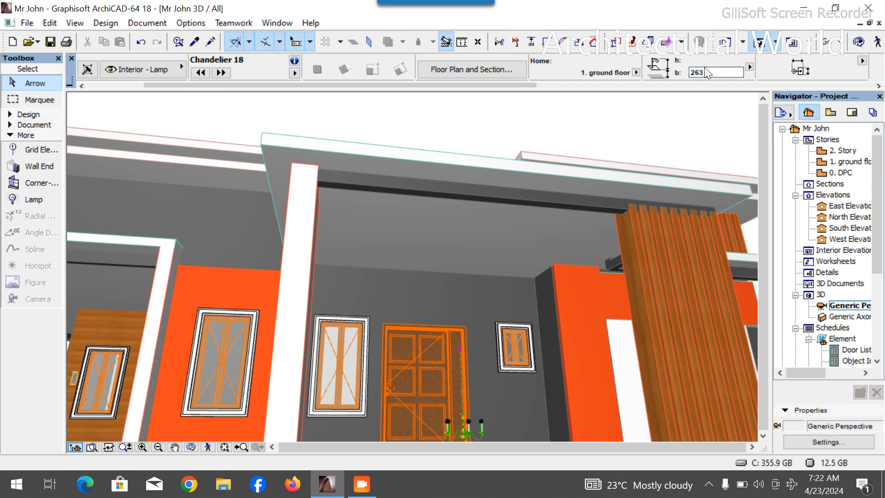
drag(712, 74, 687, 75)
key(Return)
drag(711, 74, 691, 75)
text(2000)
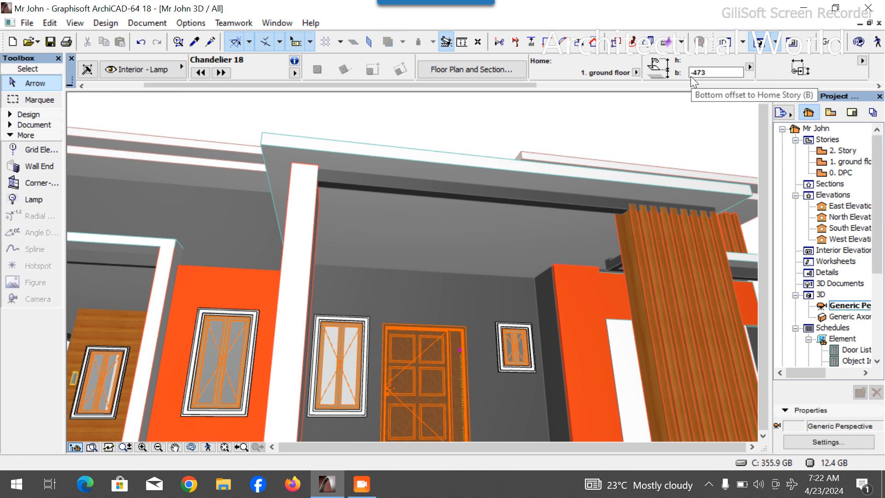
scroll(454, 197, down, 3)
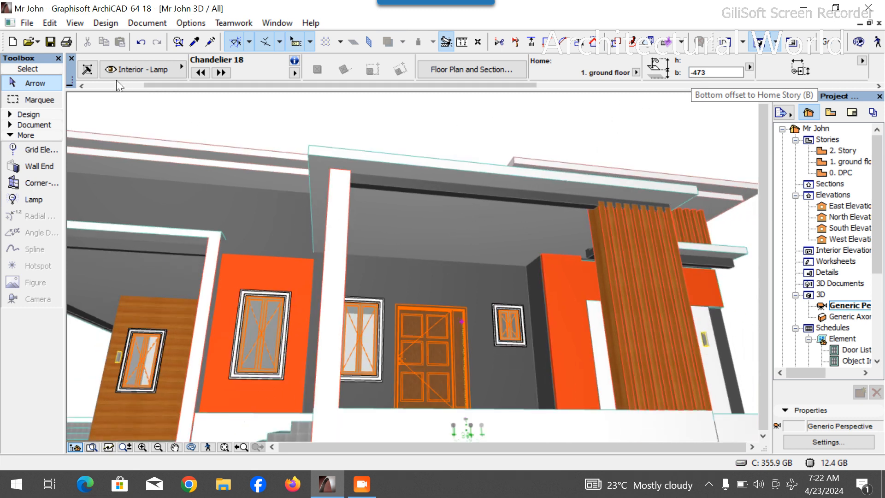
scroll(116, 80, up, 2)
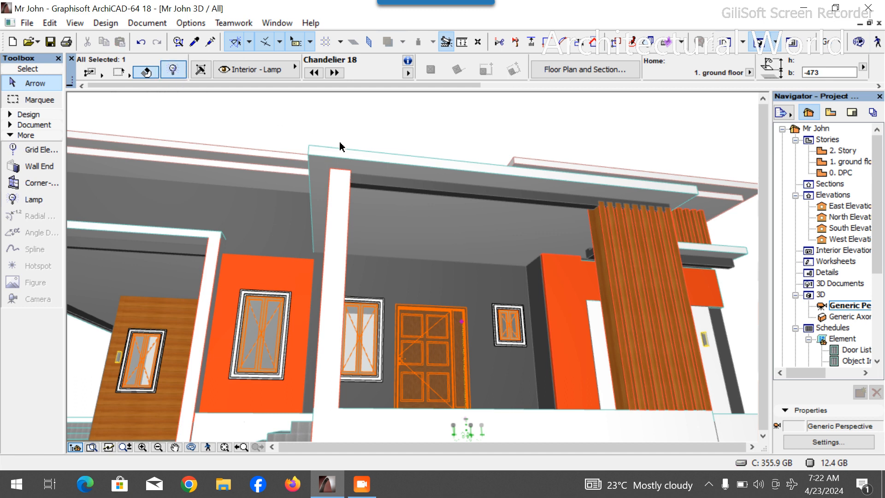
- Try setting the chandelier's bottom offset to 0 and its elevation to Project Zero to 1350
key(ctrl+t)
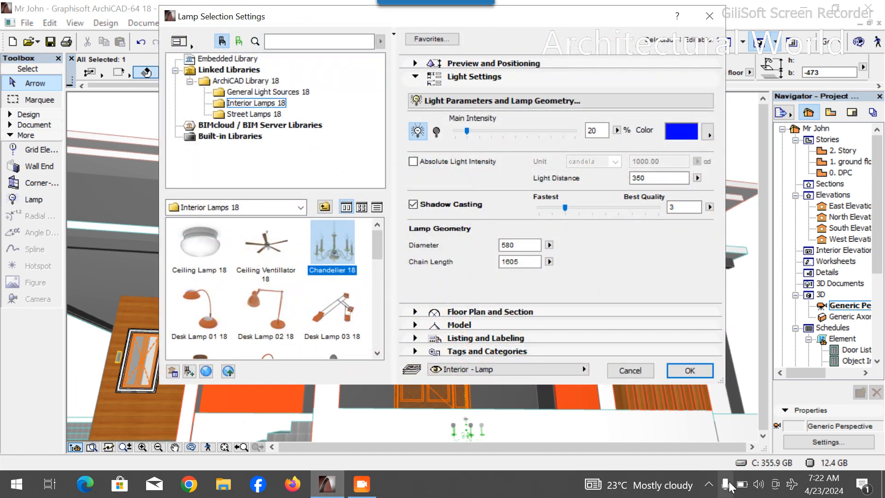
click(361, 490)
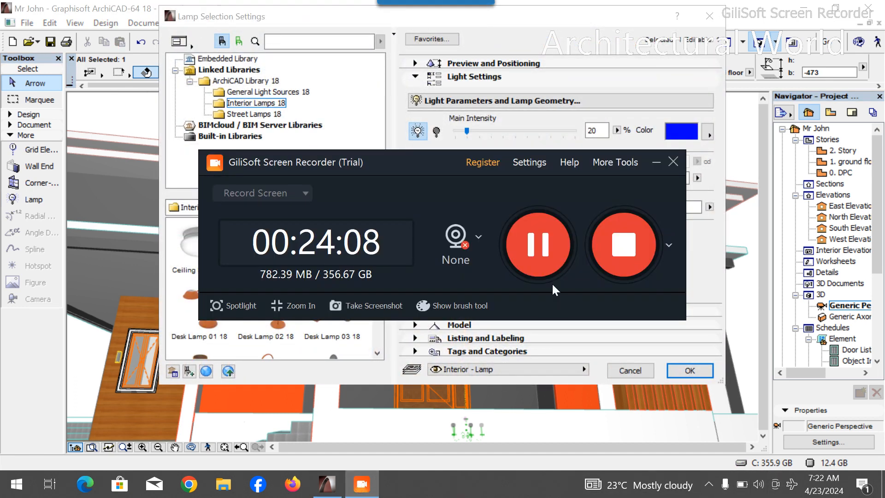
click(584, 44)
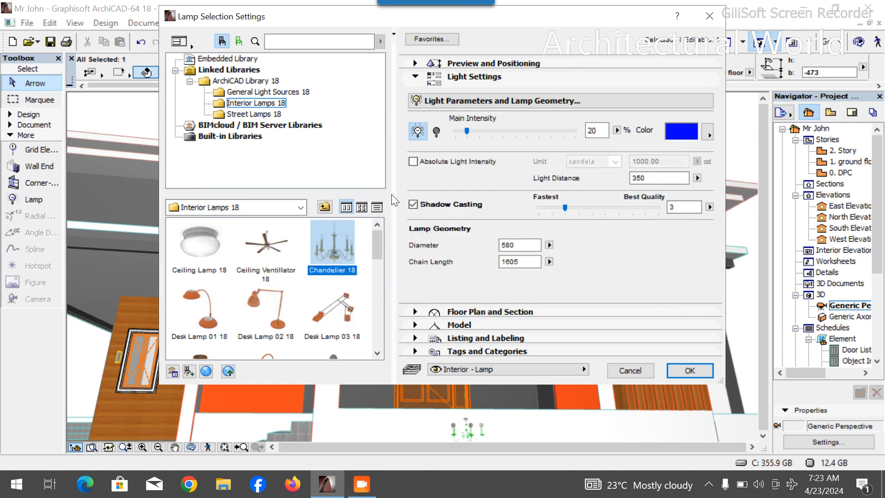
click(490, 74)
click(491, 64)
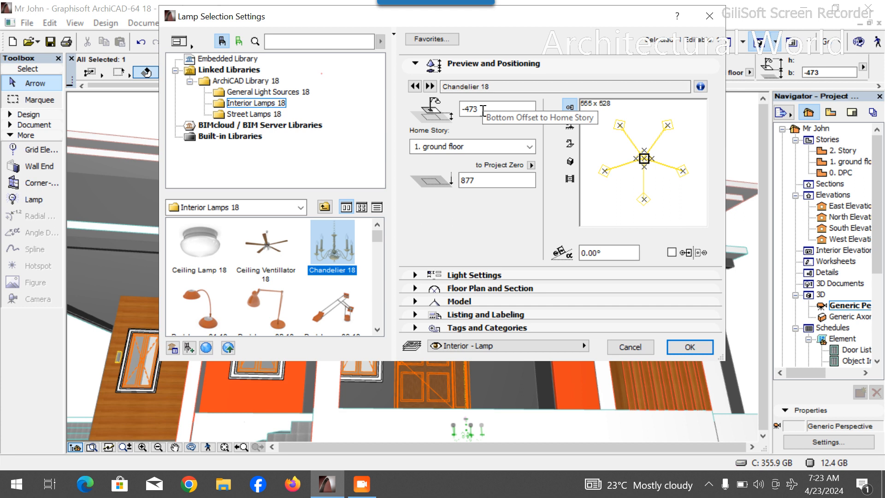
drag(483, 111, 456, 110)
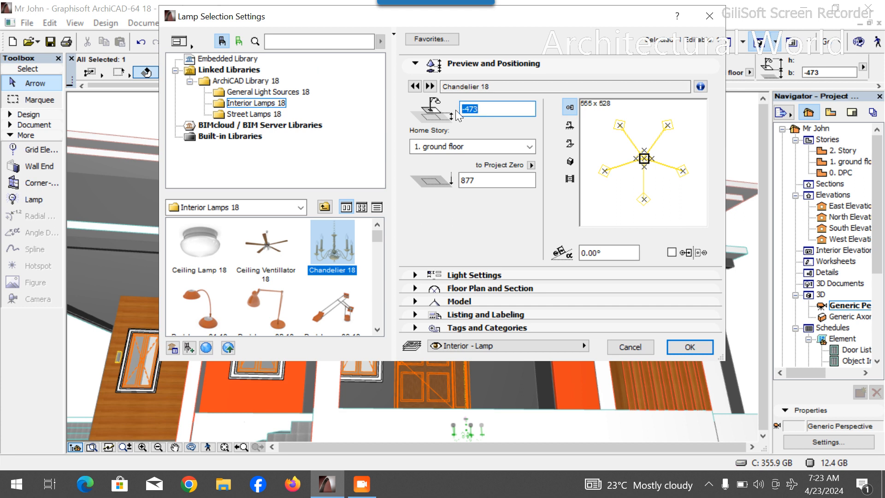
text(0)
key(Tab)
text(1350)
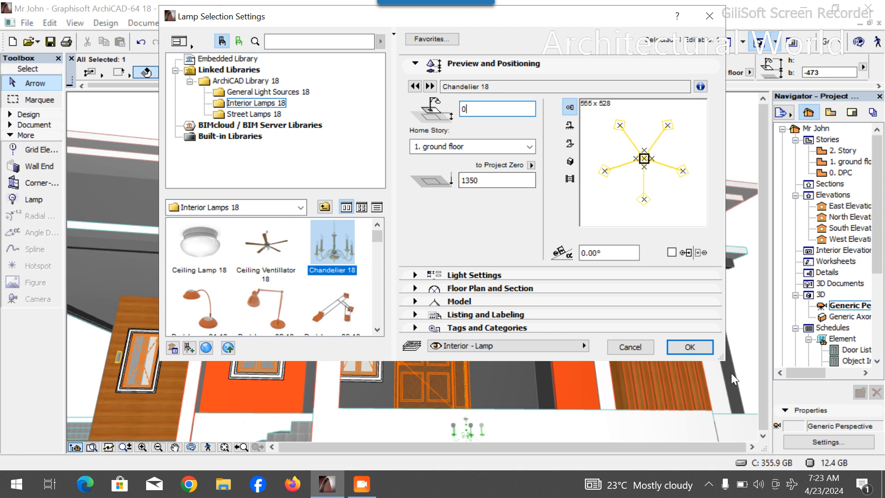
click(690, 347)
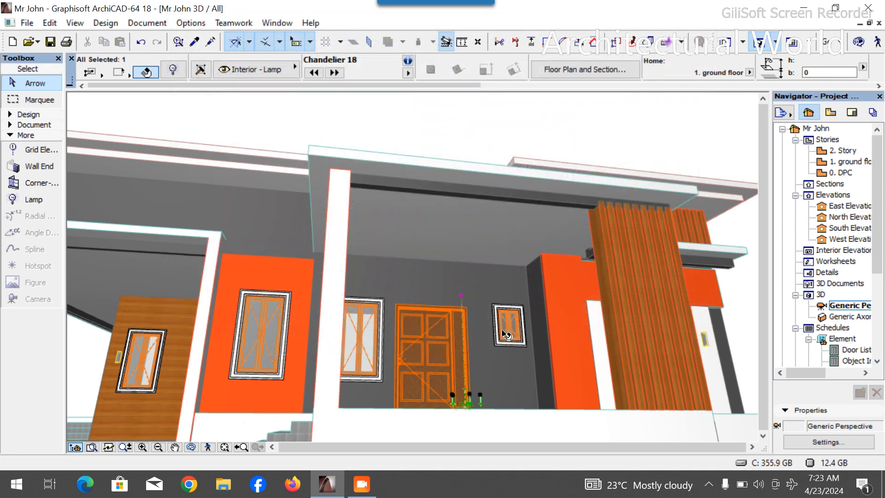
- Try to raise the chandelier's bottom offset by +1200
scroll(692, 74, right, 2)
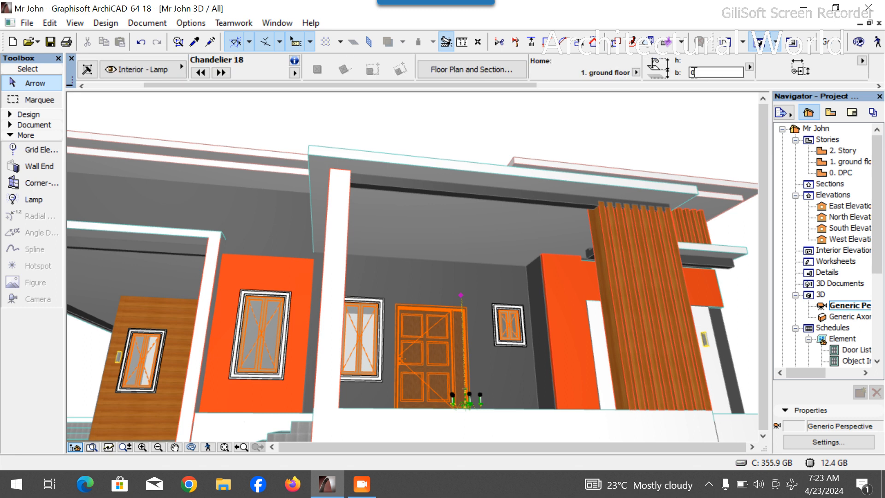
click(707, 73)
text(+1200)
key(Return)
click(710, 72)
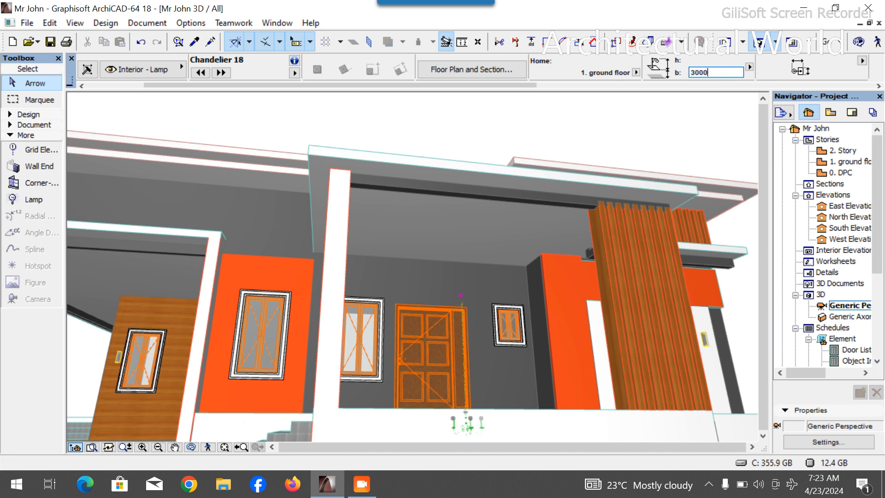
key(Return)
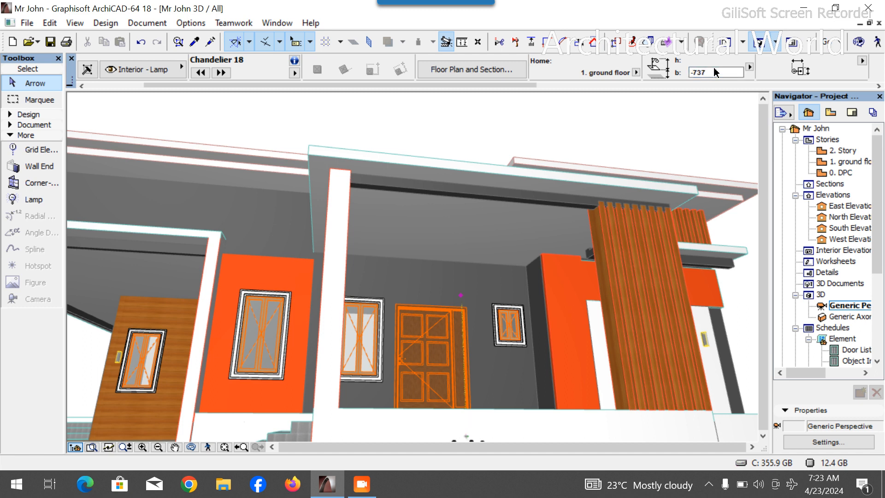
key(Escape)
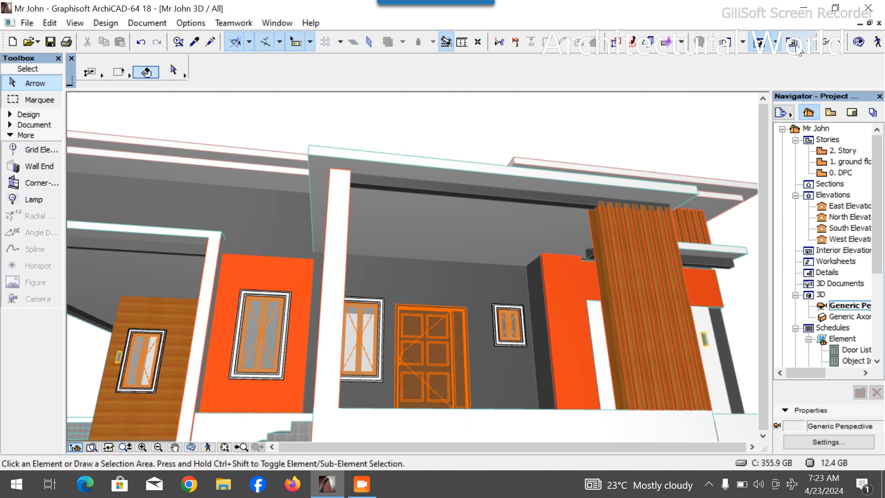
- On the ground floor plan, select the Entrance chandelier and change its home story to 2. Story
click(850, 161)
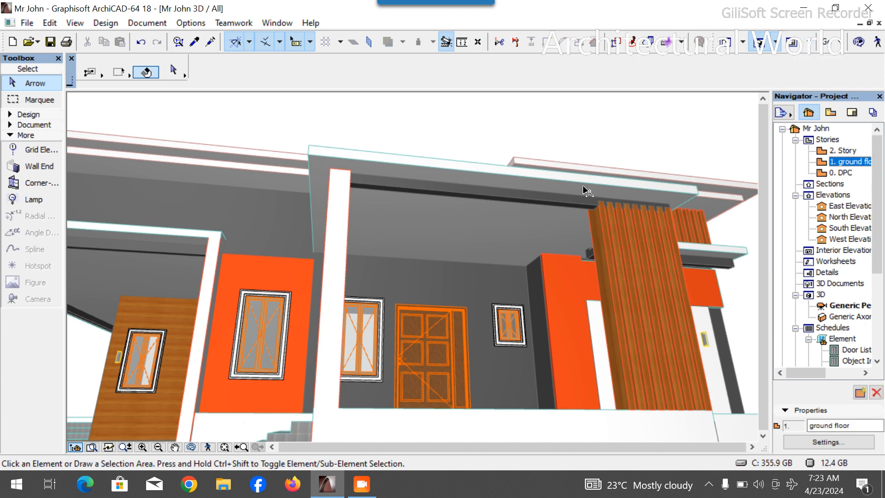
double_click(835, 162)
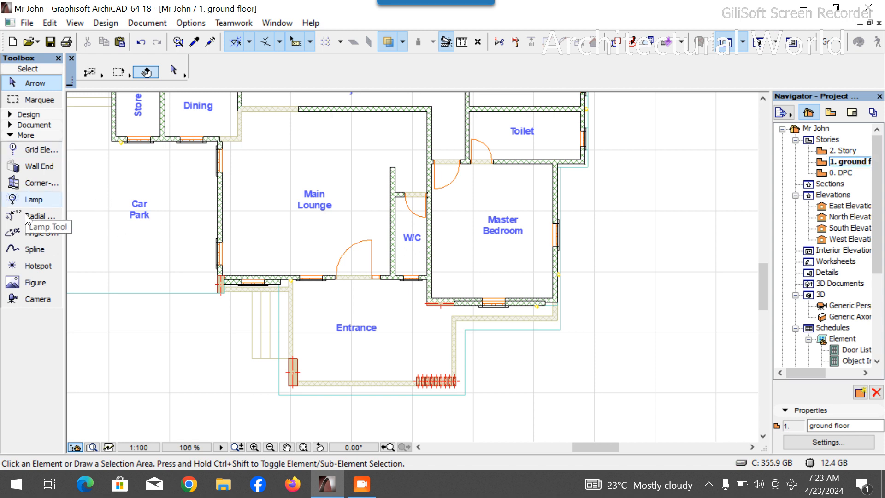
click(32, 199)
click(366, 336)
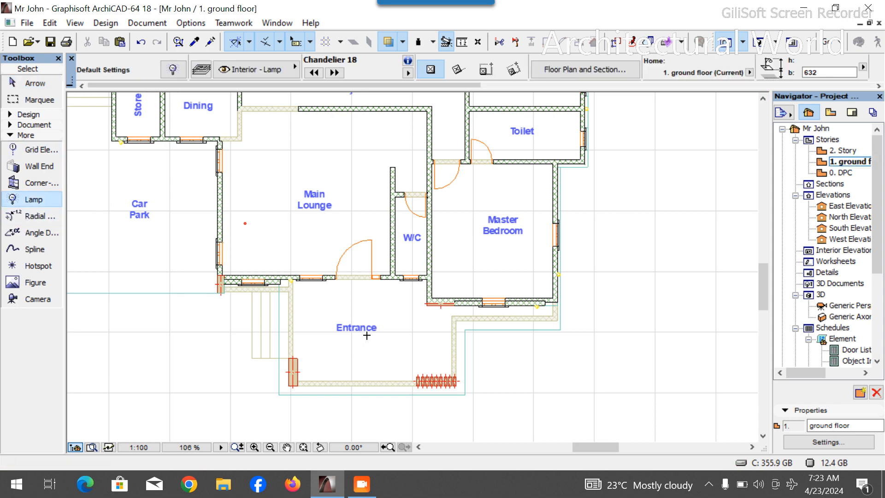
key(Escape)
click(370, 341)
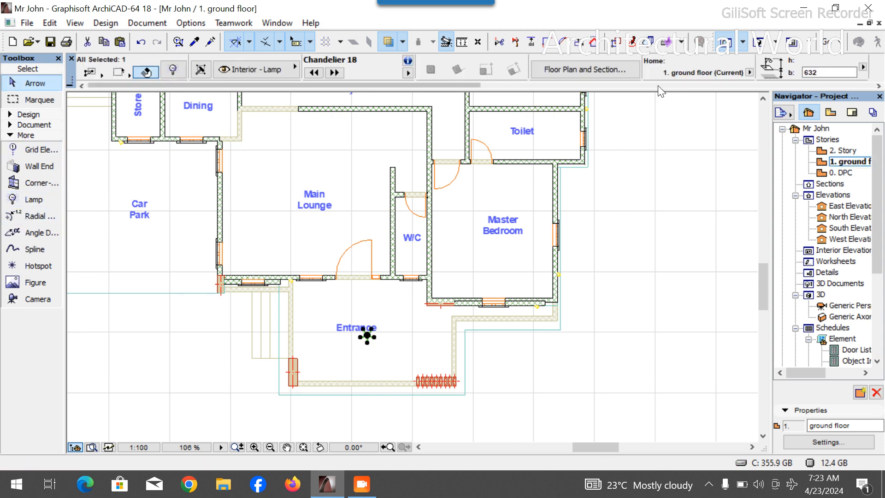
scroll(651, 68, down, 2)
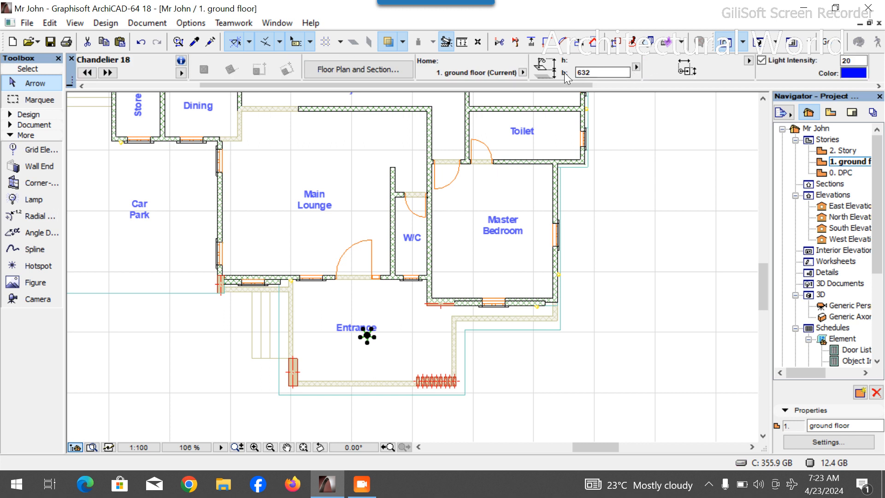
scroll(394, 60, up, 2)
click(173, 69)
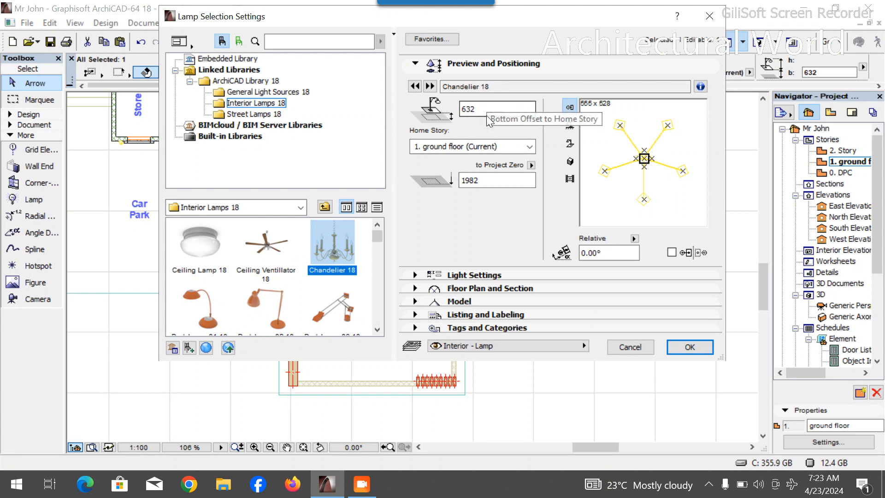
click(514, 145)
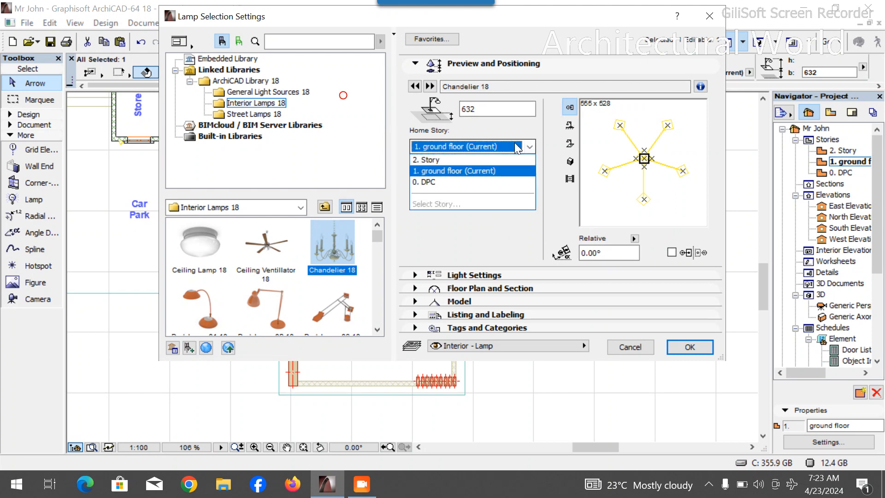
click(483, 159)
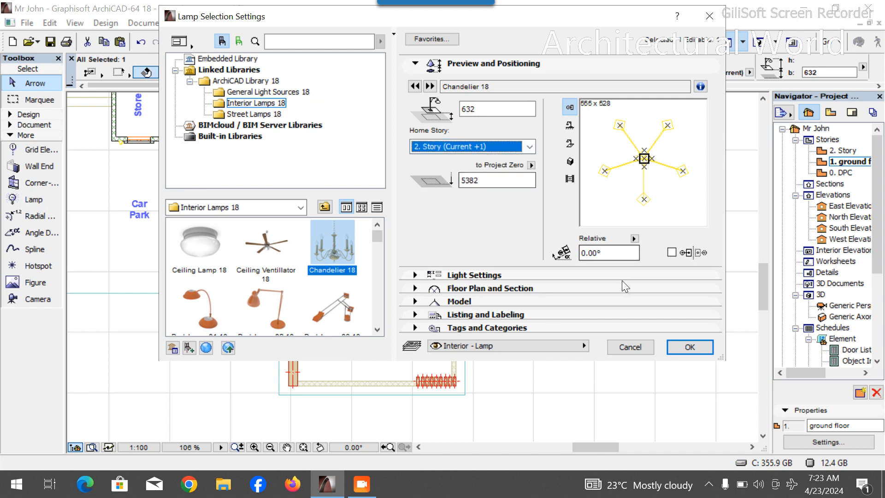
click(690, 348)
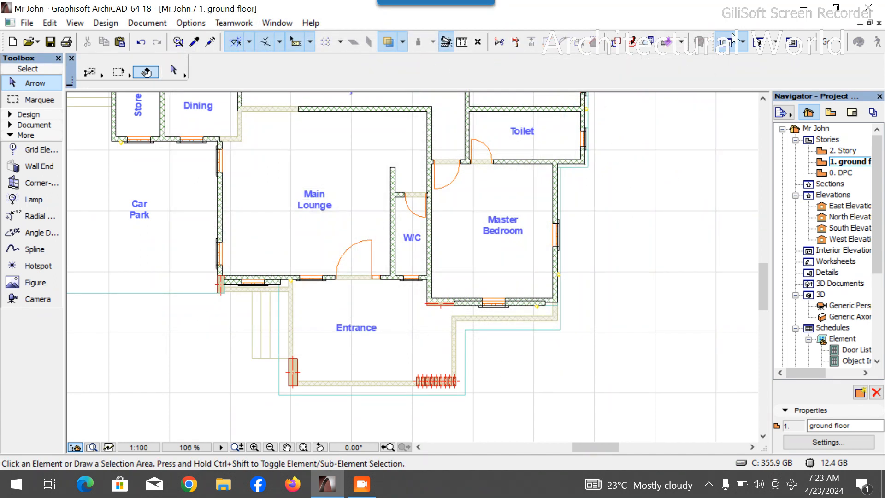
- In 3D, select the chandelier and adjust its bottom offset so it hangs below the porch ceiling
key(F3)
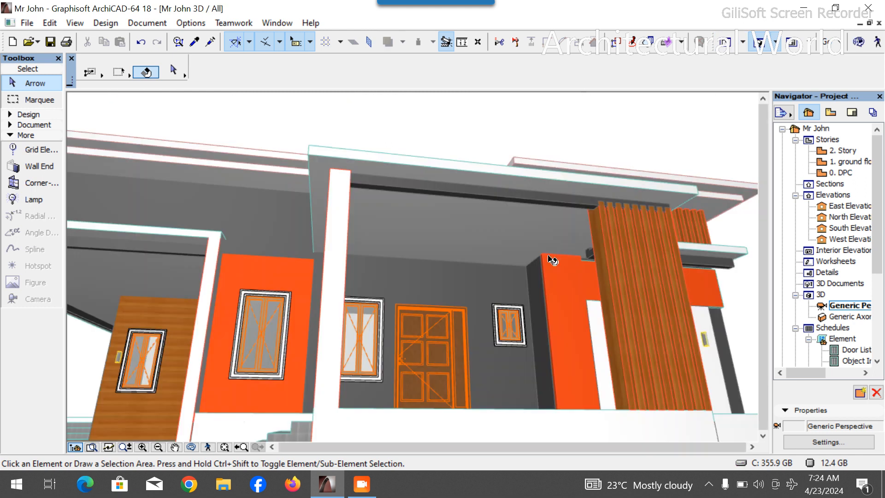
click(467, 157)
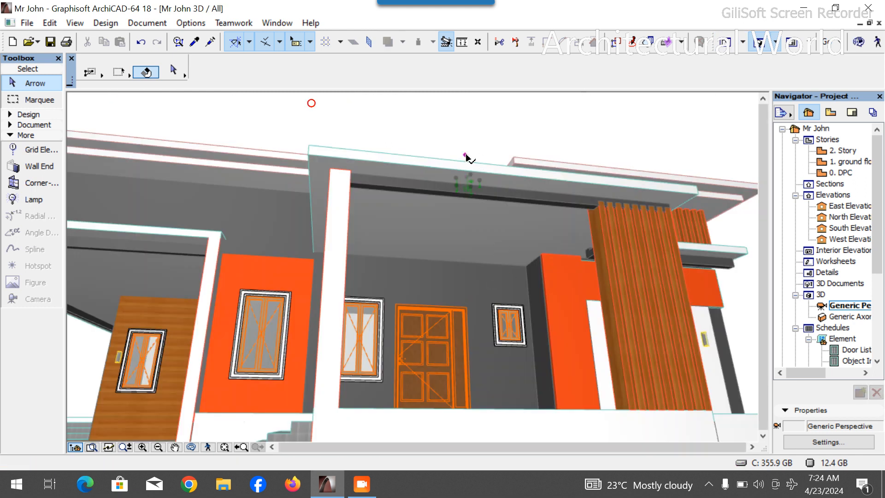
click(584, 73)
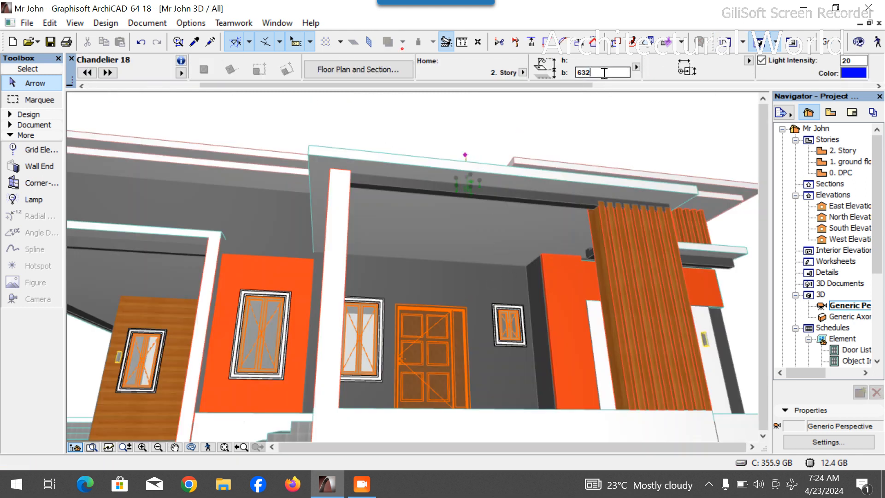
text(13)
key(Return)
click(575, 72)
text(3000)
key(Return)
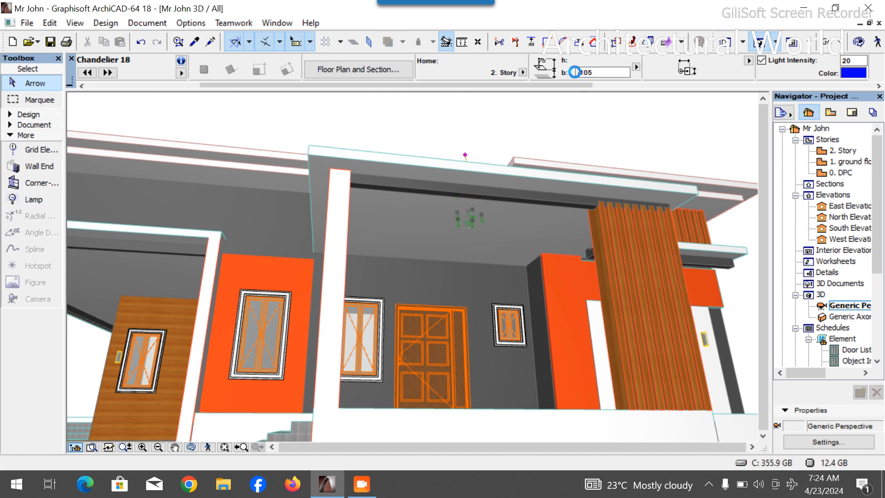
- With the Lamp tool, place a chandelier under the porch ceiling in the 3D view
key(Escape)
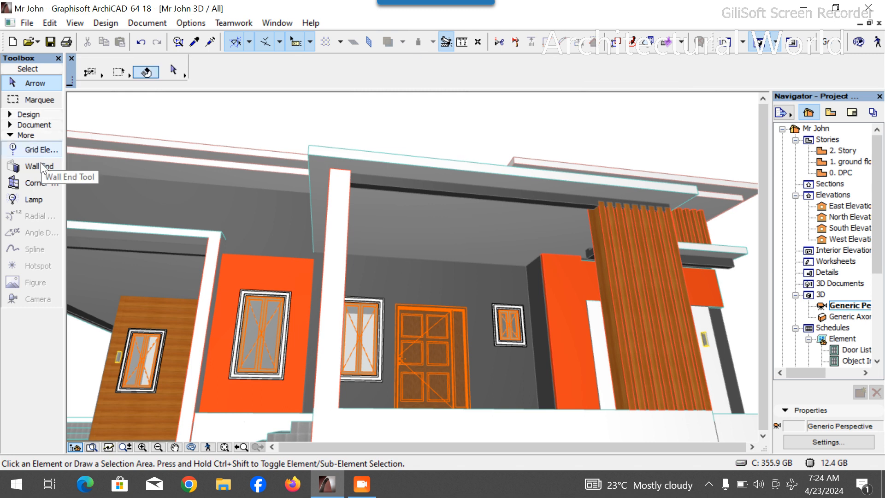
click(33, 199)
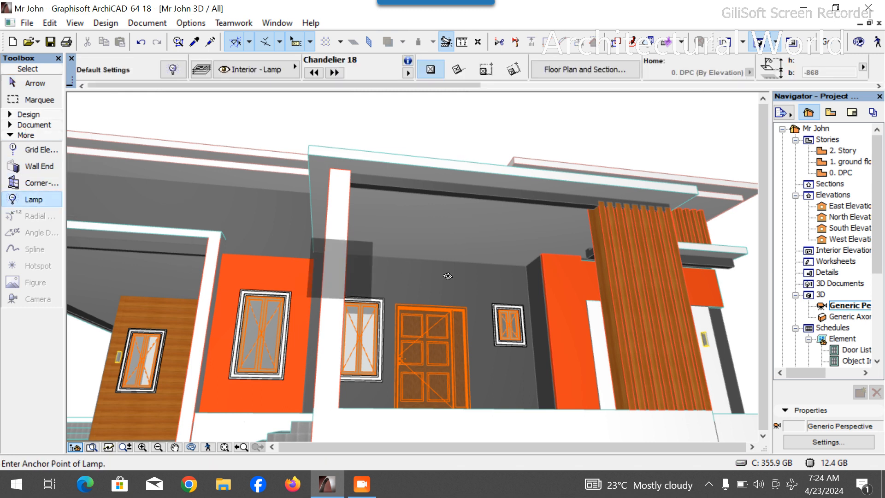
click(468, 231)
key(Escape)
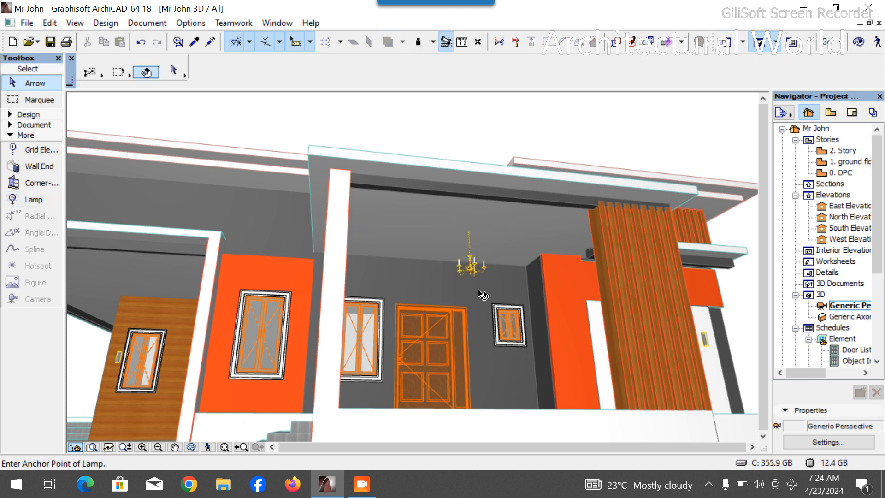
- Select the porch chandelier and set its light color to orange in its lamp settings
click(472, 268)
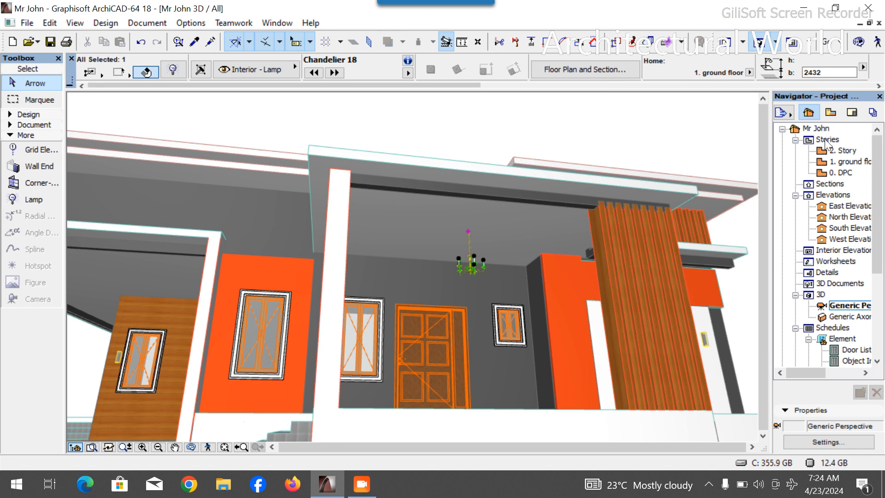
scroll(682, 67, down, 2)
scroll(657, 71, up, 2)
click(190, 447)
drag(410, 334, 472, 218)
scroll(450, 223, down, 5)
key(Escape)
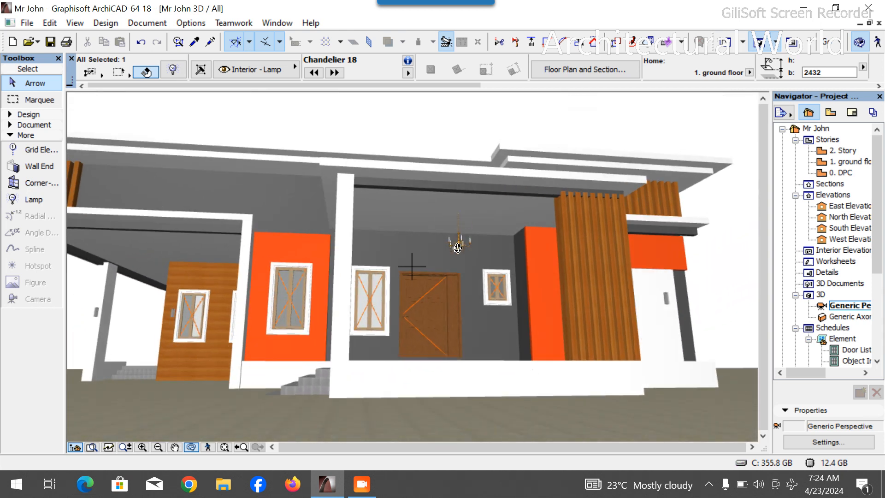
click(462, 245)
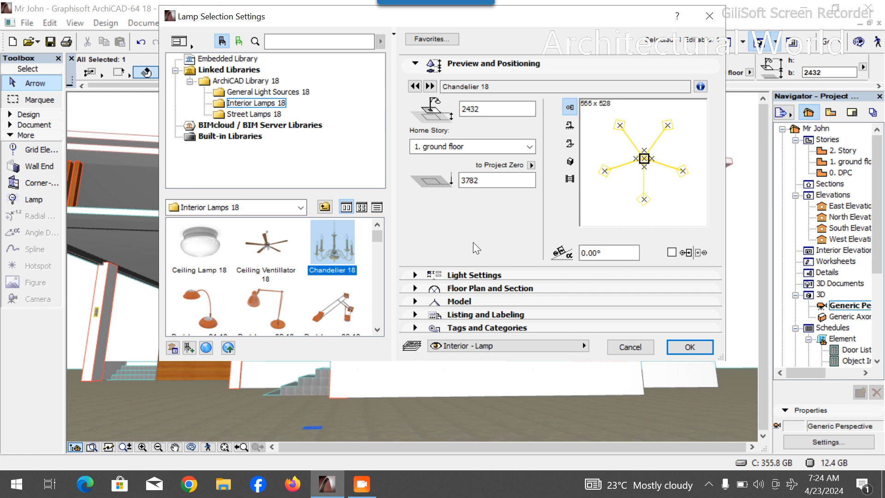
click(474, 275)
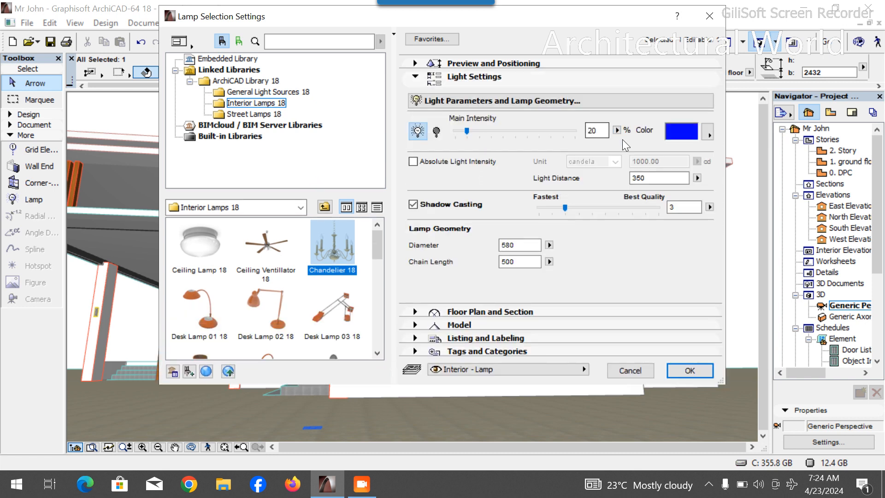
click(680, 131)
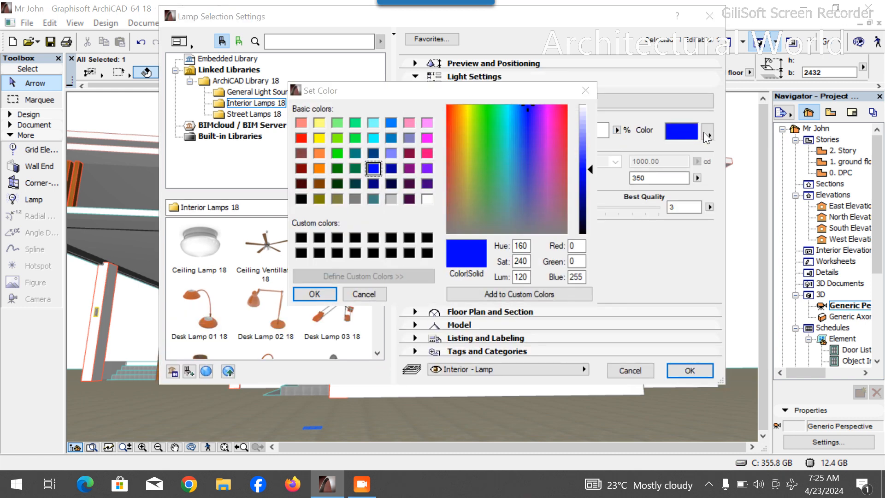
click(583, 93)
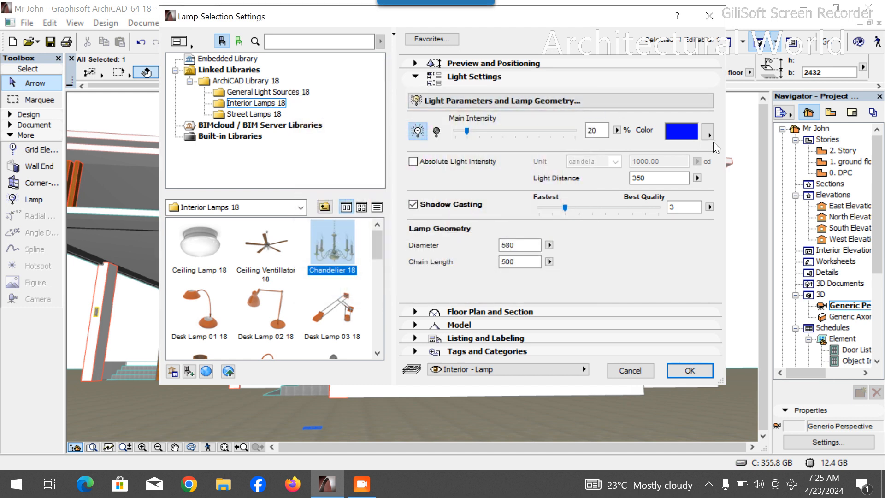
click(709, 134)
click(751, 143)
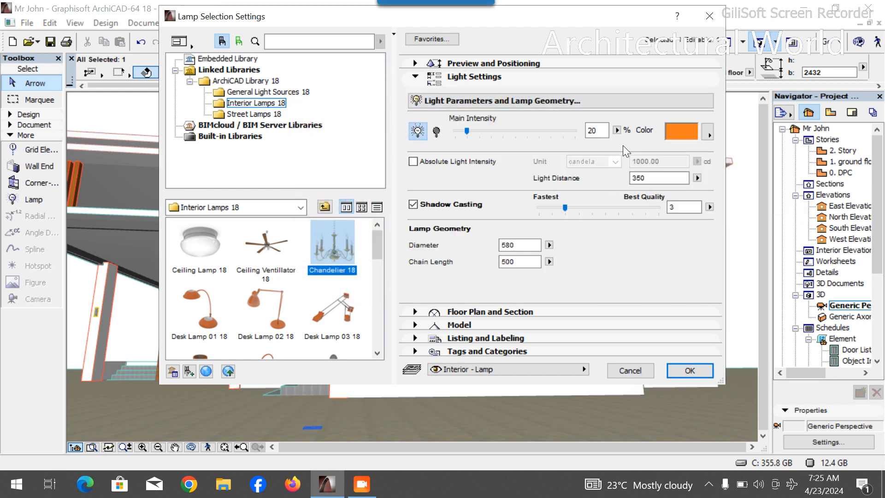
click(692, 366)
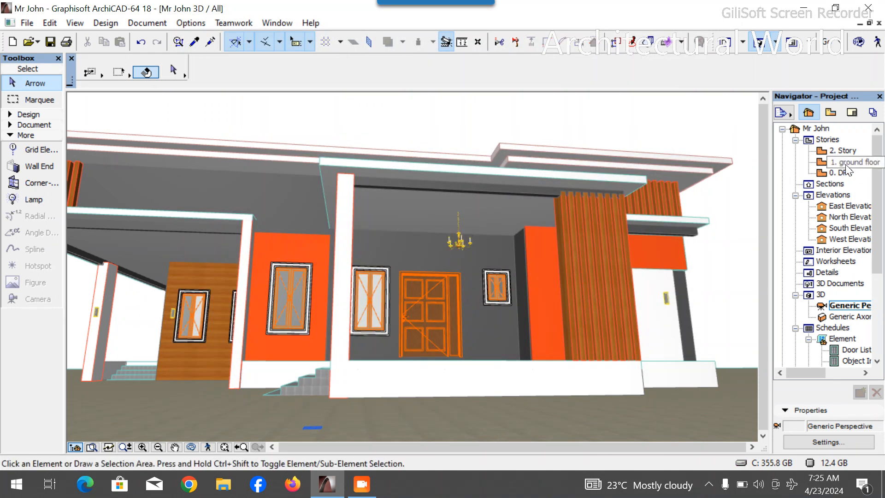
- In the Lamp tool's default settings, choose the Recessed Spot 18 lamp and set its light color to blue
click(24, 198)
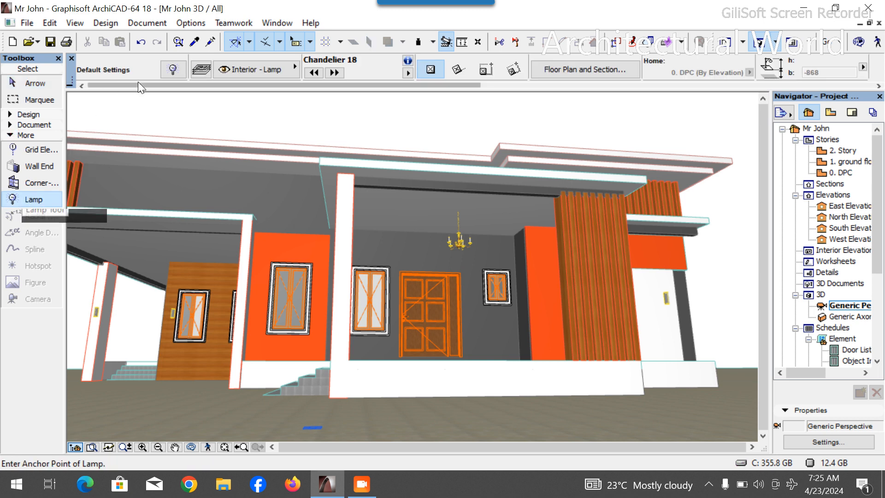
scroll(235, 268, down, 5)
scroll(215, 272, down, 4)
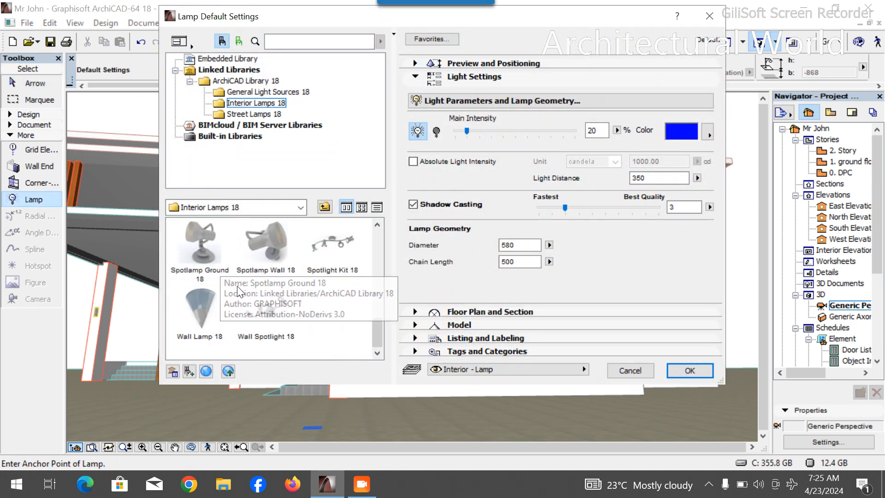
scroll(304, 275, up, 1)
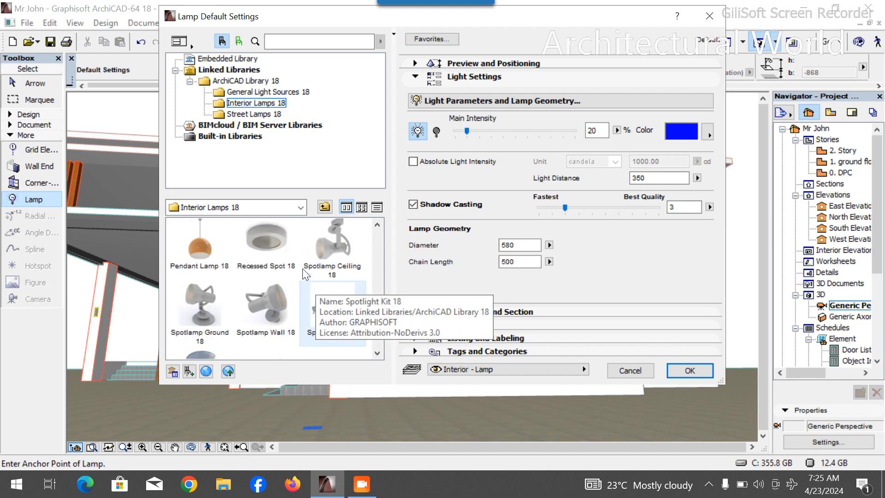
click(279, 253)
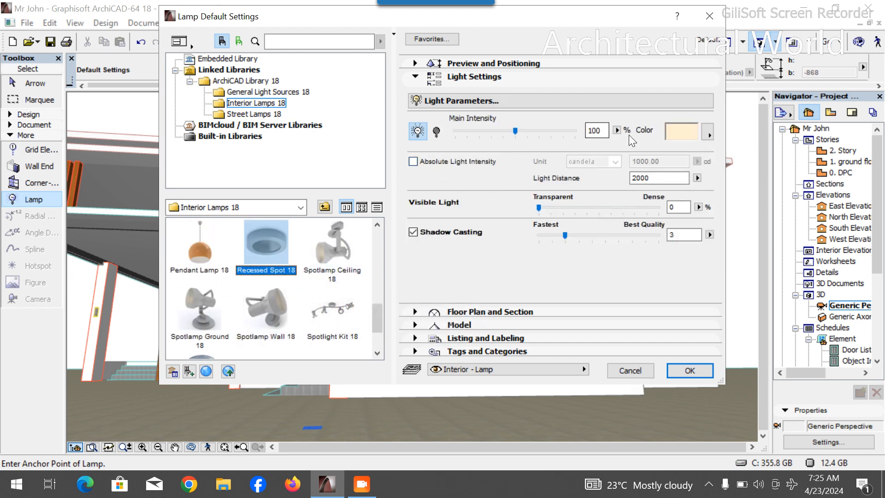
click(709, 132)
click(696, 137)
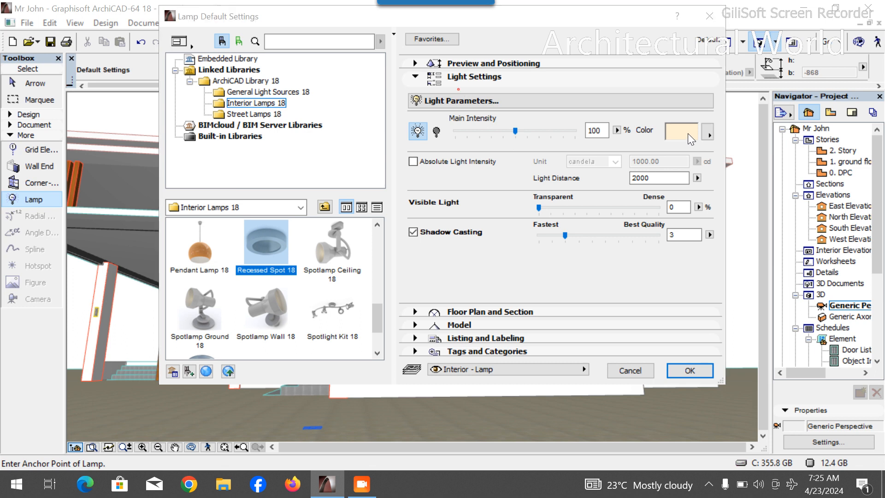
click(688, 133)
click(373, 167)
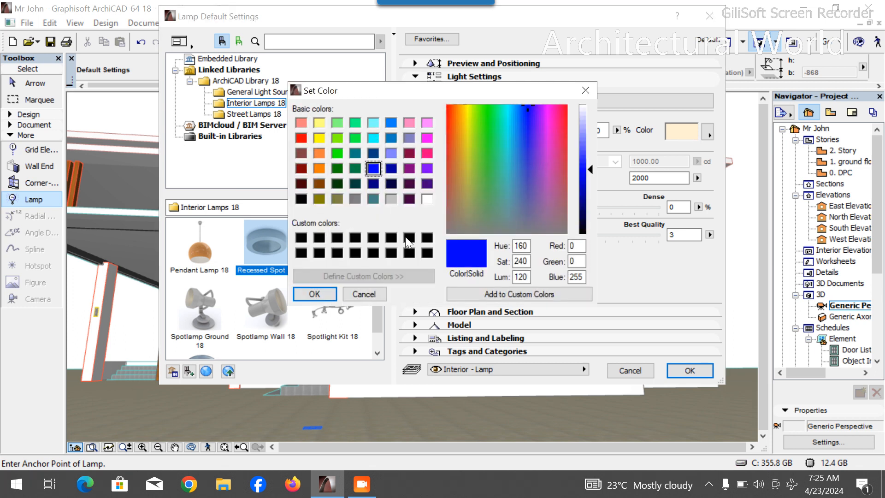
click(315, 294)
- Set the spot's main intensity to 20%, enable Absolute Light Intensity, and place it on the porch ceiling
click(471, 129)
click(468, 131)
click(470, 131)
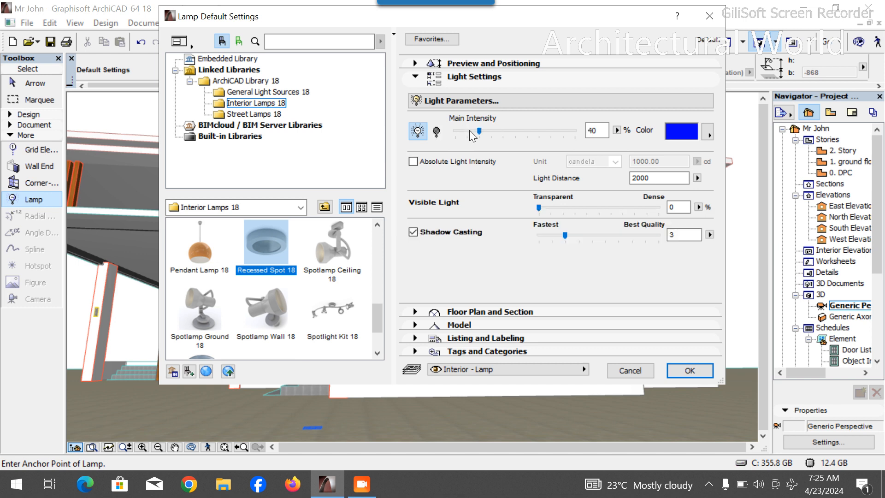
click(471, 131)
click(413, 162)
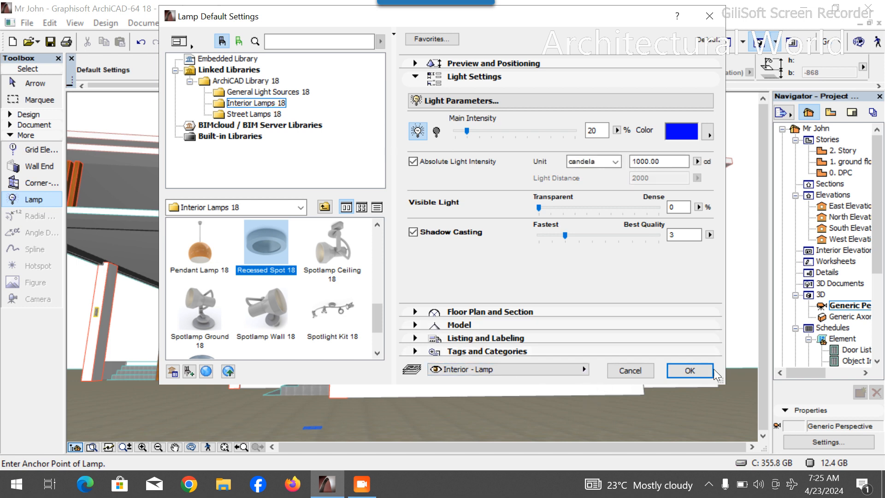
click(696, 370)
click(393, 220)
key(Escape)
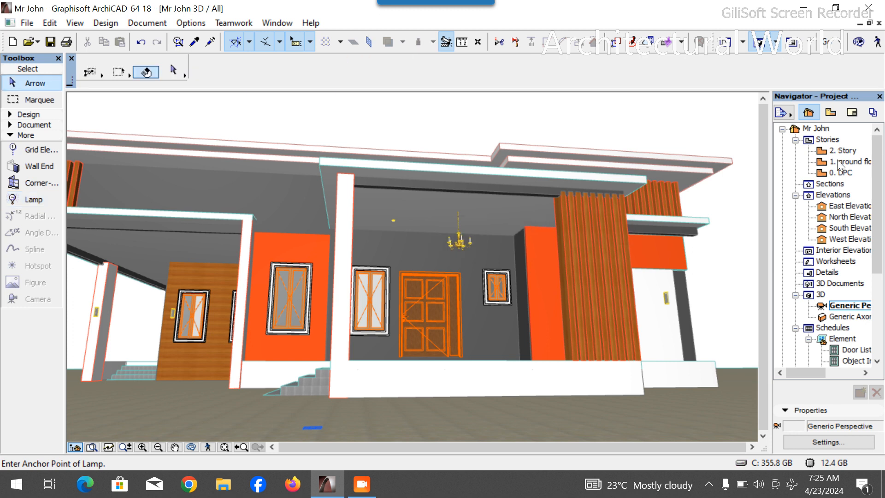
- On the ground floor plan, move the recessed spot to just left of the Entrance chandelier
double_click(846, 161)
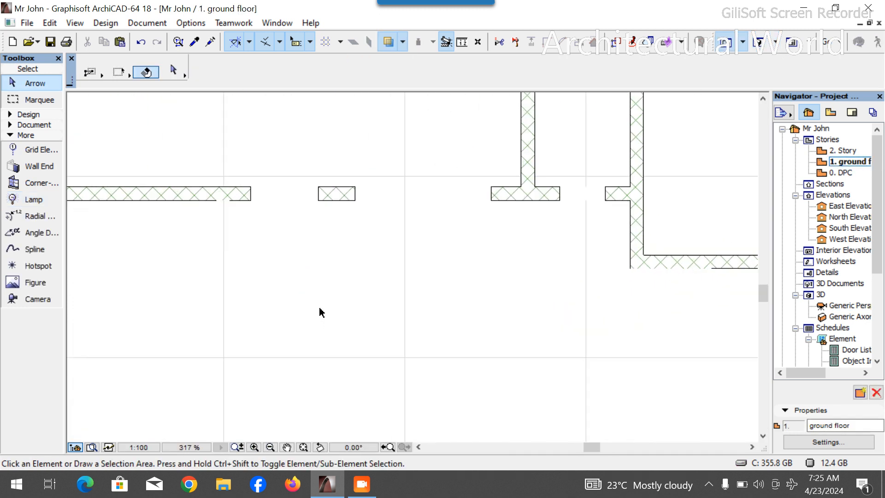
click(329, 283)
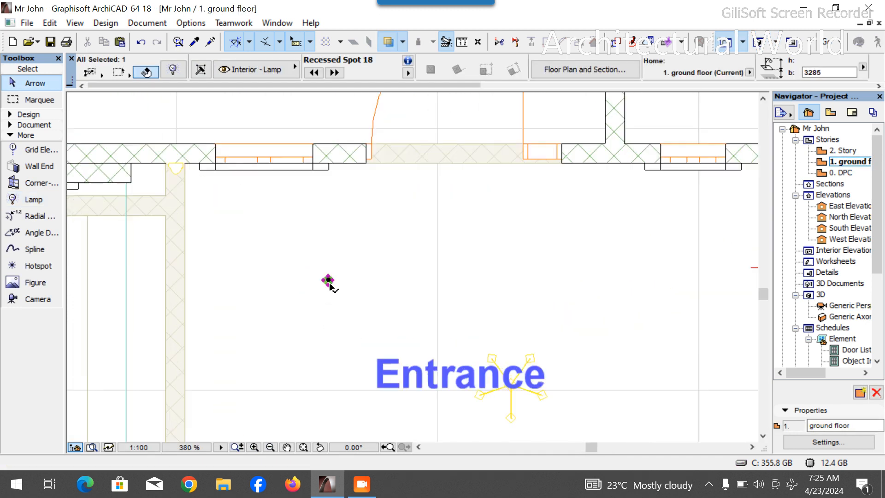
scroll(326, 284, up, 4)
click(324, 286)
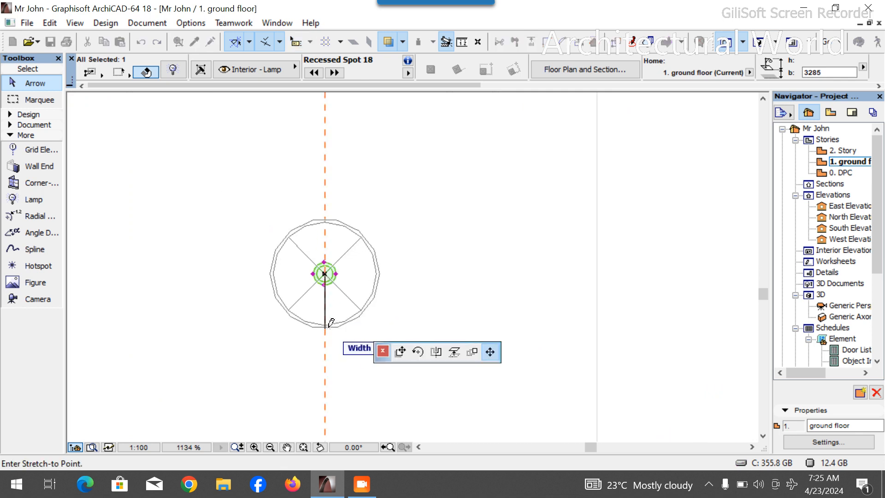
click(328, 328)
click(325, 277)
scroll(361, 198, down, 4)
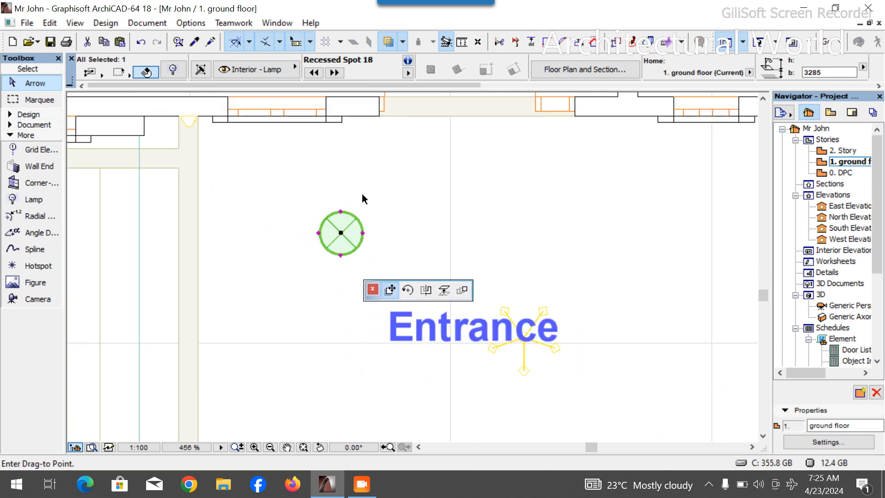
scroll(358, 269, up, 1)
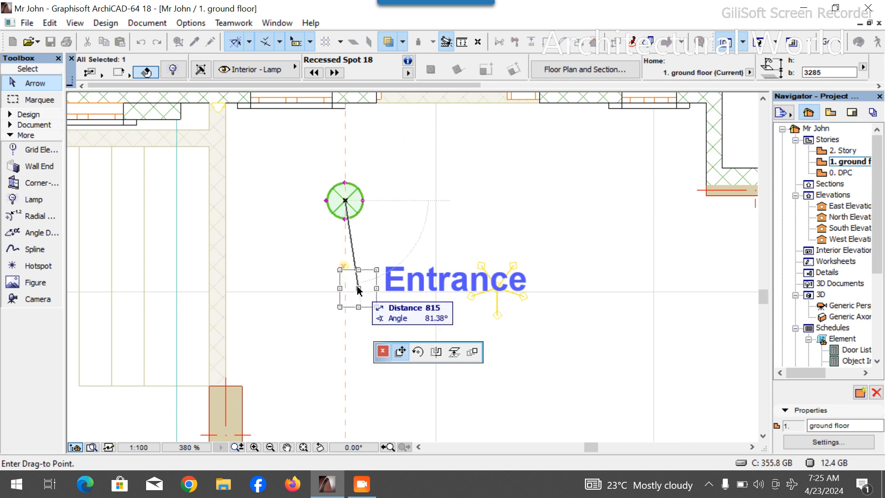
click(358, 289)
click(359, 288)
- Copy the recessed spot about 2738 mm horizontally to the right of the Entrance label
key(ctrl)
key(ctrl)
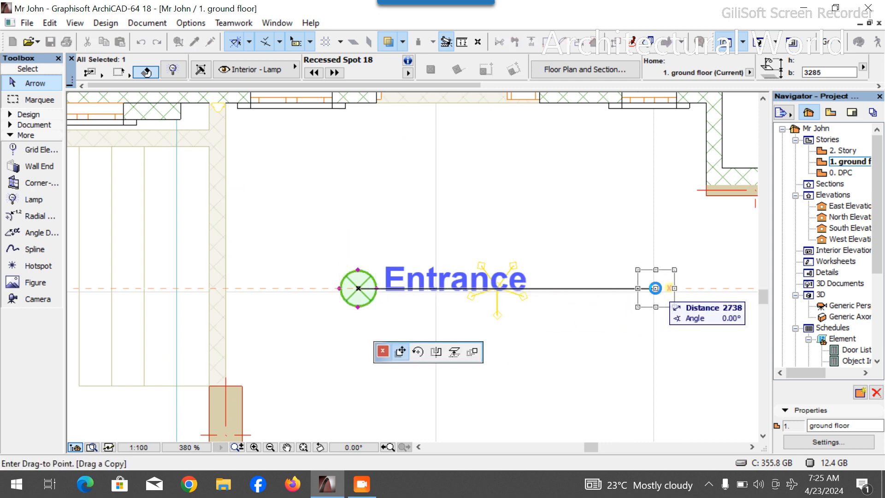
click(655, 288)
key(Escape)
- Inspect the two recessed spots and the chandelier at the porch in the 3D view
click(764, 42)
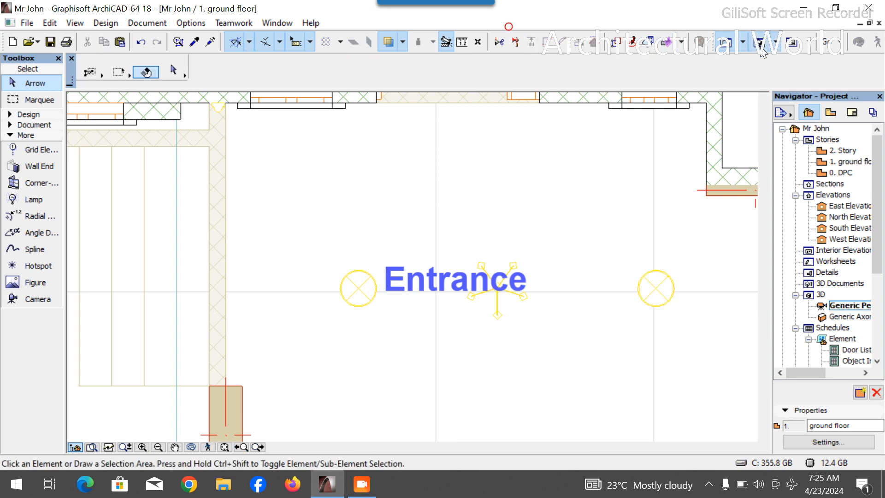
scroll(339, 240, up, 5)
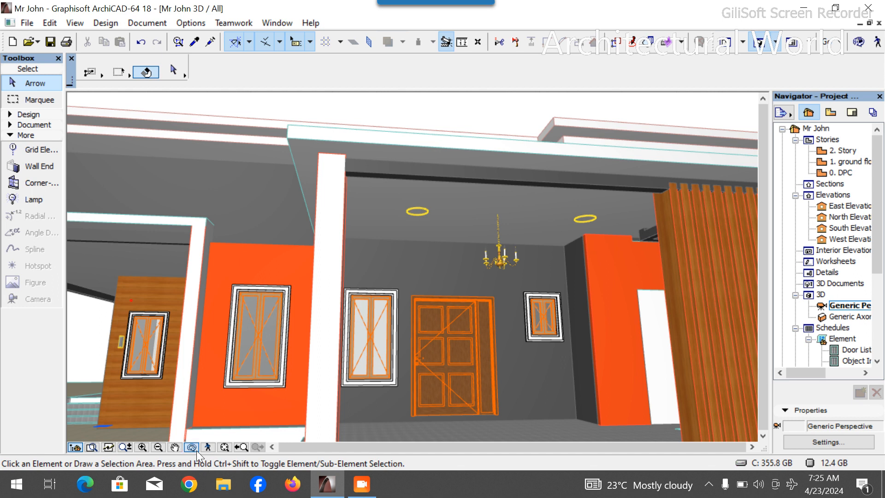
drag(415, 339, 337, 313)
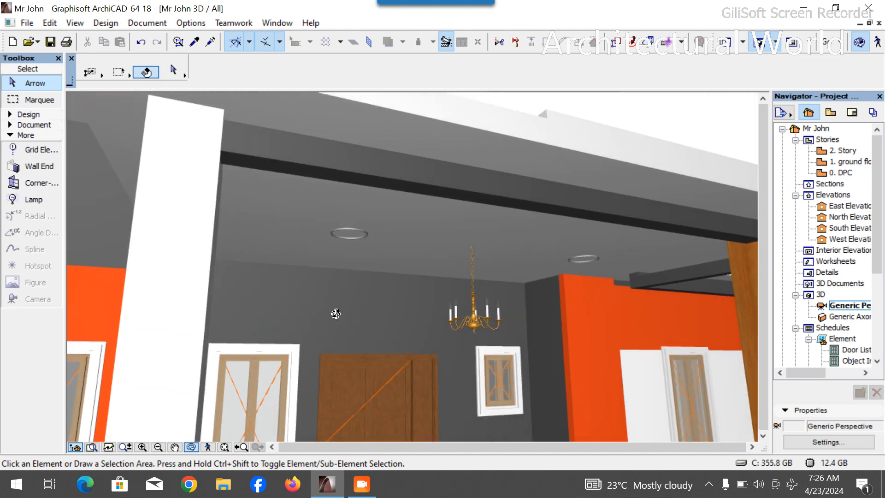
- Switch to the ground floor plan and select the recessed spot left of the Entrance label
double_click(855, 164)
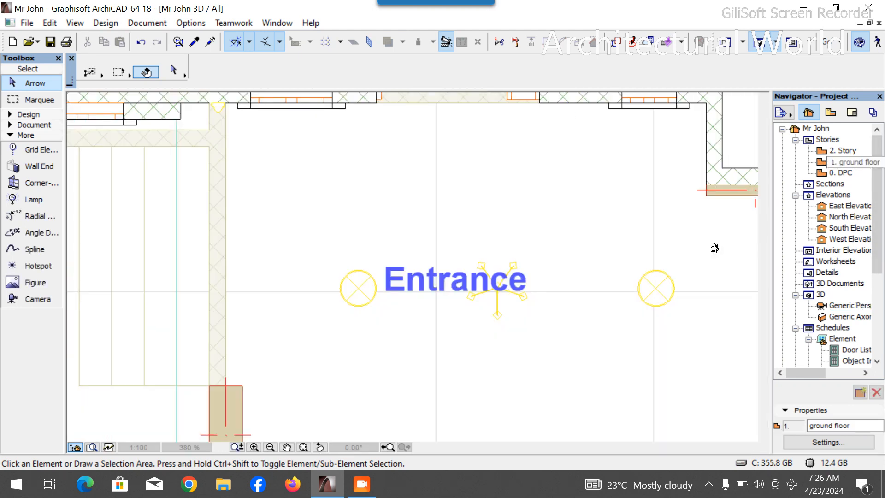
scroll(655, 294, up, 1)
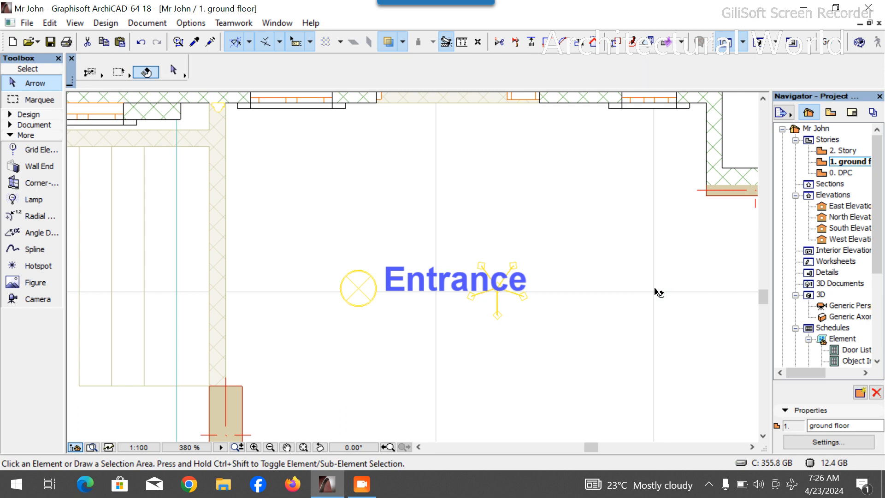
click(286, 294)
click(299, 314)
click(295, 294)
click(300, 302)
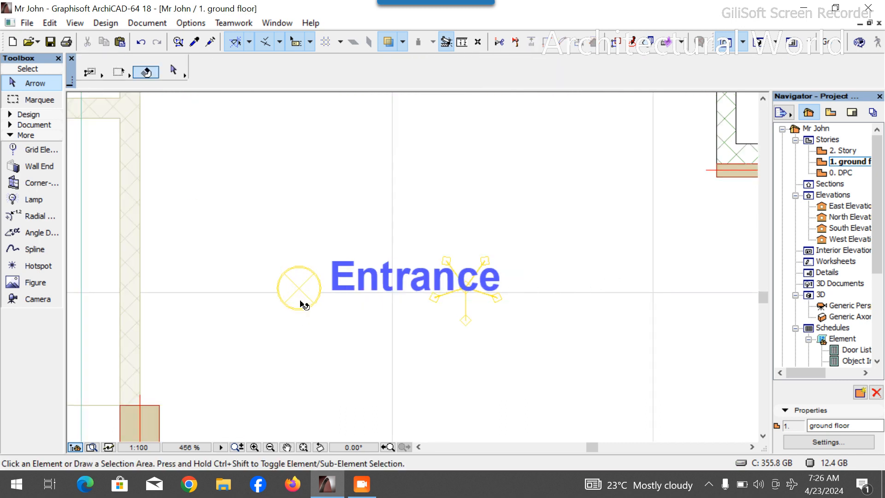
click(293, 291)
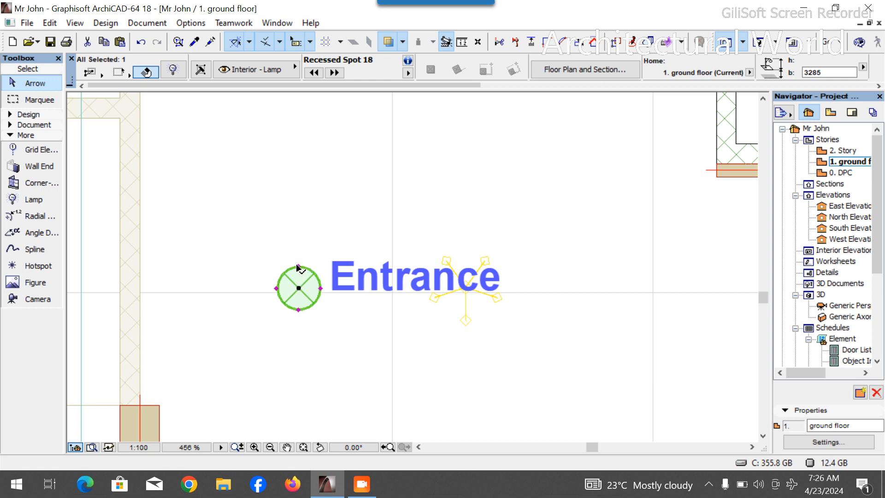
- Move the selected recessed spot straight up, above the level of the Entrance label
click(299, 267)
click(298, 276)
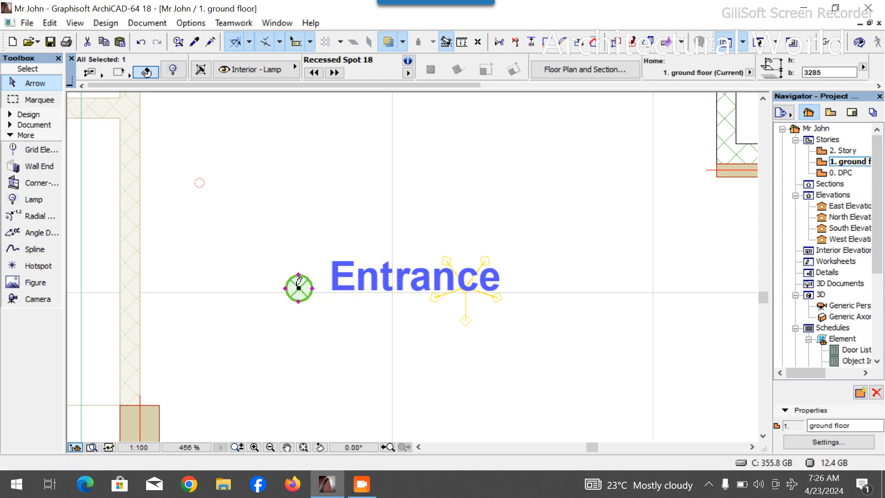
click(299, 289)
click(282, 186)
- Drag a copy of the spot straight down to below the Entrance label
click(281, 185)
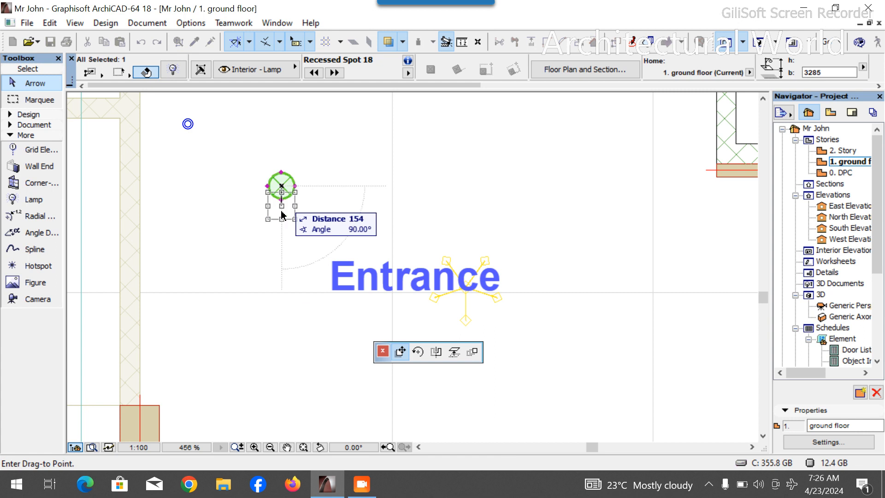
key(ctrl)
click(274, 380)
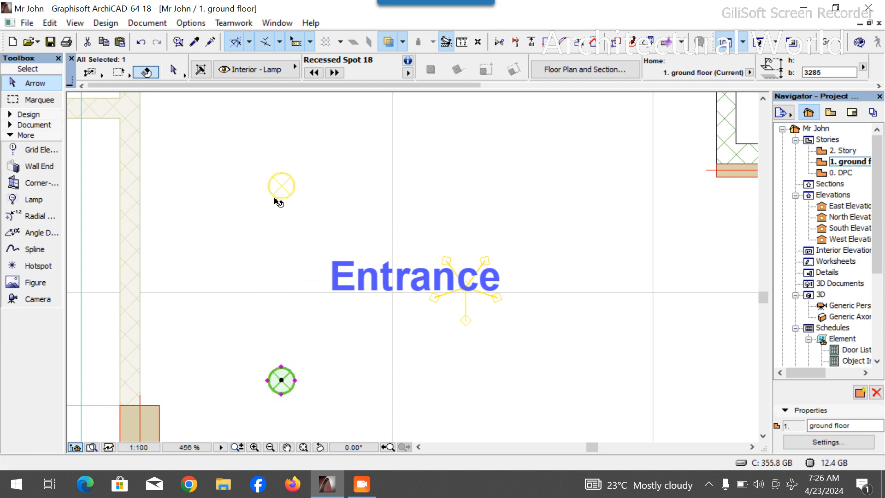
- Drag copies of both spots to the right twice, about 1385 mm apart, forming two rows of three
key(ctrl+d)
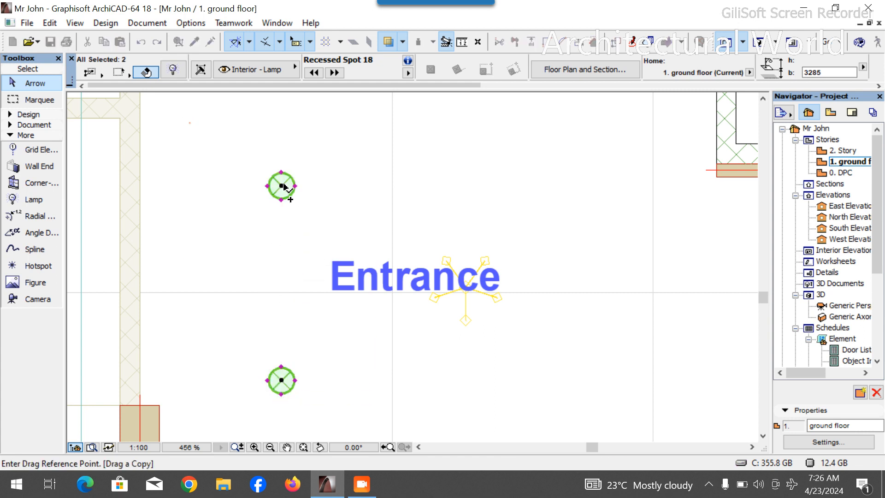
click(282, 186)
click(458, 186)
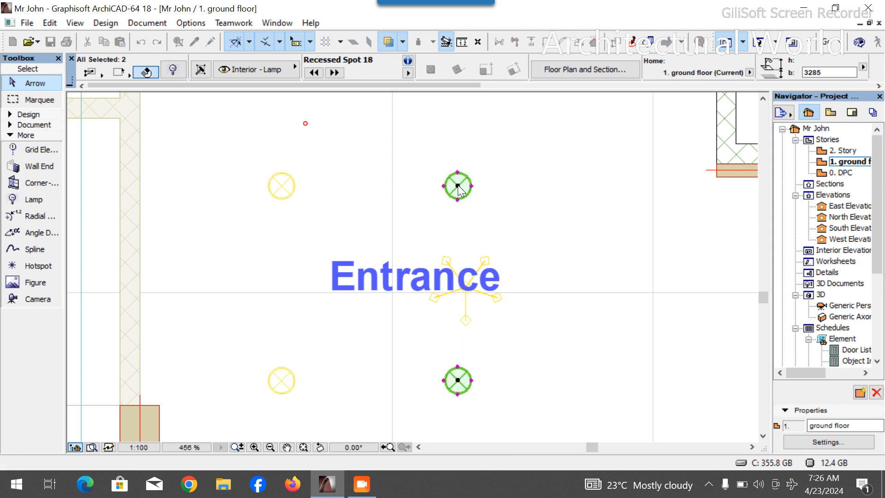
click(457, 186)
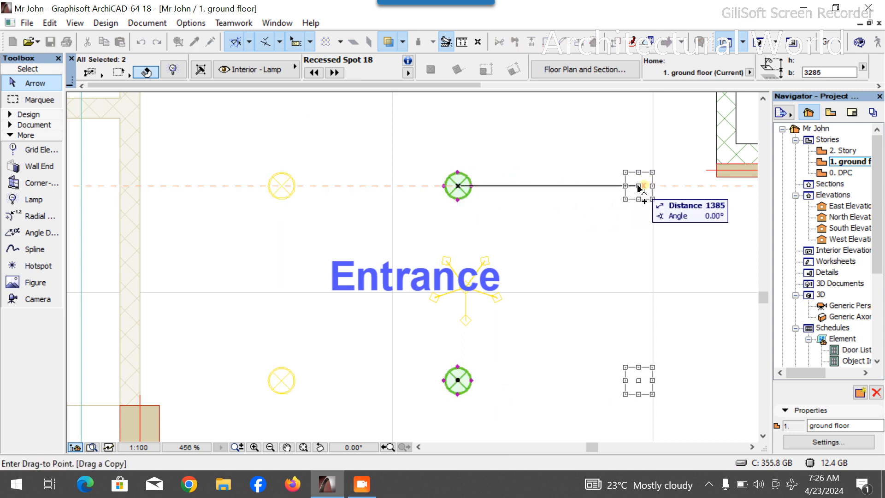
click(636, 186)
- Inspect the six porch spots in the 3D view
scroll(497, 181, down, 4)
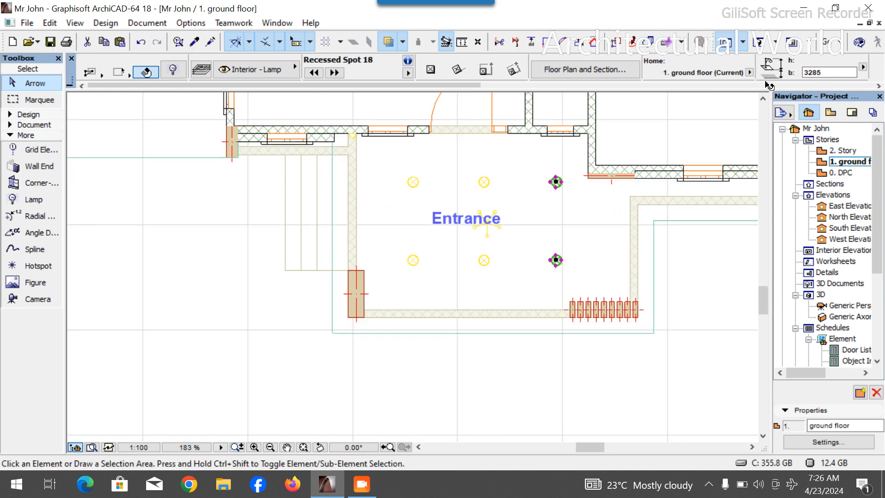
key(Escape)
click(756, 44)
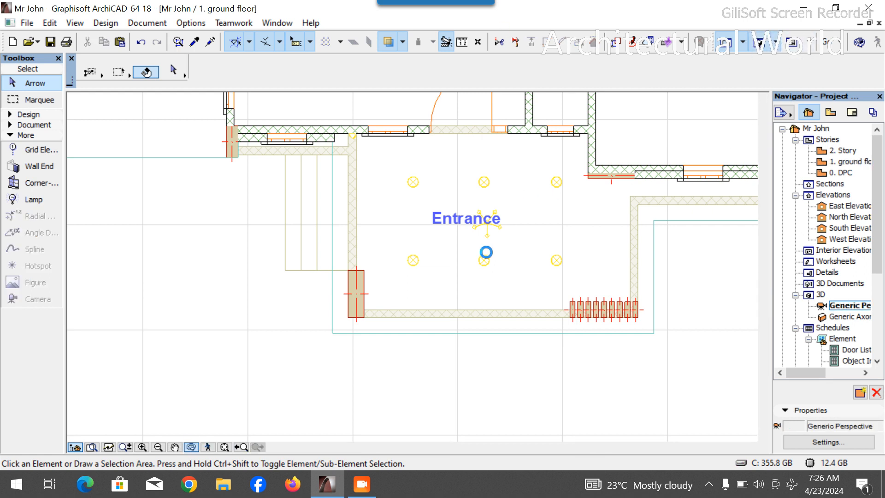
drag(506, 308, 328, 282)
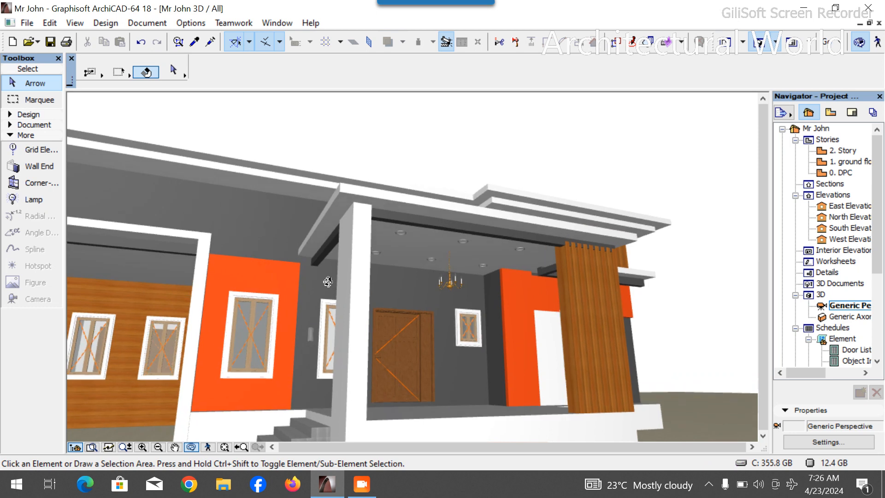
- Return to the ground floor plan and copy all six recessed spots about 8663 mm into the Car Park
double_click(847, 162)
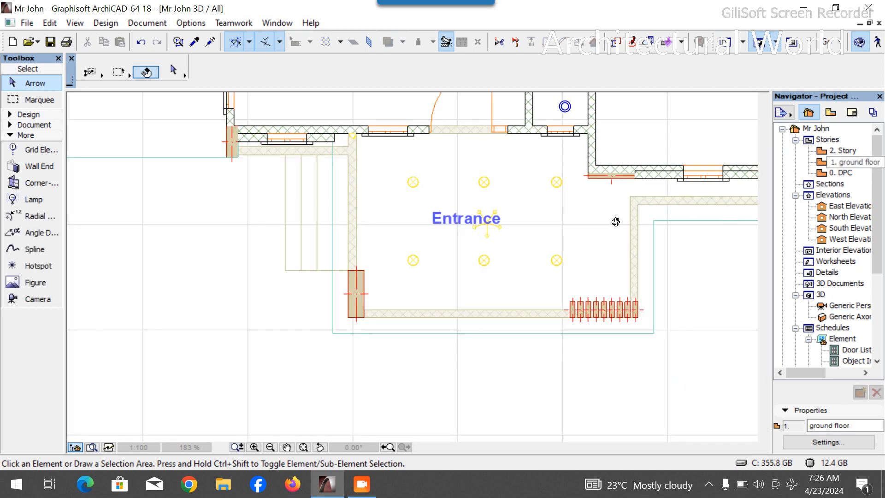
click(417, 266)
scroll(417, 266, down, 5)
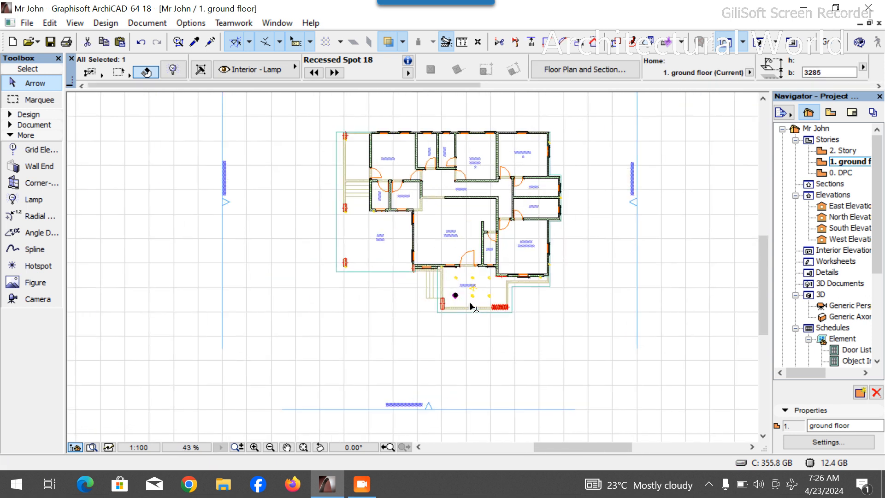
scroll(471, 306, up, 4)
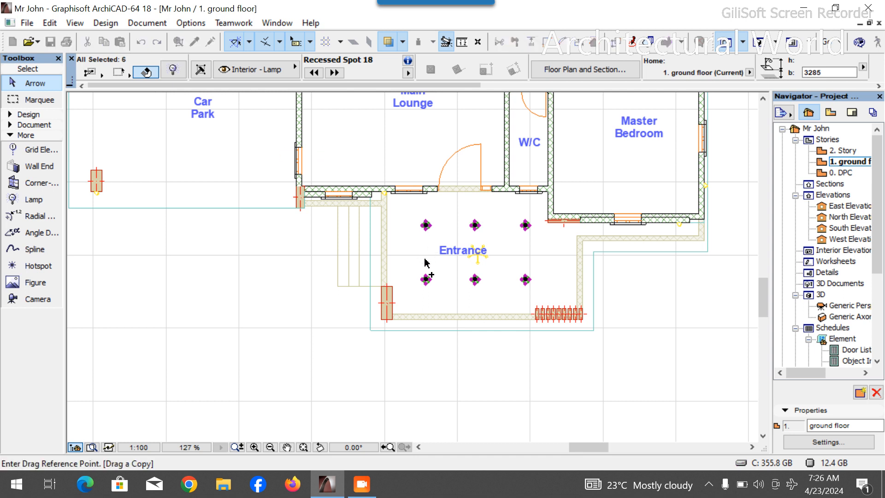
click(427, 280)
scroll(421, 306, down, 4)
scroll(358, 258, up, 4)
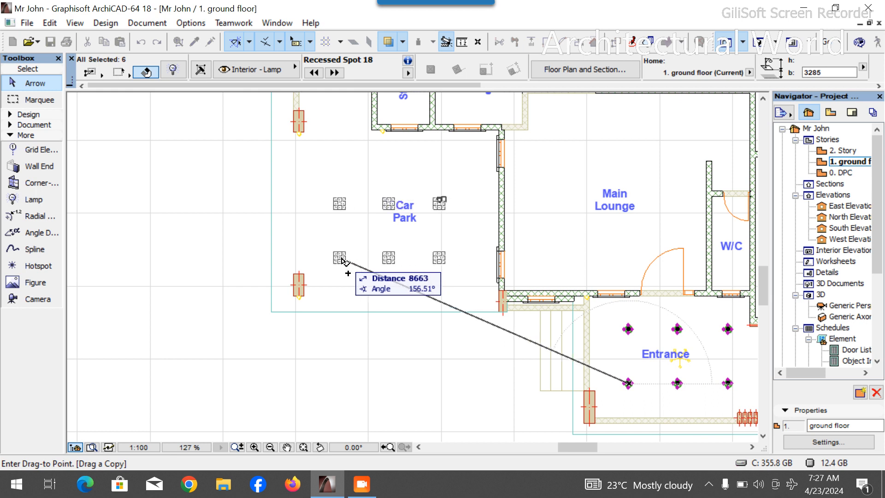
click(343, 259)
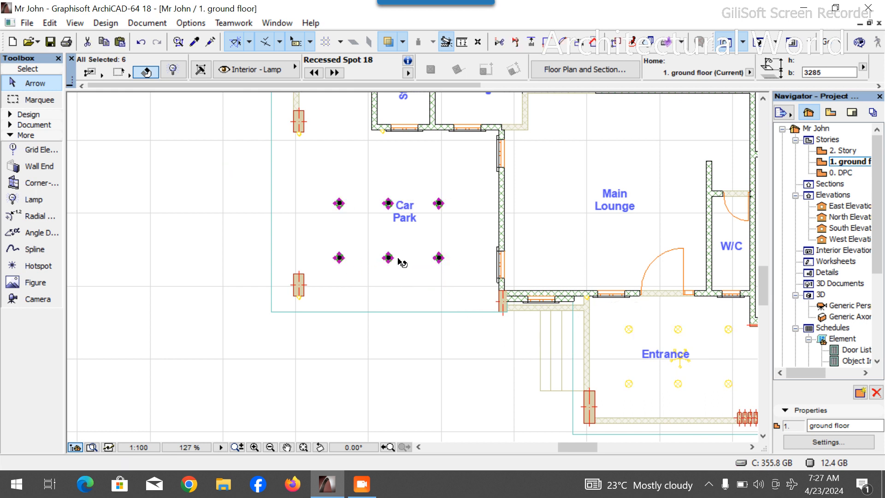
- Nudge the six Car Park spots slightly downward
scroll(438, 258, down, 2)
scroll(435, 256, up, 4)
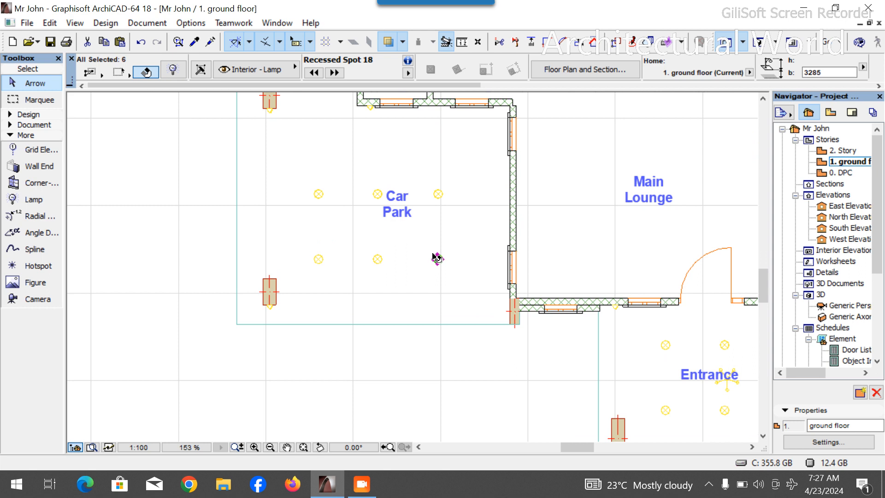
key(ctrl+d)
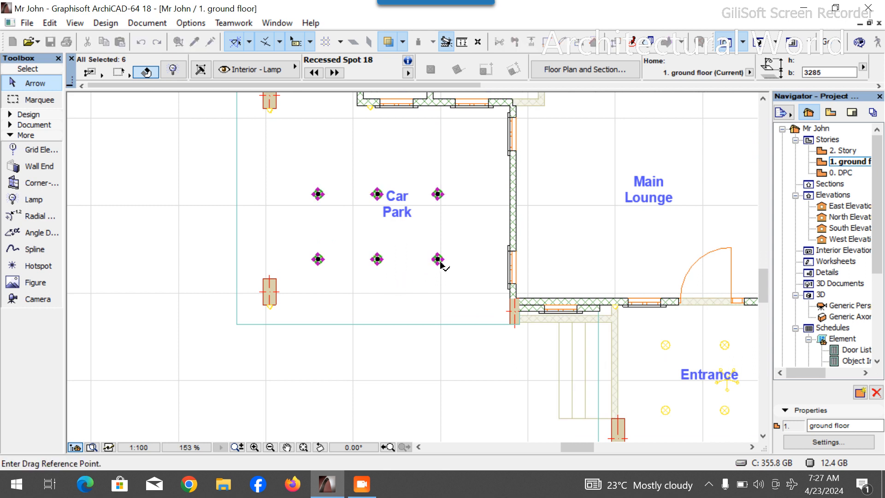
click(441, 259)
click(440, 274)
click(440, 274)
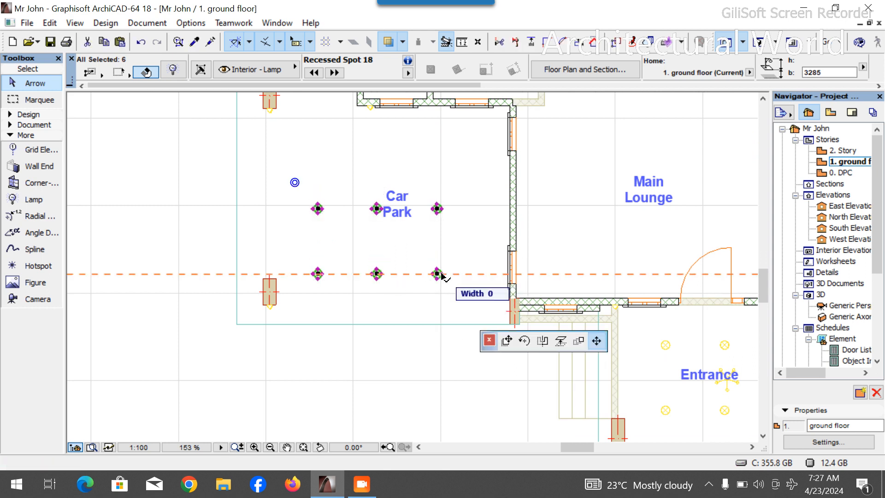
key(Escape)
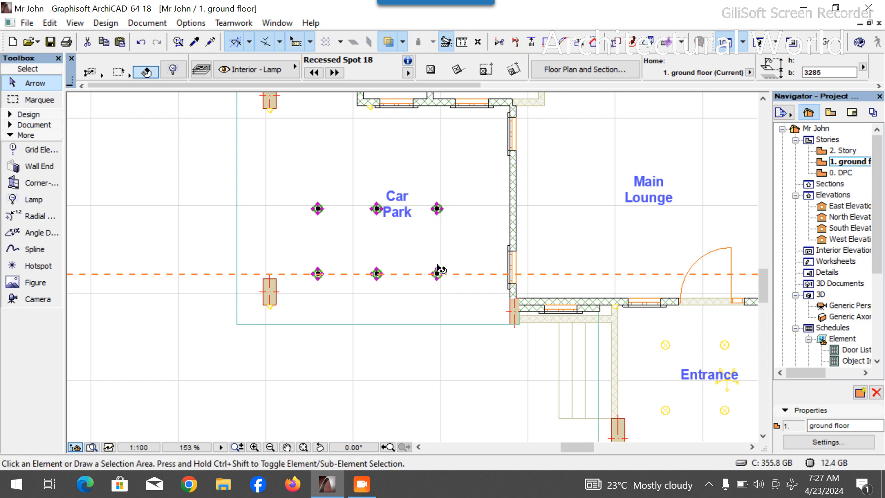
key(Escape)
- Select the Car Park's top row of three spots and drag a copy about 1282 mm upward
click(438, 210)
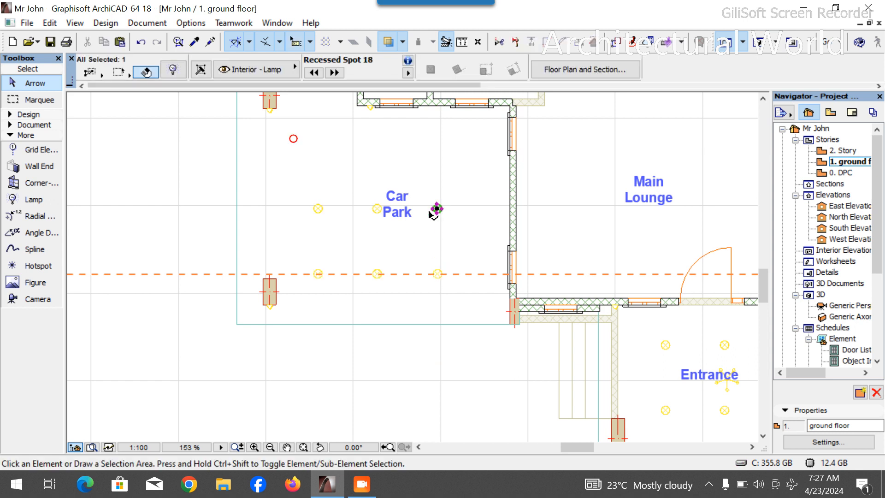
shift+click(318, 209)
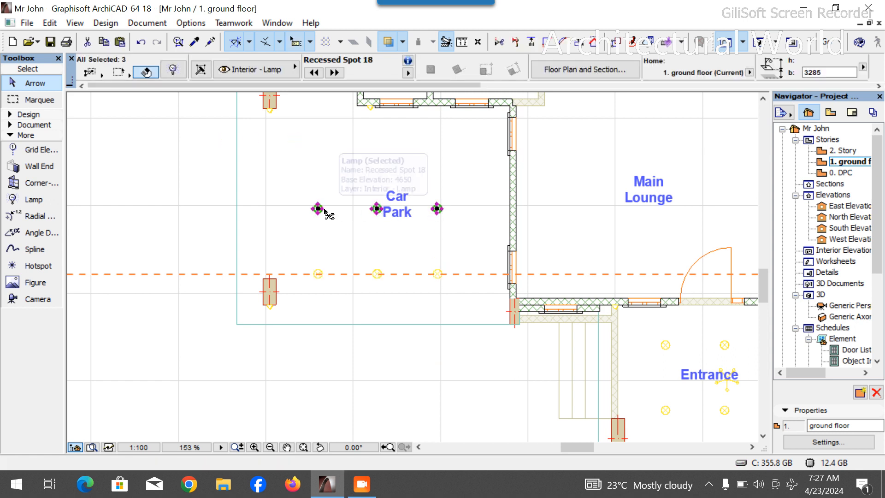
key(ctrl+shift+d)
click(318, 208)
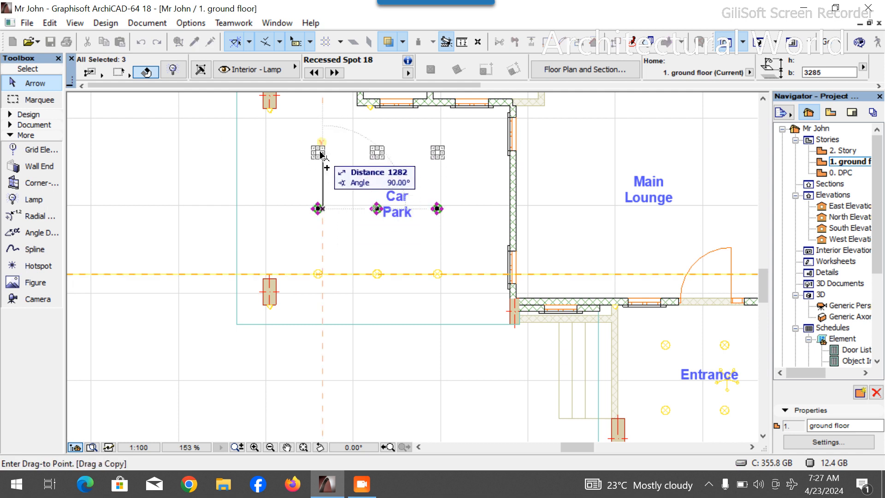
click(322, 154)
- Rotate the copied row 90° about its left spot into a vertical column
scroll(342, 222, down, 4)
scroll(339, 145, up, 3)
scroll(357, 244, down, 4)
scroll(352, 203, up, 3)
key(ctrl+alt+e)
click(337, 277)
click(238, 279)
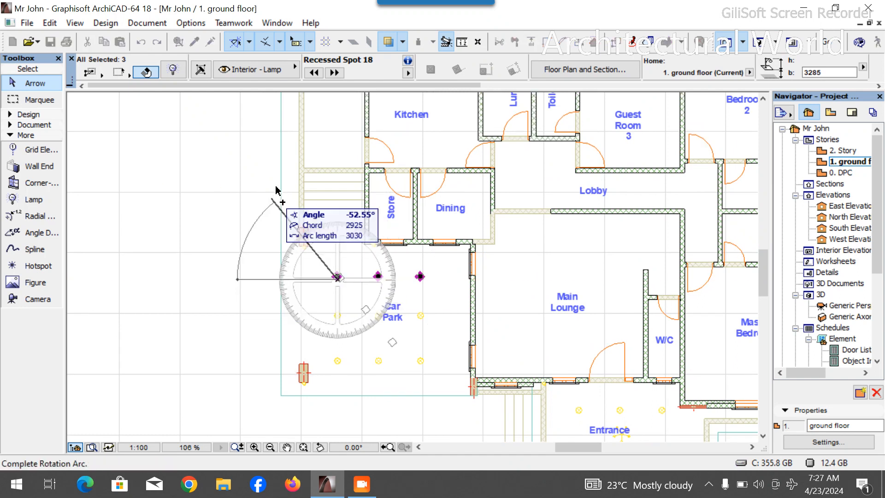
click(337, 143)
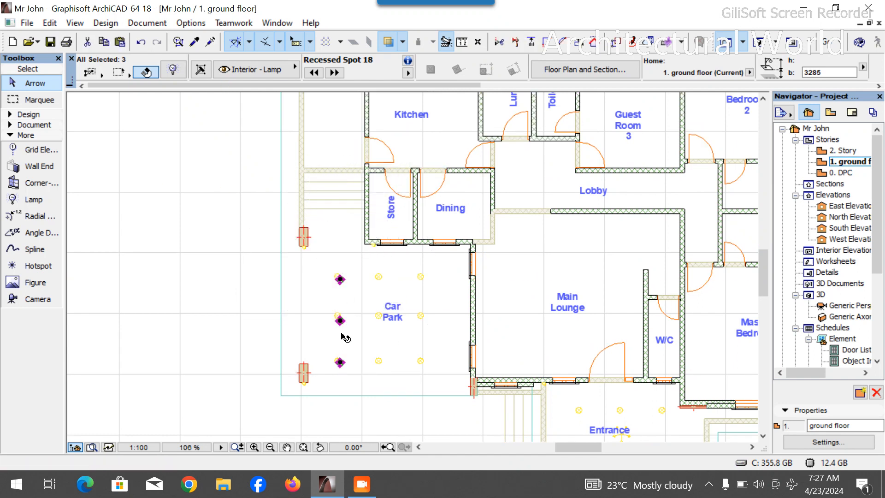
- Reposition the rotated column so its end spot aligns with the Car Park's top-left spot
click(340, 363)
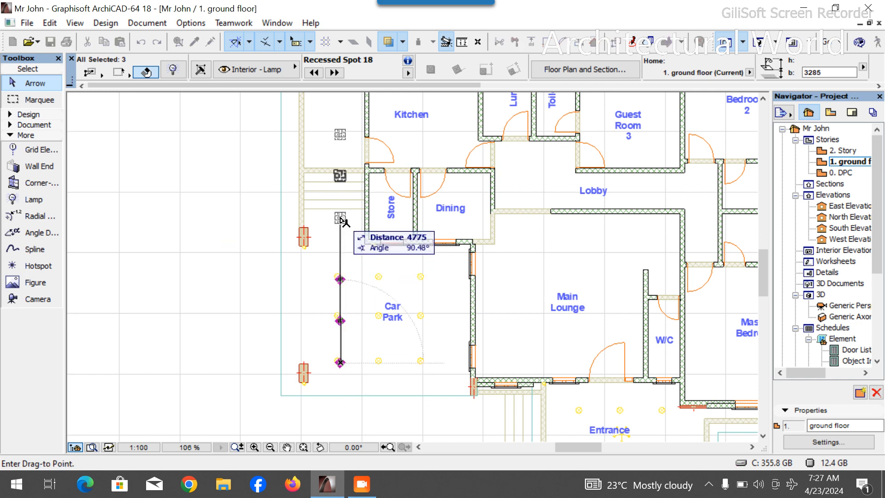
scroll(341, 221, up, 4)
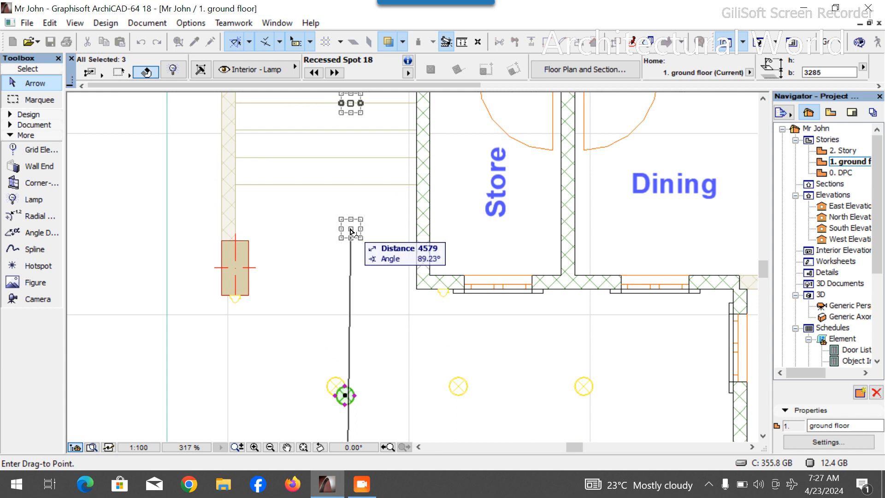
click(351, 232)
scroll(351, 207, down, 3)
scroll(343, 306, up, 5)
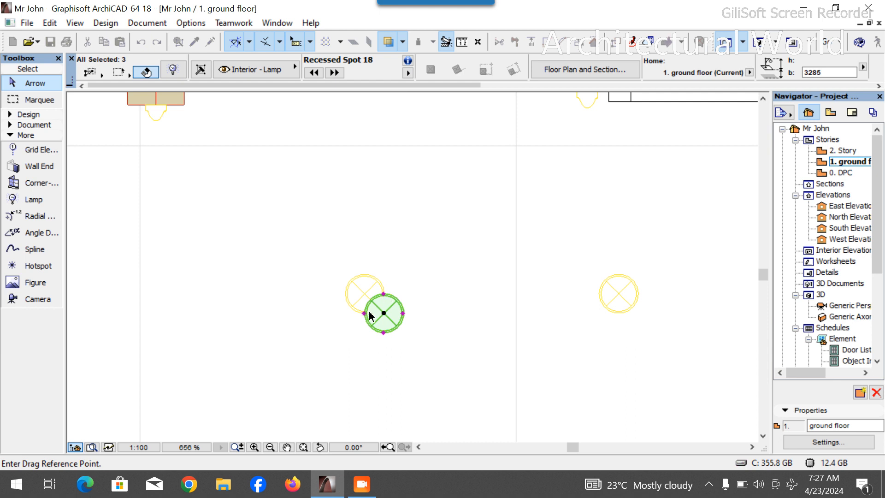
click(383, 314)
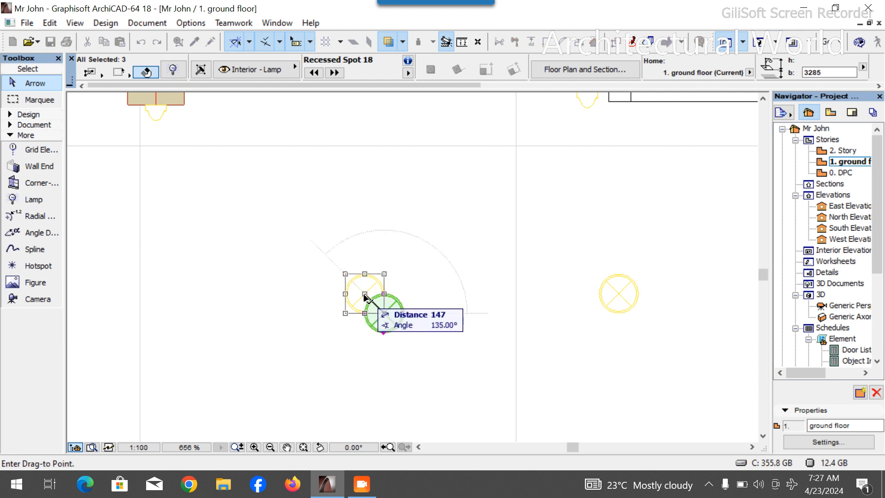
click(366, 295)
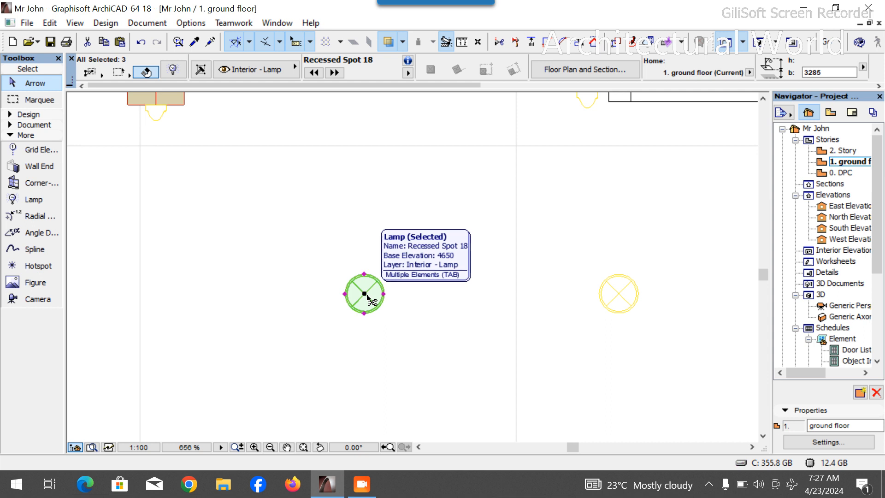
- Move the column of spots about 4924 mm straight up beside the stairs and Kitchen
key(ctrl+d)
click(364, 313)
scroll(360, 348, down, 7)
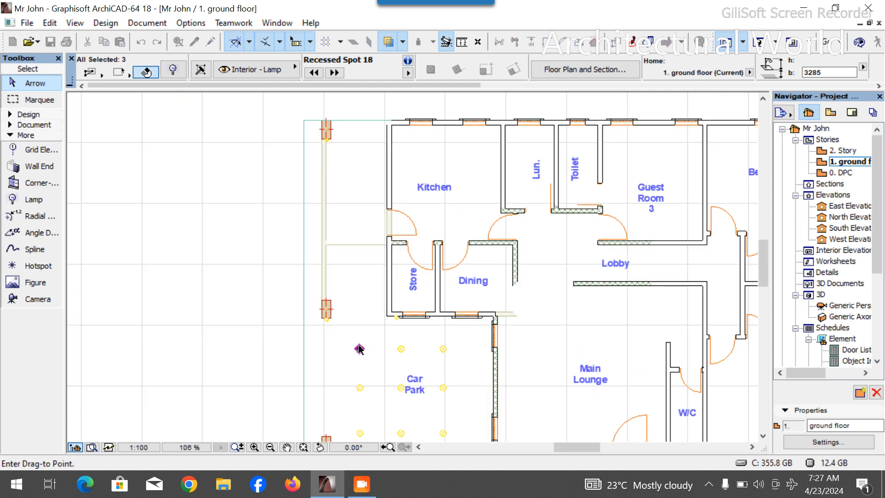
click(360, 206)
- Drag a copy of the side column's top spot about 1578 mm upward beside the Kitchen
scroll(353, 147, up, 2)
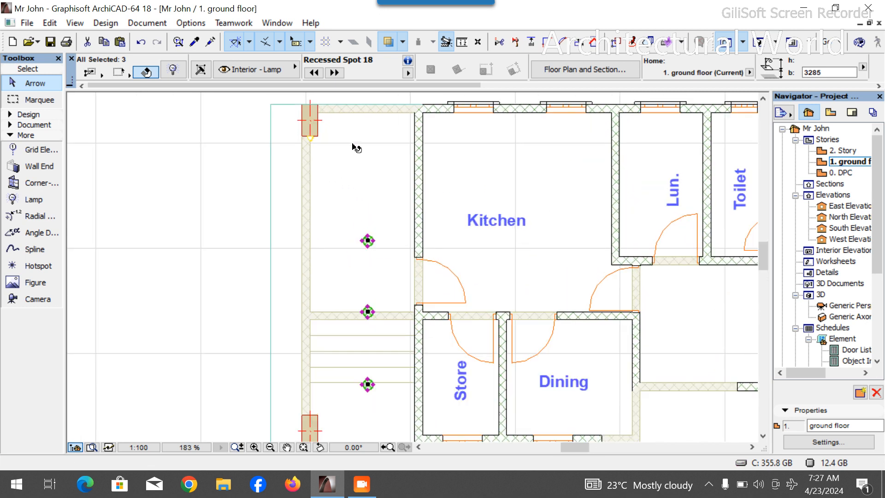
key(Escape)
click(368, 241)
key(ctrl+shift+d)
click(368, 241)
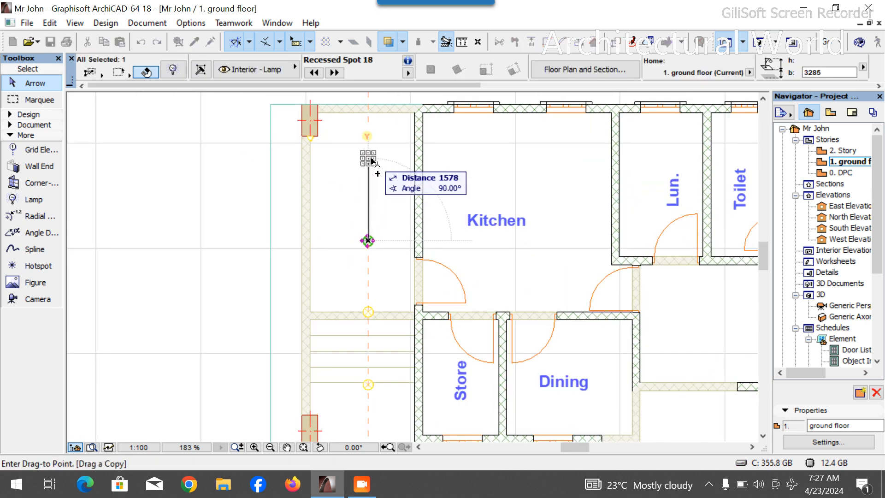
click(368, 159)
key(Escape)
scroll(427, 231, down, 4)
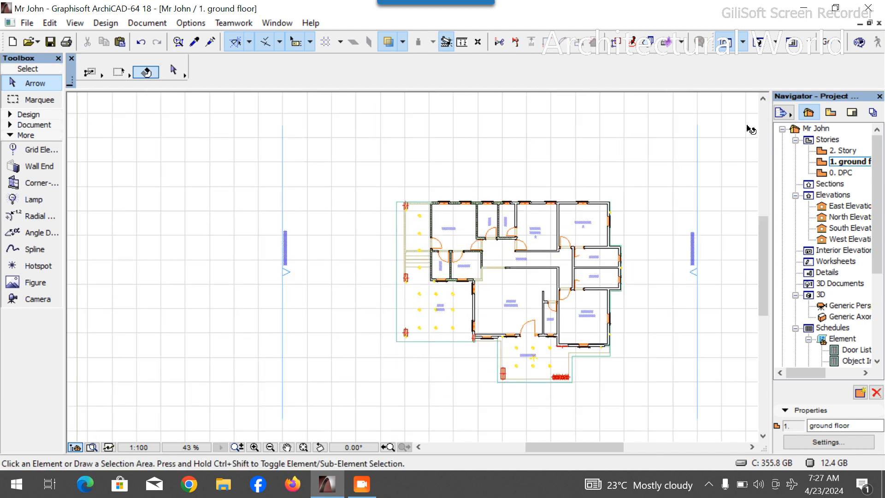
- Orbit the 3D perspective to inspect the house's porch and car park lighting, then return to the ground floor plan
click(756, 49)
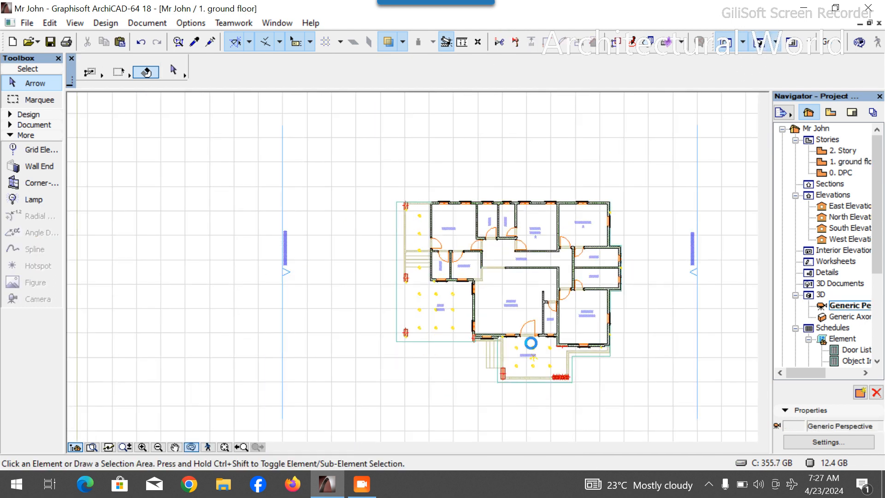
scroll(492, 330, down, 3)
shift+middle_drag(364, 294, 338, 305)
scroll(232, 318, up, 2)
scroll(339, 304, down, 2)
scroll(339, 304, down, 2)
drag(339, 305, 327, 338)
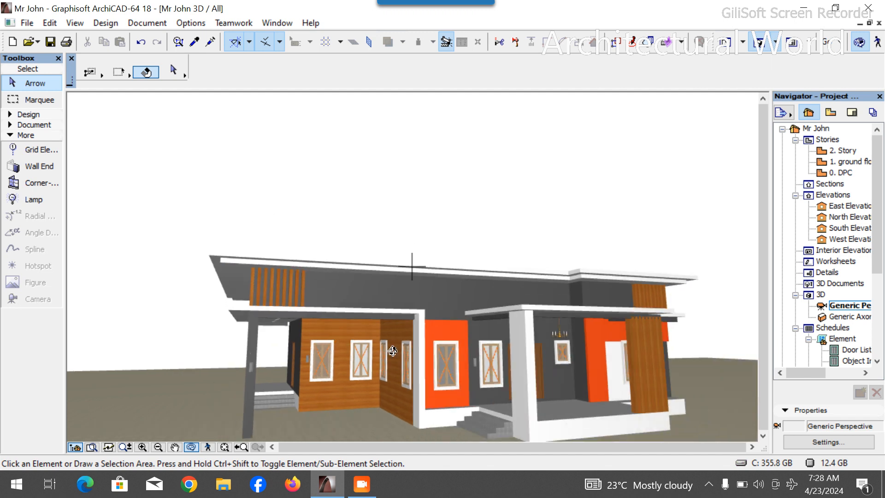
drag(391, 363, 467, 367)
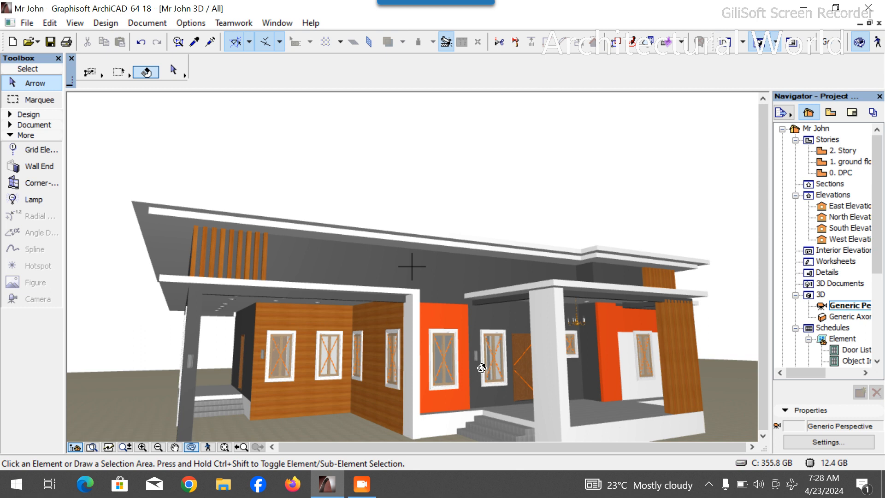
double_click(846, 161)
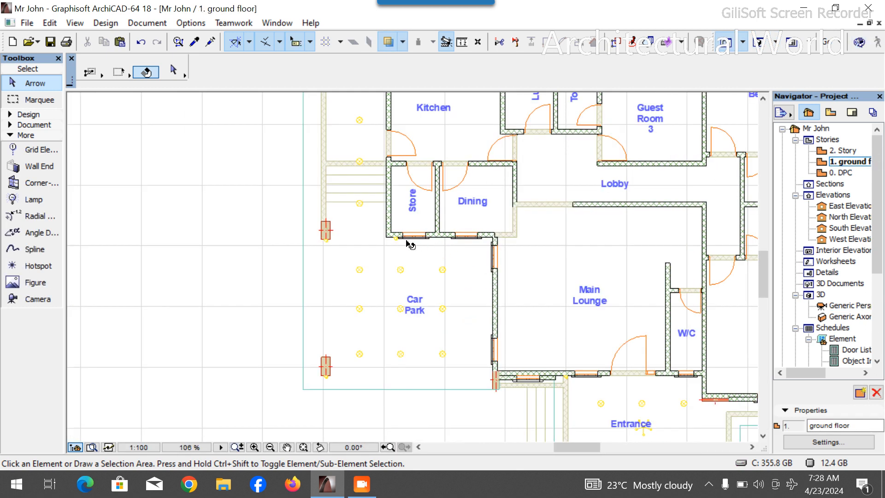
- Drag a copy of the wall lamp at the Store's outer corner about 5999 mm to the column corner beside the Entrance
scroll(401, 240, up, 5)
click(400, 235)
key(ctrl+shift+d)
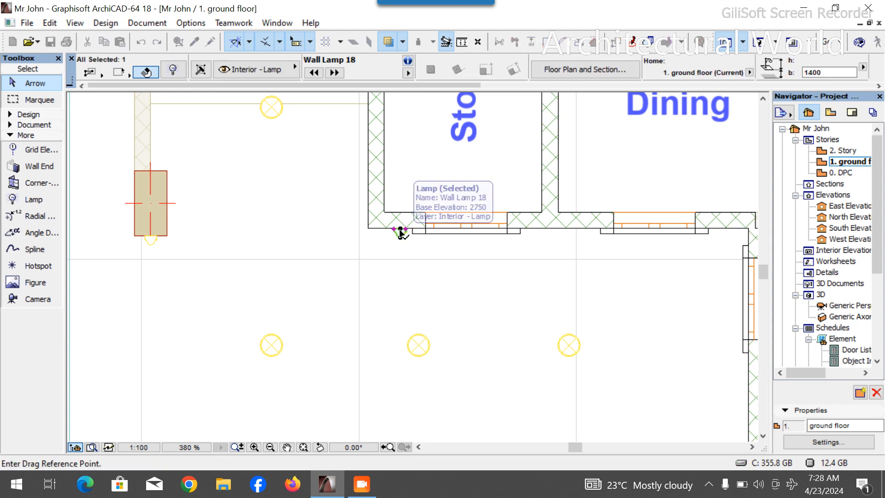
click(370, 238)
scroll(368, 233, down, 6)
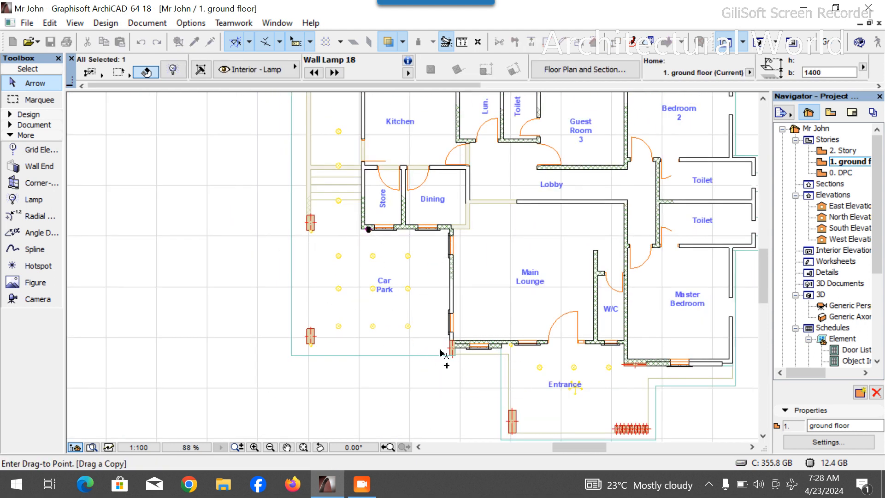
scroll(442, 354, up, 10)
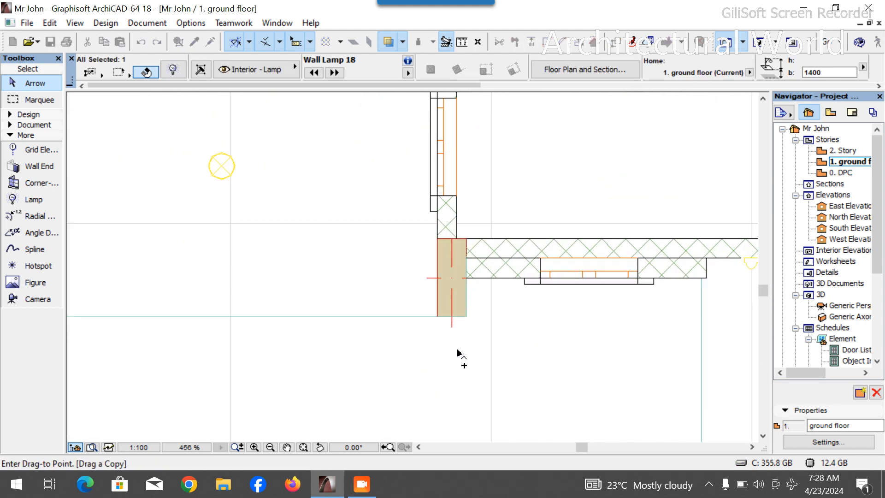
click(451, 326)
scroll(501, 330, down, 13)
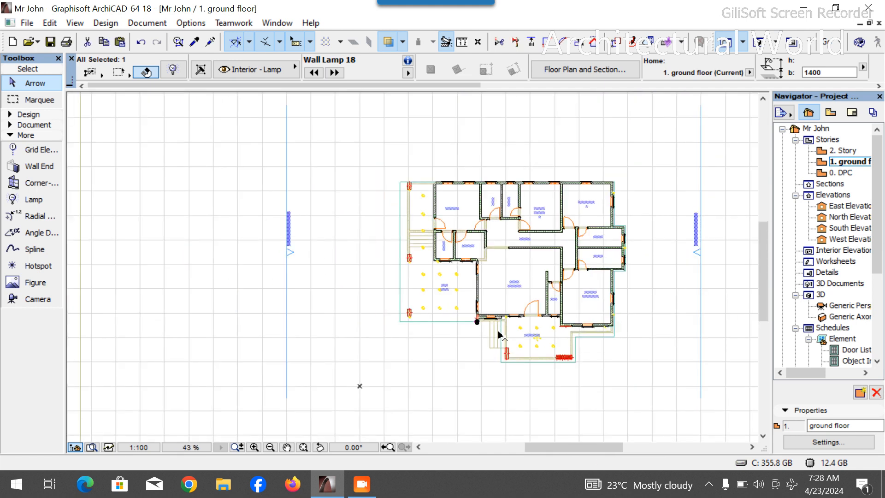
key(Escape)
- Orbit the 3D perspective to inspect the front facade and entrance porch, then return to the ground floor plan
scroll(569, 192, up, 4)
scroll(577, 247, down, 6)
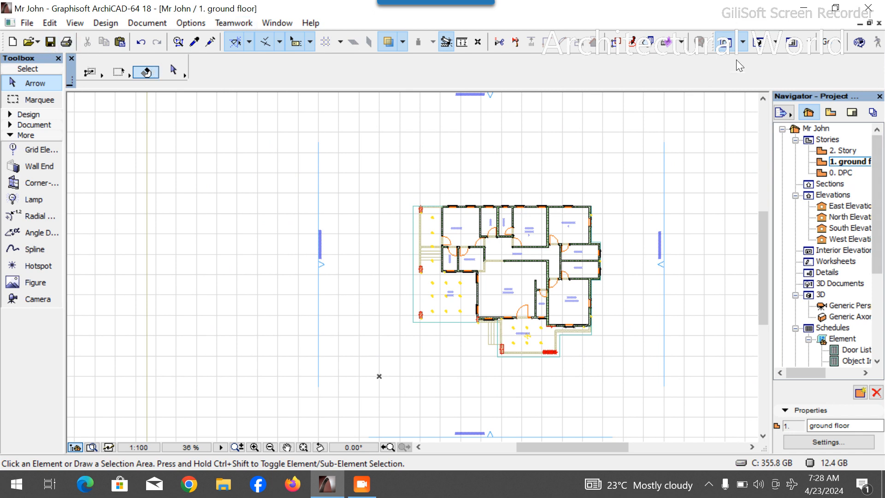
key(F3)
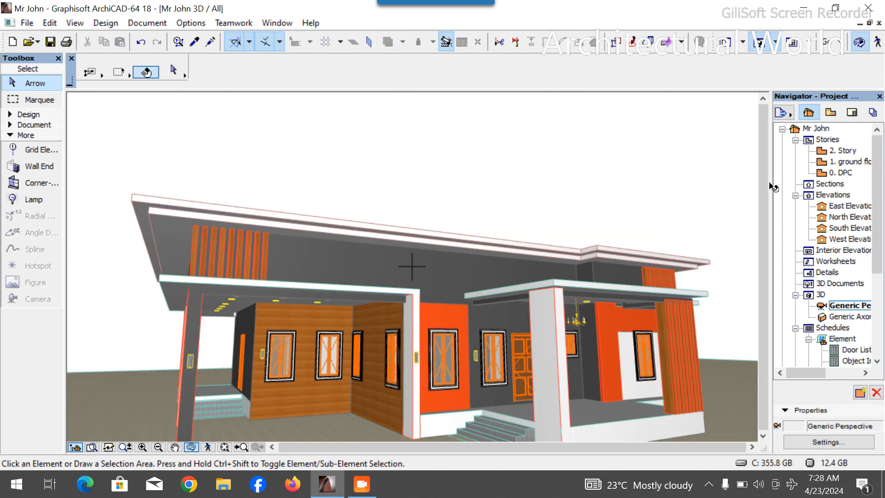
scroll(423, 291, down, 3)
drag(425, 340, 353, 334)
scroll(543, 347, up, 2)
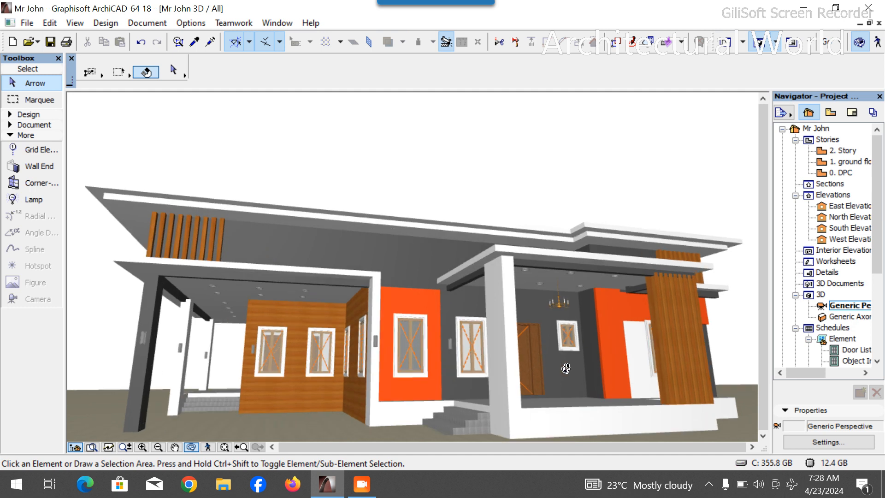
scroll(567, 368, up, 3)
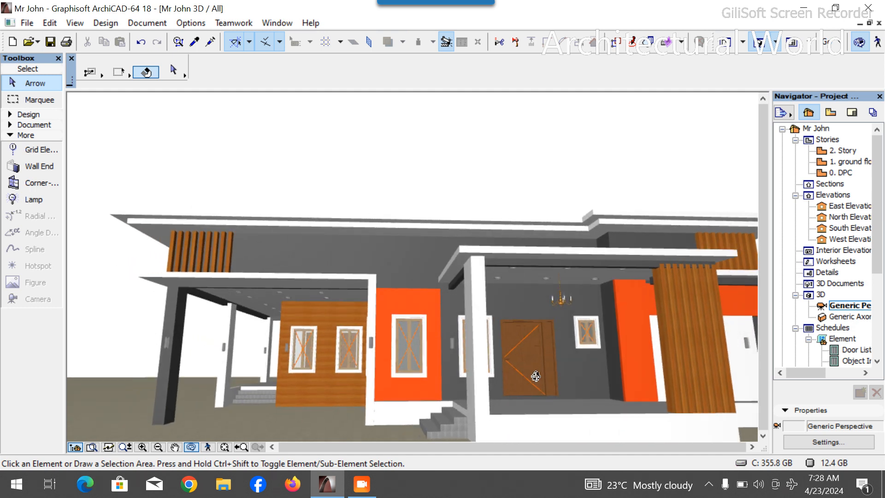
scroll(395, 354, down, 3)
mouse_move(580, 378)
mouse_down()
mouse_move(404, 384)
mouse_move(568, 383)
mouse_up()
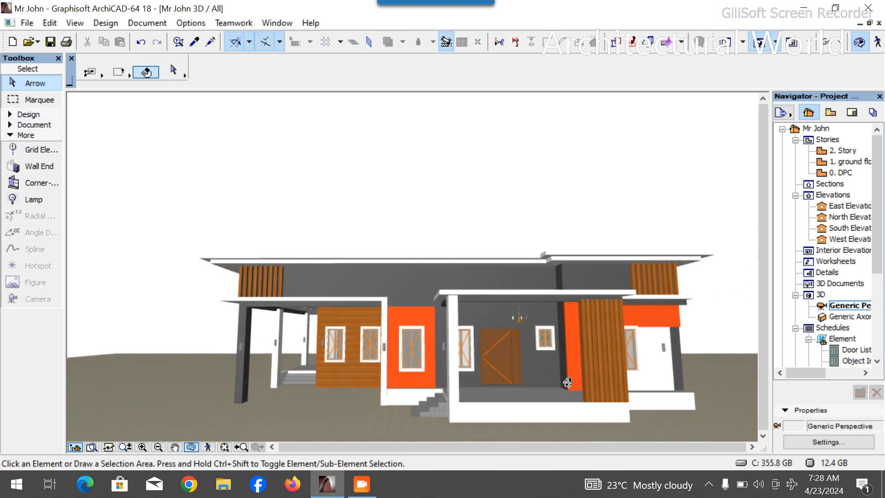
double_click(849, 161)
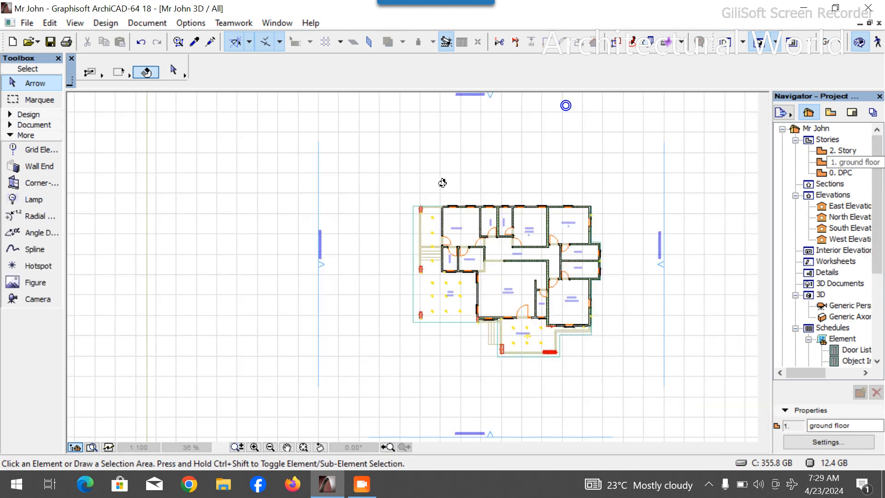
- Open the Object tool's default settings, search the library for rail and pick Rail Post with Panels 18
click(40, 127)
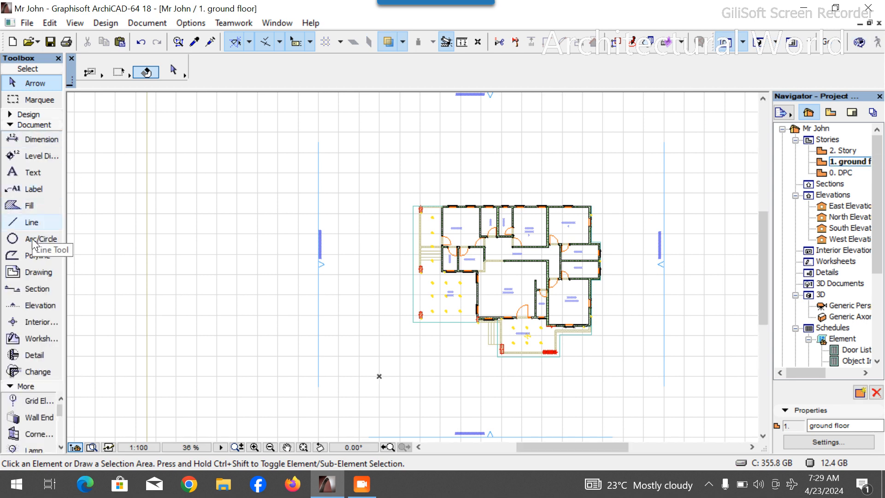
click(28, 116)
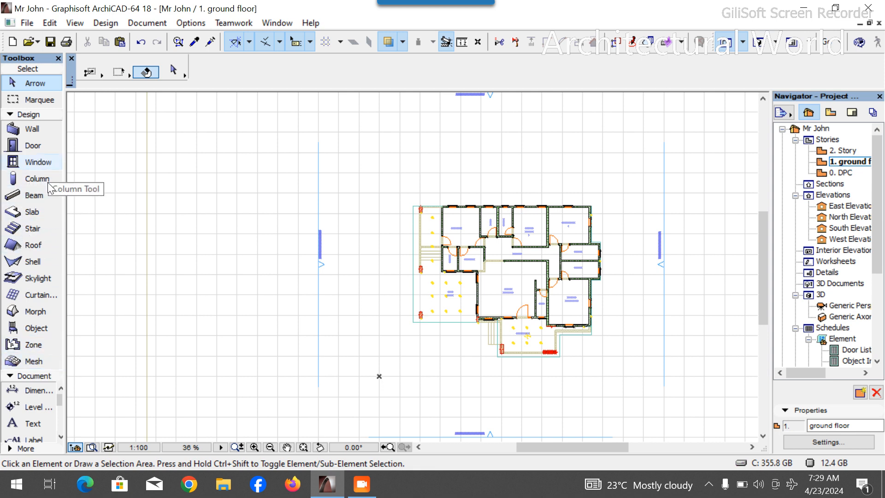
click(33, 328)
click(173, 70)
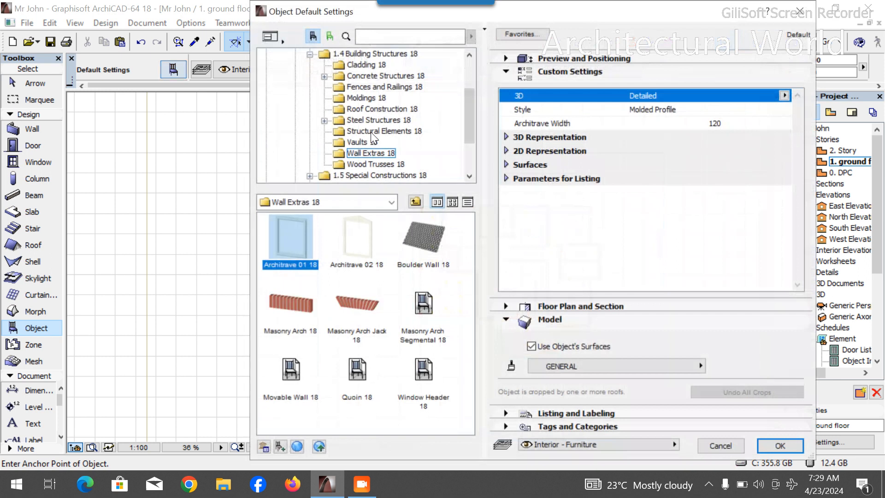
click(389, 37)
text(wall)
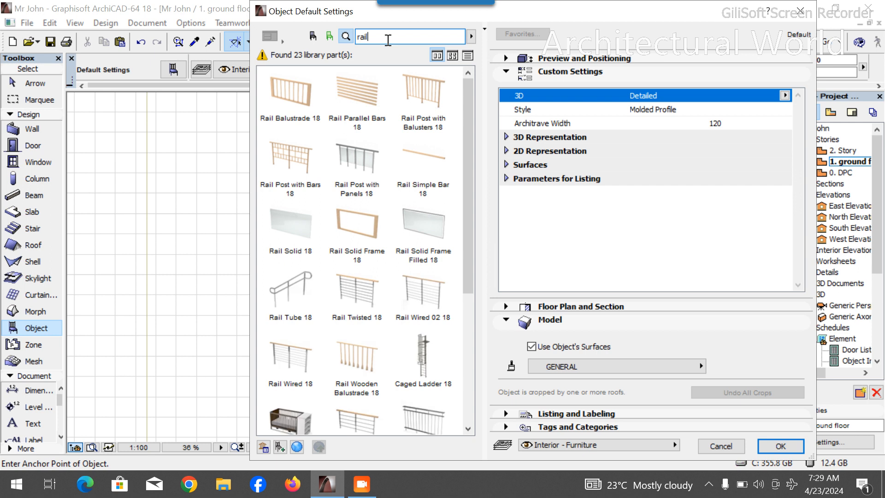
click(361, 155)
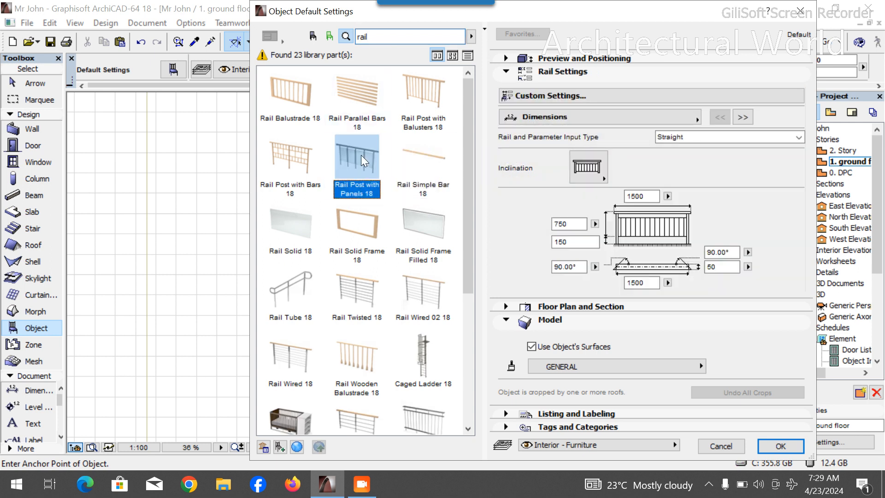
- Set the rail to Not Inclined and, on the Handrail and Post page, use 2 square posts
click(602, 172)
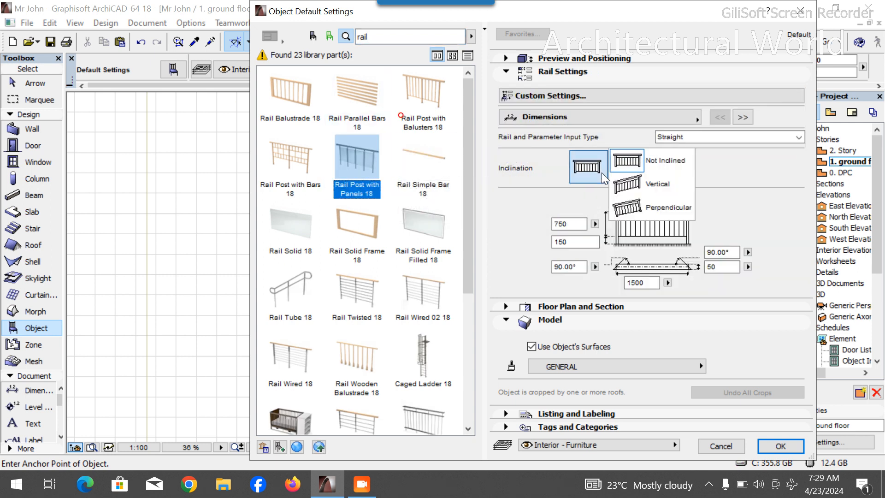
click(627, 160)
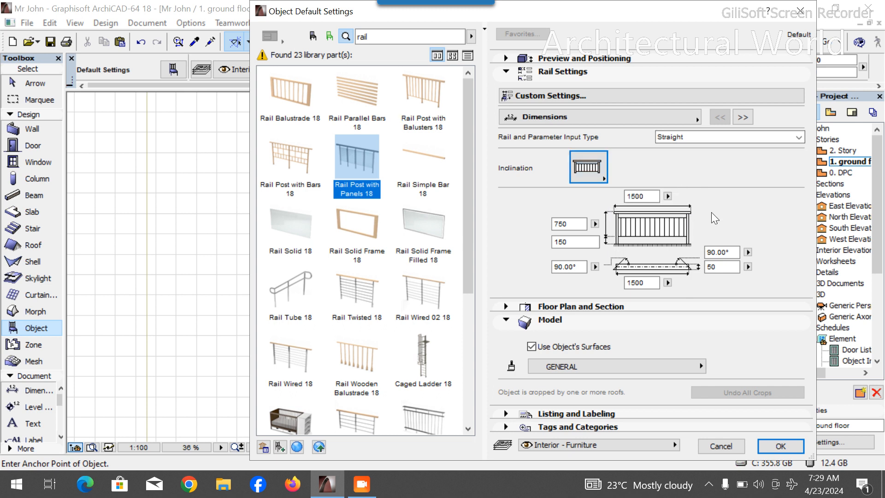
click(743, 117)
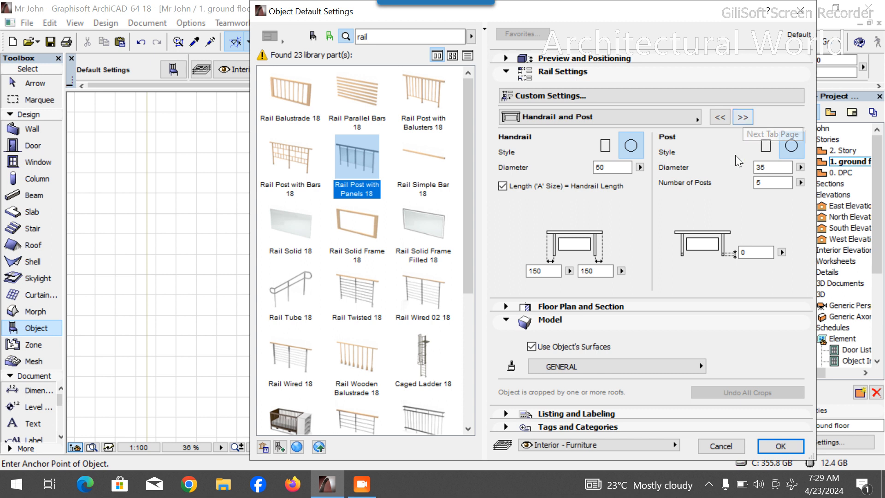
double_click(753, 183)
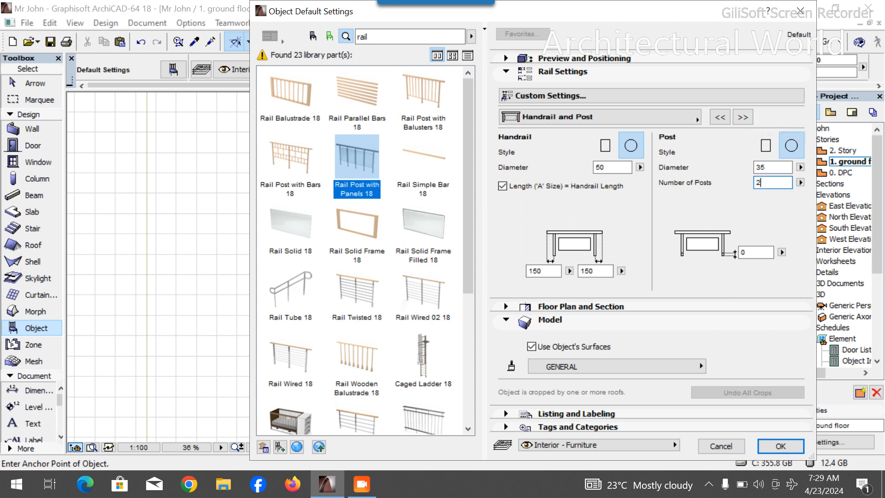
click(769, 156)
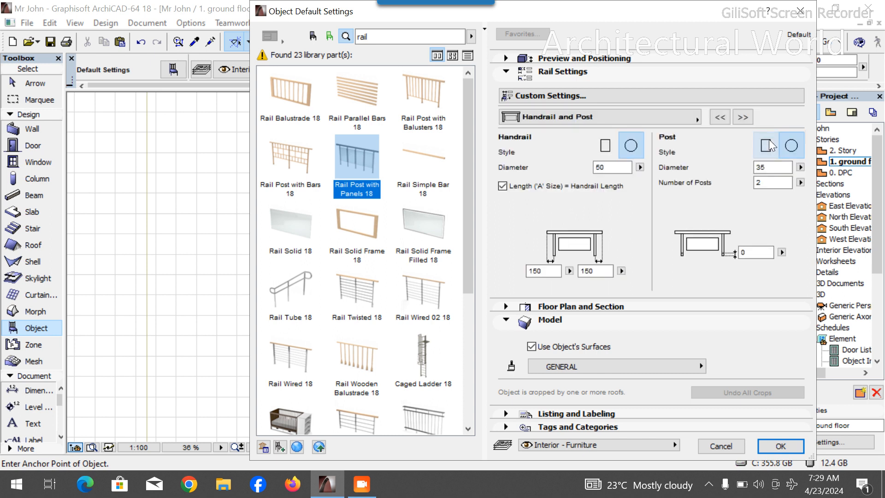
click(769, 147)
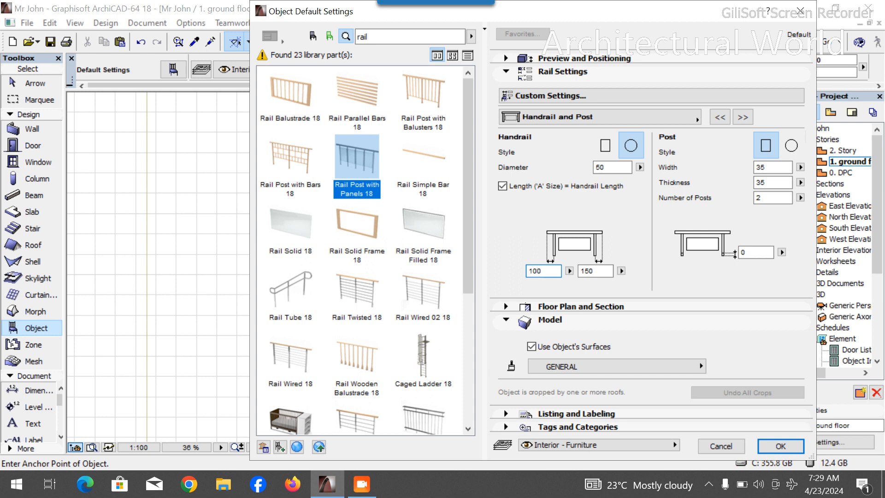
- Set both handrail end overhangs to 18 and confirm the rail's default settings
click(601, 271)
click(743, 118)
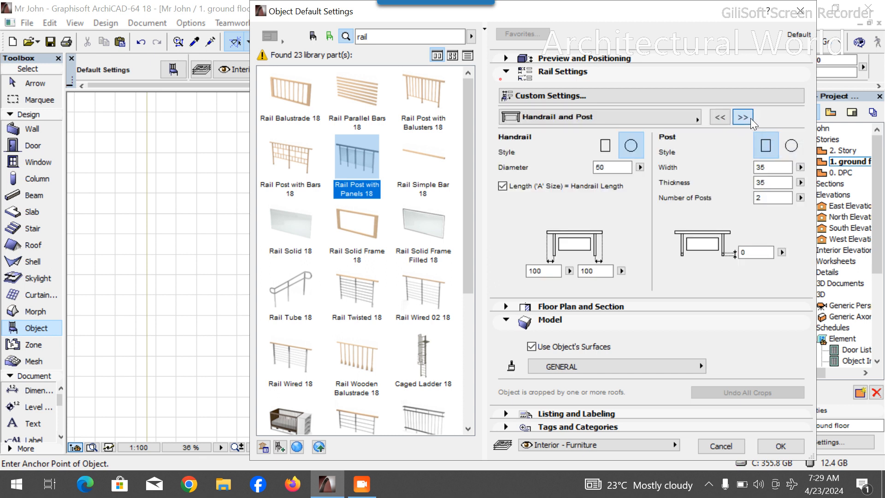
click(751, 118)
click(721, 118)
drag(543, 271, 526, 271)
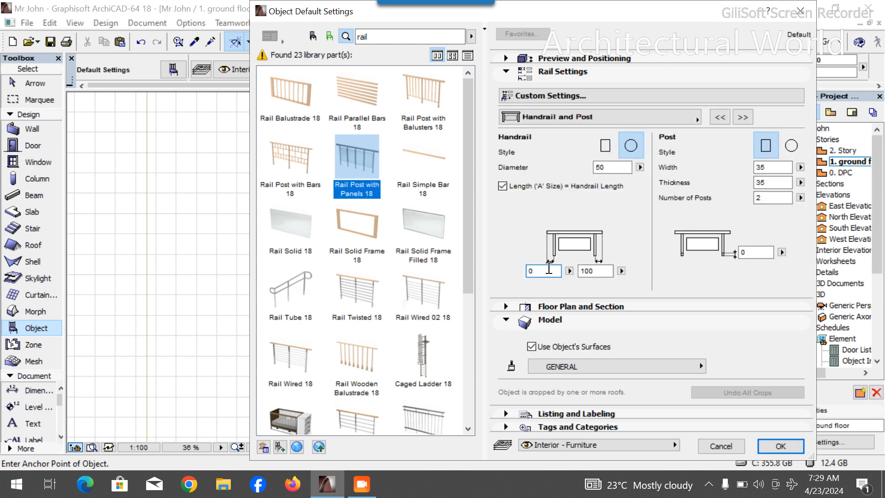
drag(599, 271, 588, 272)
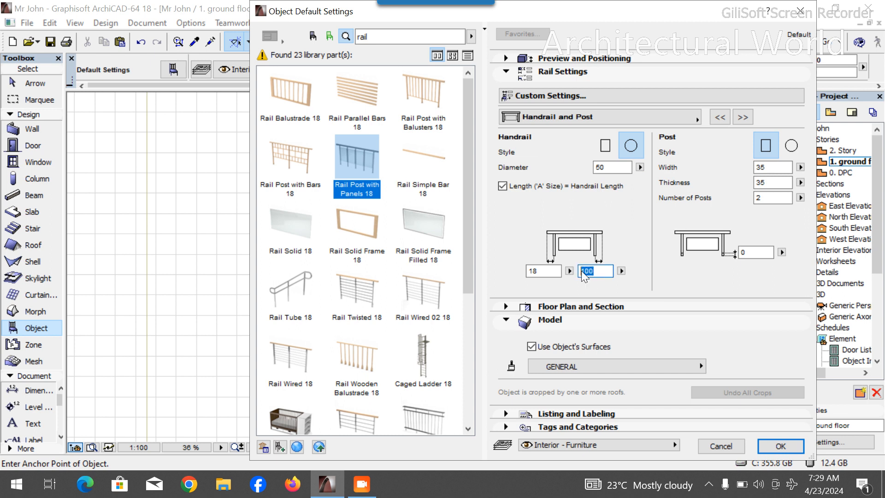
key(Return)
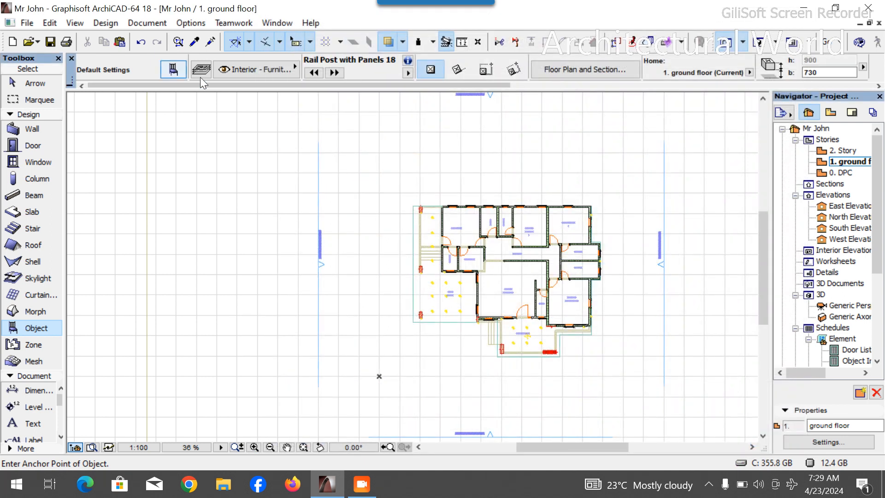
- Reopen the rail's default settings and set its fill surface to Glass - Satin on the 3D Attributes page
key(ctrl+t)
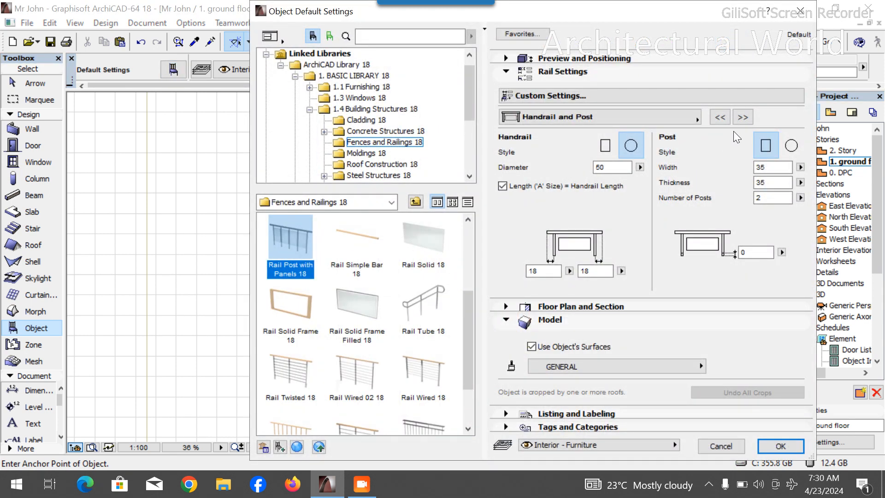
click(743, 117)
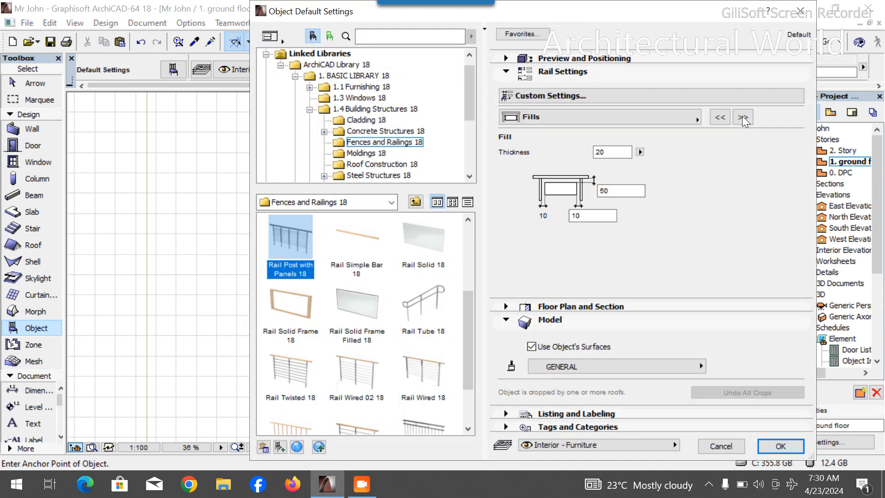
click(742, 117)
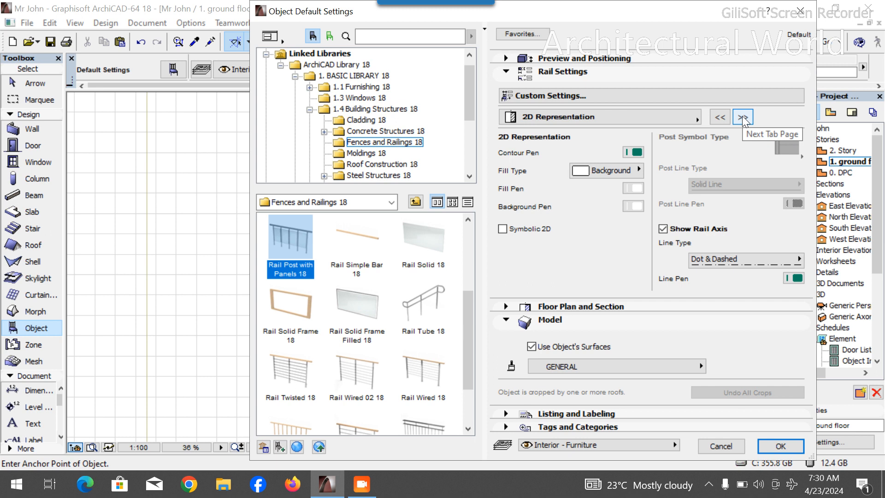
click(743, 117)
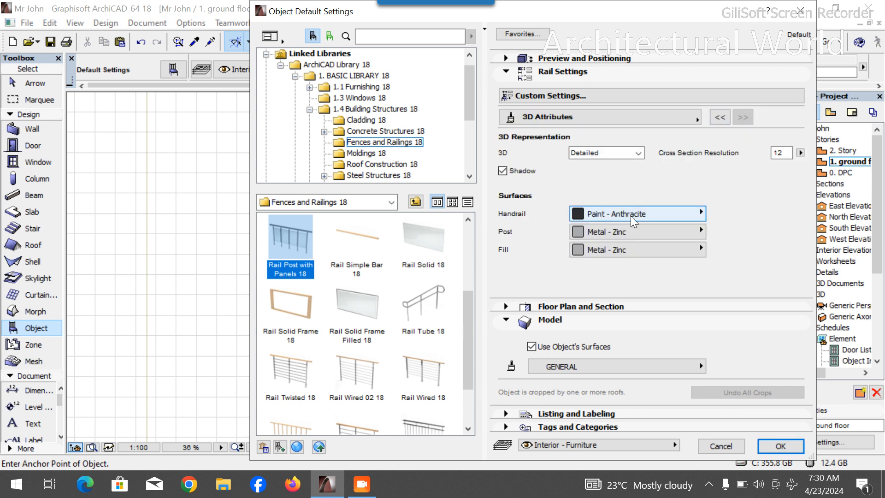
click(652, 251)
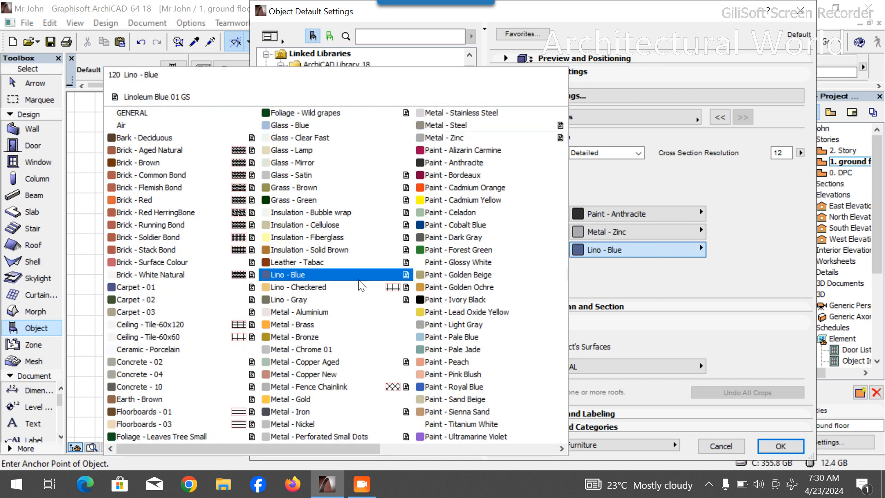
click(341, 182)
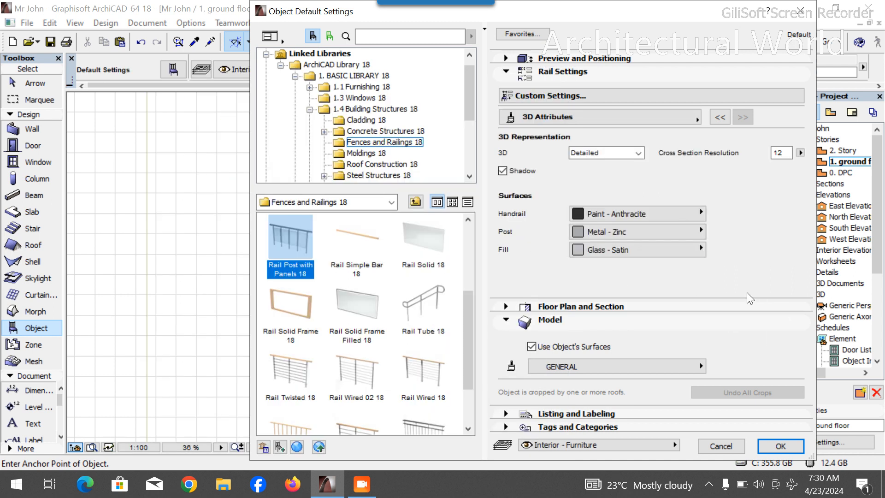
click(777, 445)
- Place the rail inside the entrance porch
click(527, 344)
scroll(544, 371, up, 5)
key(Escape)
scroll(525, 302, up, 3)
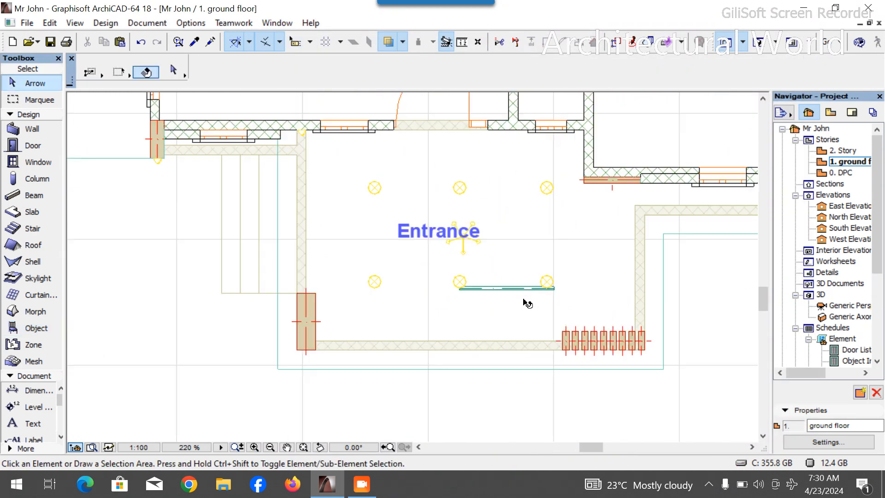
scroll(527, 303, up, 1)
- Move the rail so its left end meets the face of the left porch column
click(523, 286)
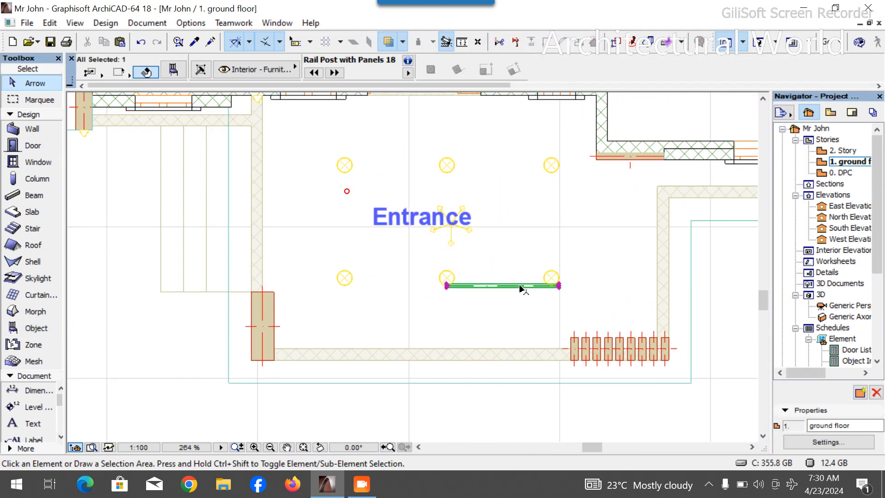
click(446, 286)
scroll(283, 349, up, 2)
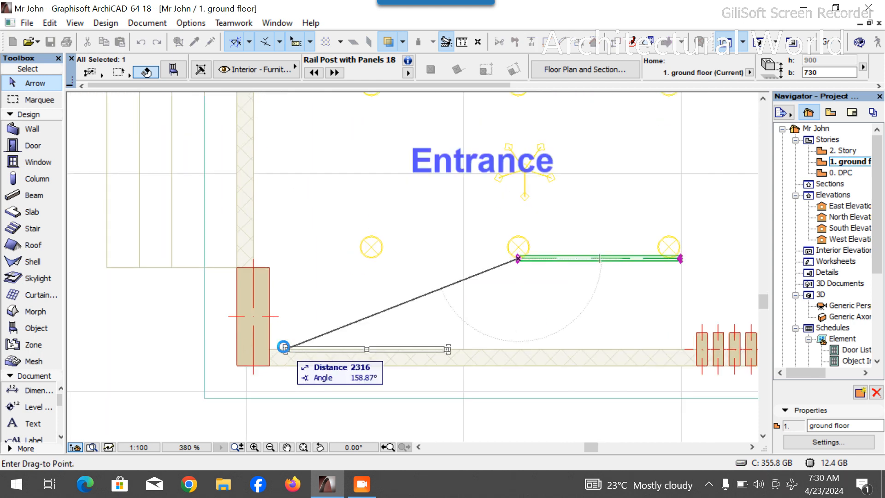
scroll(283, 355, up, 3)
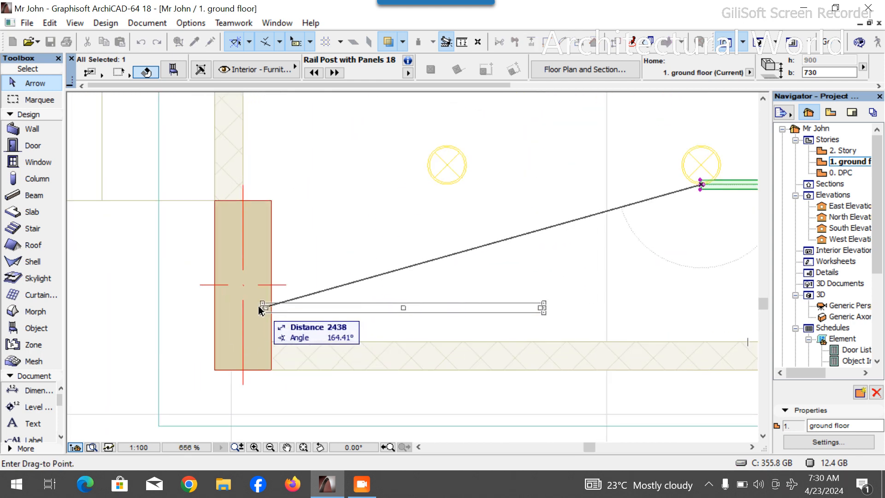
click(271, 317)
scroll(417, 337, down, 6)
scroll(372, 295, up, 8)
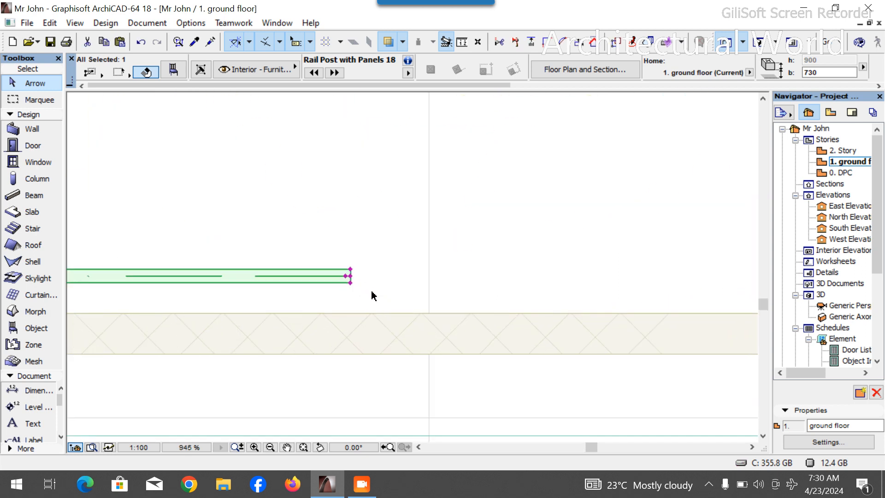
- Stretch the rail's right end to the right porch column, about 4030 long
click(352, 276)
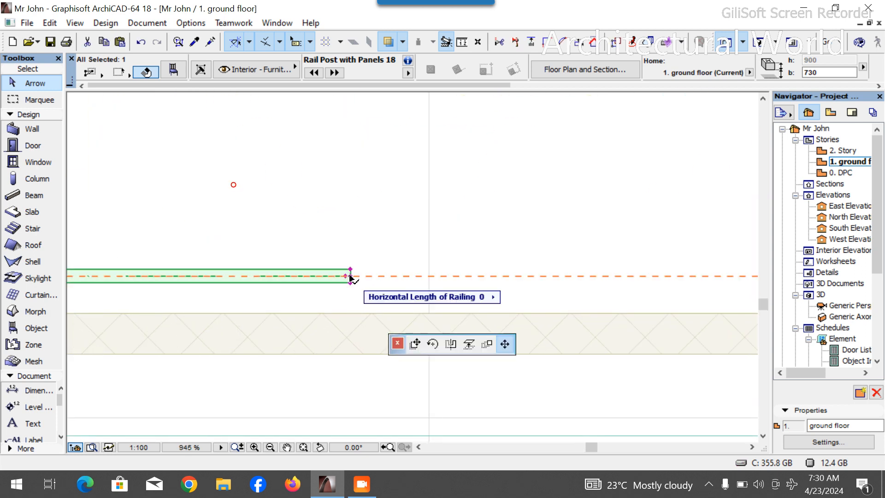
scroll(415, 272, down, 4)
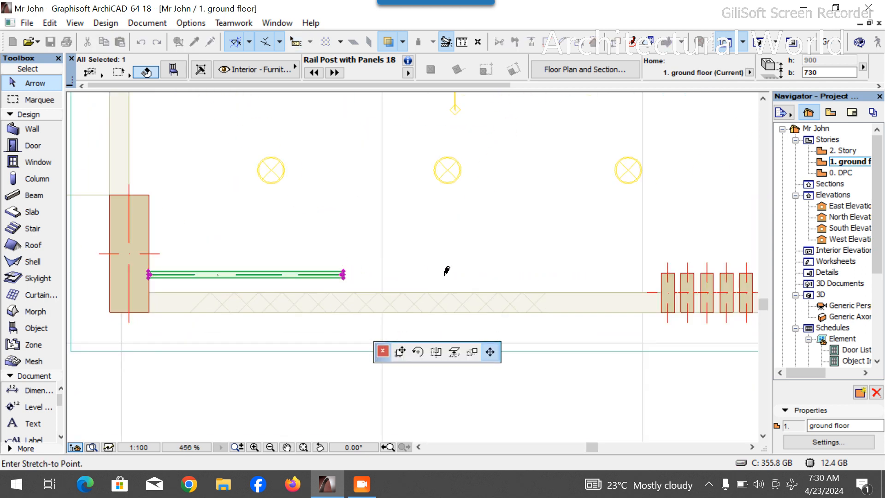
click(676, 275)
- Drag the rail about 139 mm down onto the porch wall line
scroll(676, 275, up, 4)
key(ctrl+d)
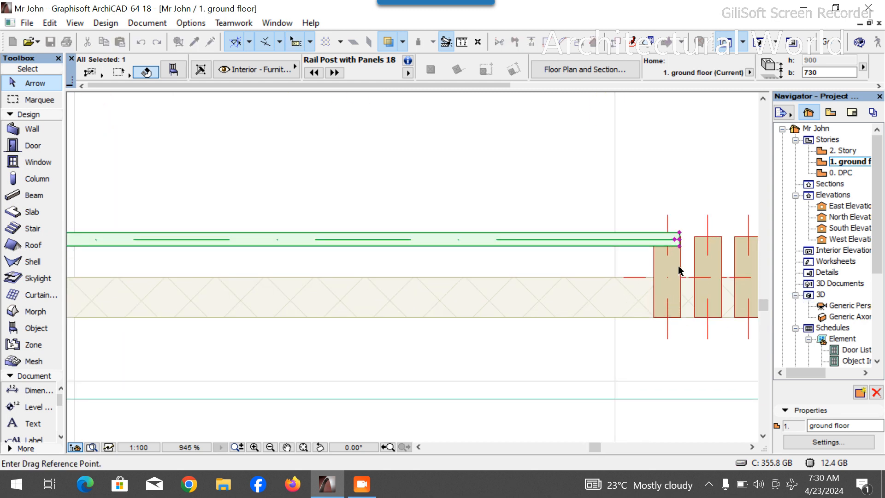
click(680, 239)
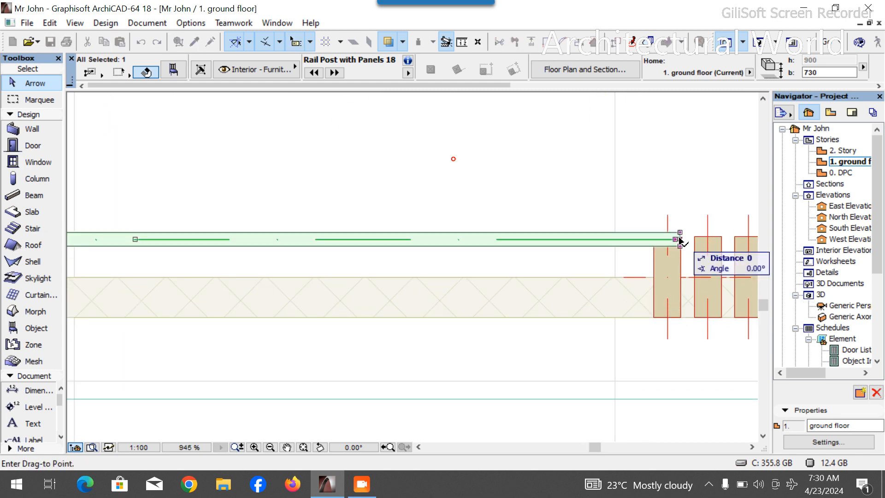
click(684, 282)
- In the 3D view, select the rail and set its home offset height to 0
key(F3)
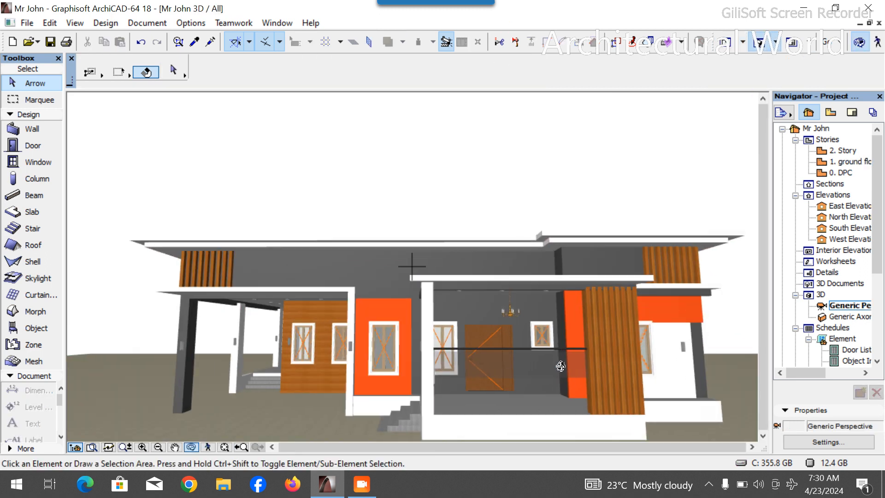
click(560, 351)
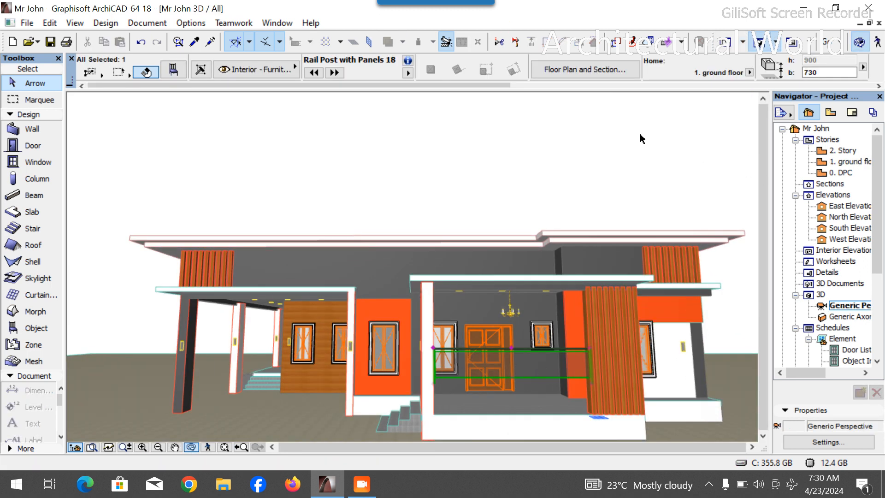
click(830, 72)
text(0)
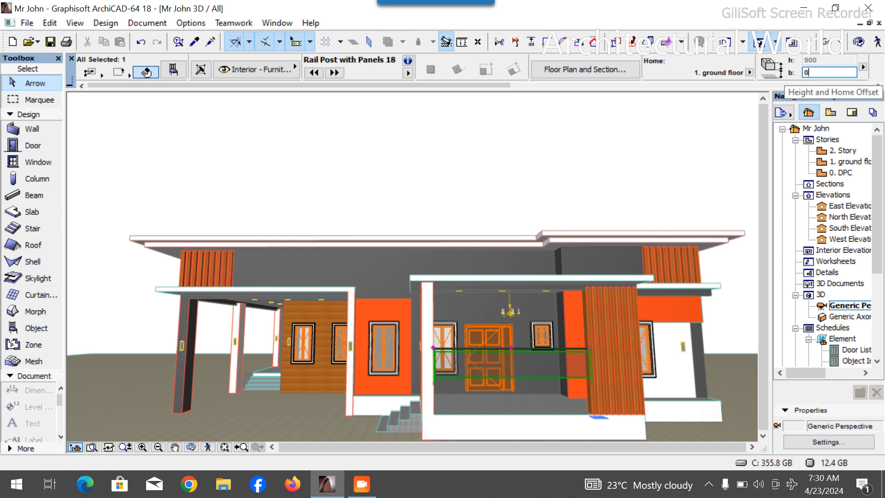
key(Return)
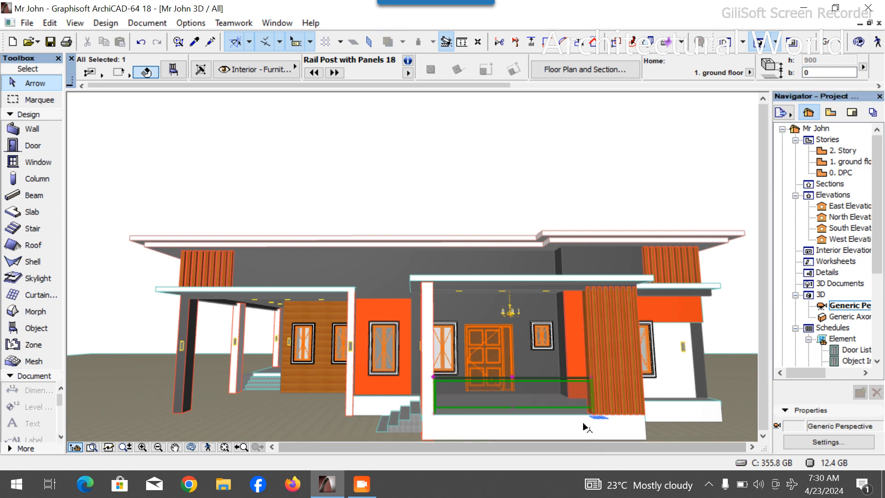
- Open the selected rail's settings and review its Handrail and Post and Dimensions pages
scroll(513, 436, up, 3)
click(192, 449)
drag(347, 435, 403, 389)
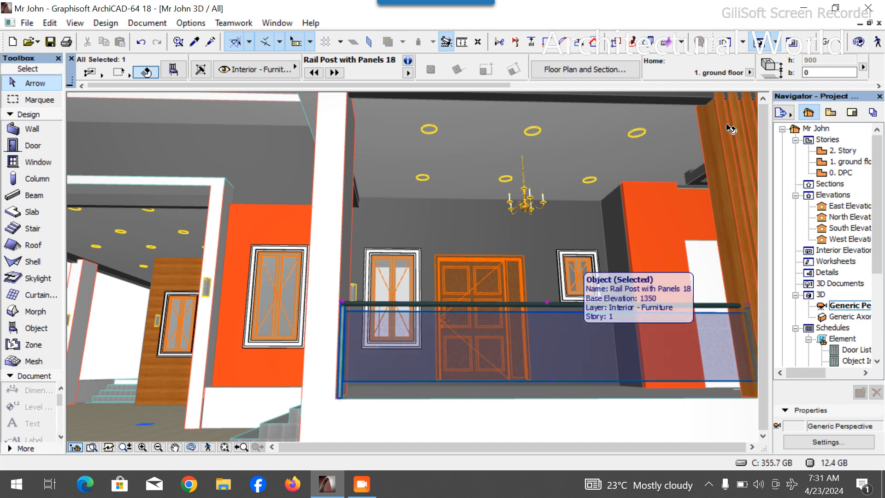
click(184, 74)
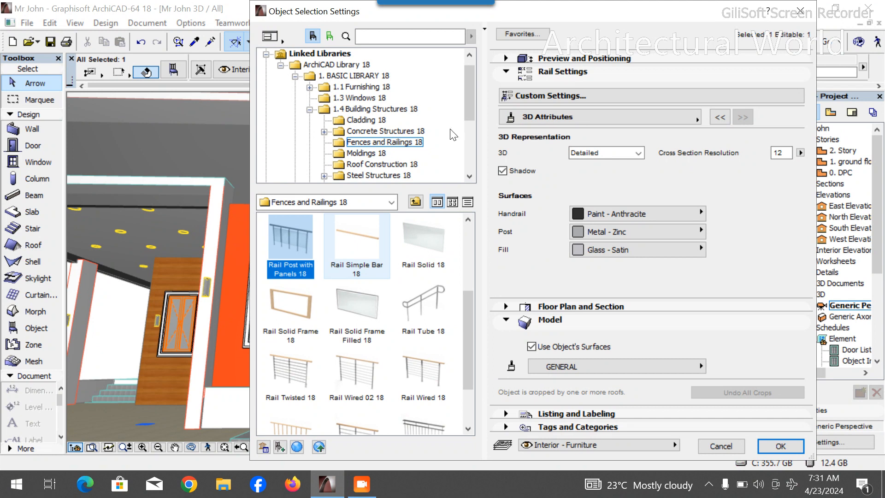
click(721, 117)
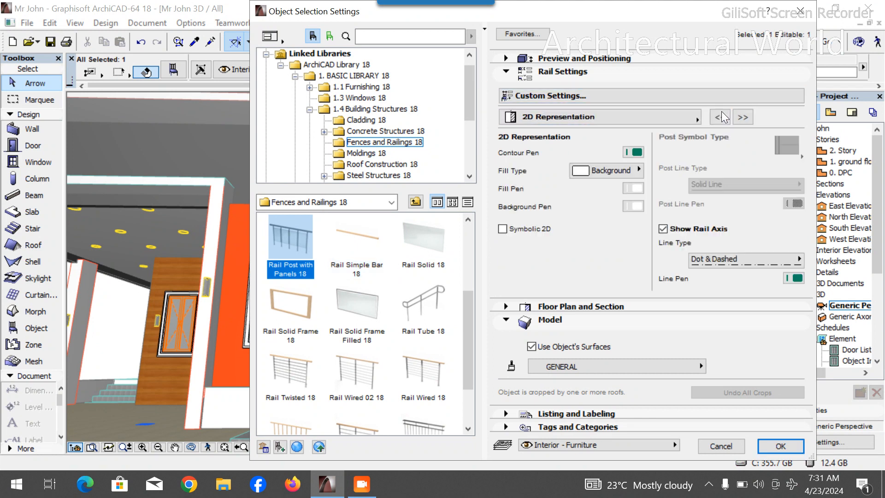
click(721, 117)
click(720, 118)
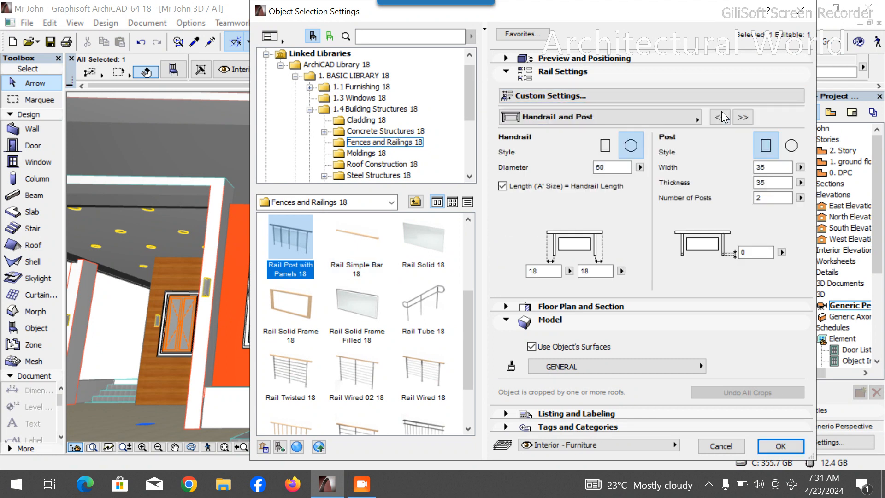
click(758, 197)
click(640, 224)
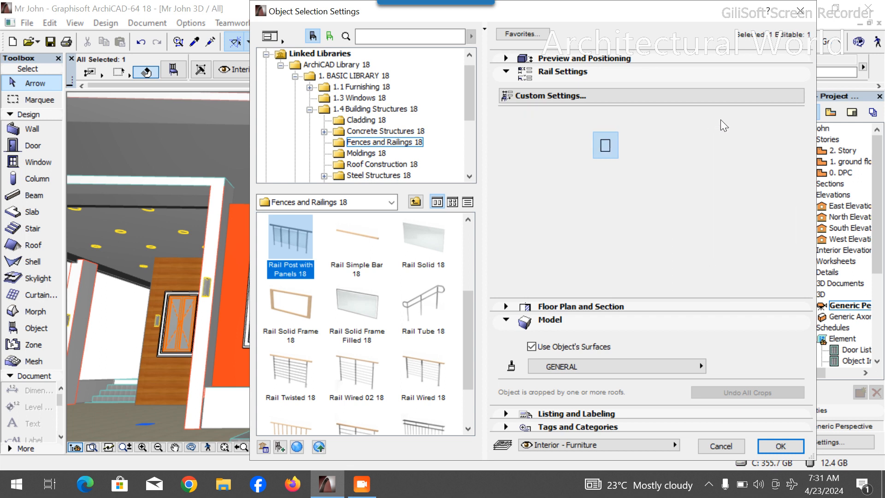
click(720, 117)
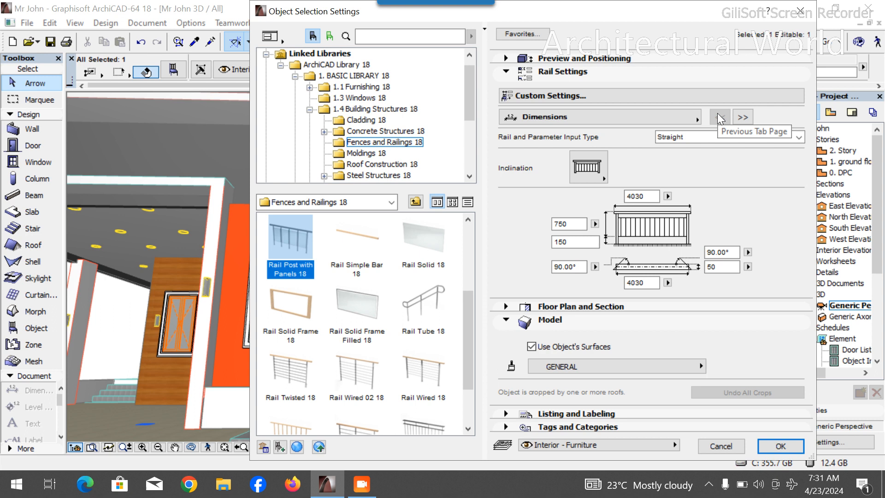
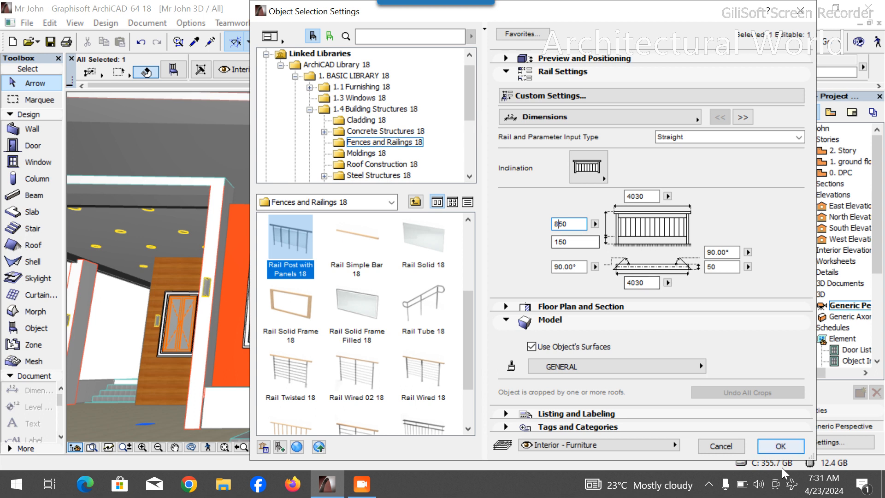
- Close the rail settings and inspect the rail along the entrance porch in the 3D view
click(781, 446)
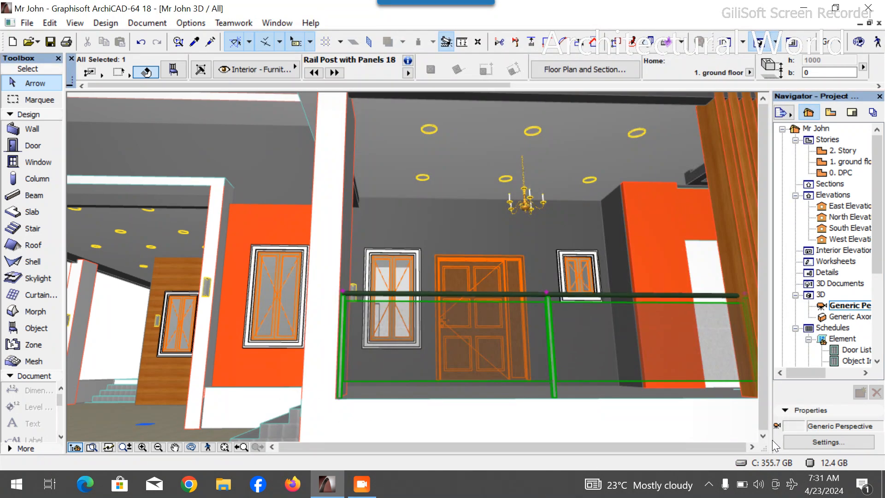
scroll(608, 382, up, 1)
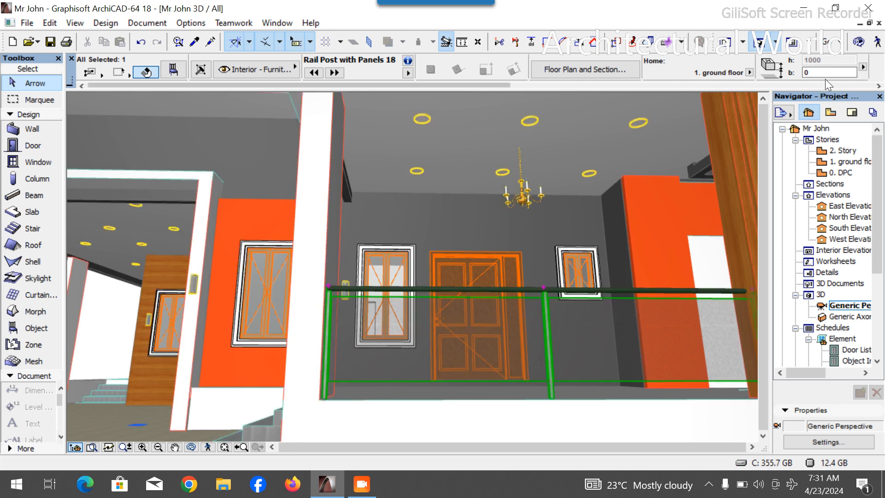
click(208, 446)
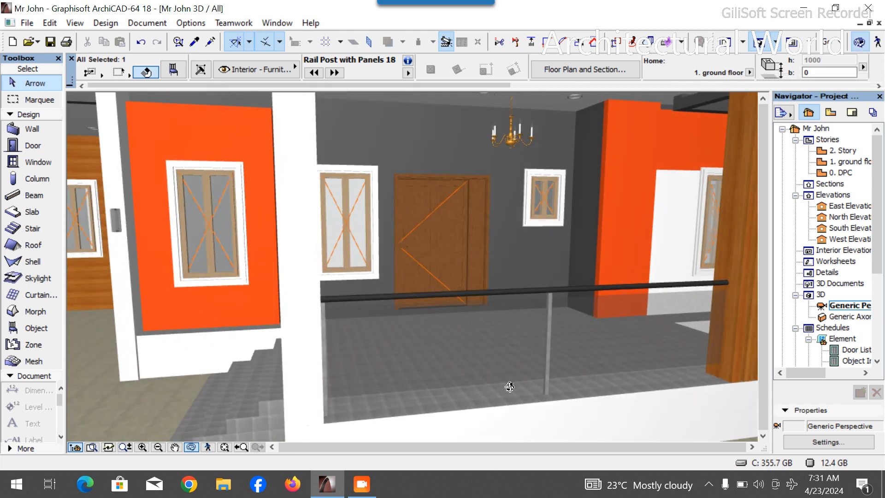
drag(509, 386, 689, 382)
drag(358, 338, 521, 320)
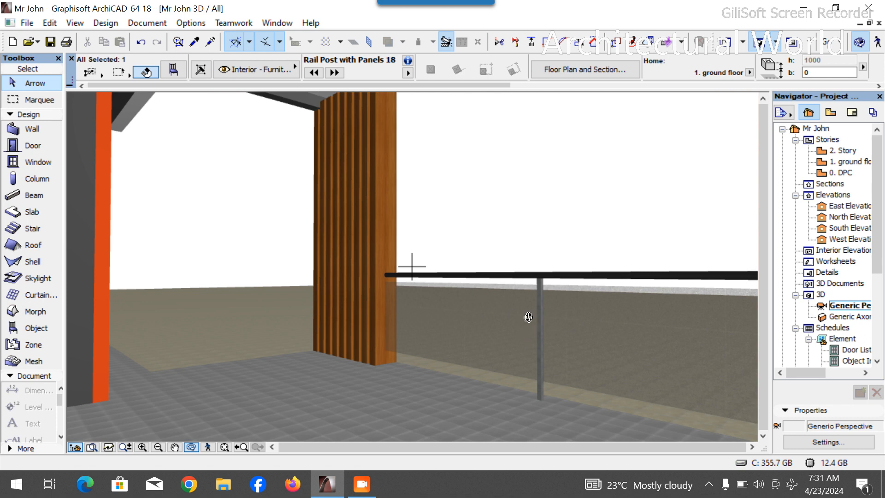
drag(567, 320, 412, 266)
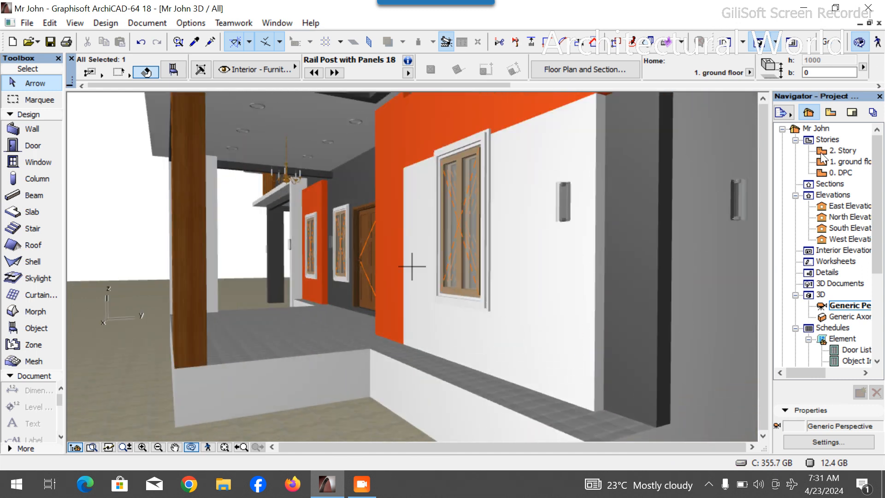
- On the ground floor plan, rotate a copy of the rail about 90° around its right end, down the porch side
double_click(852, 162)
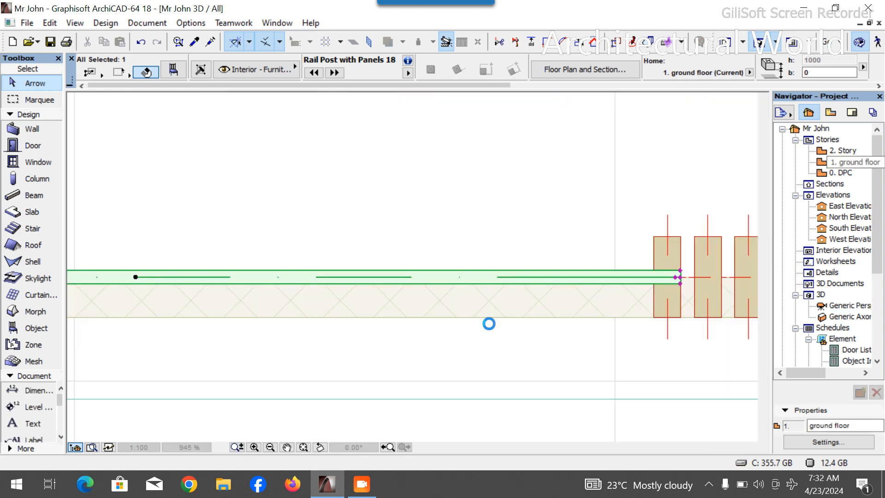
key(ctrl+alt+e)
click(552, 300)
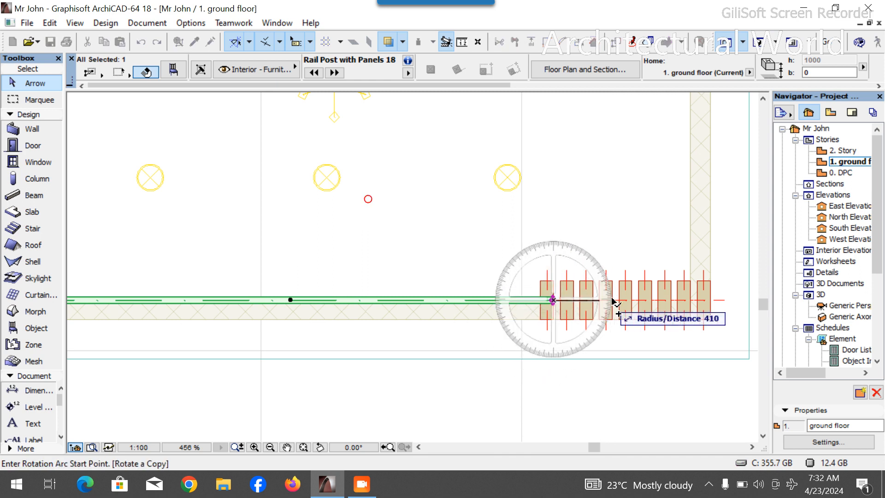
click(732, 300)
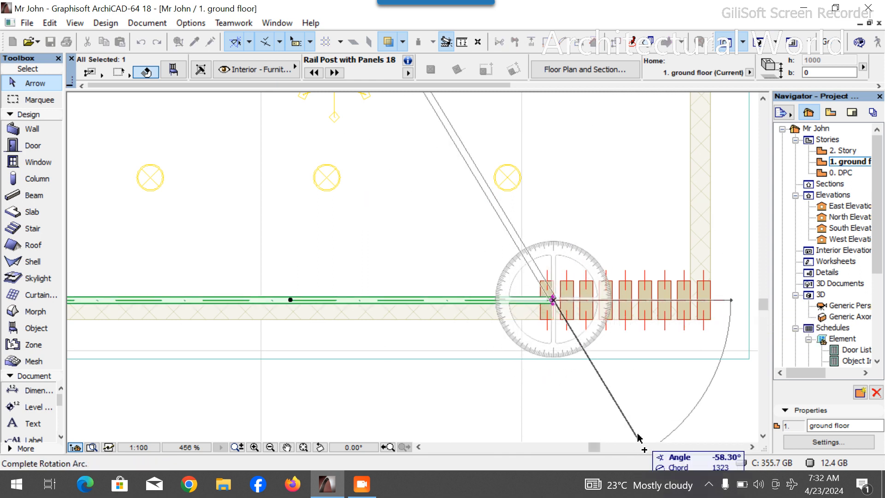
click(557, 413)
- Stretch the copied rail's far end to the entrance wall corner, about 2326 long
scroll(537, 409, down, 5)
scroll(599, 253, up, 5)
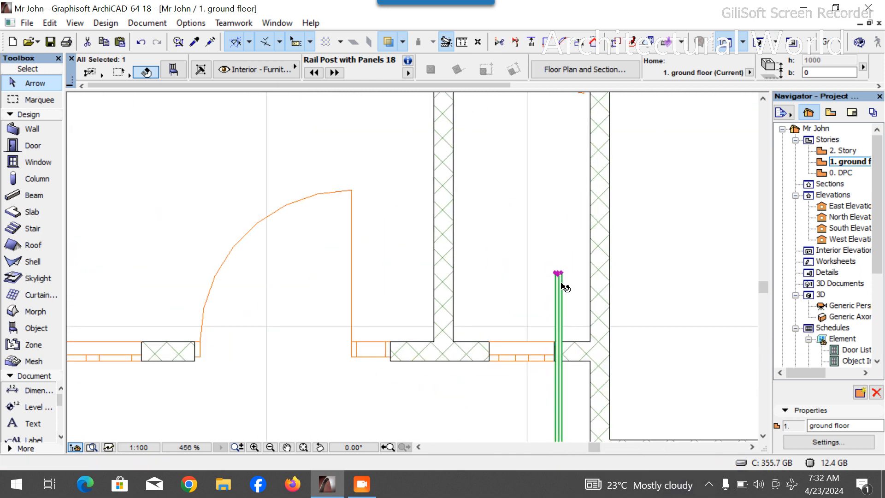
click(558, 273)
scroll(561, 277, down, 6)
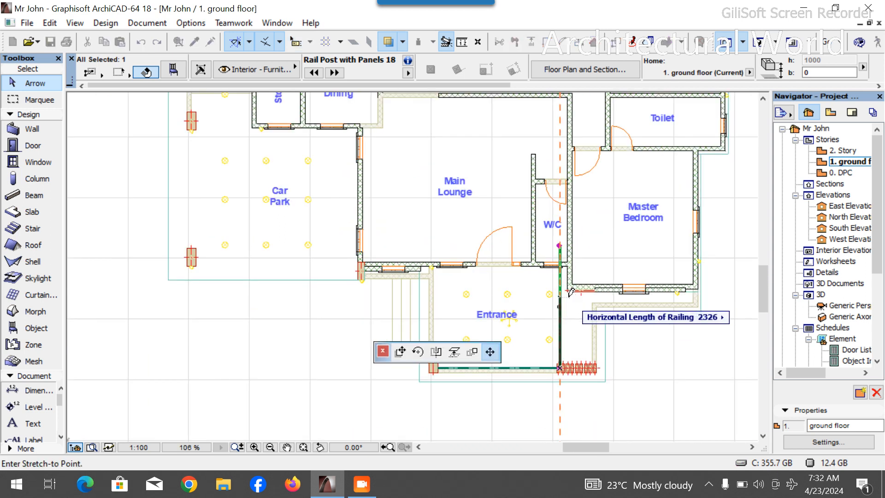
click(566, 286)
- Move the copied rail about 1205 to the right onto the porch side wall
scroll(563, 289, up, 4)
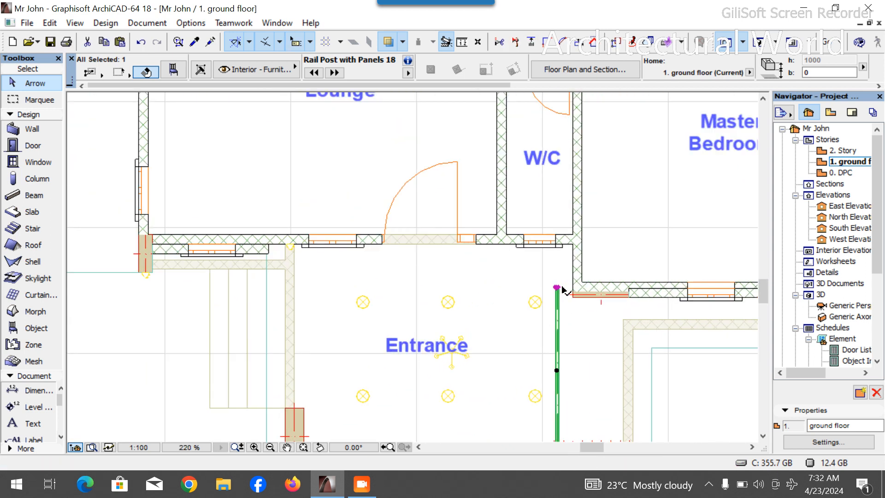
key(ctrl+d)
click(557, 288)
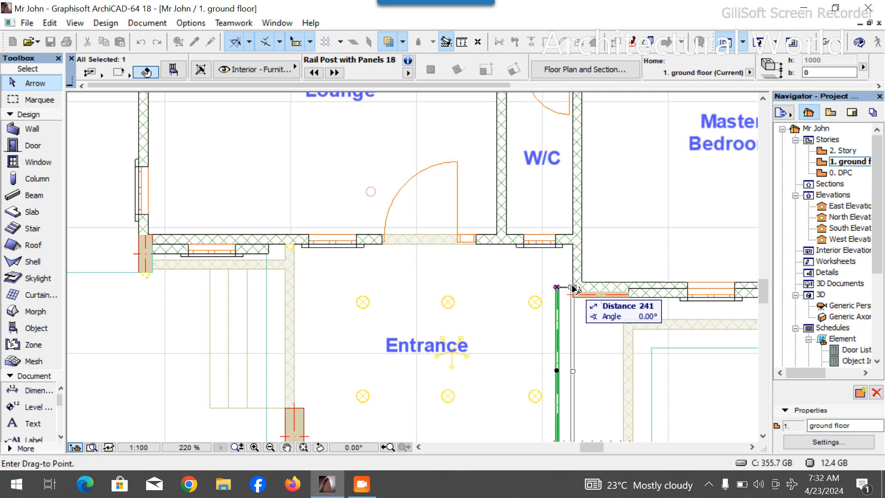
click(623, 290)
- Nudge the copied rail slightly right so it sits on the side wall line
scroll(597, 310, down, 5)
scroll(583, 290, up, 9)
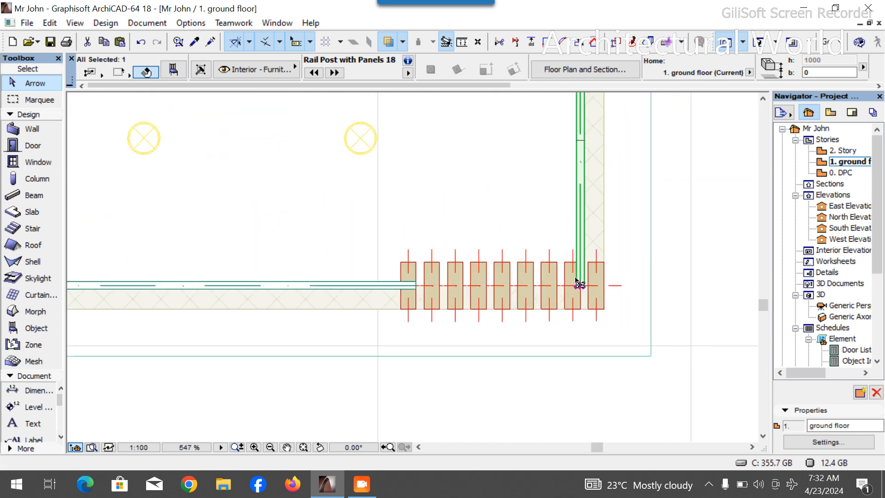
key(ctrl+d)
click(580, 287)
click(595, 286)
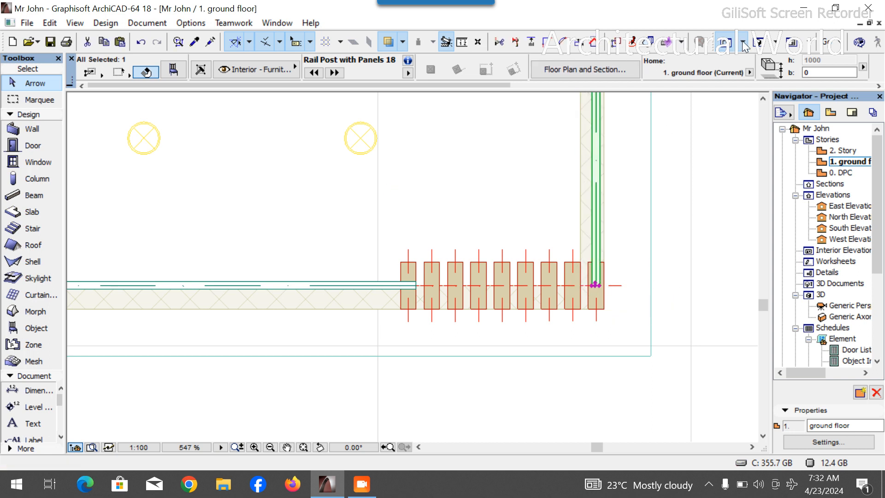
- Inspect the new side rail and the whole house in the 3D view
key(F3)
drag(617, 300, 490, 335)
scroll(490, 336, up, 10)
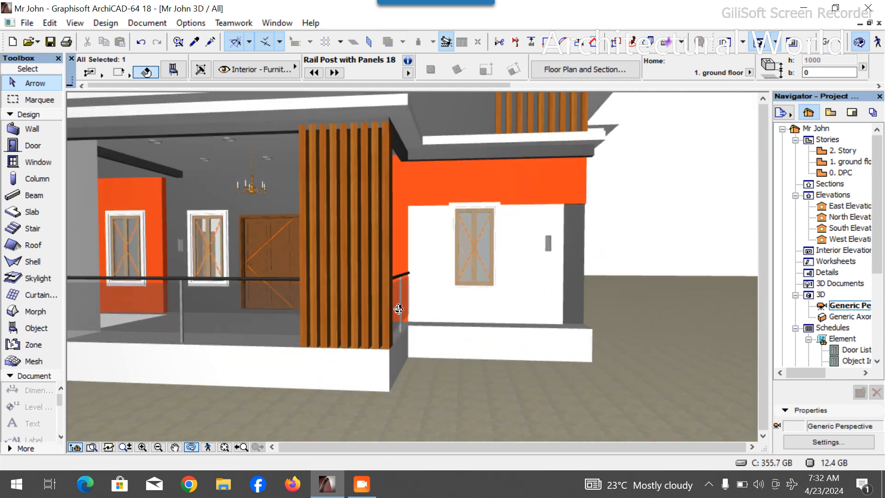
scroll(421, 345, down, 10)
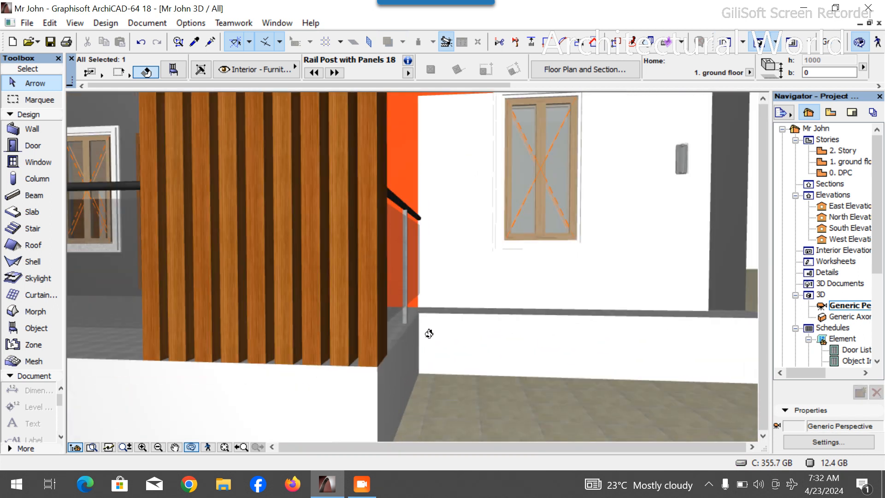
drag(385, 344, 510, 353)
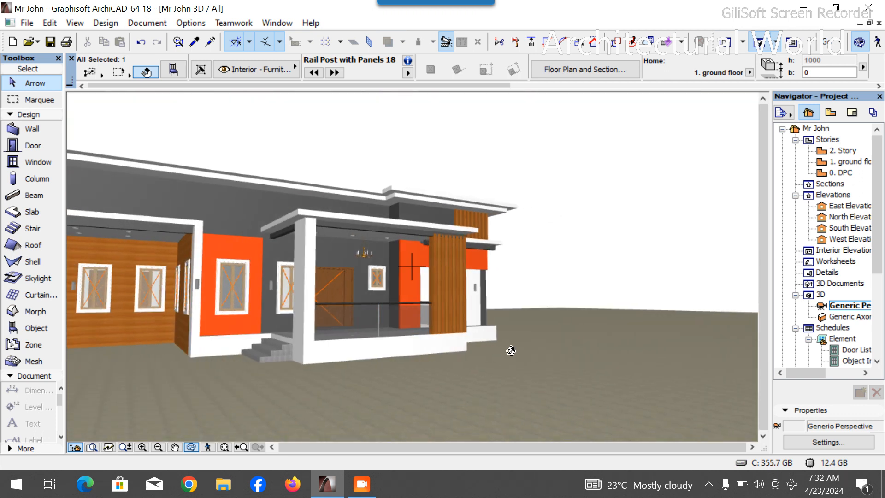
drag(369, 317, 519, 312)
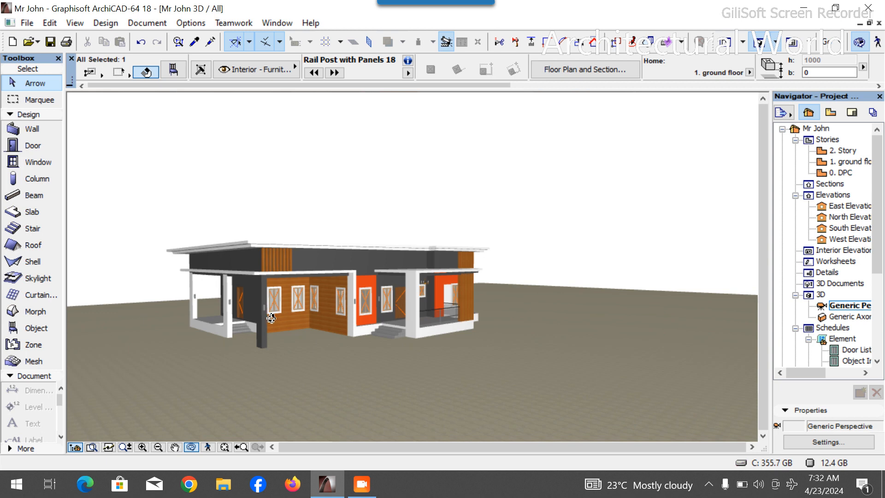
scroll(201, 332, up, 3)
drag(201, 332, 315, 318)
scroll(237, 288, up, 2)
- On the ground floor plan, drag a copy of the side rail onto the left porch's side wall
double_click(849, 162)
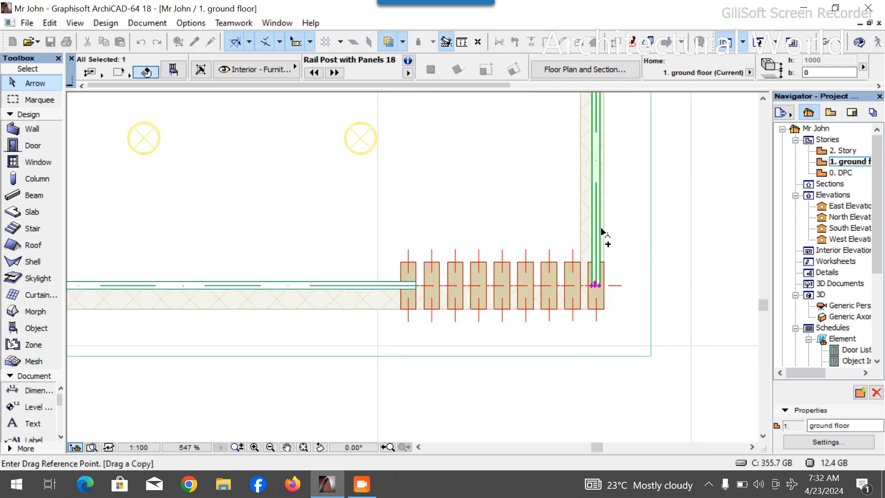
click(598, 226)
scroll(571, 284, down, 8)
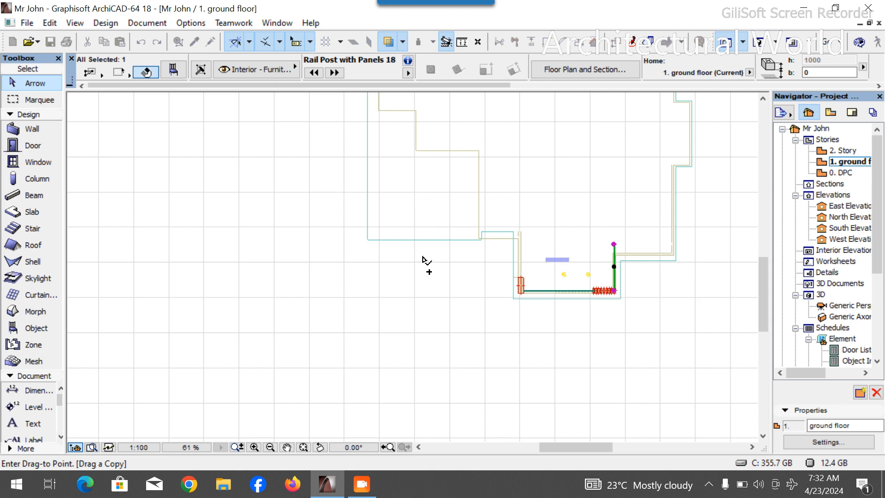
scroll(405, 189, up, 4)
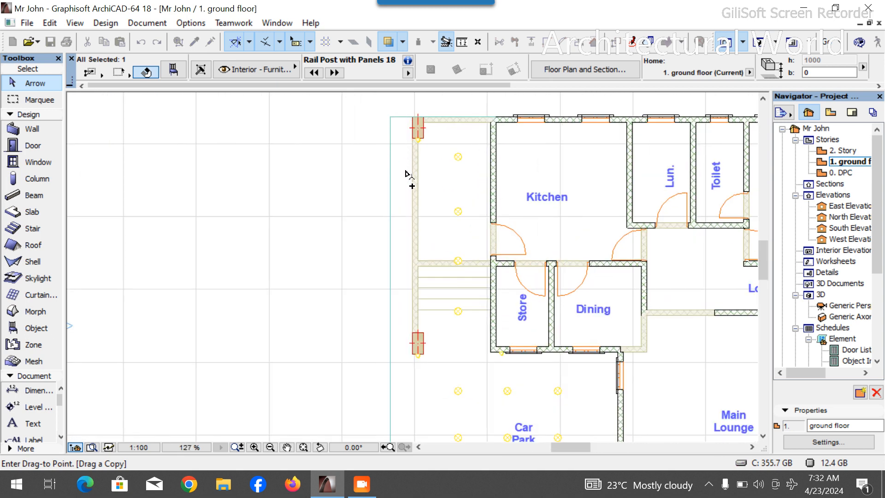
scroll(406, 174, up, 2)
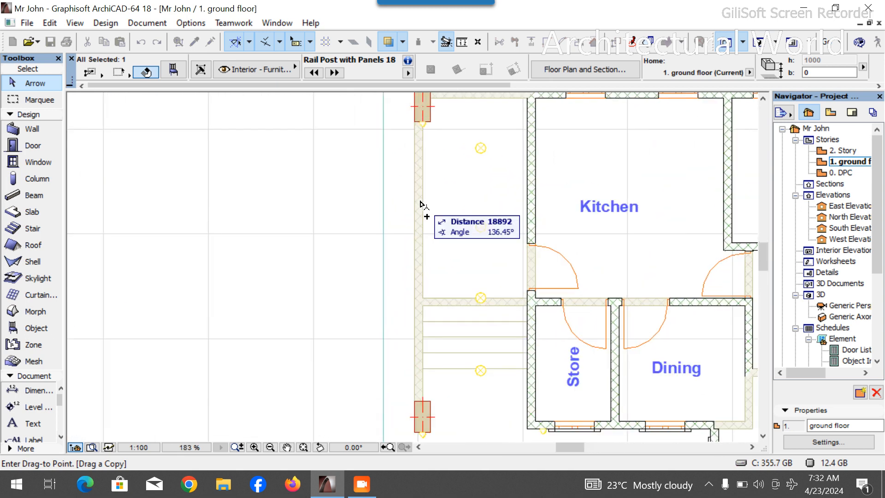
click(422, 235)
- Stretch this rail's lower end down to the left porch column
scroll(423, 269, up, 4)
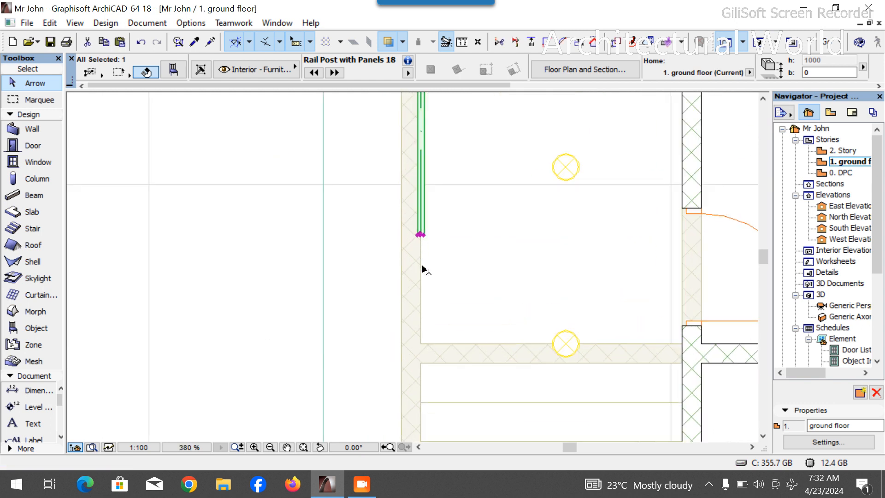
click(420, 234)
scroll(420, 249, down, 5)
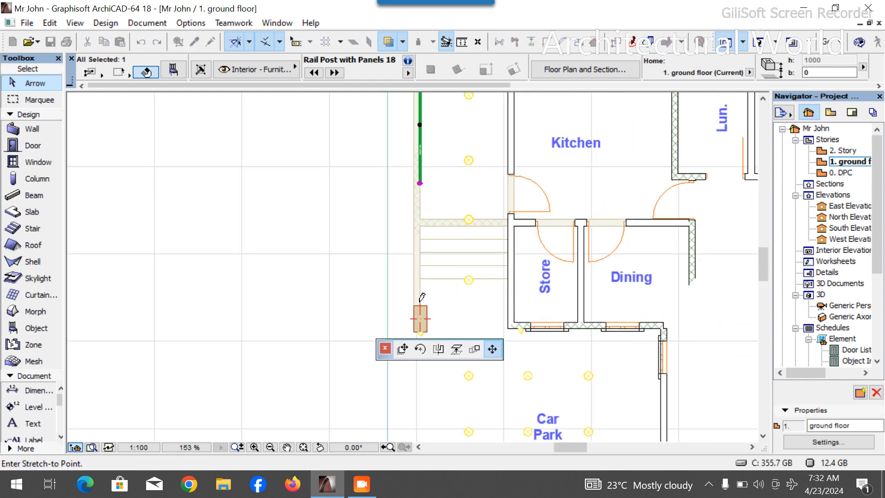
scroll(421, 300, up, 8)
click(420, 306)
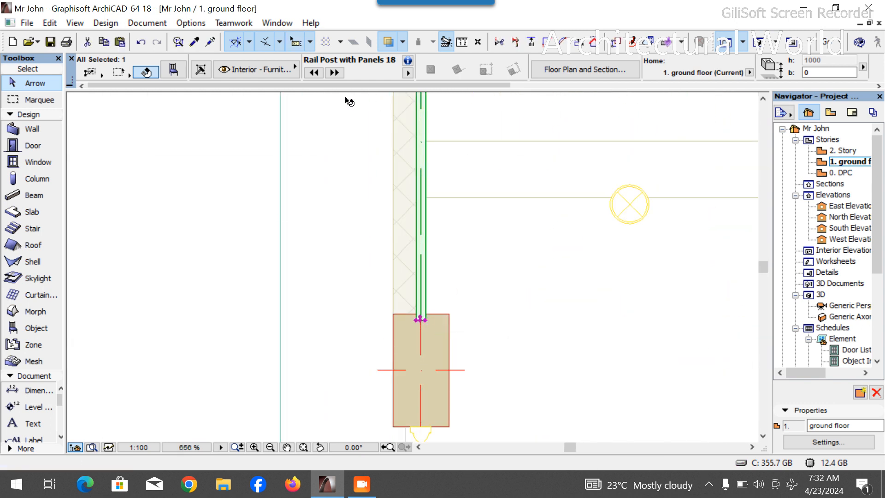
- Open the copied rail's settings, review its Handrail and Post page, and close the dialog
key(ctrl+t)
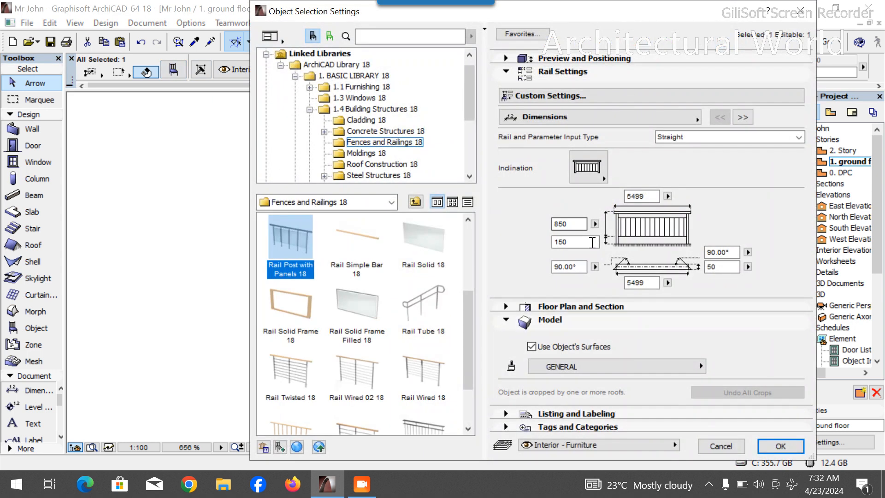
click(743, 119)
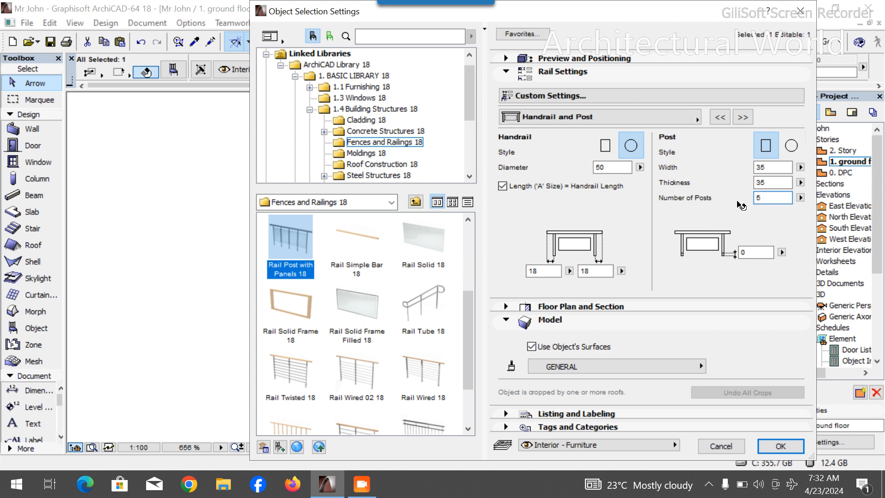
key(Return)
scroll(528, 308, down, 8)
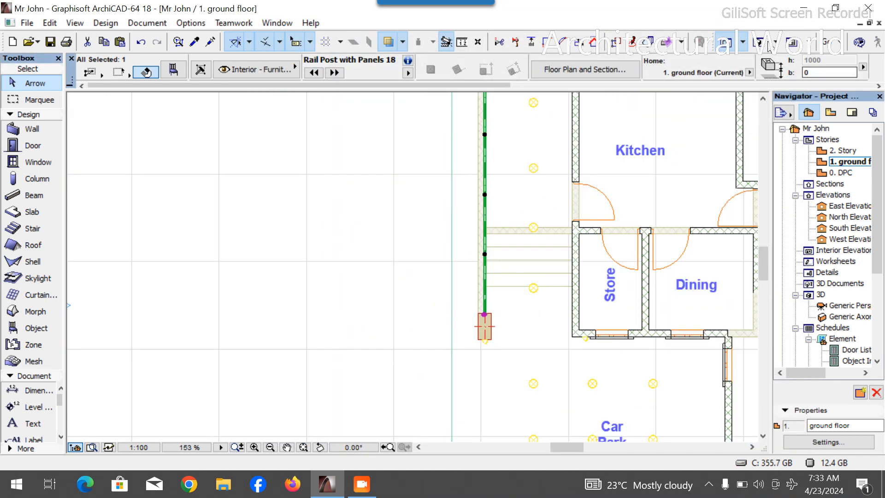
- Inspect the rails at both porches from several angles in the 3D view
key(F3)
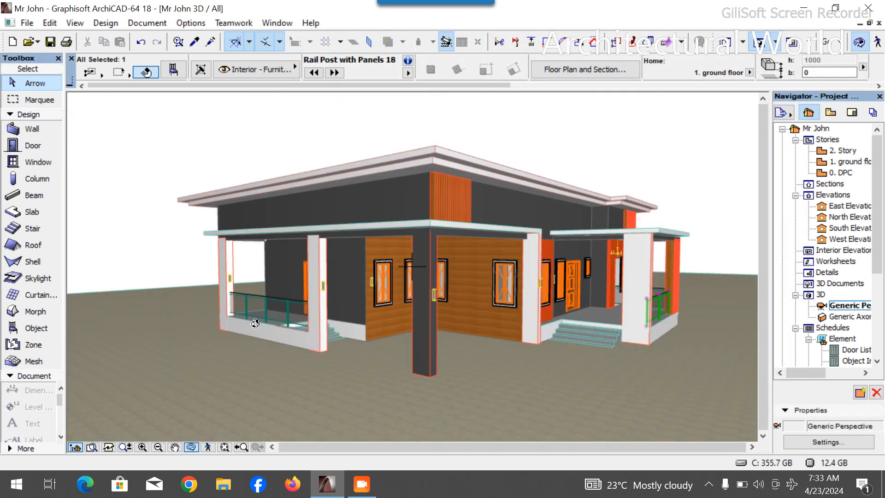
scroll(255, 322, up, 6)
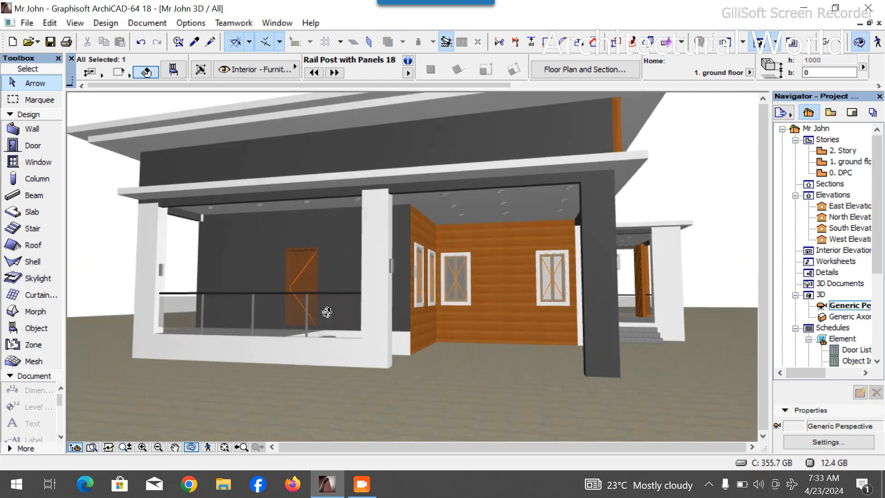
scroll(327, 312, down, 5)
scroll(306, 310, up, 5)
scroll(269, 313, down, 2)
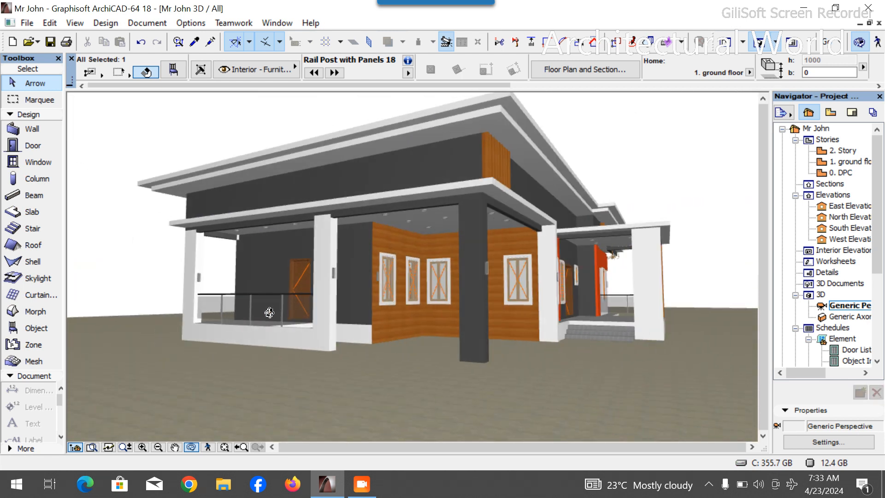
scroll(270, 313, down, 2)
scroll(292, 304, up, 5)
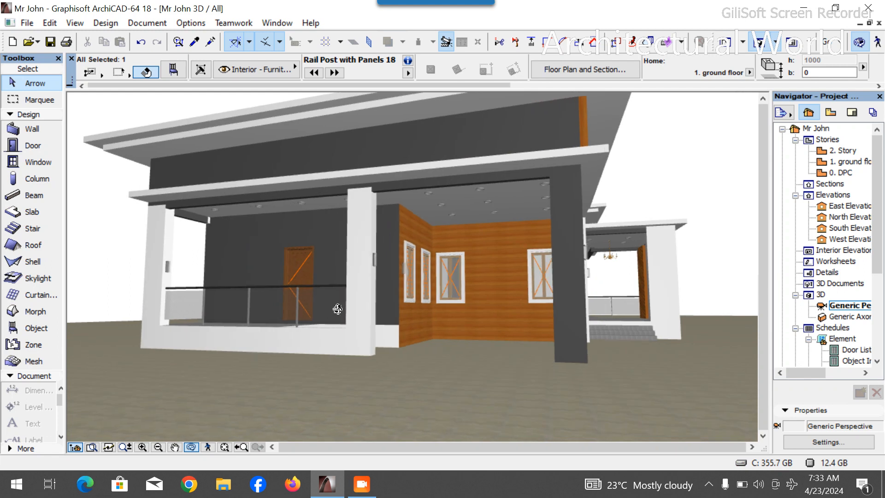
scroll(338, 309, down, 4)
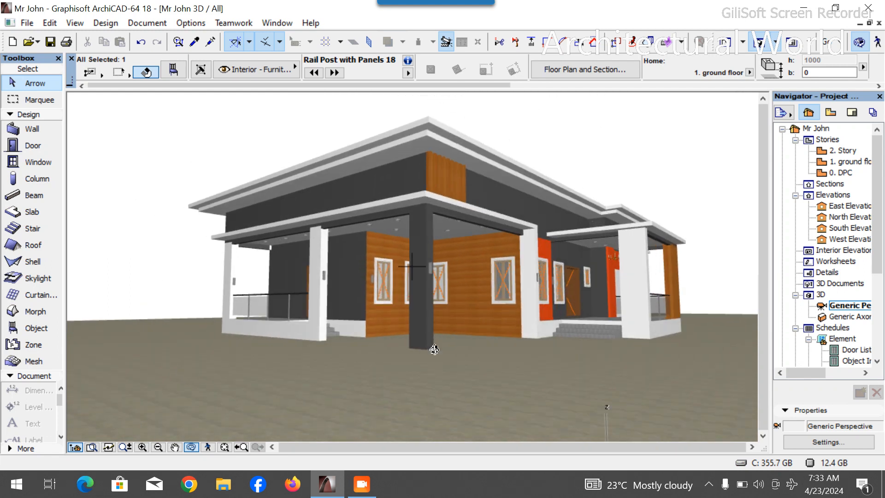
drag(555, 347, 473, 362)
scroll(407, 327, up, 4)
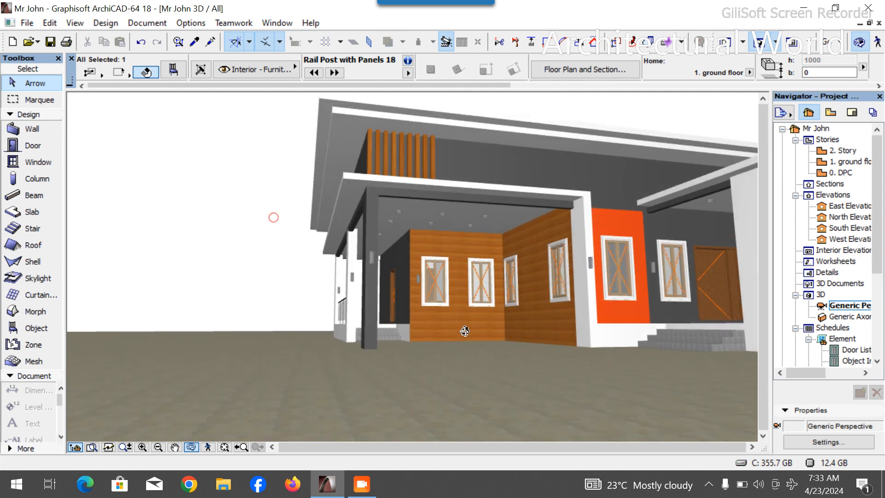
scroll(438, 340, up, 6)
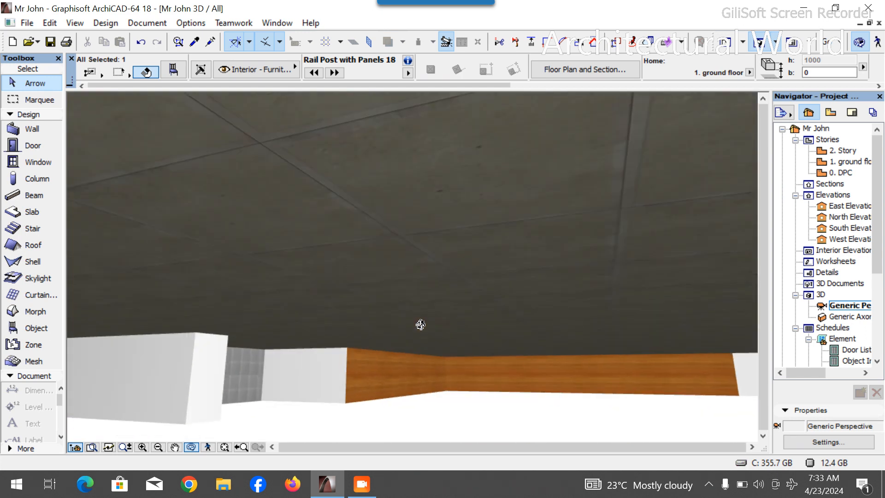
scroll(419, 326, down, 2)
scroll(378, 323, down, 4)
drag(360, 322, 533, 229)
drag(446, 349, 595, 347)
scroll(308, 313, down, 5)
scroll(672, 321, up, 2)
drag(672, 321, 766, 260)
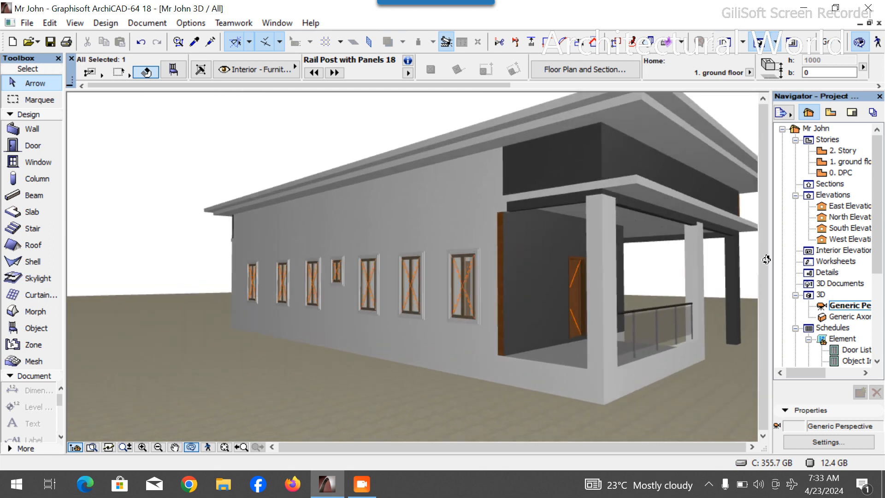
- On the ground floor plan, rotate the copied rail 90° about its end so it runs horizontally
double_click(844, 162)
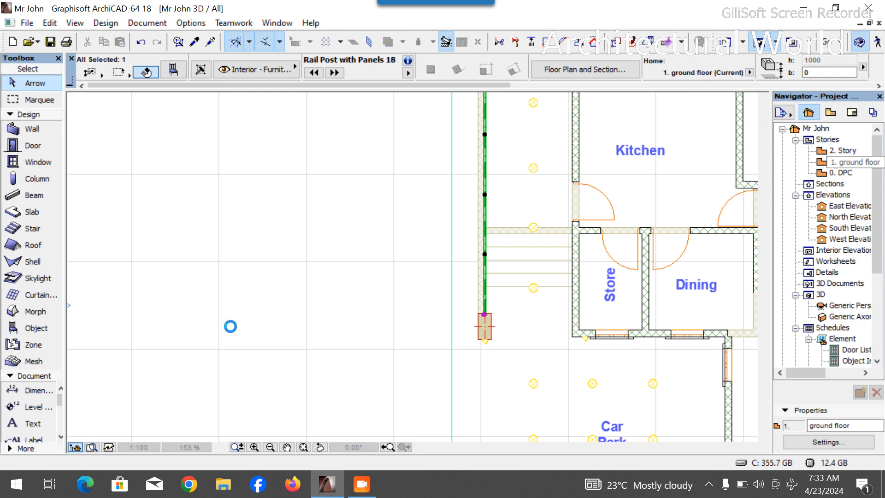
scroll(563, 385, up, 6)
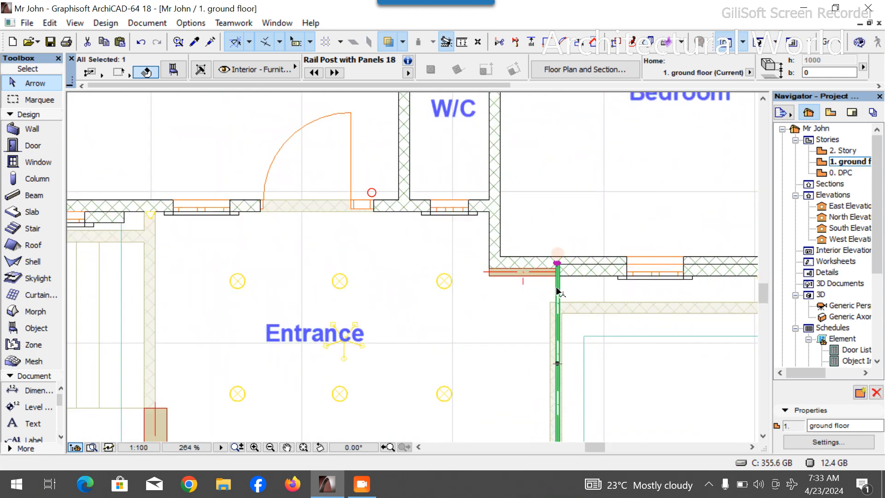
key(ctrl+e)
click(558, 287)
click(560, 159)
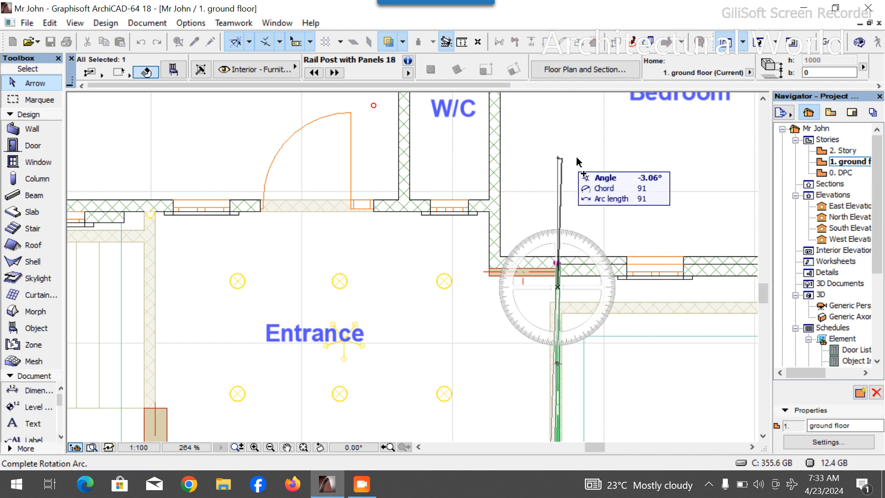
click(717, 295)
- Move the rotated rail onto the left porch's front wall, snapping its end to the wall corner
key(ctrl+d)
scroll(592, 320, down, 10)
scroll(461, 238, up, 10)
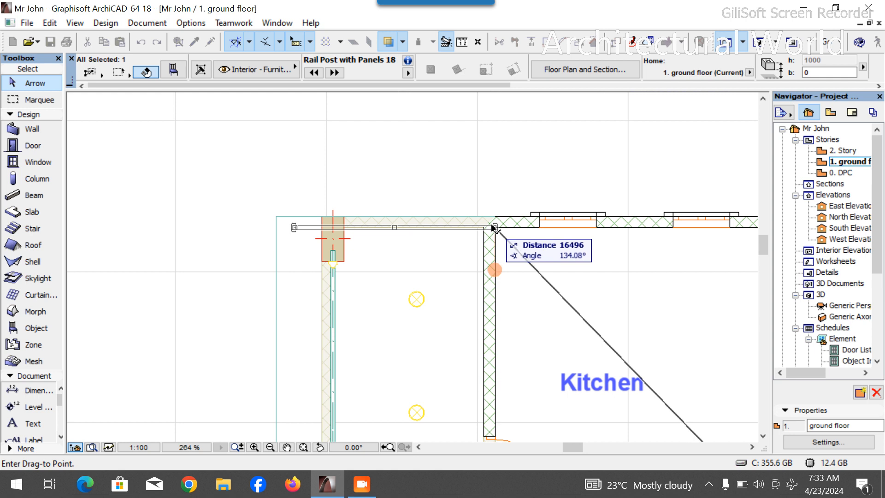
scroll(495, 227, up, 5)
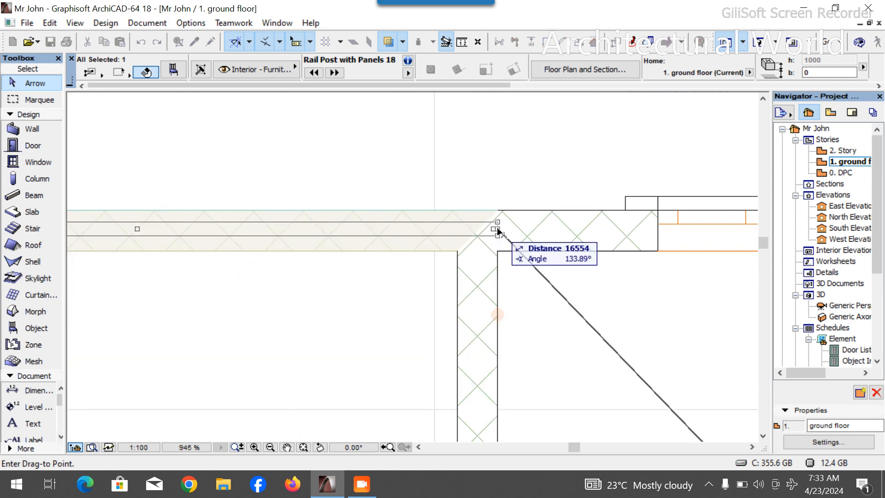
click(497, 229)
scroll(585, 265, down, 6)
scroll(379, 259, up, 7)
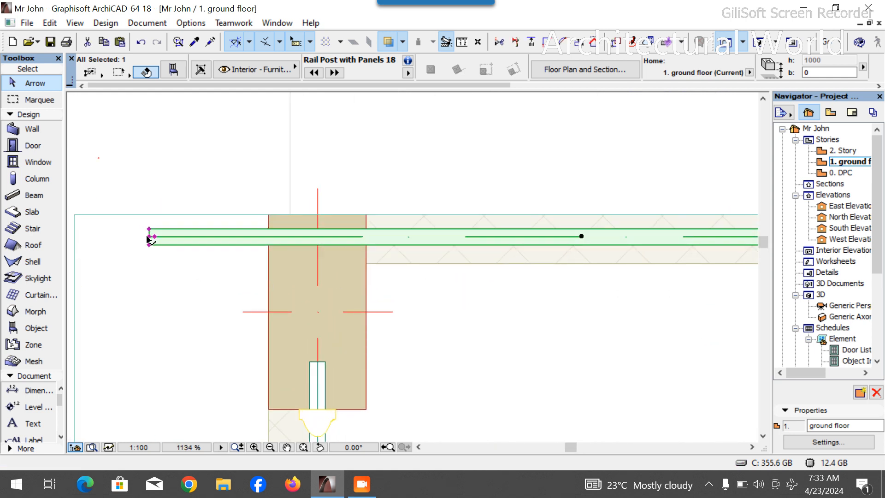
- Stretch the rail's outer end back to the centre of the porch column
click(148, 238)
click(311, 235)
click(573, 155)
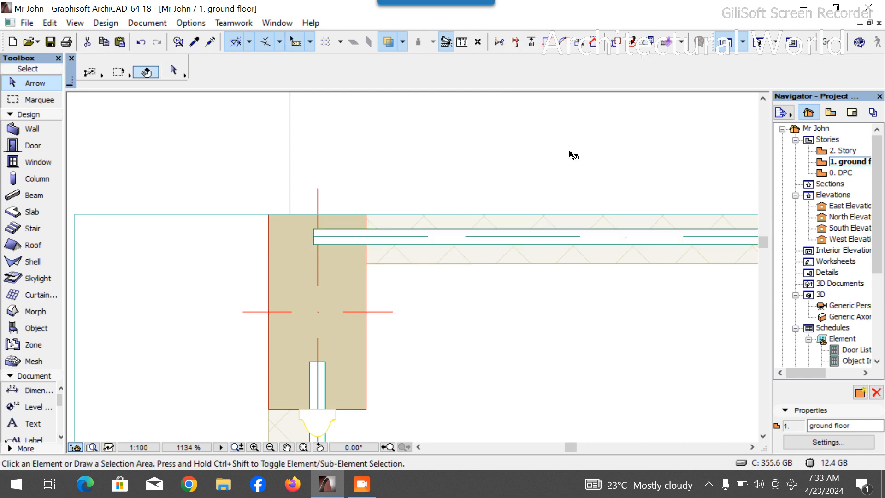
- Inspect the new front rail and both porches from several angles in the 3D view
click(759, 46)
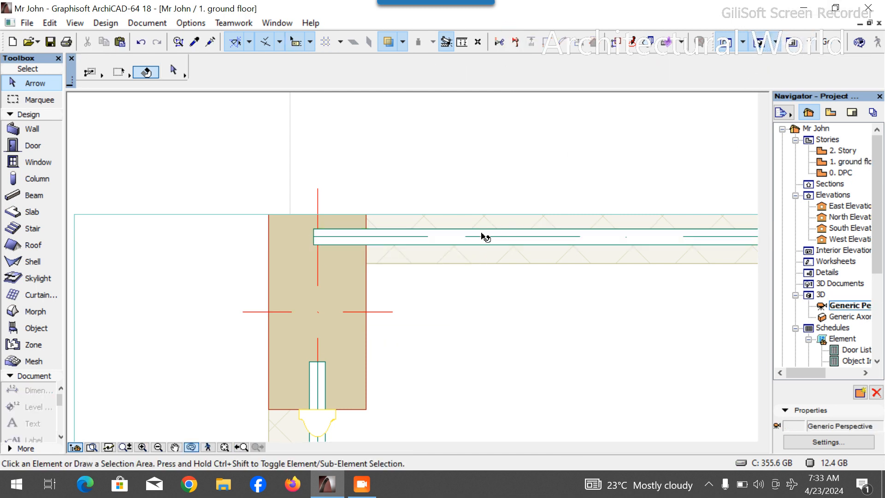
scroll(397, 232, down, 3)
drag(425, 199, 272, 272)
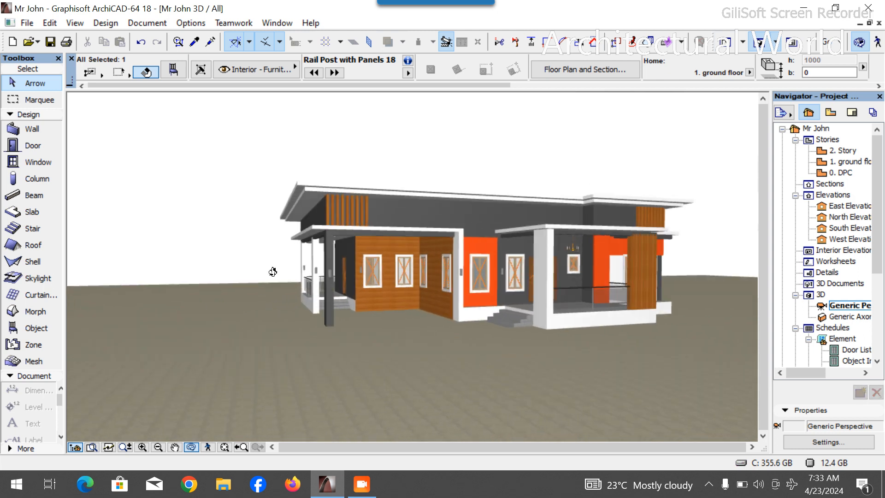
scroll(273, 272, up, 4)
drag(460, 341, 480, 321)
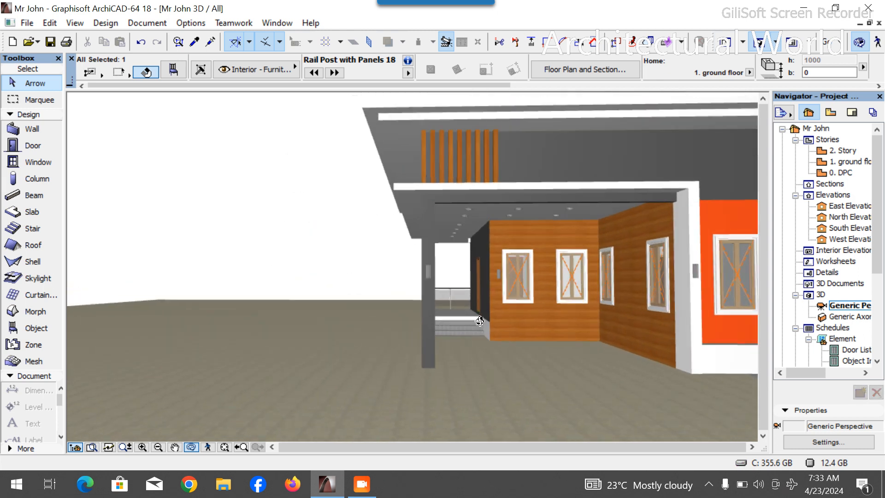
scroll(480, 321, up, 8)
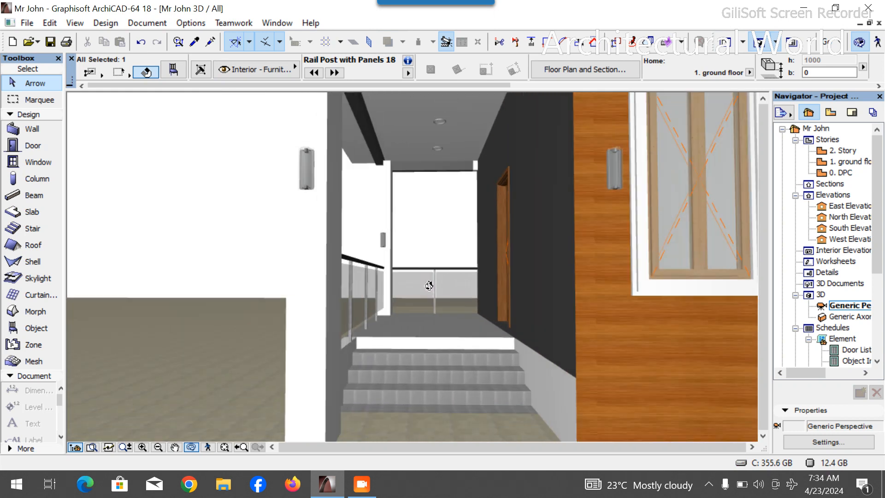
scroll(429, 286, up, 3)
scroll(394, 318, down, 12)
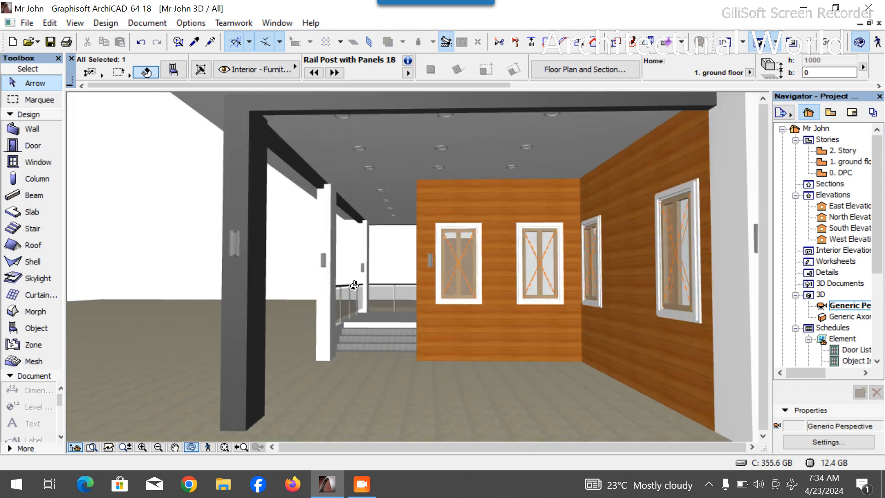
scroll(505, 302, up, 10)
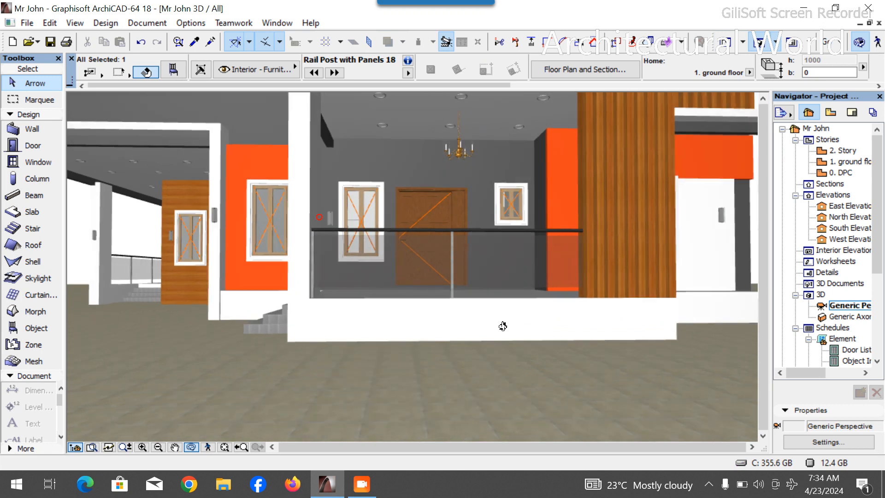
scroll(273, 283, up, 8)
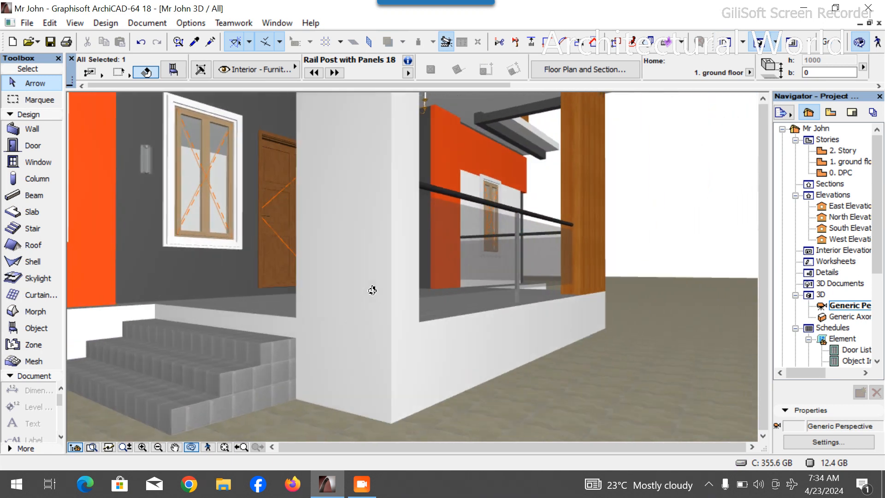
scroll(306, 293, down, 6)
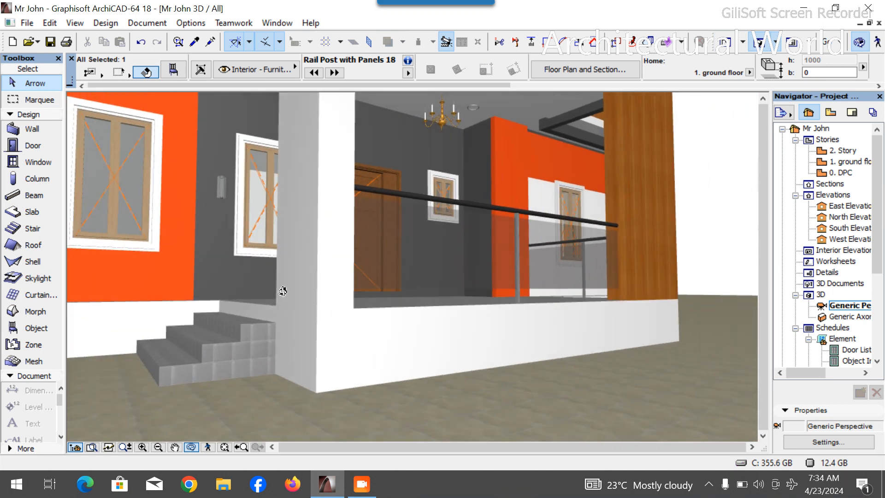
scroll(358, 251, down, 5)
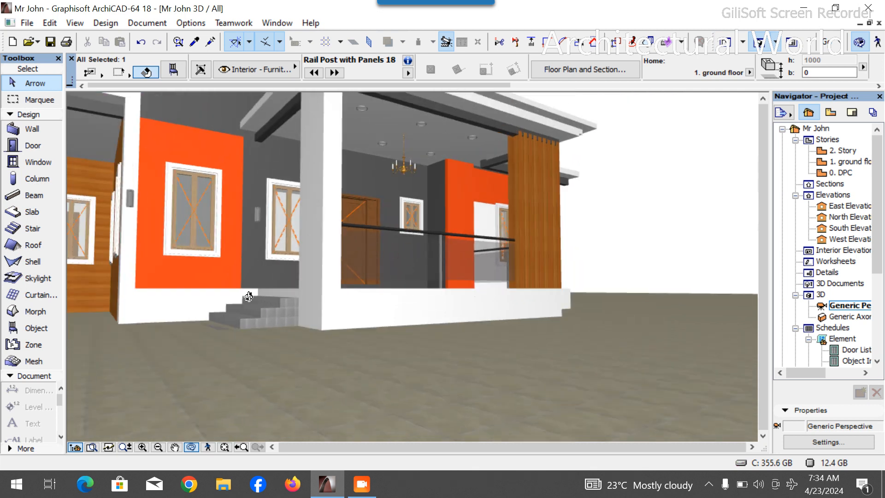
scroll(241, 298, up, 4)
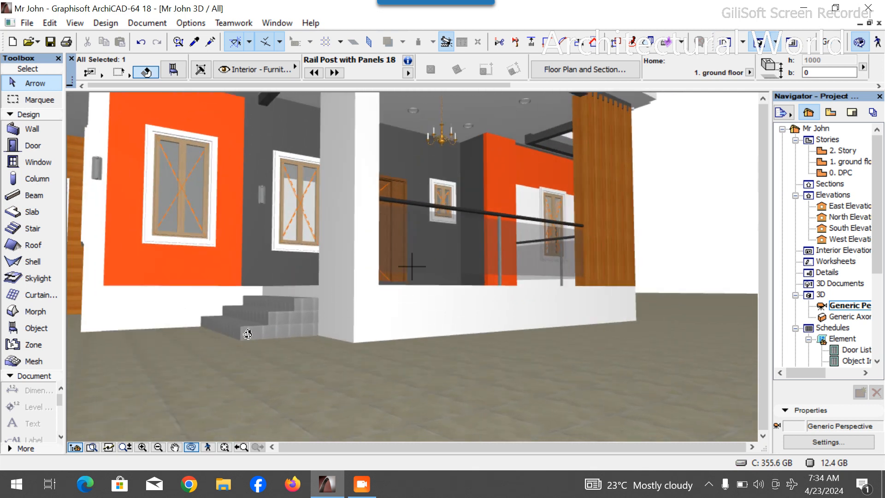
scroll(451, 338, down, 8)
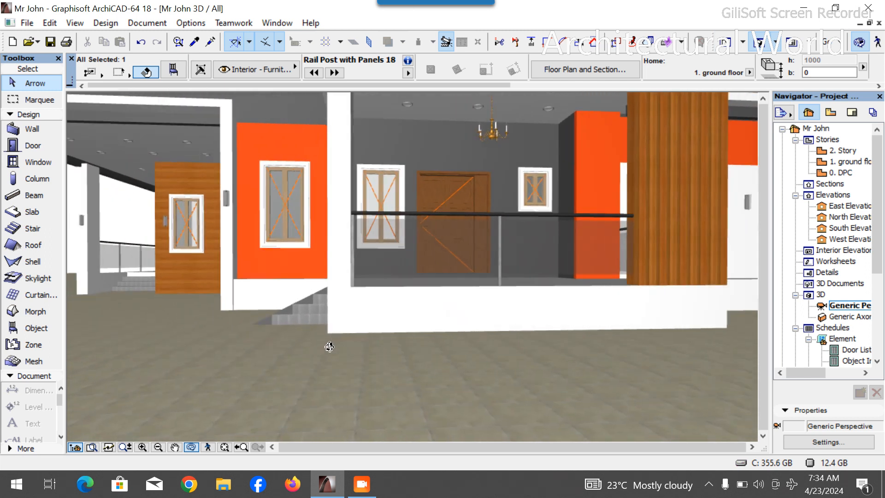
scroll(383, 346, down, 1)
scroll(286, 320, up, 4)
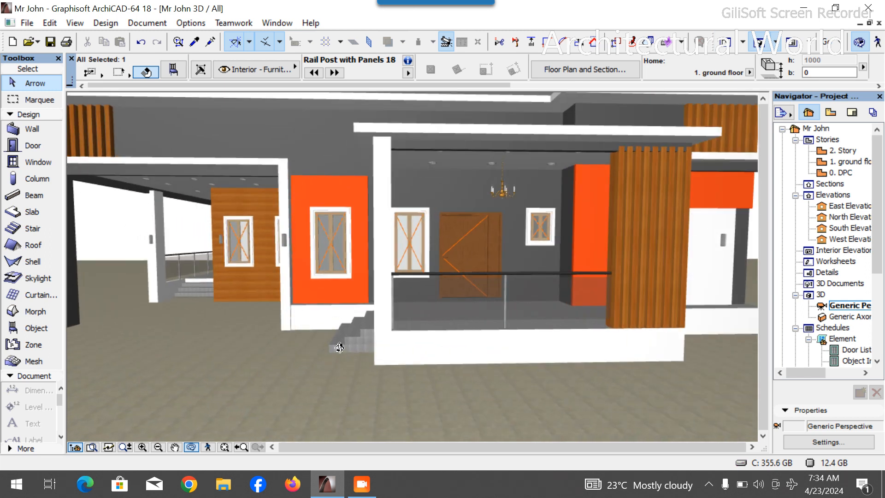
scroll(514, 393, down, 5)
drag(521, 374, 390, 379)
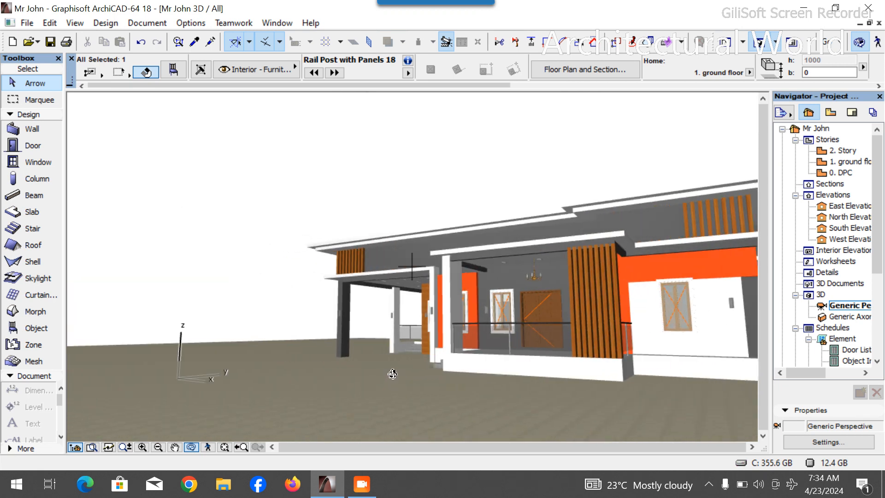
scroll(386, 362, down, 2)
drag(438, 378, 500, 381)
scroll(438, 394, up, 1)
key(Escape)
key(Escape)
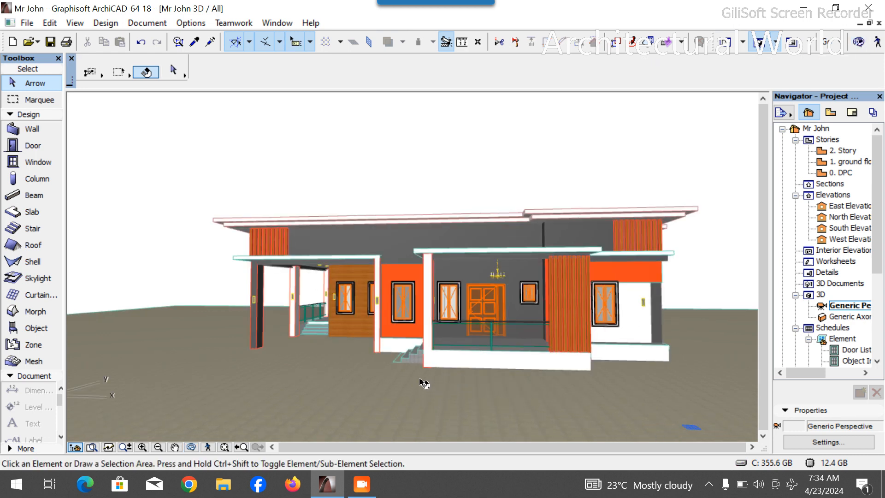
scroll(421, 368, up, 5)
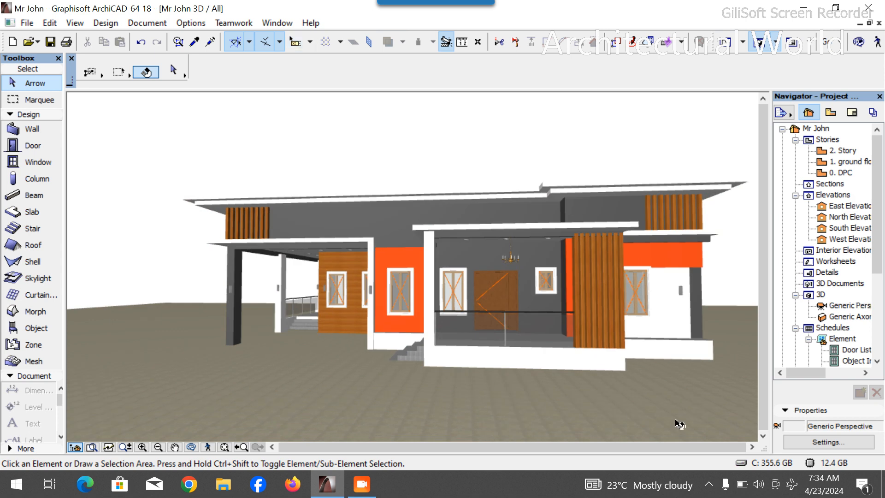
- Set the rectangular Slab tool's defaults to 150 mm thickness and 0 offset on the ground floor
double_click(862, 166)
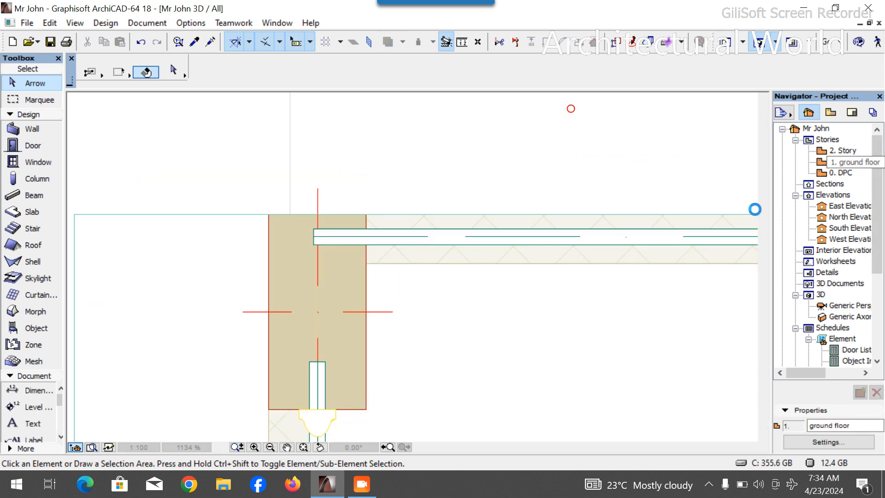
scroll(505, 157, down, 10)
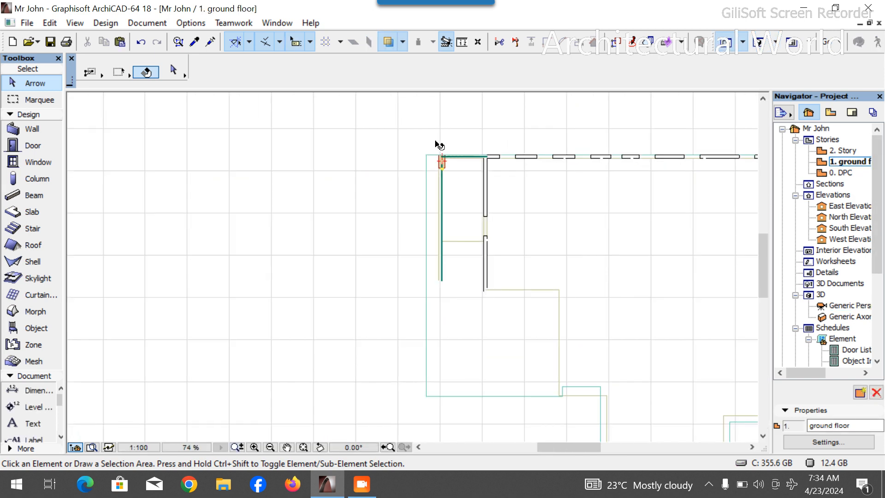
scroll(490, 220, up, 4)
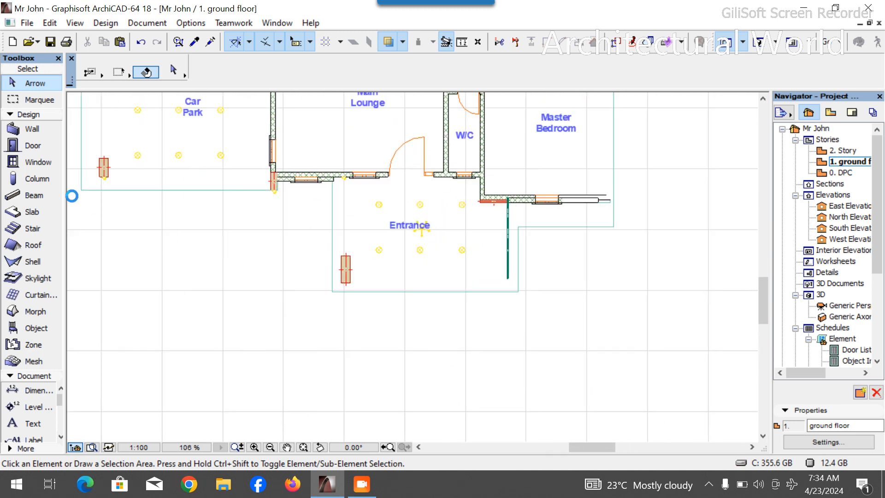
click(44, 216)
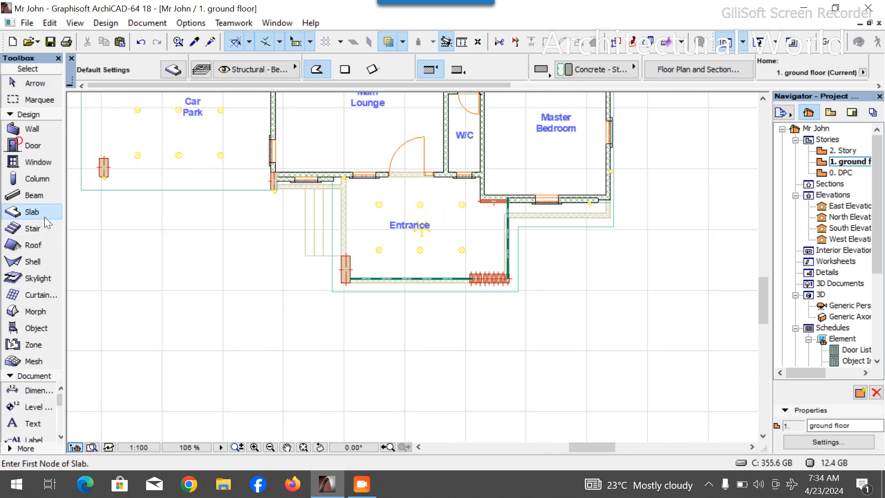
click(344, 70)
click(173, 70)
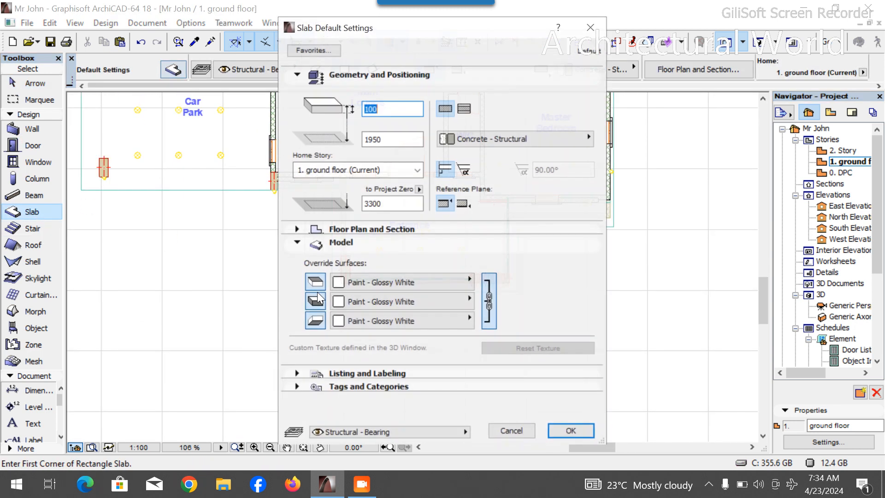
click(387, 282)
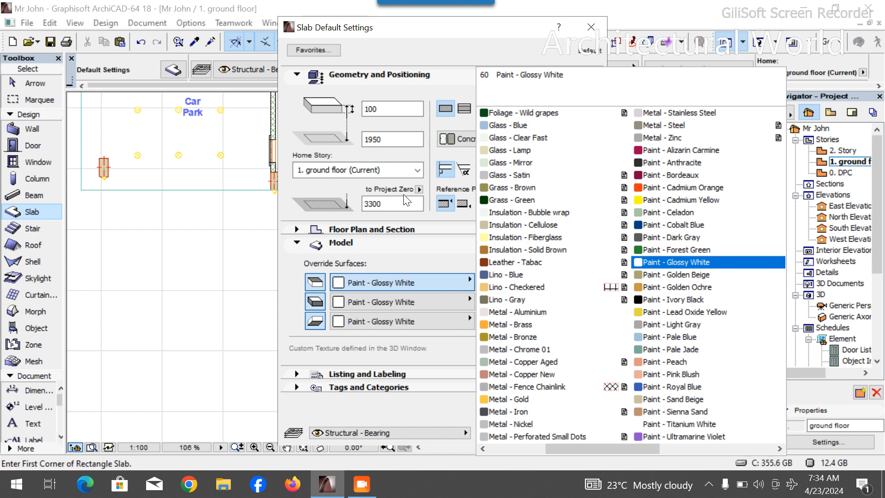
click(389, 137)
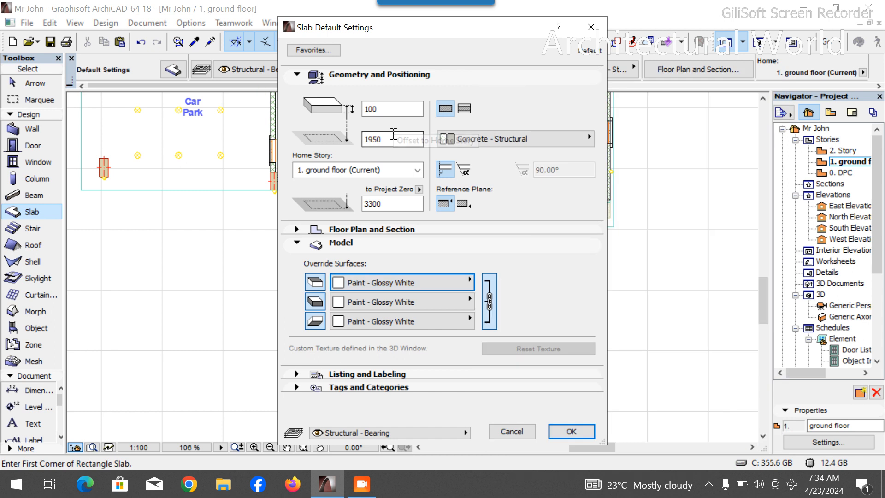
click(372, 109)
key(BackSpace)
key(BackSpace)
text(15)
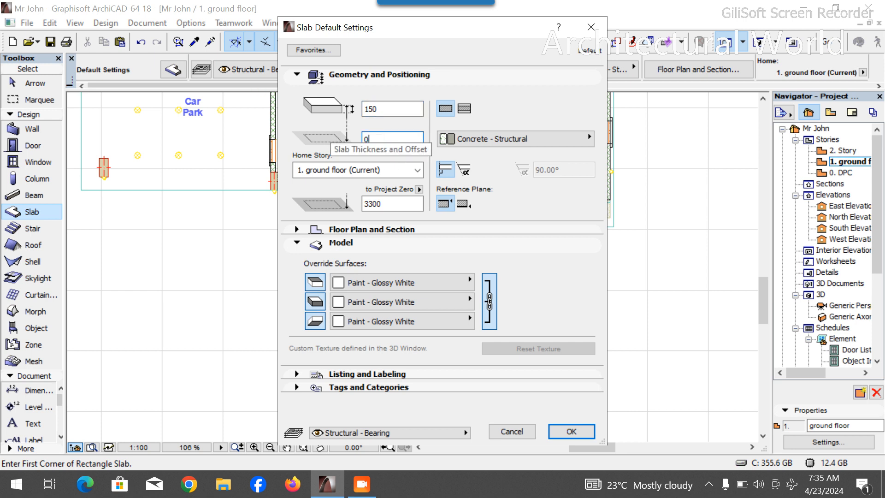
key(Return)
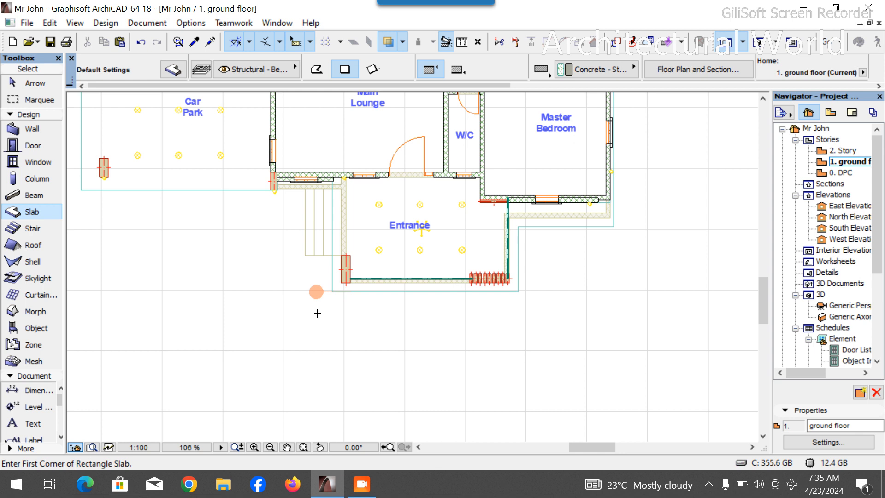
- Draw a rectangular slab about 7621 × 2053 mm in front of the entrance porch
click(289, 292)
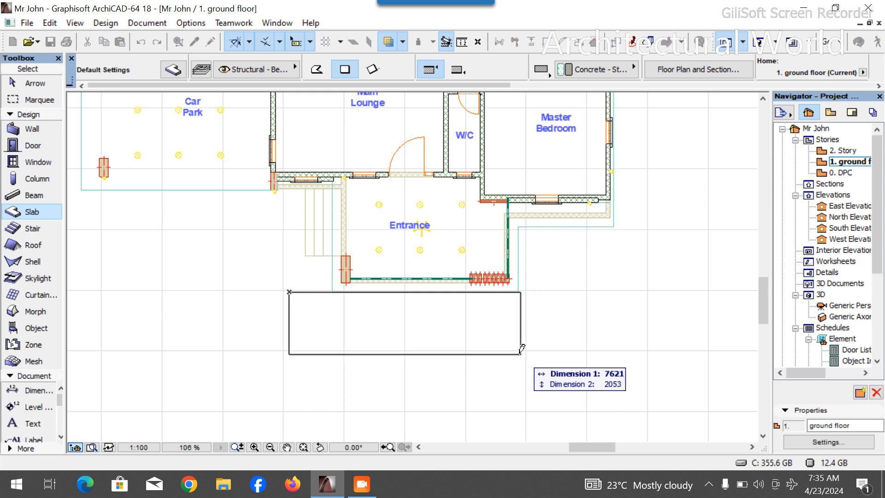
click(520, 386)
key(Escape)
- Move the slab up so its edge meets the entrance porch's outer edge
scroll(395, 276, up, 4)
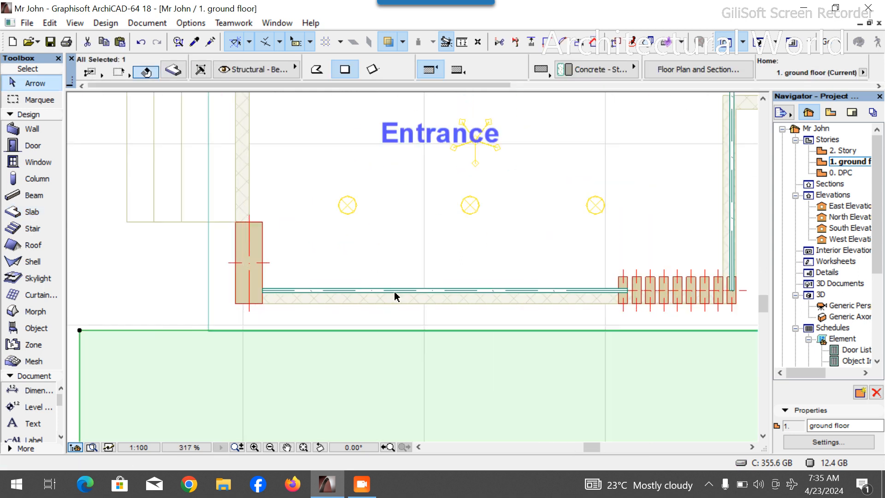
key(ctrl+d)
click(399, 331)
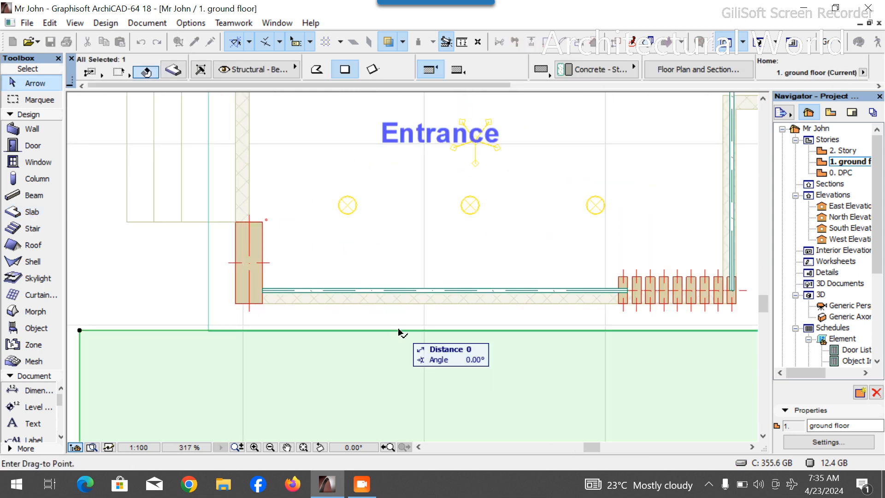
click(399, 304)
key(Escape)
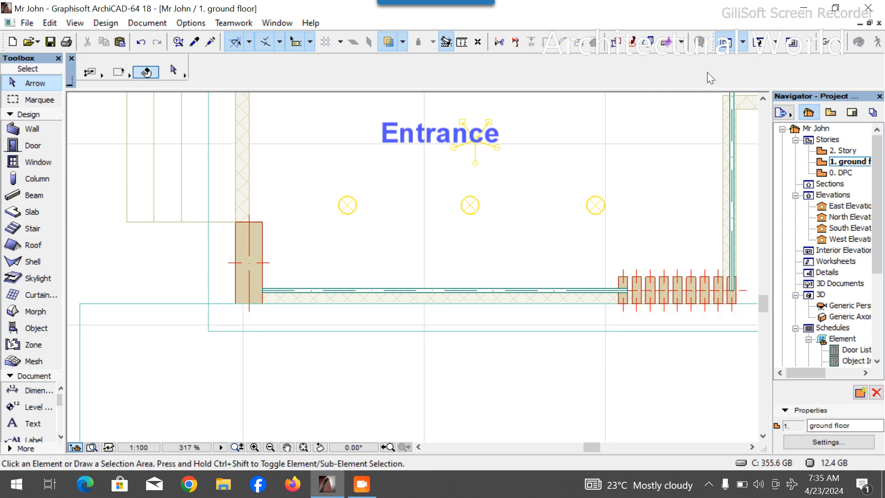
- Set the front slab's offset to -400 mm in the 3D view
click(760, 43)
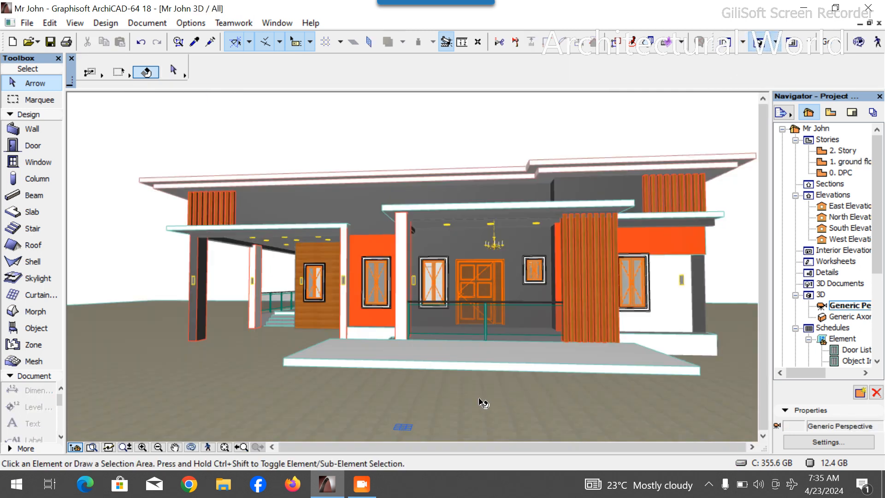
scroll(448, 367, up, 1)
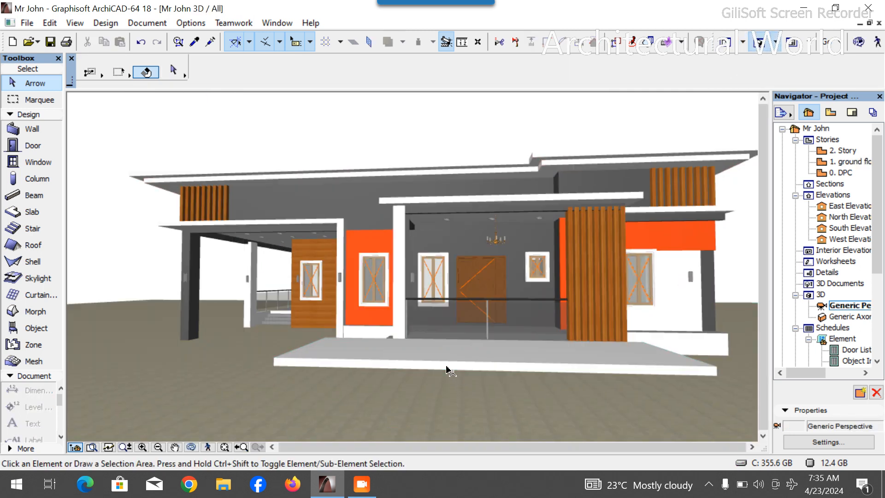
click(192, 447)
drag(235, 395, 336, 382)
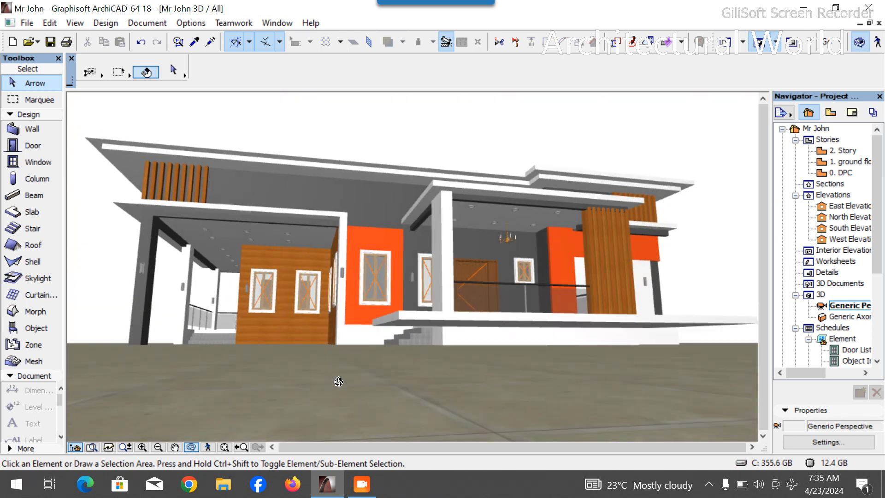
click(452, 318)
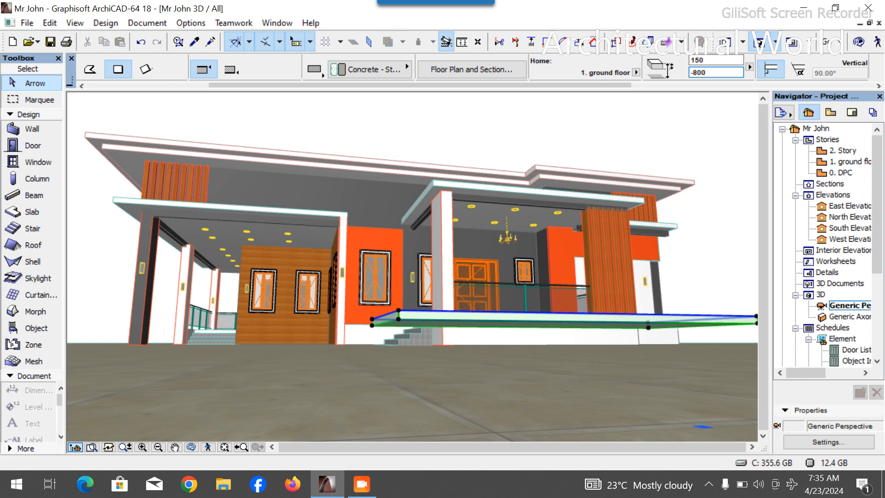
key(Return)
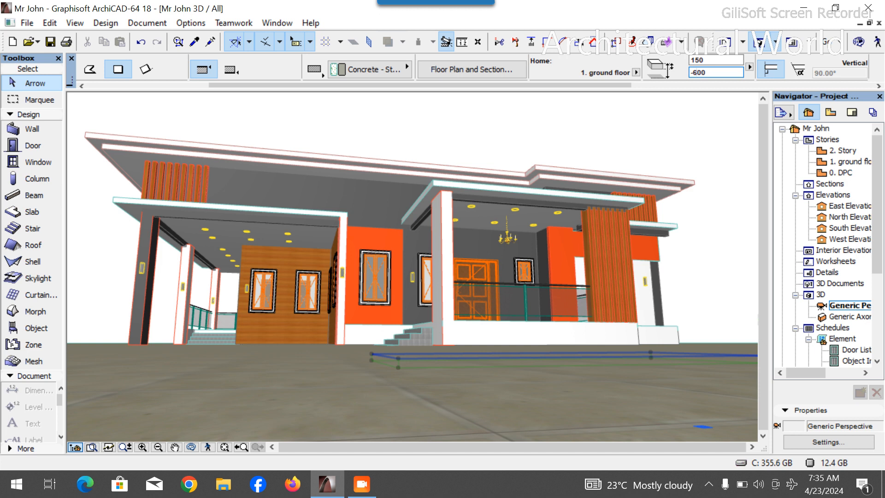
key(Return)
click(700, 72)
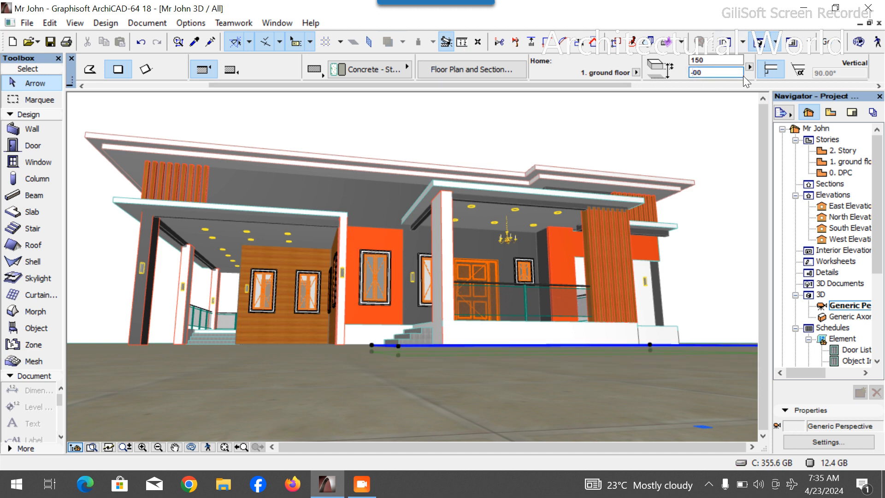
key(Return)
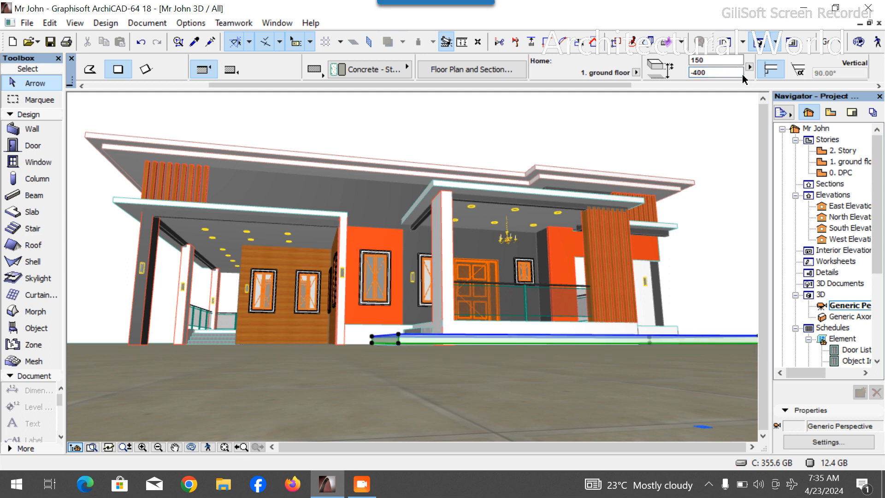
- Set the front slab's thickness to 300 mm
scroll(397, 341, up, 5)
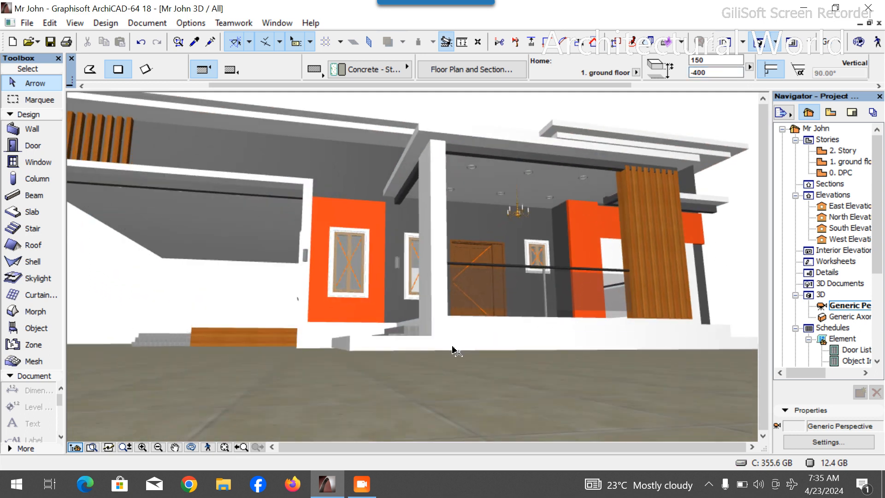
click(191, 447)
drag(217, 415, 306, 389)
click(695, 60)
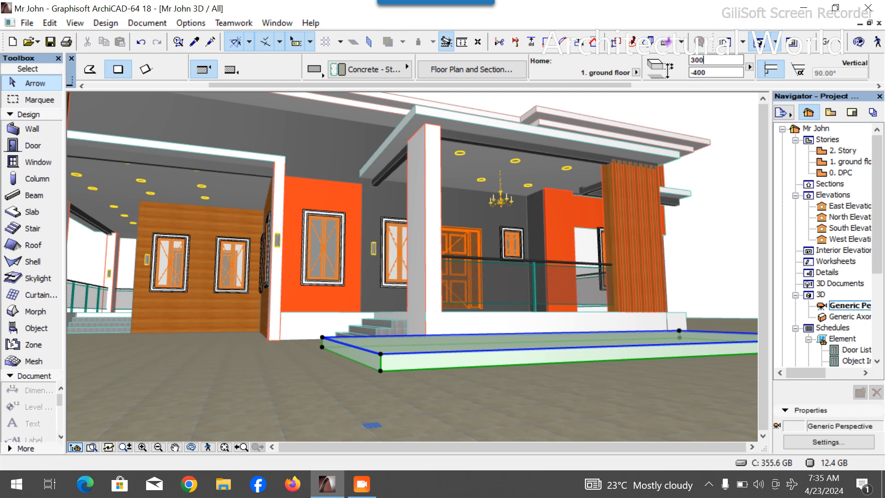
text(300)
key(Return)
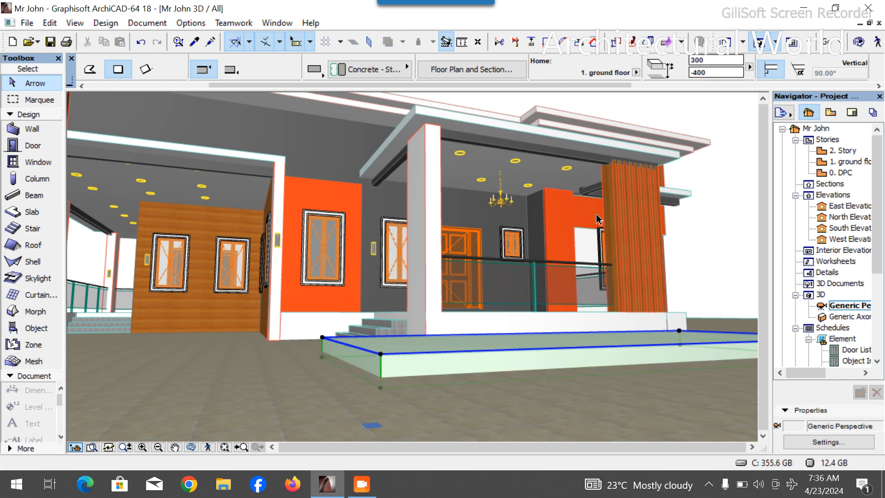
- Inspect the front slab and the entrance porch from several angles in the 3D view
scroll(440, 404, up, 3)
click(191, 447)
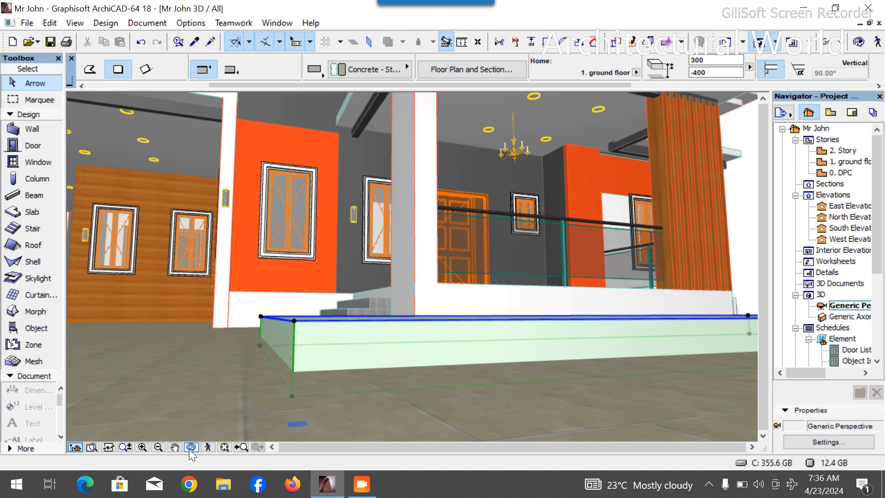
drag(214, 406, 254, 398)
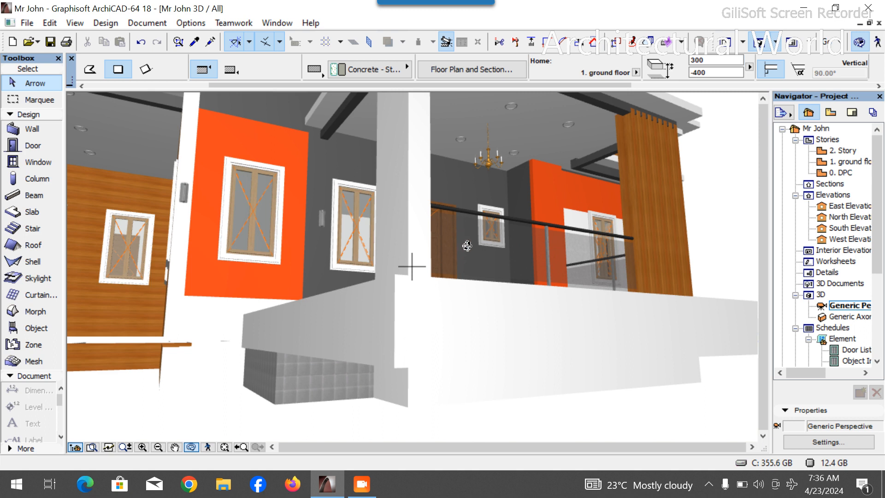
key(Escape)
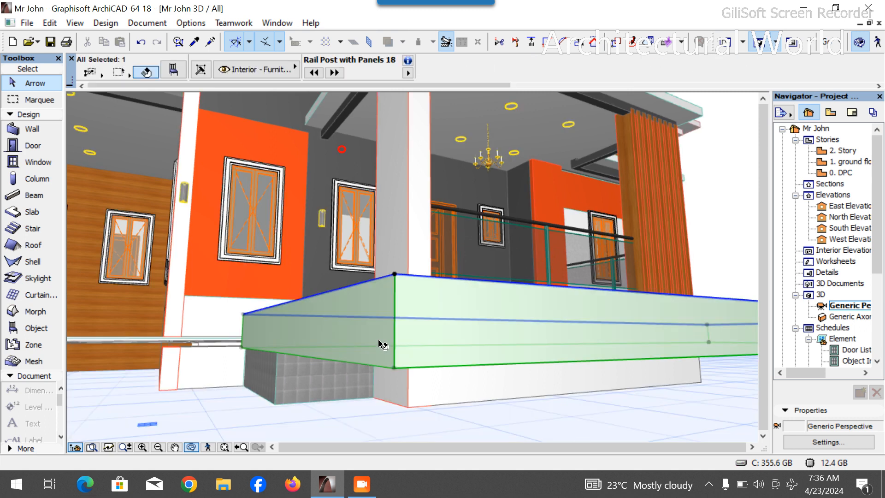
scroll(442, 320, down, 1)
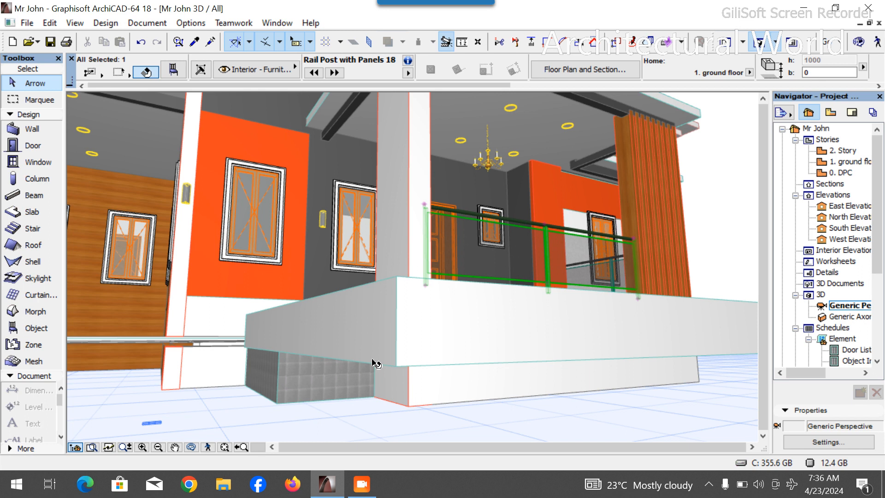
key(Escape)
scroll(433, 336, down, 5)
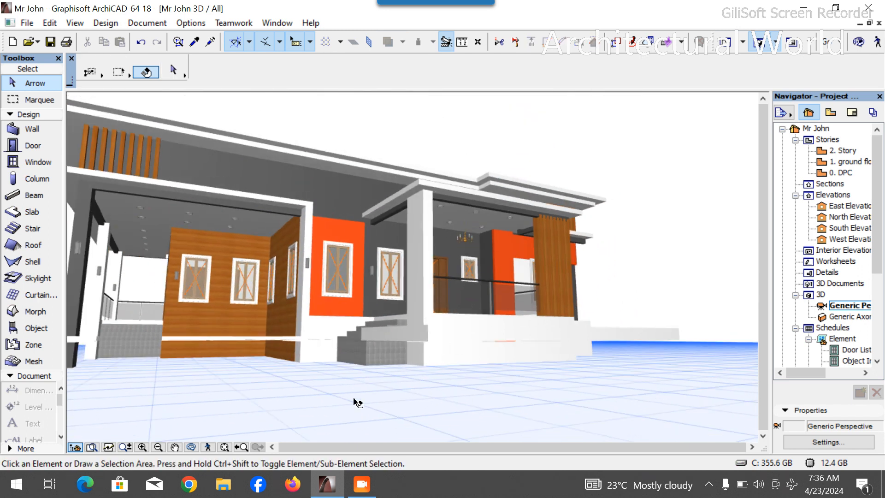
click(192, 447)
drag(406, 352, 365, 393)
scroll(365, 392, down, 2)
scroll(502, 177, up, 3)
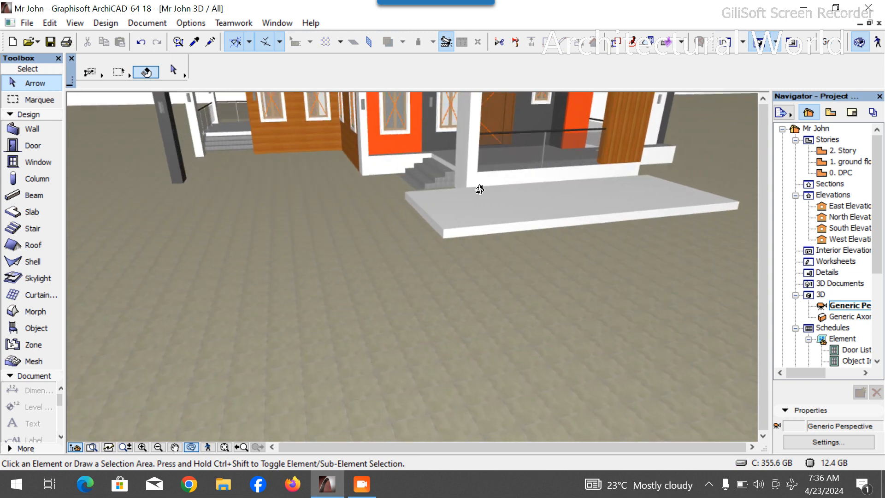
scroll(448, 231, up, 5)
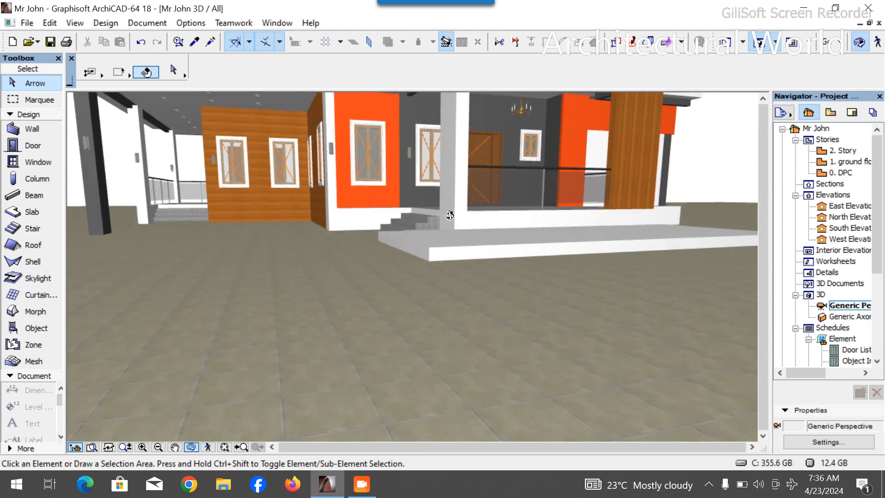
drag(446, 199, 303, 318)
drag(655, 165, 364, 245)
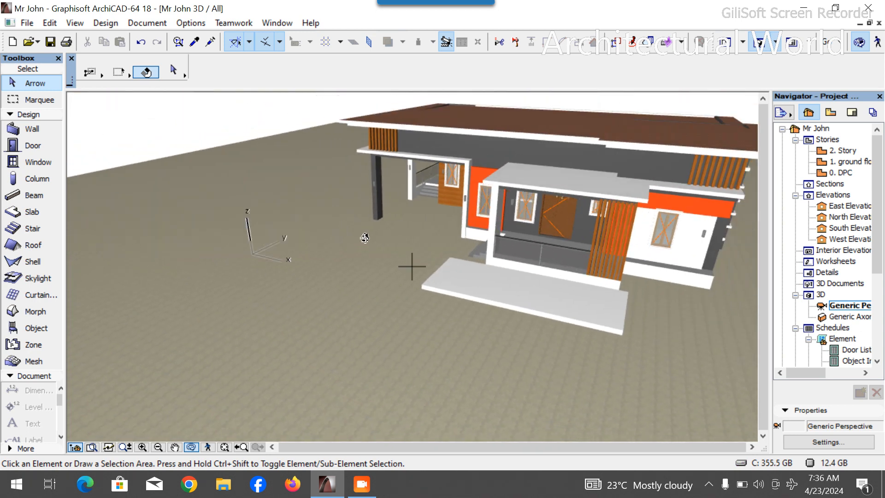
drag(365, 237, 336, 246)
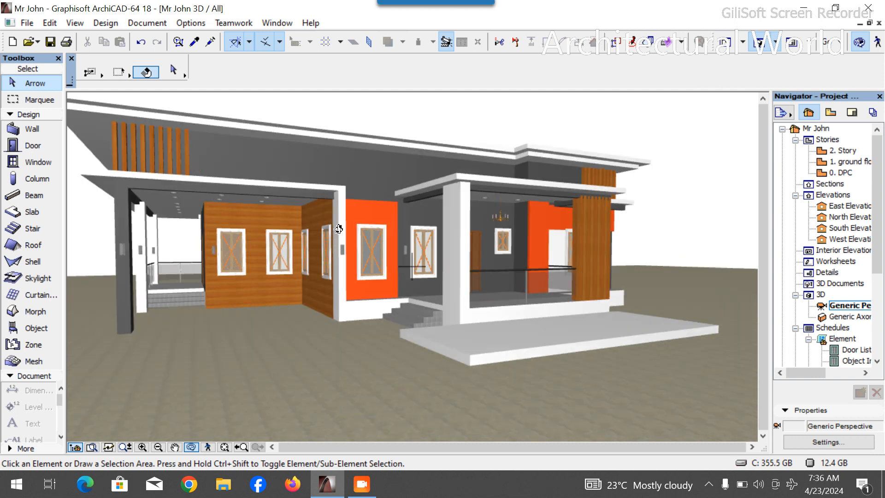
scroll(376, 245, down, 3)
drag(415, 272, 515, 277)
scroll(477, 304, up, 8)
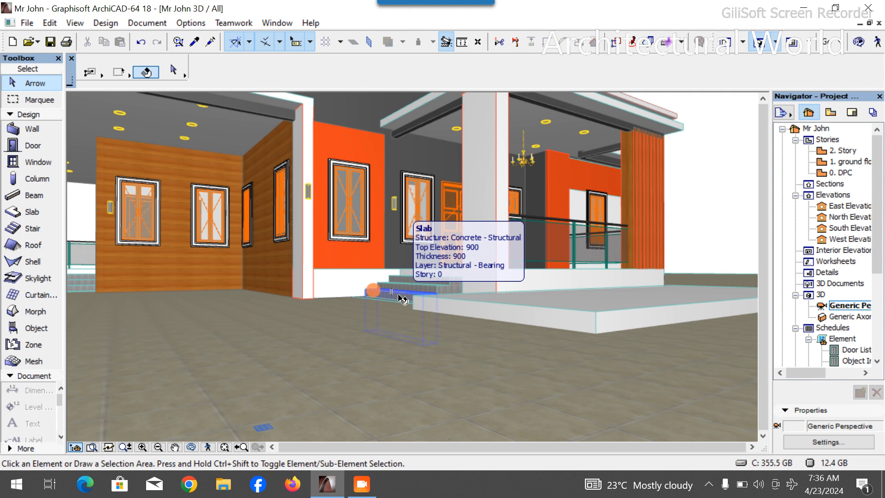
- Set the front slab's thickness to 600 mm
click(375, 291)
scroll(634, 68, down, 3)
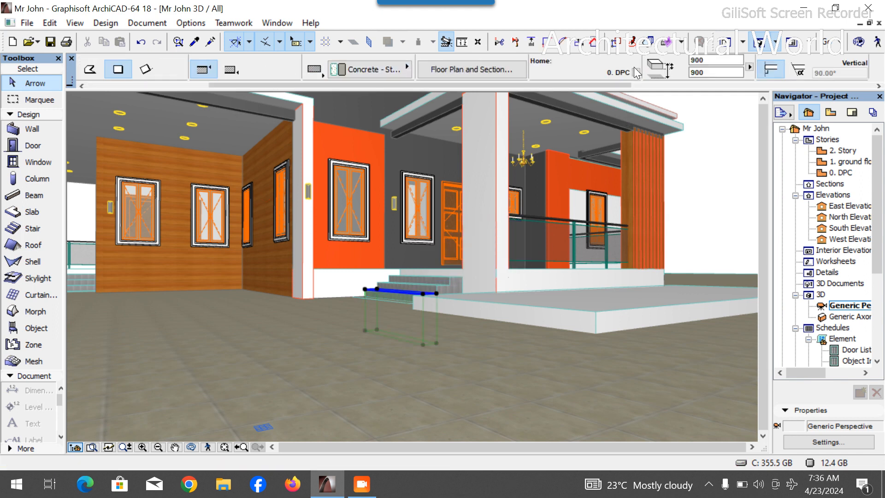
scroll(599, 65, down, 3)
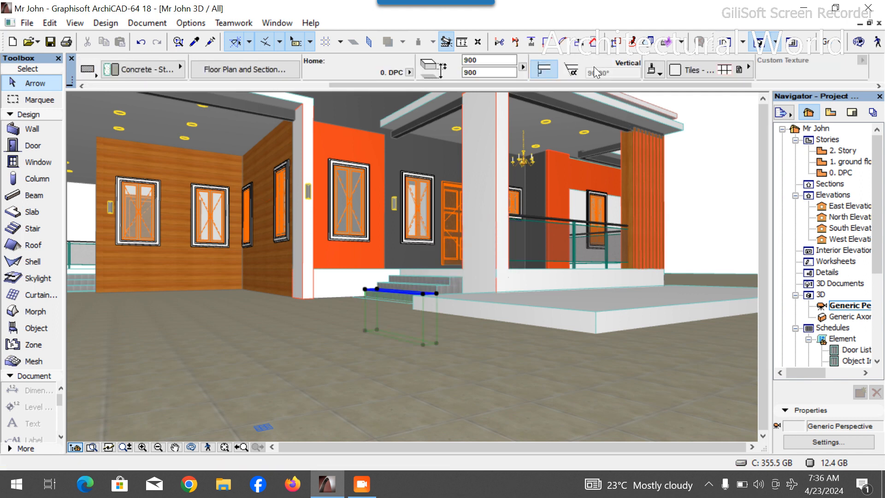
key(Escape)
click(542, 319)
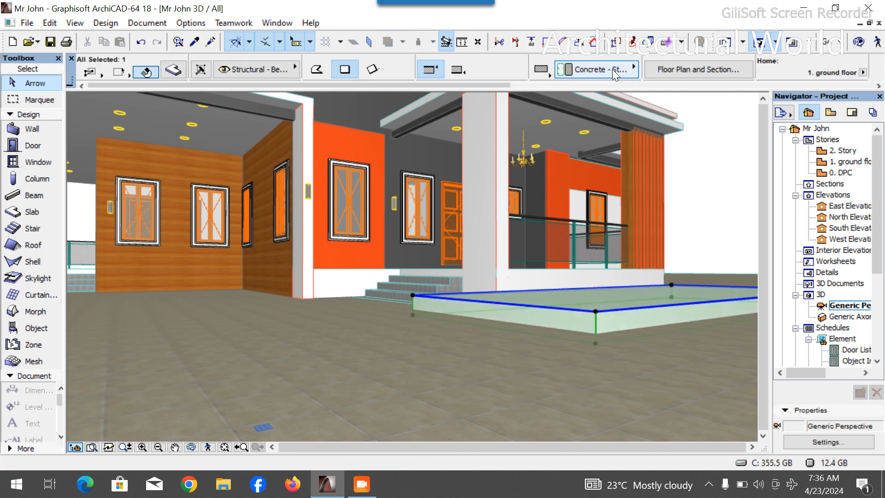
scroll(612, 69, down, 3)
click(583, 60)
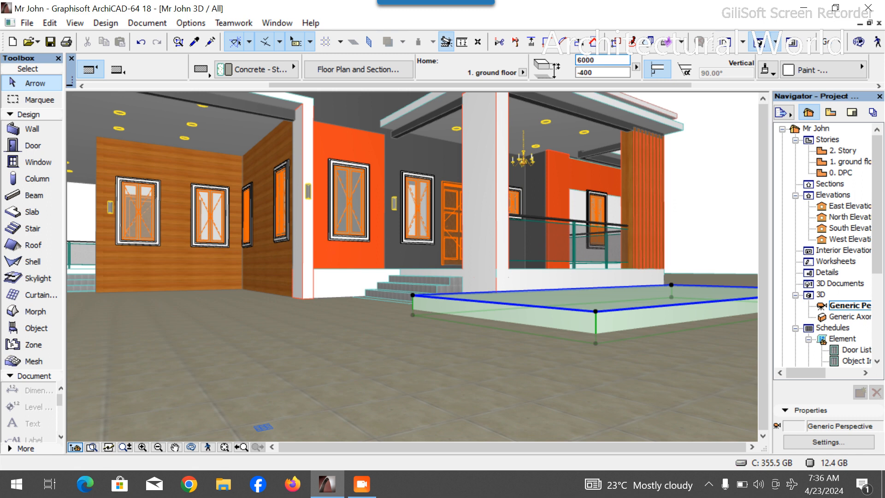
key(Return)
key(Escape)
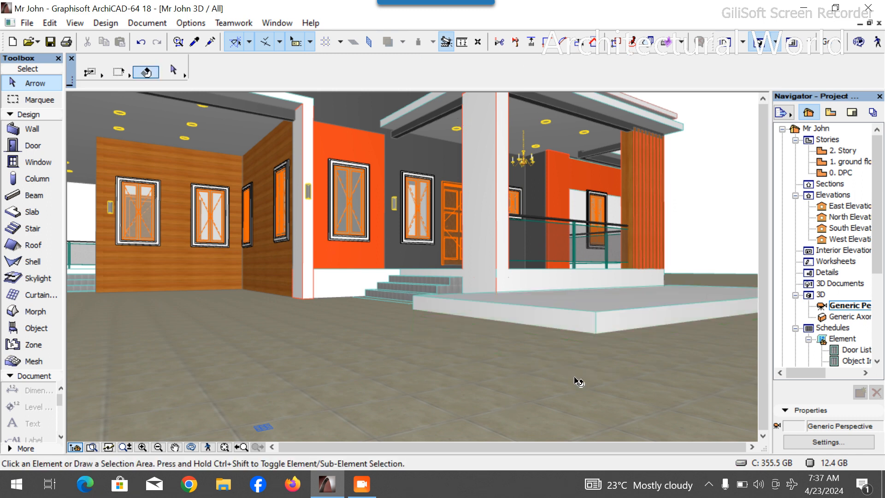
- Set the front slab's offset to -500 mm
scroll(620, 341, up, 1)
scroll(619, 379, down, 7)
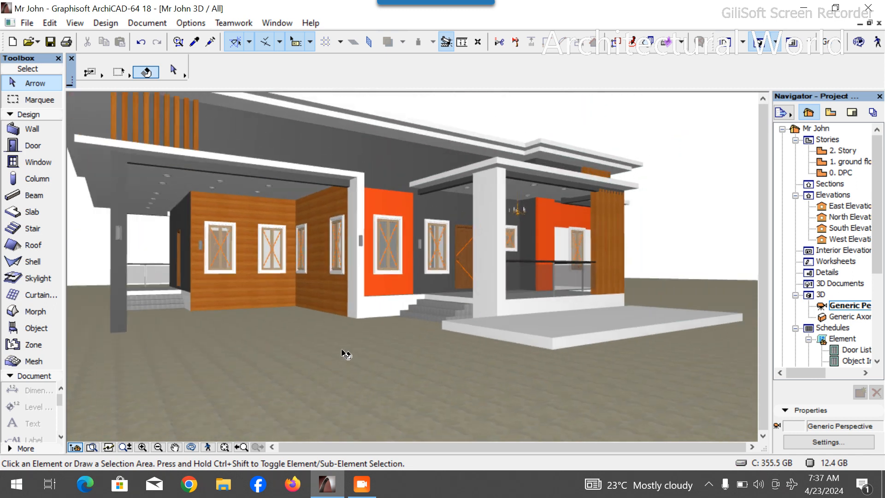
click(660, 316)
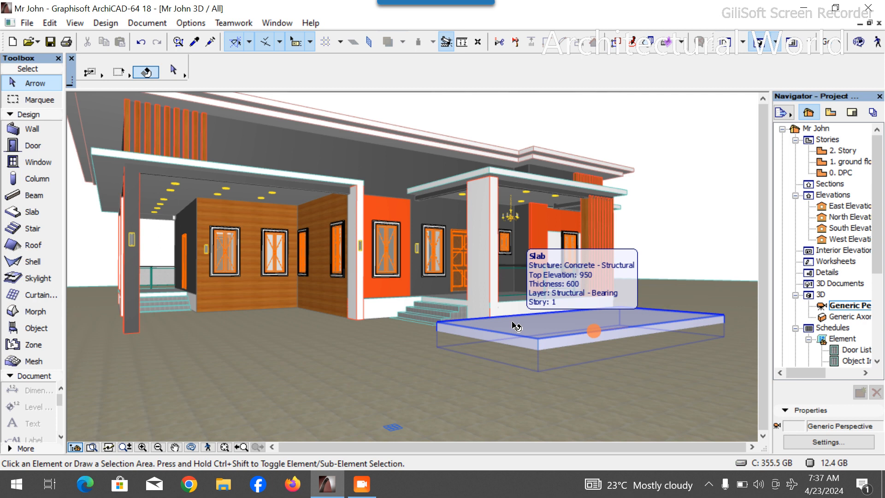
scroll(371, 353, down, 5)
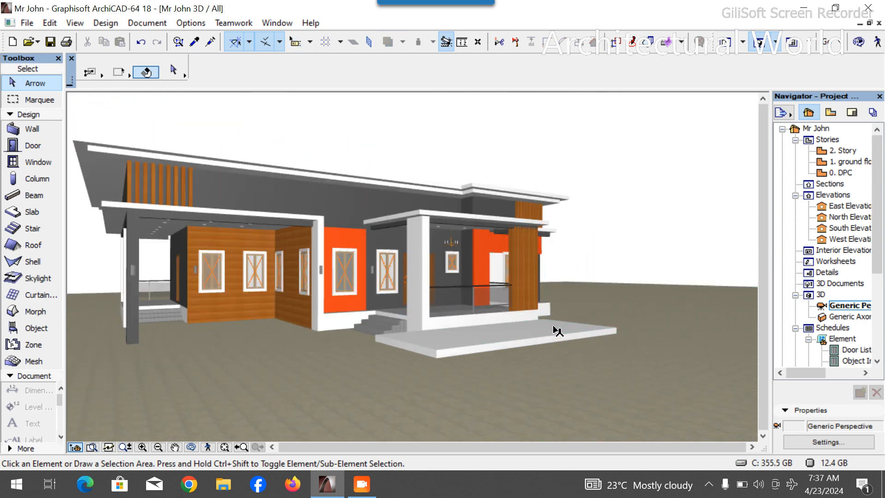
scroll(558, 331, up, 2)
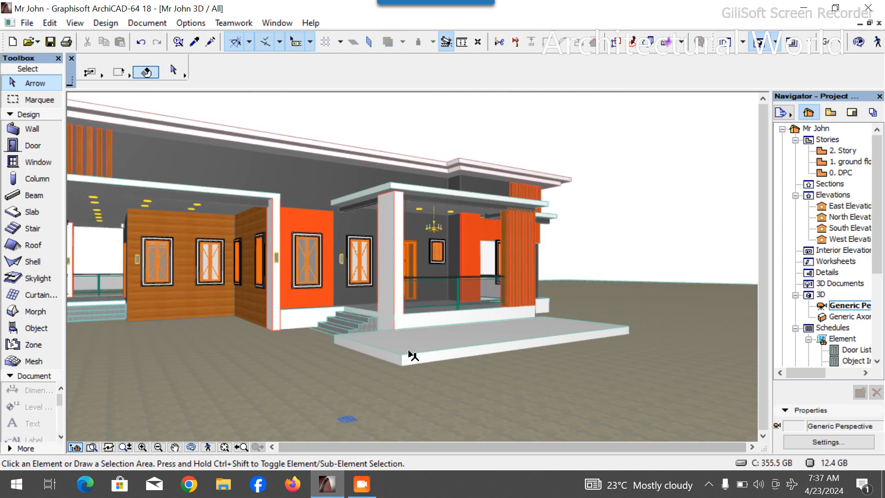
click(491, 325)
scroll(582, 69, down, 4)
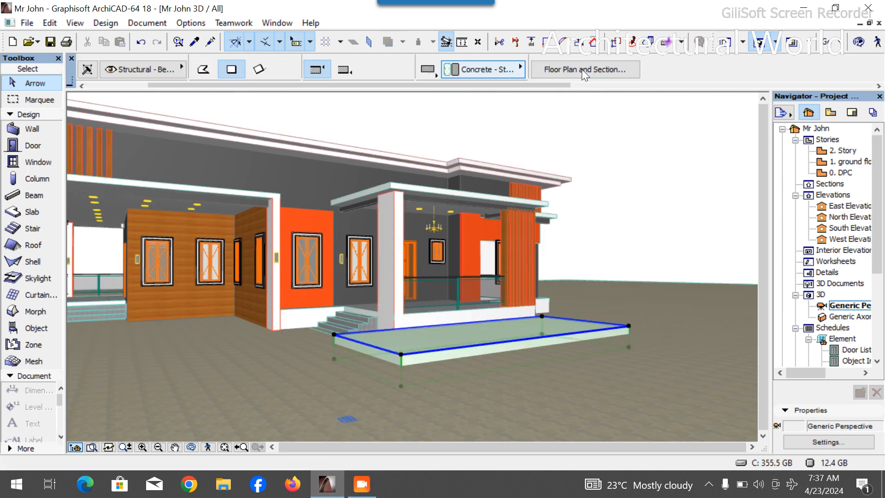
click(699, 73)
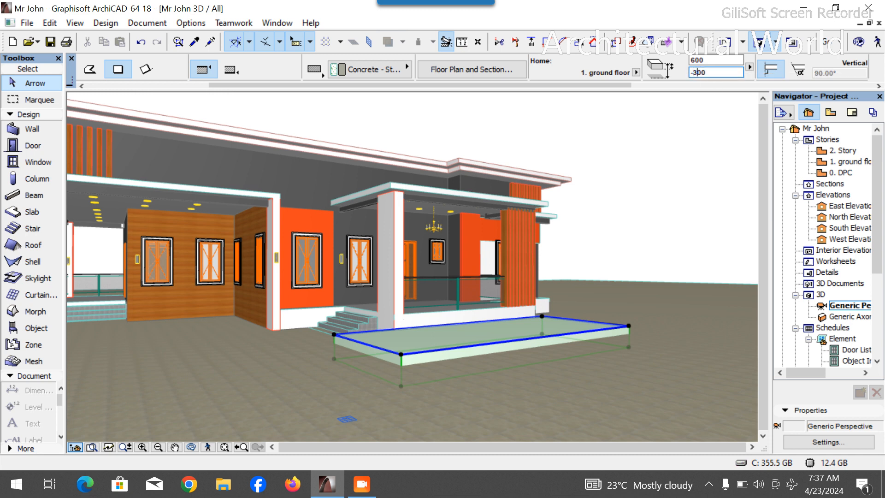
text(-300)
key(Return)
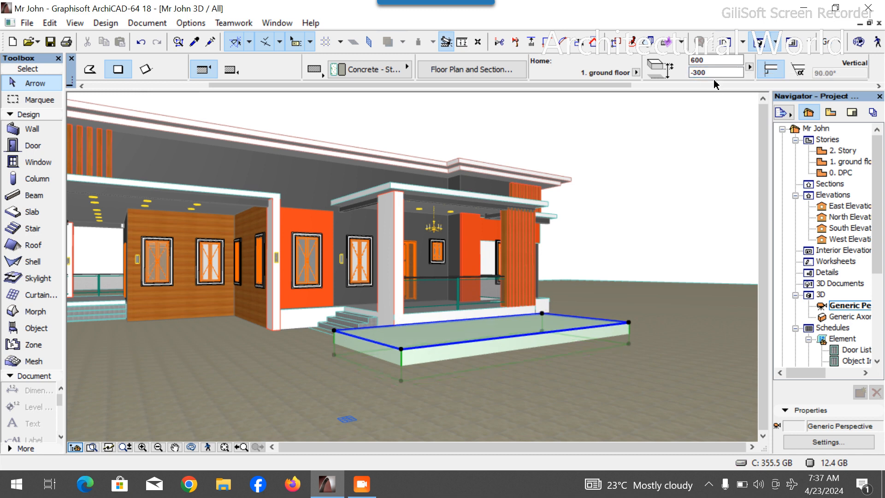
click(709, 72)
text(5)
key(Return)
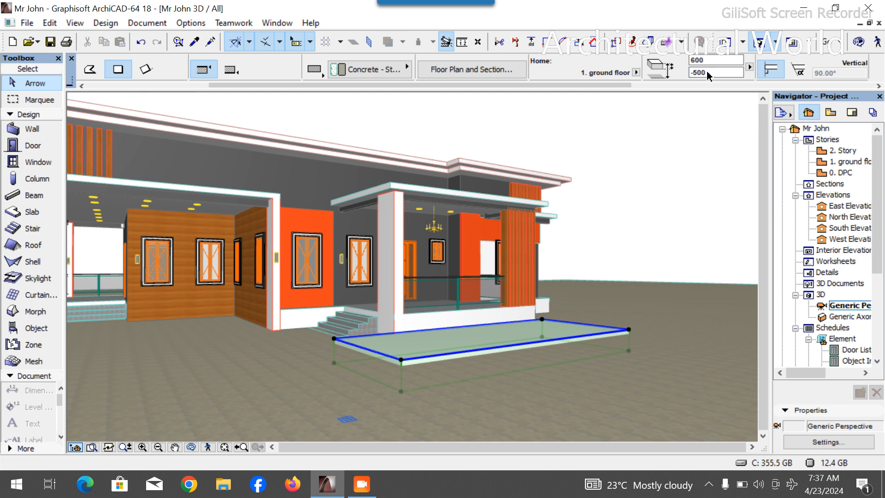
- Deselect the slab and examine it against the entrance porch steps
click(631, 196)
scroll(391, 375, up, 1)
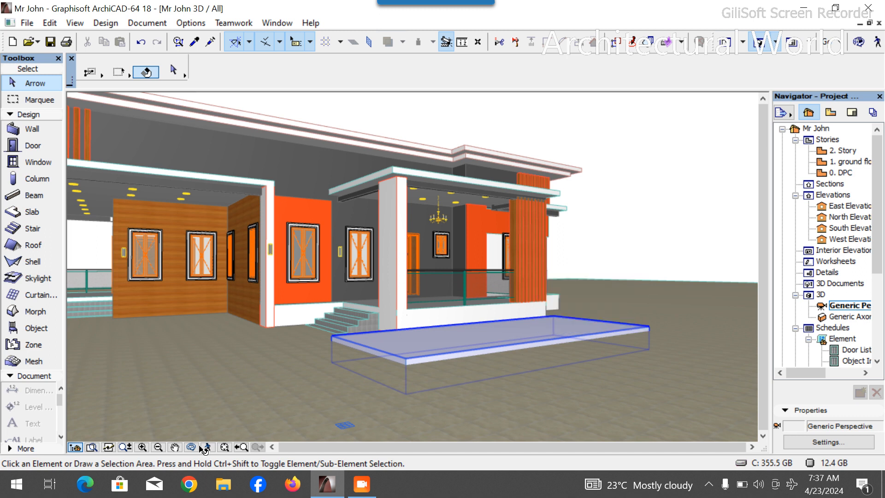
scroll(622, 302, up, 3)
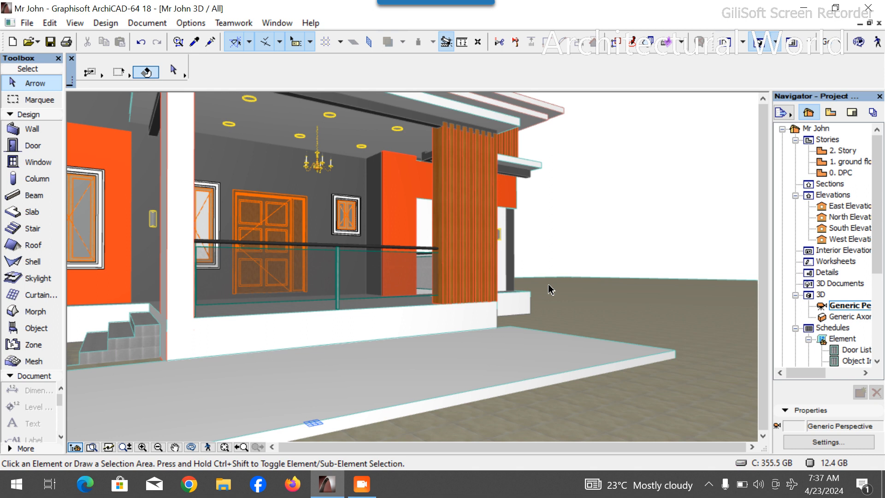
- Switch to the ground floor plan and duplicate the front slab in place
scroll(432, 316, down, 3)
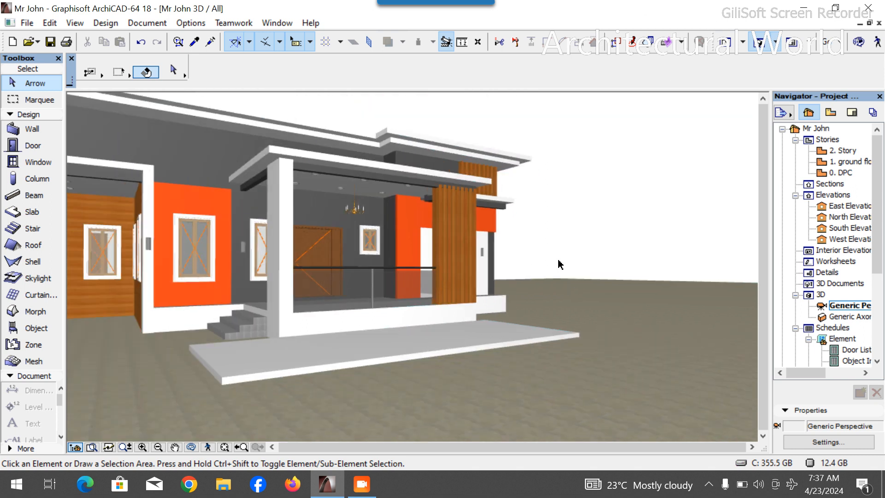
double_click(858, 162)
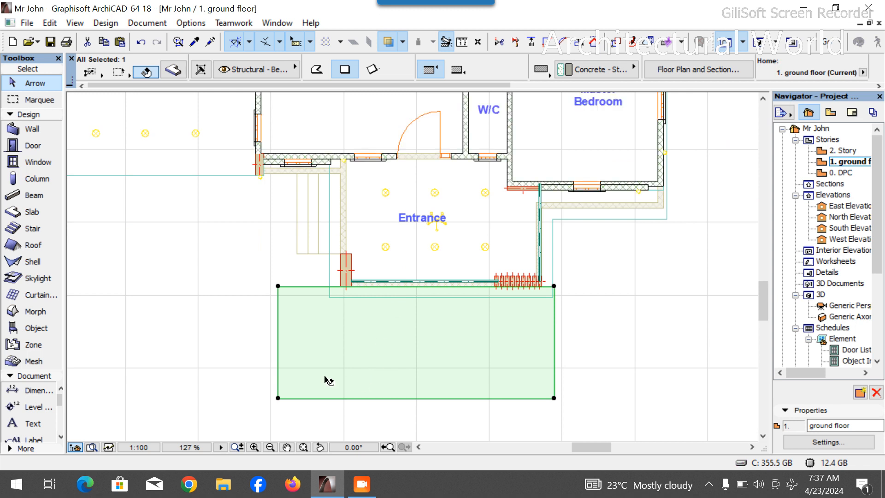
key(ctrl+shift+d)
click(278, 286)
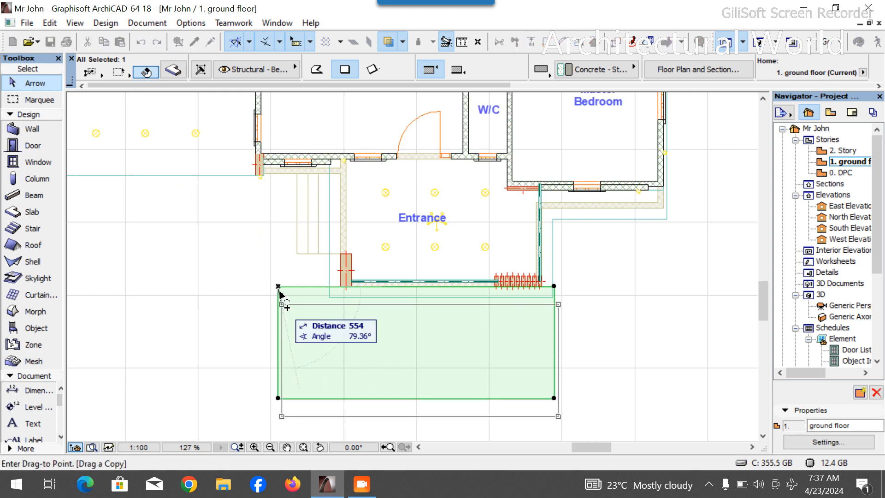
click(278, 287)
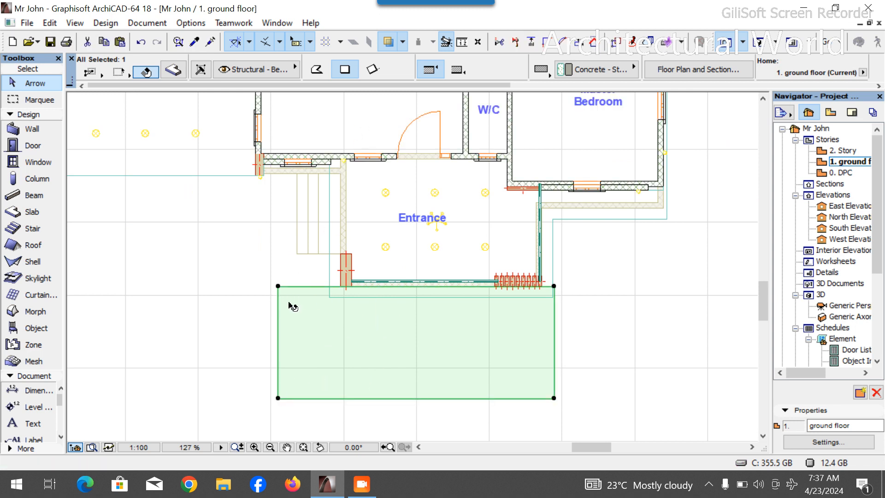
- Offset all edges of the duplicated slab inward by 100 mm
click(279, 319)
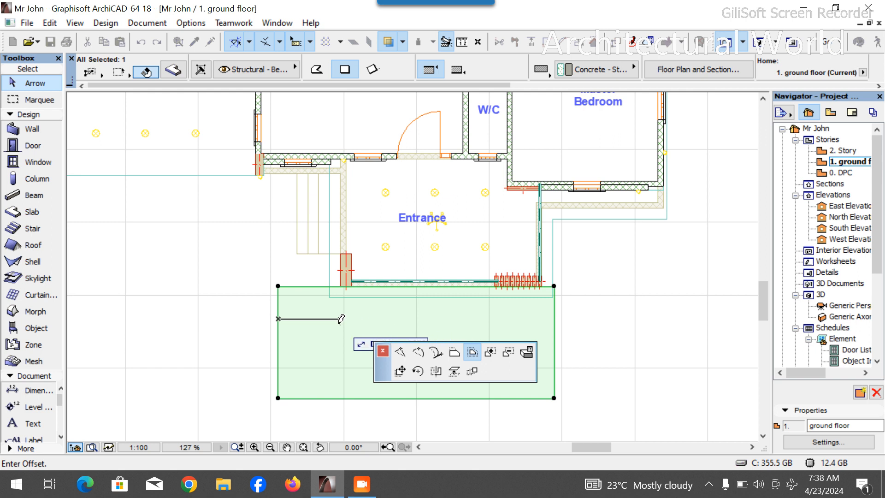
text(100)
key(Return)
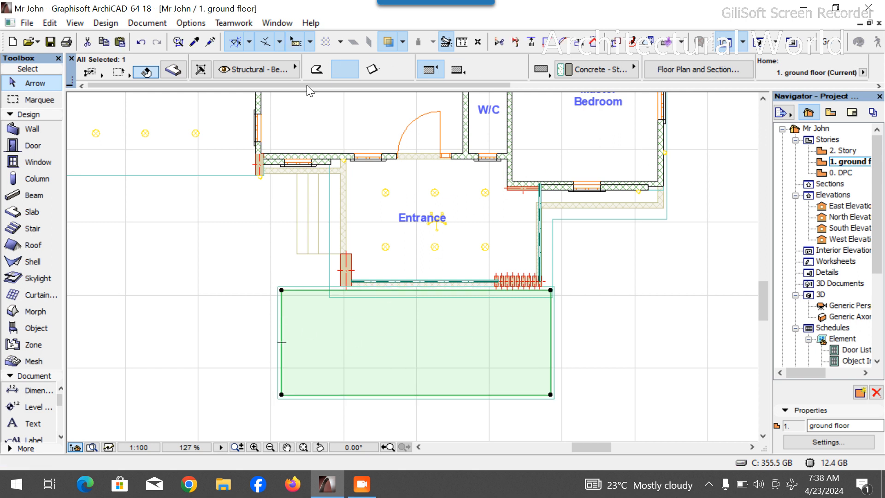
- Override all surfaces of the inner slab with Paint - Forest Green
click(173, 70)
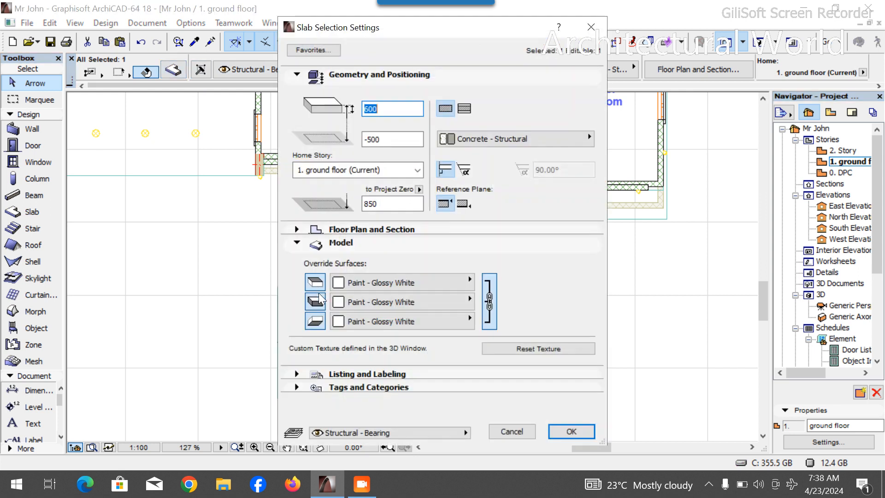
click(395, 279)
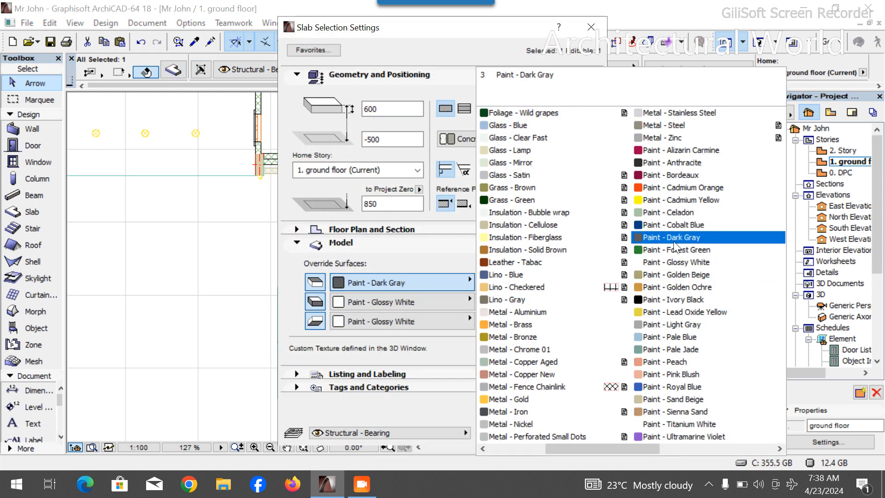
click(674, 249)
click(493, 321)
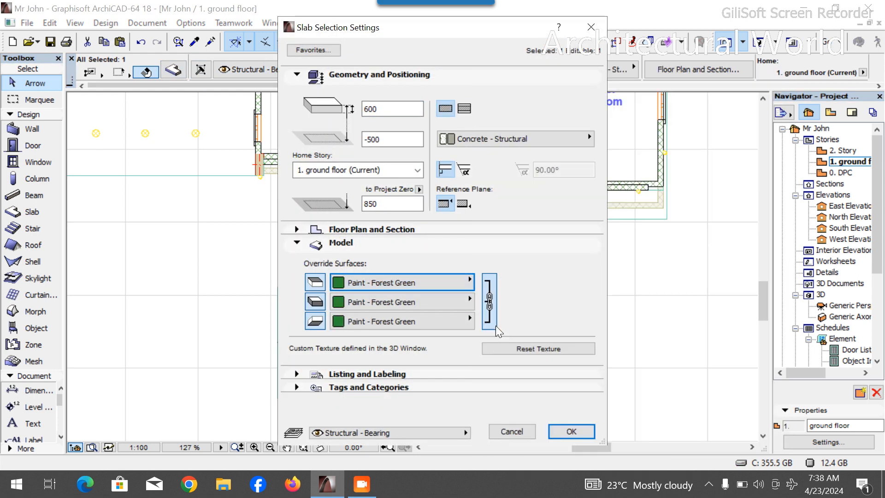
click(569, 434)
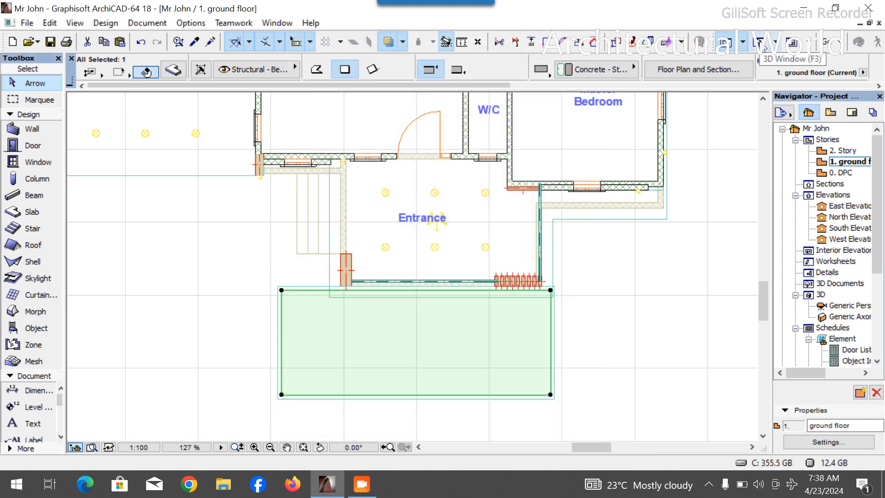
- Inspect the green inner slab in 3D and the slab edges beside the porch column on the floor plan
click(762, 44)
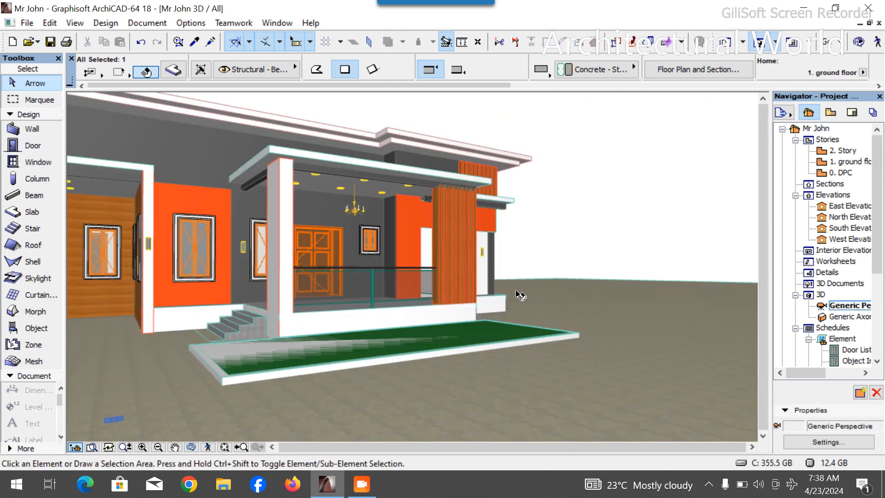
click(340, 331)
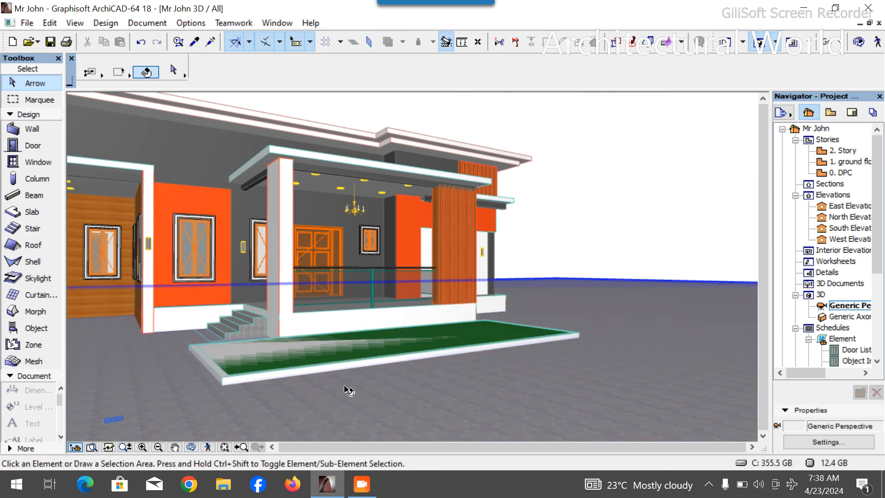
double_click(847, 165)
click(412, 330)
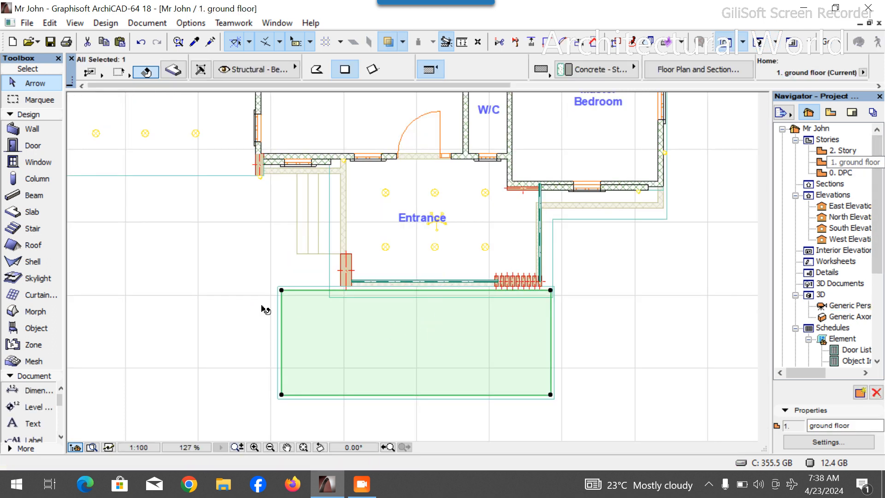
click(265, 310)
scroll(275, 294, up, 5)
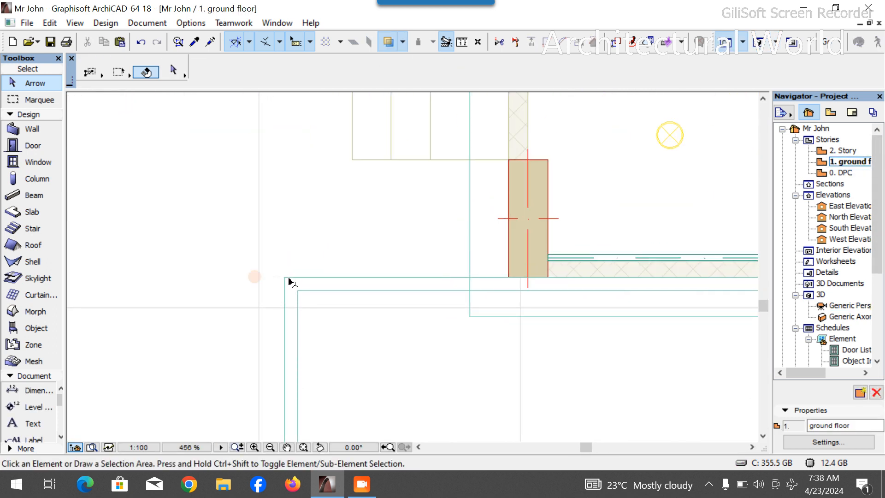
click(288, 281)
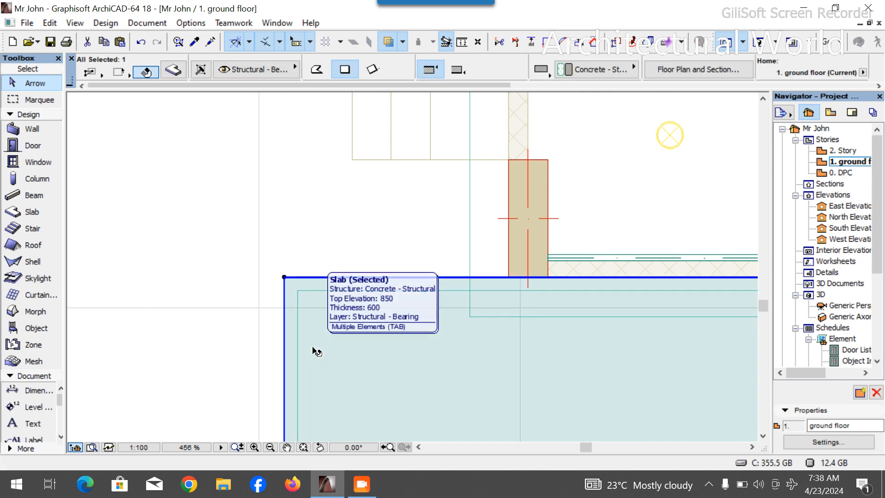
key(Escape)
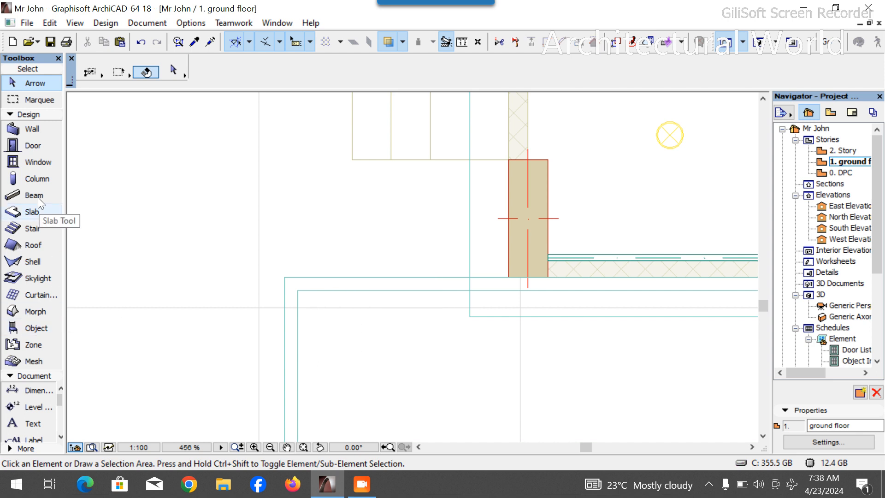
click(23, 207)
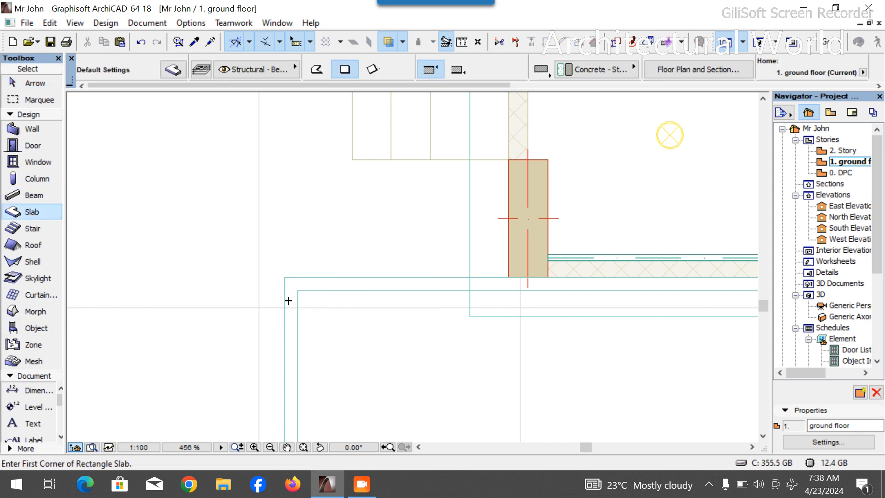
click(318, 71)
click(288, 271)
scroll(281, 245, down, 3)
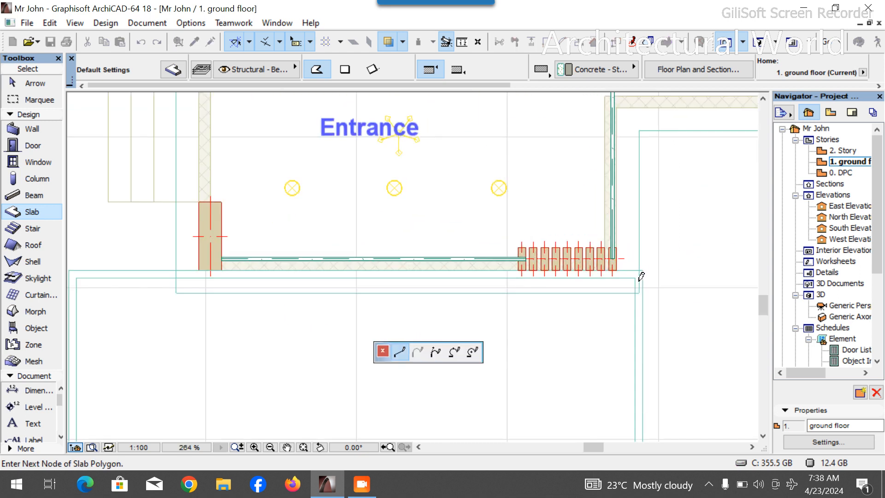
key(Escape)
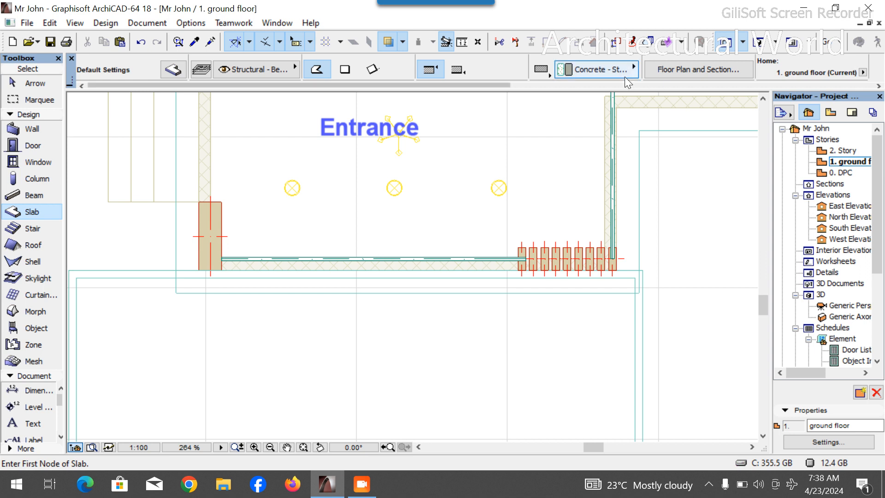
- Set the Slab tool's thickness to 600 mm and offset to -500 mm, matching the front slab
scroll(625, 74, down, 1)
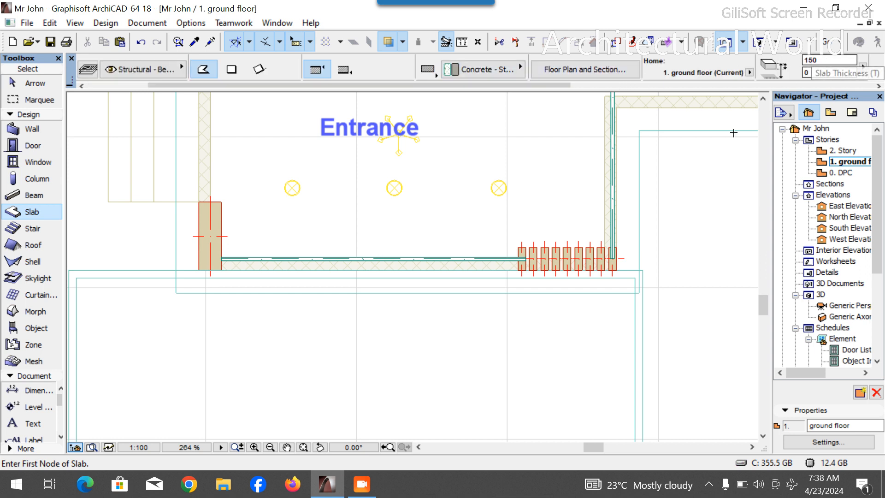
key(Escape)
click(642, 314)
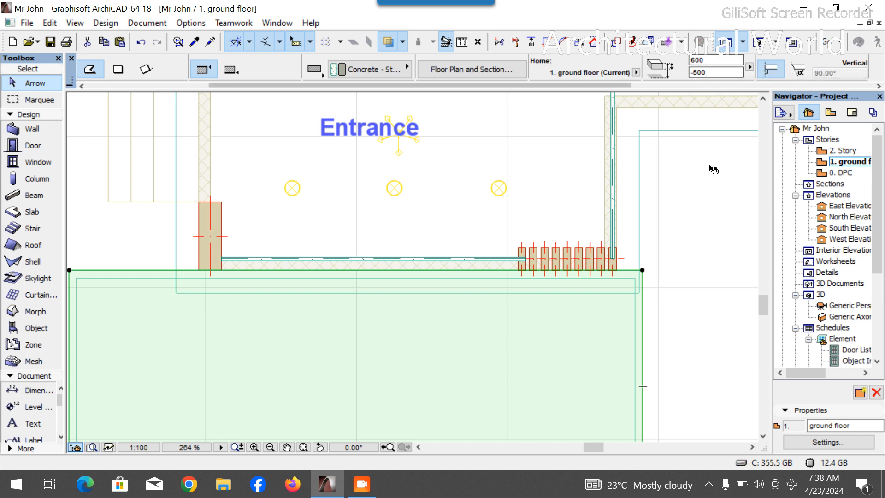
click(645, 237)
scroll(644, 237, down, 3)
click(33, 213)
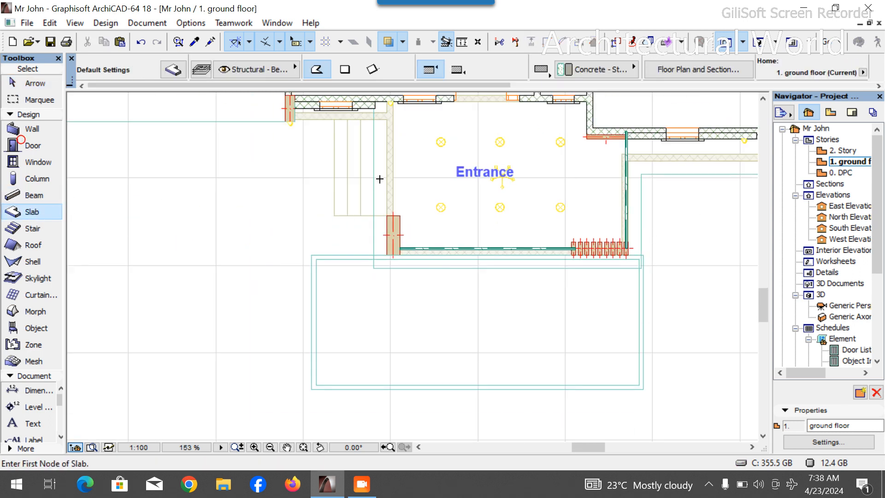
click(488, 60)
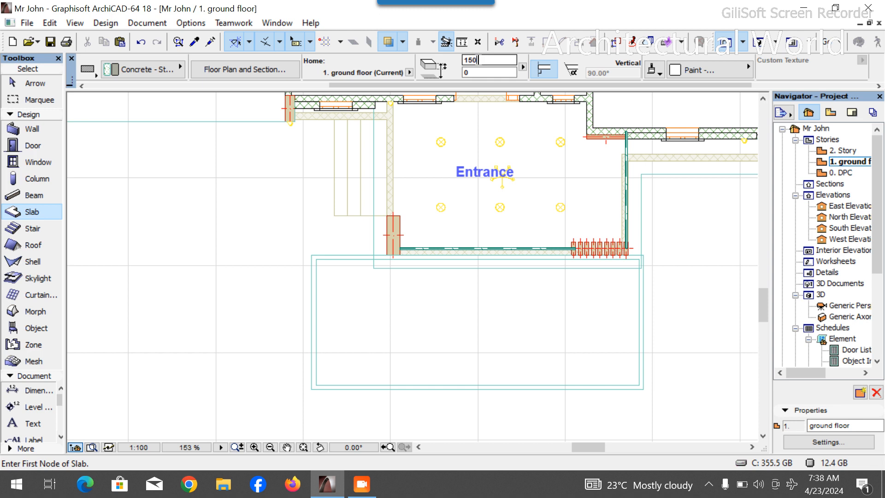
text(600)
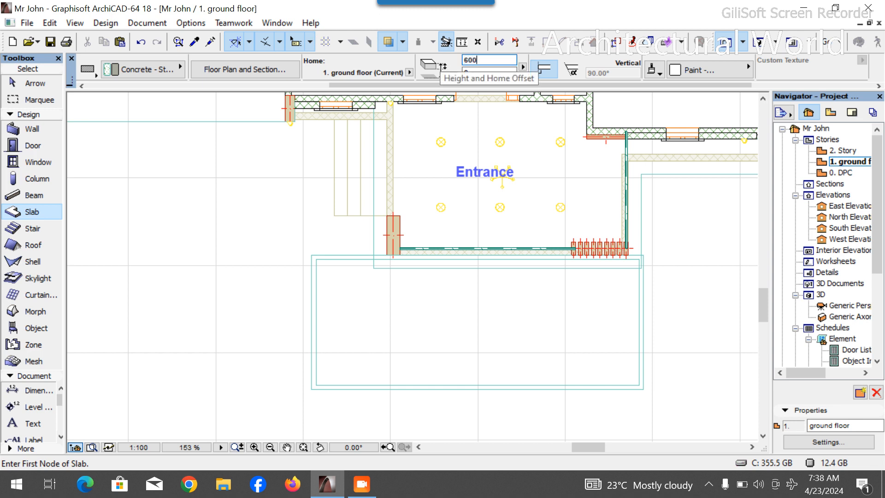
click(485, 73)
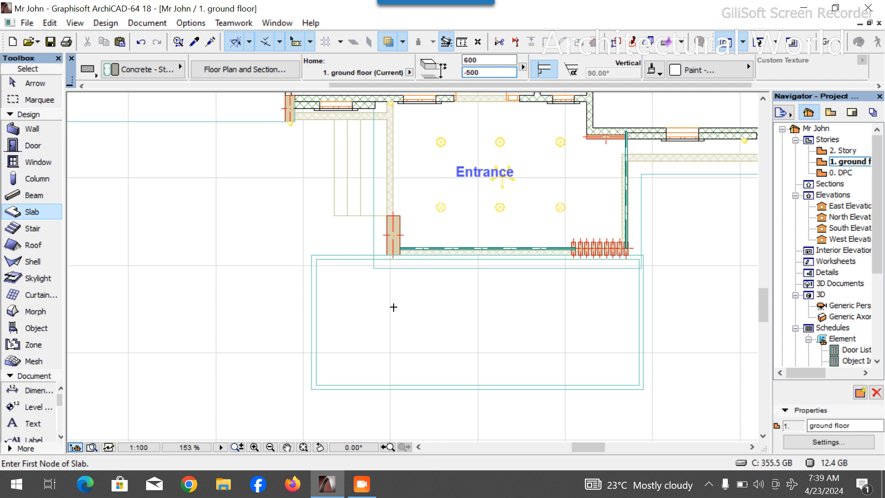
- Trace a four-cornered polygon slab along the outer corners of the front slab
scroll(324, 261, up, 5)
click(298, 214)
scroll(281, 219, down, 5)
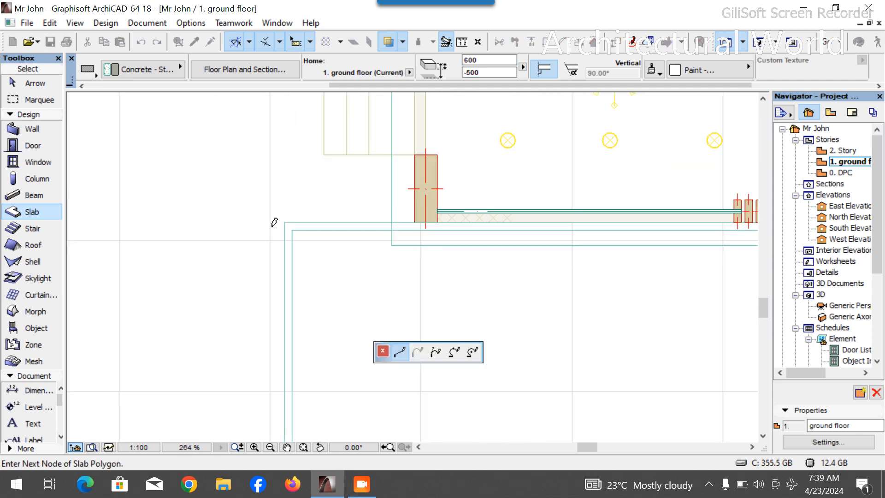
scroll(438, 223, down, 3)
scroll(512, 240, up, 3)
scroll(510, 244, up, 1)
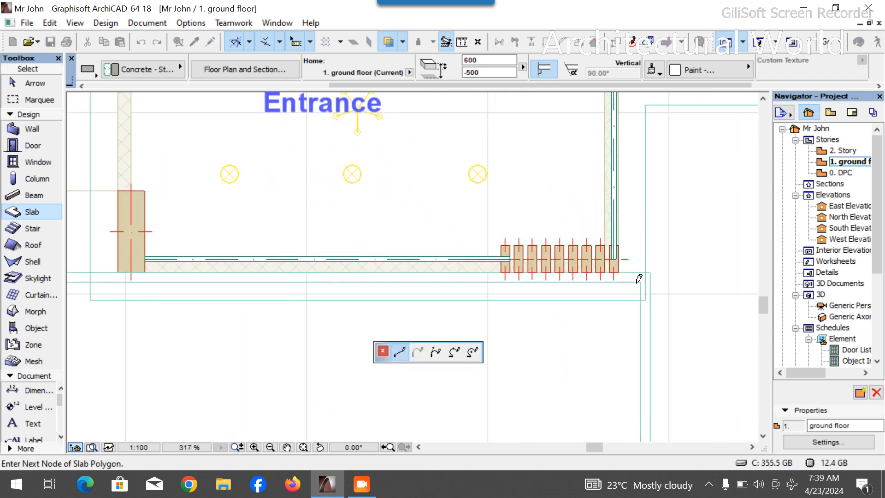
click(651, 273)
scroll(647, 245, down, 8)
scroll(663, 284, up, 4)
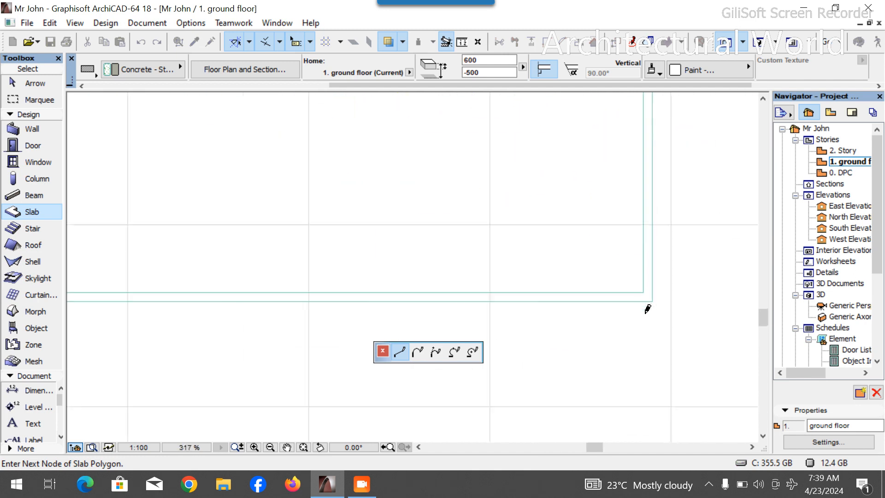
scroll(653, 300, down, 3)
click(654, 305)
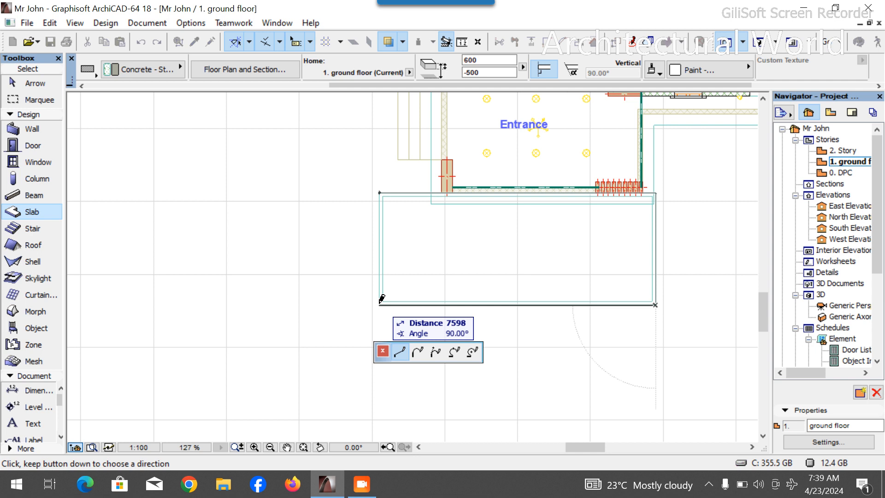
double_click(382, 299)
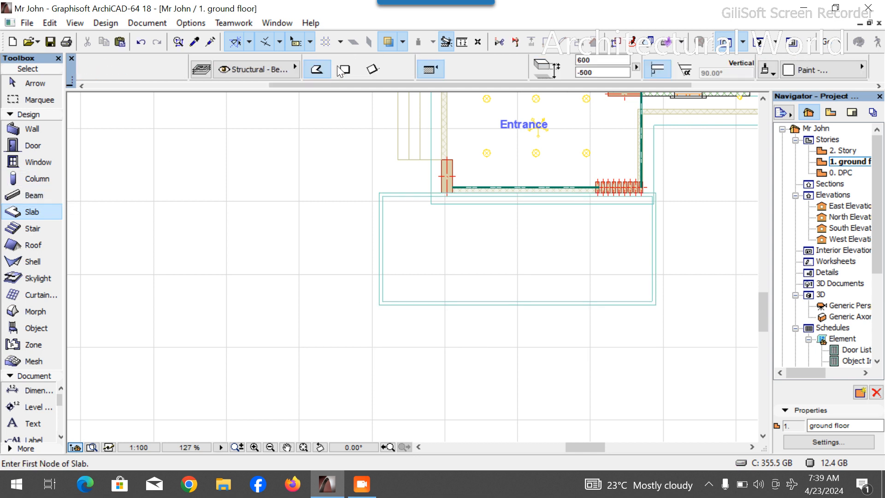
- Draw a rectangular slab strip about 7600 mm long and 150 mm wide along the porch's front edge
click(345, 69)
scroll(417, 298, up, 5)
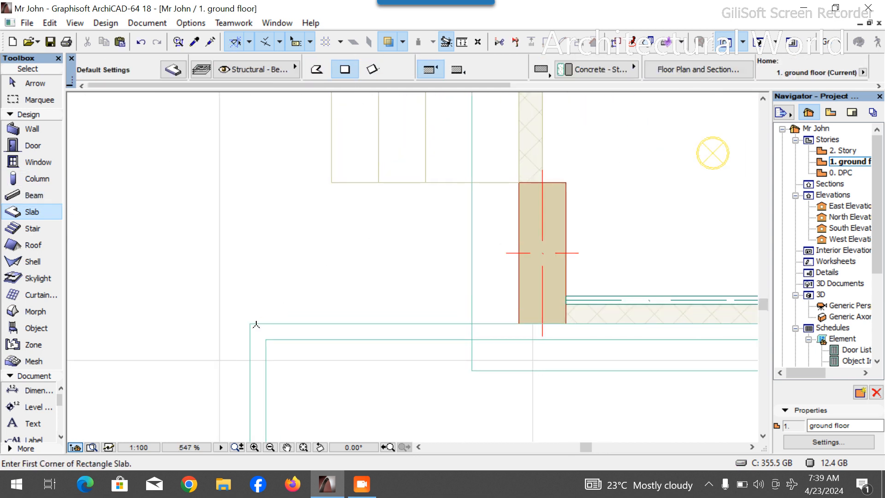
scroll(456, 306, down, 4)
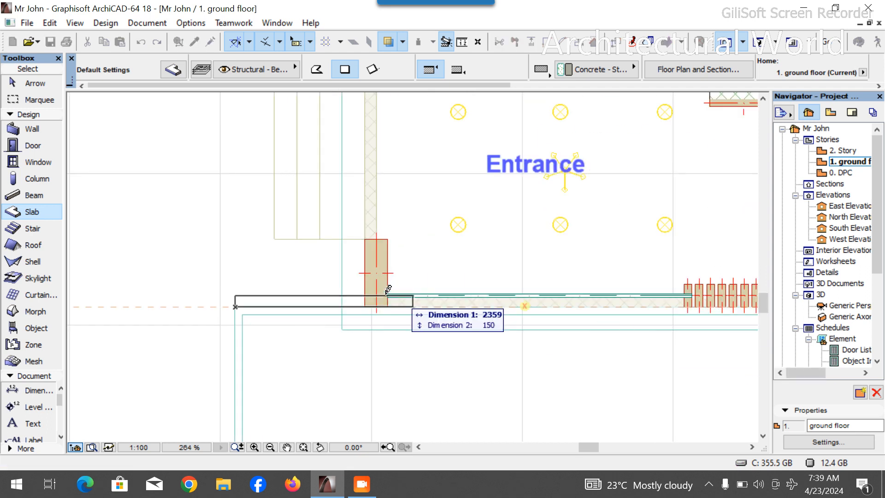
scroll(473, 286, down, 4)
scroll(473, 287, up, 5)
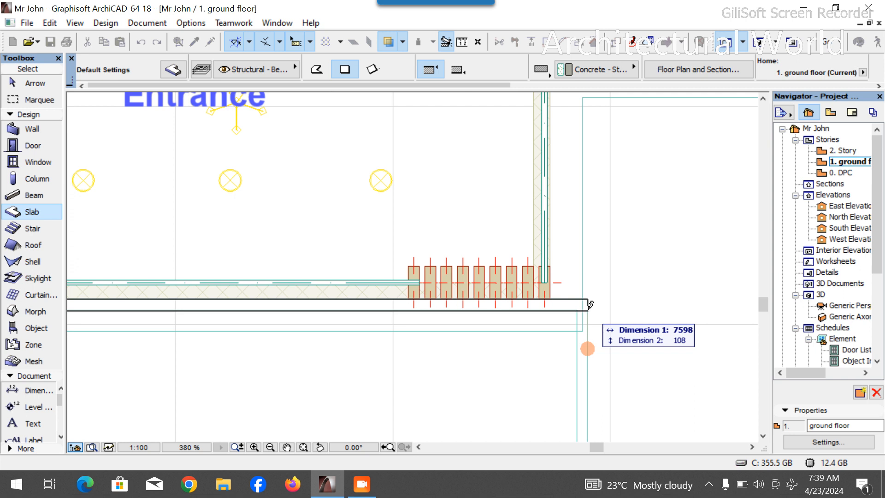
key(Tab)
key(Tab)
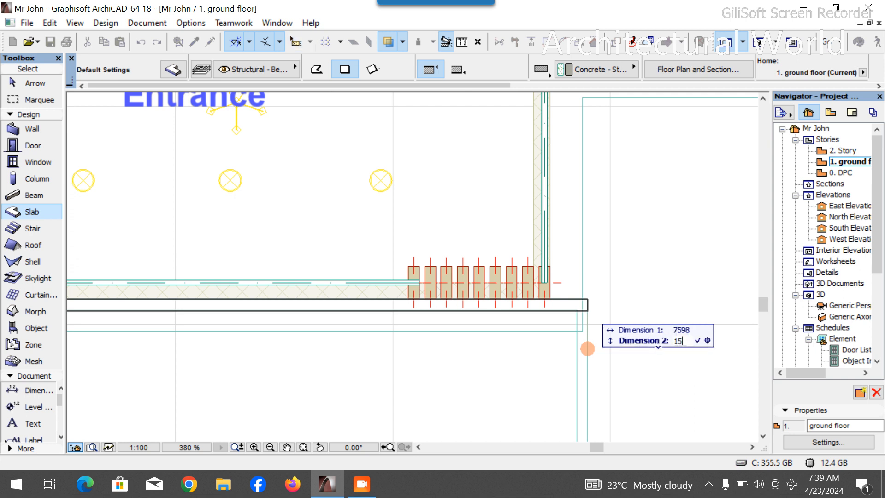
text(150)
key(Return)
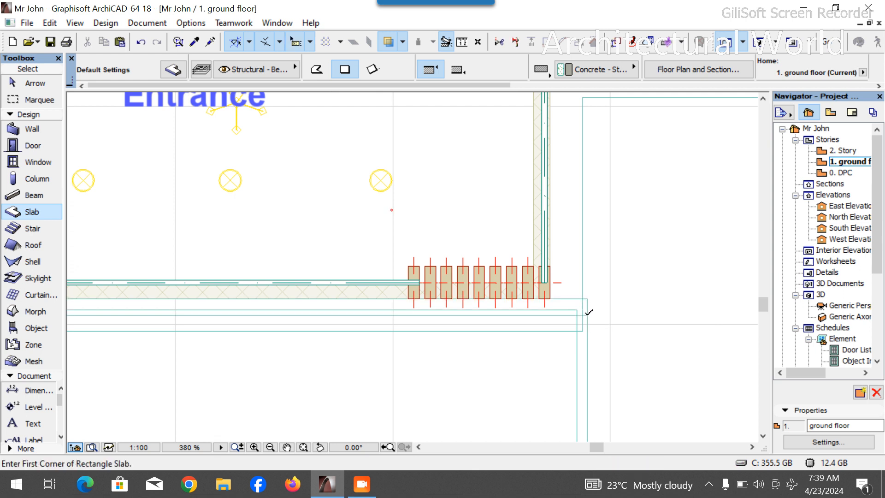
- Draw a narrow rectangular slab strip about 2830 mm long along the front slab's right edge
click(589, 313)
scroll(588, 312, down, 3)
scroll(577, 415, up, 5)
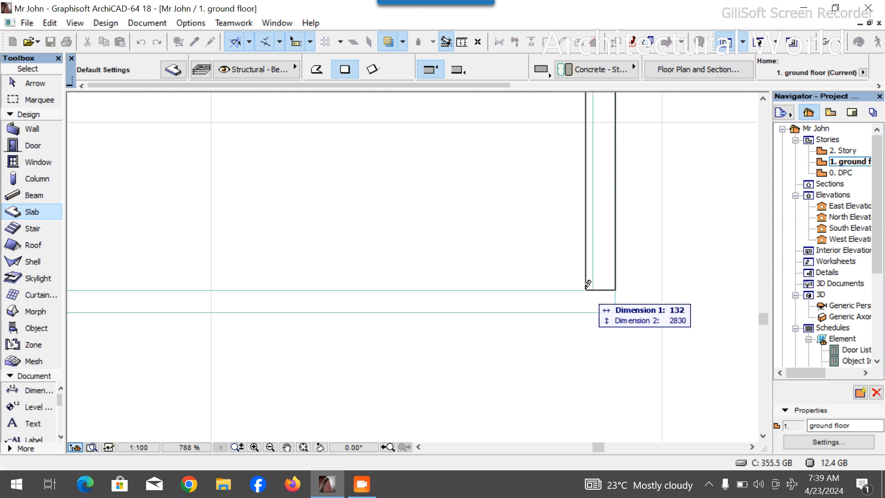
key(Tab)
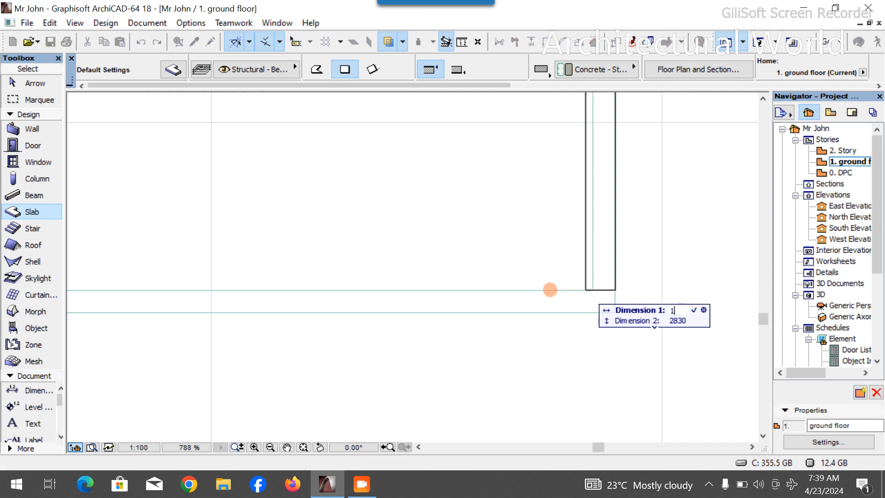
key(Return)
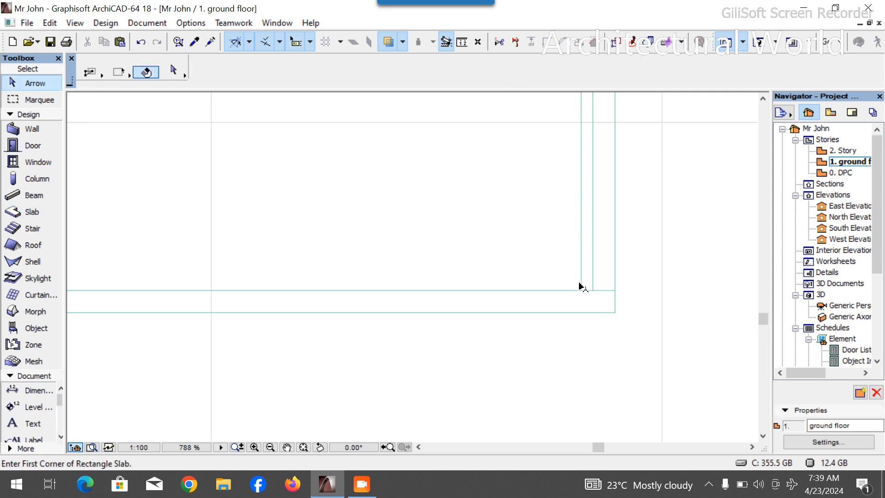
- Drag a copy of the vertical strip about 7348 mm across to the front slab's left edge
shift+click(582, 279)
key(ctrl+d)
click(581, 290)
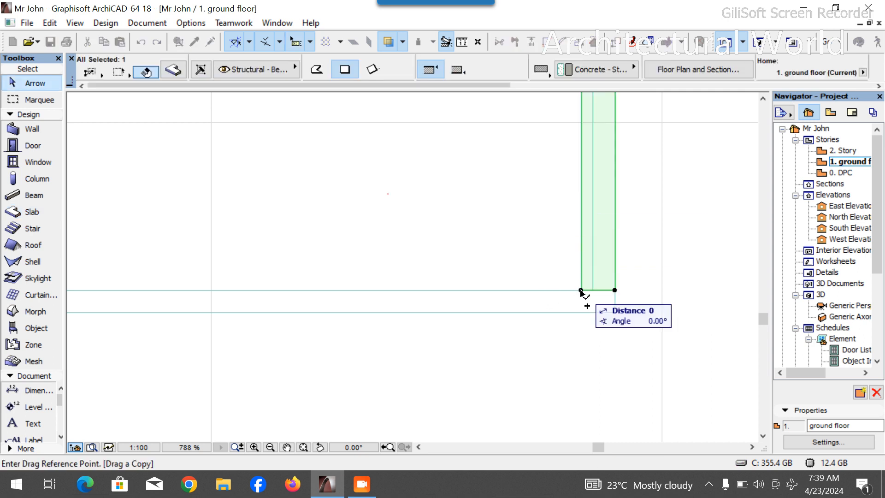
scroll(581, 291, down, 6)
scroll(423, 304, up, 4)
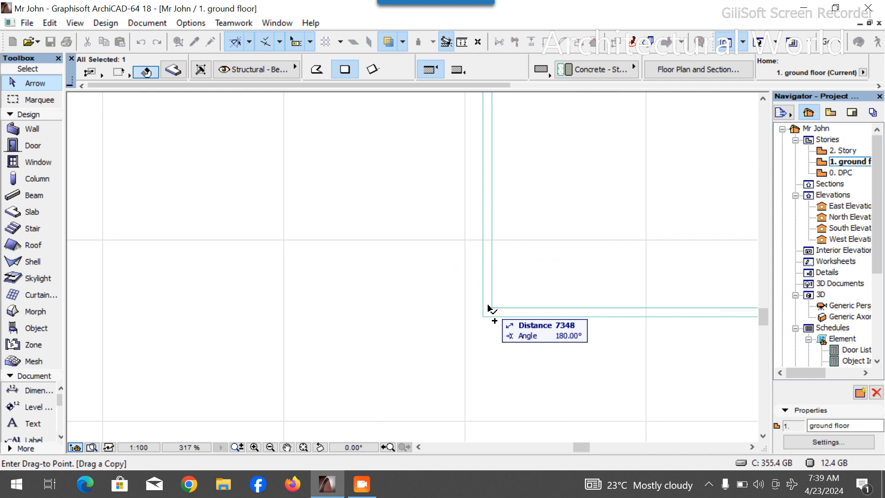
click(481, 308)
- Drag a copy of the porch-front strip down to the front slab's outer edge
scroll(385, 358, down, 1)
scroll(373, 221, up, 3)
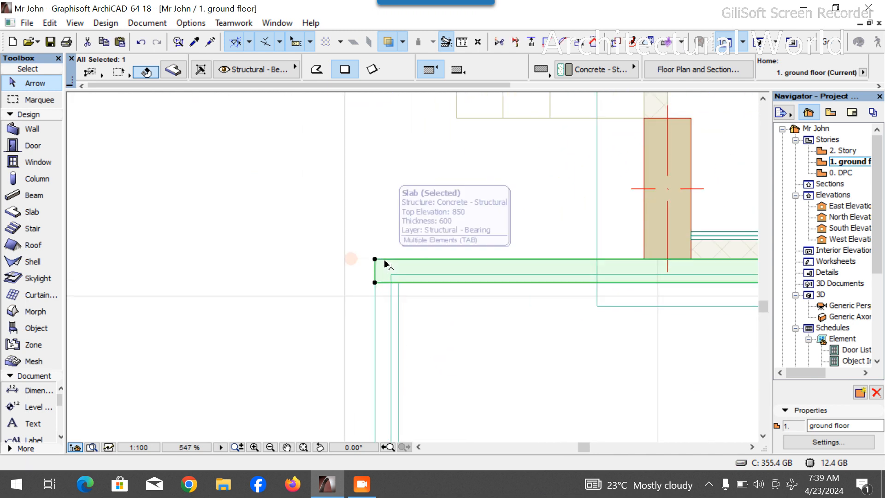
scroll(372, 262, down, 3)
key(ctrl+d)
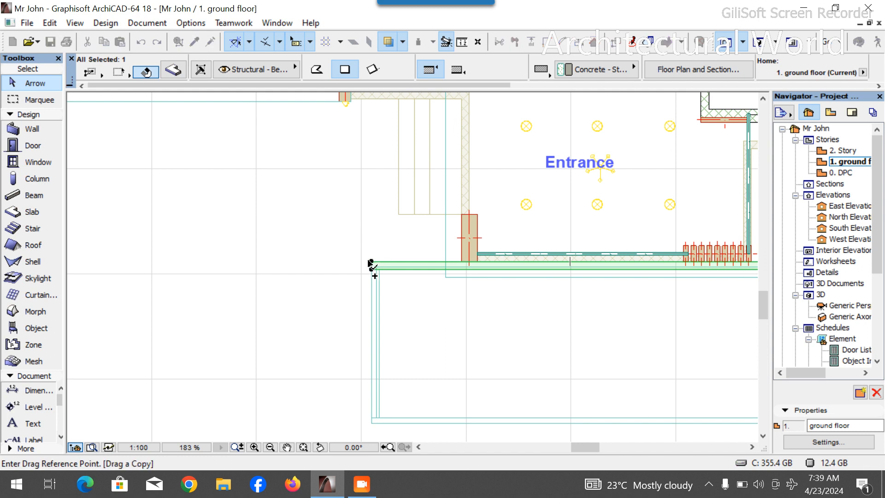
click(371, 263)
scroll(374, 276, up, 3)
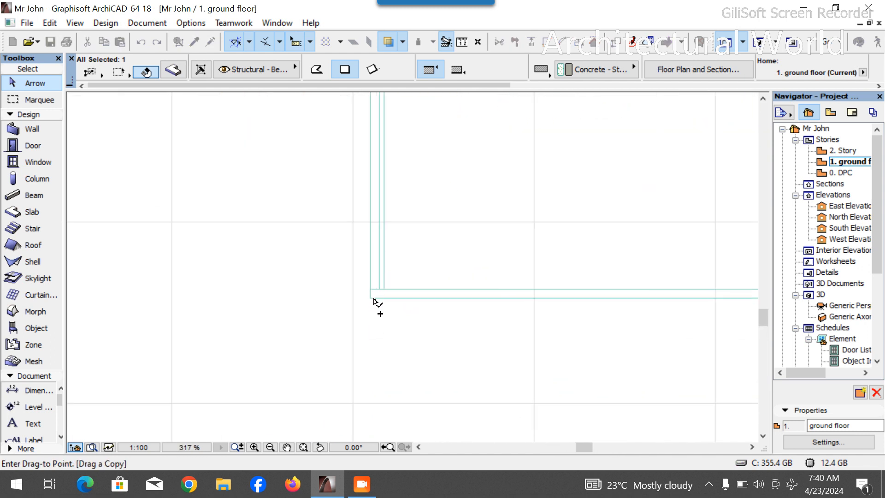
click(370, 291)
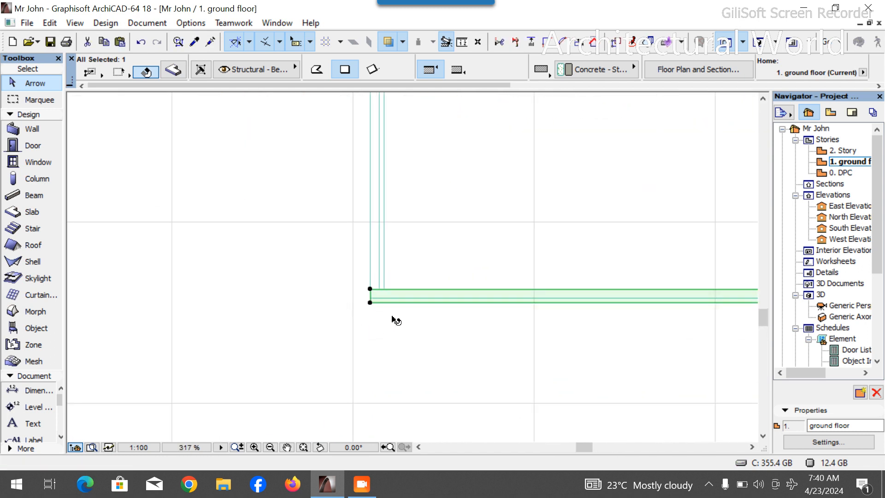
- Delete the duplicate slab and offset the green inner slab's left edge inward by about 50 mm
key(Escape)
click(419, 303)
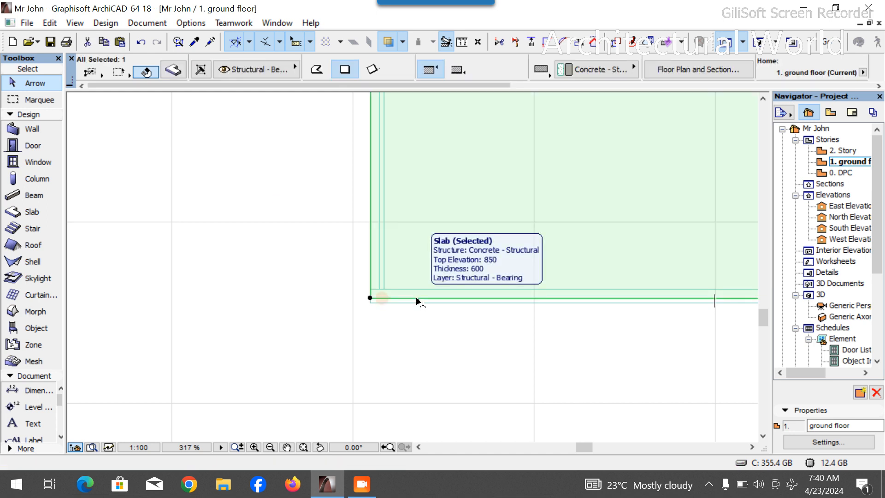
key(Delete)
click(384, 262)
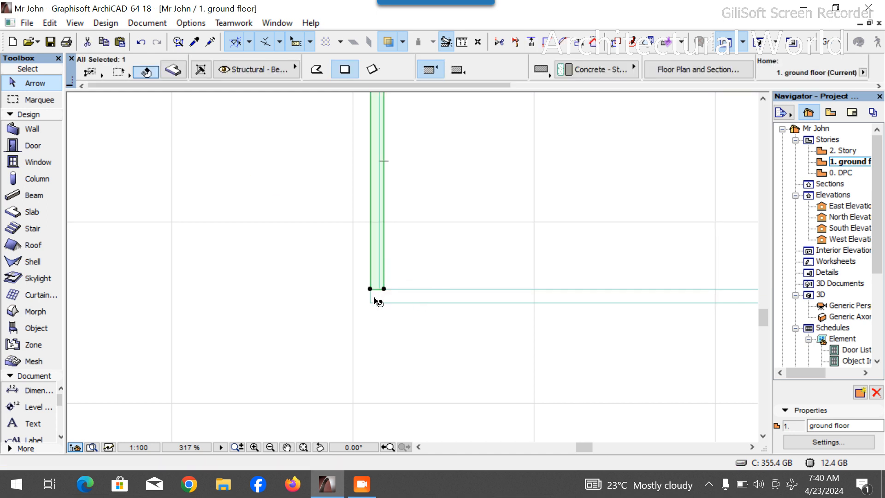
key(Escape)
click(392, 290)
key(Escape)
click(378, 287)
middle_drag(380, 227, 377, 262)
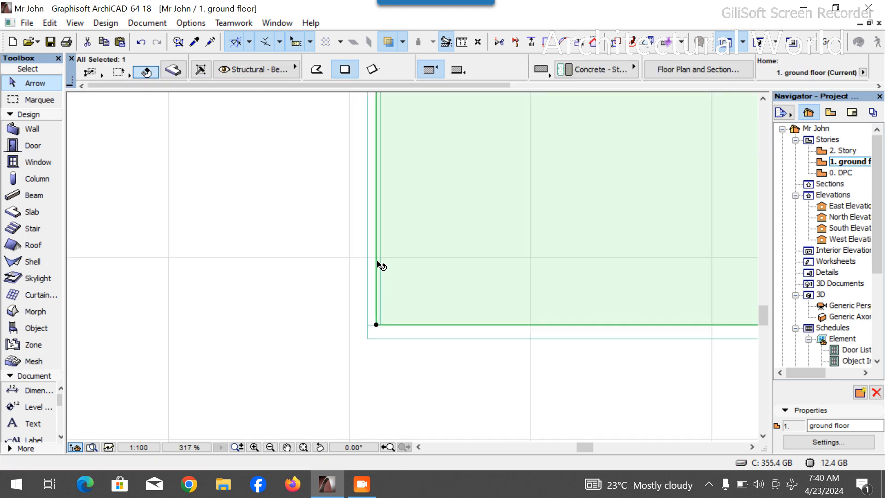
scroll(378, 262, up, 3)
click(376, 255)
click(454, 352)
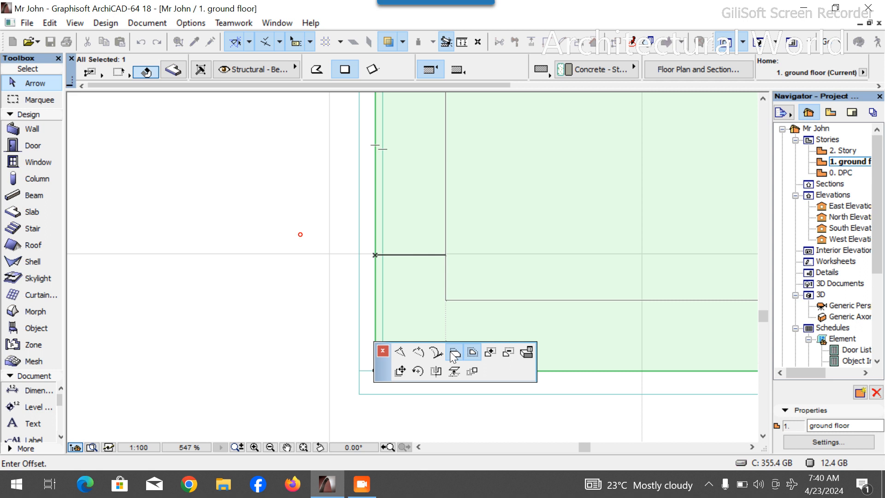
click(384, 247)
- Offset the green inner slab's right edge inward by about 50 mm
scroll(320, 275, down, 2)
scroll(415, 318, up, 5)
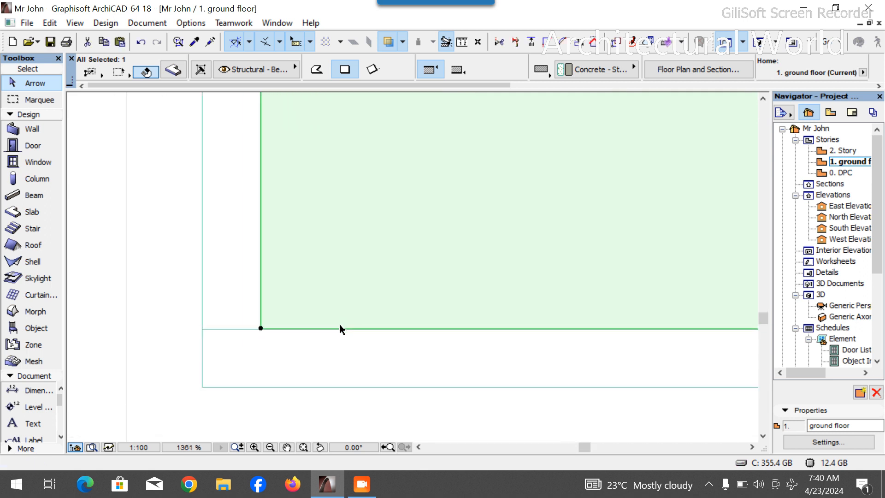
scroll(211, 311, down, 6)
scroll(530, 295, up, 2)
scroll(423, 282, up, 3)
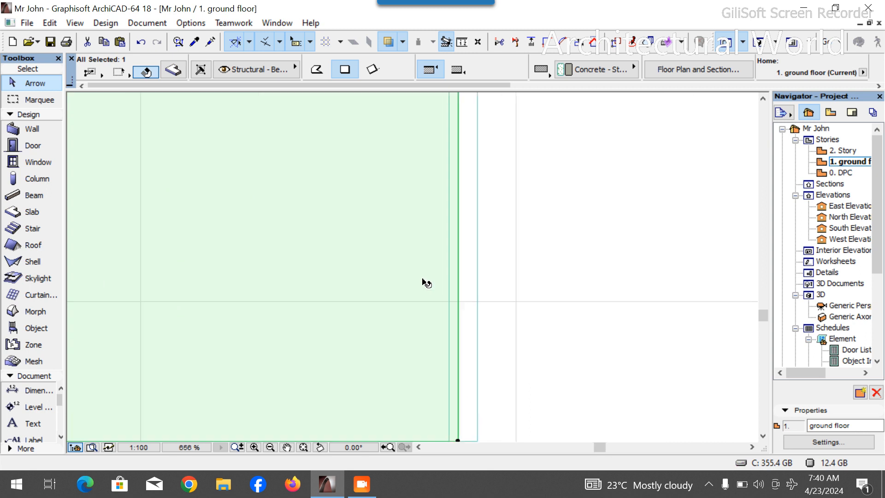
scroll(426, 283, up, 3)
click(478, 277)
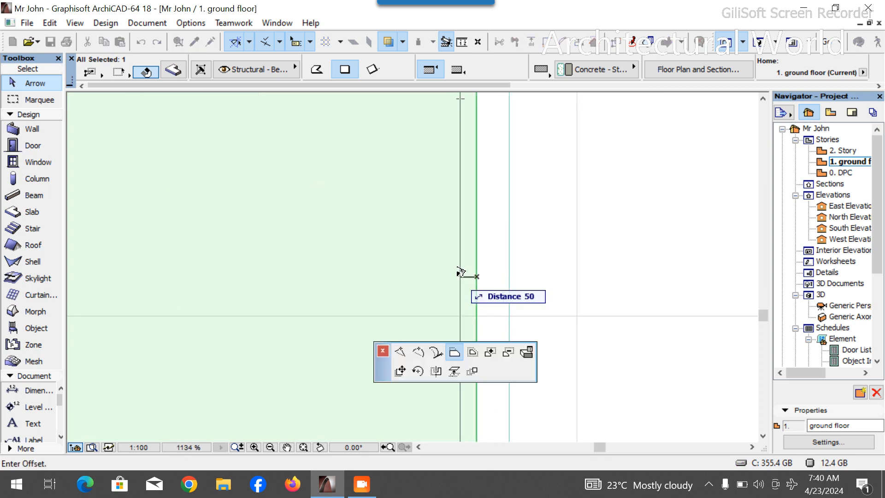
click(460, 273)
- Move the green inner slab's front edge so it meets the porch-front strip
scroll(519, 290, down, 12)
scroll(417, 225, up, 8)
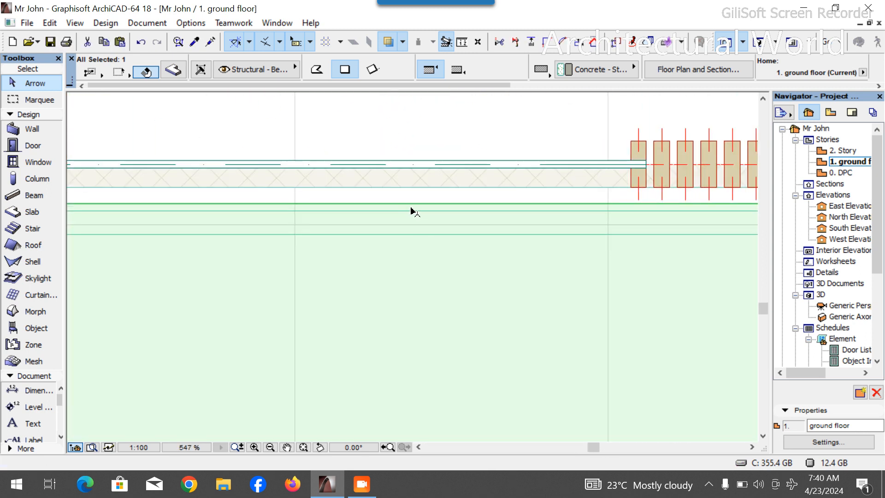
click(413, 204)
click(417, 235)
scroll(429, 228, down, 8)
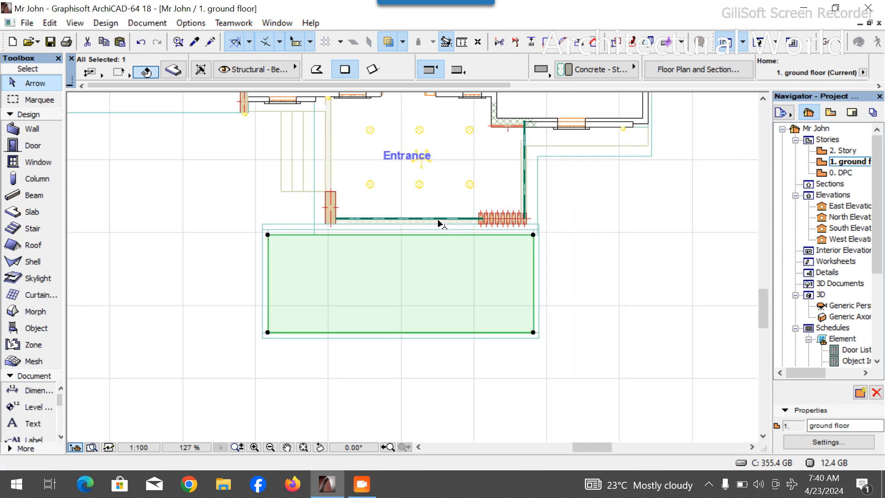
scroll(362, 248, up, 6)
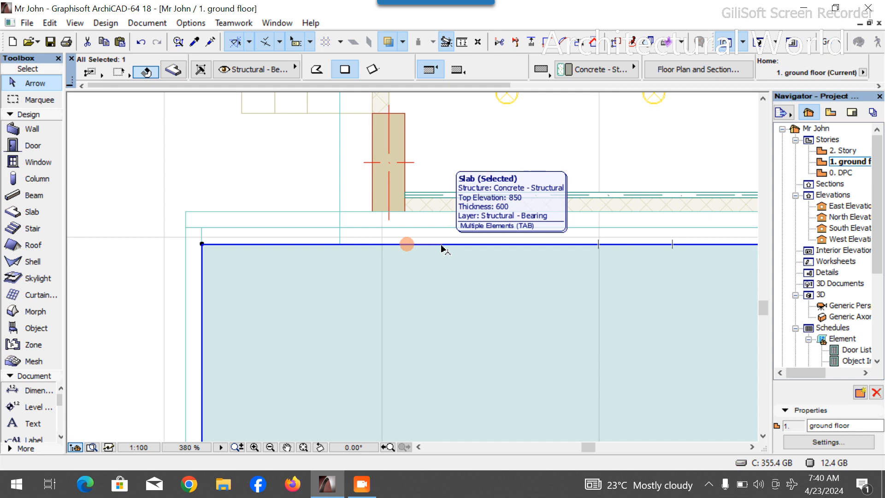
click(442, 249)
click(444, 229)
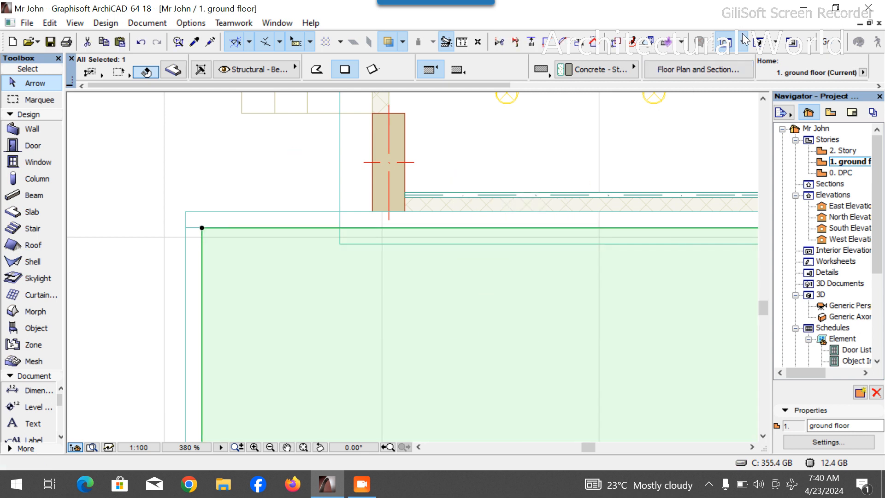
- Select the green slab in 3D and set its reference plane offset to -600 mm
click(765, 38)
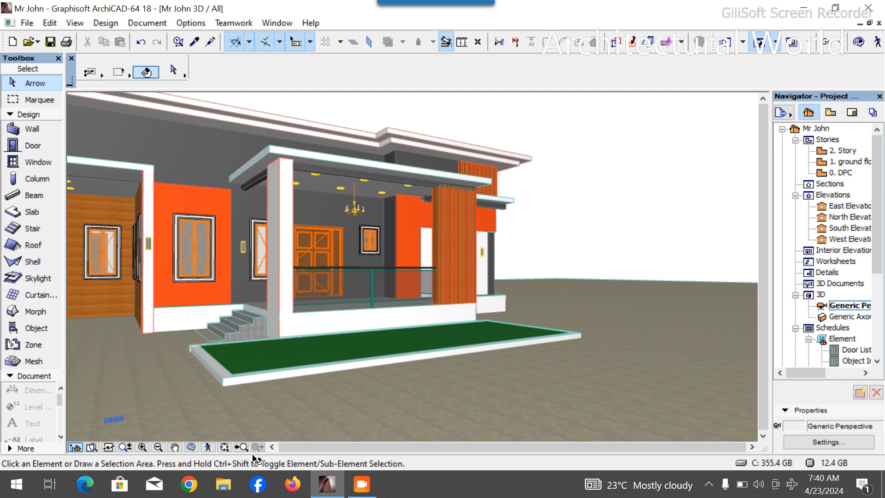
click(191, 447)
drag(443, 406, 326, 367)
scroll(345, 373, up, 3)
key(Escape)
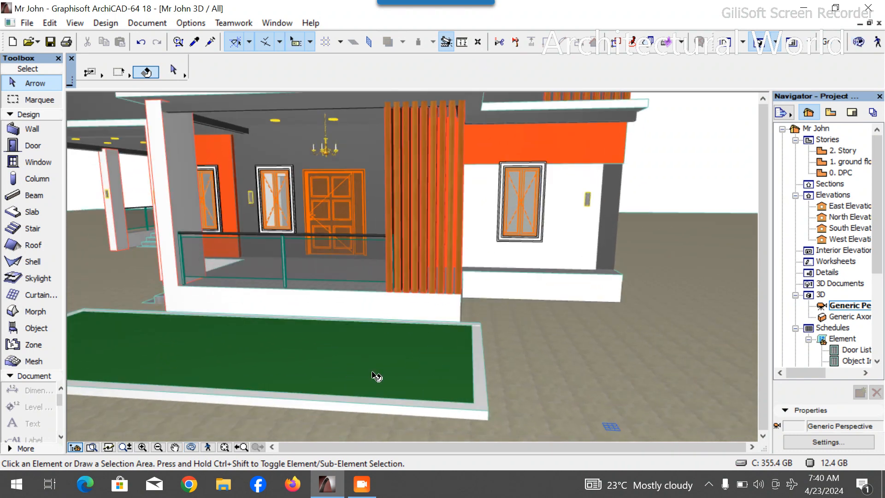
click(390, 361)
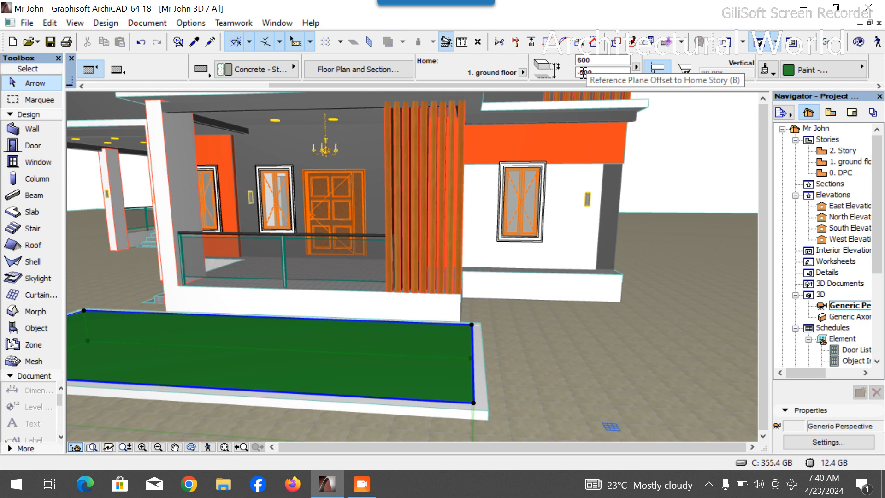
click(583, 72)
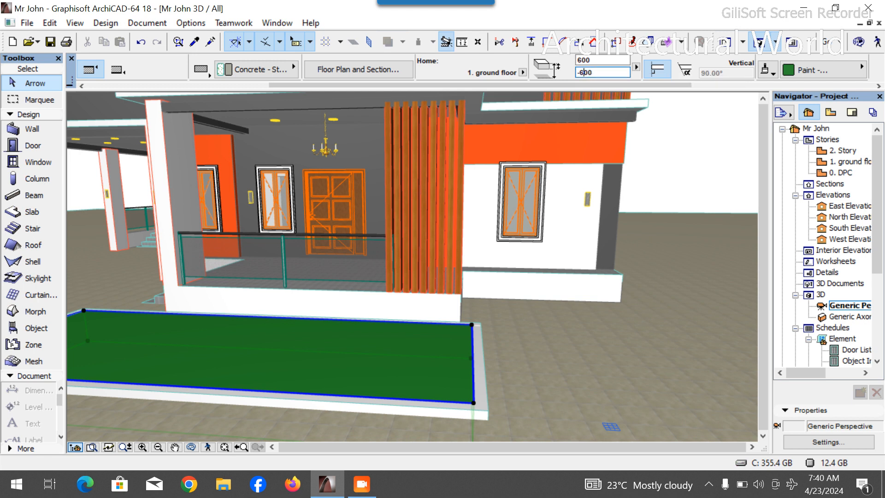
text(-600)
key(Return)
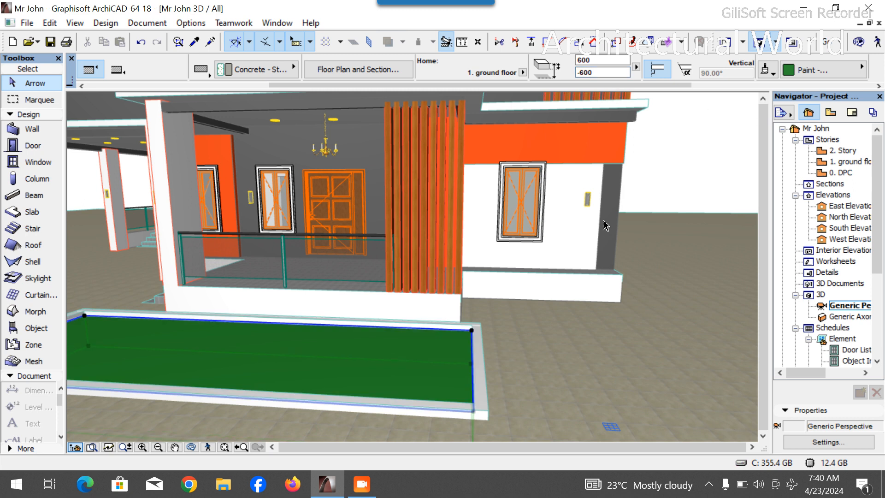
- Inspect the border slabs in 3D and locate them on the DPC story plan
scroll(605, 245, down, 2)
scroll(316, 291, up, 1)
scroll(415, 302, down, 2)
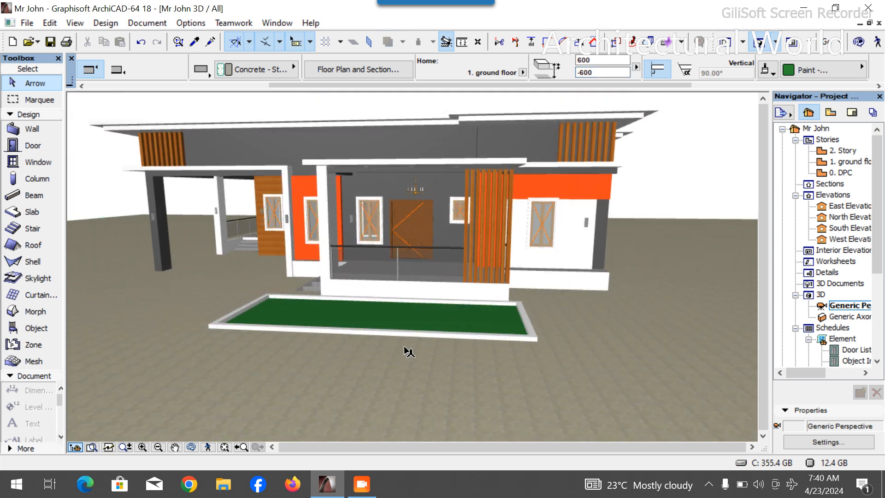
click(644, 355)
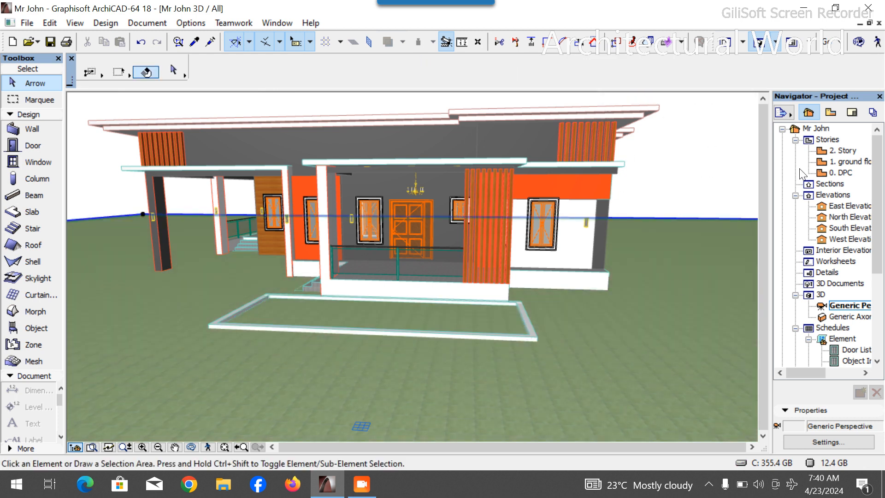
double_click(846, 161)
key(ctrl+Down)
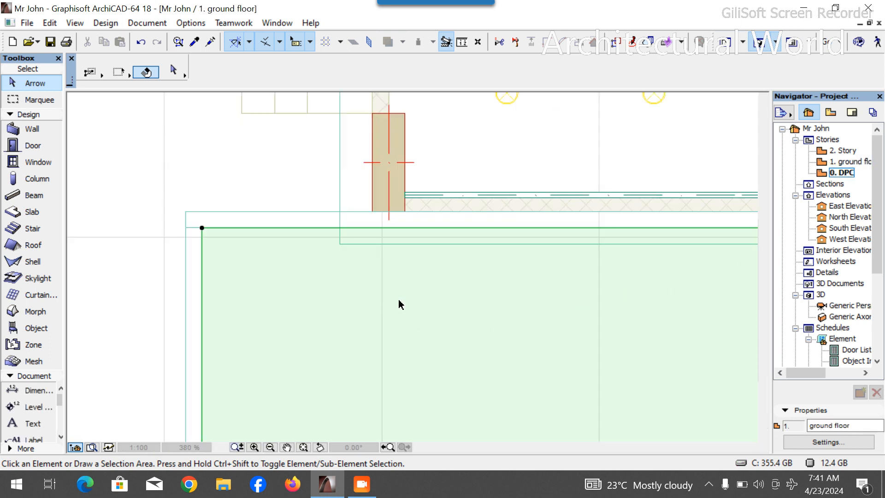
scroll(486, 202, down, 5)
click(349, 292)
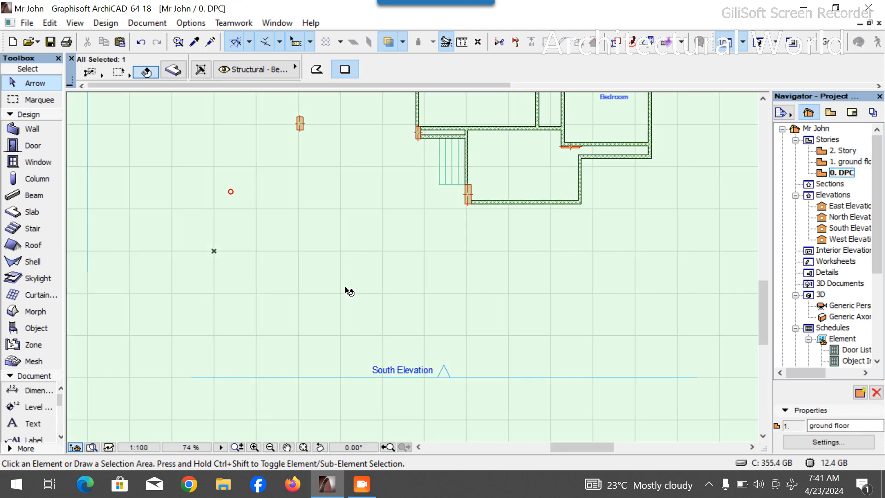
scroll(604, 70, right, 4)
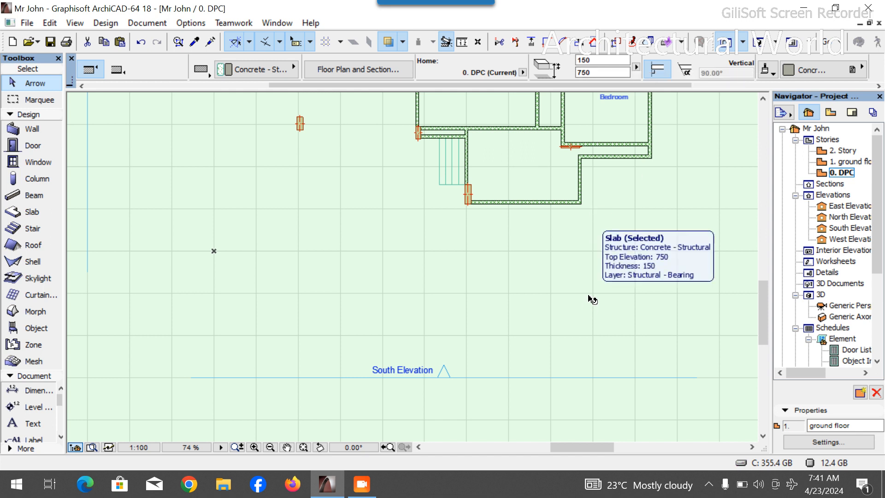
key(Escape)
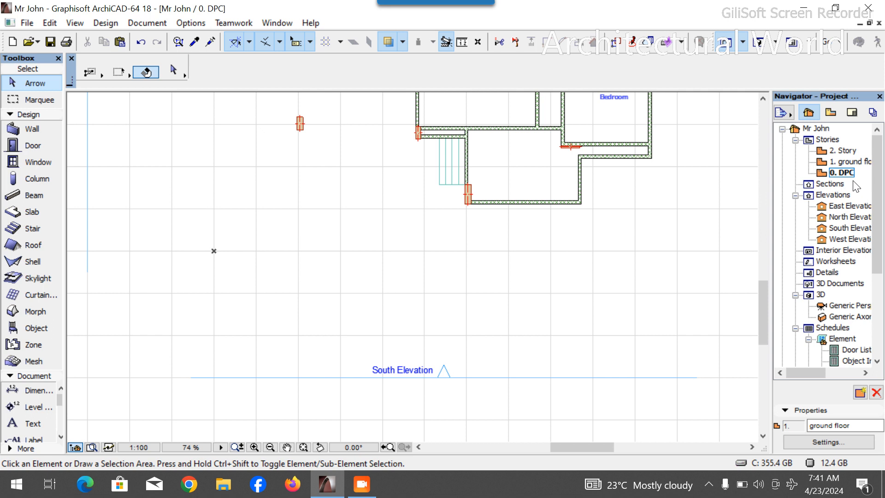
- On the ground floor plan, select the five slabs in front of the entrance and move their home story to 0. DPC
double_click(856, 162)
click(594, 297)
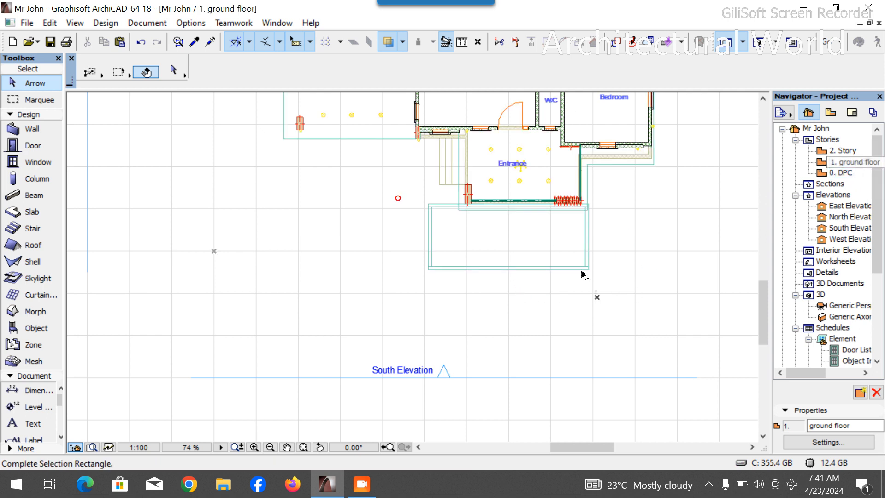
click(397, 223)
scroll(419, 222, up, 7)
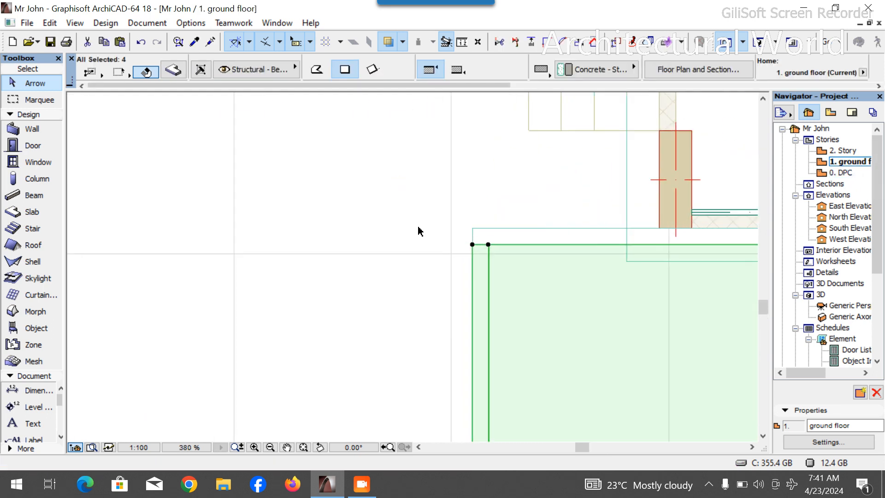
click(494, 236)
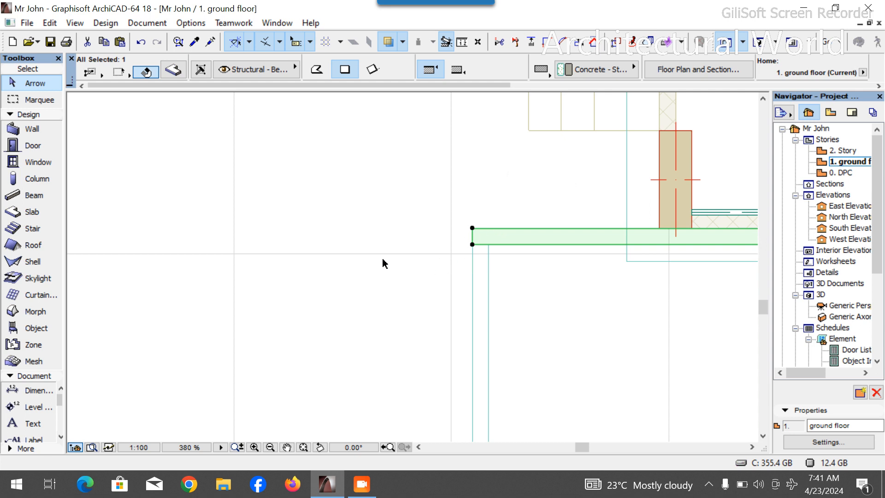
scroll(338, 226, down, 5)
shift+drag(361, 292, 691, 390)
click(173, 72)
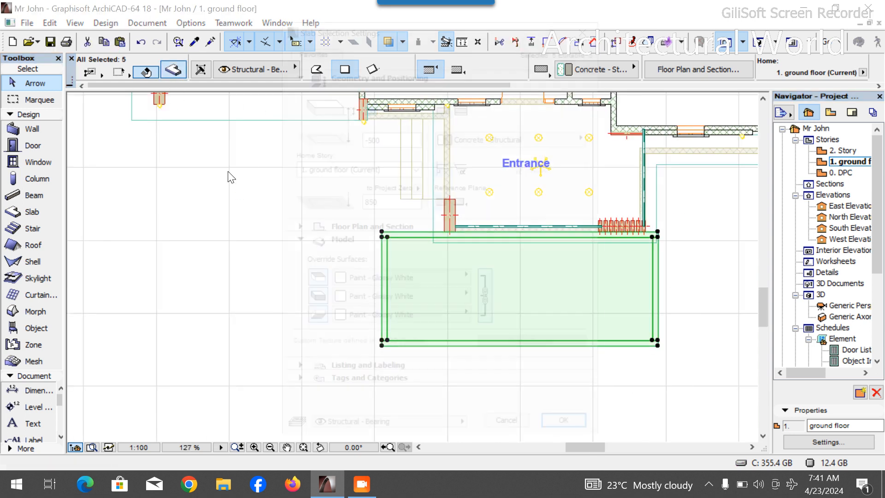
click(353, 171)
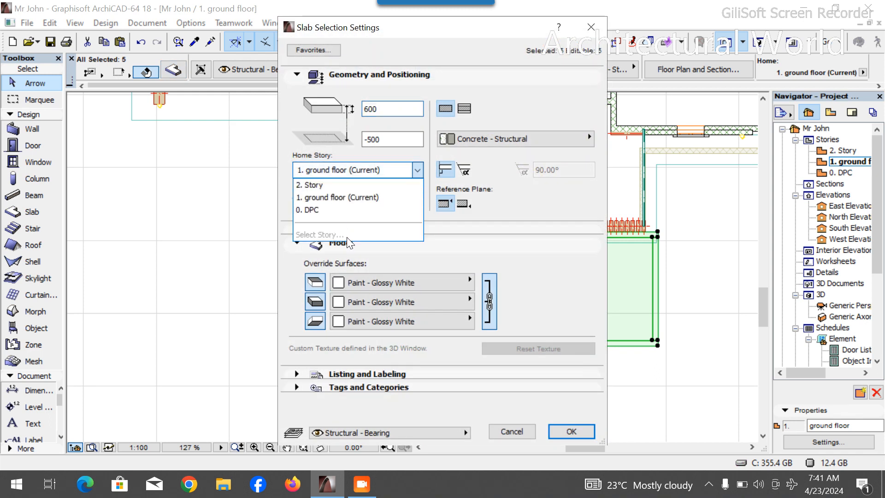
click(322, 211)
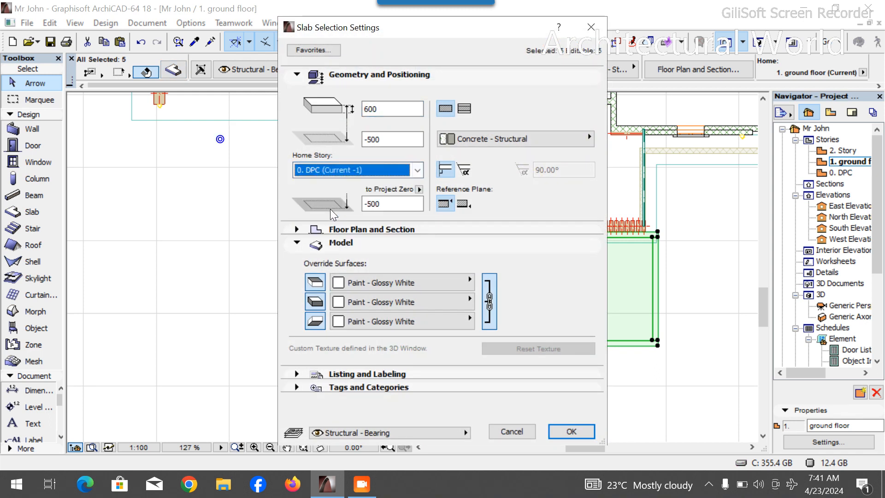
click(571, 431)
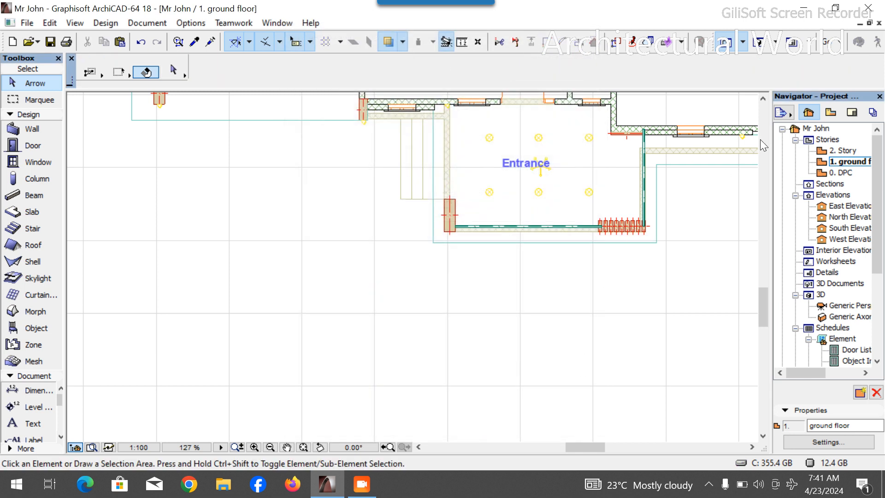
- In 3D from the DPC story, select the four border slabs and set their reference plane offset to 650 mm
double_click(843, 173)
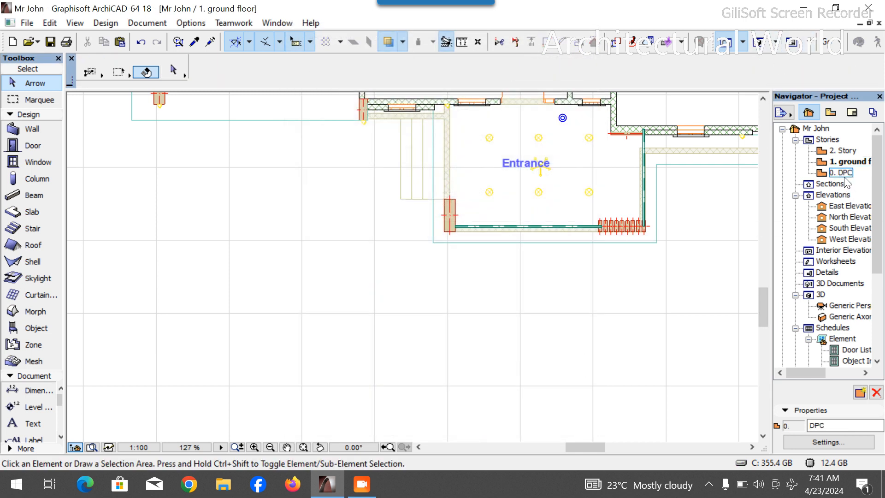
click(757, 42)
shift+middle_drag(605, 325, 521, 385)
scroll(610, 295, down, 4)
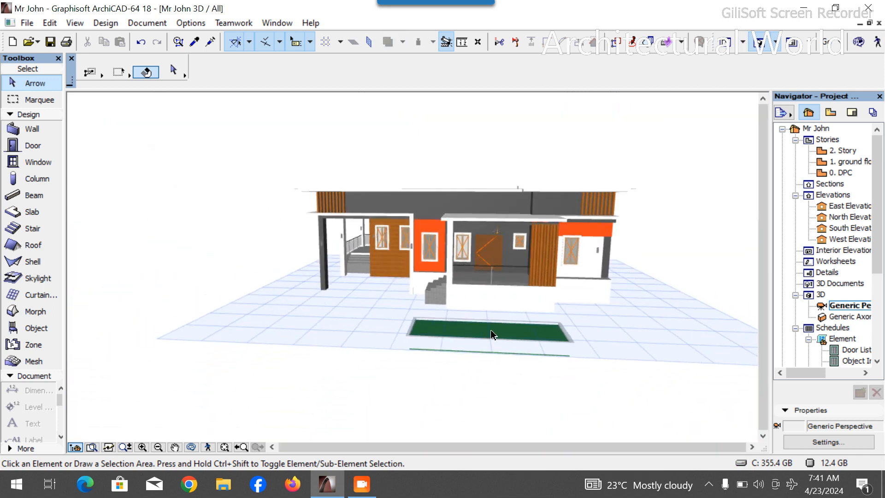
scroll(492, 332, up, 4)
click(193, 449)
drag(294, 382, 404, 379)
click(410, 334)
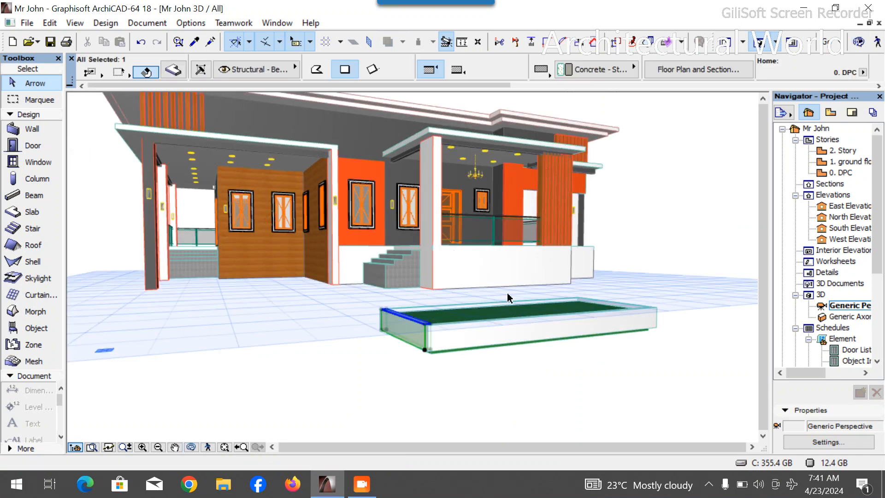
scroll(438, 315, up, 2)
scroll(427, 310, up, 1)
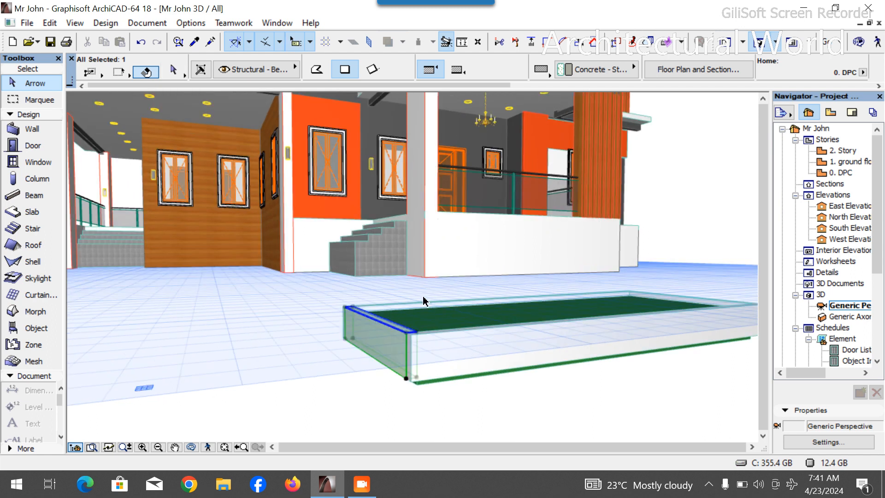
shift+click(424, 304)
shift+click(459, 344)
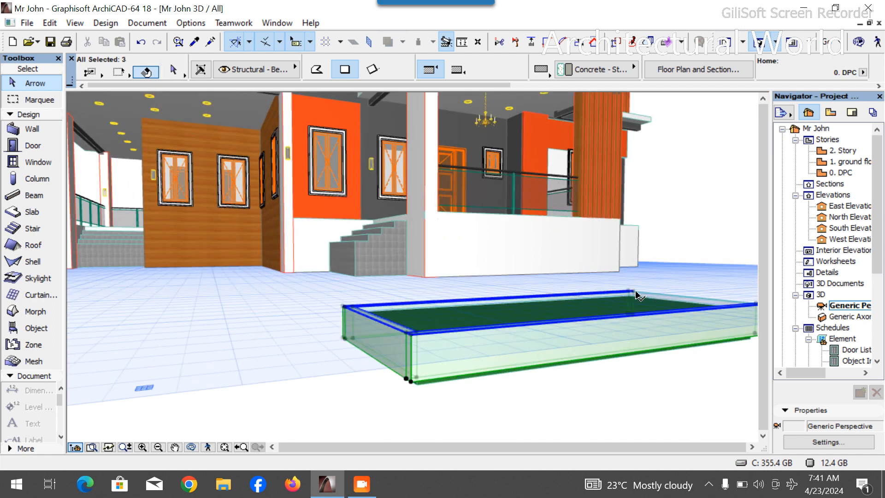
shift+click(671, 295)
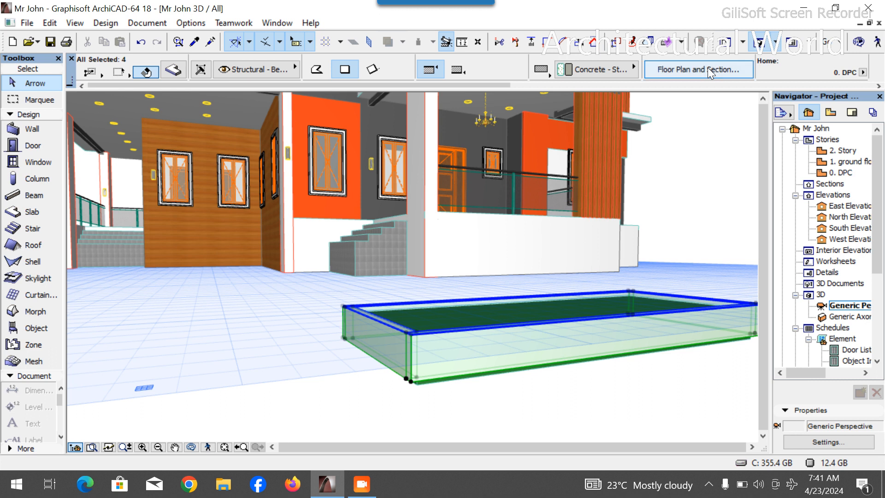
scroll(710, 72, down, 3)
click(593, 73)
text(65)
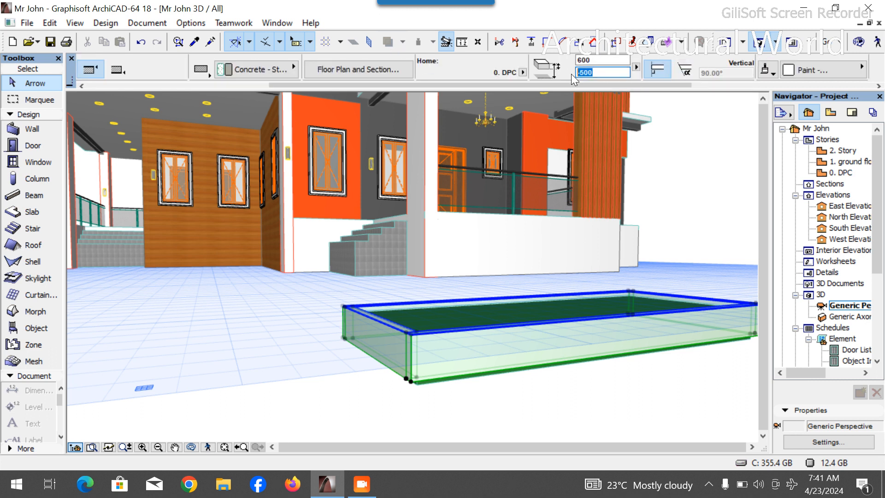
text(0)
key(Return)
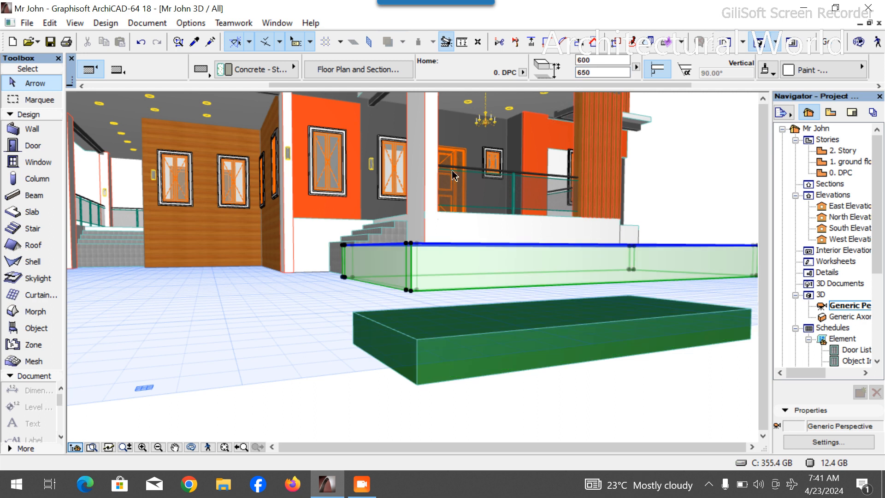
- Set the selected border slabs' thickness to 200 mm
scroll(449, 184, up, 3)
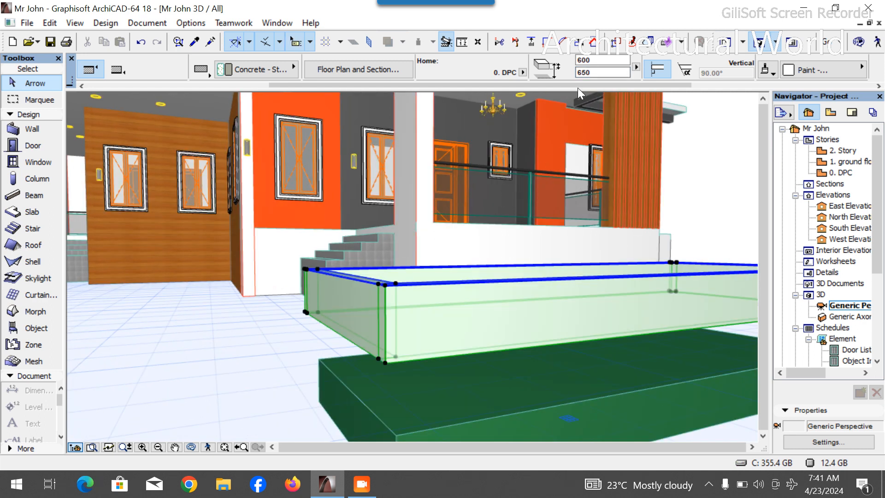
click(191, 447)
drag(470, 349, 426, 364)
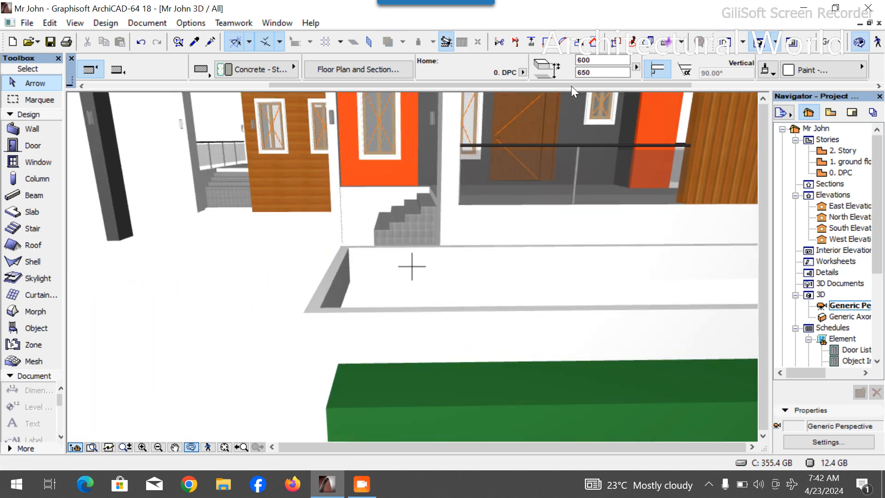
click(582, 60)
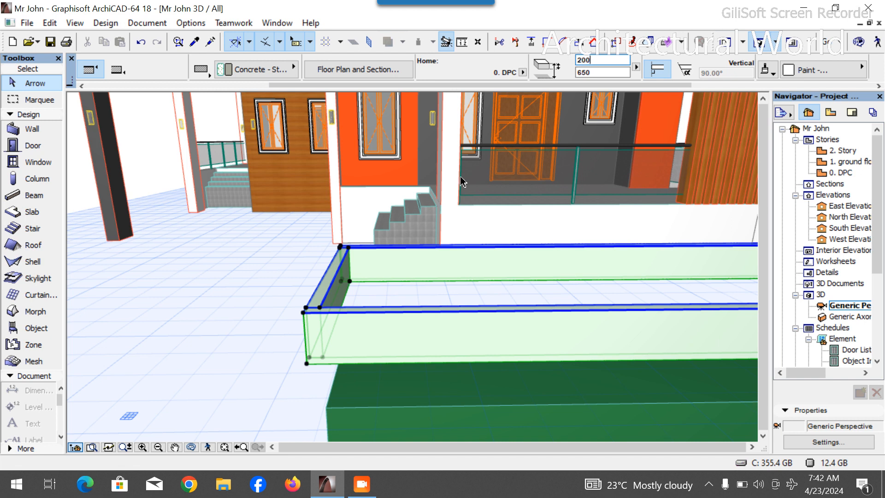
key(Return)
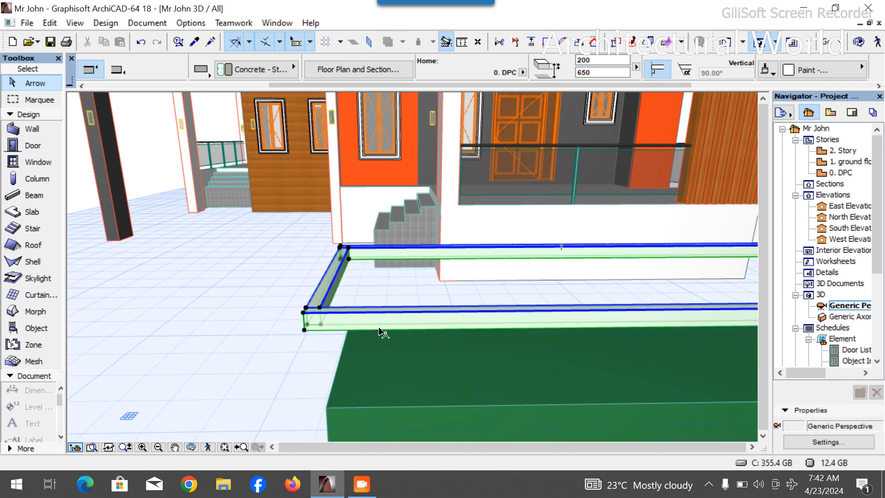
key(Escape)
- Select the green inner slab and set its reference plane offset to 650 mm and its thickness to 150 mm
click(409, 364)
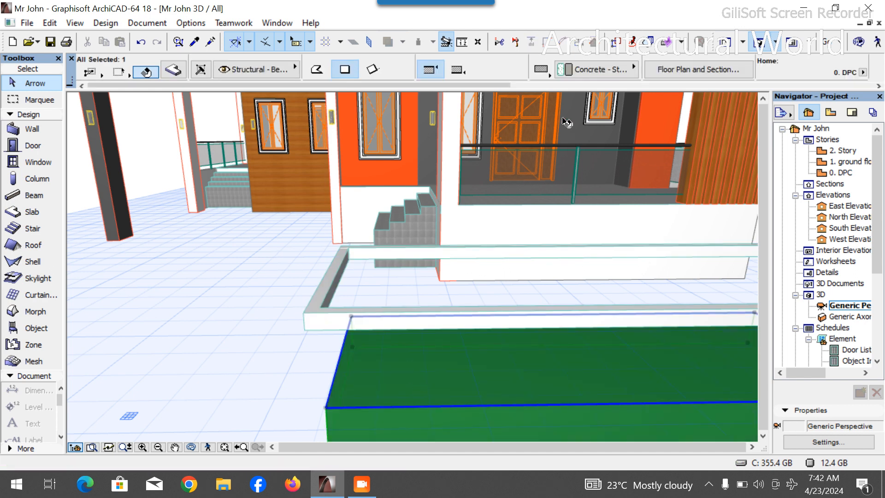
scroll(514, 66, down, 5)
click(688, 72)
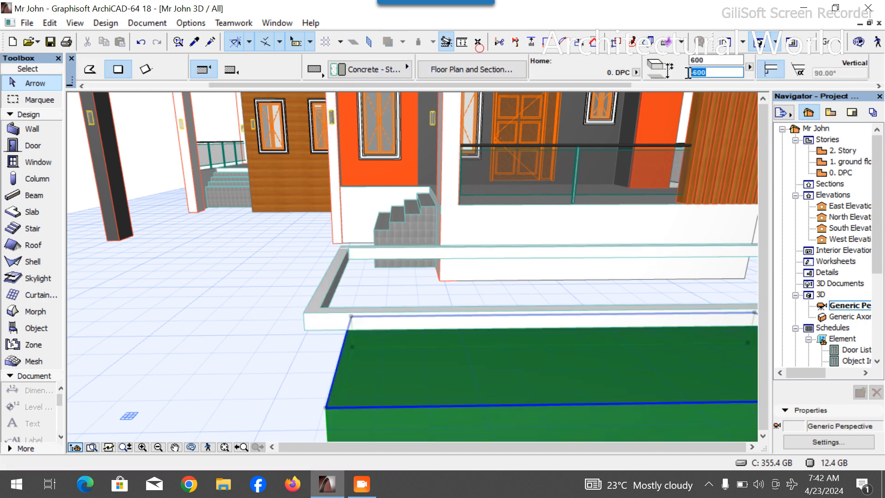
text(6)
key(Return)
click(707, 61)
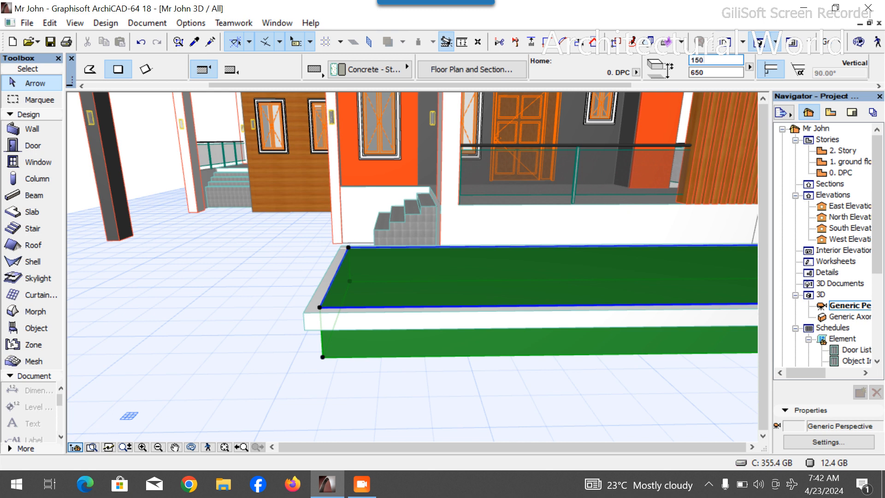
key(Return)
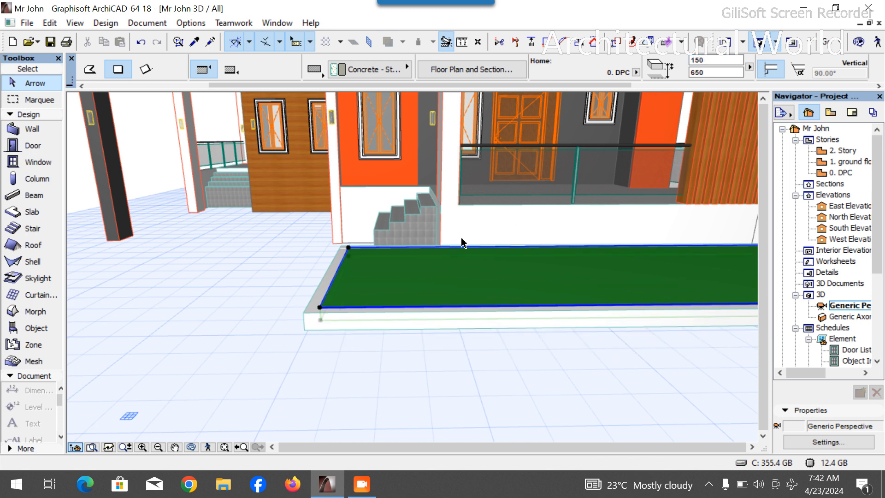
- Lower the green slab's reference plane offset to 550 mm
click(699, 72)
key(BackSpace)
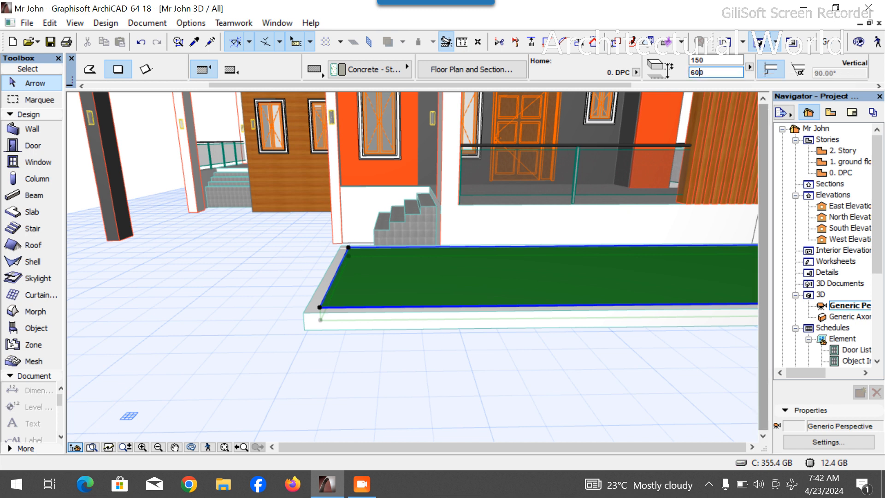
text(0)
key(Return)
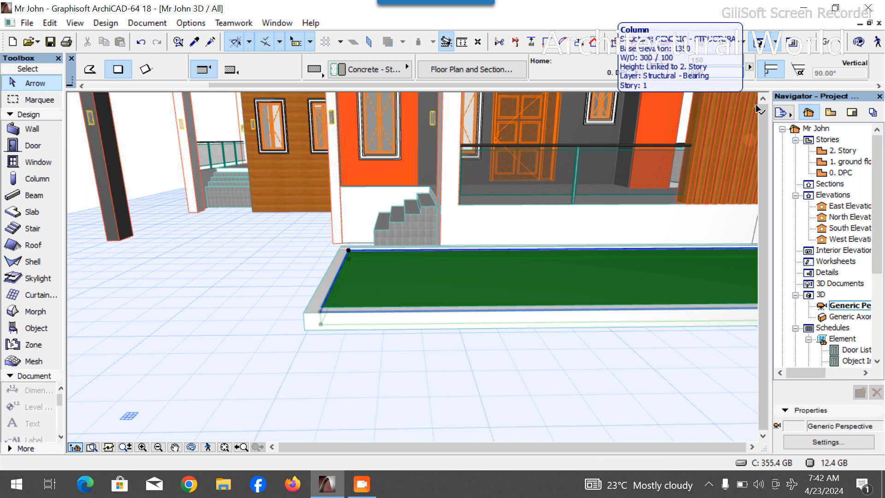
click(697, 74)
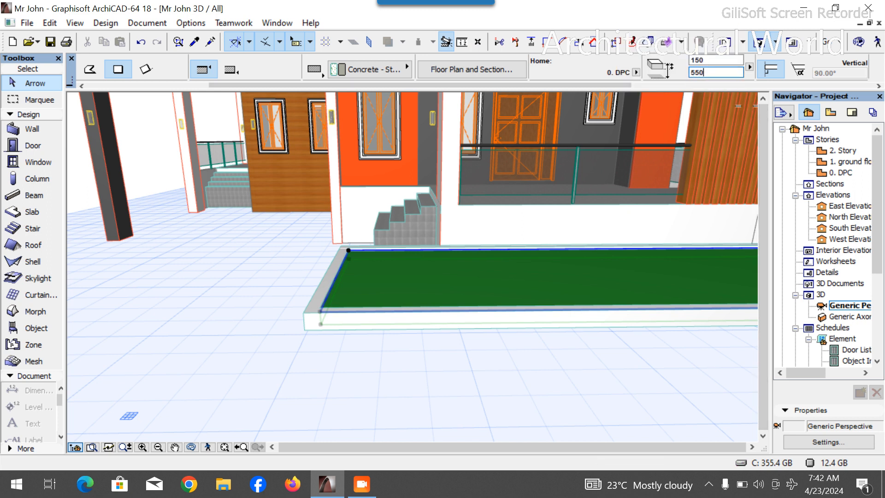
key(Return)
- Override all surfaces of the green inner slab with the Grass - Green material
scroll(406, 246, up, 5)
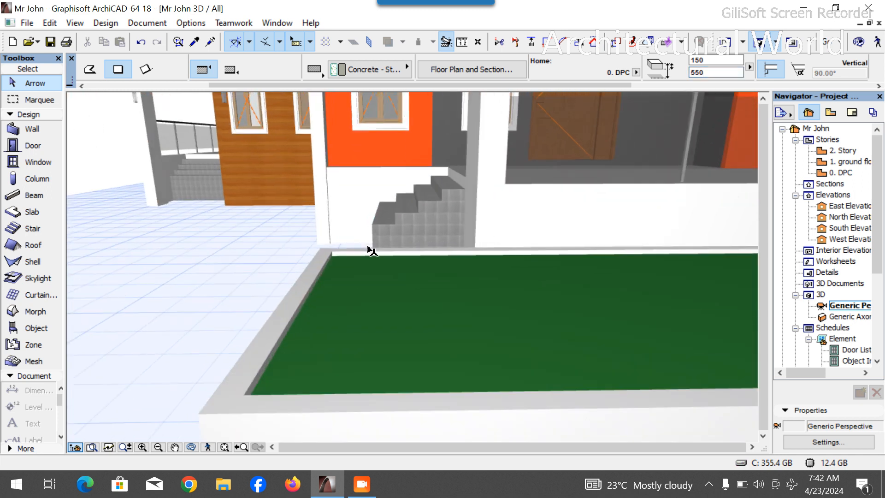
click(189, 447)
drag(244, 382, 397, 311)
drag(452, 294, 400, 309)
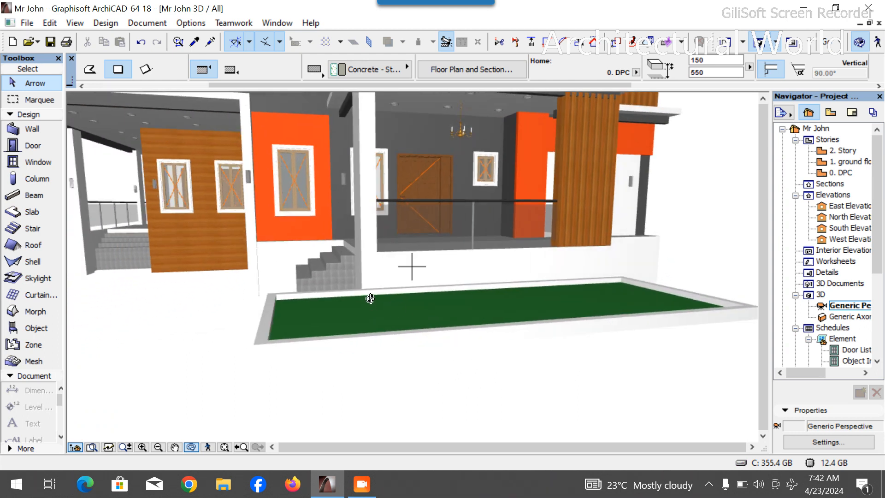
drag(575, 280, 530, 316)
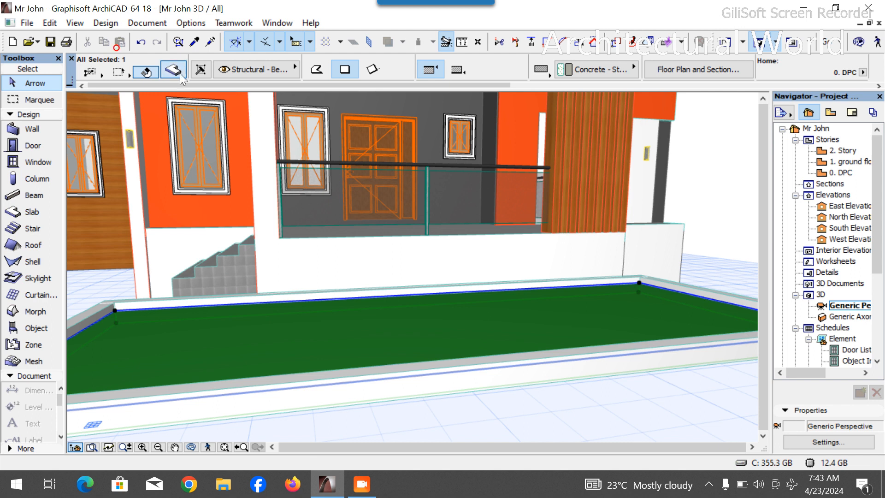
click(181, 75)
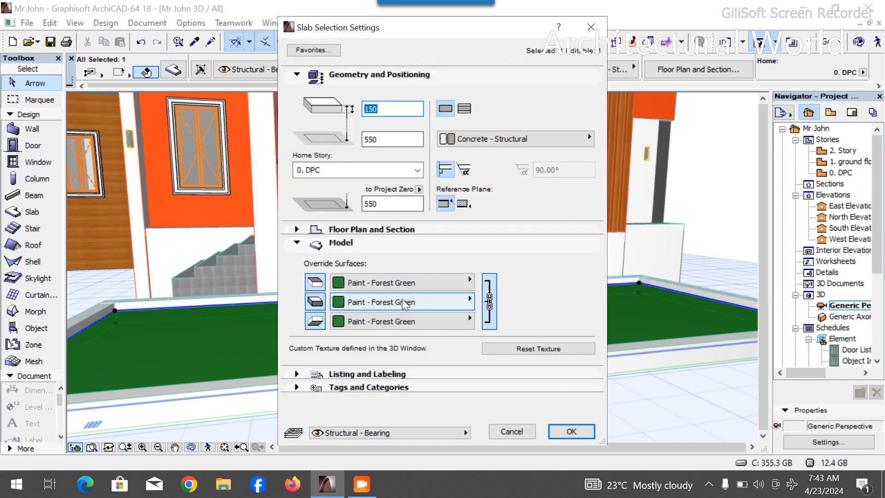
click(404, 284)
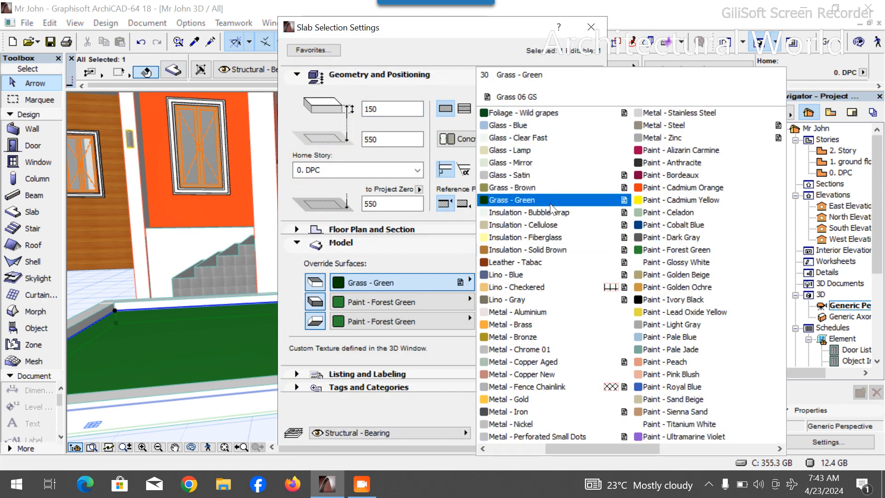
scroll(594, 235, up, 1)
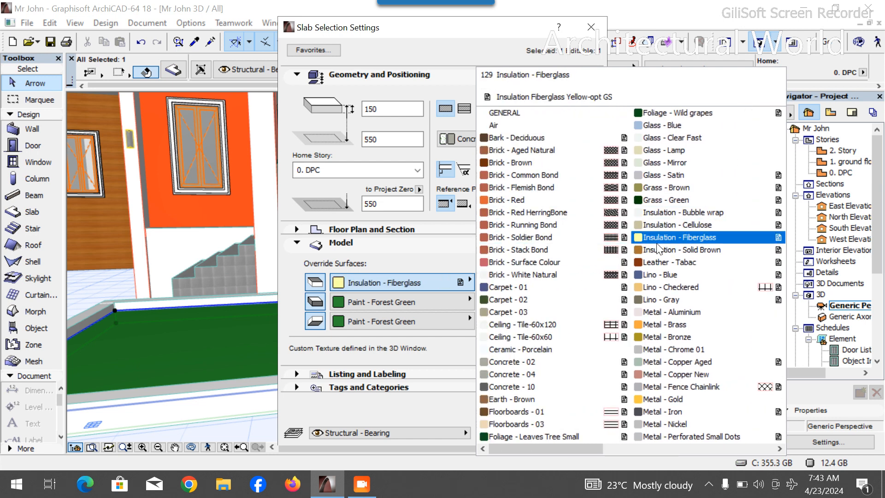
click(696, 200)
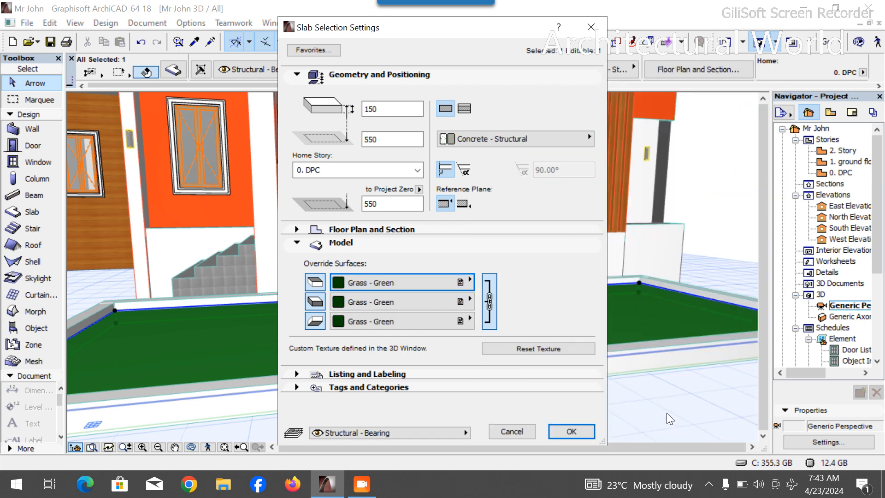
click(572, 432)
shift+middle_drag(560, 412, 391, 361)
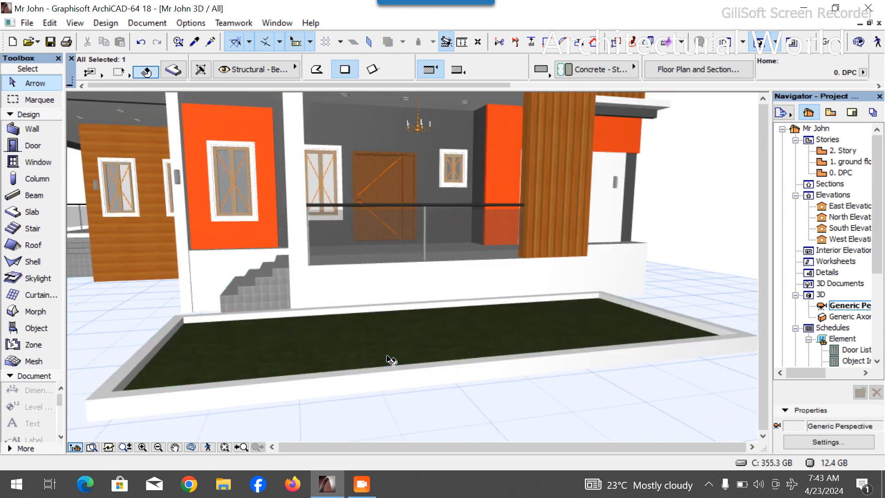
scroll(389, 357, up, 2)
scroll(566, 63, down, 3)
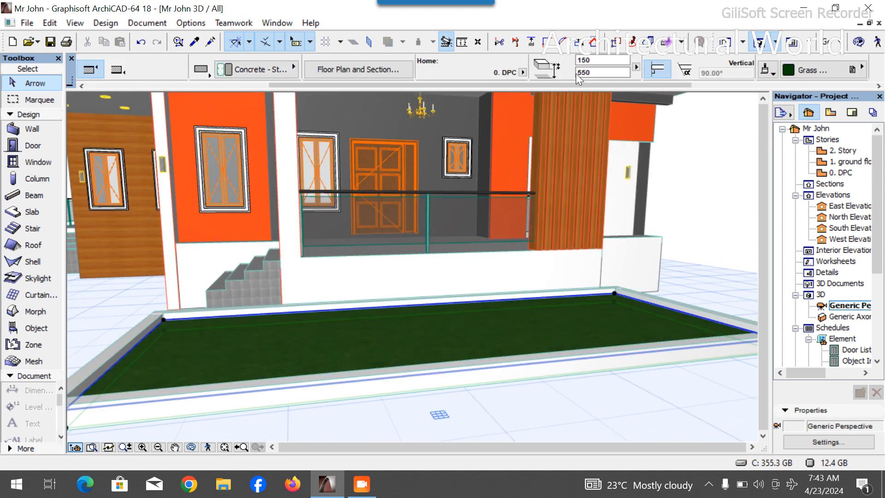
scroll(551, 298, down, 5)
scroll(404, 332, up, 2)
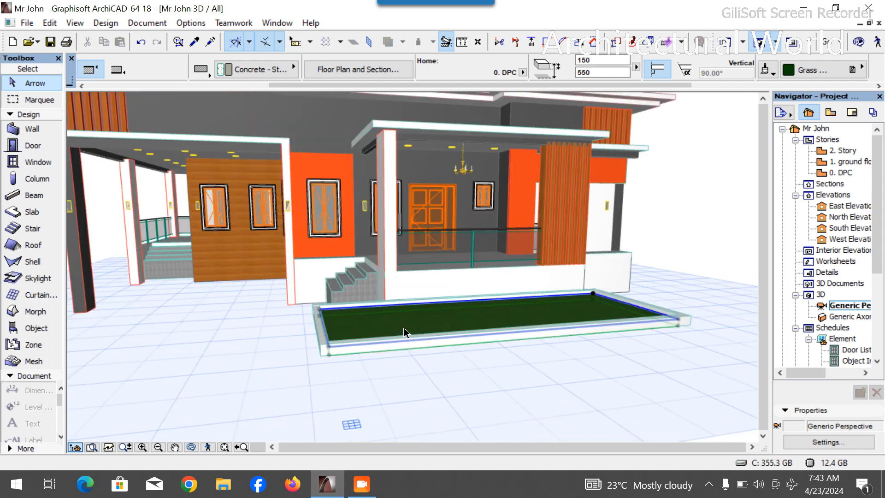
key(Escape)
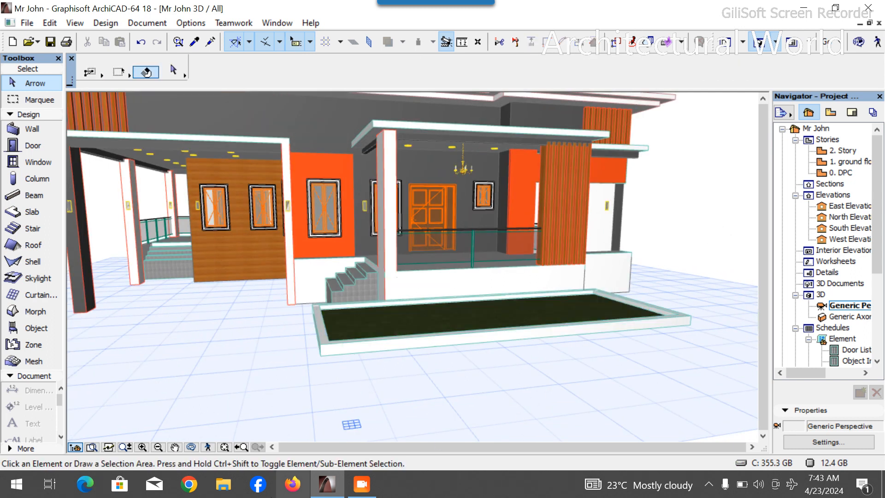
- Open the 0. DPC floor plan and drag a copy of the right border slab strip far to the north
click(191, 447)
drag(388, 370, 360, 337)
double_click(846, 173)
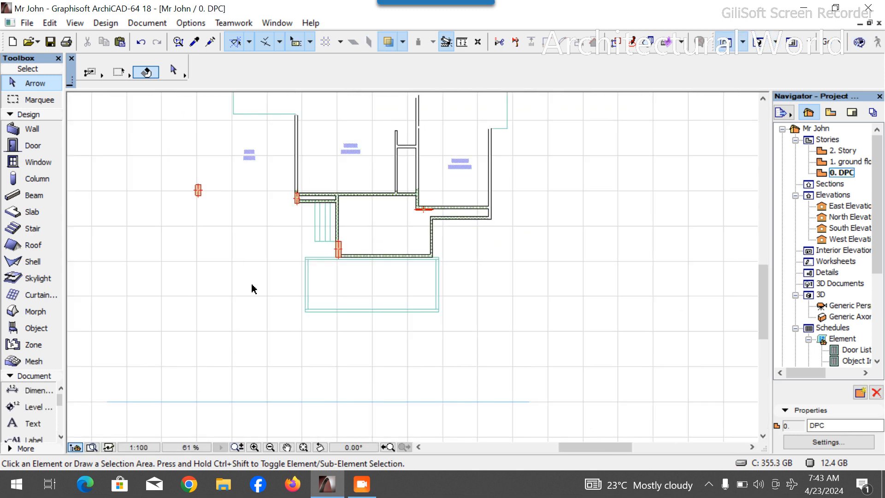
scroll(439, 286, up, 5)
click(439, 282)
key(ctrl+shift+d)
click(439, 286)
scroll(404, 300, down, 7)
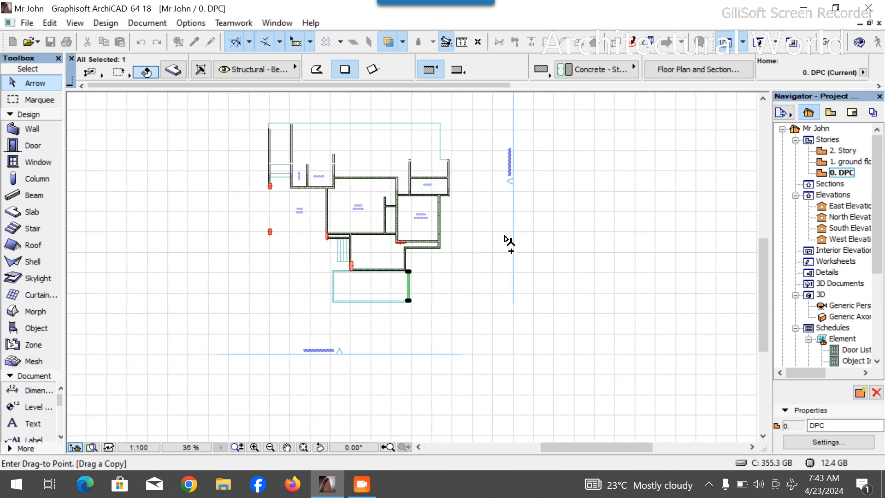
scroll(466, 202, down, 4)
scroll(475, 155, up, 3)
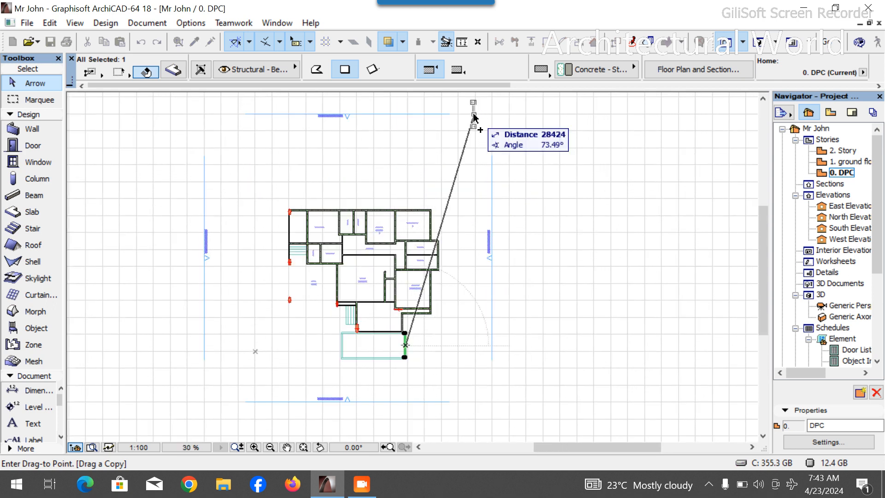
click(474, 118)
- Stretch the copied border strip southwards into a long narrow slab beside the house
scroll(474, 129, up, 5)
scroll(475, 143, up, 5)
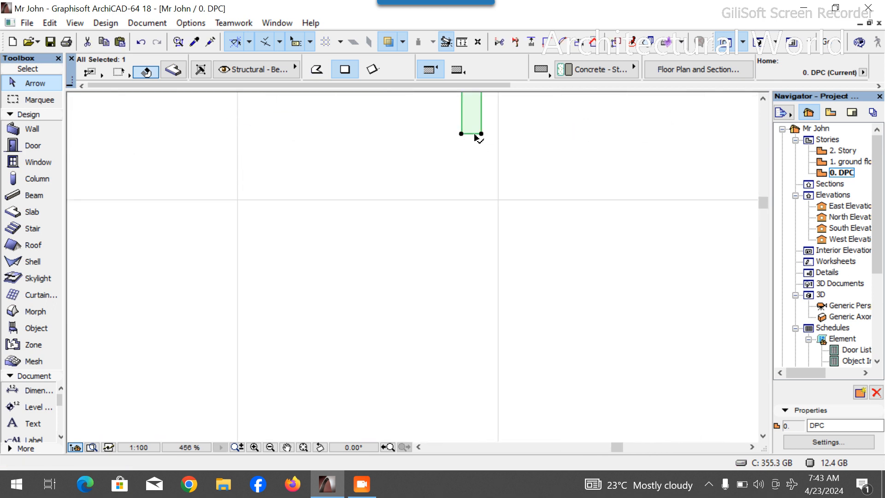
click(473, 135)
scroll(467, 189, down, 13)
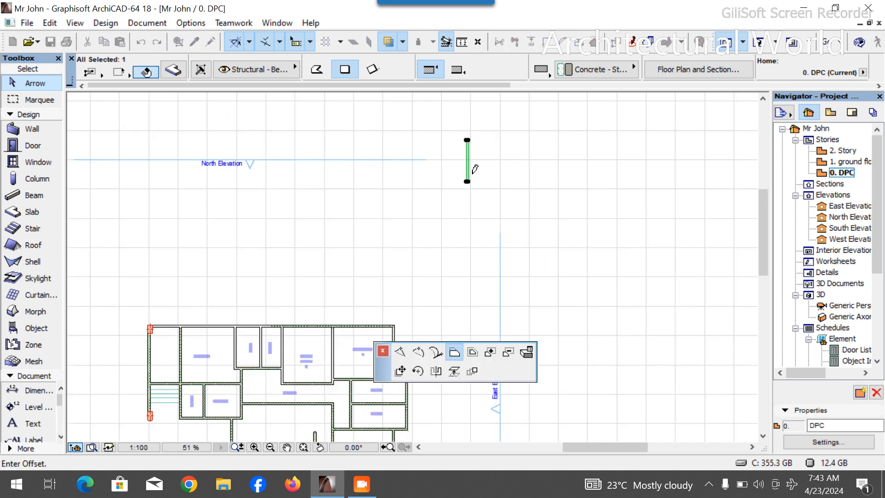
scroll(479, 261, up, 2)
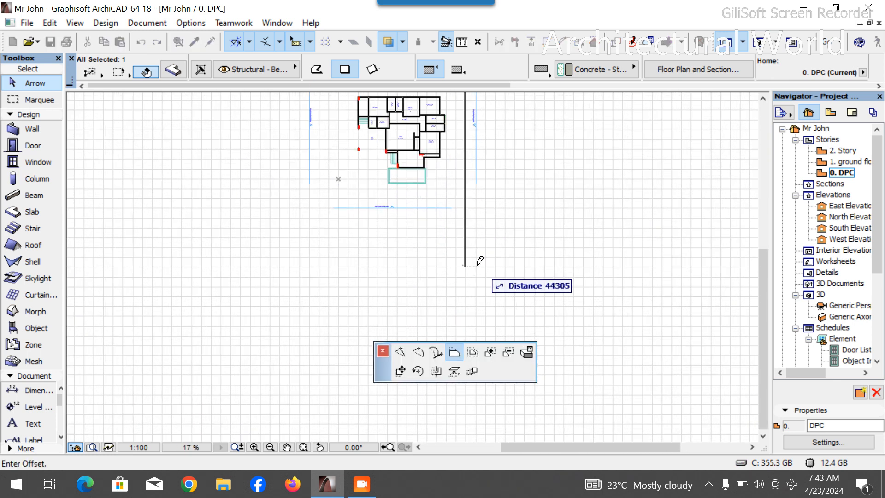
click(478, 393)
scroll(468, 235, up, 3)
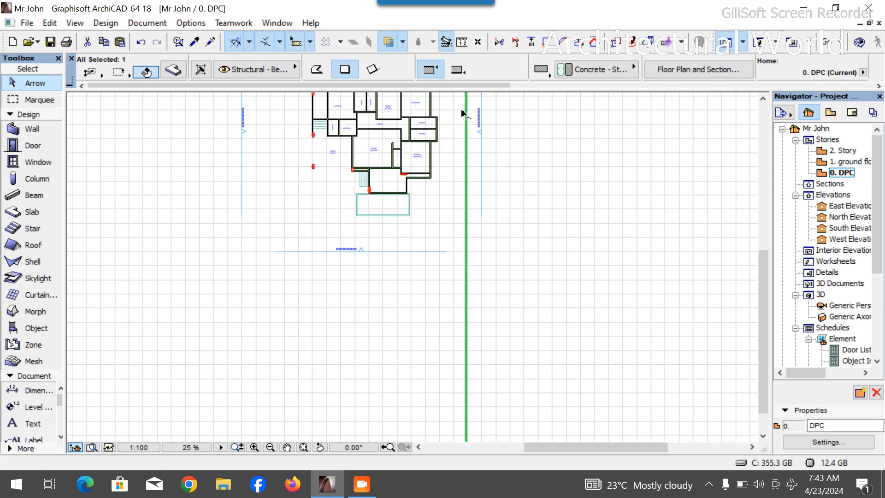
- Move the long strip slab slightly to the left
key(ctrl+d)
click(478, 230)
click(442, 231)
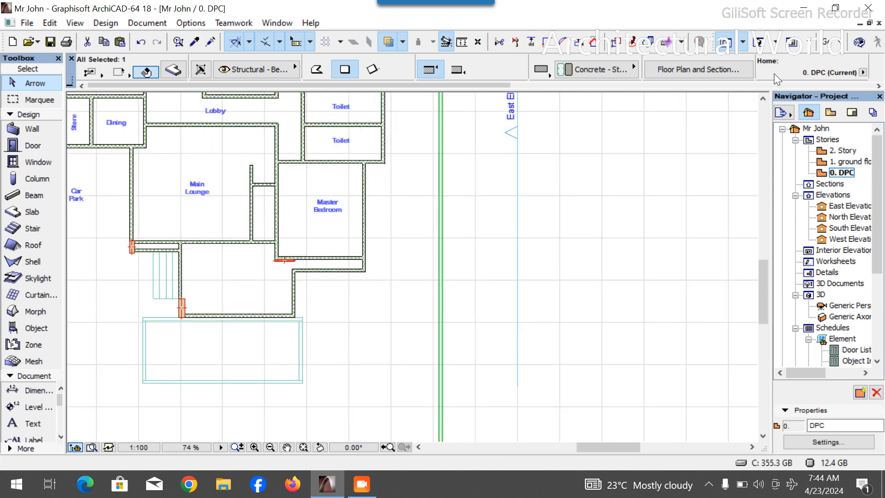
- Examine the long strip slab next to the house in the 3D view
key(F3)
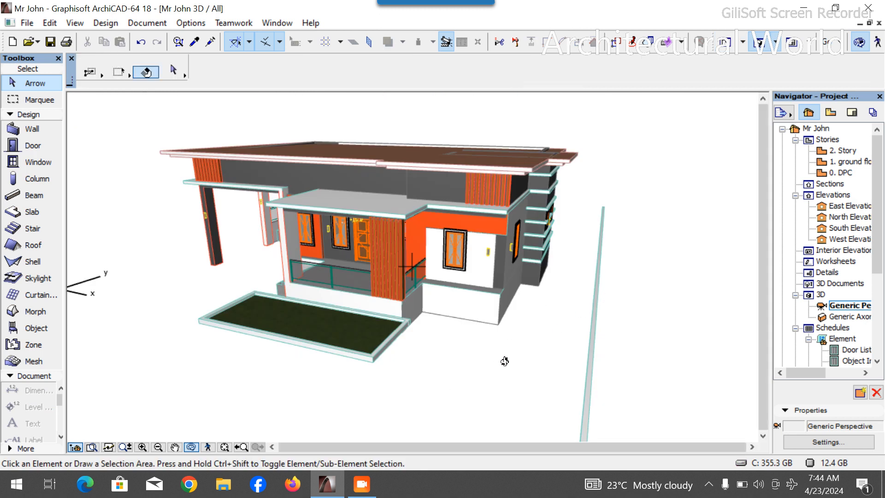
shift+middle_drag(635, 350, 656, 305)
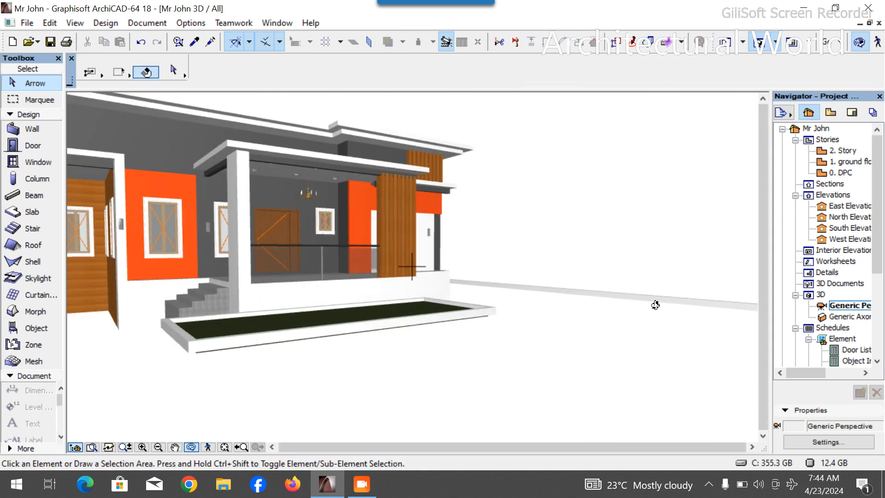
click(633, 295)
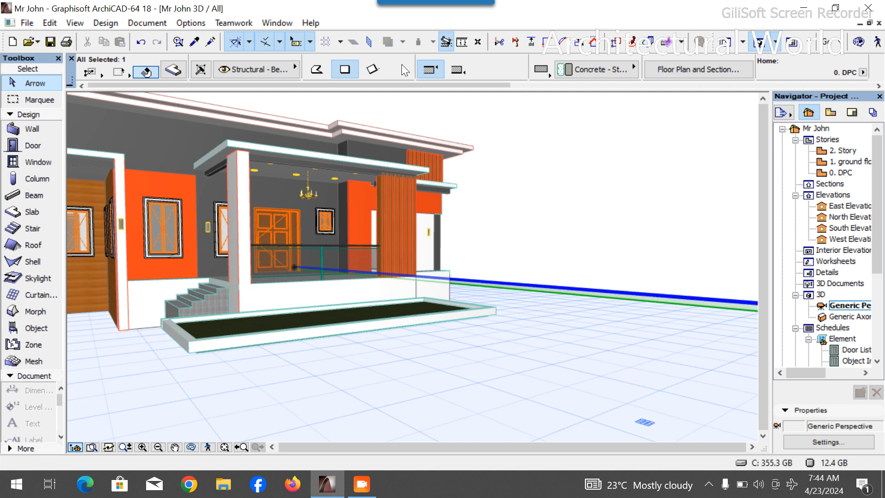
scroll(405, 70, down, 5)
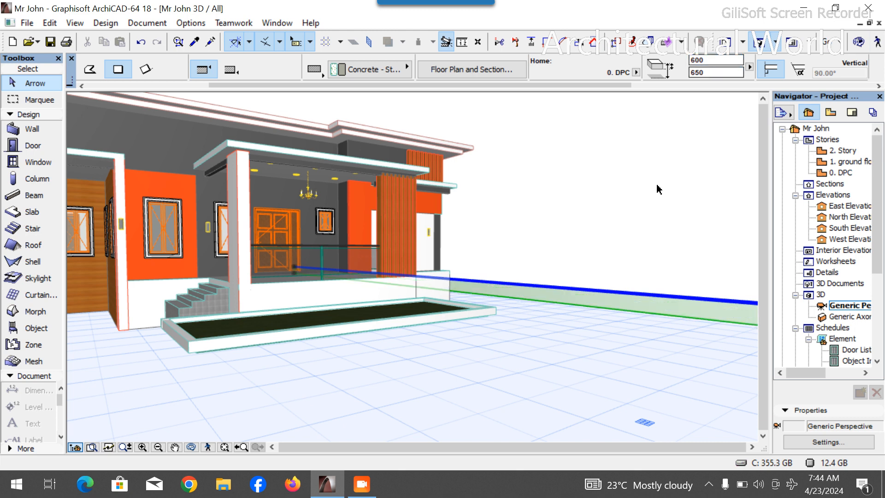
scroll(623, 314, up, 5)
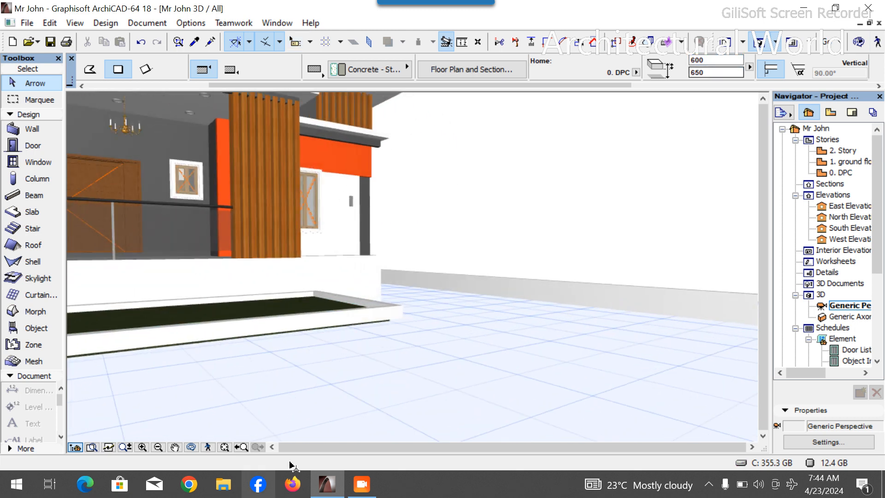
click(189, 446)
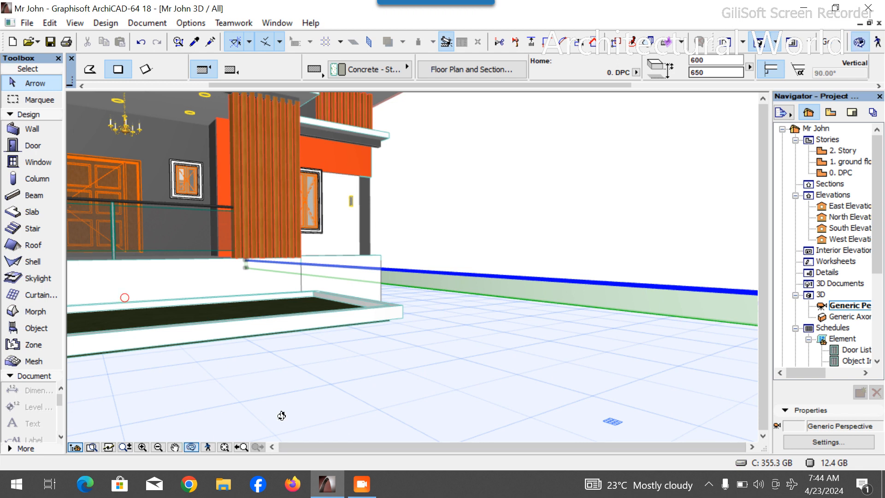
drag(587, 334, 547, 323)
scroll(320, 310, down, 3)
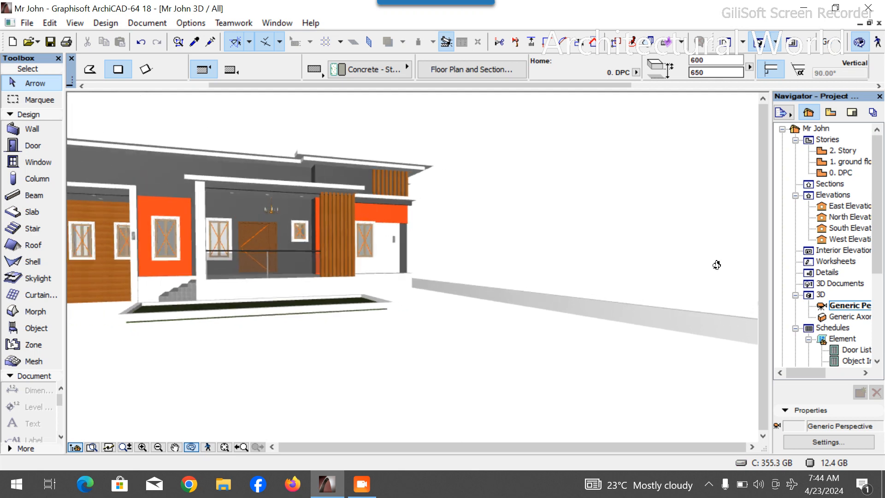
- Return to the 0. DPC plan and drag a copy of the green grass slab to the north
double_click(857, 161)
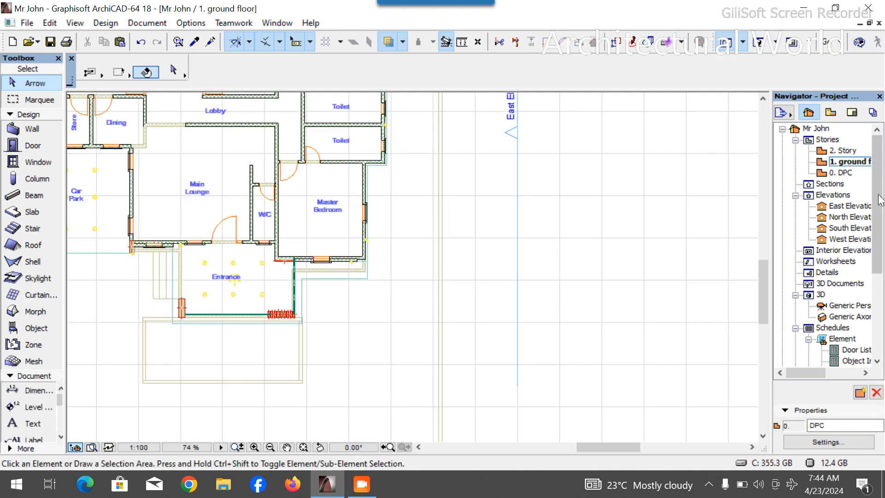
click(842, 173)
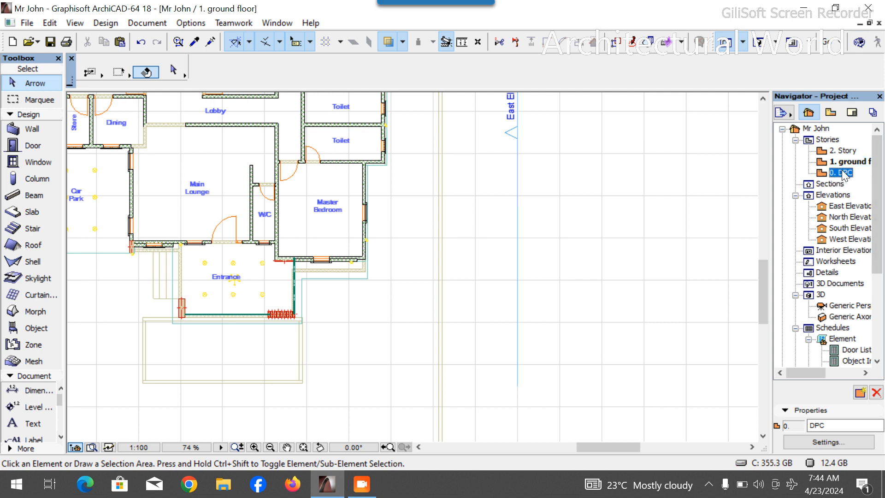
click(249, 355)
key(ctrl+shift+d)
click(247, 357)
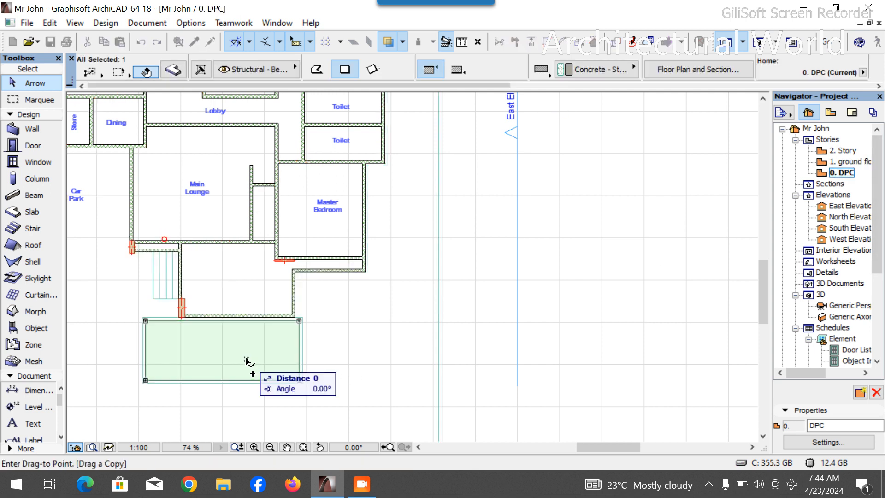
scroll(248, 364, down, 6)
scroll(343, 156, up, 2)
scroll(342, 156, up, 3)
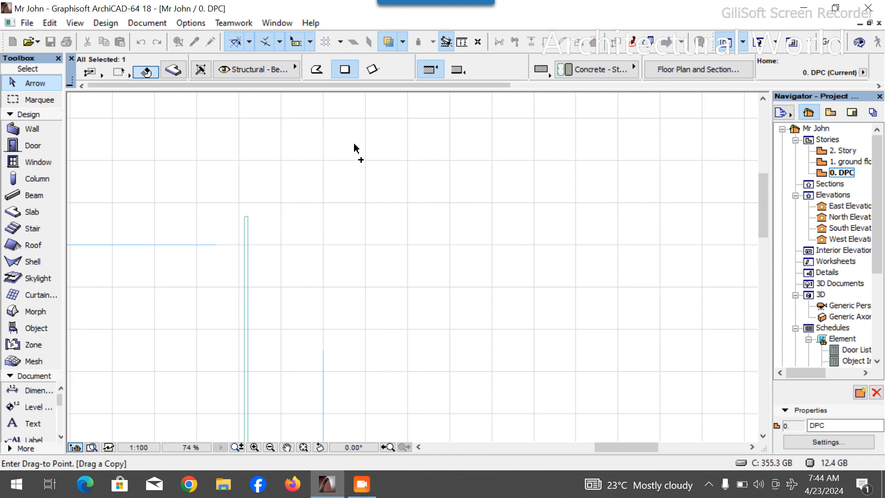
click(362, 141)
- Offset the copied grass slab's edges to enlarge it into a large lawn beside the long strip
click(343, 163)
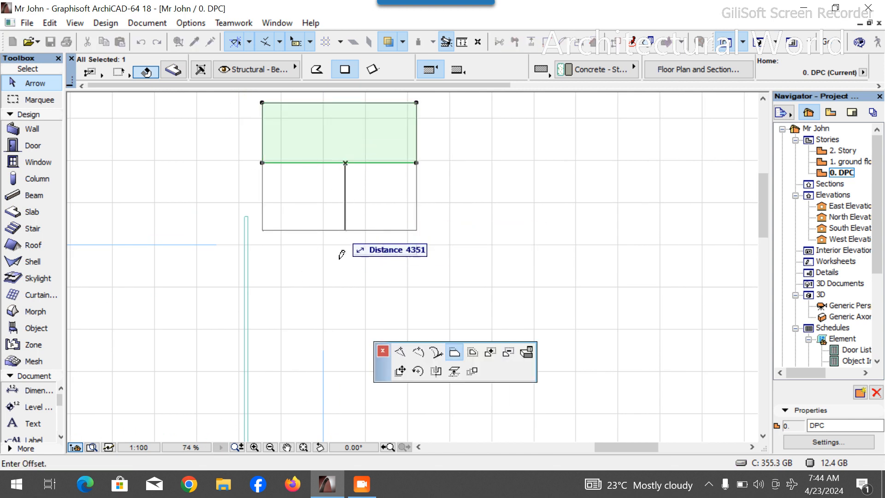
scroll(344, 180, down, 10)
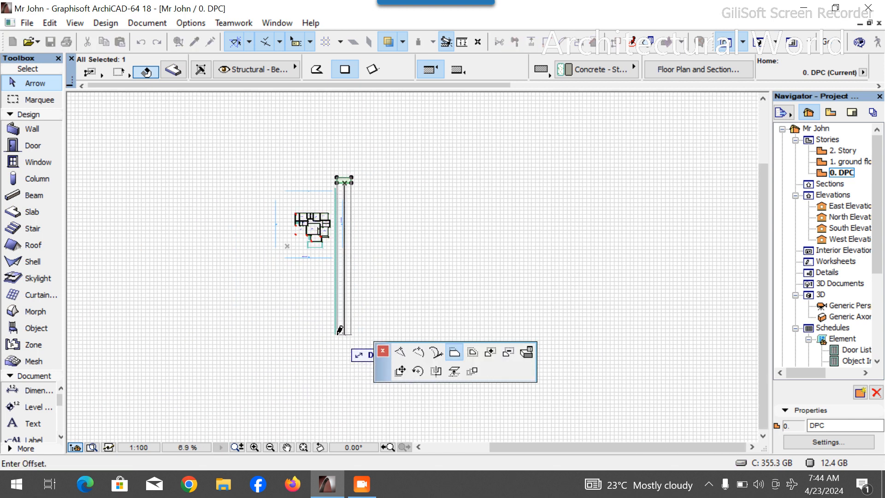
click(343, 335)
scroll(361, 282, up, 5)
scroll(360, 282, up, 5)
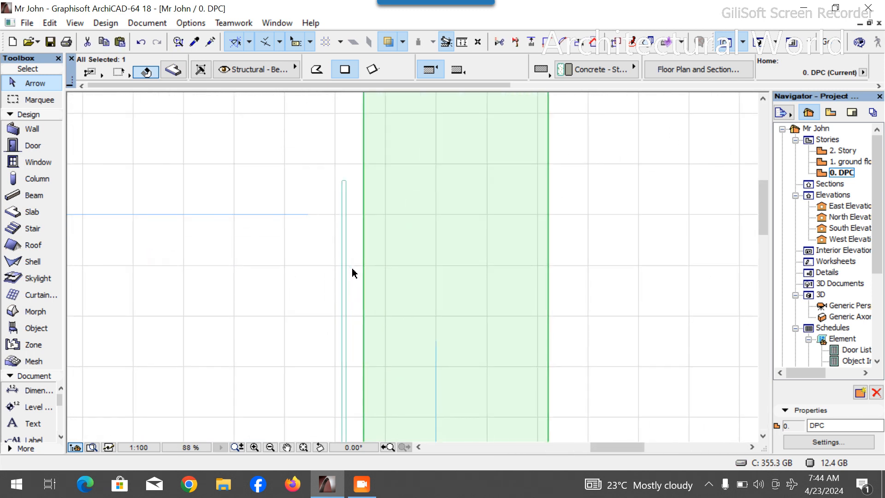
click(364, 238)
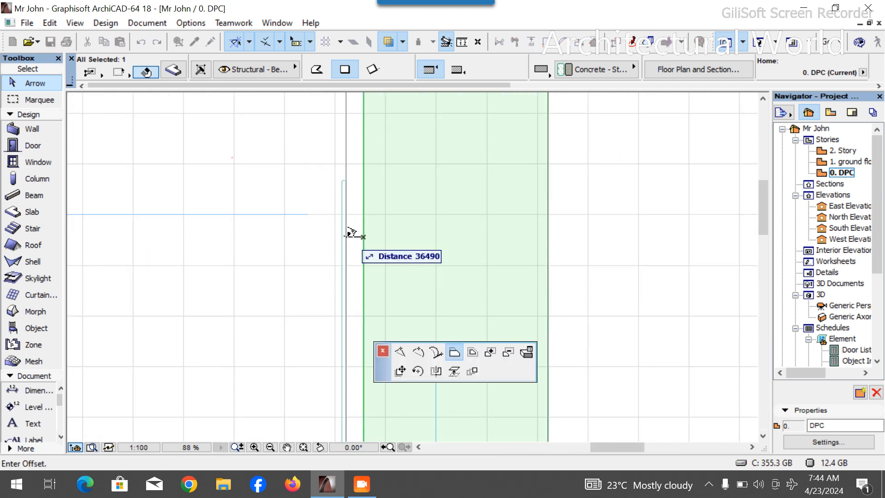
click(347, 229)
scroll(347, 198, down, 5)
click(398, 261)
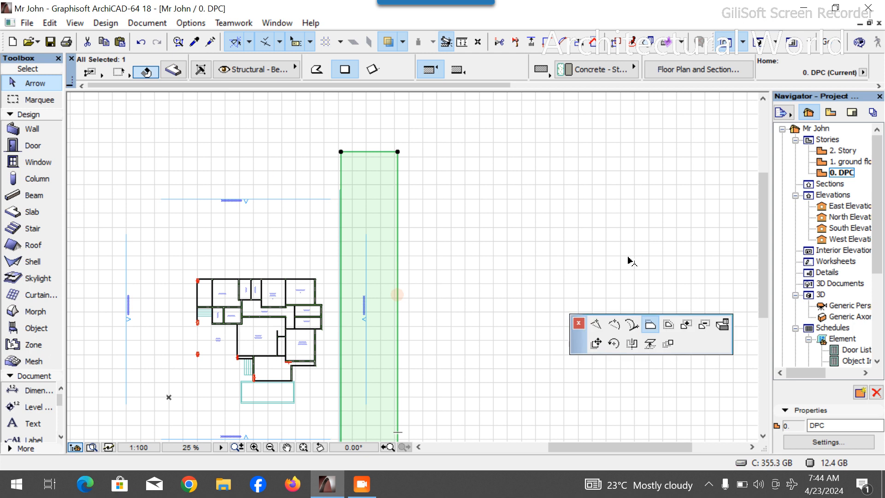
click(678, 239)
key(Escape)
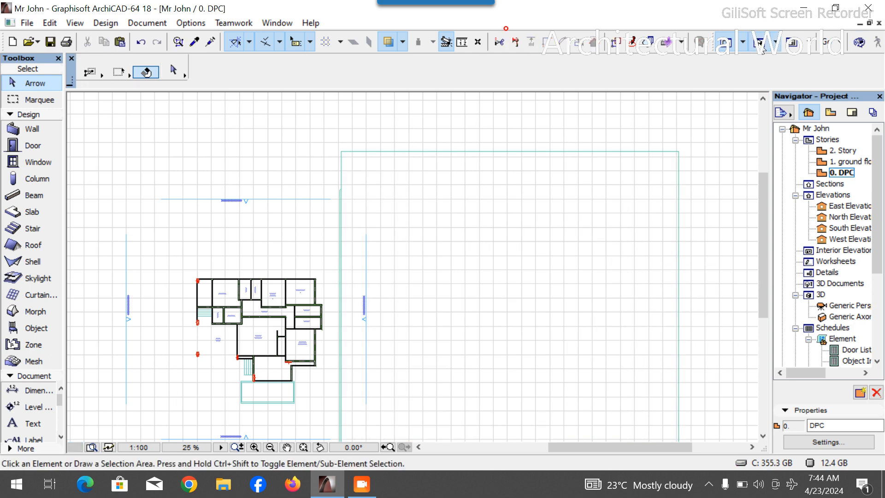
- Review the new lawn slab and strip around the house in the 3D view from several angles
key(F3)
drag(533, 433, 427, 329)
key(Escape)
key(Escape)
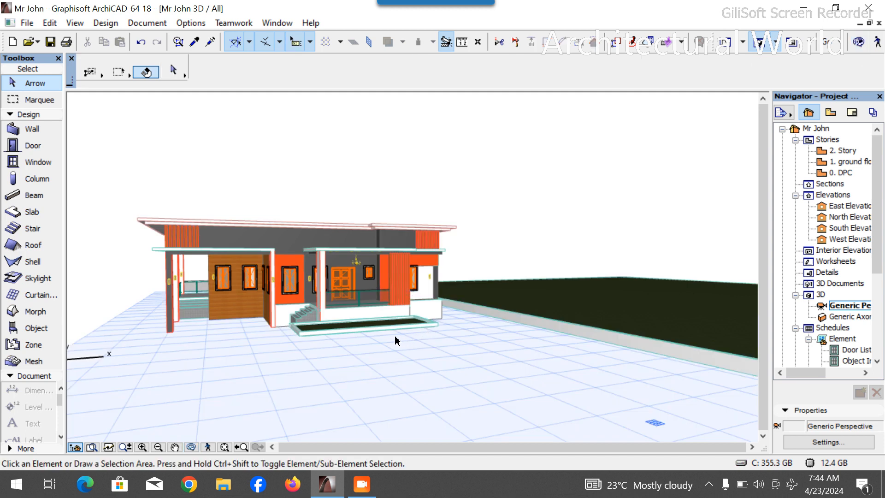
click(192, 447)
drag(262, 382, 567, 299)
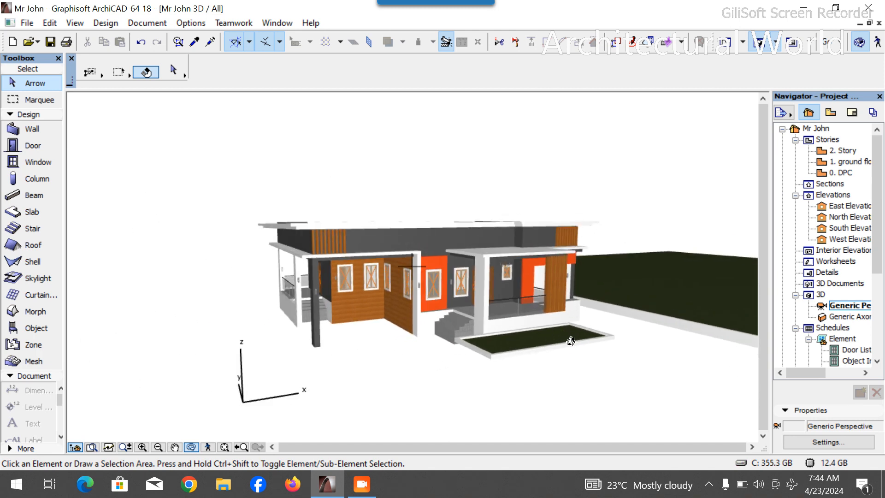
drag(635, 328, 473, 331)
scroll(492, 342, up, 5)
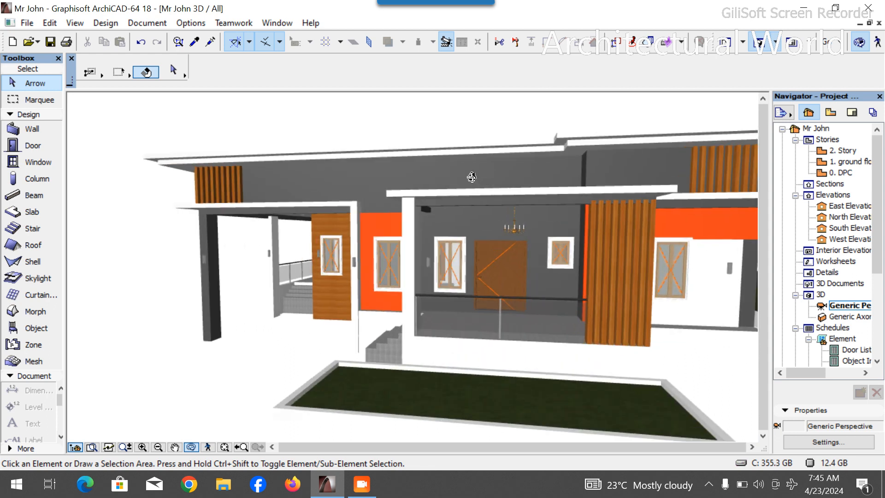
drag(520, 355, 592, 340)
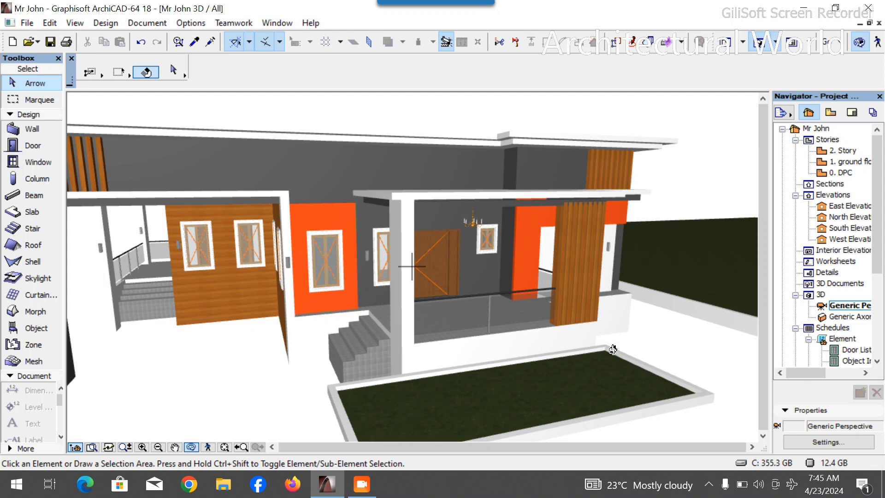
scroll(617, 329, down, 3)
drag(586, 332, 581, 297)
scroll(651, 321, down, 2)
scroll(650, 344, up, 5)
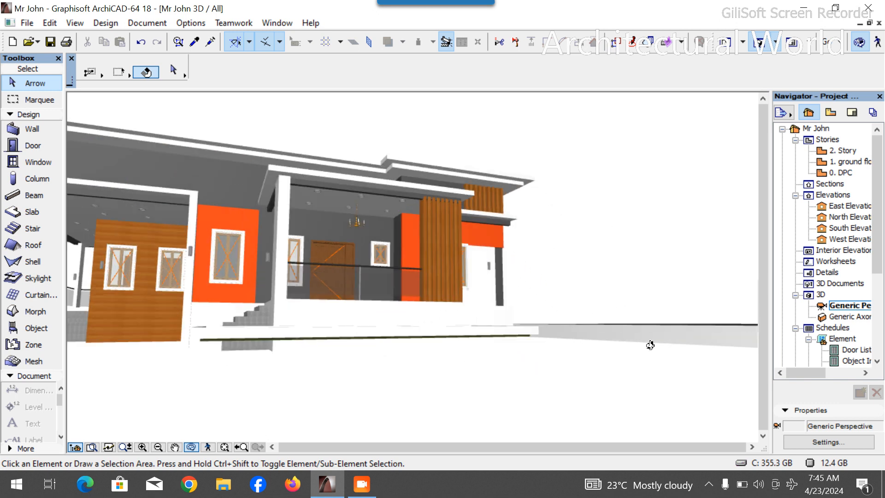
drag(639, 339, 611, 346)
drag(534, 305, 530, 319)
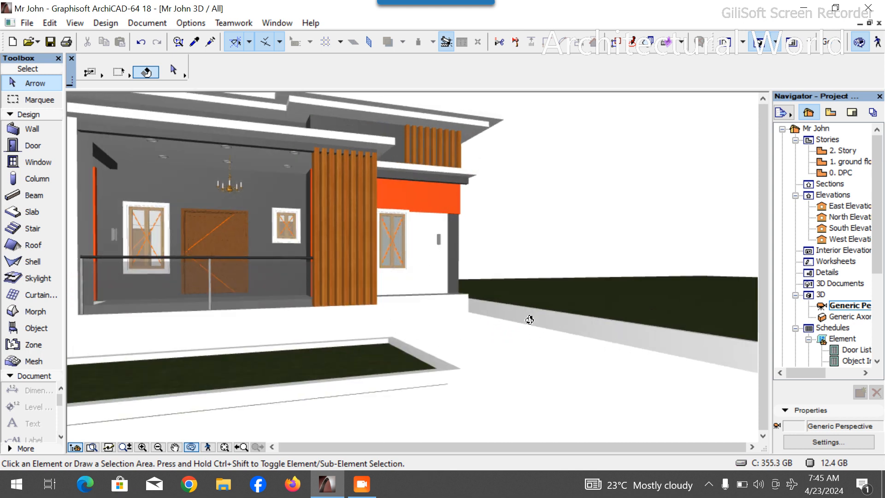
click(591, 331)
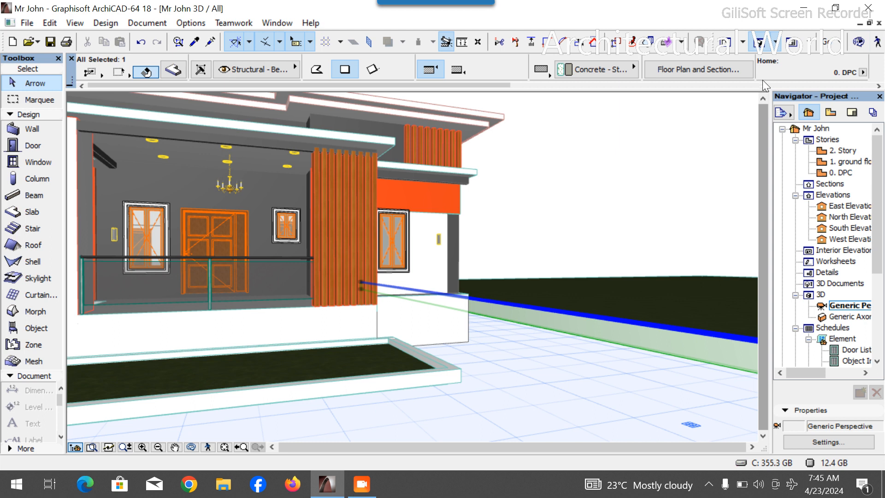
scroll(701, 70, right, 3)
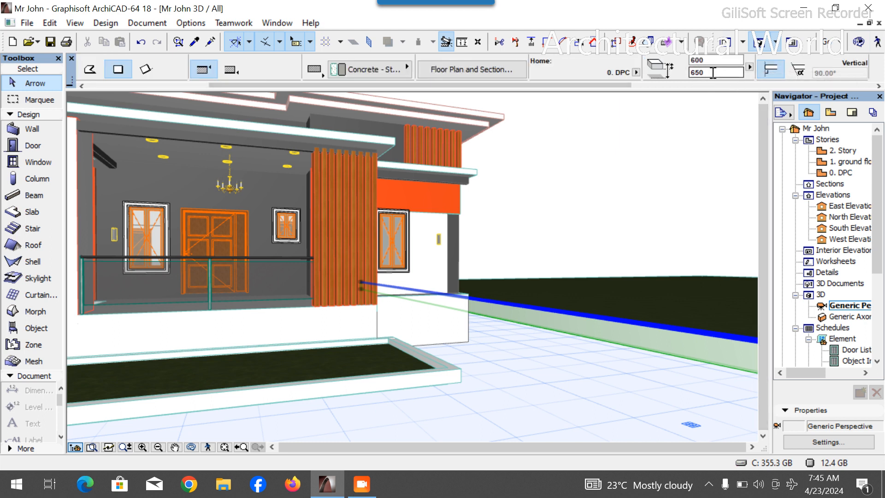
- Set the selected element's elevation value to 850 in the 3D view and deselect it
click(698, 73)
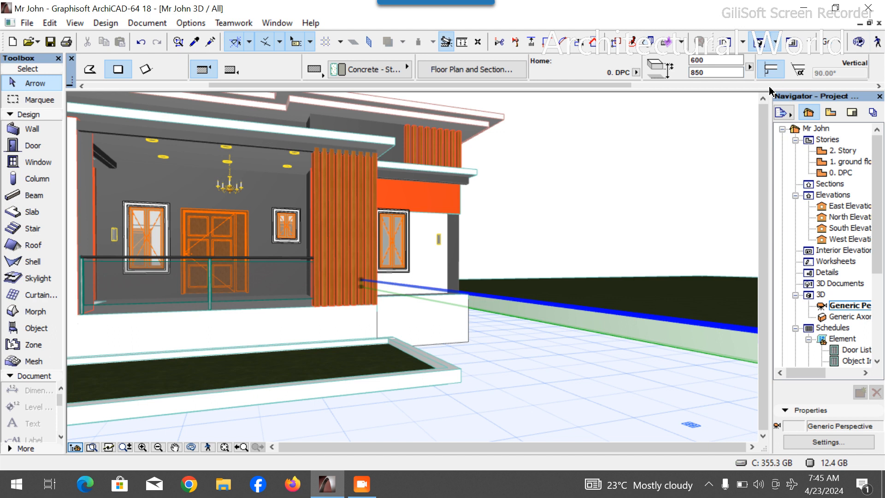
click(651, 184)
scroll(628, 261, down, 4)
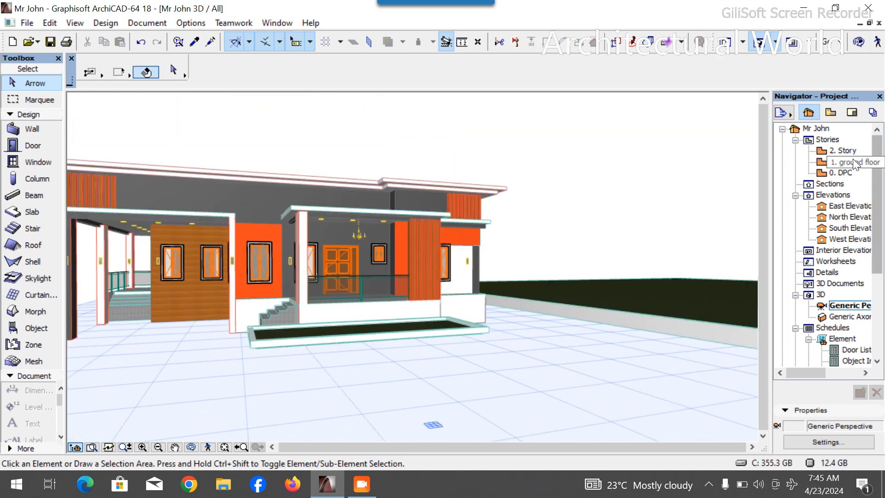
- Open the 0. DPC plan and drag a copy of the green slab in front of the porch southward
double_click(841, 173)
scroll(479, 240, down, 2)
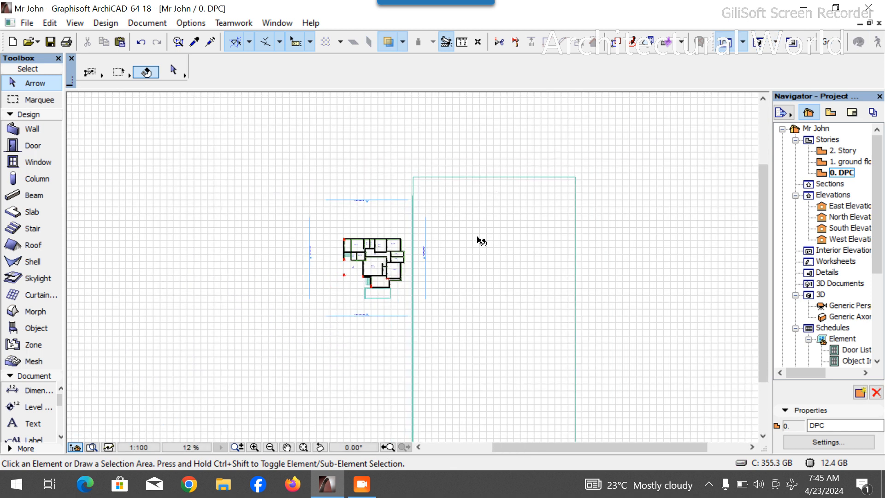
scroll(401, 295, up, 3)
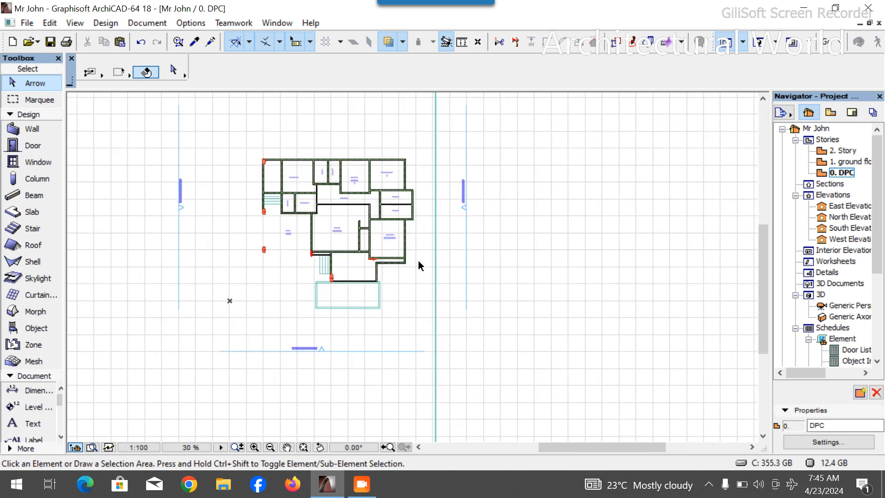
scroll(443, 249, down, 1)
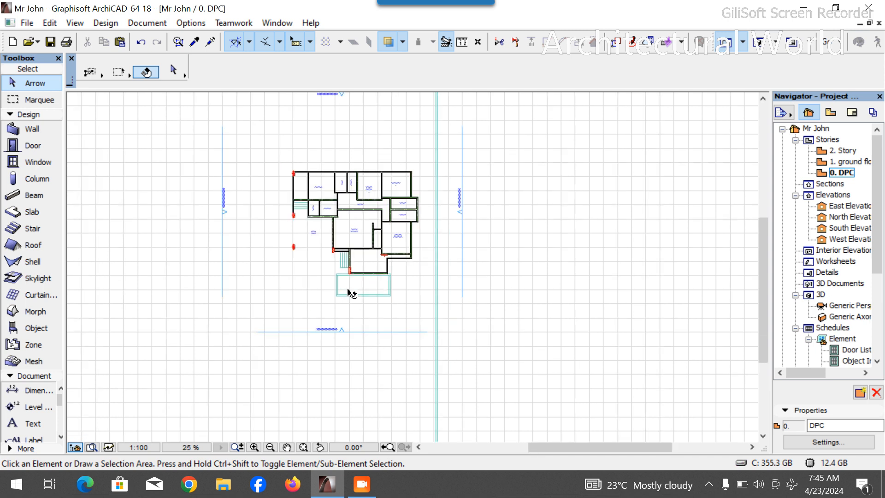
scroll(350, 294, up, 6)
click(386, 277)
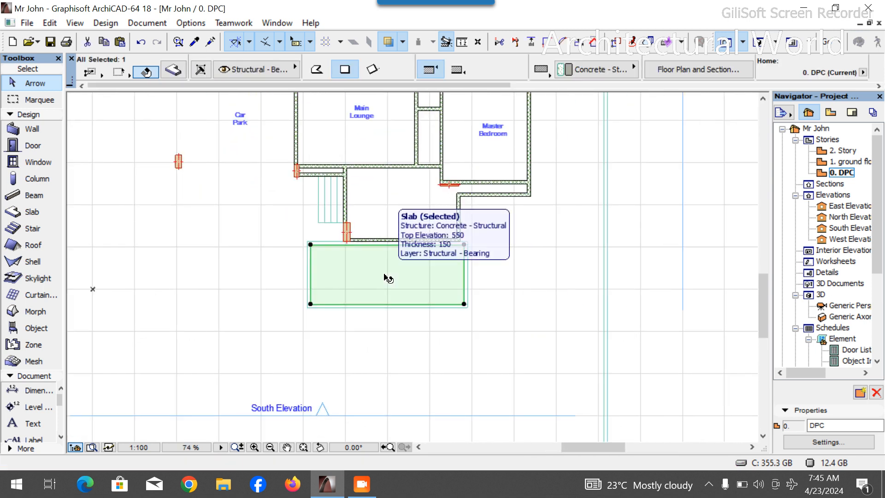
key(ctrl+shift+d)
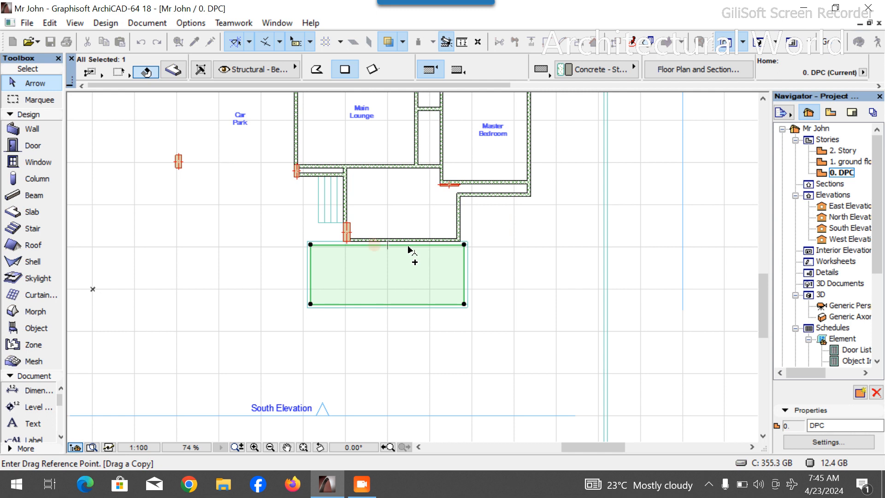
click(408, 249)
click(407, 312)
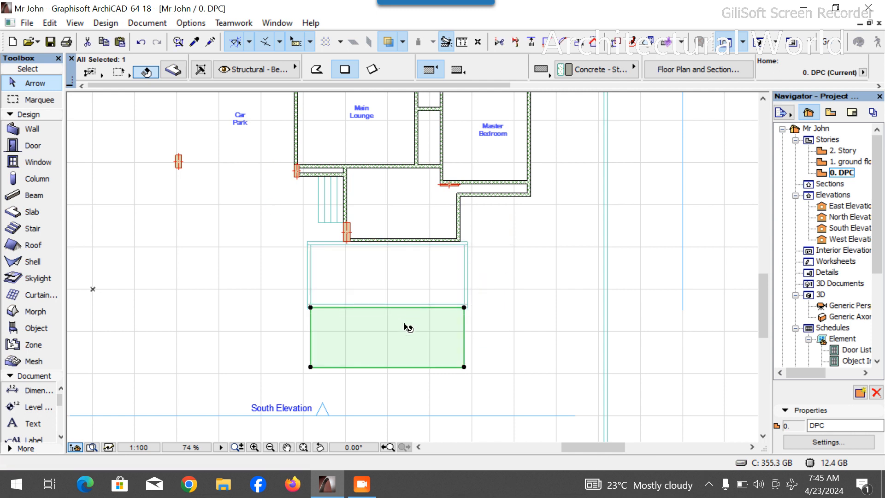
- Set the copied slab's top surface override to Concrete - 10
click(175, 75)
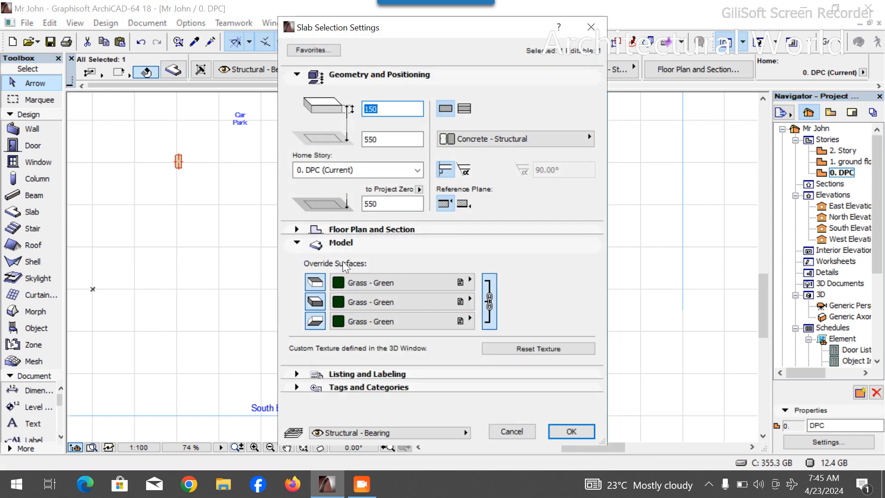
click(396, 283)
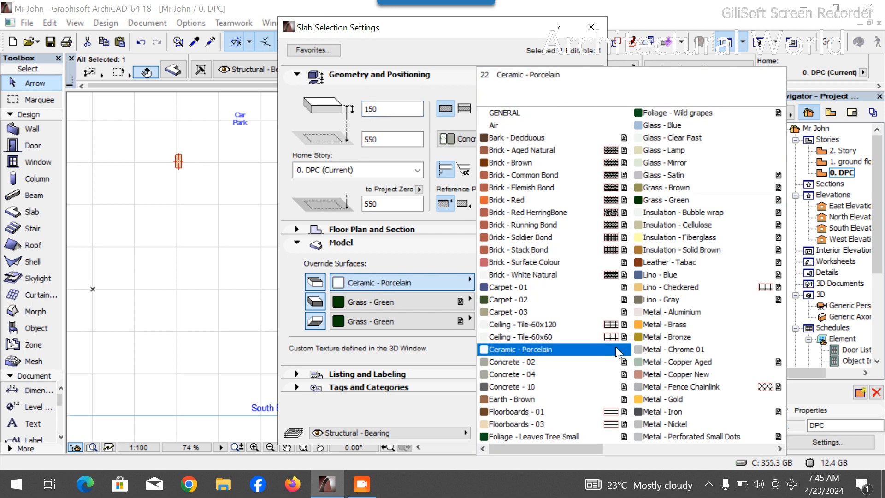
click(562, 386)
click(563, 430)
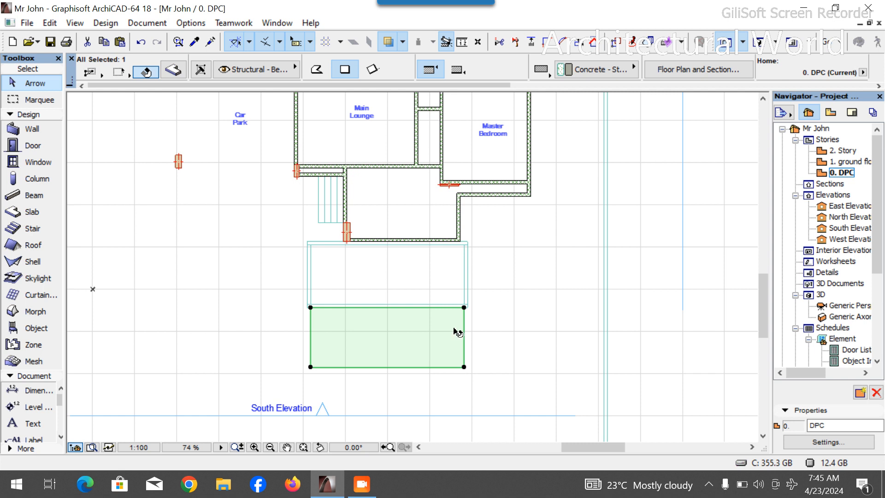
- Offset the copied slab's east, west and south edges to enlarge it into a wide paved area south of the house
click(465, 339)
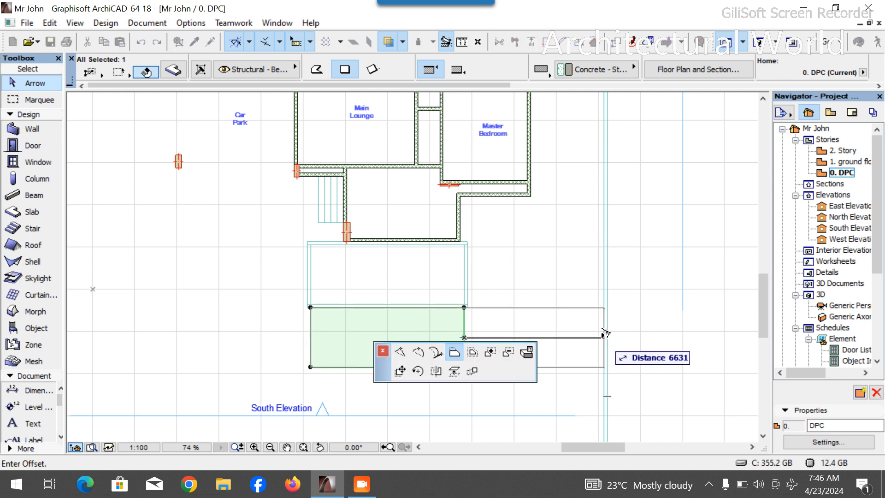
click(604, 332)
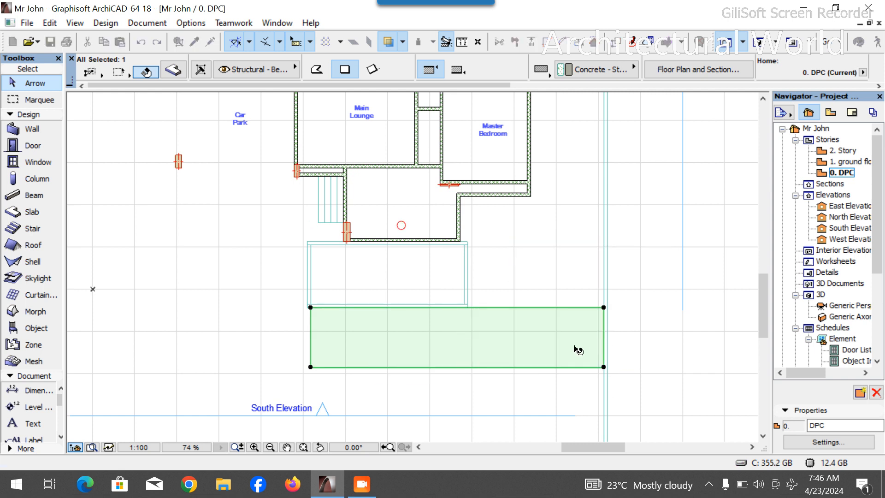
click(310, 342)
scroll(310, 342, down, 4)
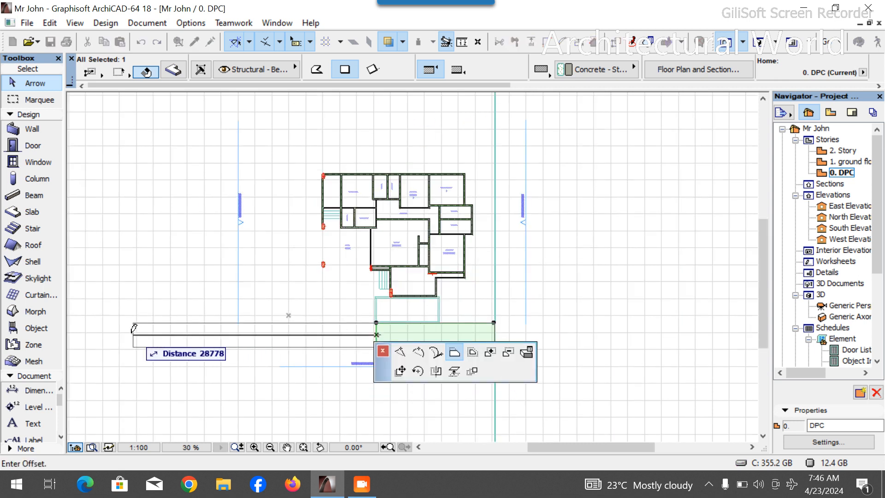
click(126, 329)
click(351, 347)
scroll(352, 351, down, 4)
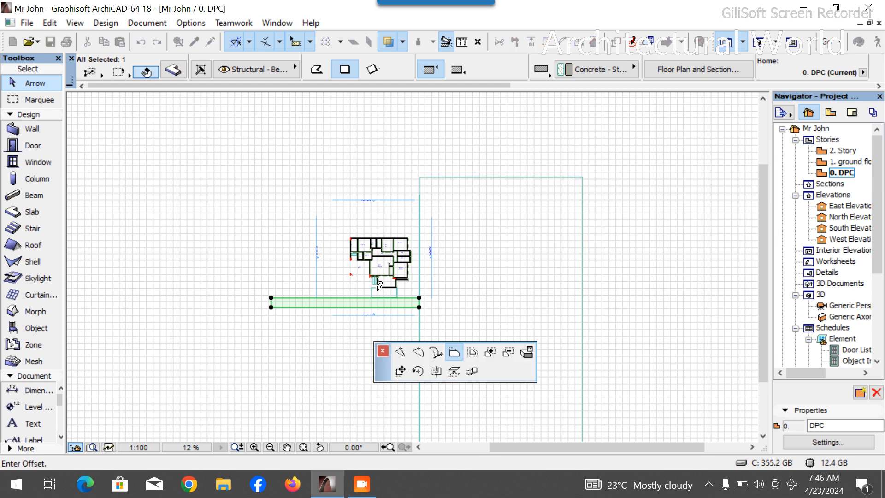
scroll(370, 272, down, 4)
scroll(454, 281, up, 6)
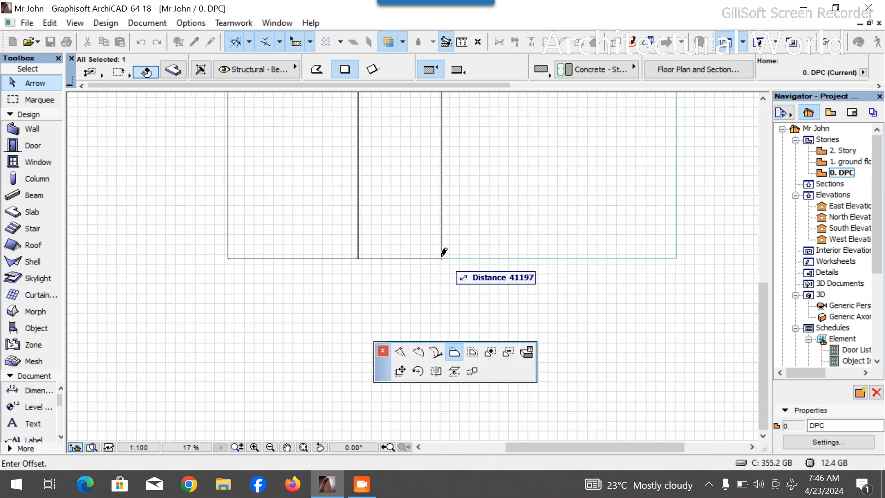
click(440, 255)
scroll(458, 283, down, 6)
scroll(454, 273, up, 4)
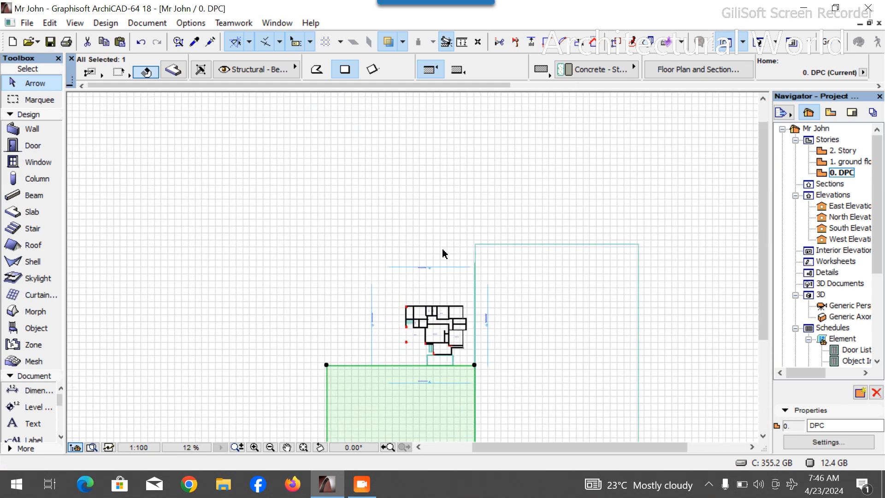
key(Escape)
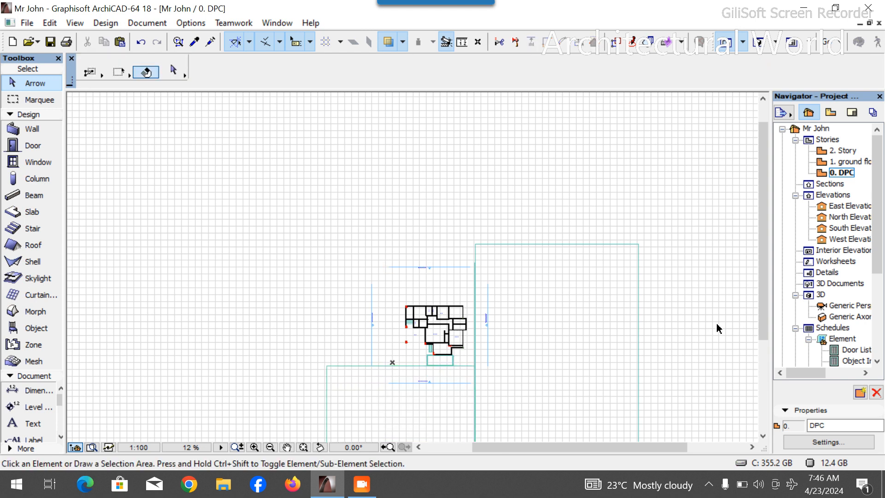
- Review the new paved area in front of the house in the 3D view from several angles
click(755, 43)
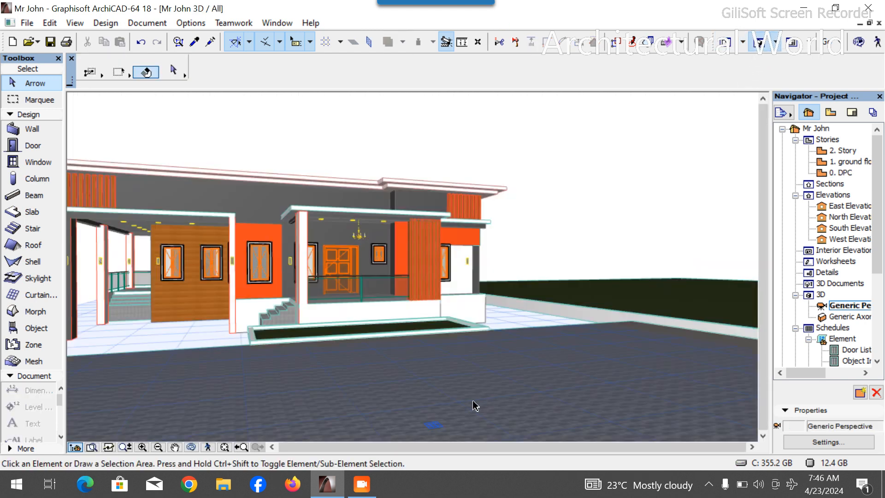
shift+middle_drag(434, 342, 237, 284)
scroll(423, 358, up, 2)
scroll(463, 352, down, 4)
scroll(536, 314, up, 5)
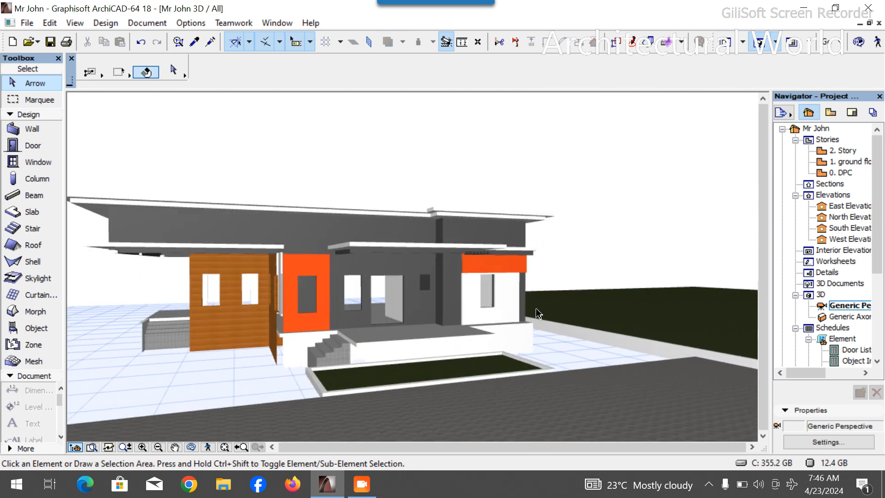
scroll(509, 295, down, 2)
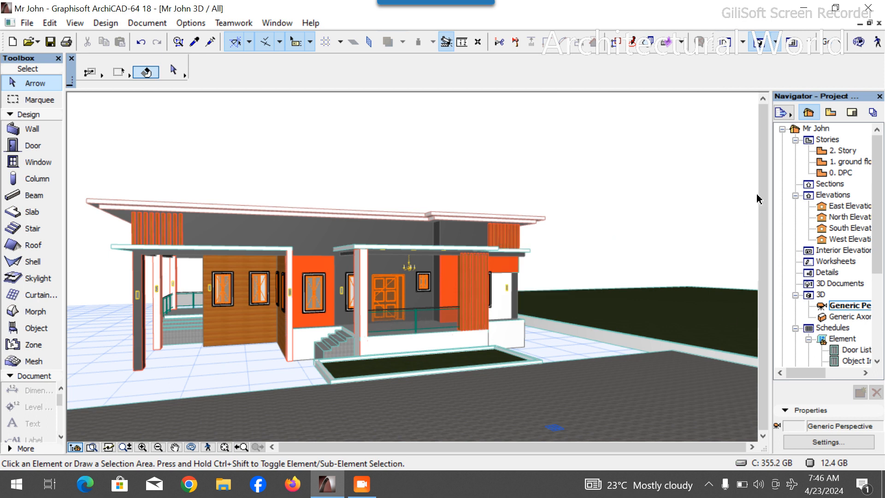
- Return to the 0. DPC plan and drag a copy of the large lawn slab to the west side of the house
double_click(848, 173)
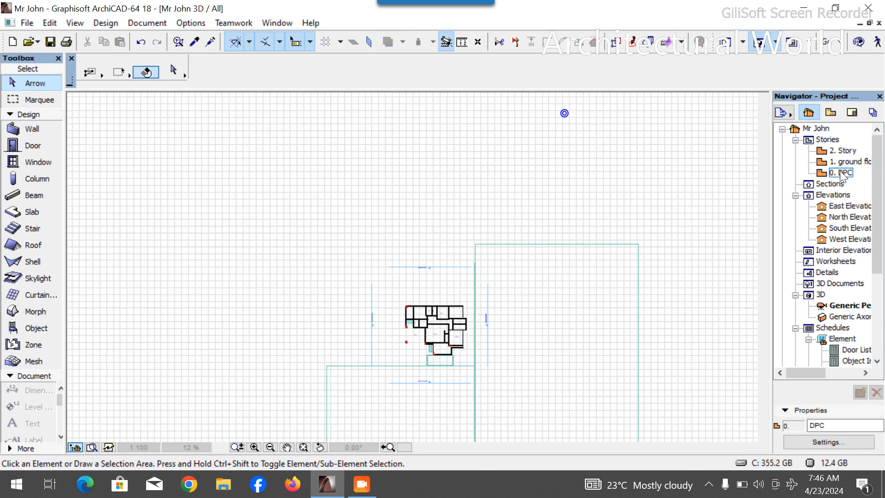
click(544, 320)
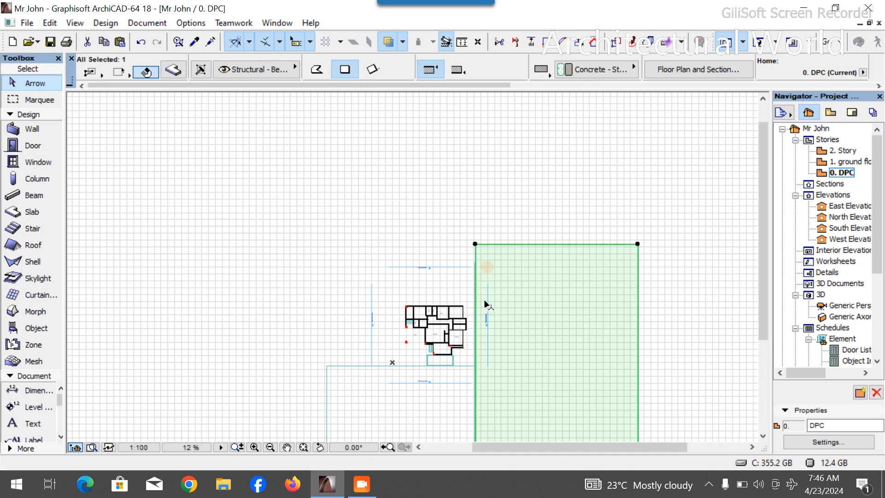
scroll(379, 199, down, 3)
scroll(485, 309, up, 3)
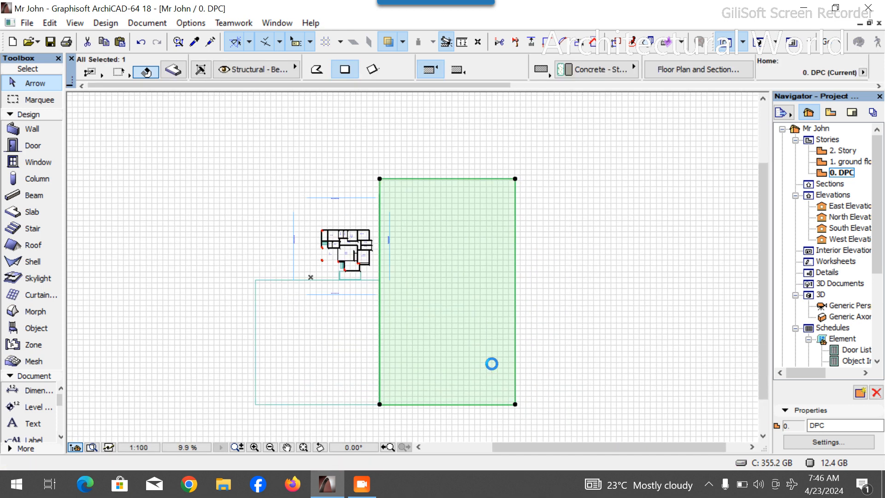
key(ctrl+d)
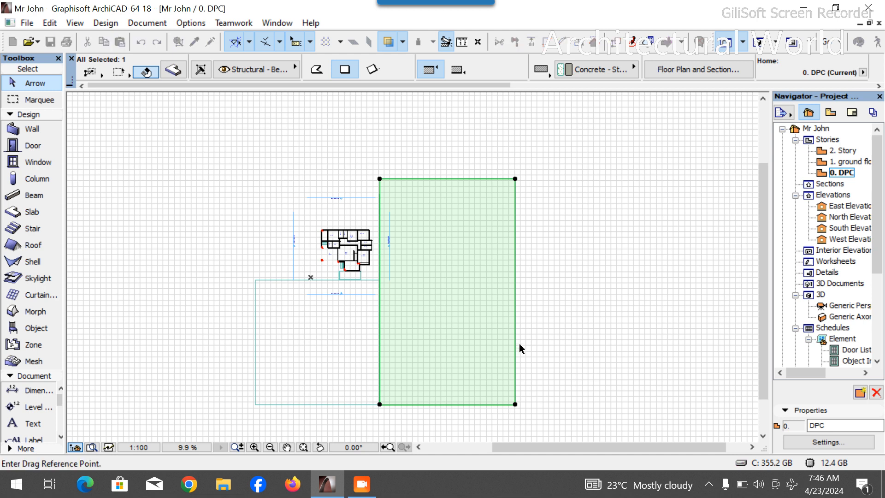
click(517, 285)
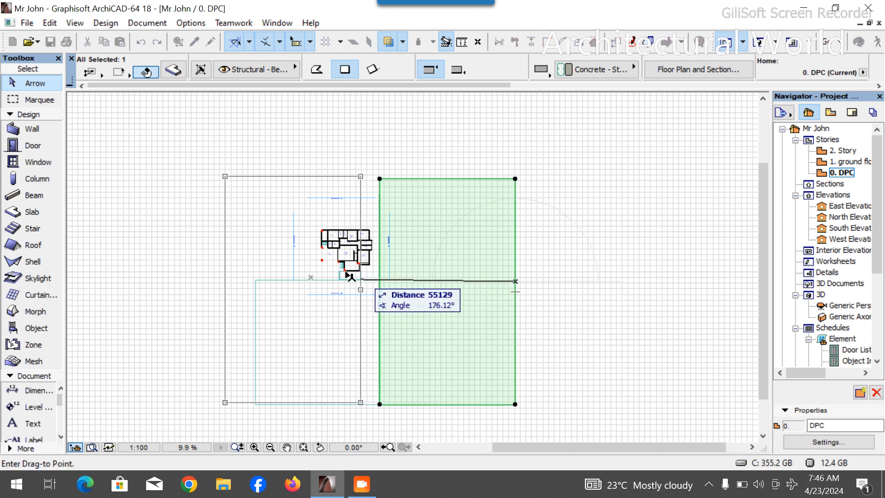
scroll(318, 283, up, 5)
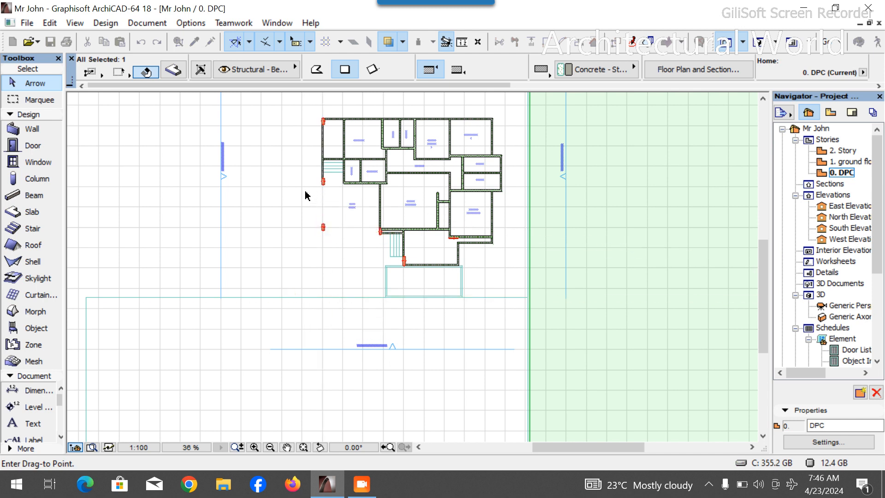
scroll(322, 240, up, 6)
click(341, 266)
- Offset the copied lawn's south edge up to meet the paved area's northern edge
scroll(373, 277, down, 12)
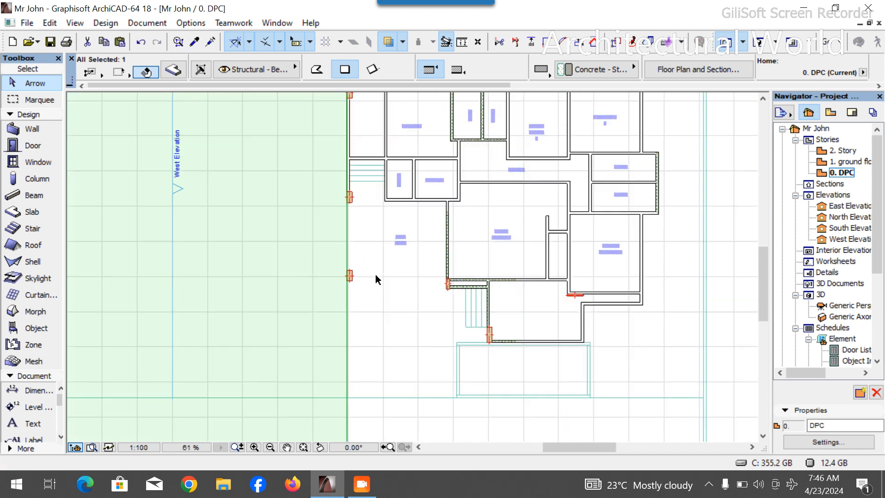
click(341, 366)
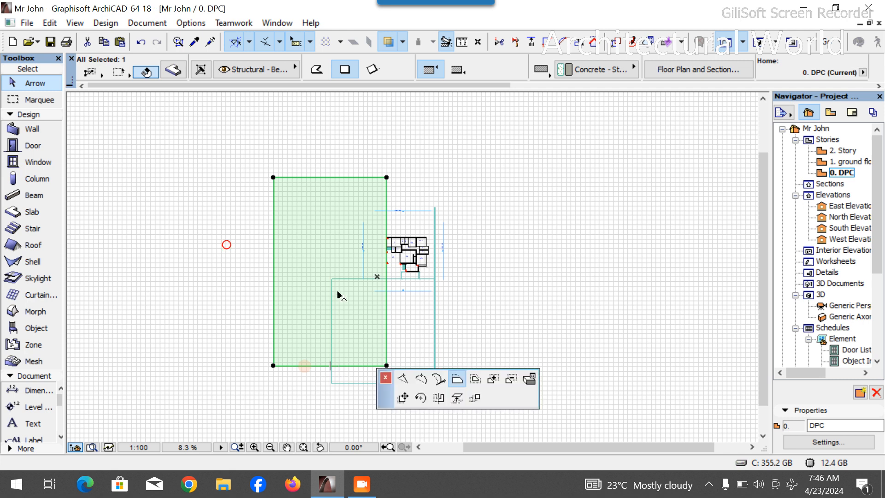
click(341, 278)
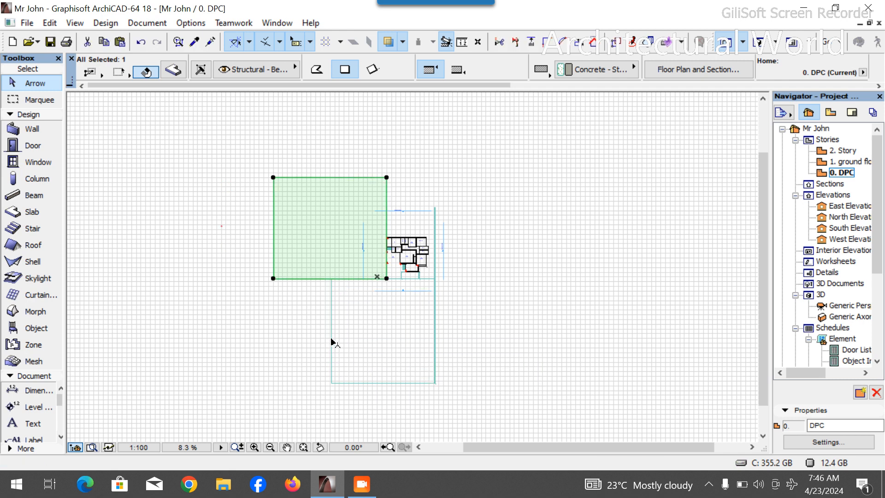
- Offset the paved slab's west edge to line up with the west lawn's edge
click(332, 343)
click(331, 340)
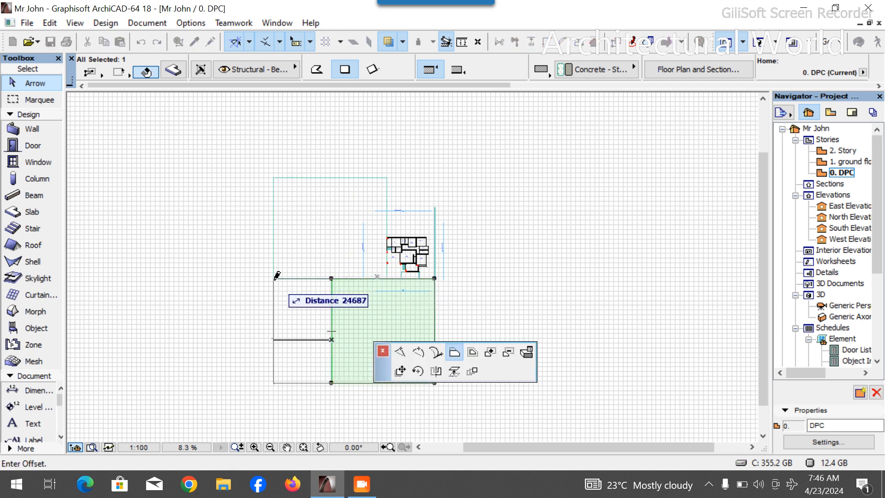
click(278, 276)
click(392, 192)
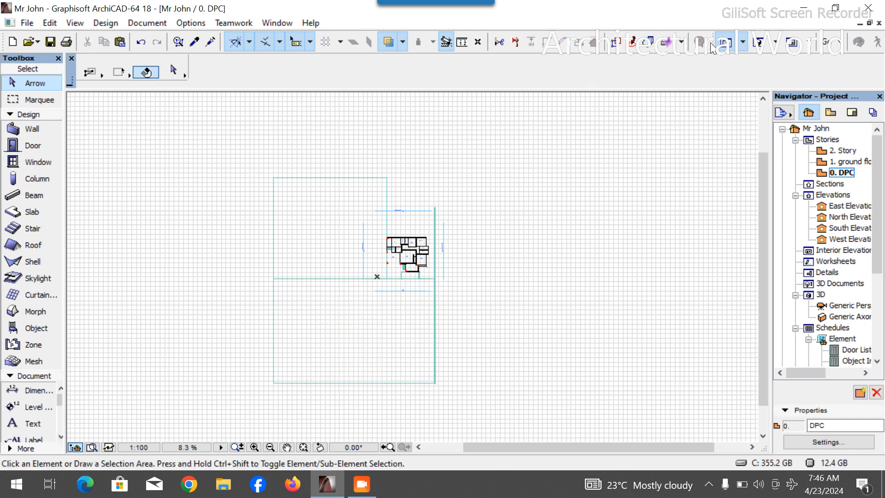
- Review the west lawn and paved area in the 3D view
click(756, 42)
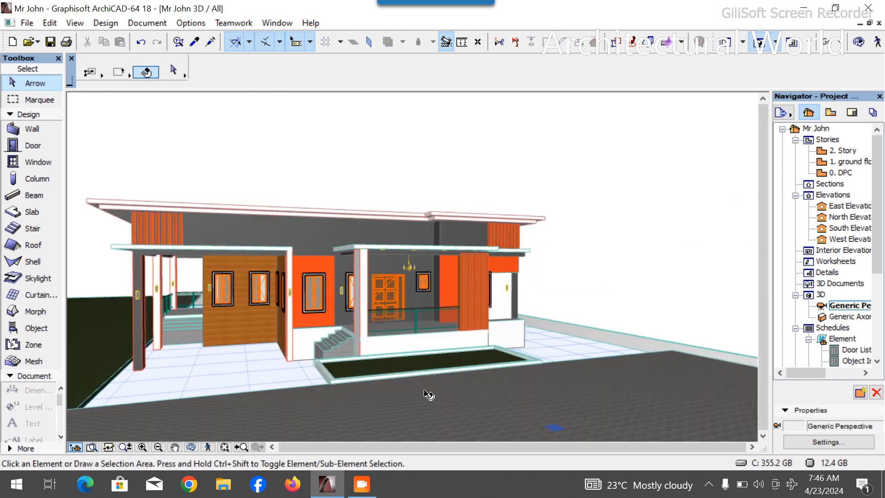
scroll(546, 389, down, 4)
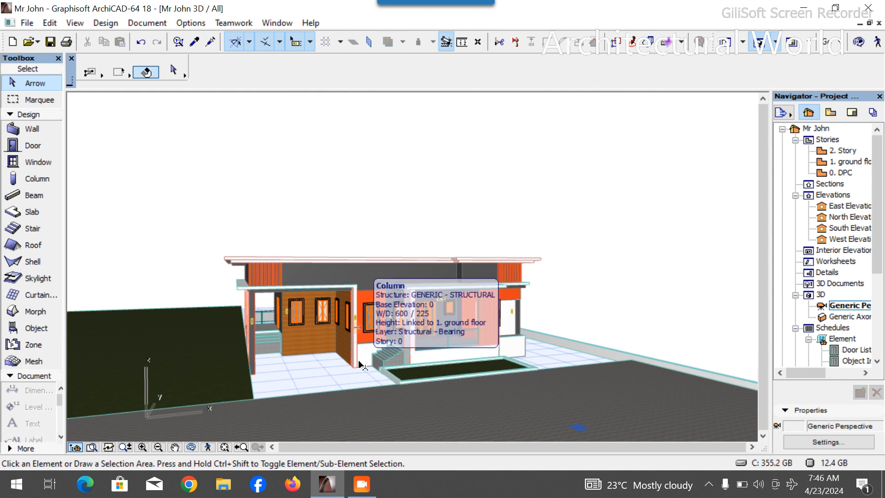
- Return to the plan and select all elements on the 0. DPC story
key(F2)
key(ctrl+a)
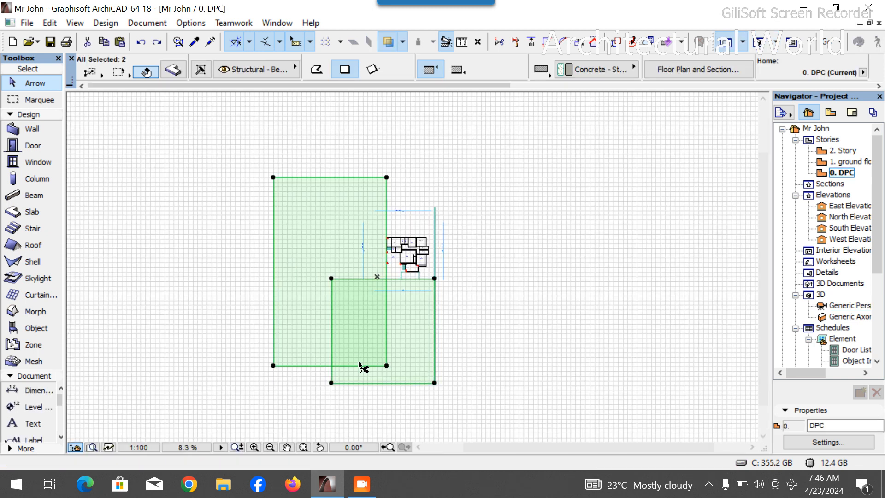